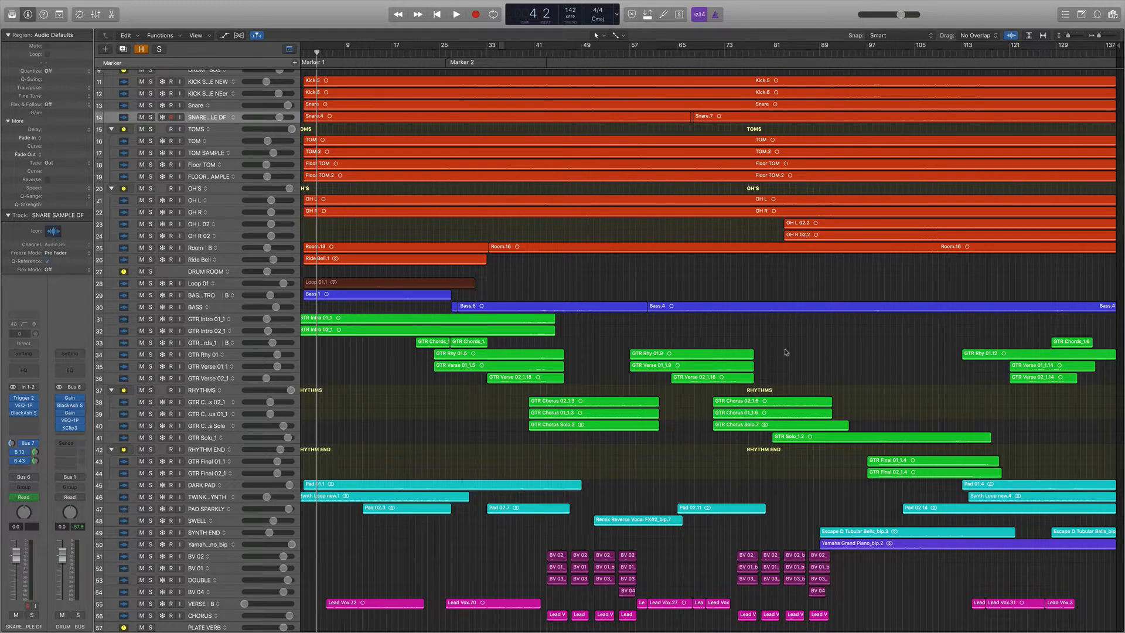
Step: Show the mixer and inspect the VEQ-5 equalizer on the RHYTHMS bus, closing it again
key("x")
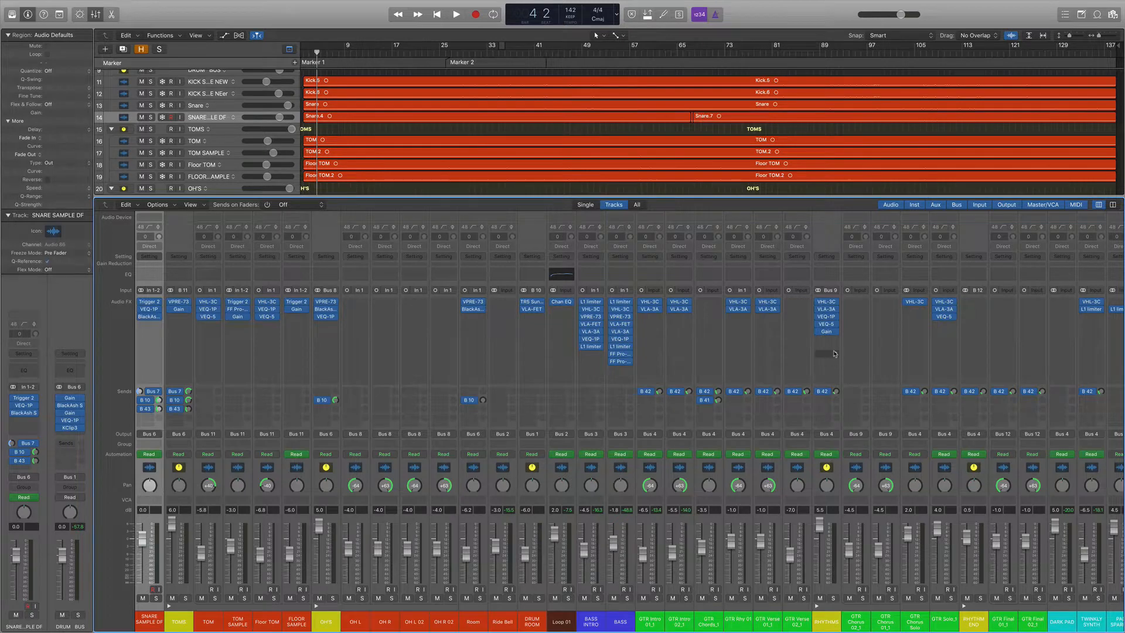
left_click(827, 324)
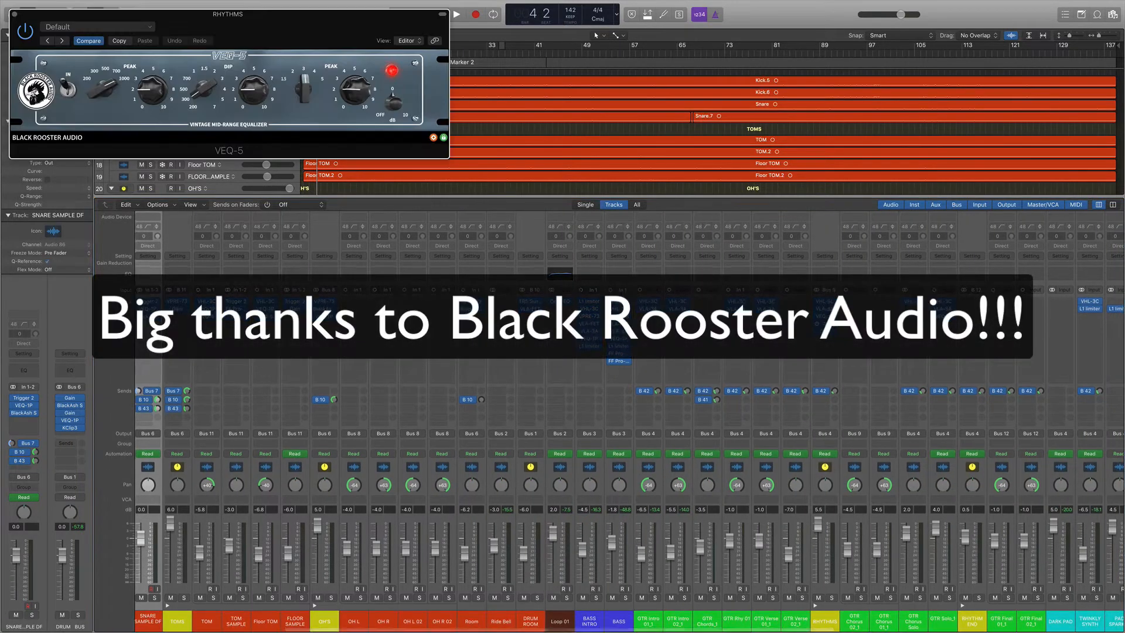
key("super+w")
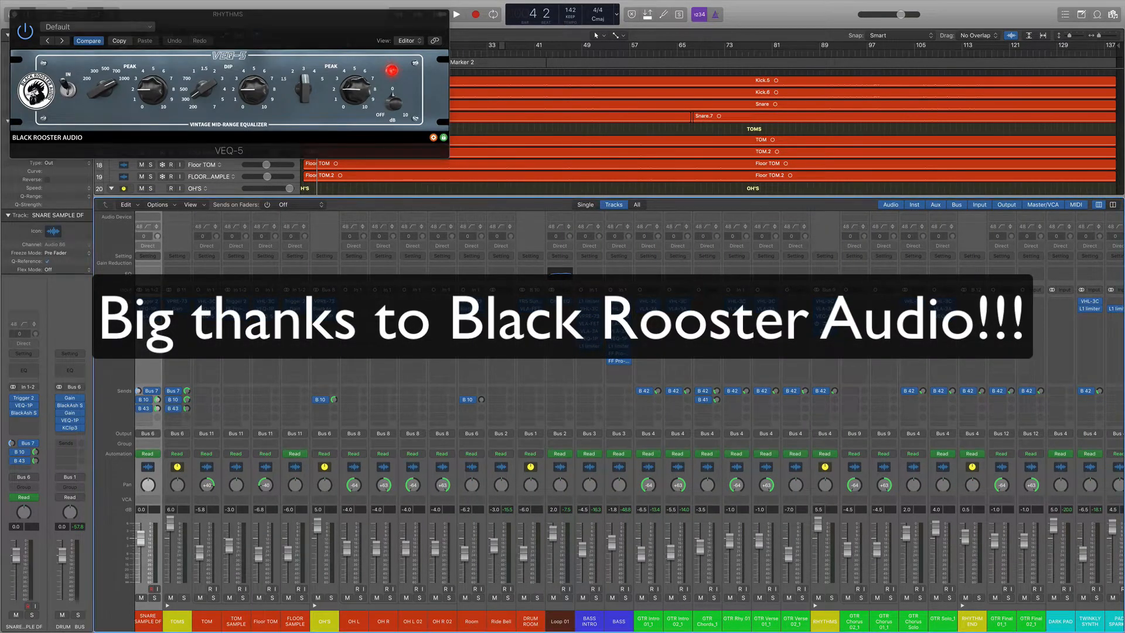
Step: Inspect the SPL Vitalizer MK2-T on the MIXBUSS channel and close it
scroll(858, 348, "right", 10)
scroll(859, 347, "right", 4)
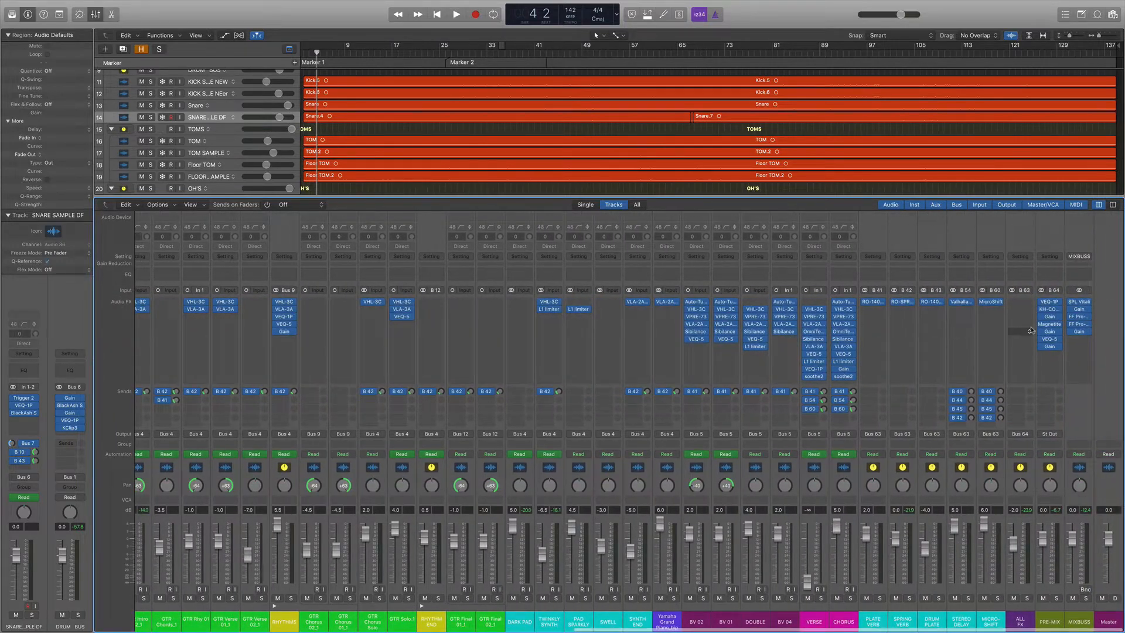
left_click(1080, 304)
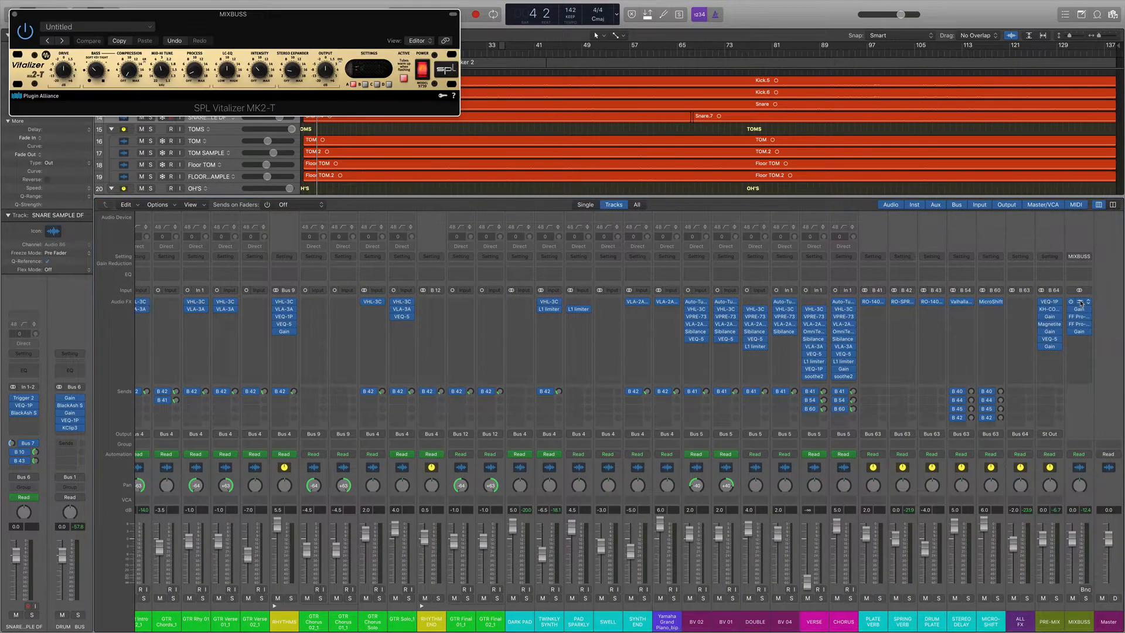
left_click(1081, 303)
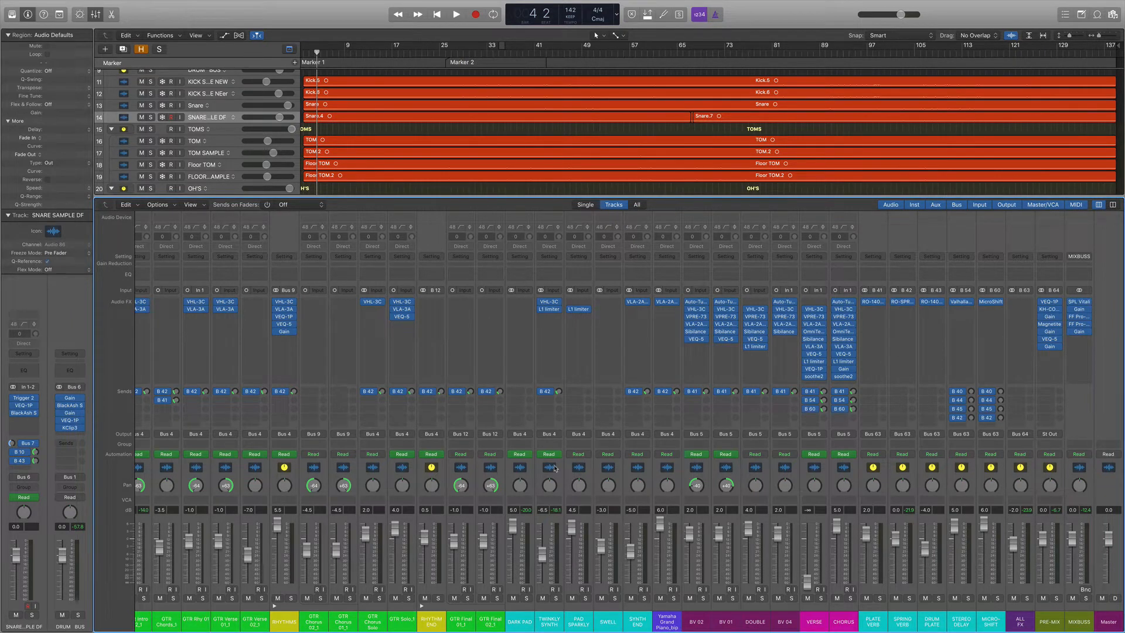
Step: Look back over the earlier mixer channels, hide the mixer to follow the full arrangement, and stop playback
scroll(556, 469, "left", 15)
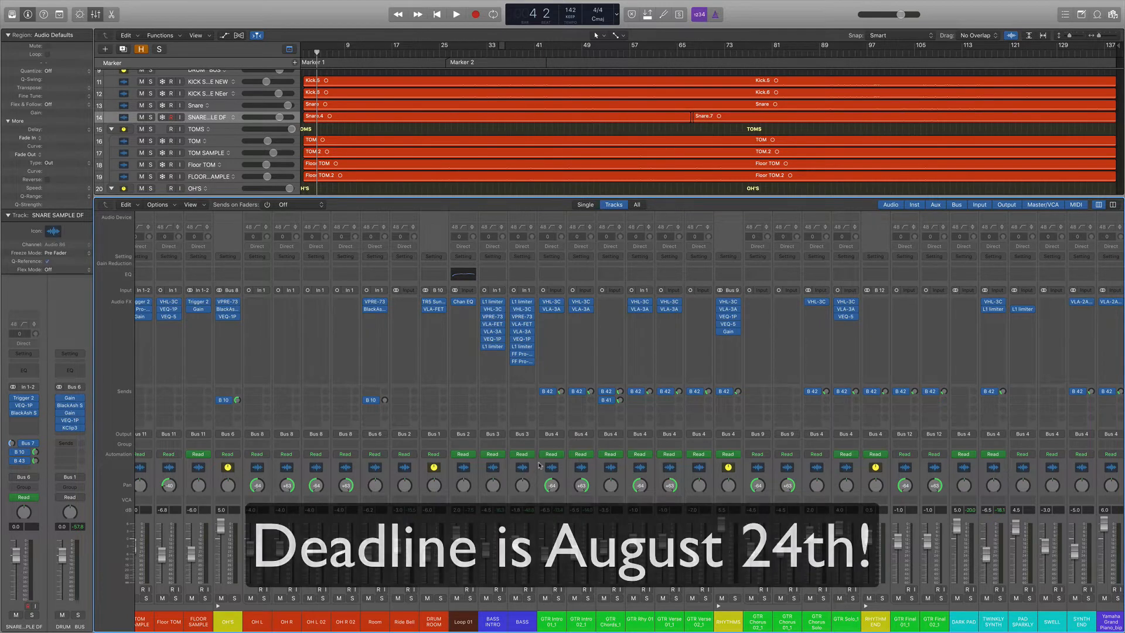
scroll(545, 465, "left", 5)
scroll(531, 463, "left", 1)
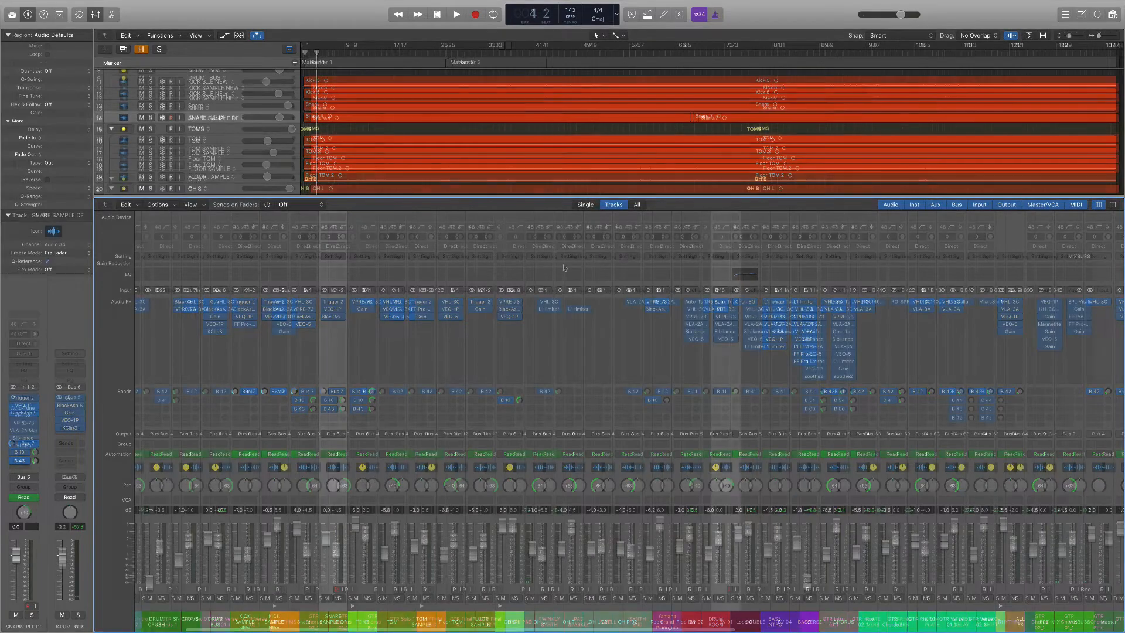
key("x")
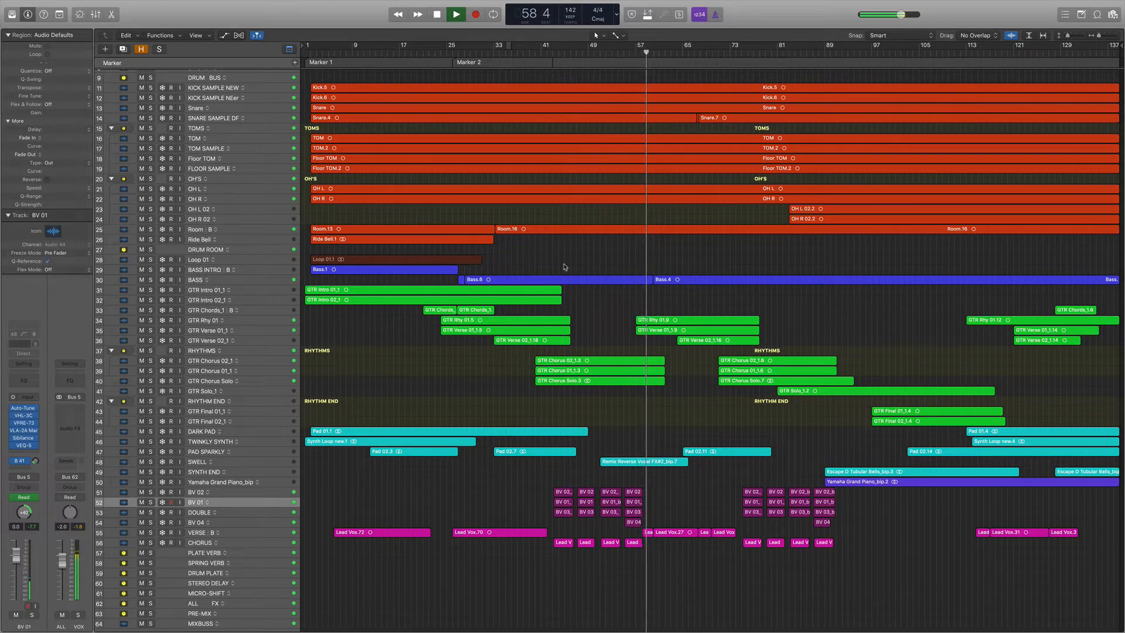
key("space")
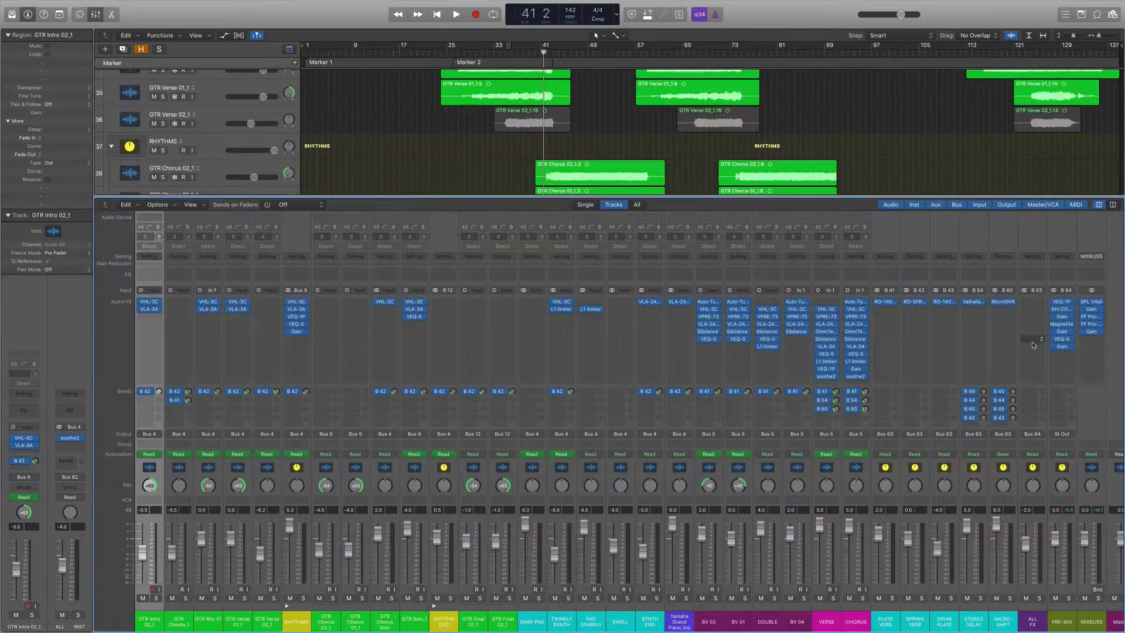
Step: Audition the PRE-MIX bus's VEQ-1P equalizer during playback, stop the song and close the plug-in
left_click(1063, 302)
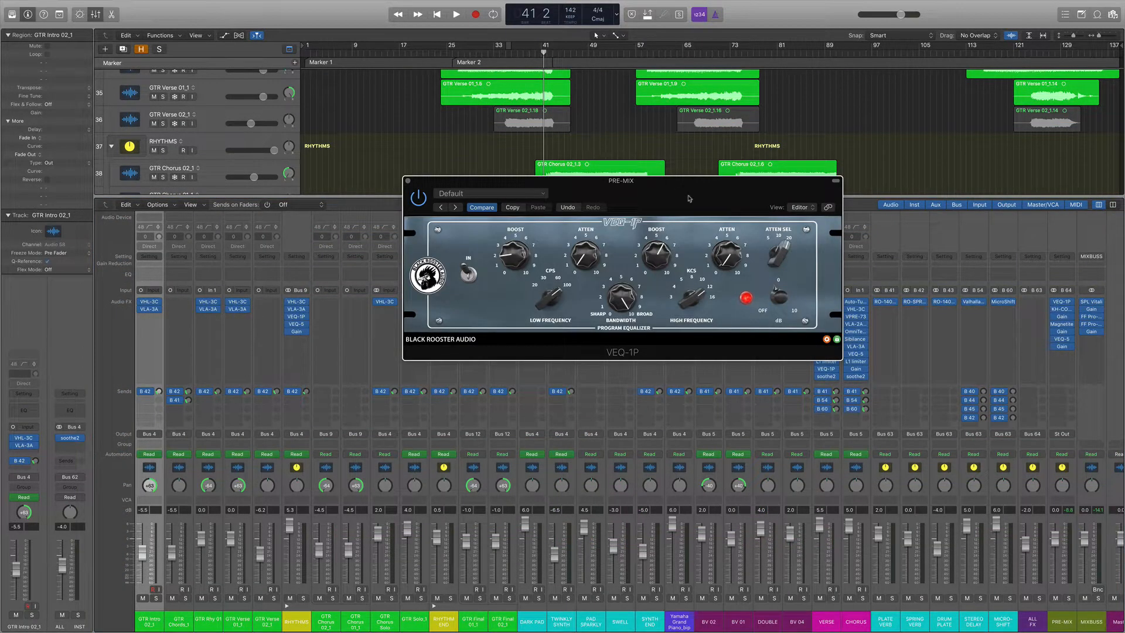
left_click_drag(689, 198, 618, 250)
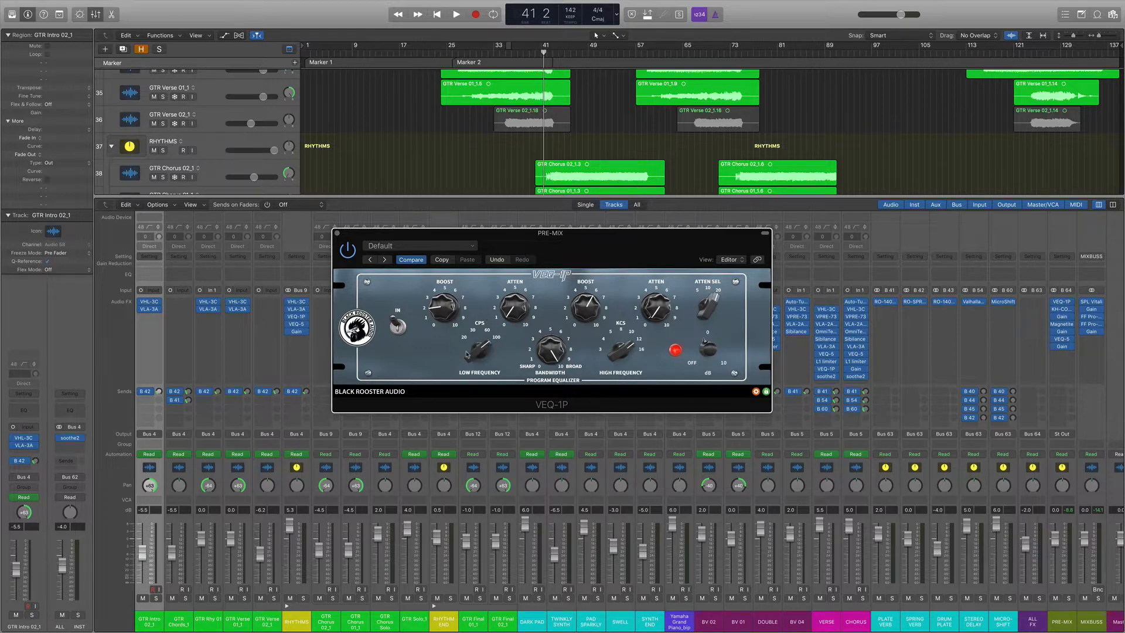
key("space")
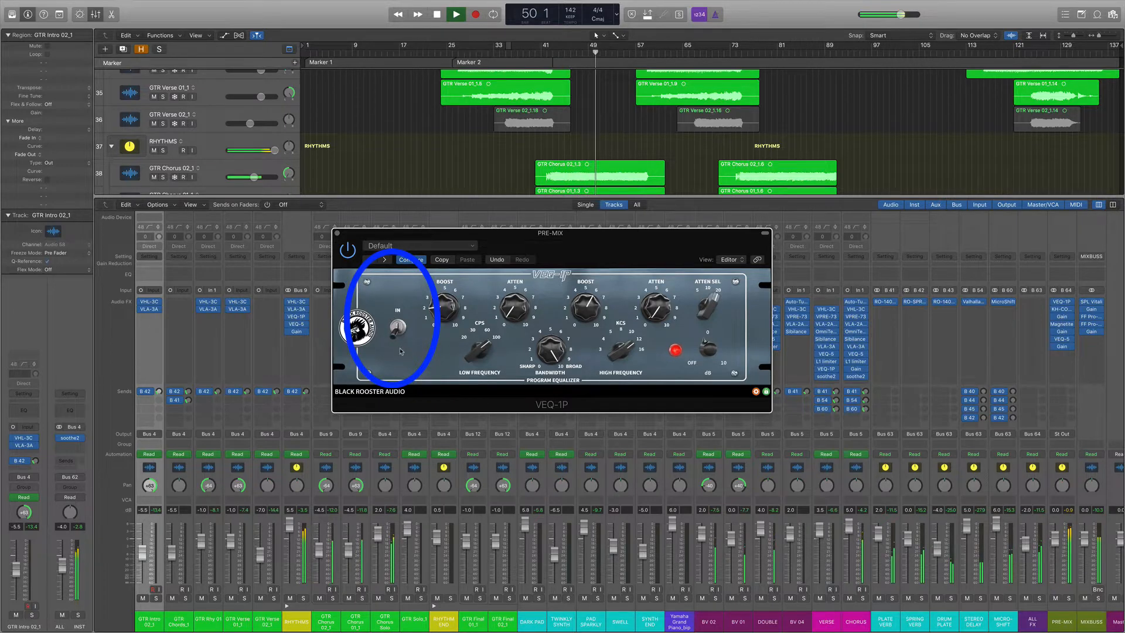
key("space")
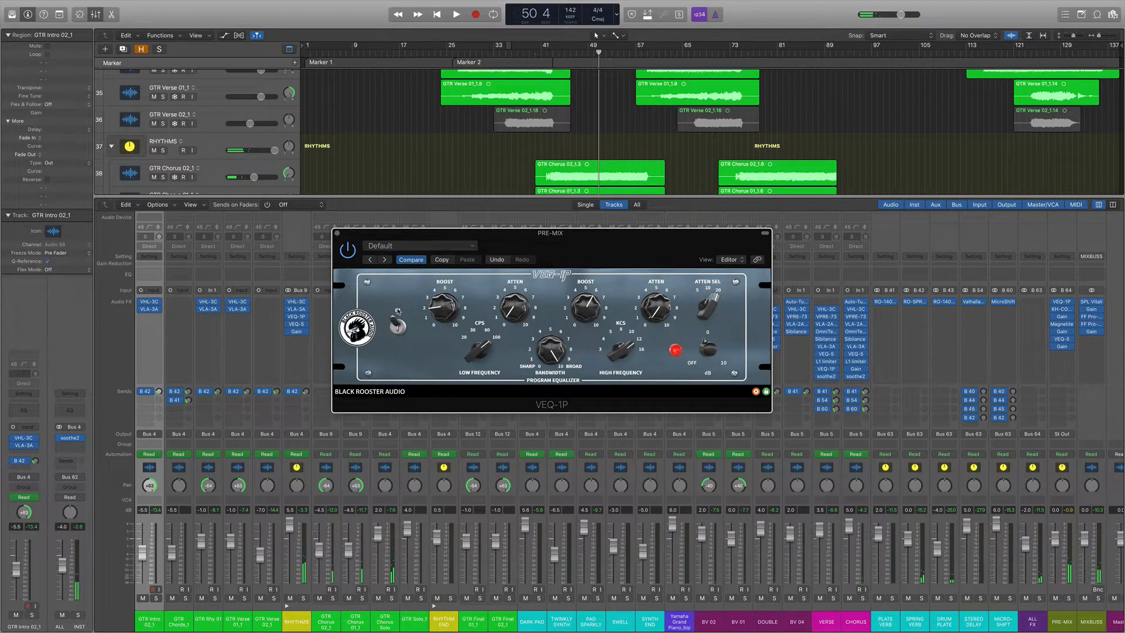
left_click(337, 233)
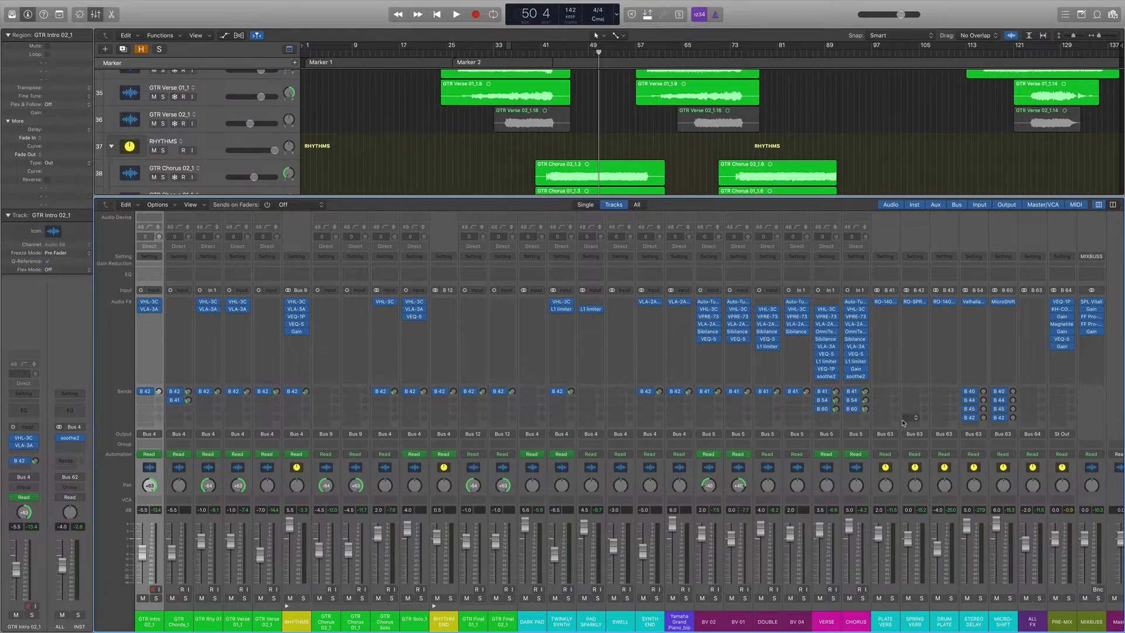
Step: Mute every channel from BASS INTRO through CHORUS together, leaving the drum channels unmuted
scroll(865, 462, "left", 10)
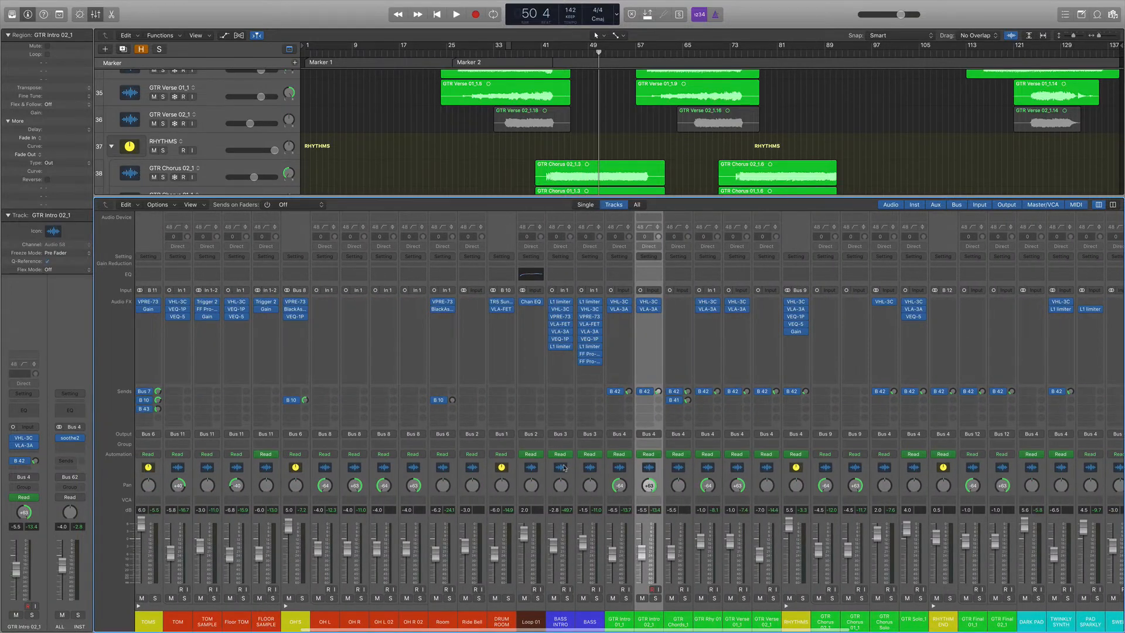
left_click(563, 467)
scroll(832, 485, "right", 10)
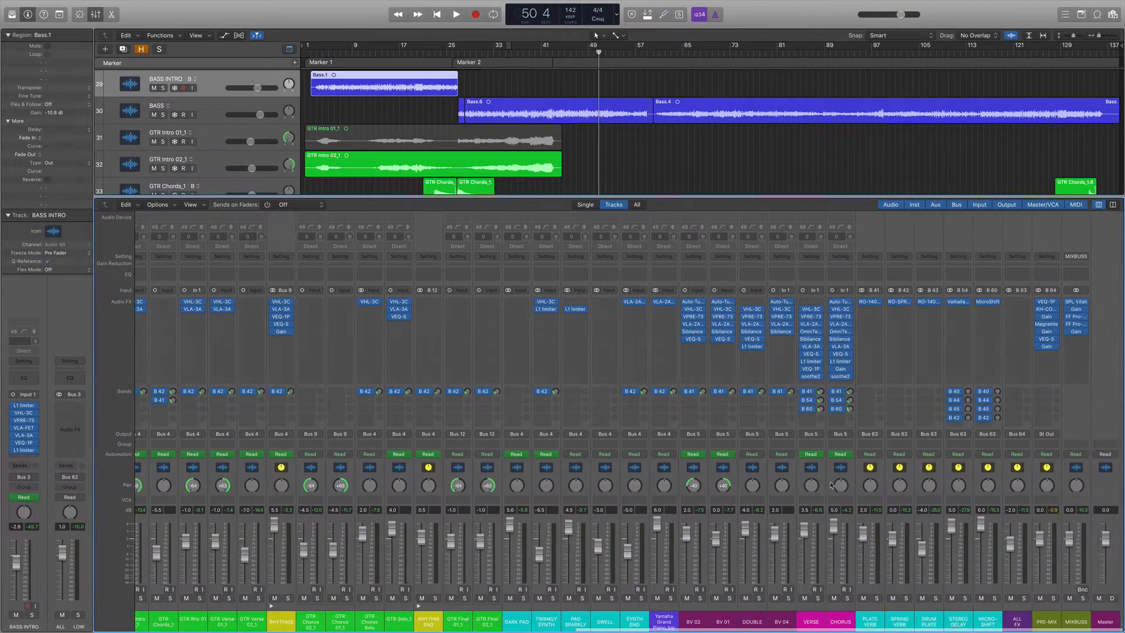
left_click(845, 470, "shift")
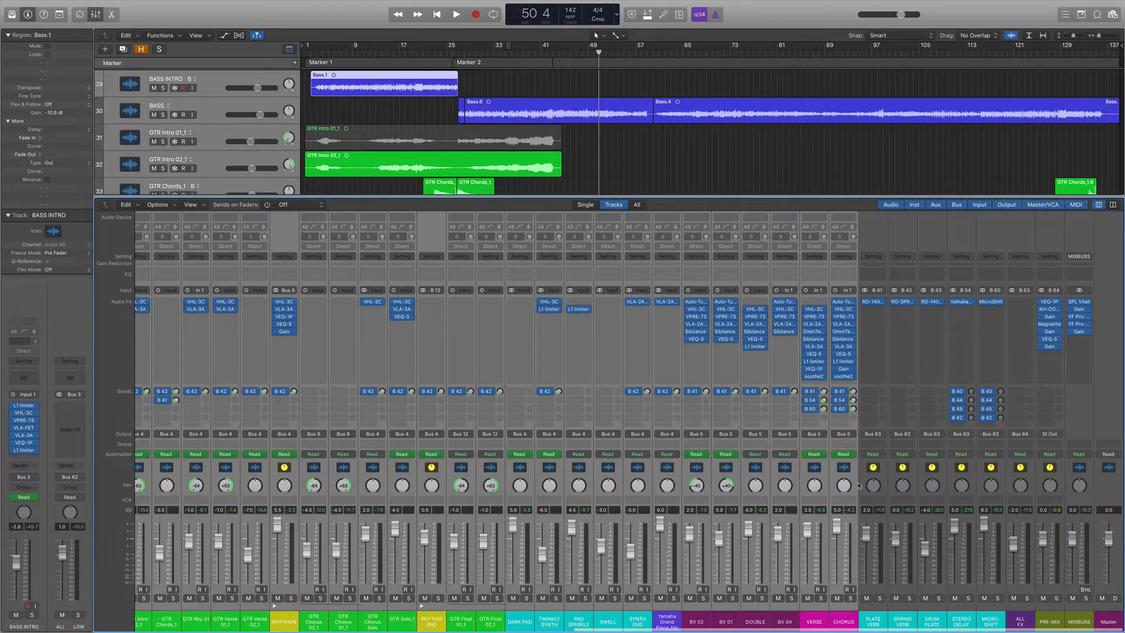
left_click(836, 599)
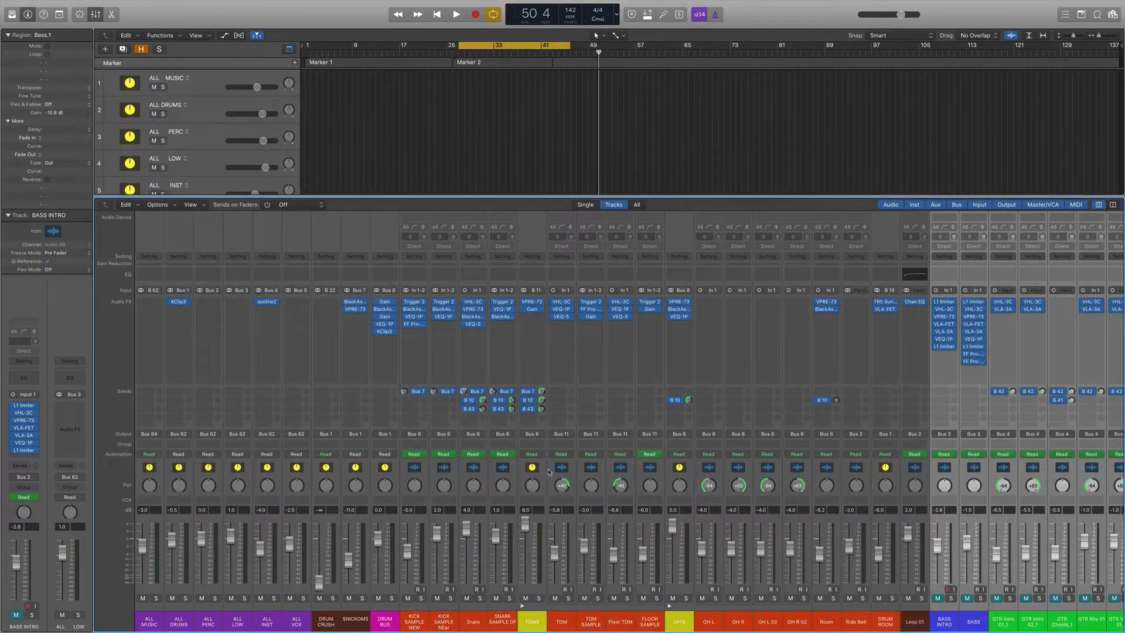
Step: Solo the two kick sample channels and SNARE SAMPLE DF, play them briefly and stop
left_click(414, 466)
left_click(436, 467, "shift")
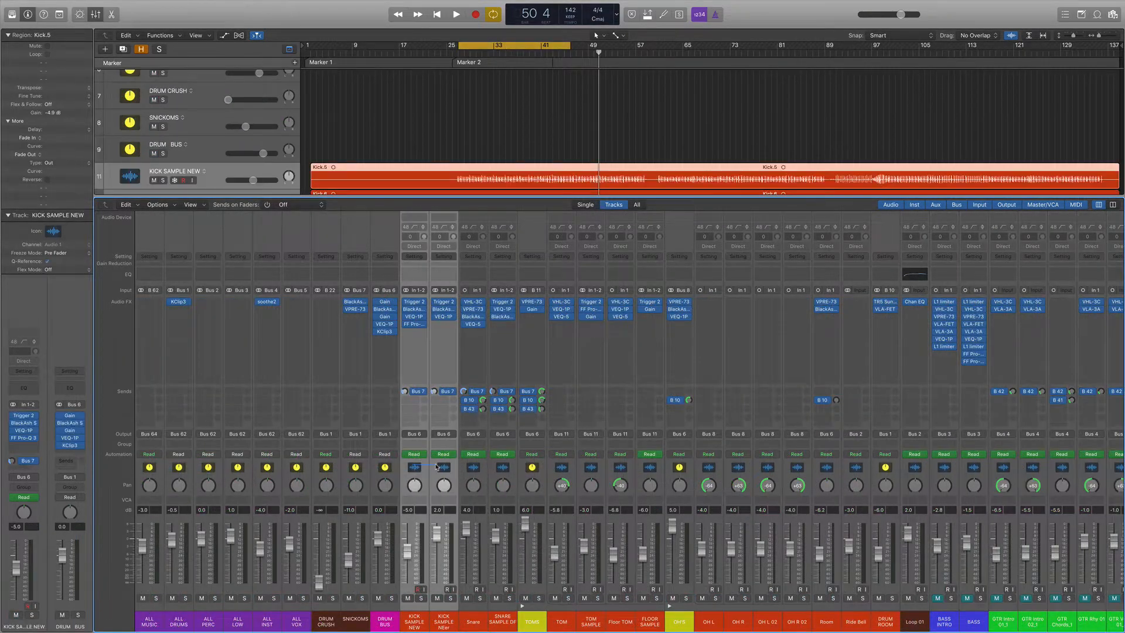
left_click(508, 468, "shift")
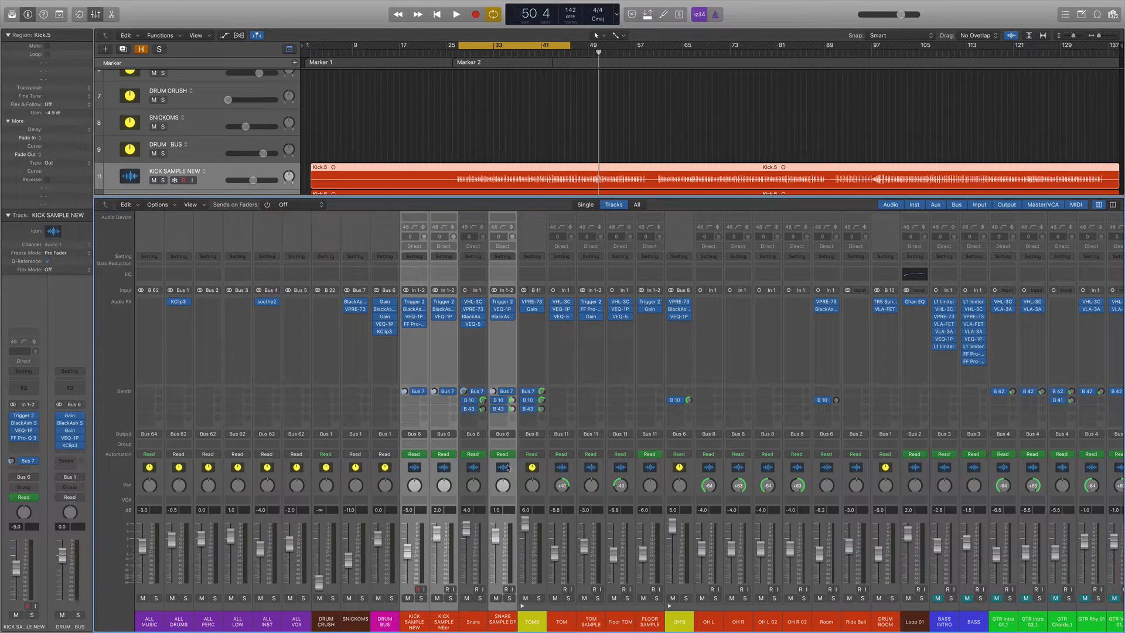
left_click(510, 598)
key("space")
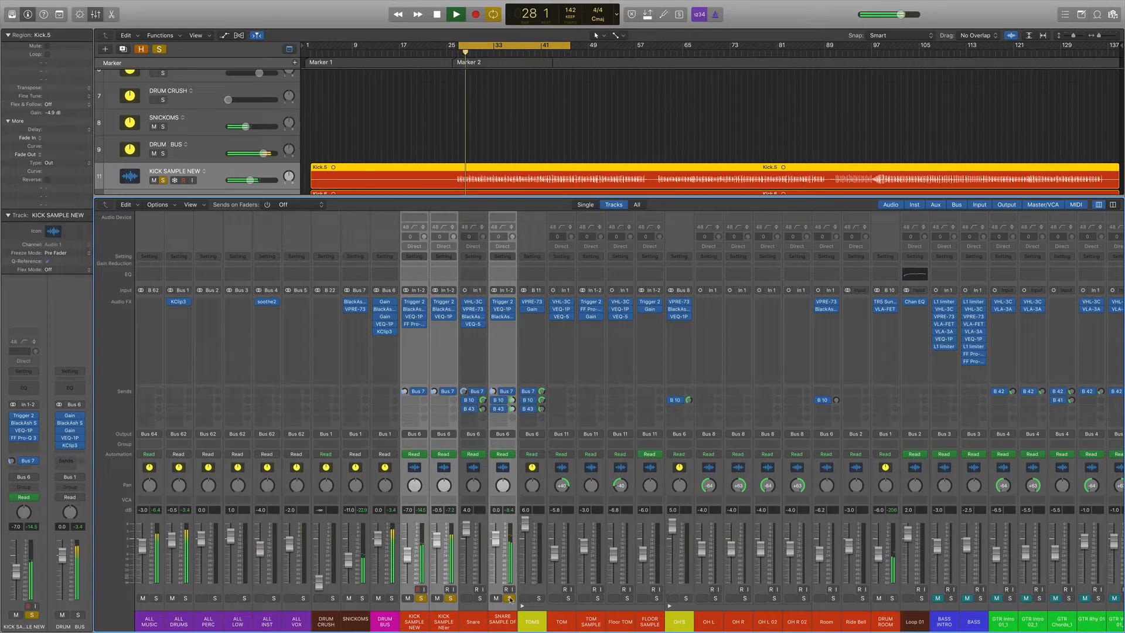
key("space")
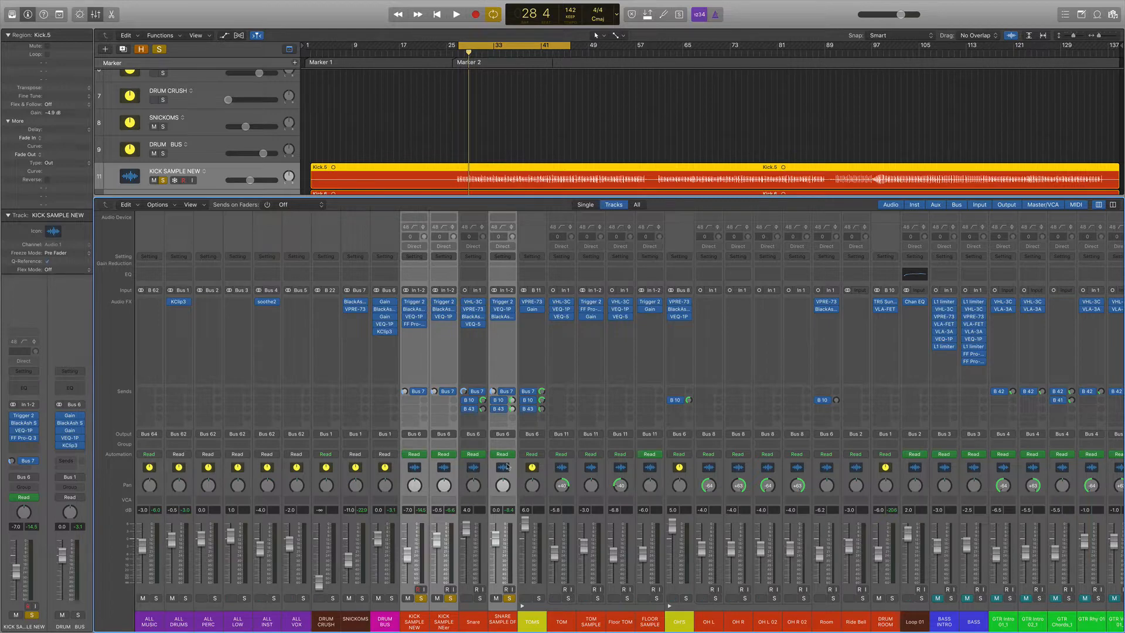
Step: Clear all solos and audition the full drum kit, switching to the full arrangement before stopping
left_click(509, 598, "alt")
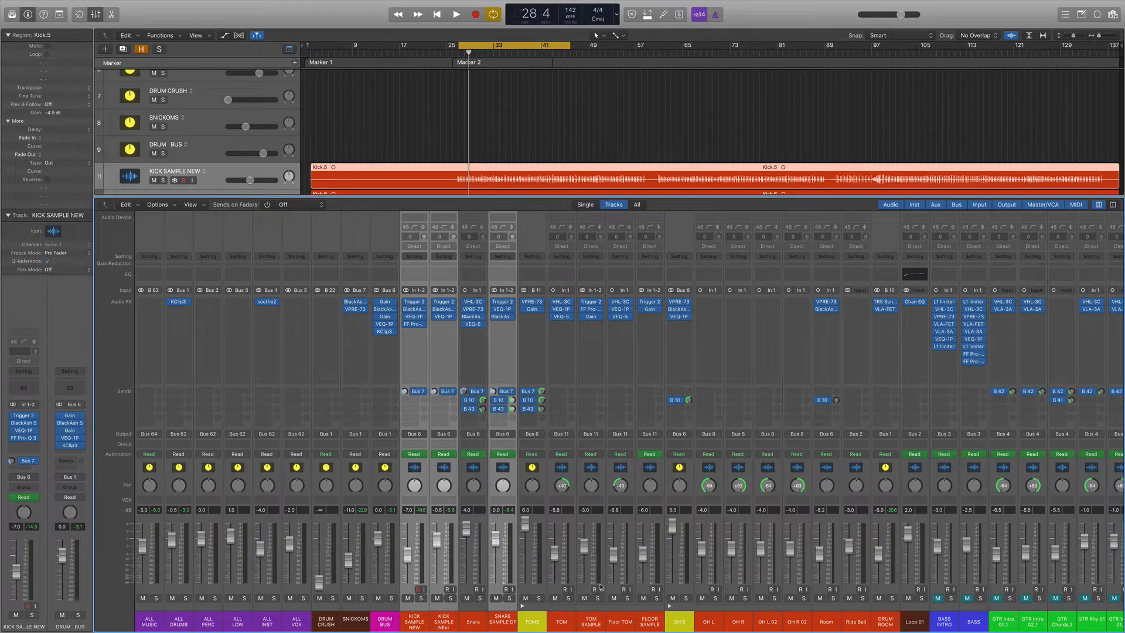
key("space")
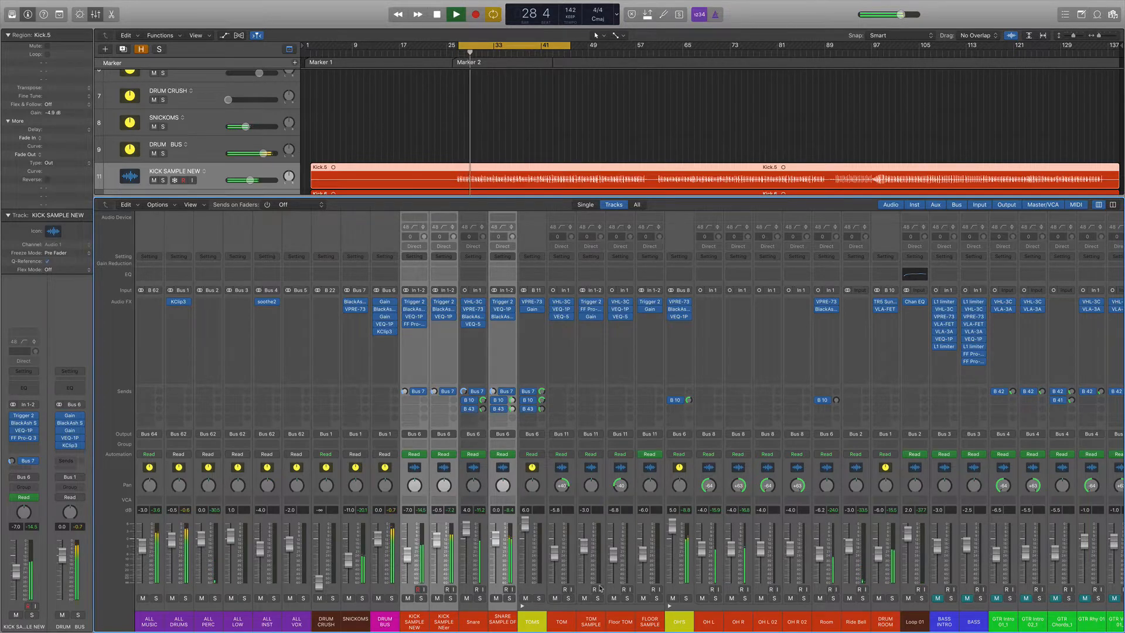
key("x")
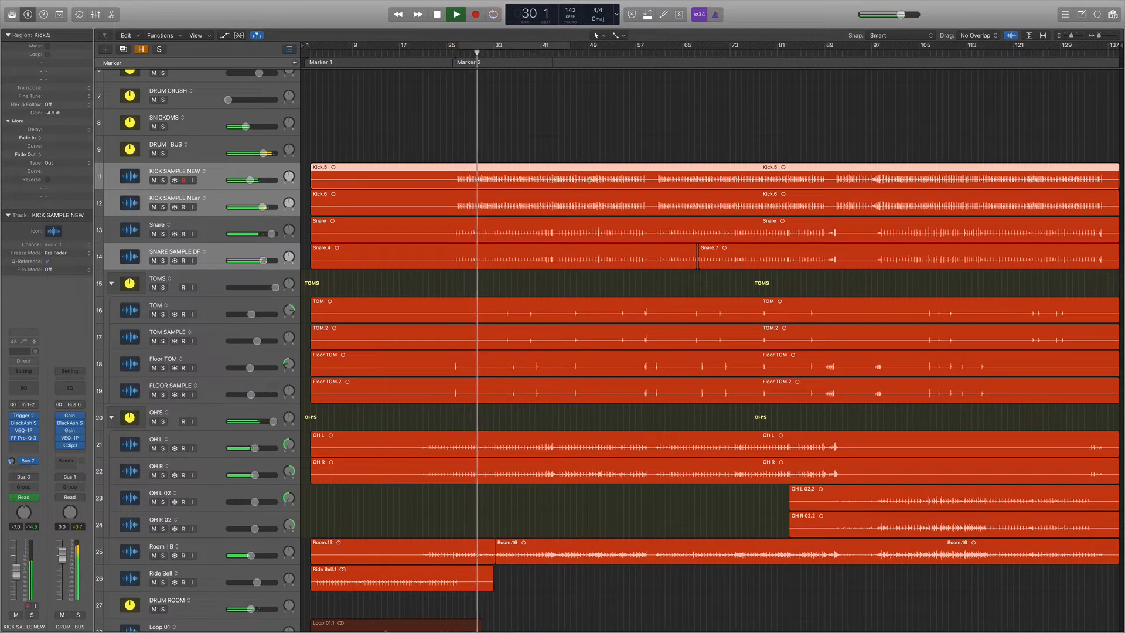
key("space")
Step: Play the drums from bar 46, show the mixer to watch the channel levels, and stop playback
left_click(570, 52)
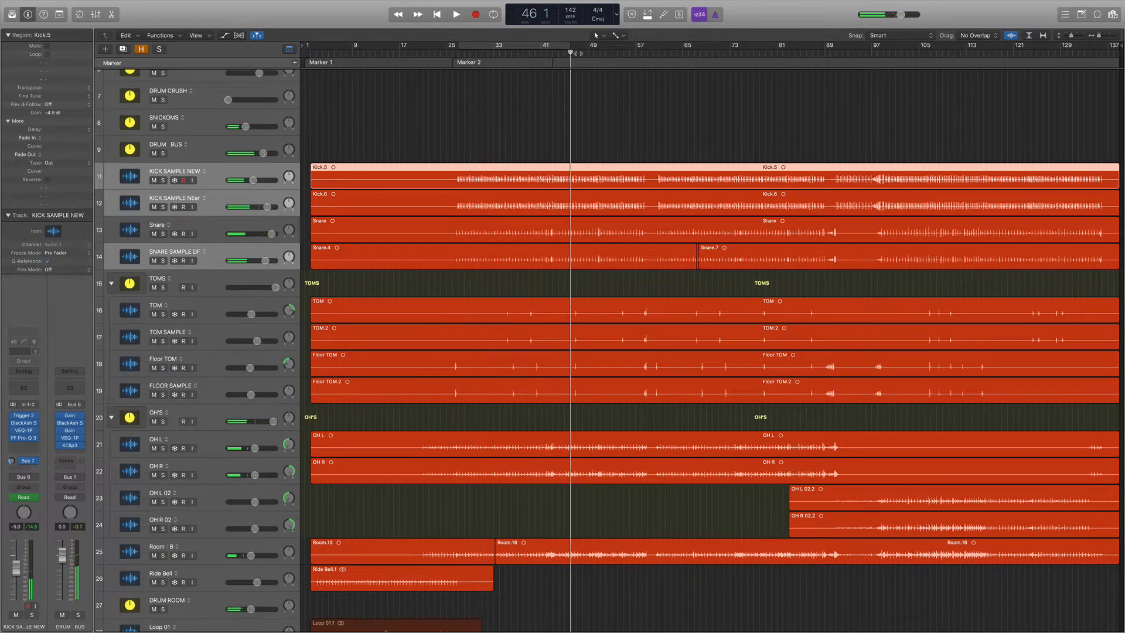
key("space")
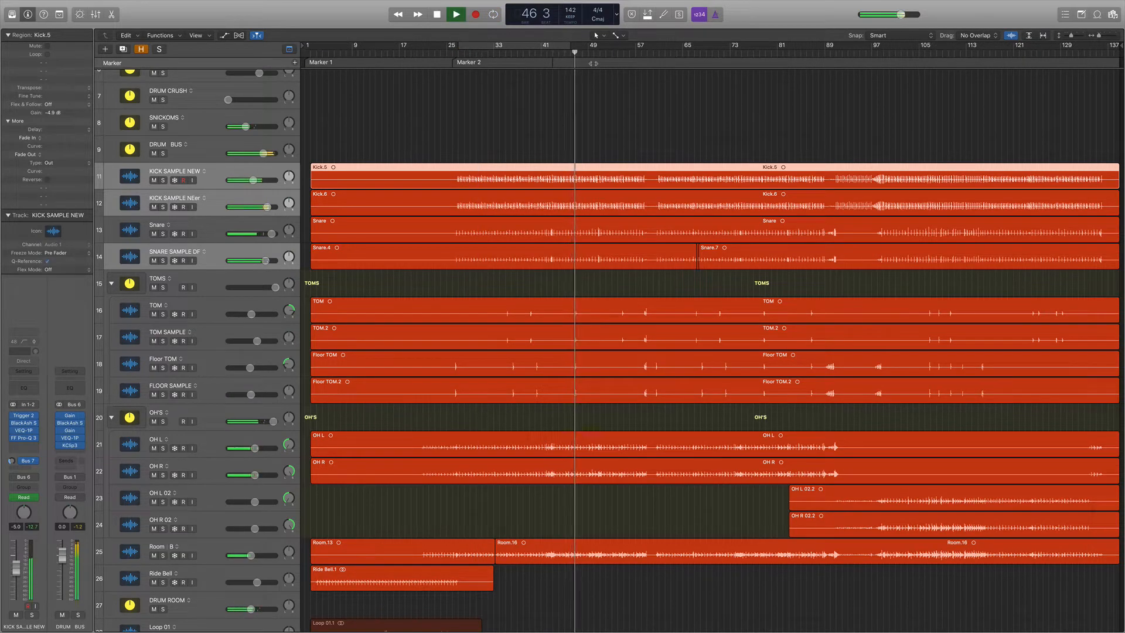
key("x")
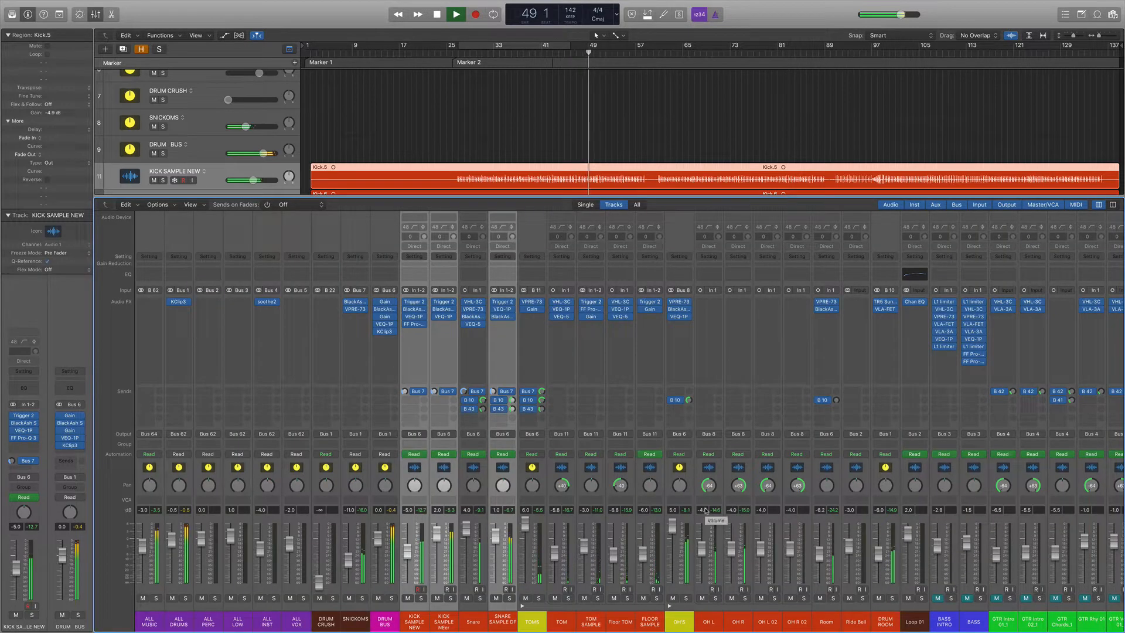
key("space")
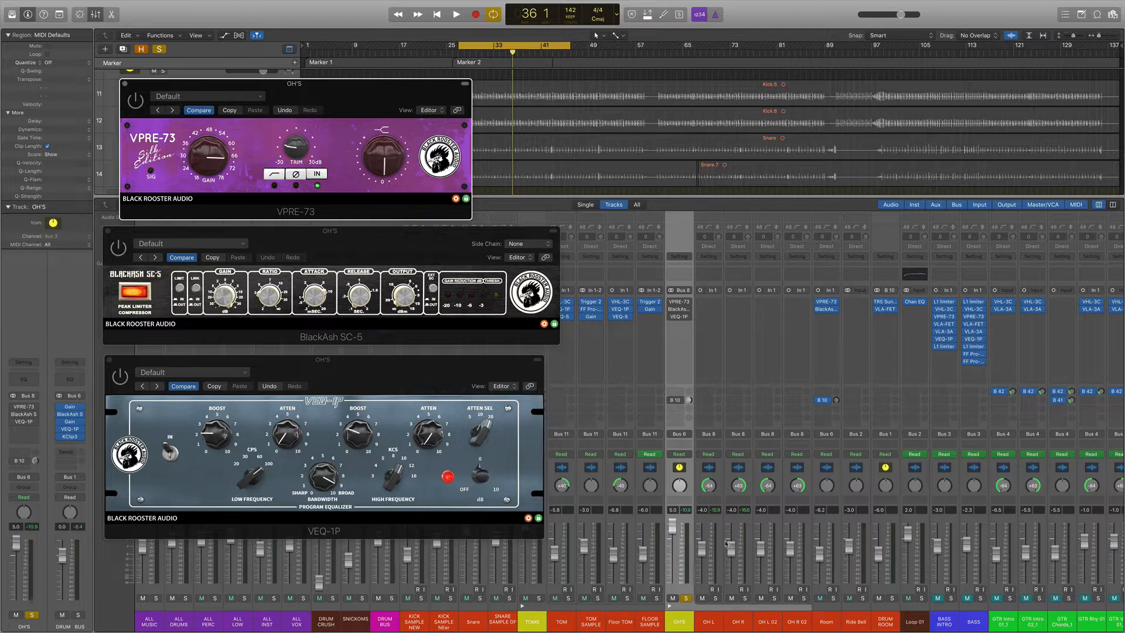
Step: Play the soloed OH'S bus with its plug-ins bypassed, stop, and replay it while enabling the VPRE-73, BlackAsh SC-5 and VEQ-1P
key("space")
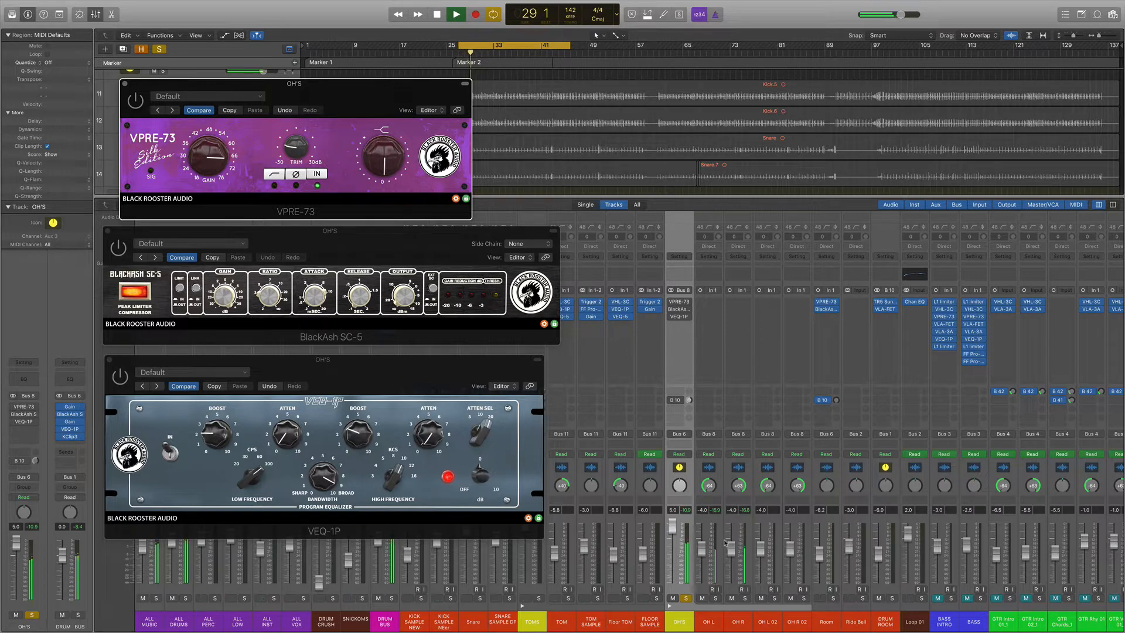
key("space")
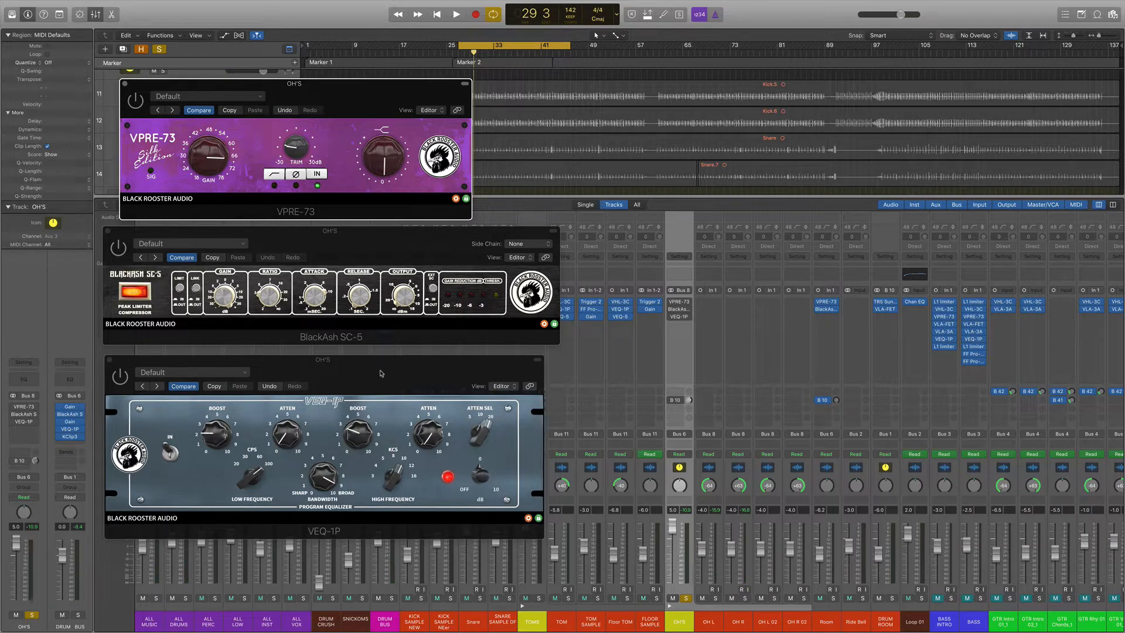
key("space")
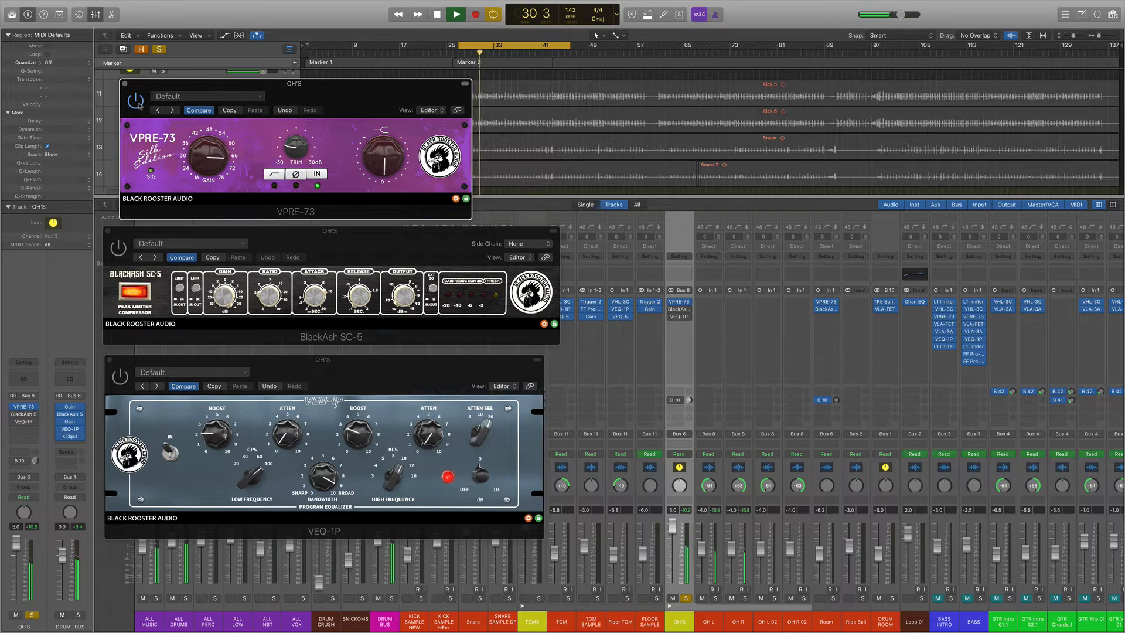
left_click(118, 249)
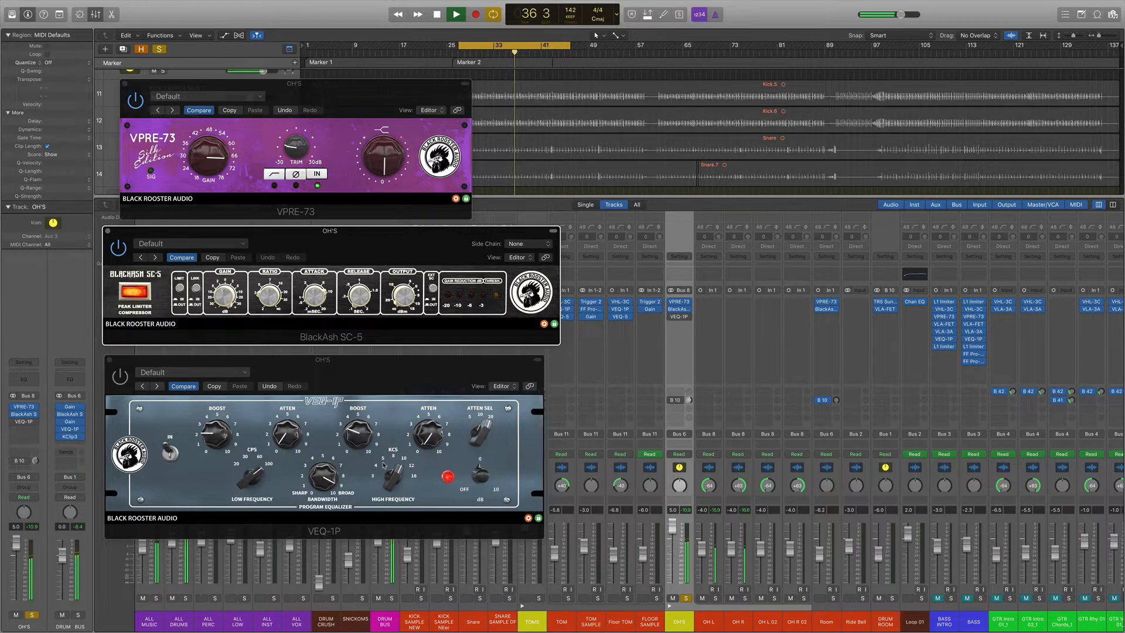
left_click(120, 376)
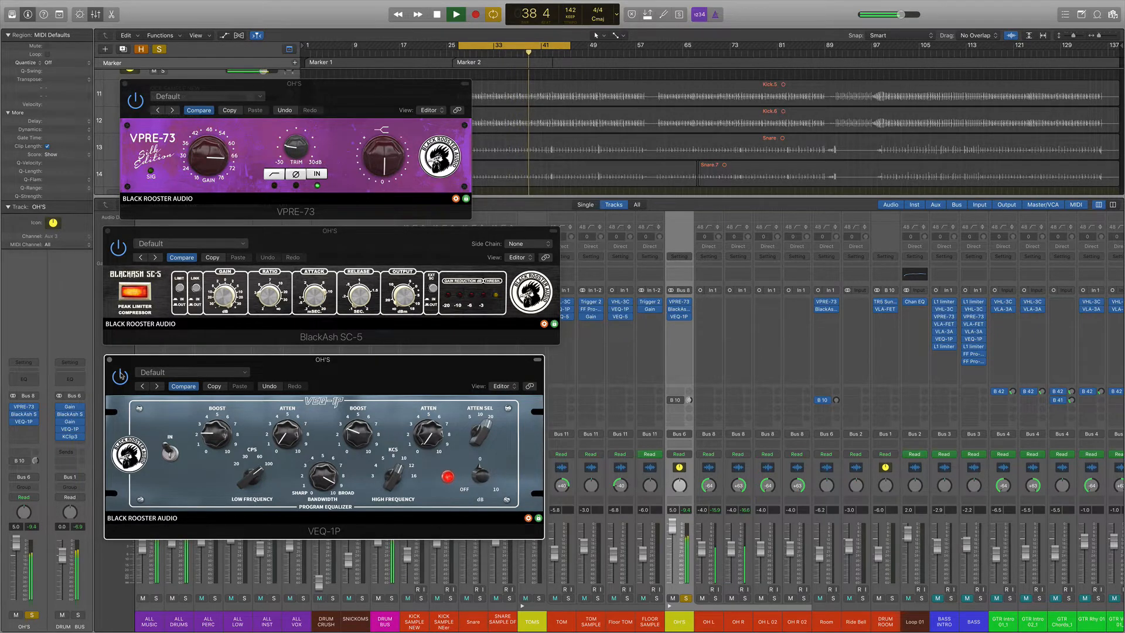
Step: Compare the soloed OH'S bus with its VPRE-73, BlackAsh SC-5 and VEQ-1P bypassed and re-enabled, ending playback with them on
left_click(672, 315)
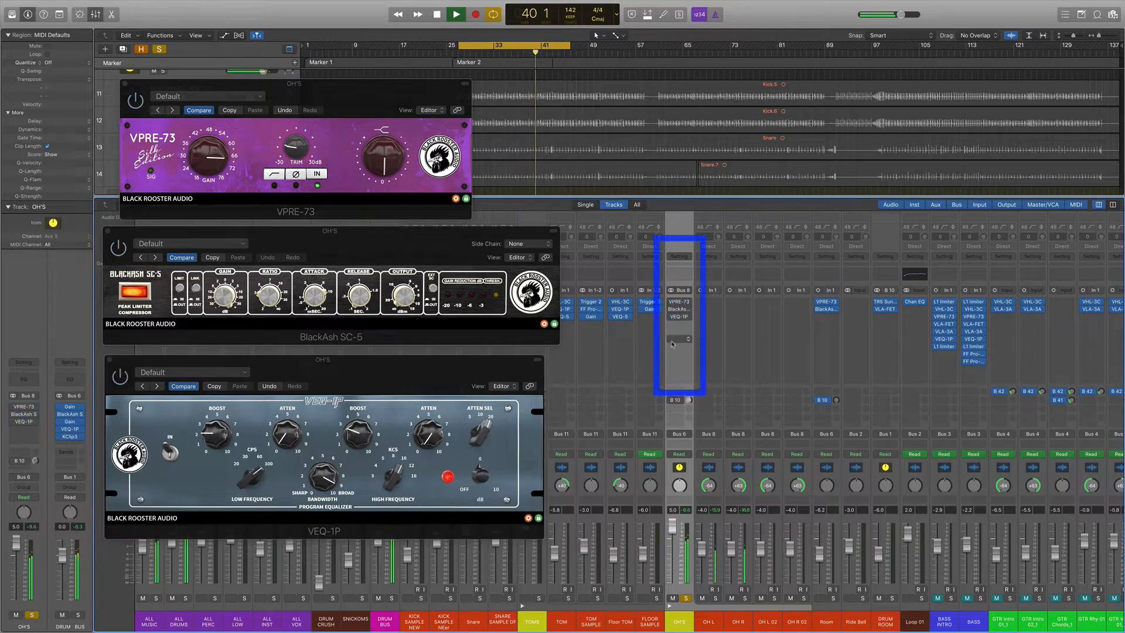
left_click(671, 301)
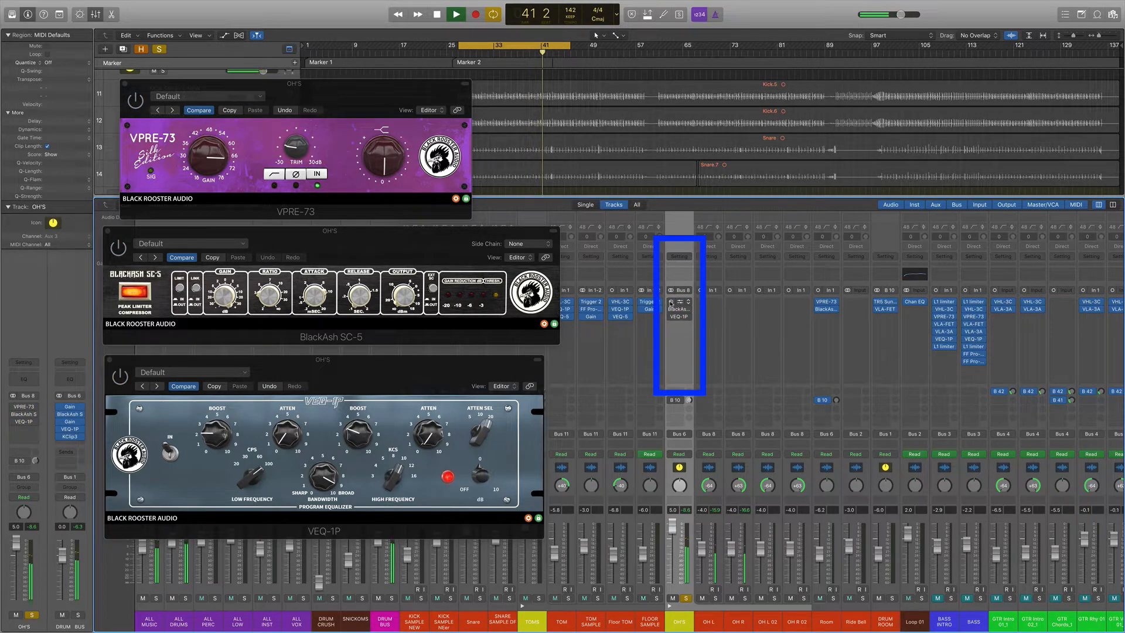
left_click(670, 301)
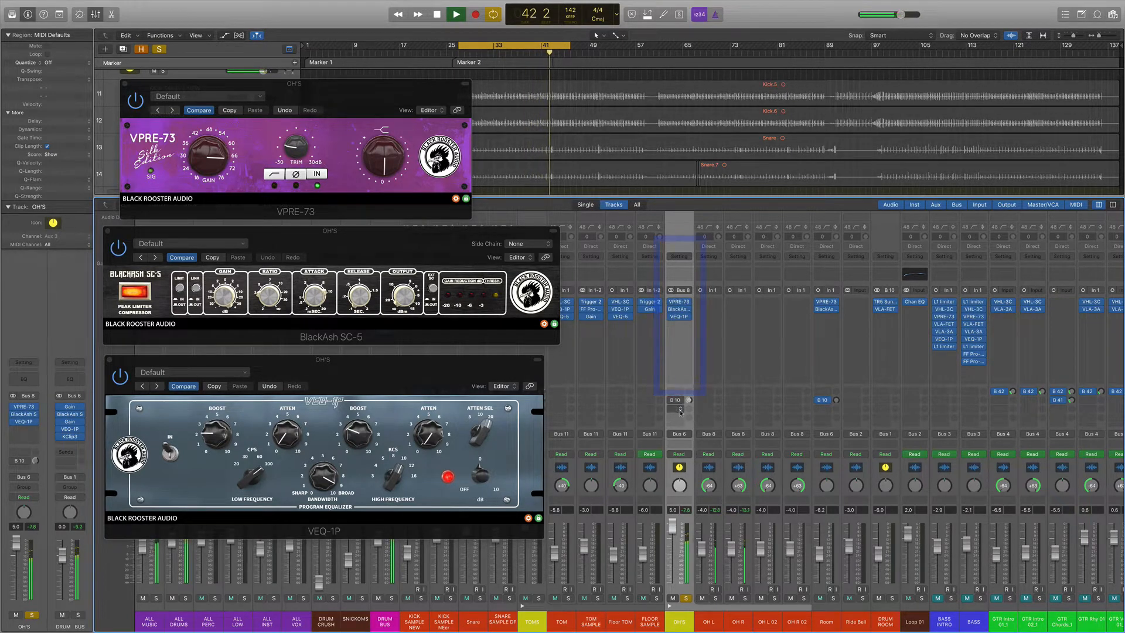
key("space")
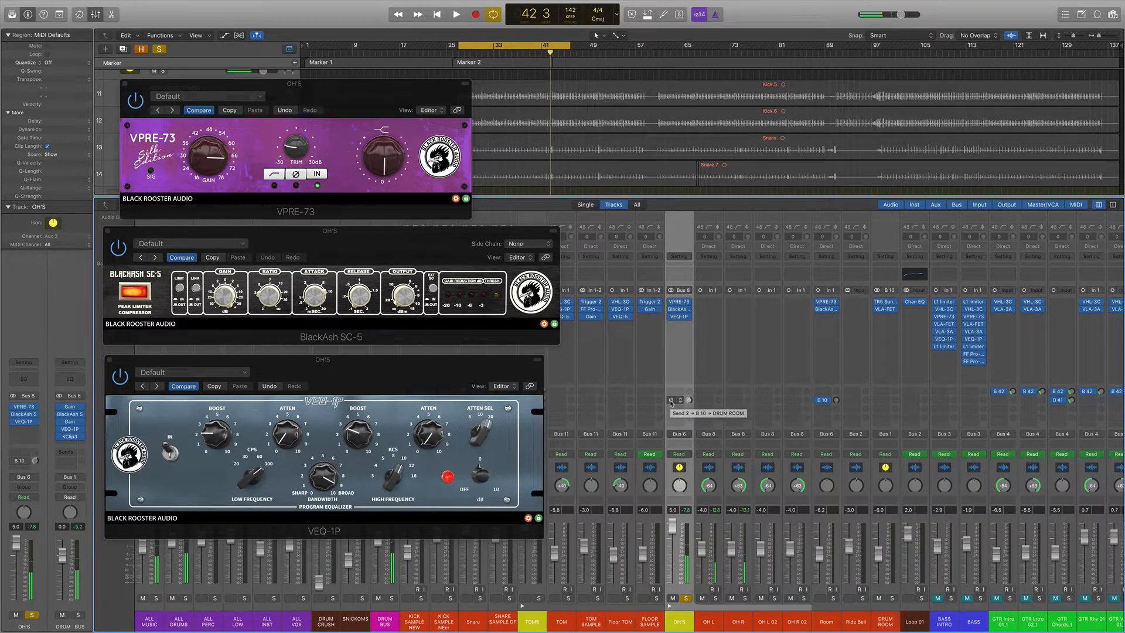
Step: Enable the OH'S send to DRUM ROOM, replay, bypass and re-enable the three plug-ins and the send, and stop playback
left_click(671, 400)
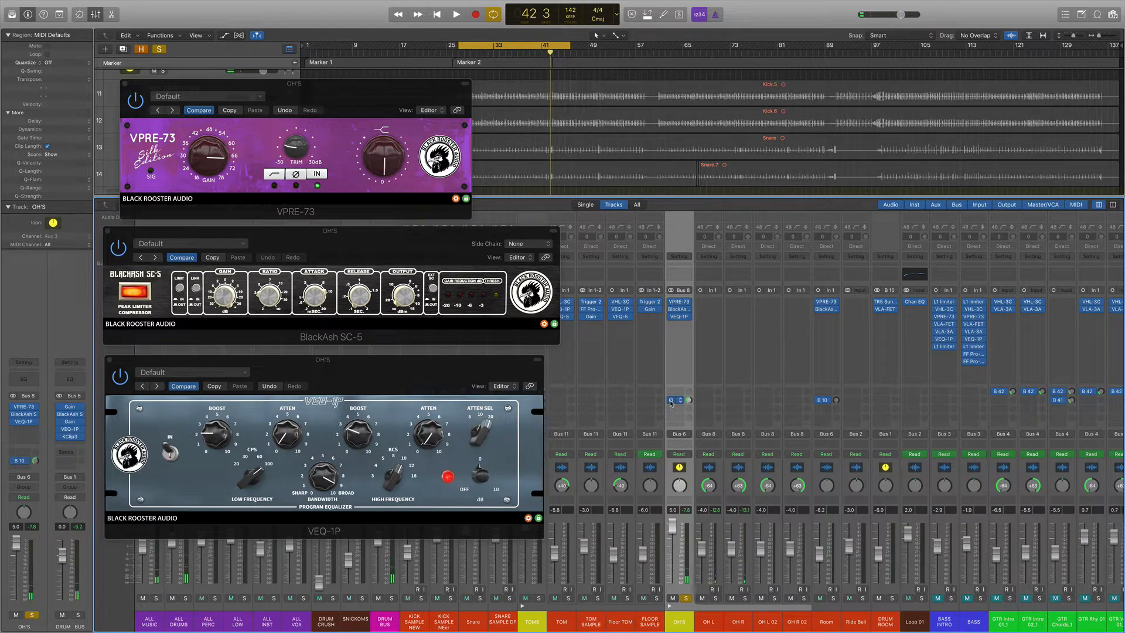
key("space")
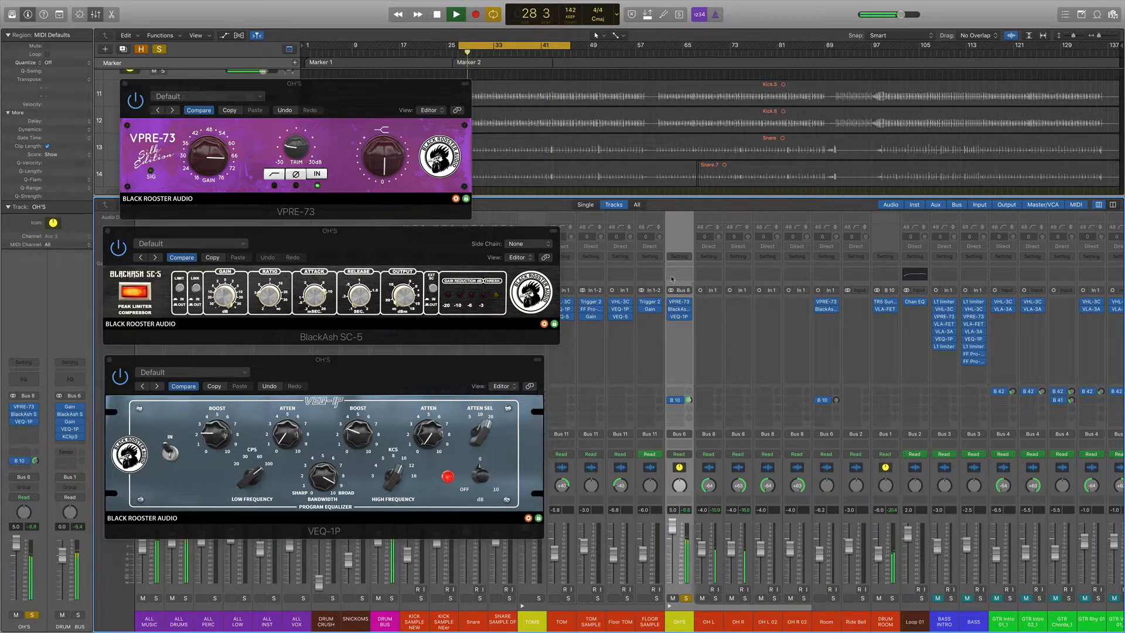
left_click_drag(671, 302, 672, 317)
left_click(674, 402)
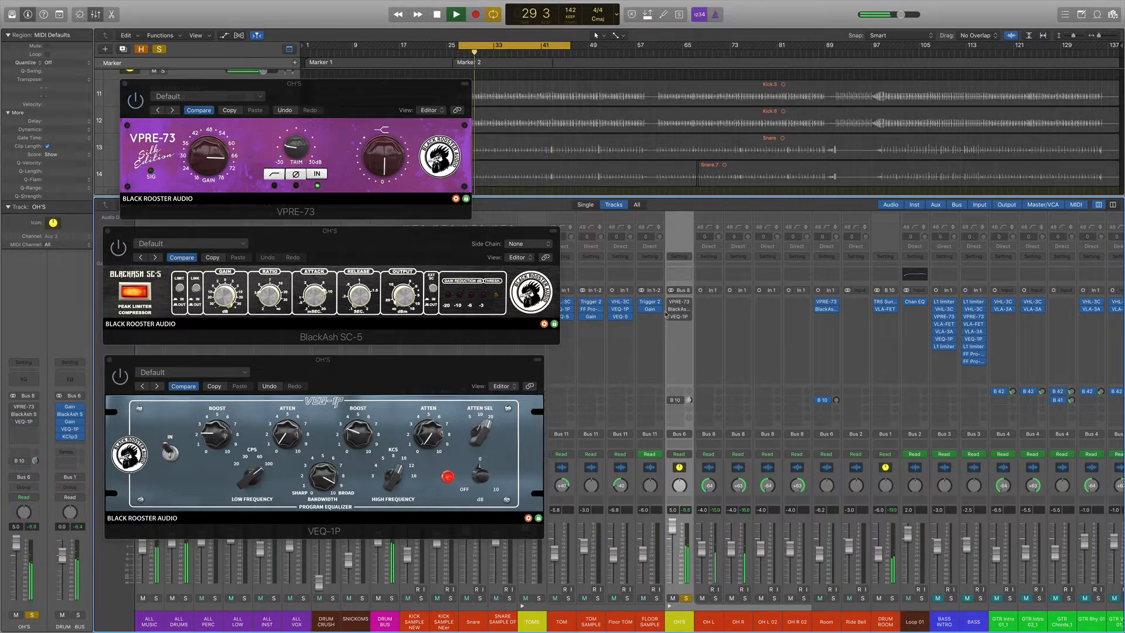
left_click_drag(671, 302, 672, 317)
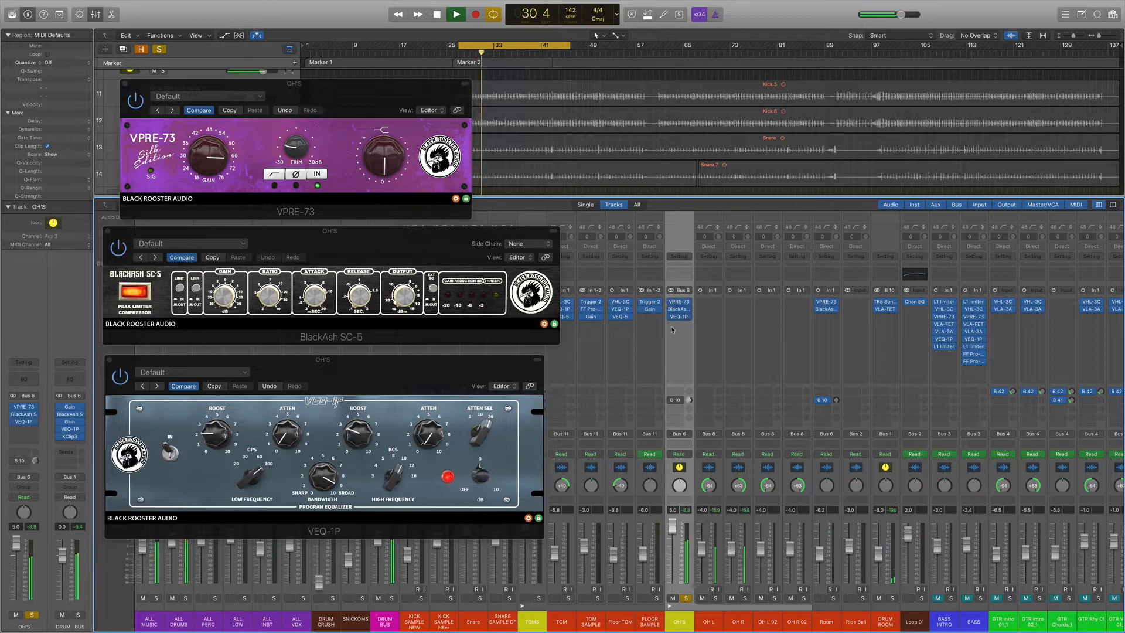
left_click(675, 400)
key("space")
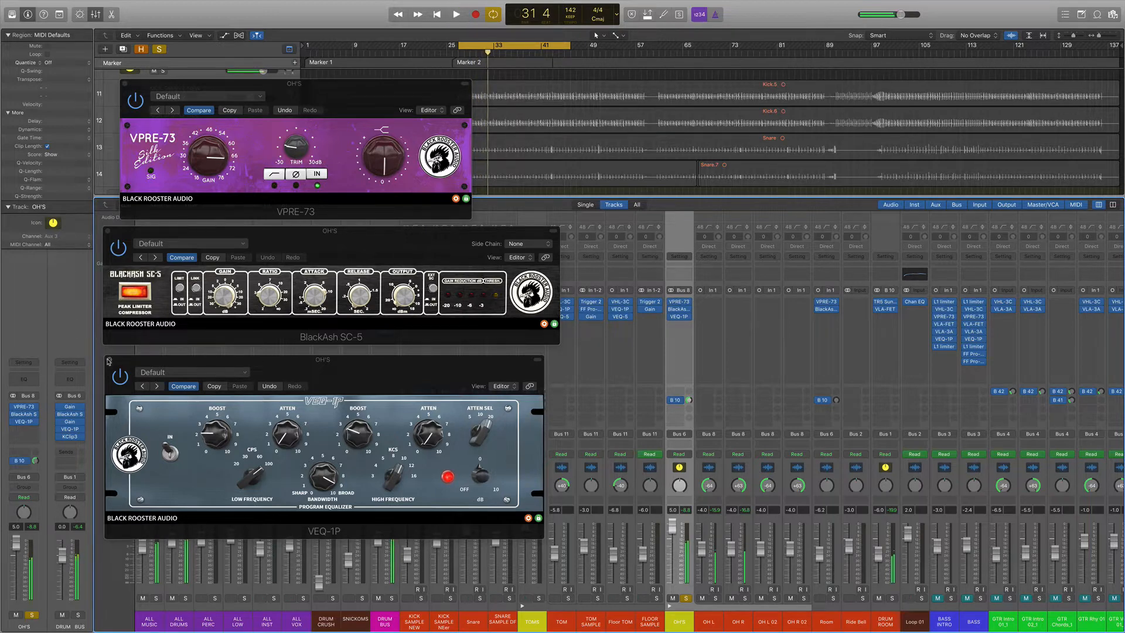
Step: Close the OH'S VEQ-1P and BlackAsh SC-5 windows and show the Room channel's VPRE-73 and BlackAsh SC-5
left_click(109, 360)
left_click(109, 231)
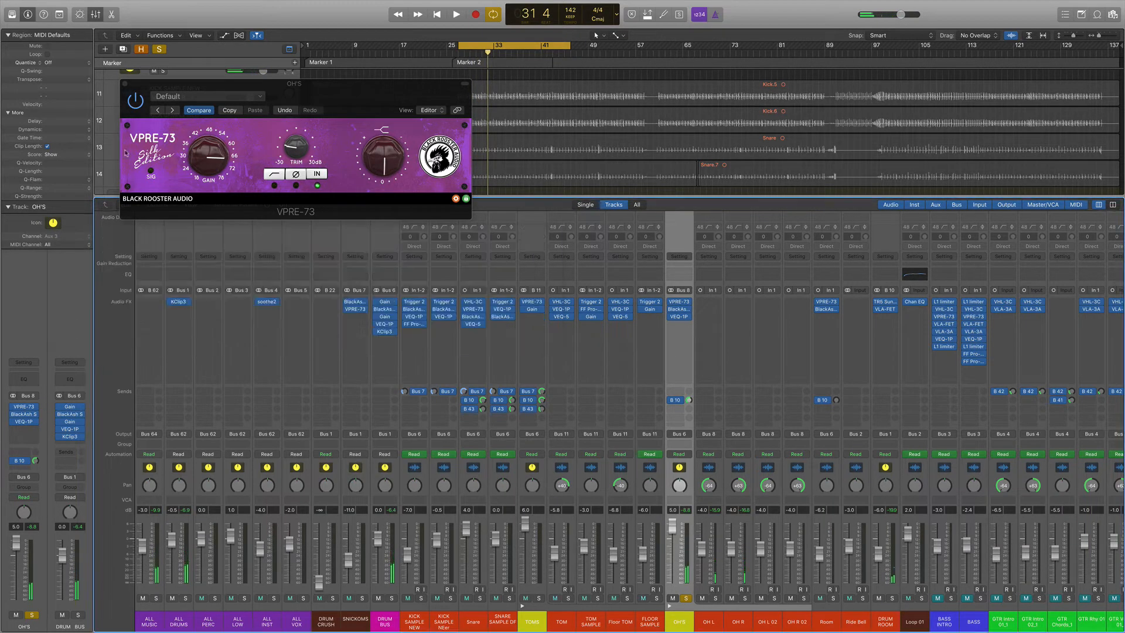
left_click(825, 309)
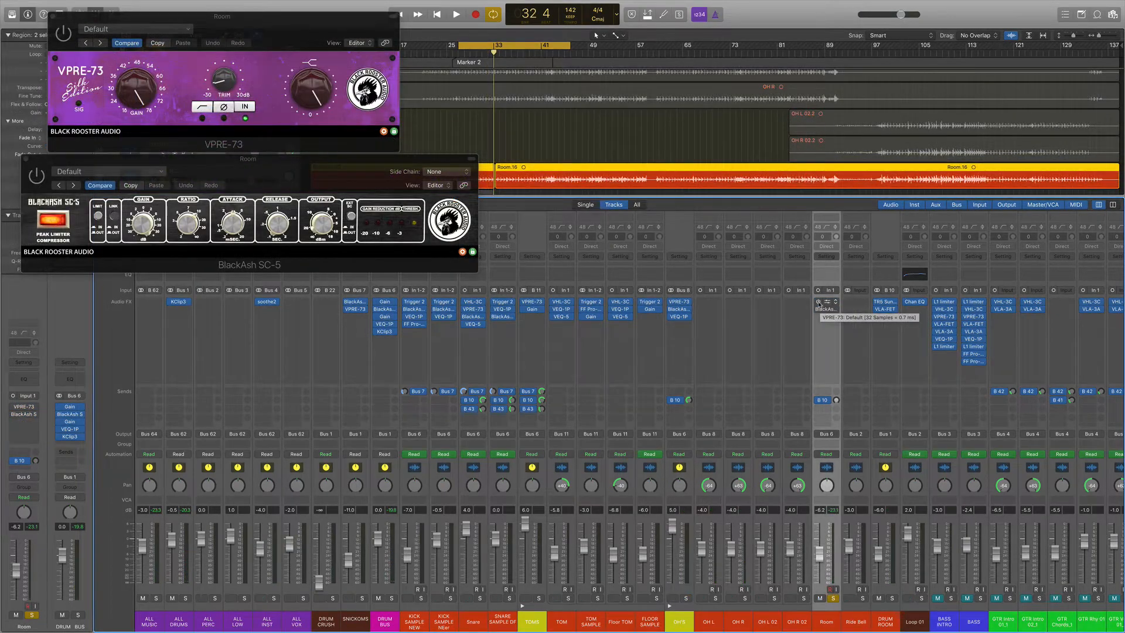
Step: Play the soloed Room channel, separate its two plug-in windows, enable VPRE-73 and BlackAsh SC-5, and stop playback
key("space")
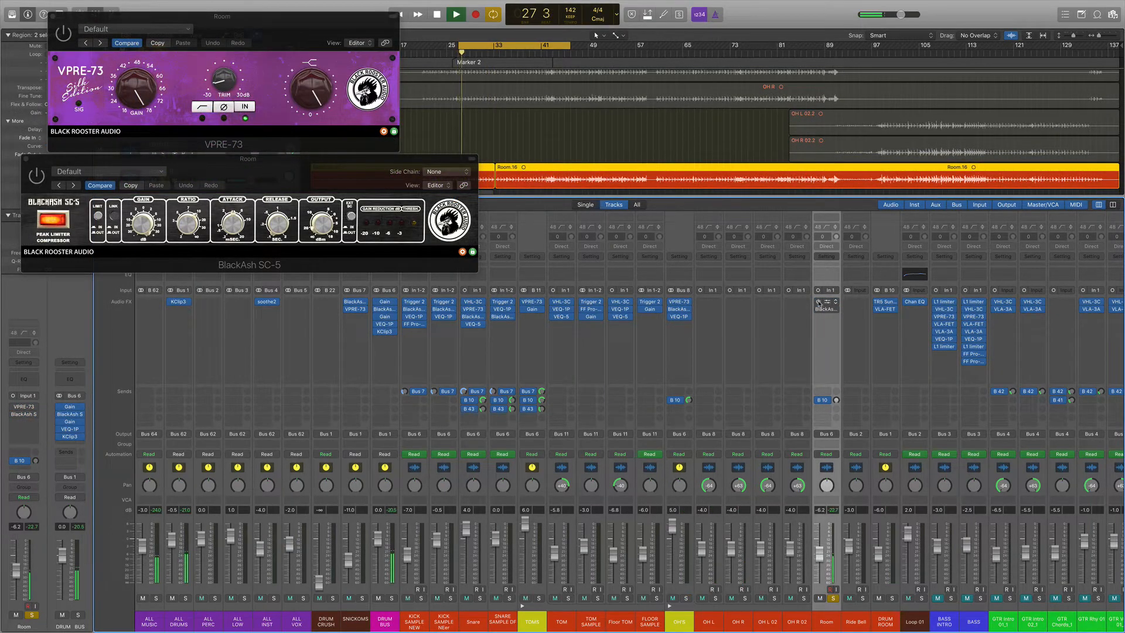
left_click_drag(269, 164, 399, 263)
left_click_drag(291, 29, 427, 77)
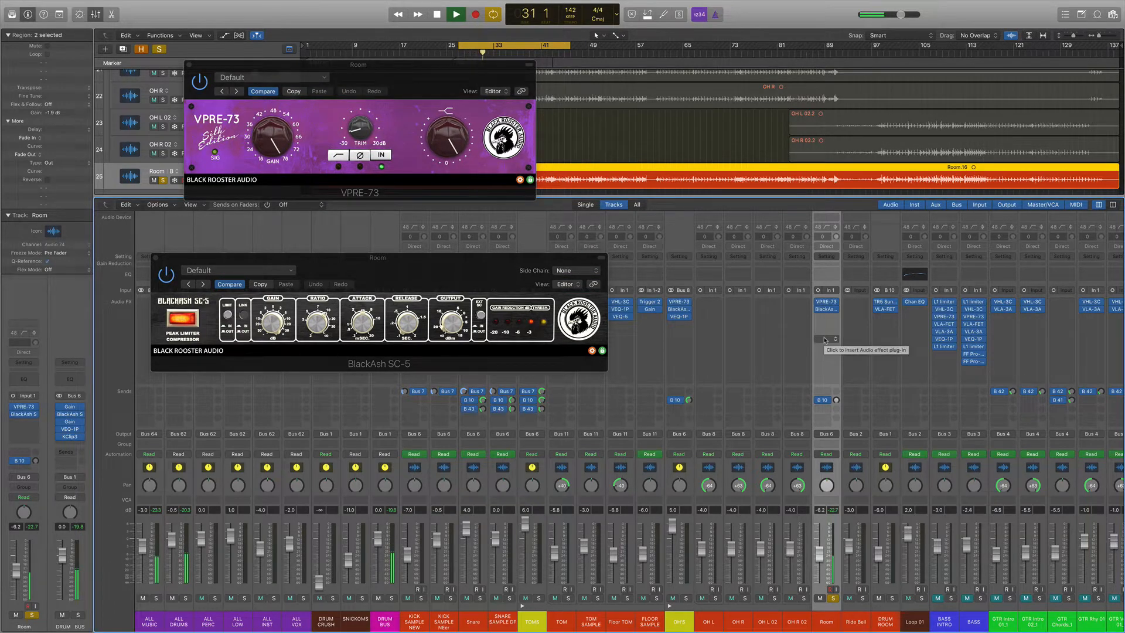
key("space")
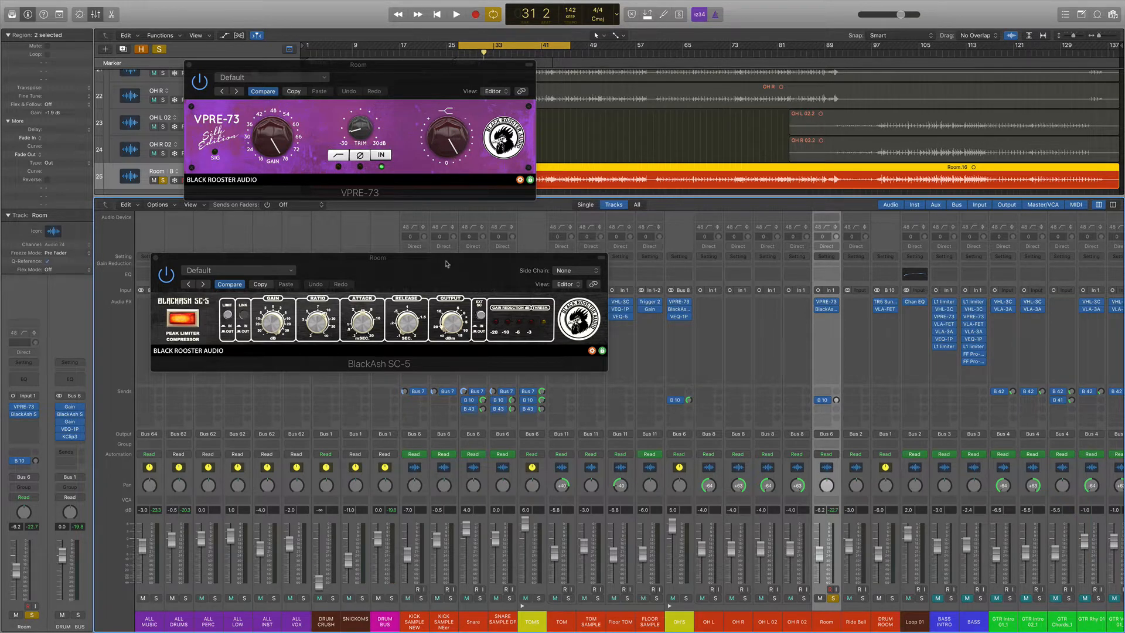
Step: Place the Room's BlackAsh SC-5 window just beneath the VPRE-73, replay the channel and stop
left_click_drag(445, 264, 428, 216)
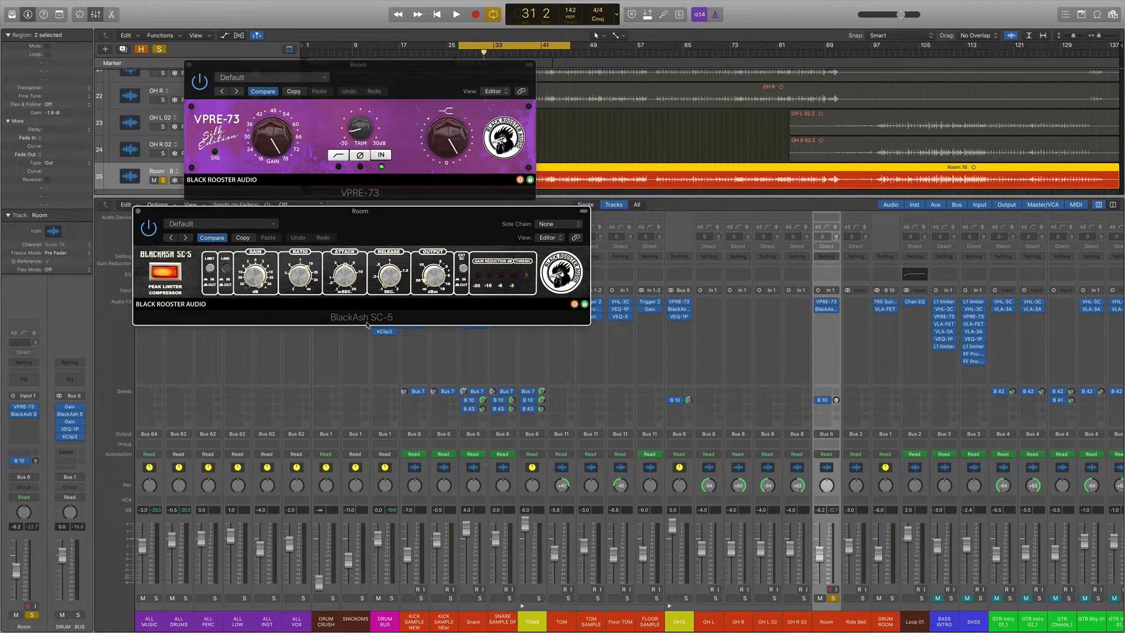
key("space")
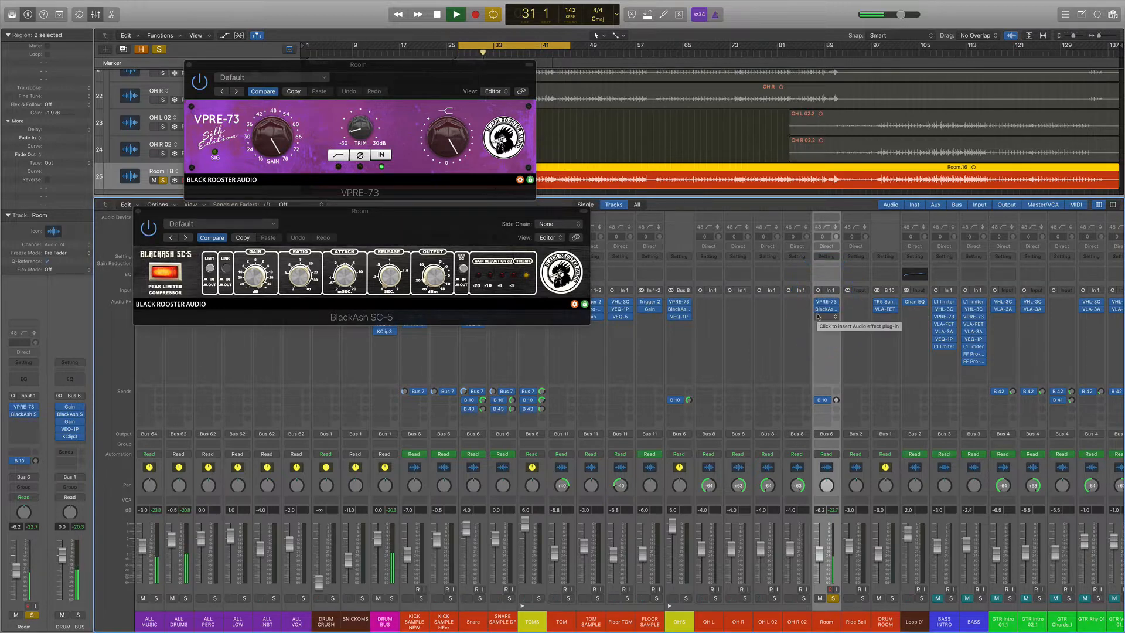
key("space")
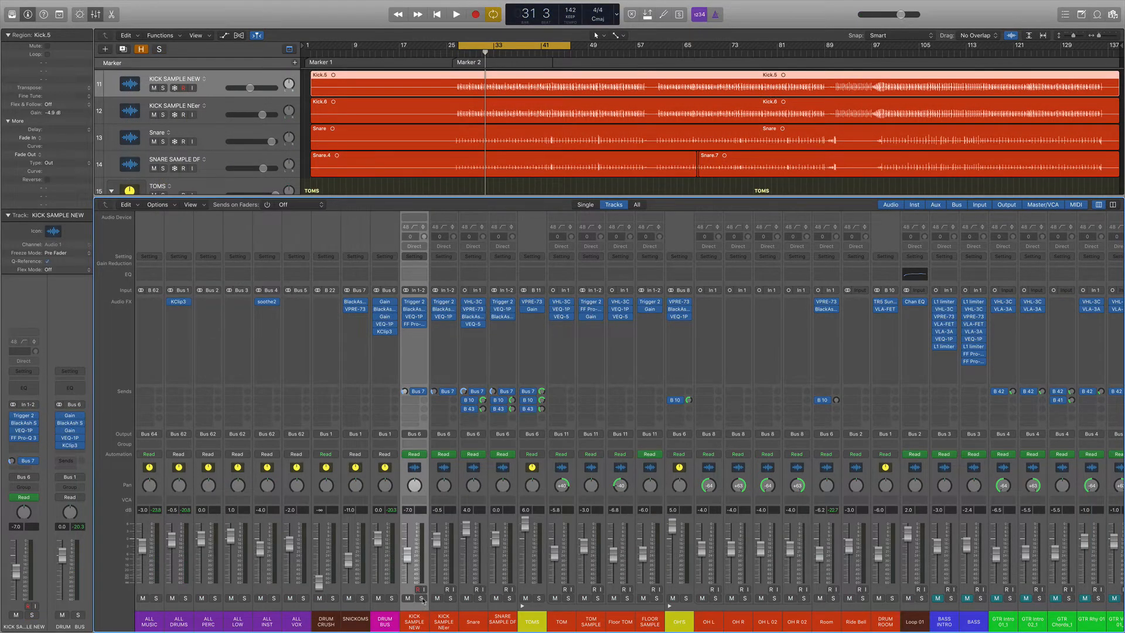
Step: Audition KICK SAMPLE NEW and KICK SAMPLE NEer one after the other in solo, play both together, and stop
left_click(421, 598)
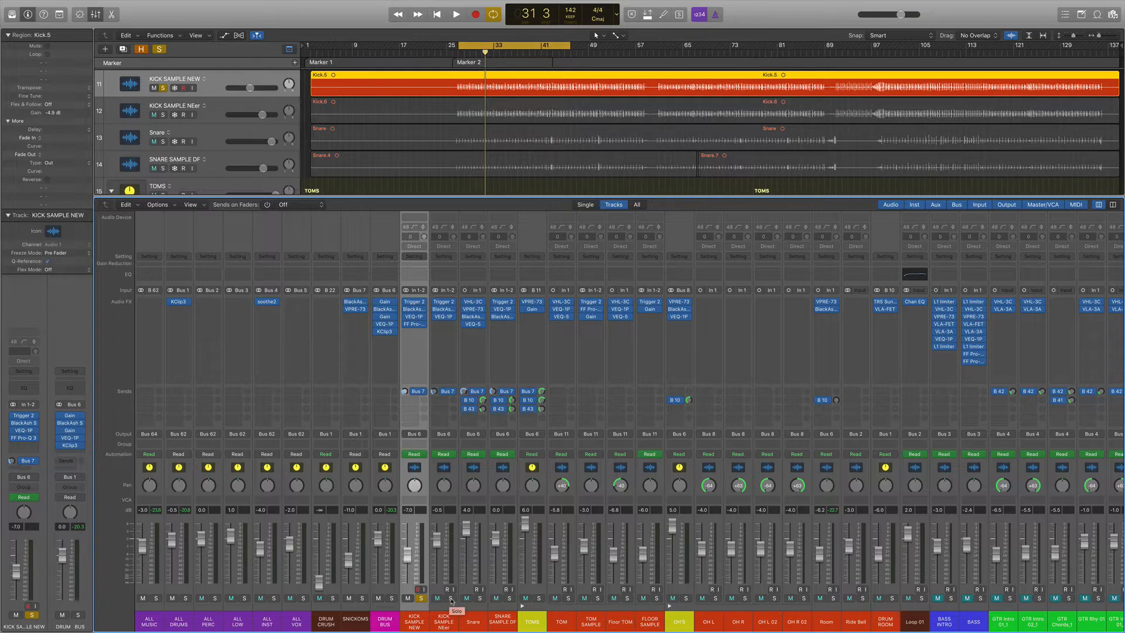
key("space")
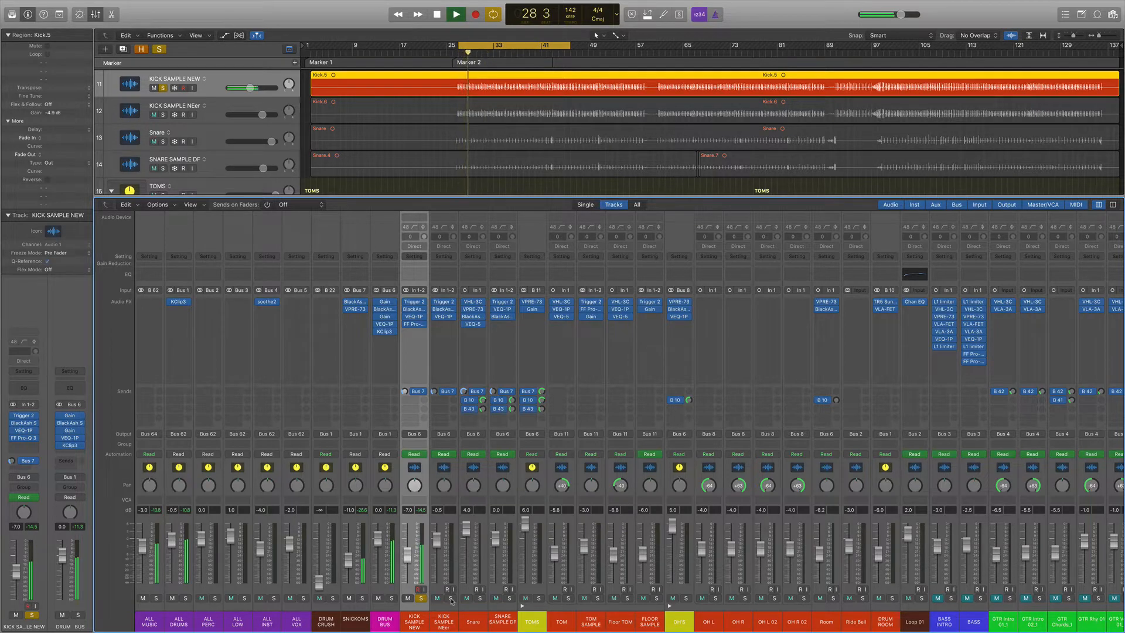
left_click(451, 599, "alt")
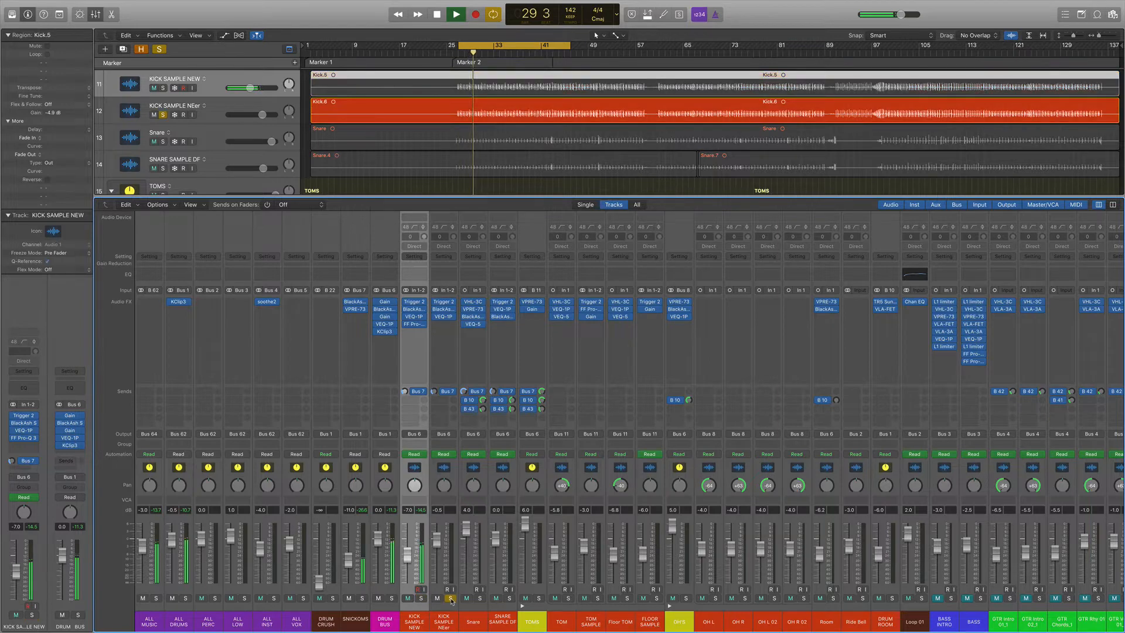
left_click(422, 598)
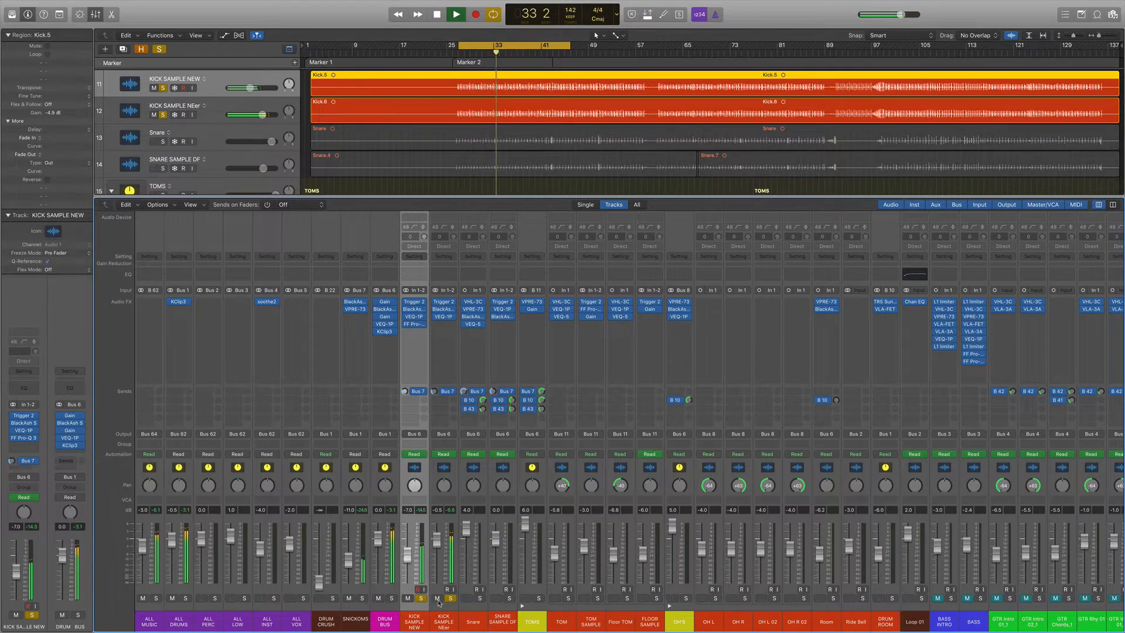
key("space")
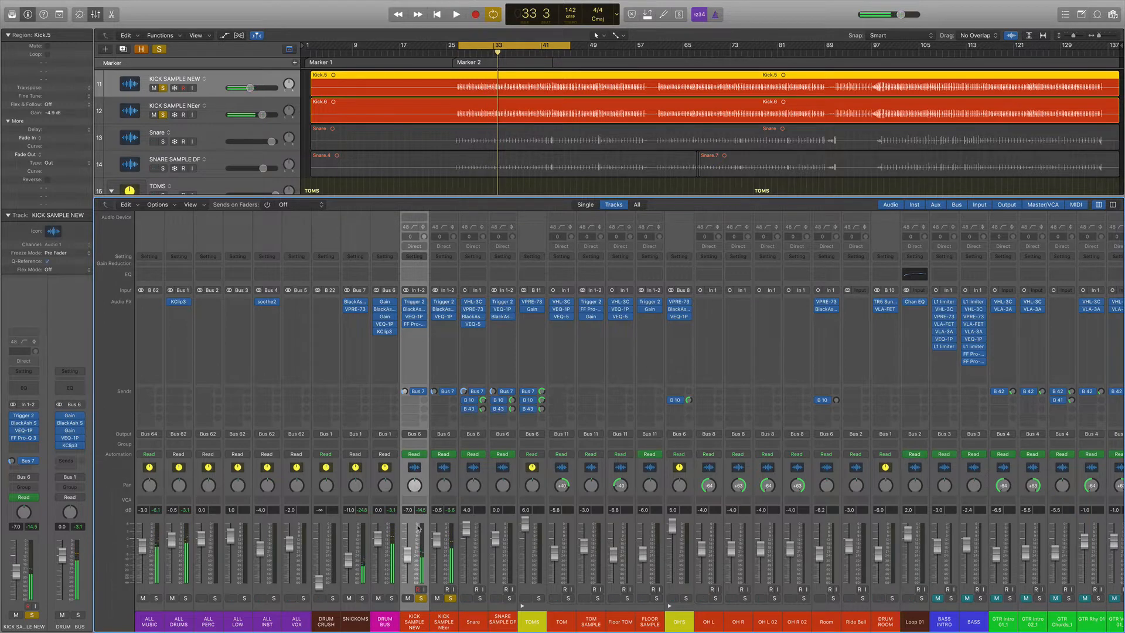
Step: Examine the BlackAsh SC-5 and VEQ-1P settings on KICK SAMPLE NEW and close both plug-in windows
left_click(414, 310)
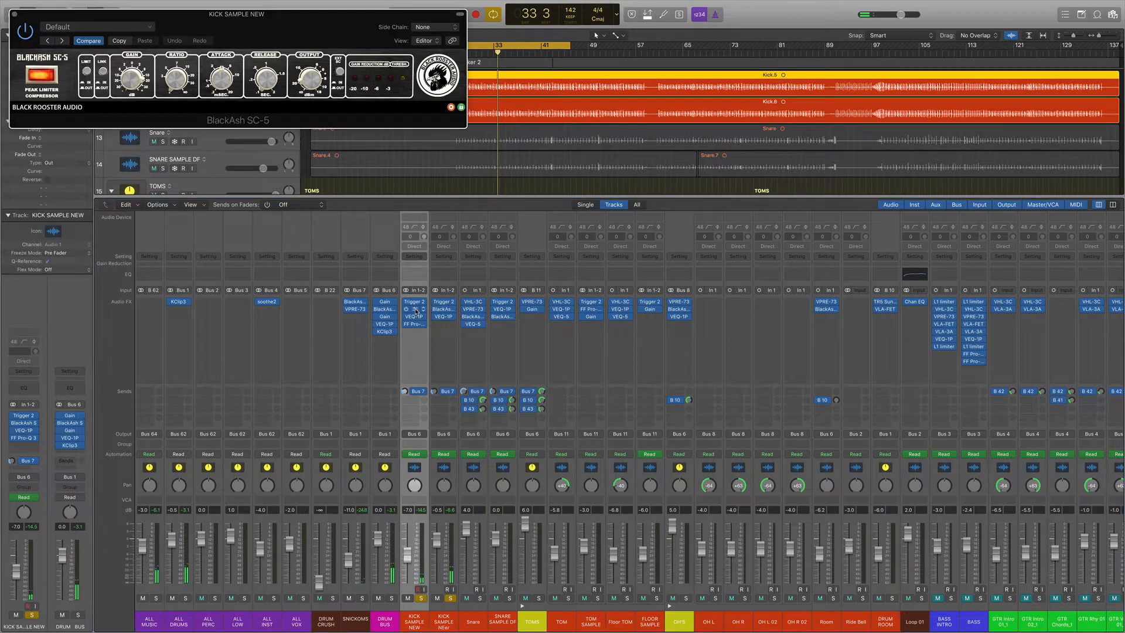
left_click(452, 605)
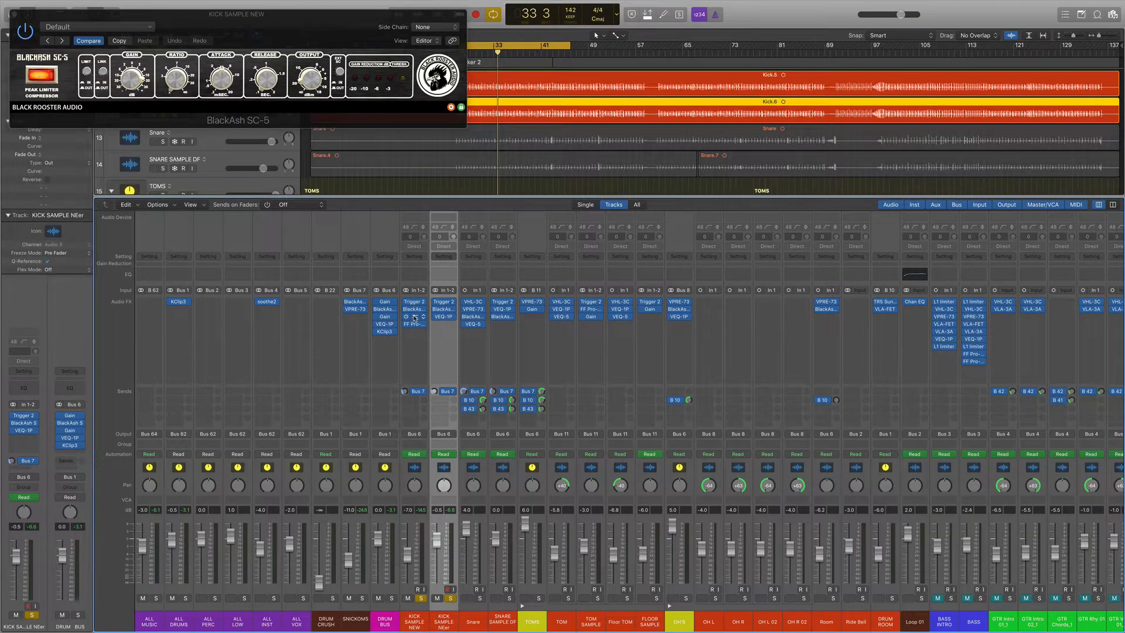
left_click(415, 316)
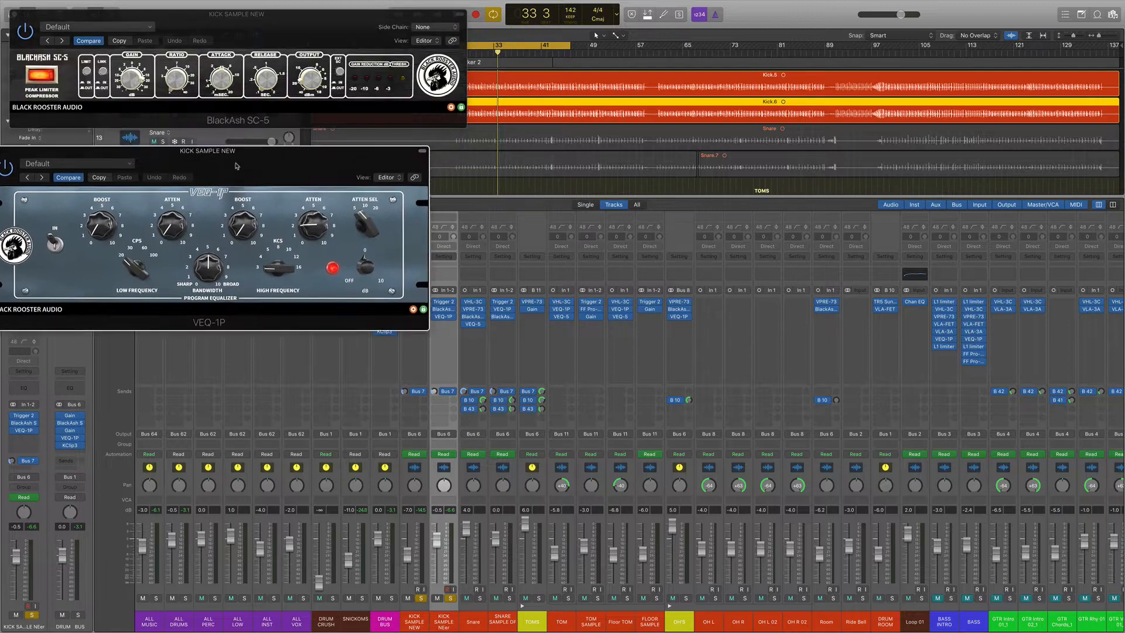
left_click_drag(237, 166, 301, 149)
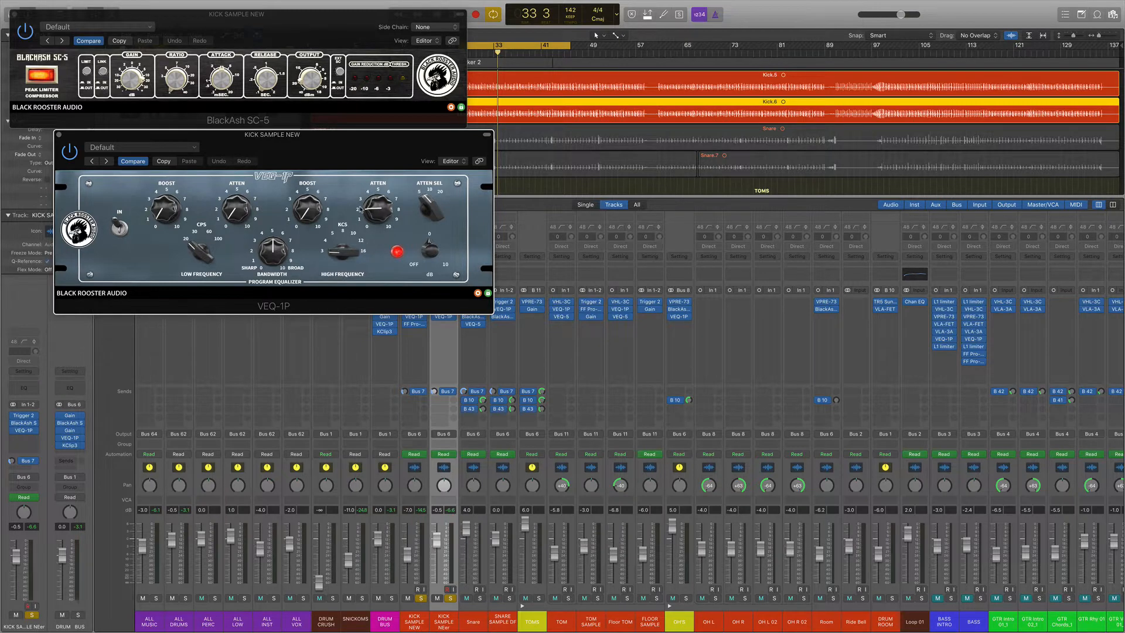
left_click(61, 134)
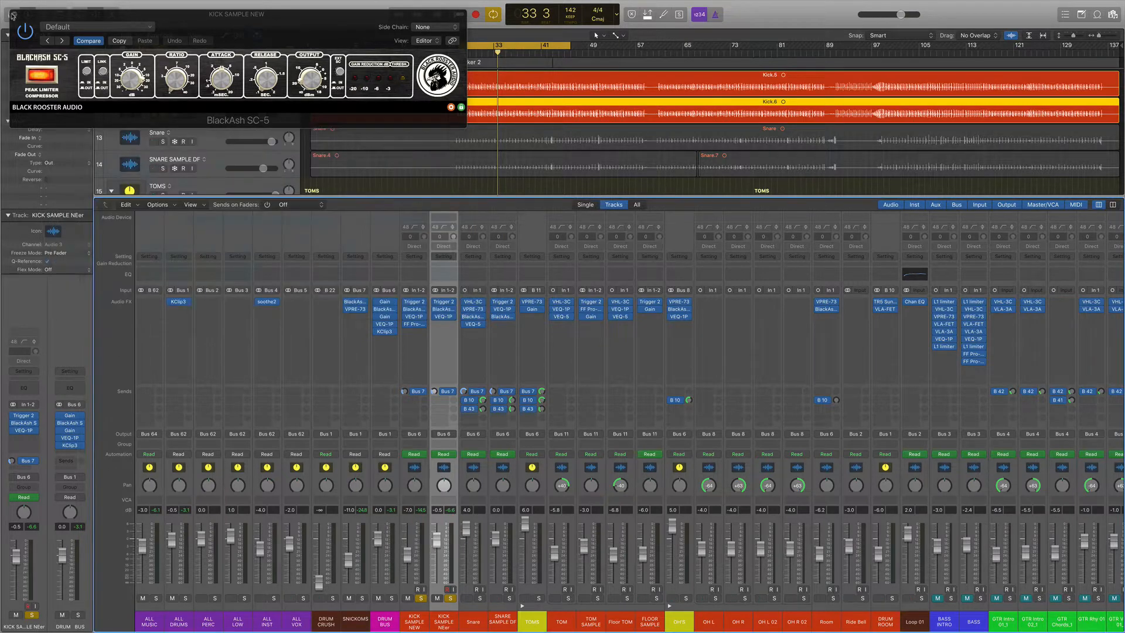
left_click(13, 15)
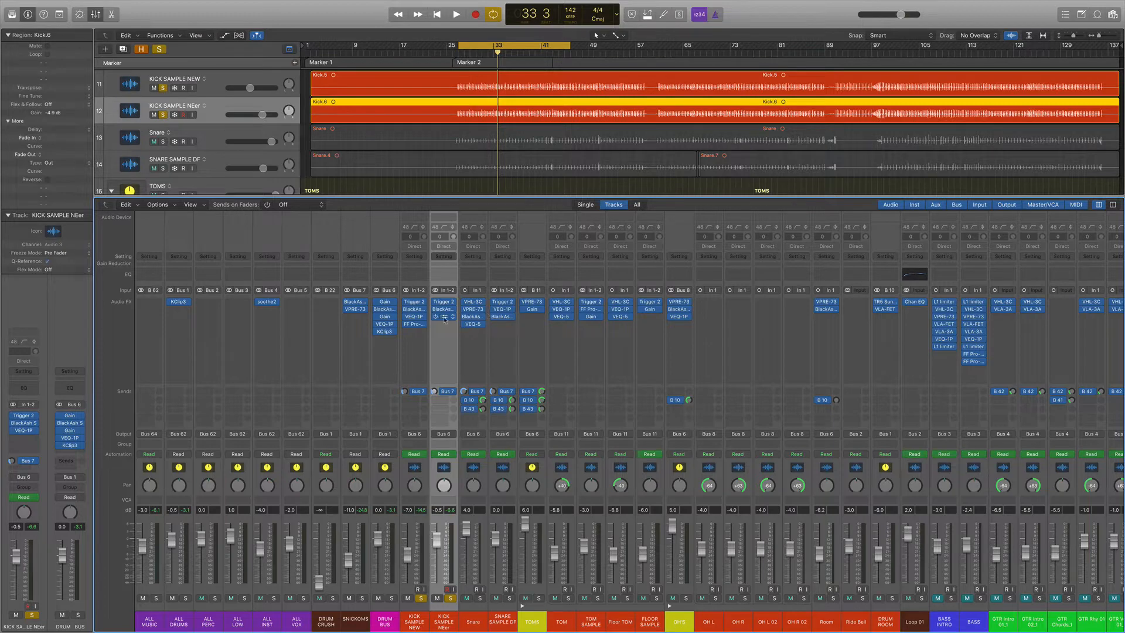
Step: Play both soloed kick samples while viewing the BlackAsh SC-5 on each channel, closing each window again
key("space")
left_click(414, 310)
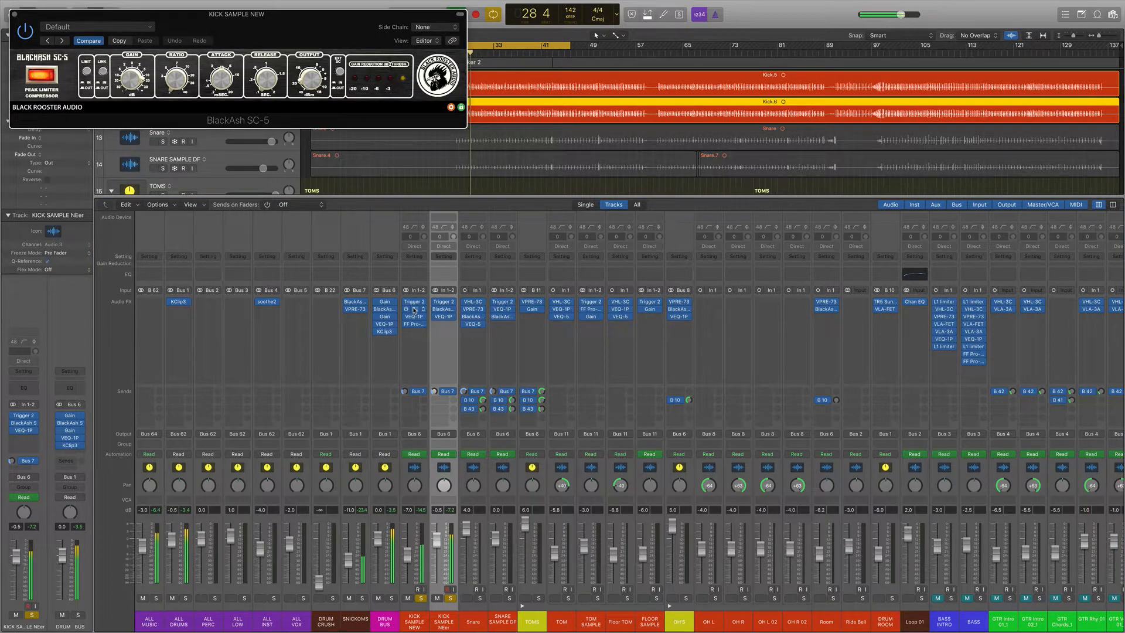
left_click(415, 311)
left_click(444, 309)
left_click(444, 309)
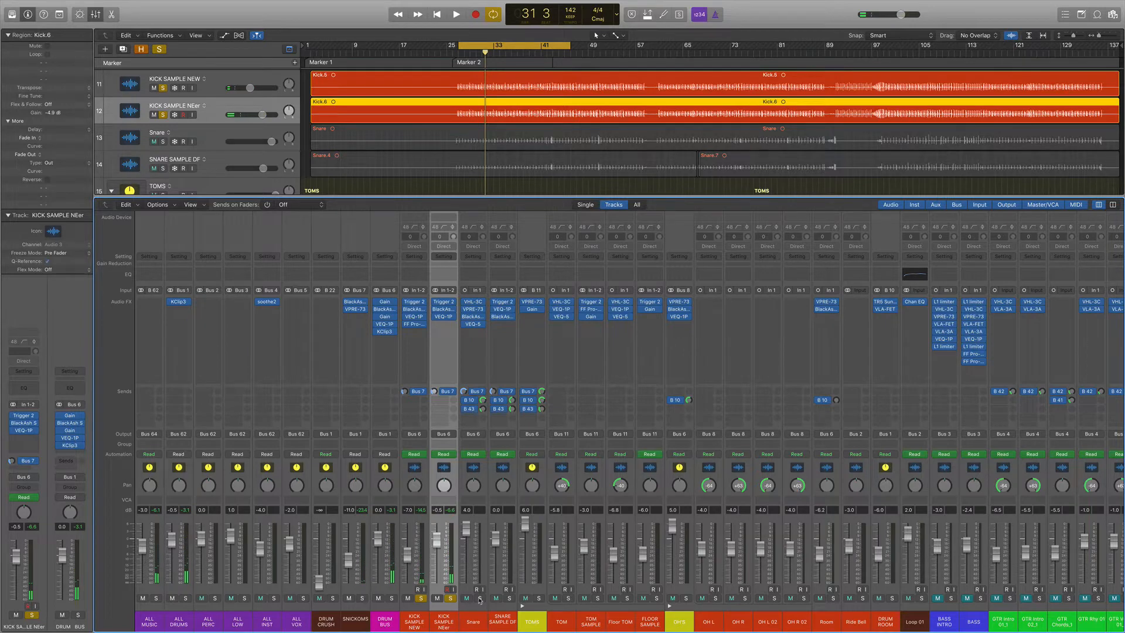
Step: Solo only the Snare and bypass its VHL-3C, VPRE-73, BlackAsh SC-5 and VEQ-5 plus the Bus 10 and Bus 43 sends
left_click(479, 598)
left_click(479, 472)
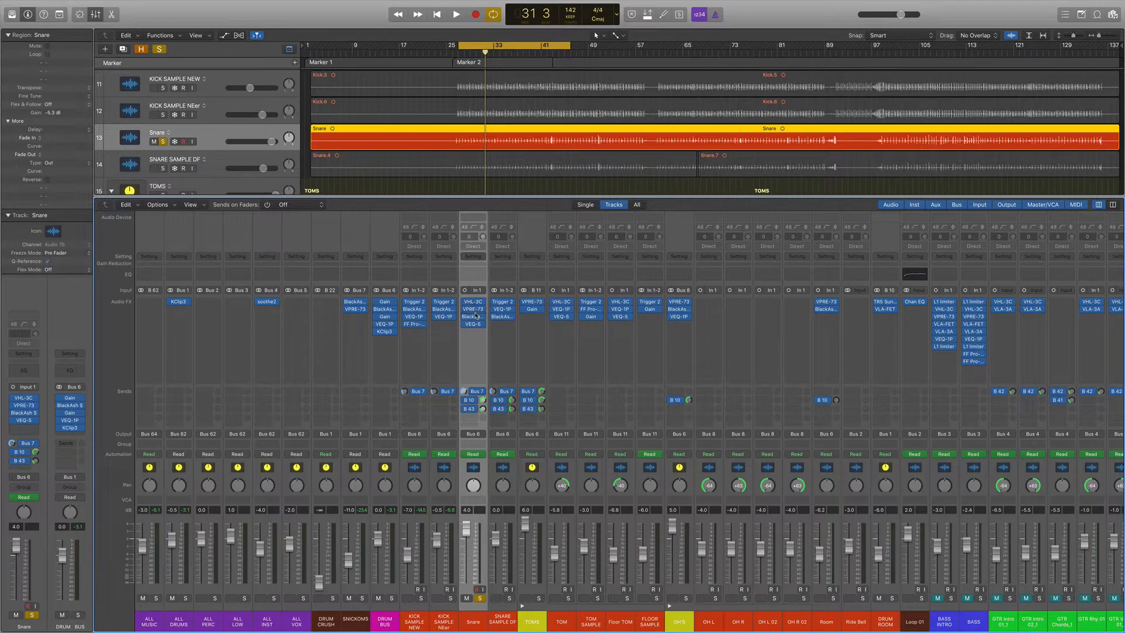
left_click(465, 301)
left_click(465, 309)
left_click(465, 316)
left_click(465, 323)
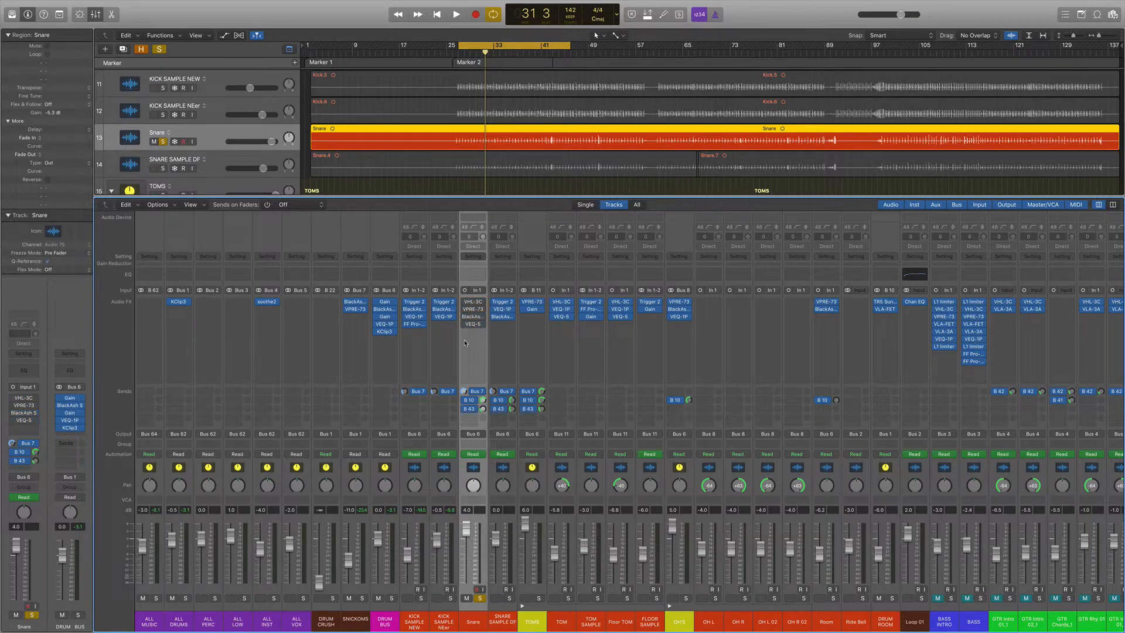
left_click(466, 401)
left_click(465, 409)
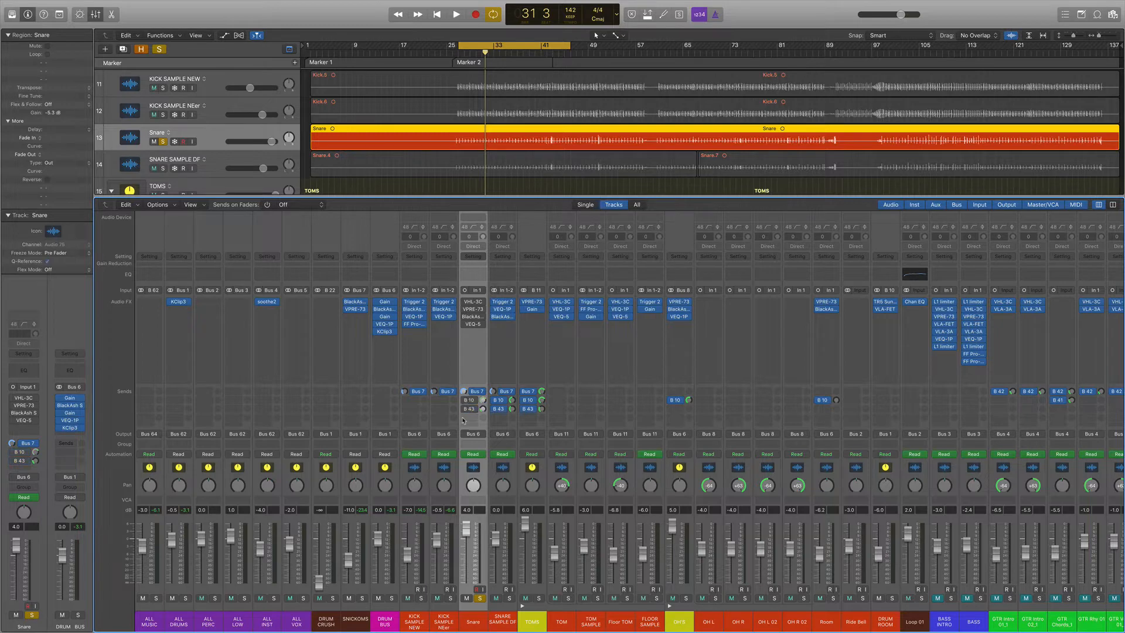
Step: Play the soloed Snare while switching its four plug-ins and its Bus 10 and Bus 43 sends on and off, and stop
key("space")
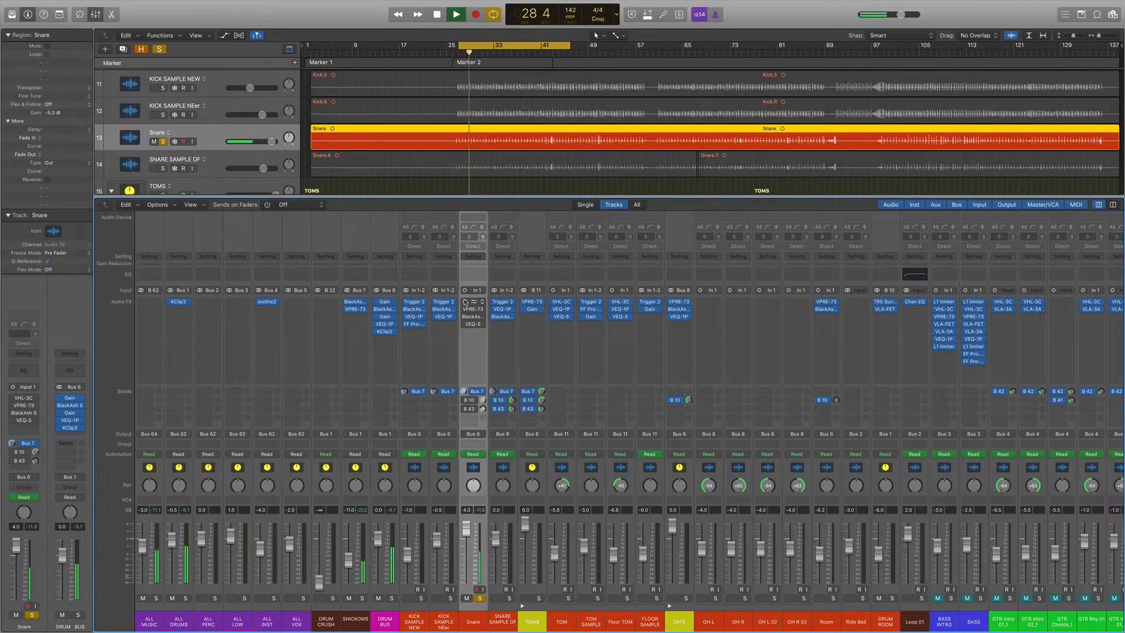
left_click_drag(465, 302, 466, 325)
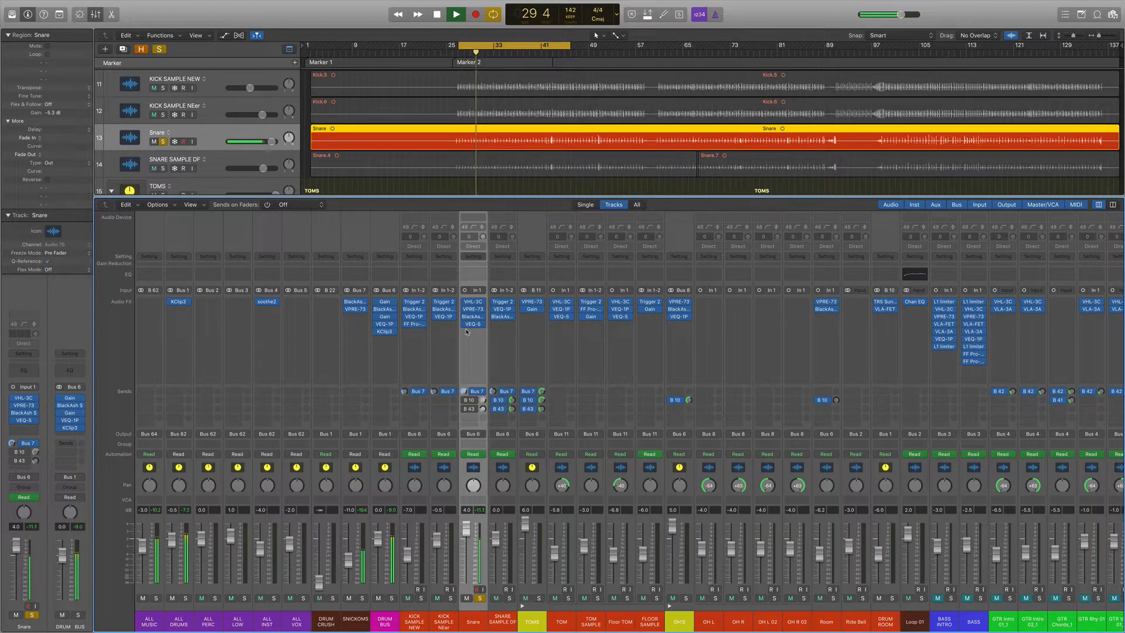
left_click(465, 400)
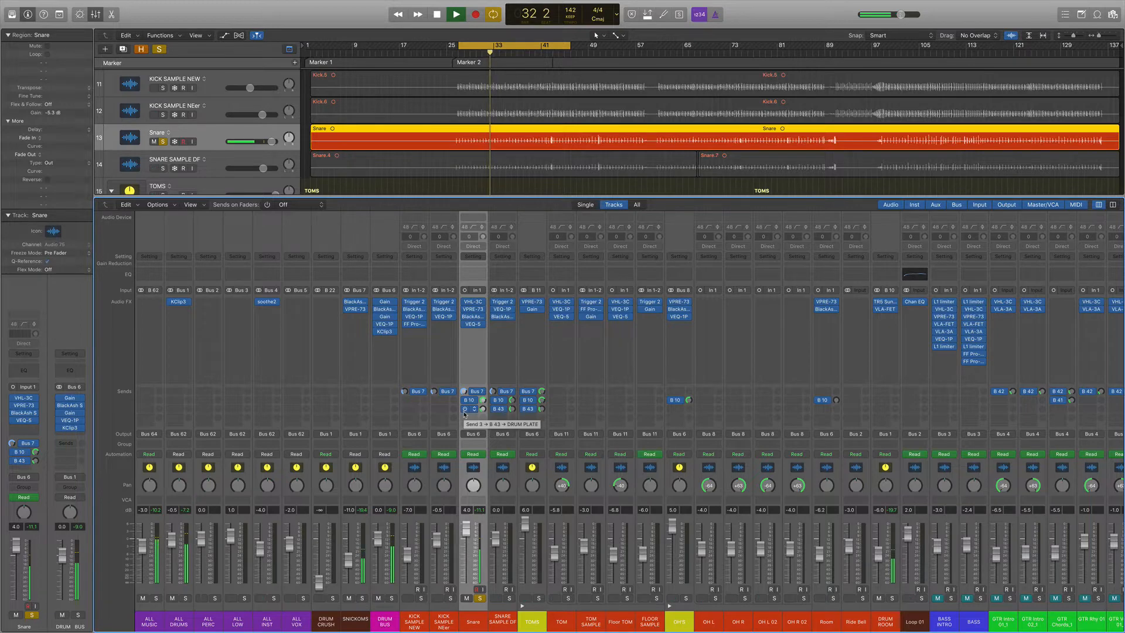
left_click(464, 409)
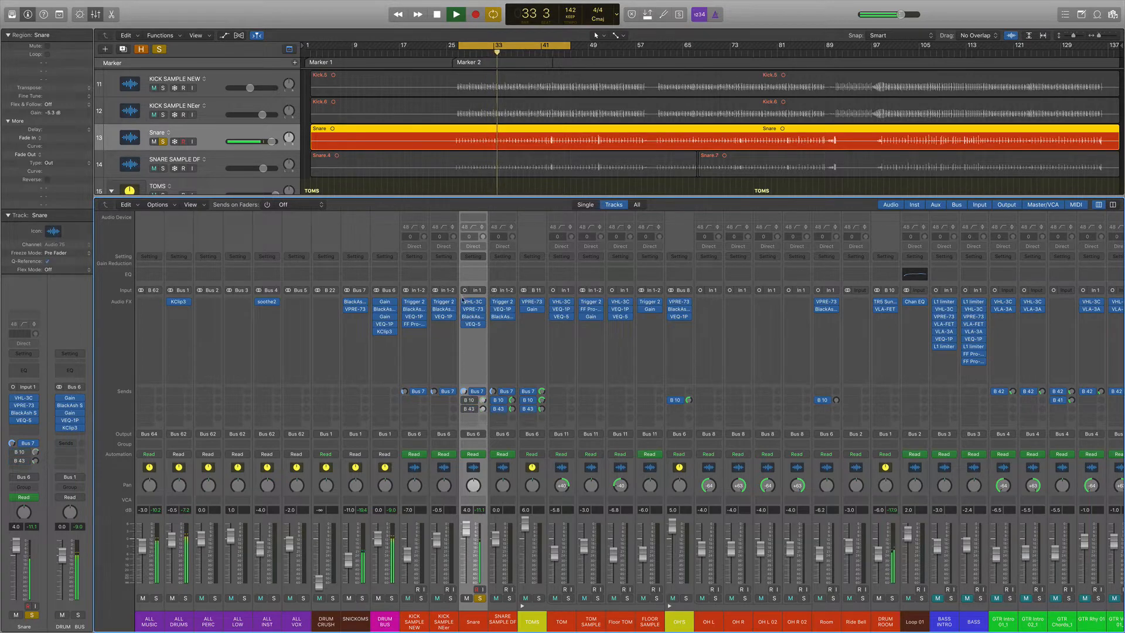
left_click_drag(464, 302, 465, 324)
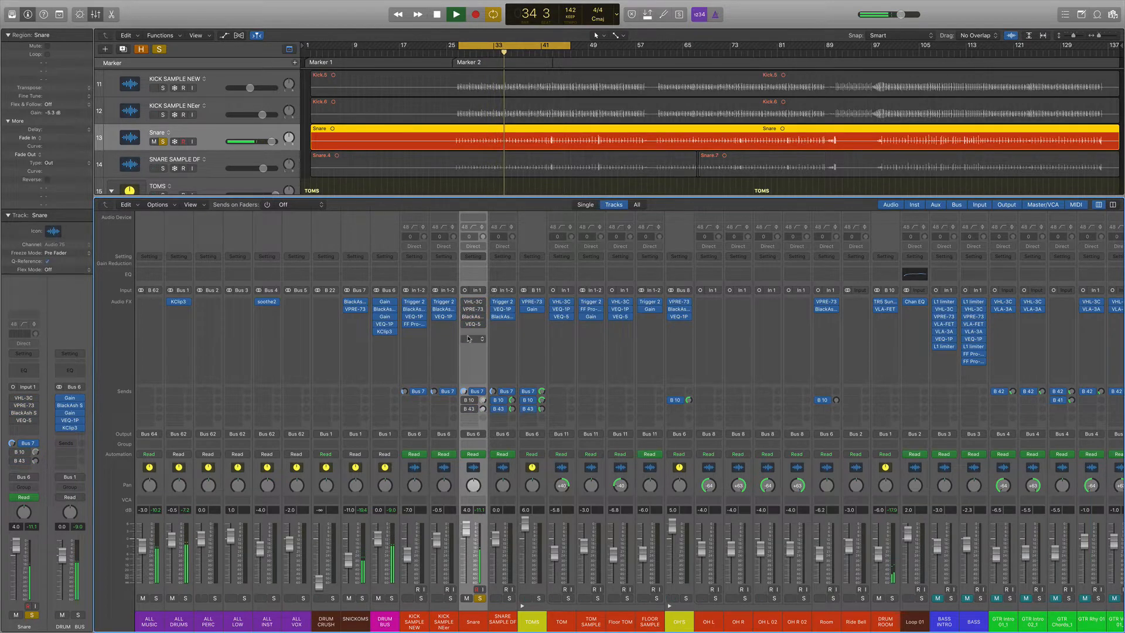
key("space")
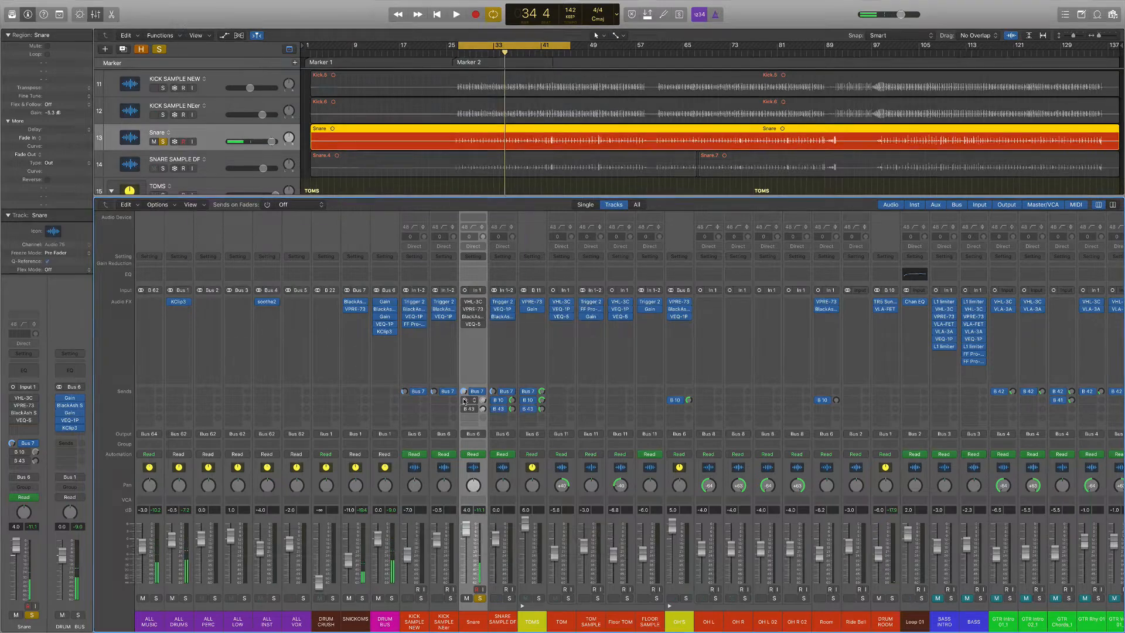
Step: Show the Snare's plug-in windows, bypass the BlackAsh SC-5 and VEQ-5, and re-enable the BlackAsh SC-5 during playback
key("v")
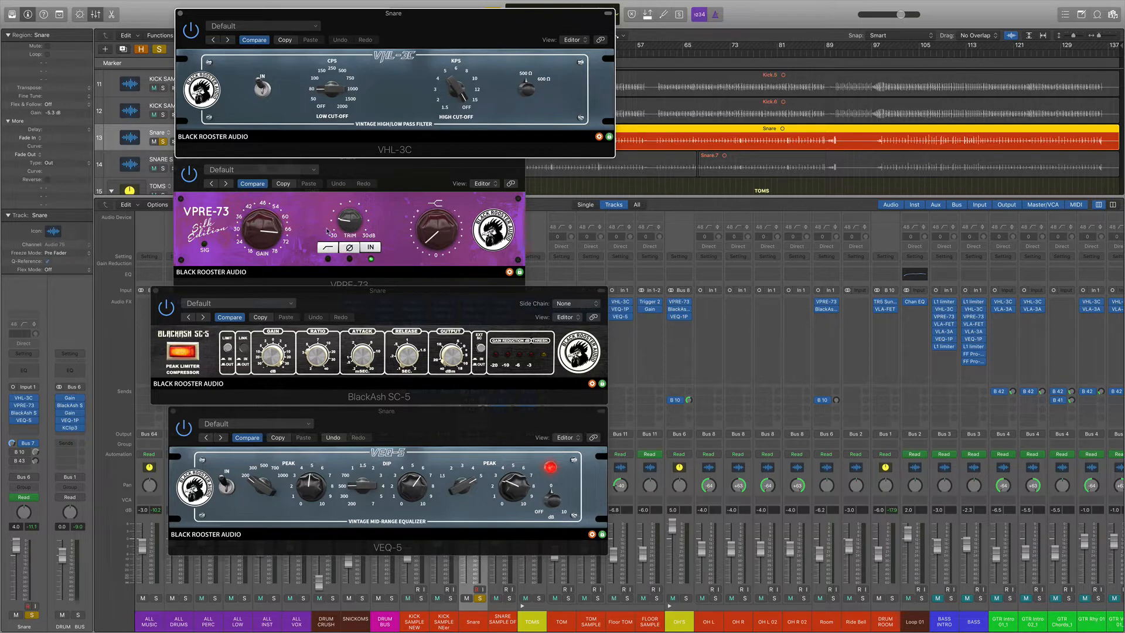
left_click_drag(429, 180, 459, 171)
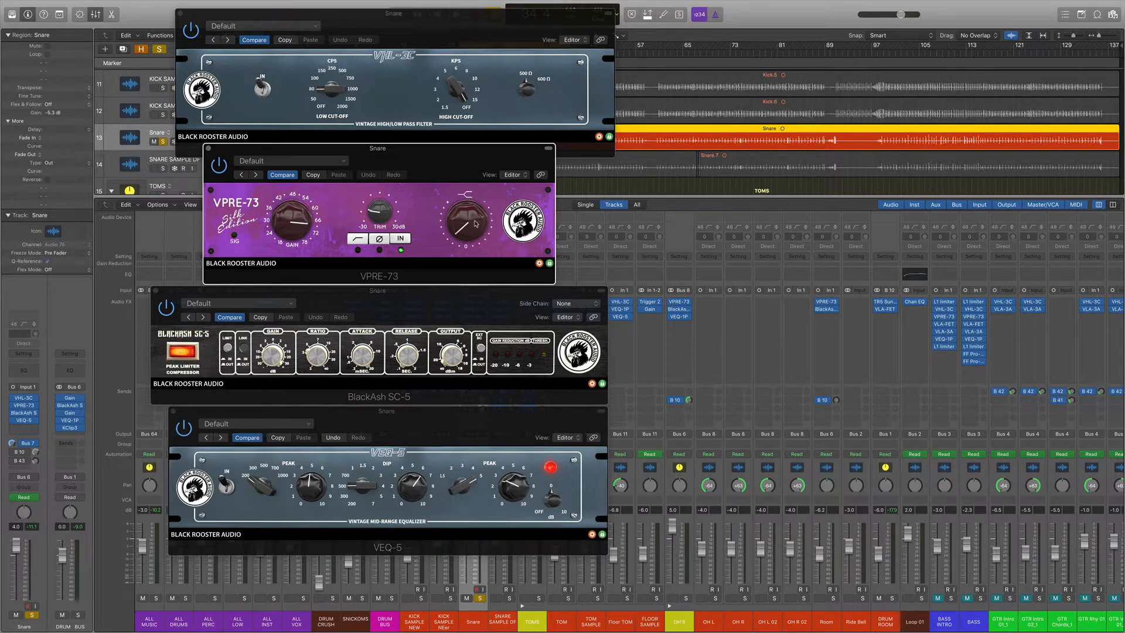
left_click(166, 309)
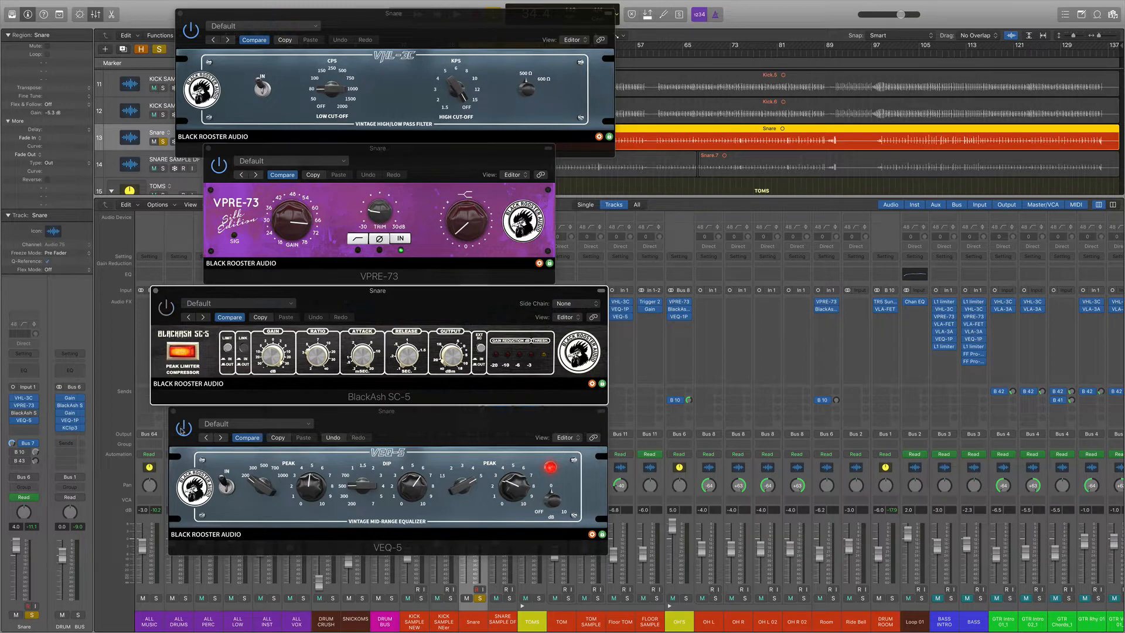
left_click(184, 429)
left_click(218, 164)
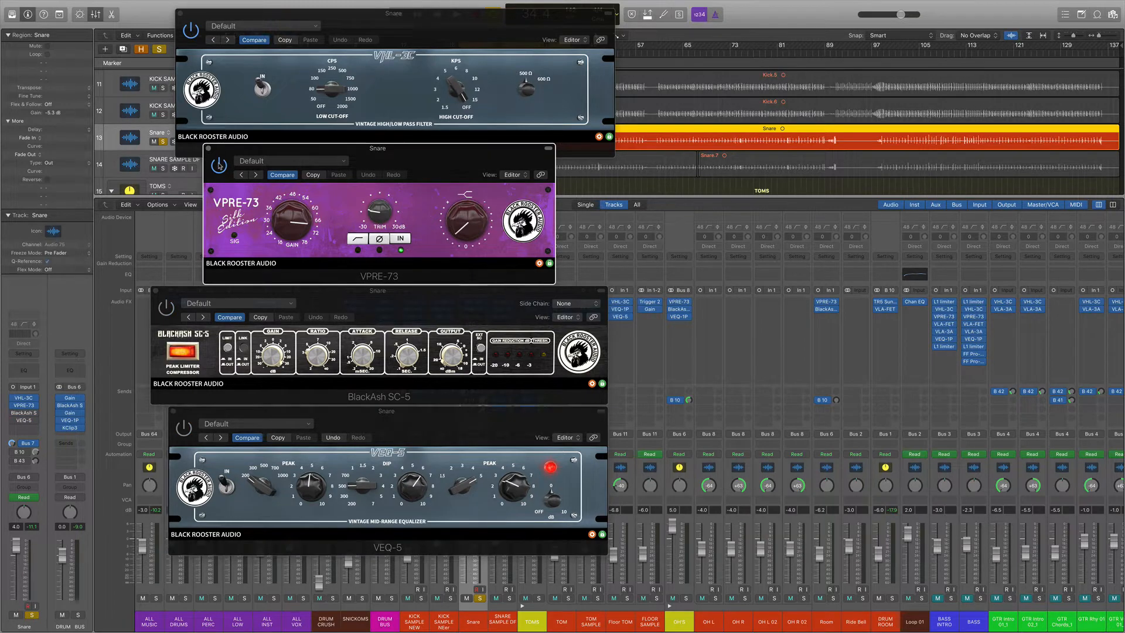
key("space")
left_click(165, 310)
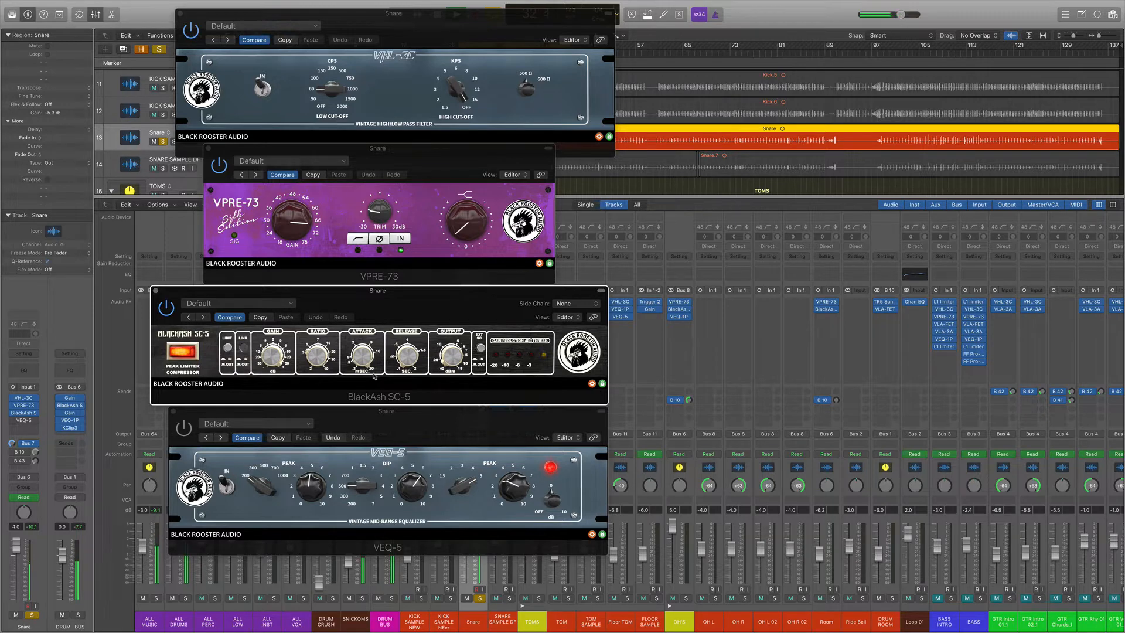
Step: Re-enable the Snare's VEQ-5 and compare the sound with its IN switch off and on during playback
left_click(183, 430)
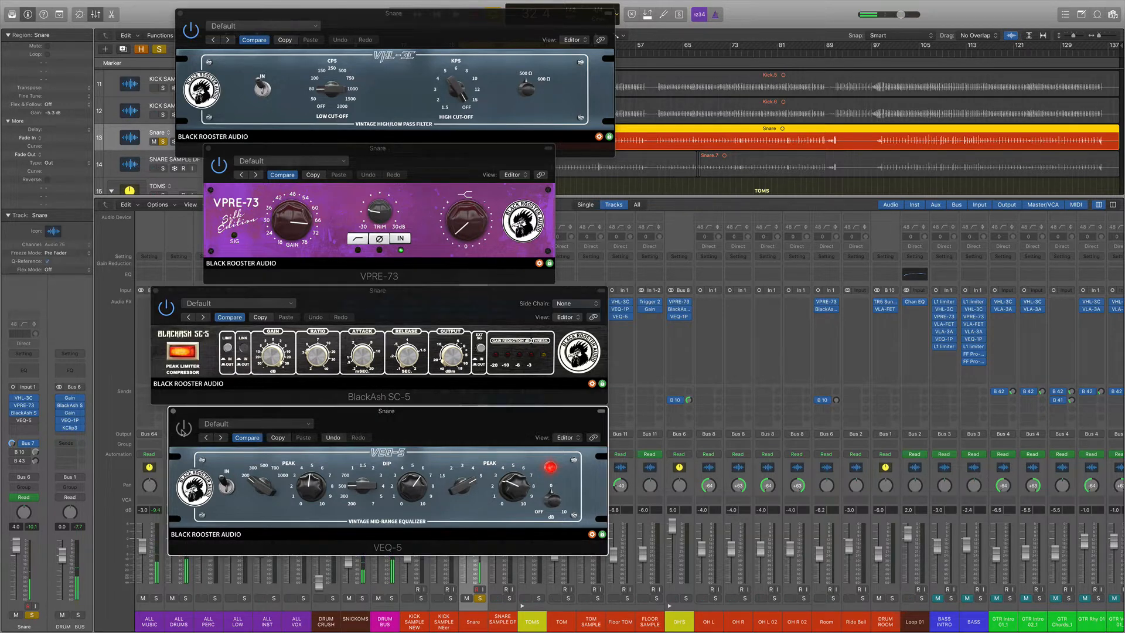
left_click(225, 494)
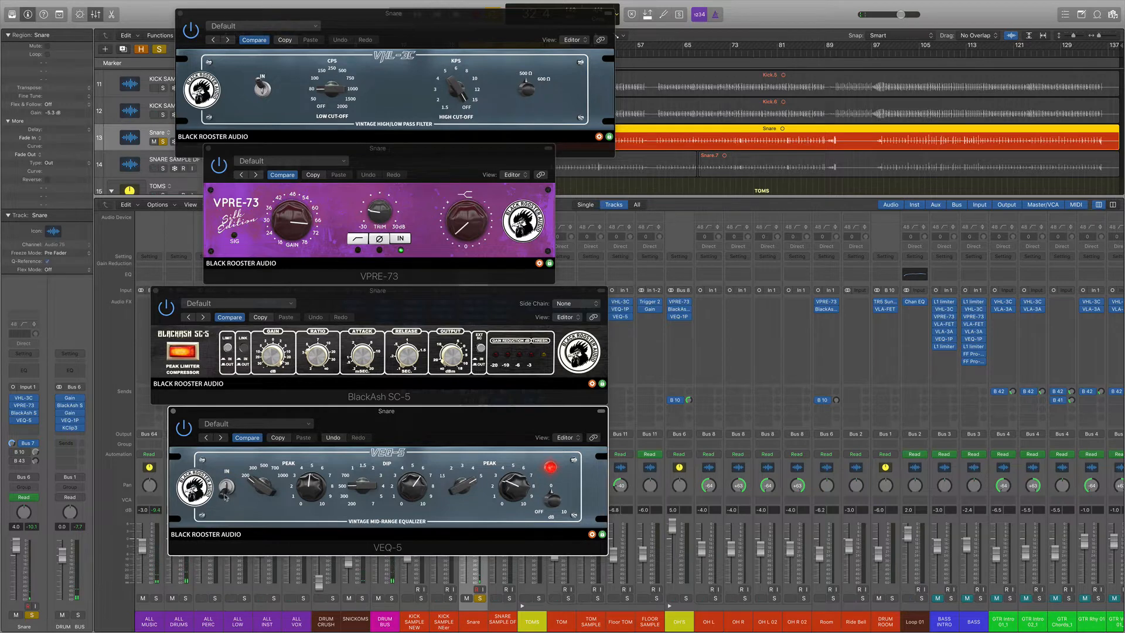
key("space")
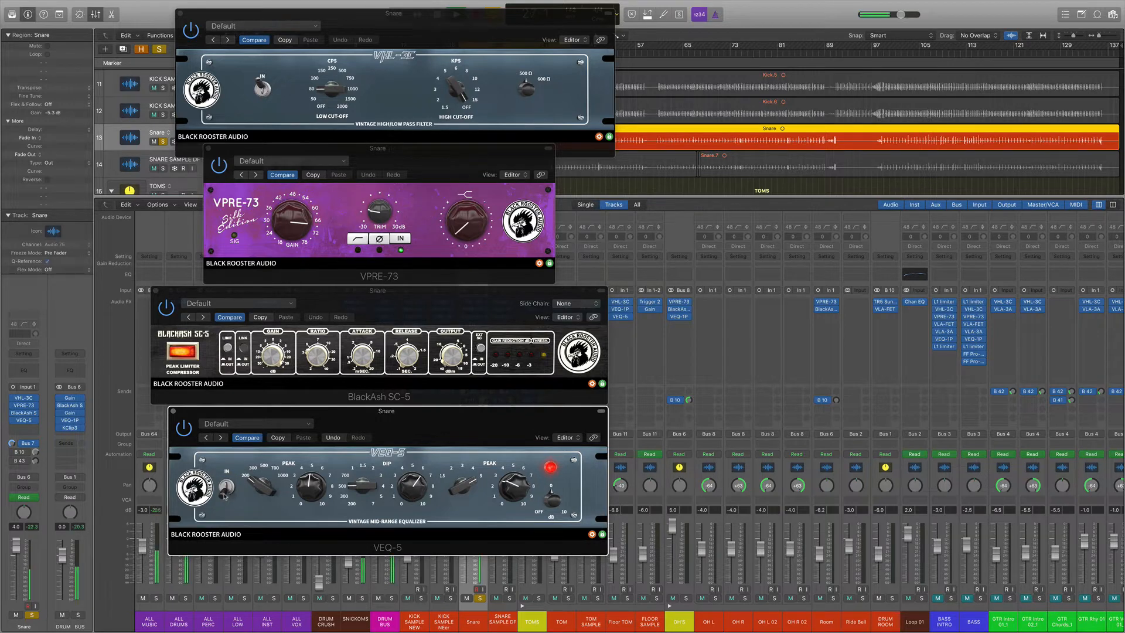
left_click(225, 491)
left_click(226, 488)
left_click(224, 493)
Step: Close the Snare's BlackAsh SC-5, VEQ-5, VPRE-73 and VHL-3C windows
left_click(156, 290)
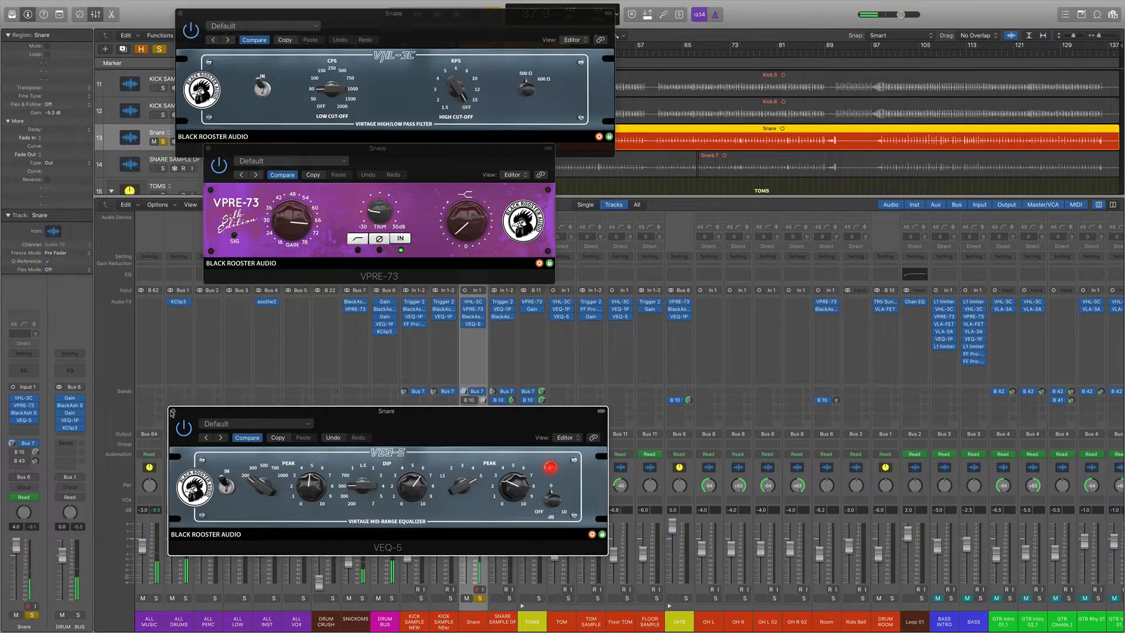
left_click(171, 410)
left_click(208, 148)
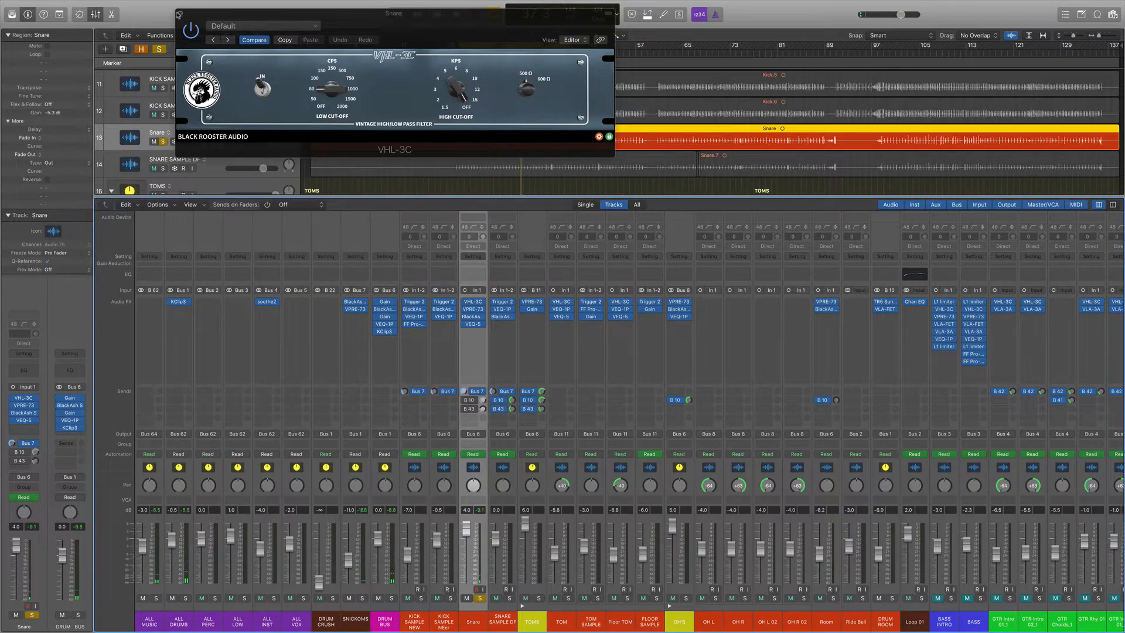
left_click(179, 13)
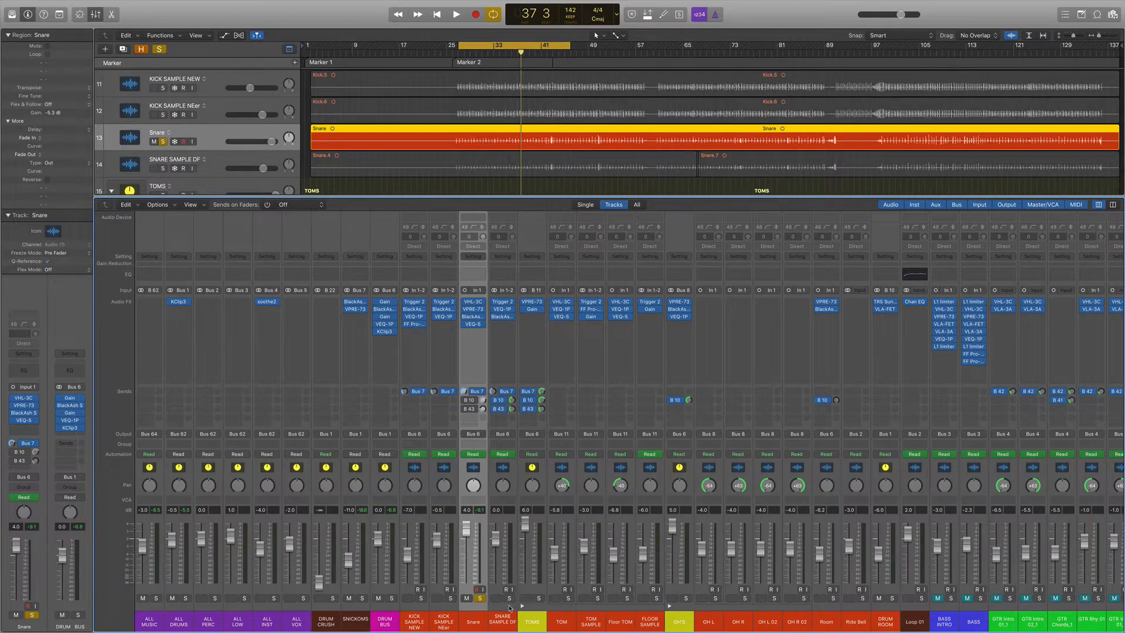
Step: Play the soloed Snare, switch the solo to SNARE SAMPLE DF alone during playback, and stop
key("space")
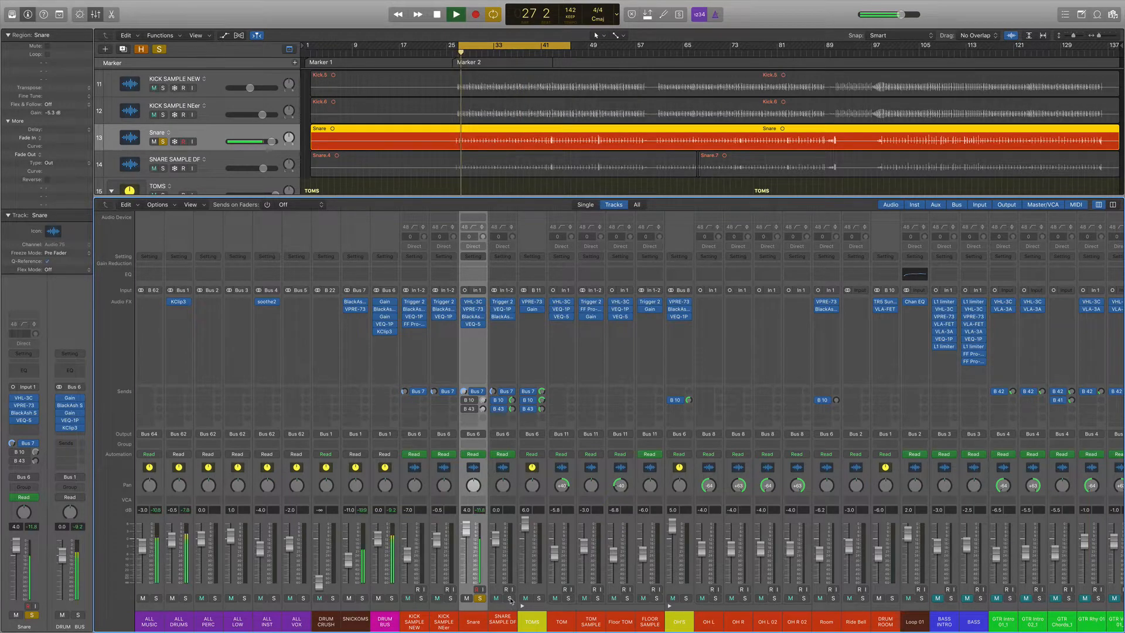
left_click(510, 599)
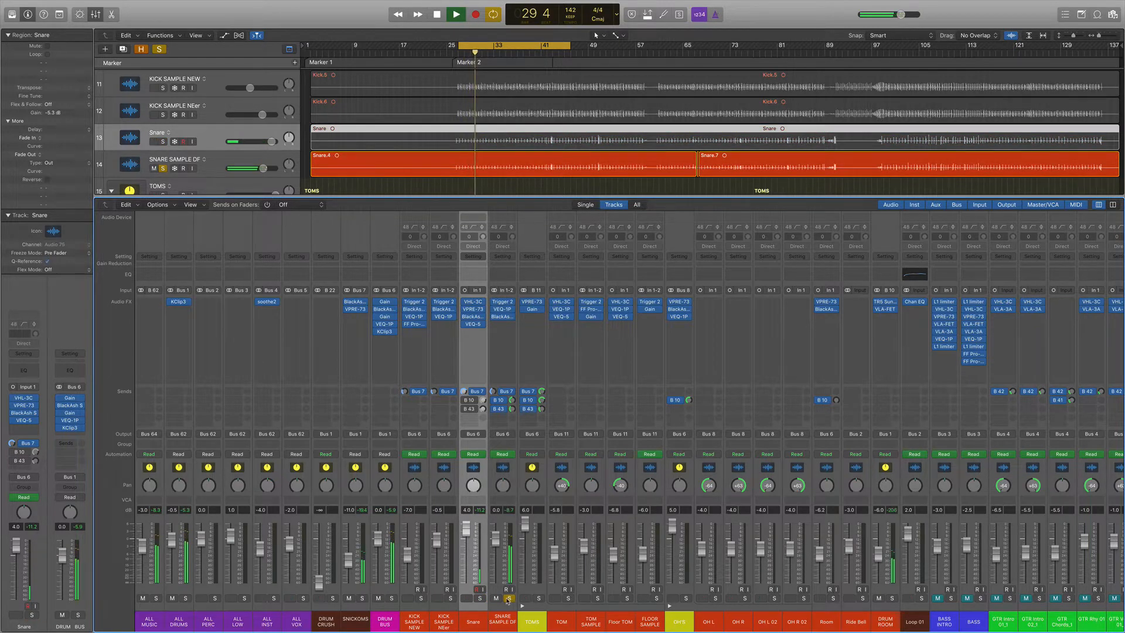
key("space")
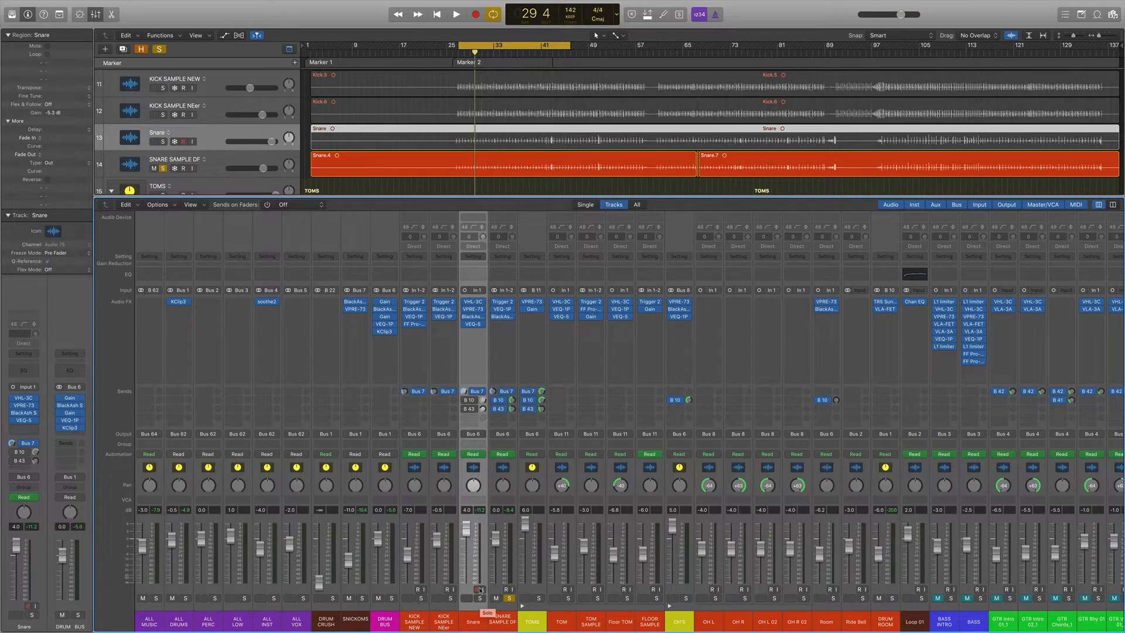
Step: Solo the Snare again, play it with the Bus 10 and Bus 43 sends enabled, and check the DRUM ROOM channel before reselecting the Snare
left_click(480, 598)
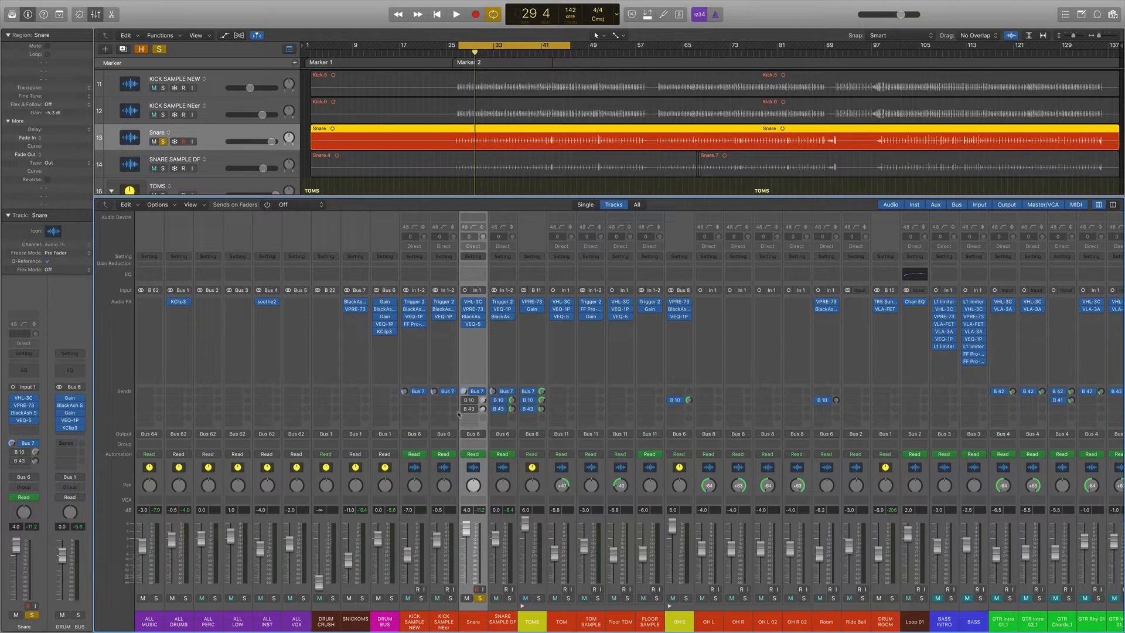
key("space")
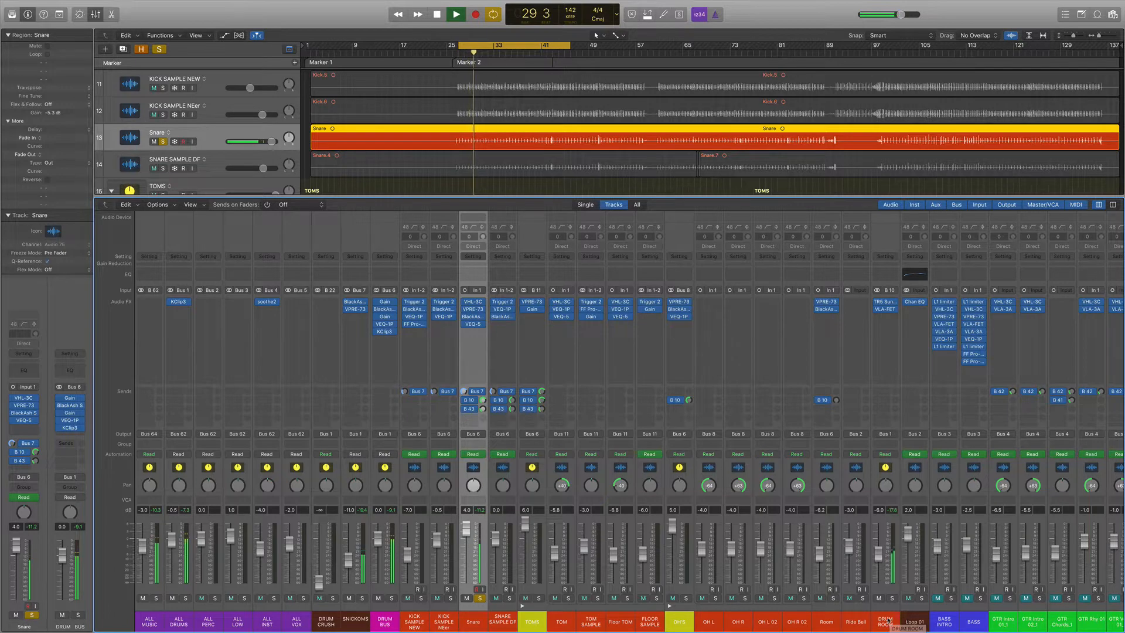
key("space")
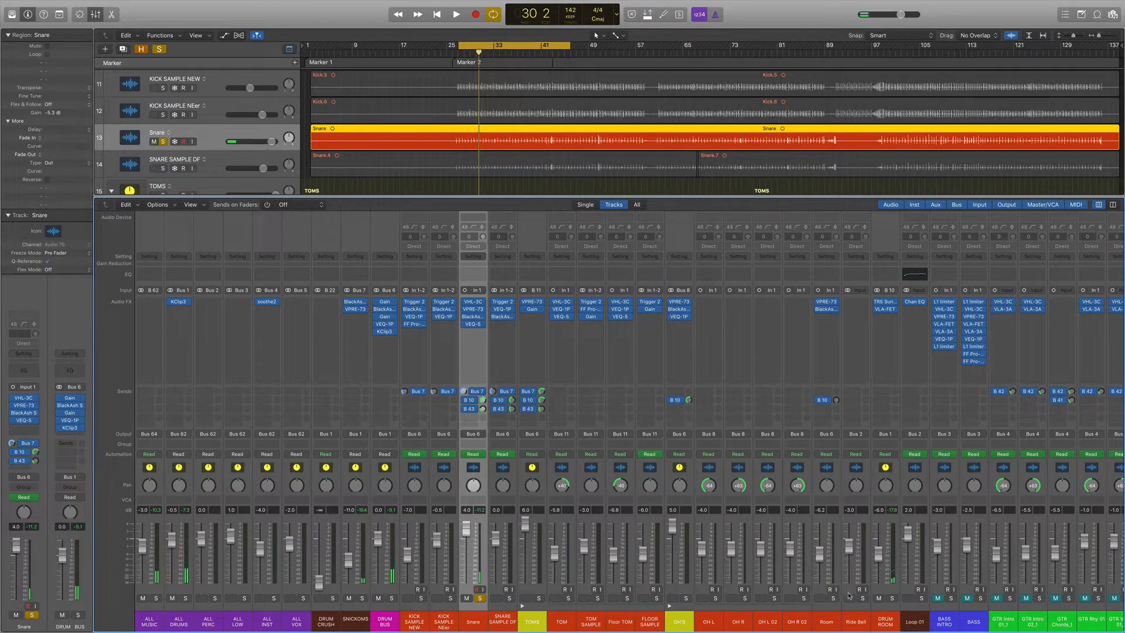
left_click(893, 469)
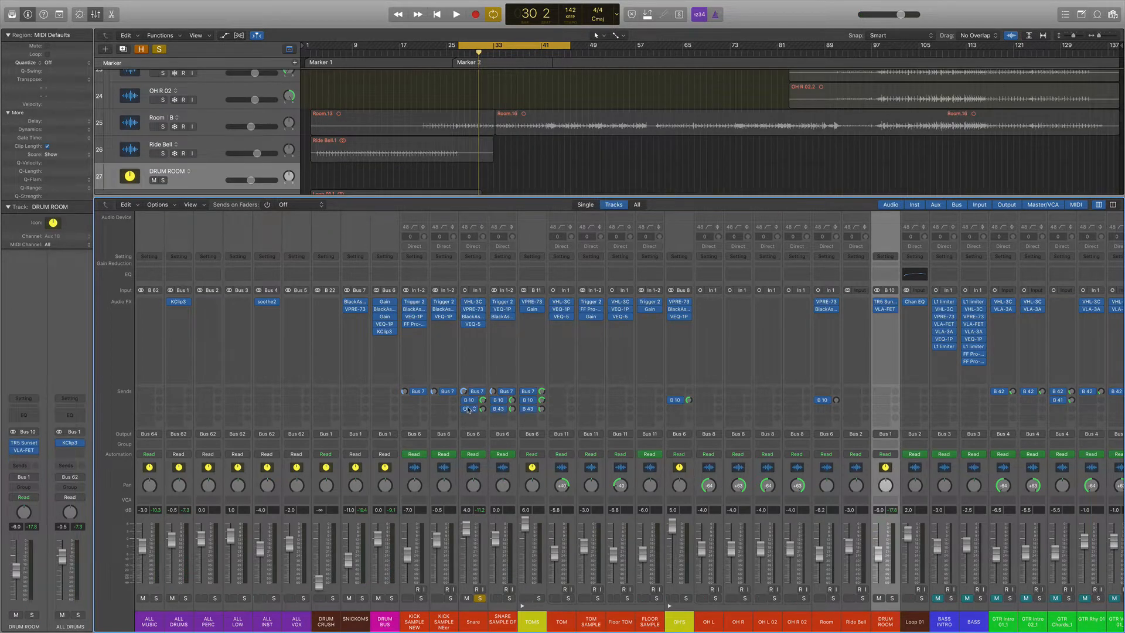
left_click(478, 472)
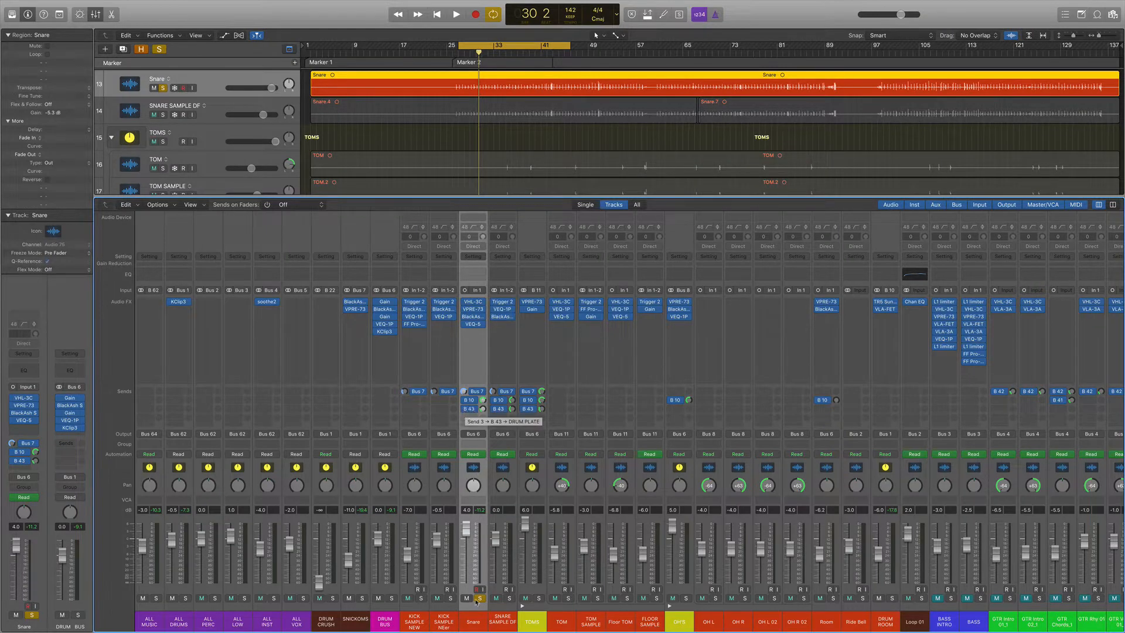
Step: Play the Snare and SNARE SAMPLE DF soloed together, clear both solos to hear the full drum kit, and stop
left_click(509, 598)
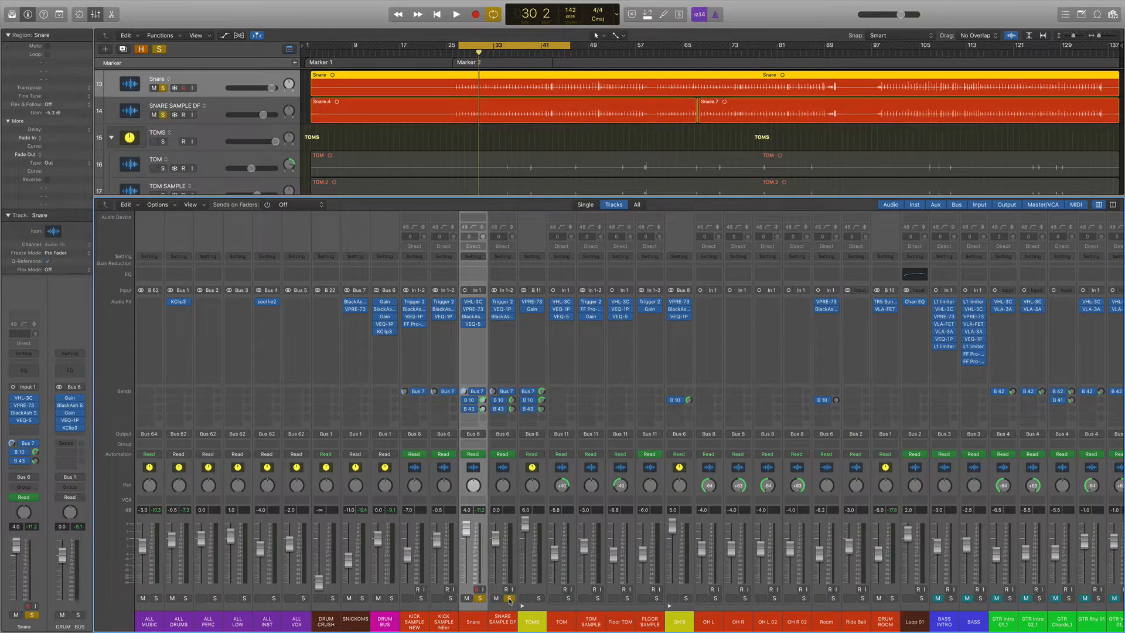
key("space")
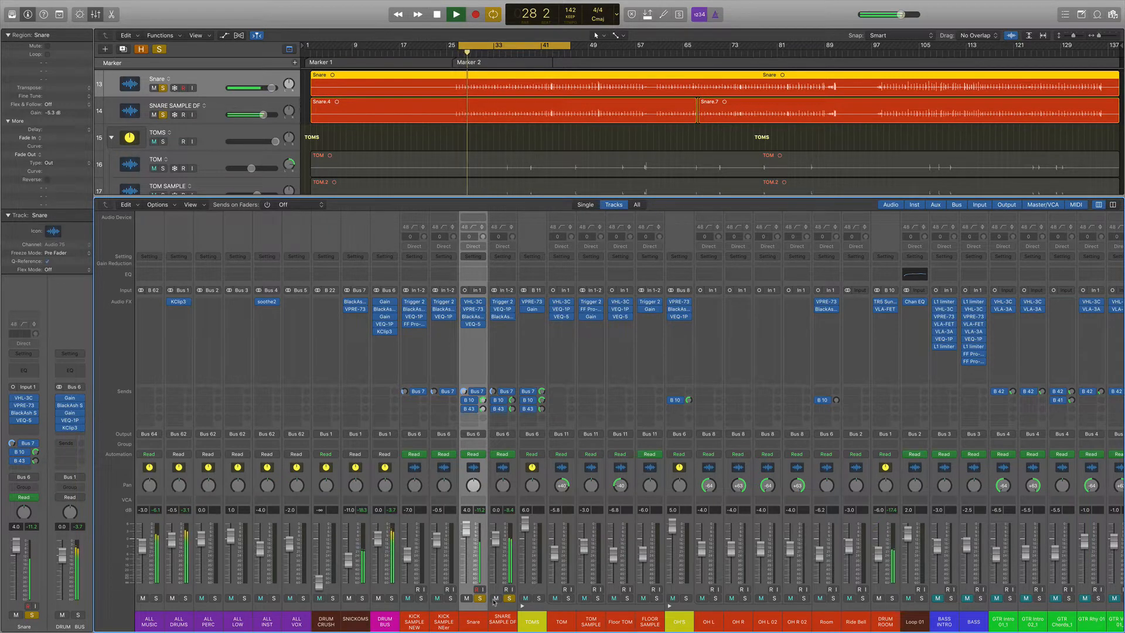
left_click(467, 598)
left_click(479, 598)
left_click(509, 597)
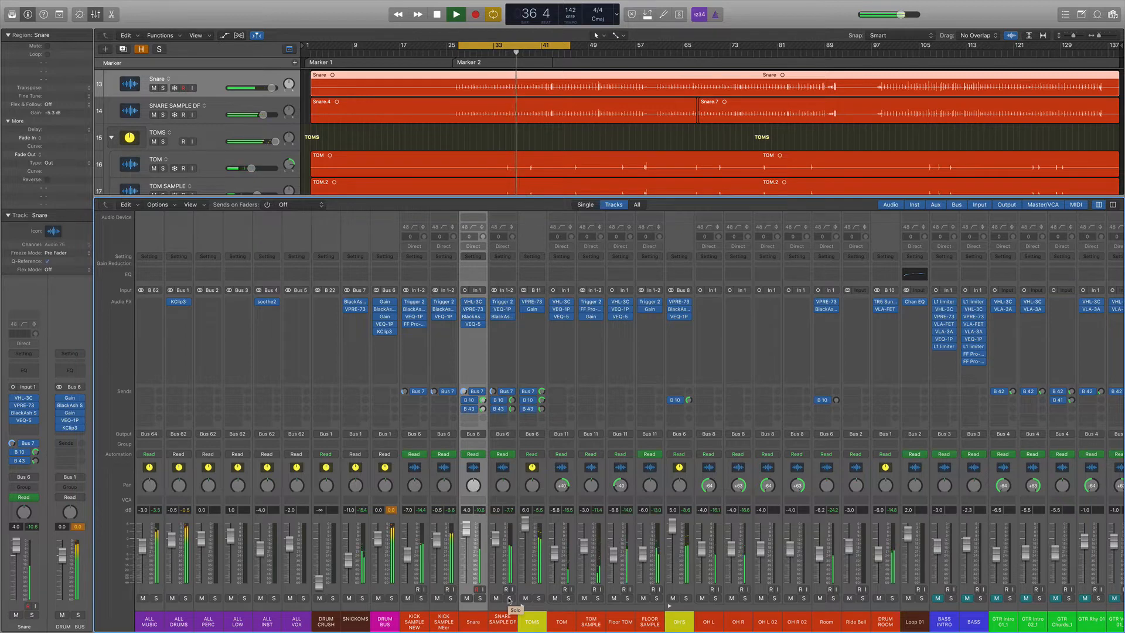
key("space")
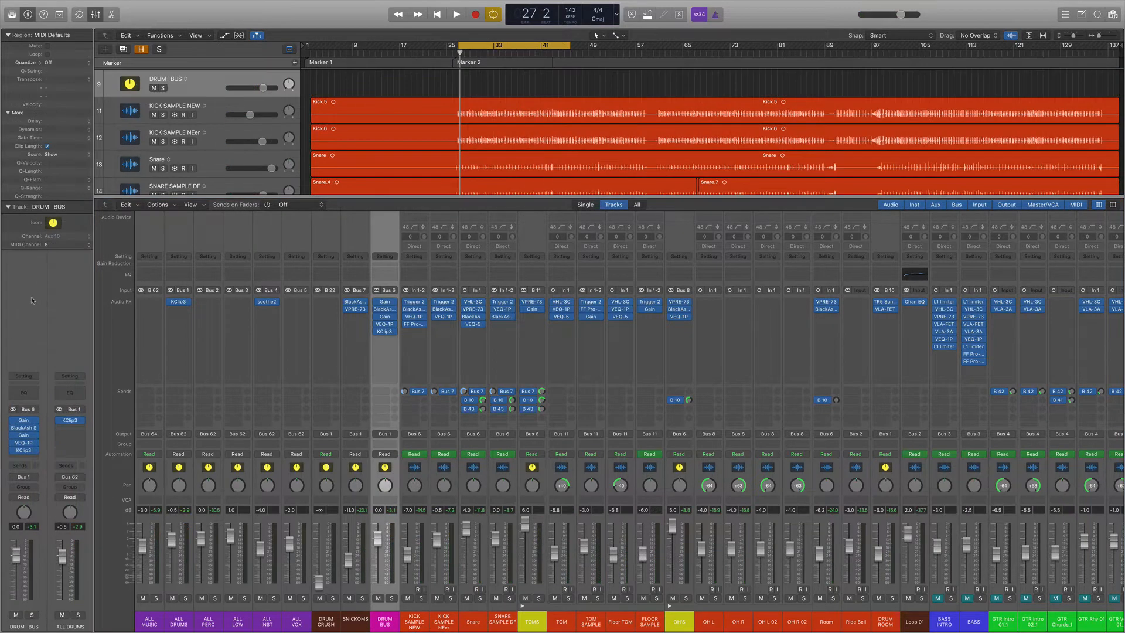
Step: Open the BlackAsh SC-5, VEQ-1P and KClip3 plug-in windows on the DRUM BUS
left_click(386, 309)
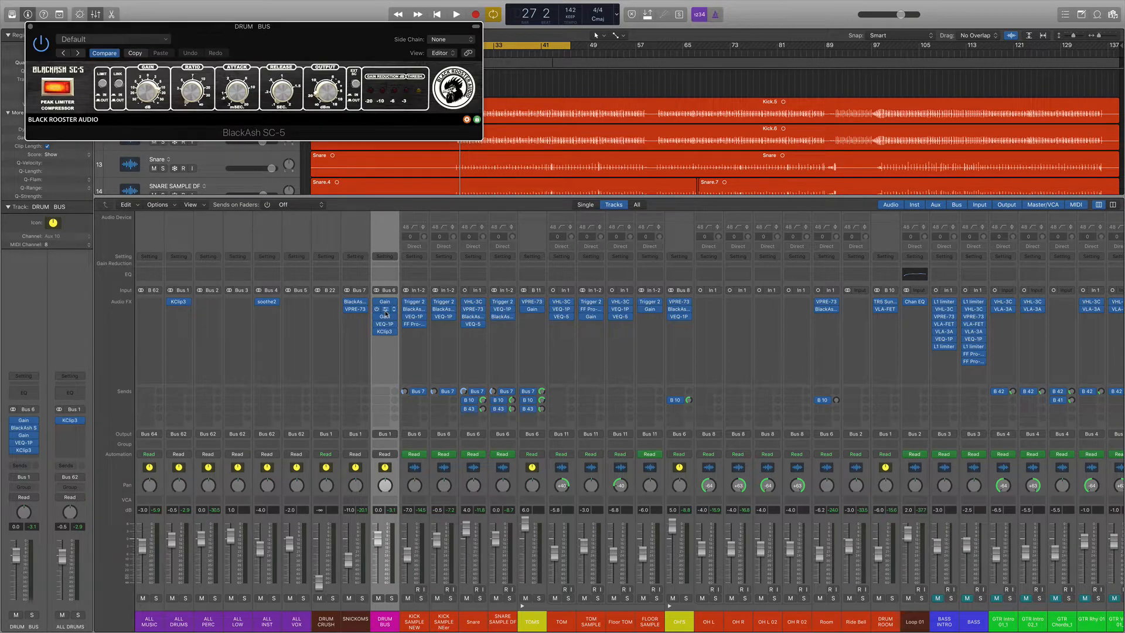
left_click(386, 324)
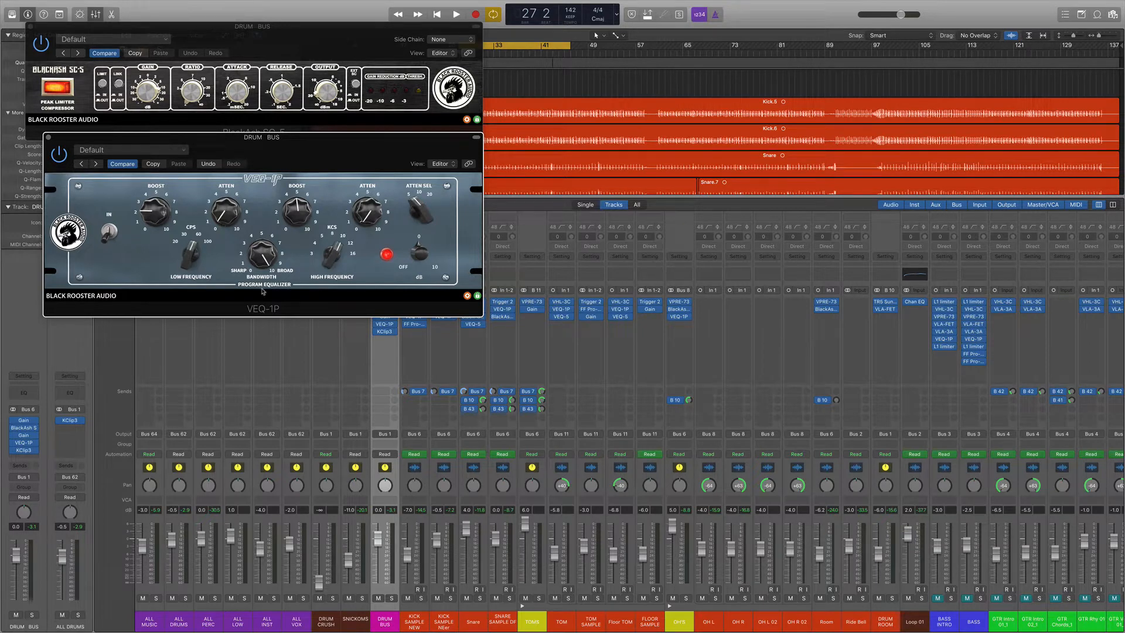
left_click(385, 332)
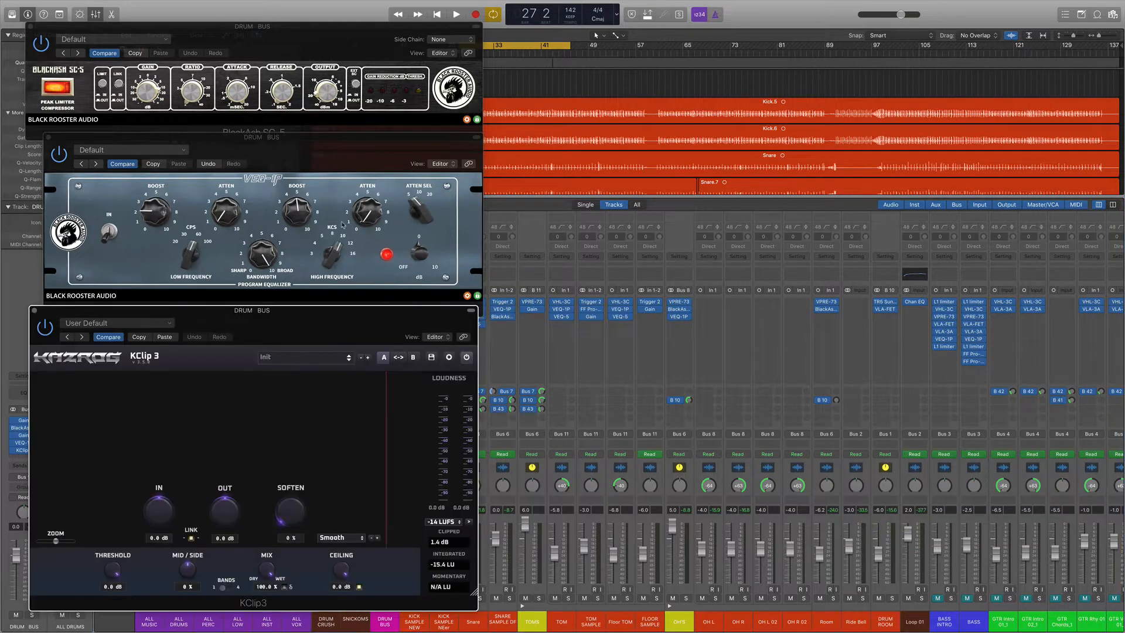
Step: Compare the drums with the DRUM BUS VEQ-1P's IN switch off and on during playback, and stop
left_click(106, 239)
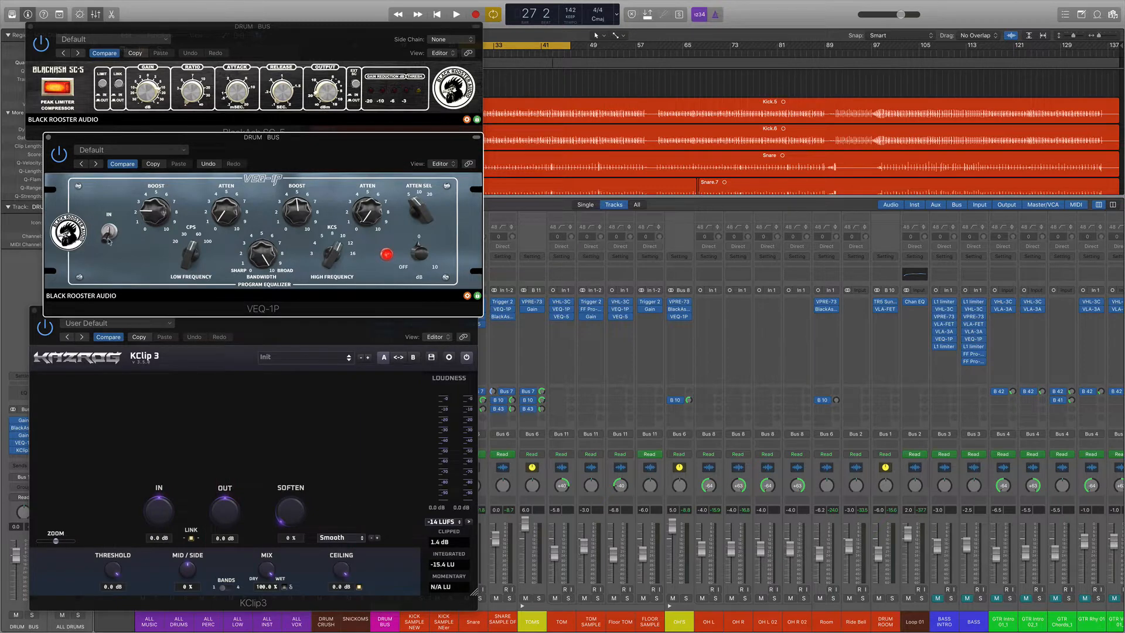
key("space")
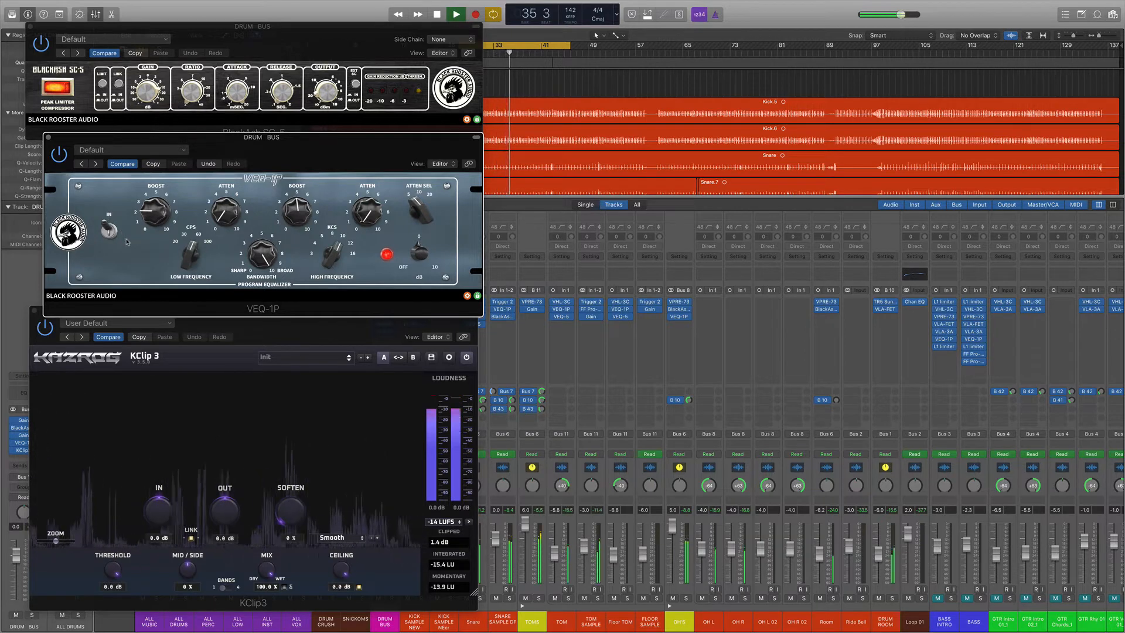
key("space")
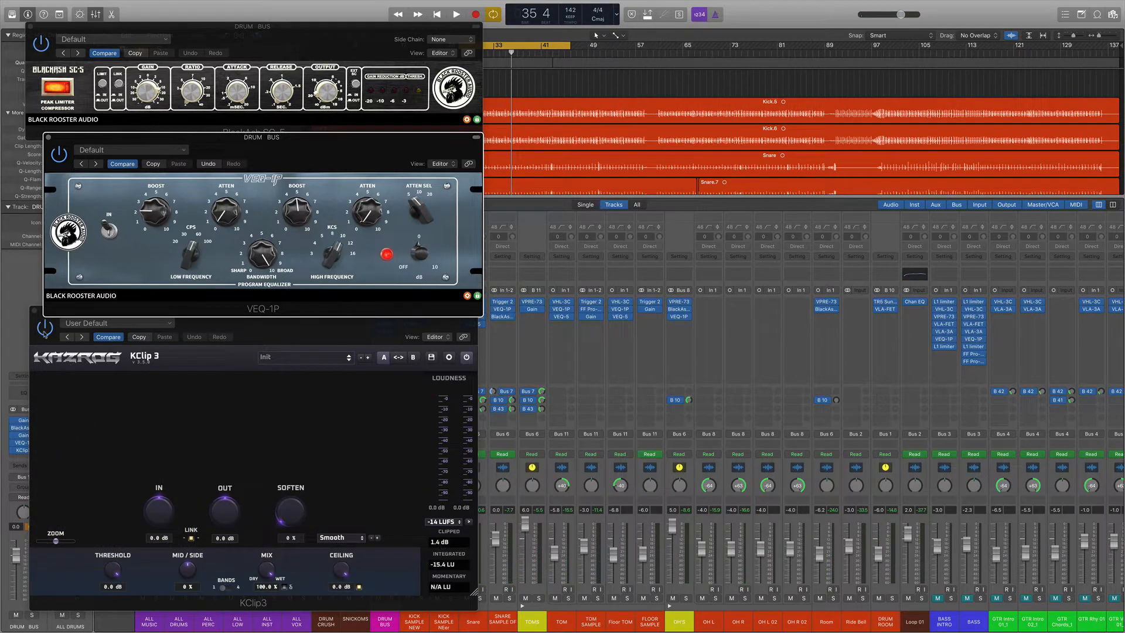
Step: Close the DRUM BUS channel's KClip3, VEQ-1P and BlackAsh SC-5 windows and reset the mixer's peak level displays
left_click(35, 311)
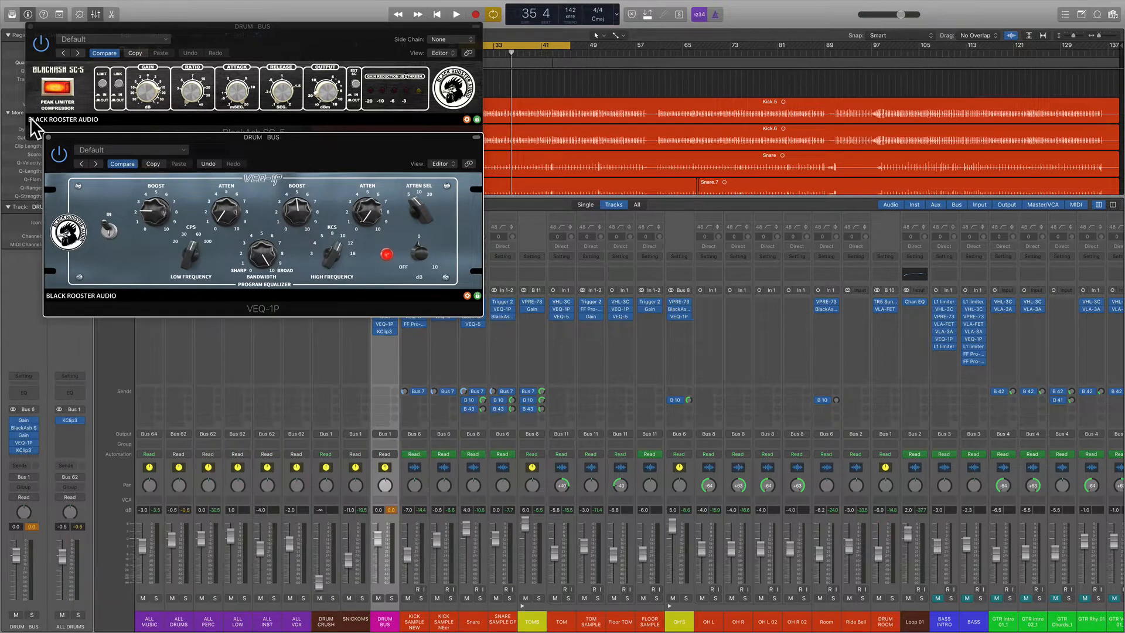
left_click(48, 137)
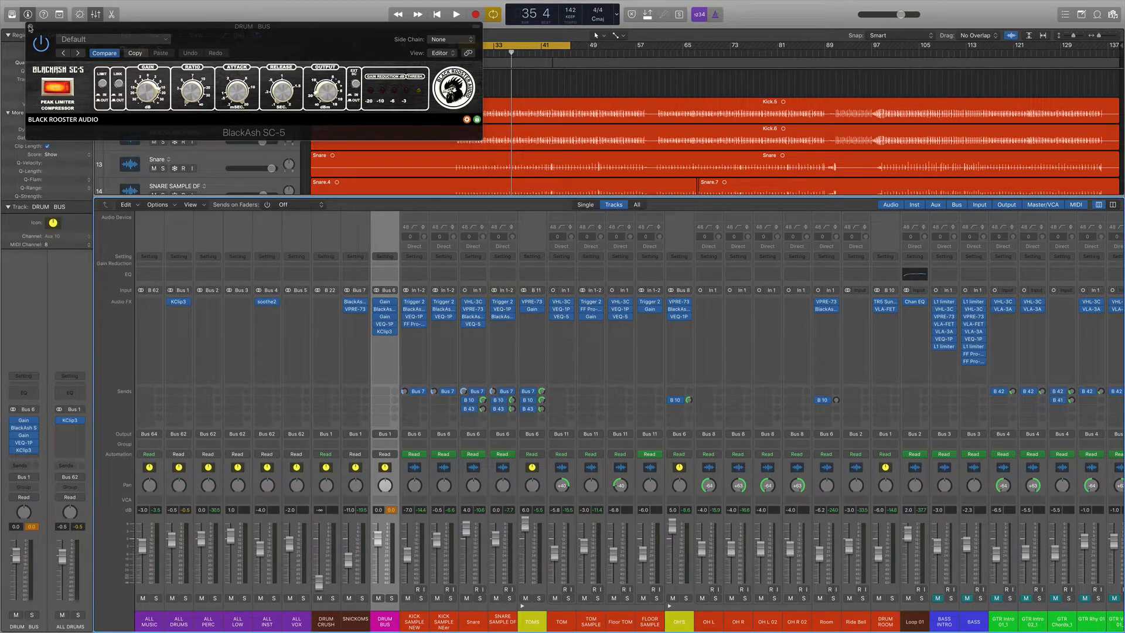
left_click(30, 28)
left_click(390, 510)
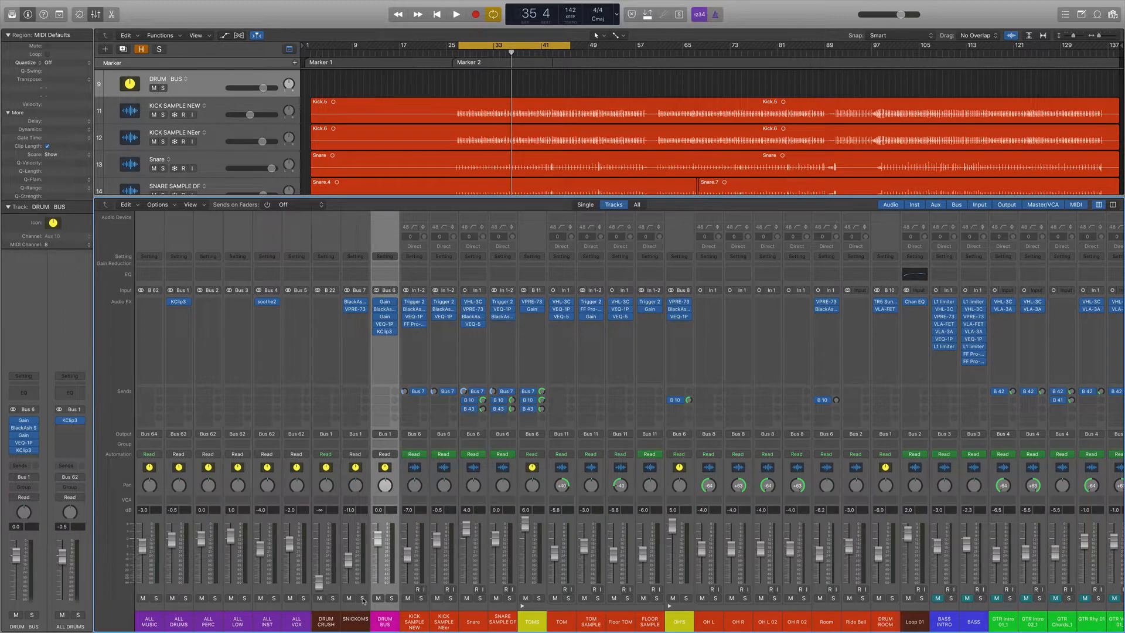
Step: Solo the SNICKOMS channel, open its BlackAsh SC-5 and VPRE-73 plug-in windows, and play it
left_click(362, 598)
left_click(360, 472)
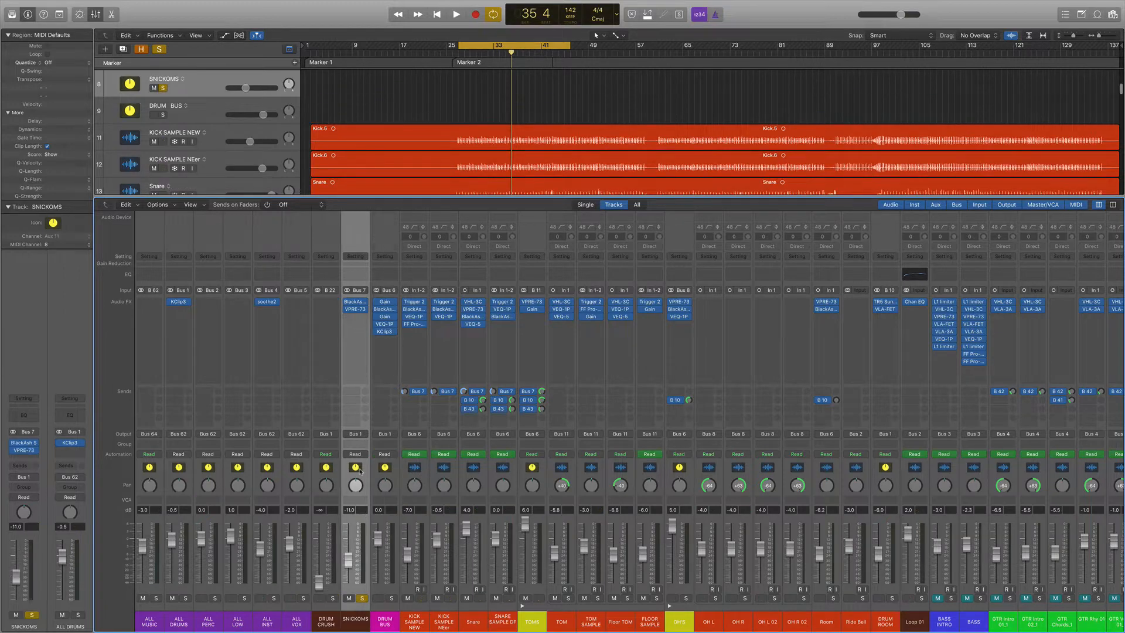
left_click(355, 303)
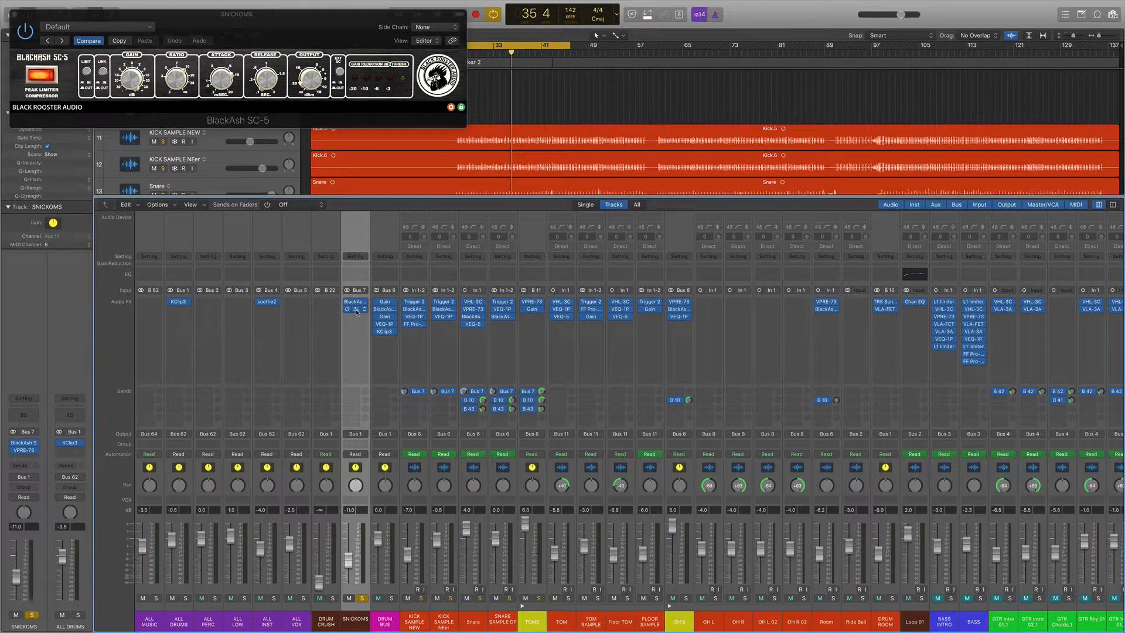
left_click(355, 309)
left_click_drag(304, 147, 314, 159)
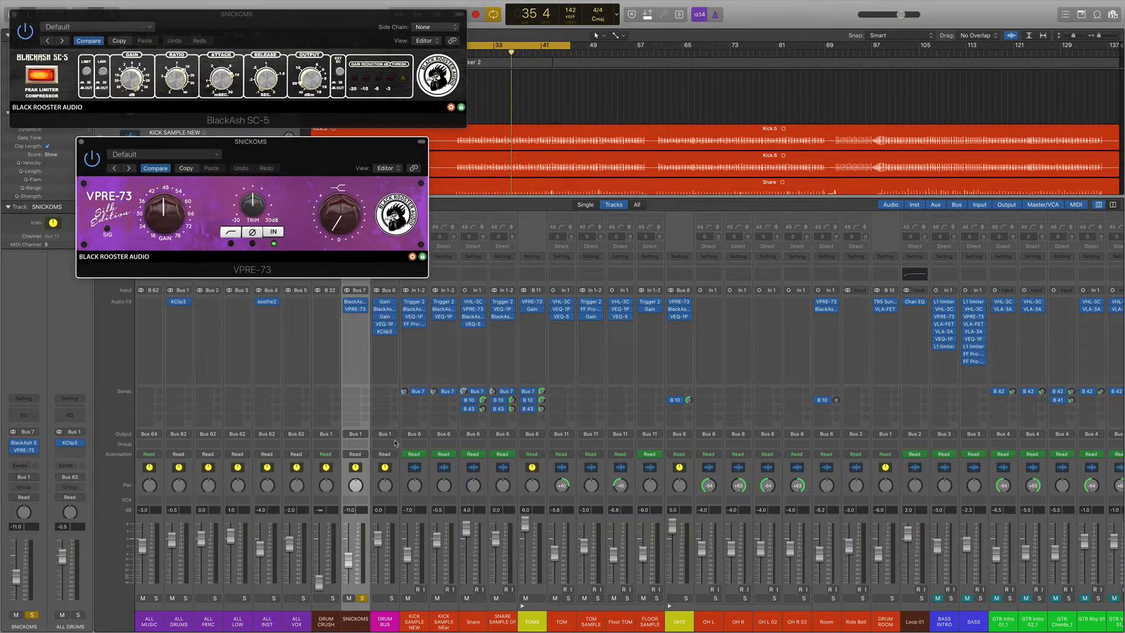
key("space")
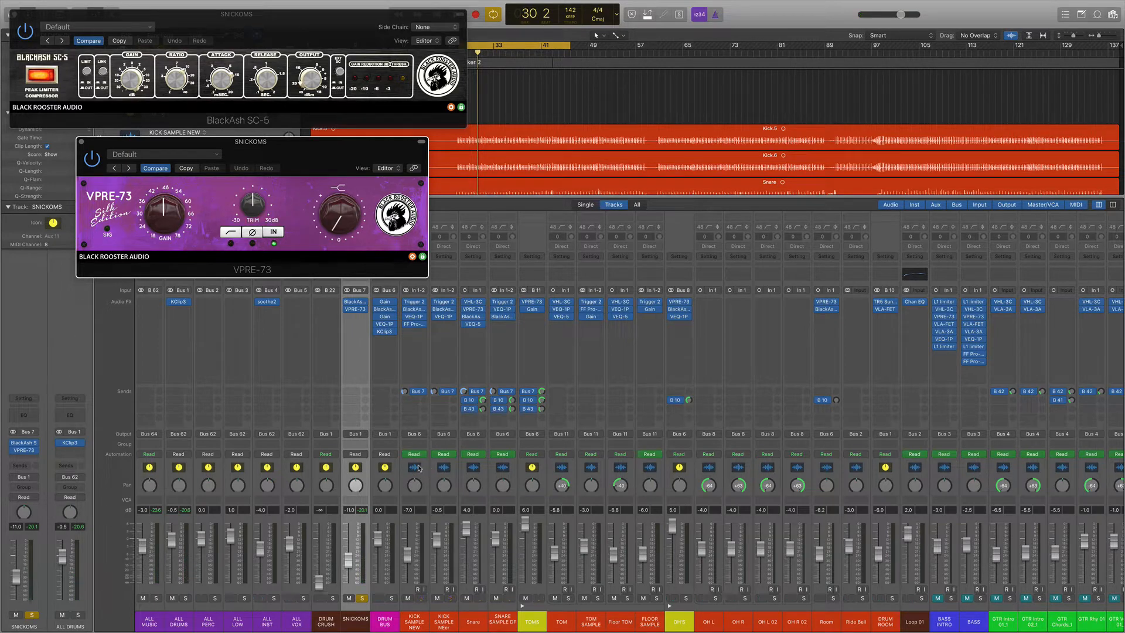
Step: Point out the channels feeding Bus 7 by selecting KICK SAMPLE NEW through TOMS, and return to the SNICKOMS channel
left_click(476, 468)
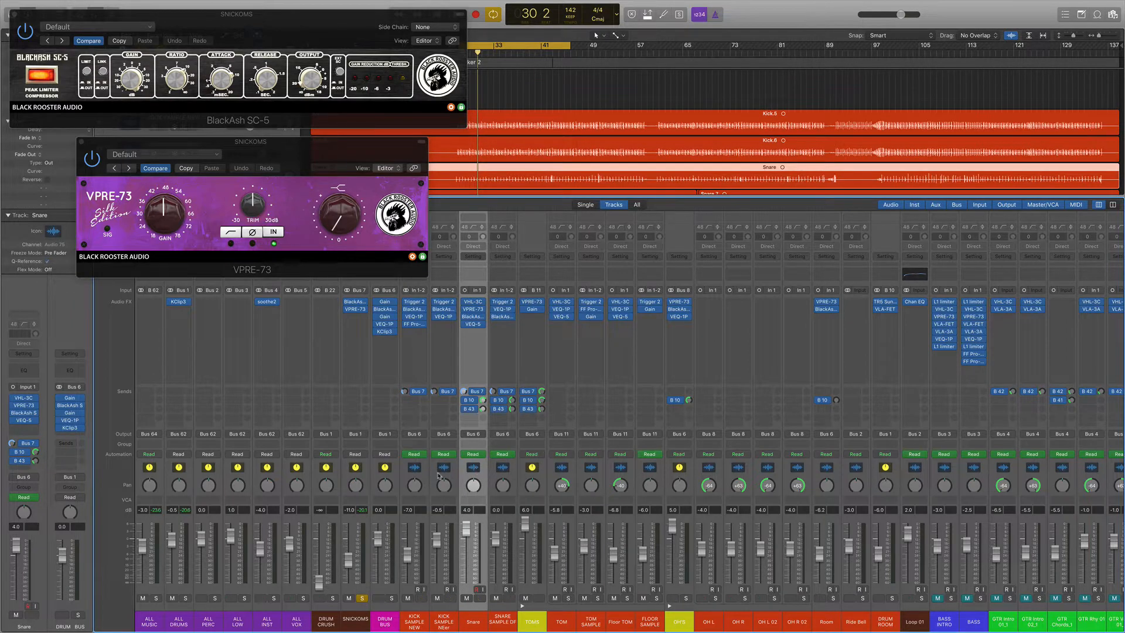
left_click_drag(417, 470, 531, 467)
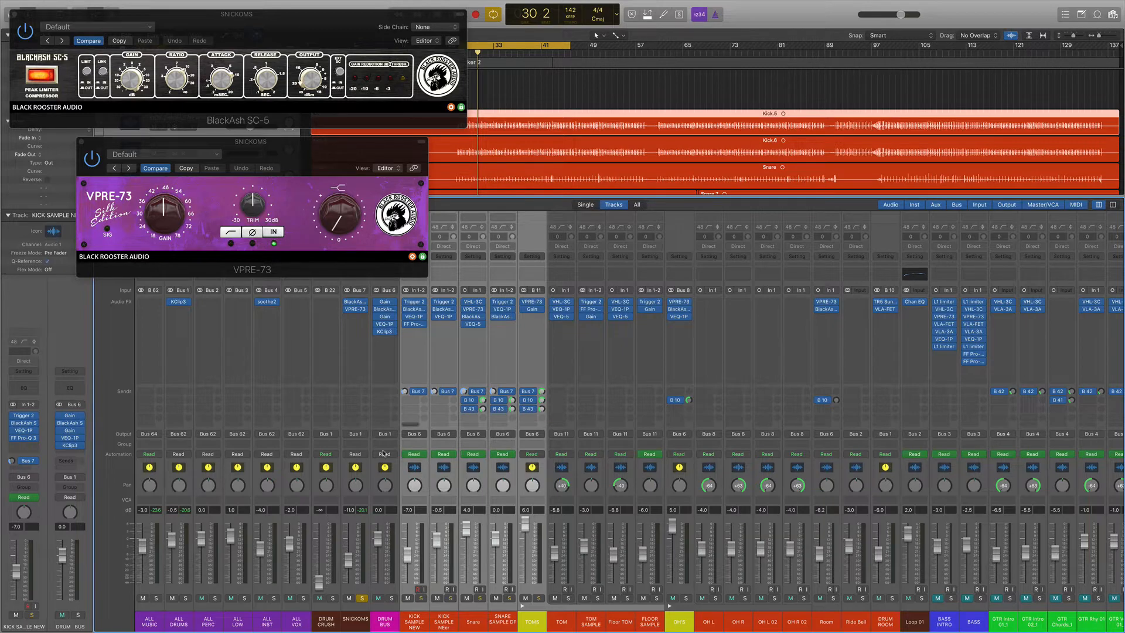
left_click(357, 468)
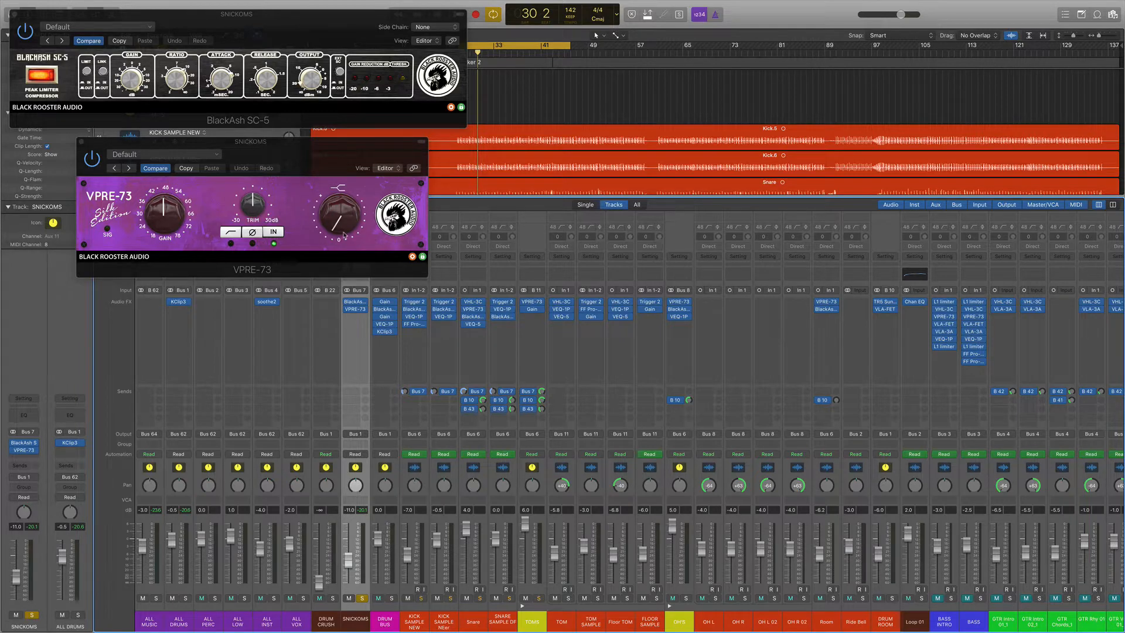
Step: Compare the soloed SNICKOMS with its VPRE-73 bypassed and enabled during playback, and close both plug-in windows
left_click(100, 163)
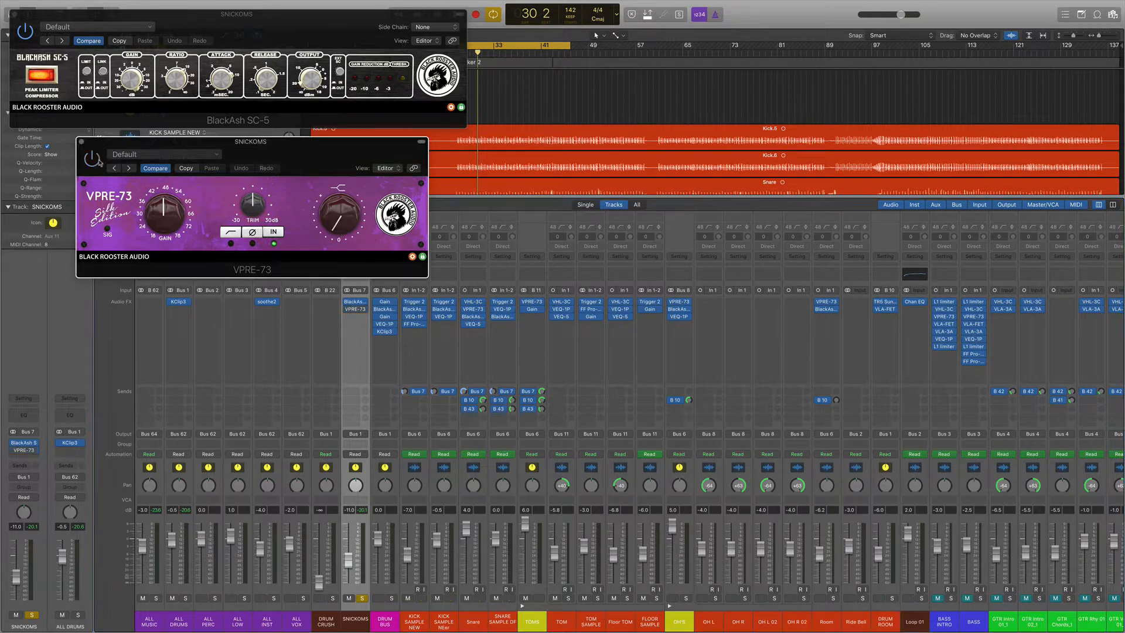
key("space")
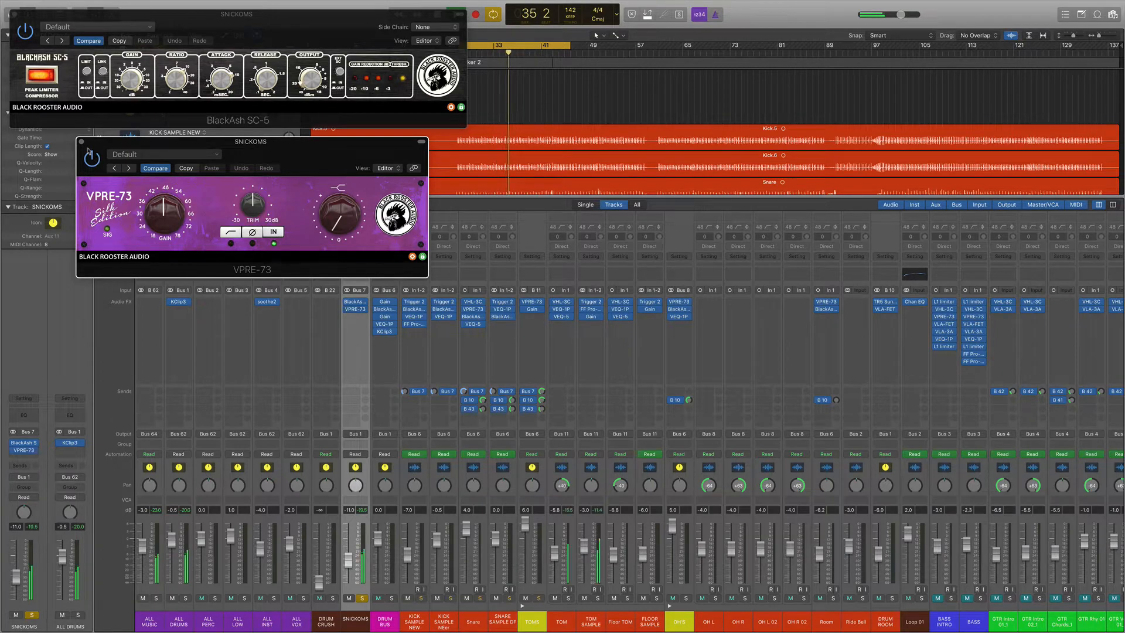
left_click(81, 141)
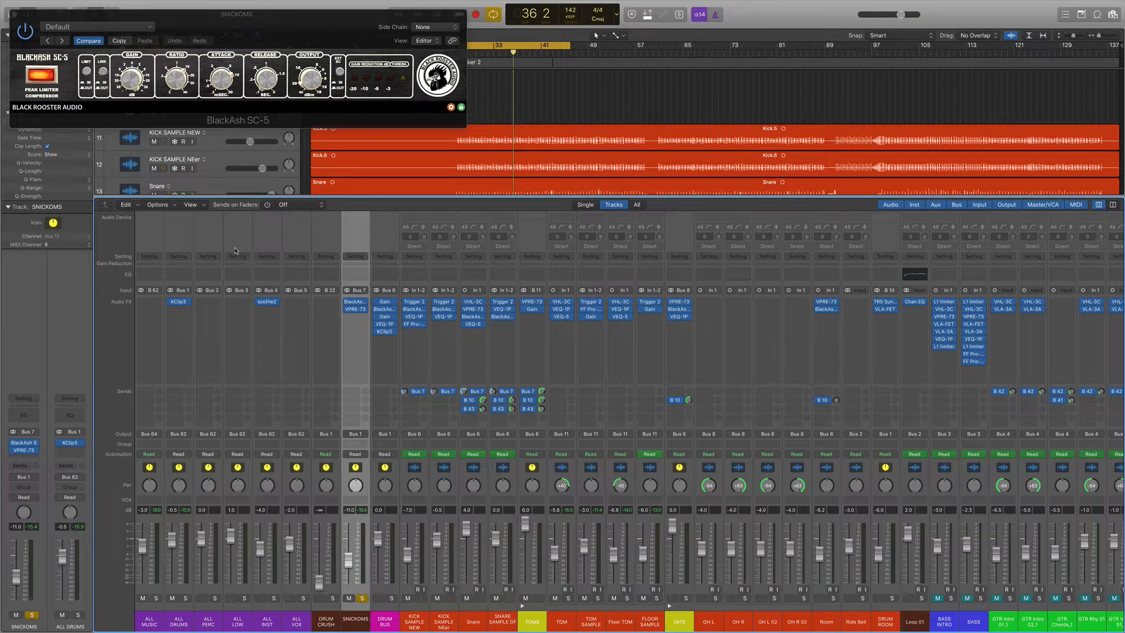
left_click(15, 14)
Step: Clear the SNICKOMS solo, compare the full drums with SNICKOMS muted and unmuted during playback, and stop
left_click(362, 599)
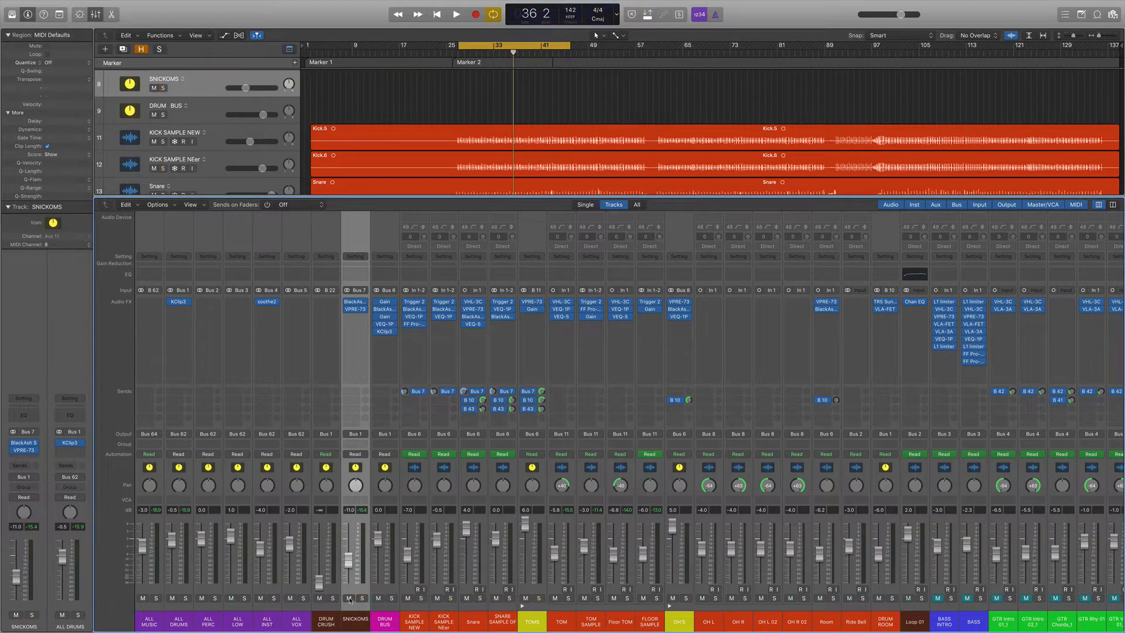
left_click(350, 598)
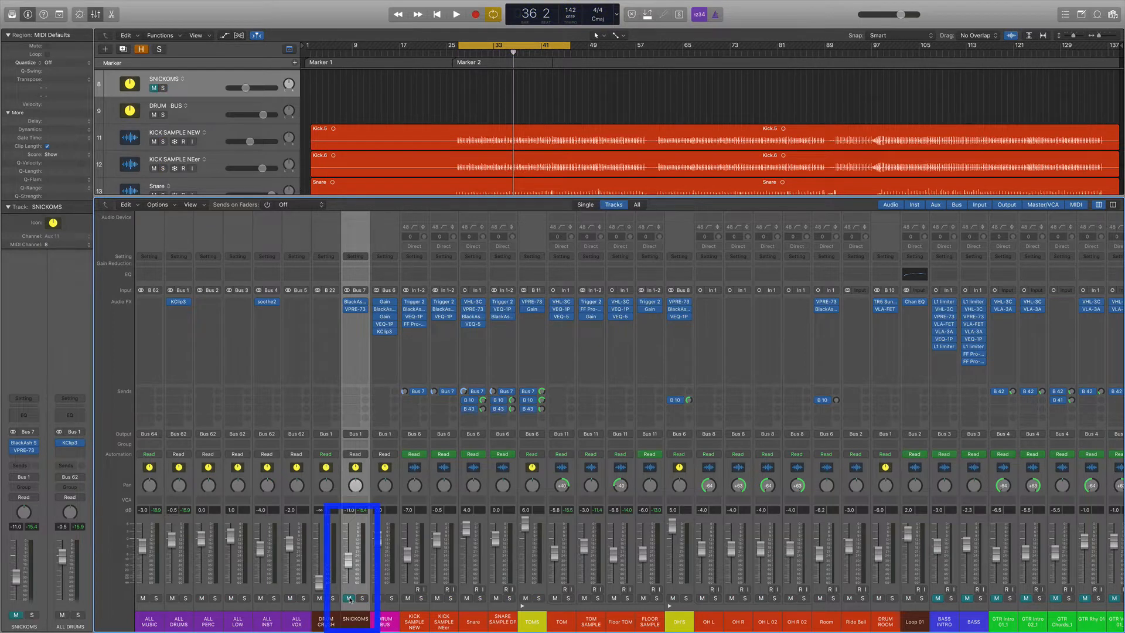
key("space")
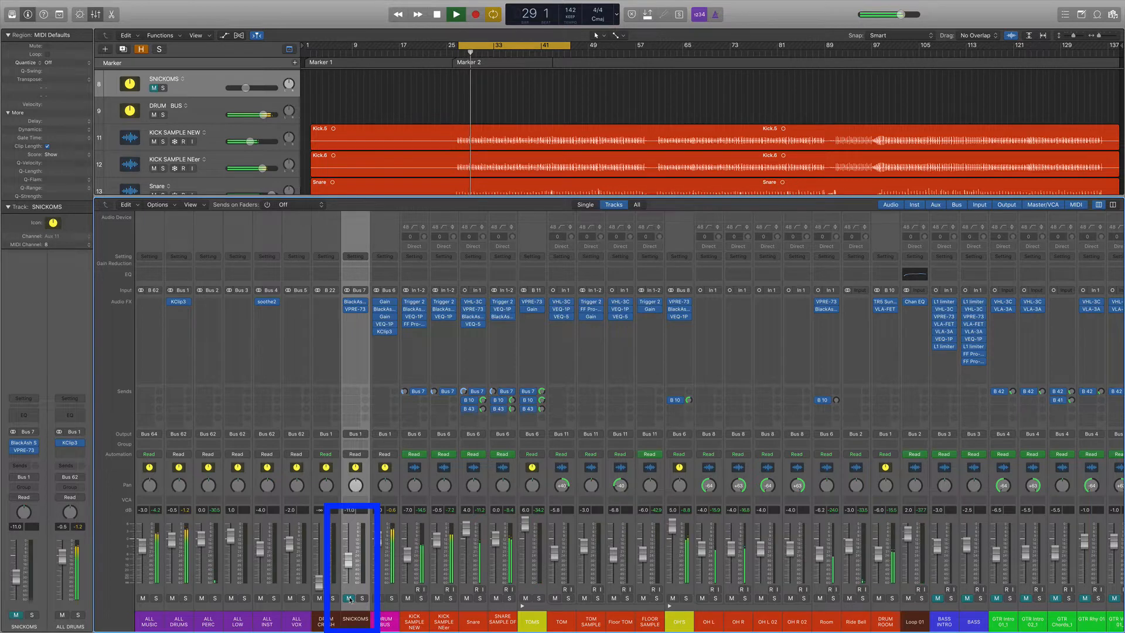
left_click(350, 598)
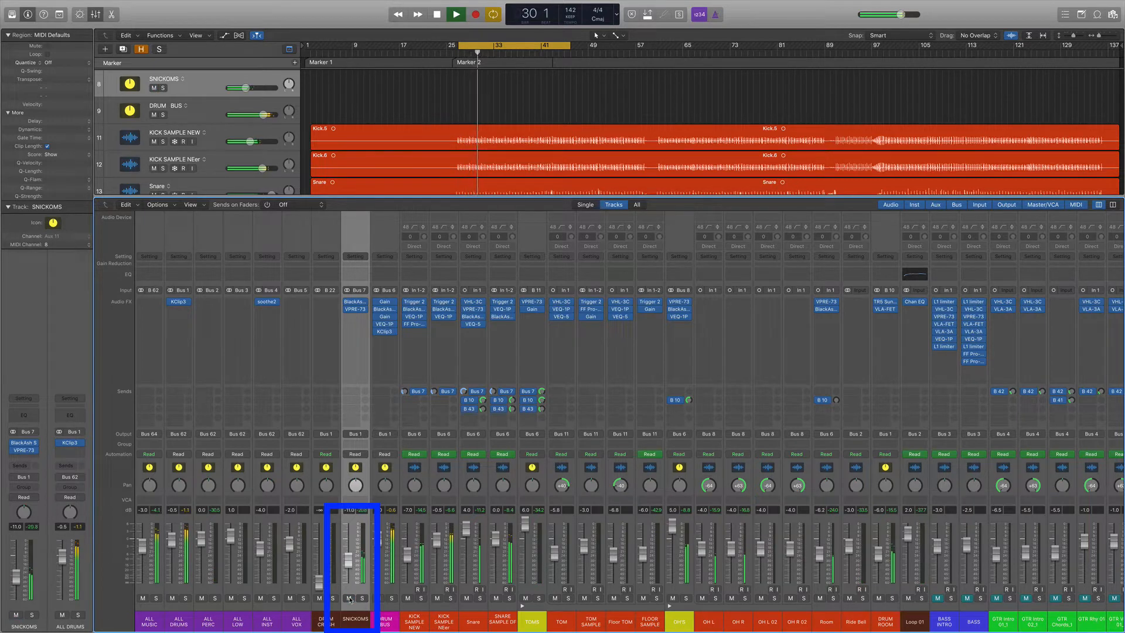
left_click(350, 599)
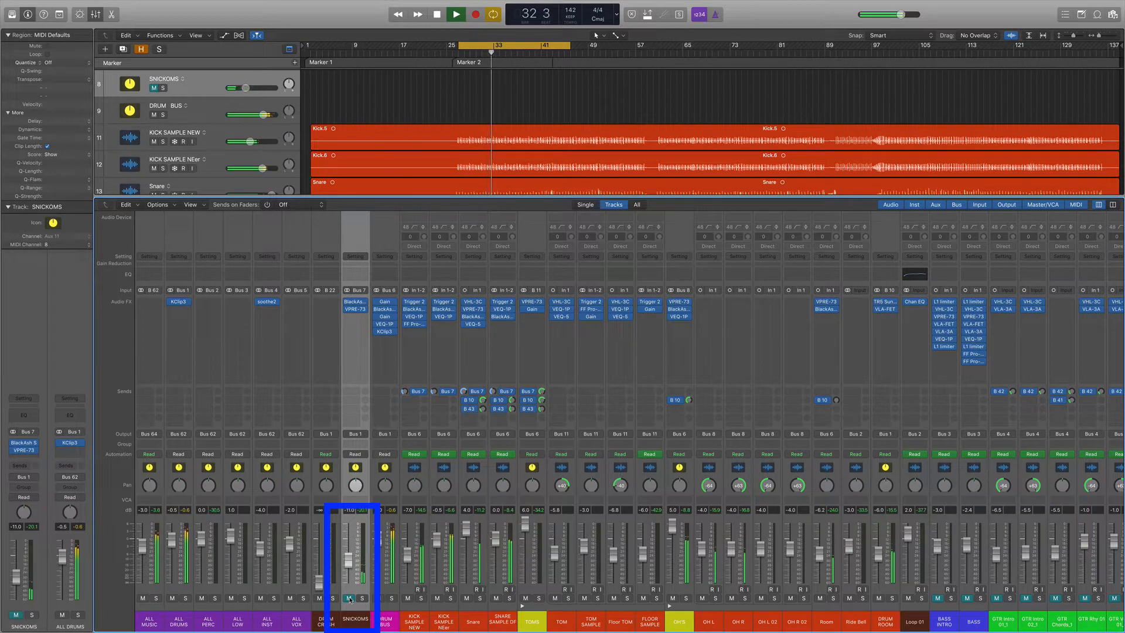
left_click(349, 599)
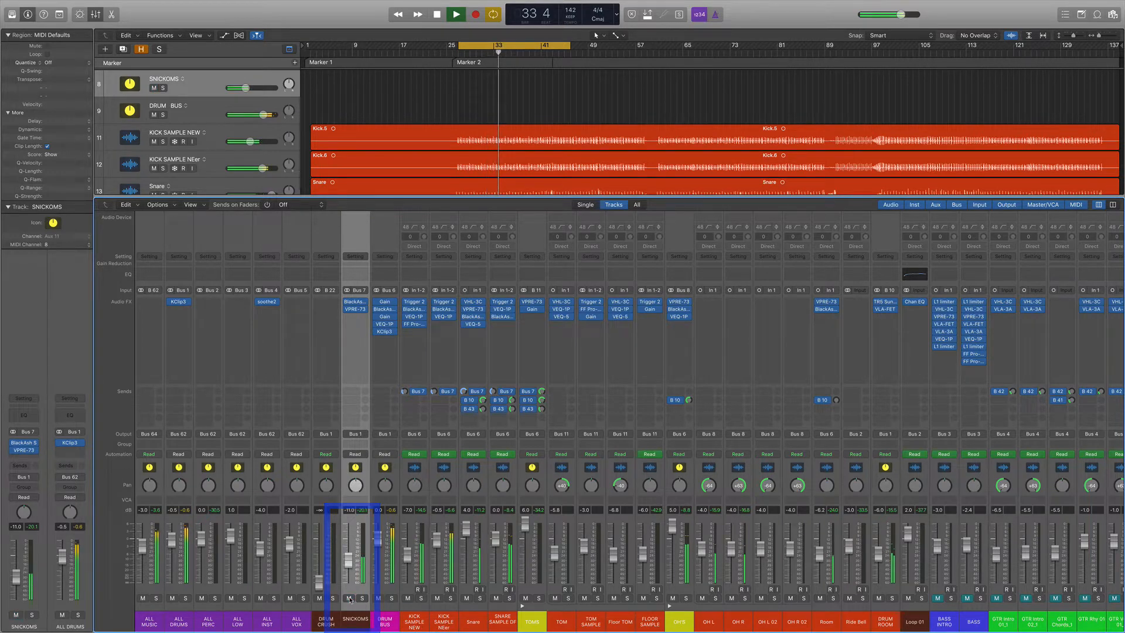
key("space")
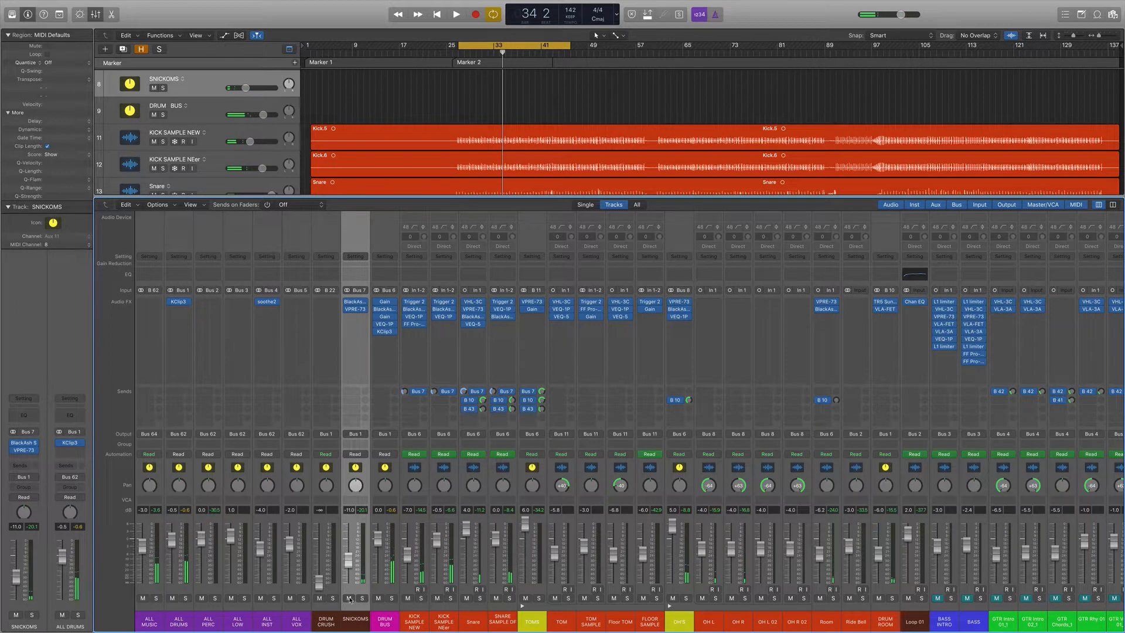
Step: Solo the DRUM ROOM channel, play it briefly, and stop
left_click(887, 468)
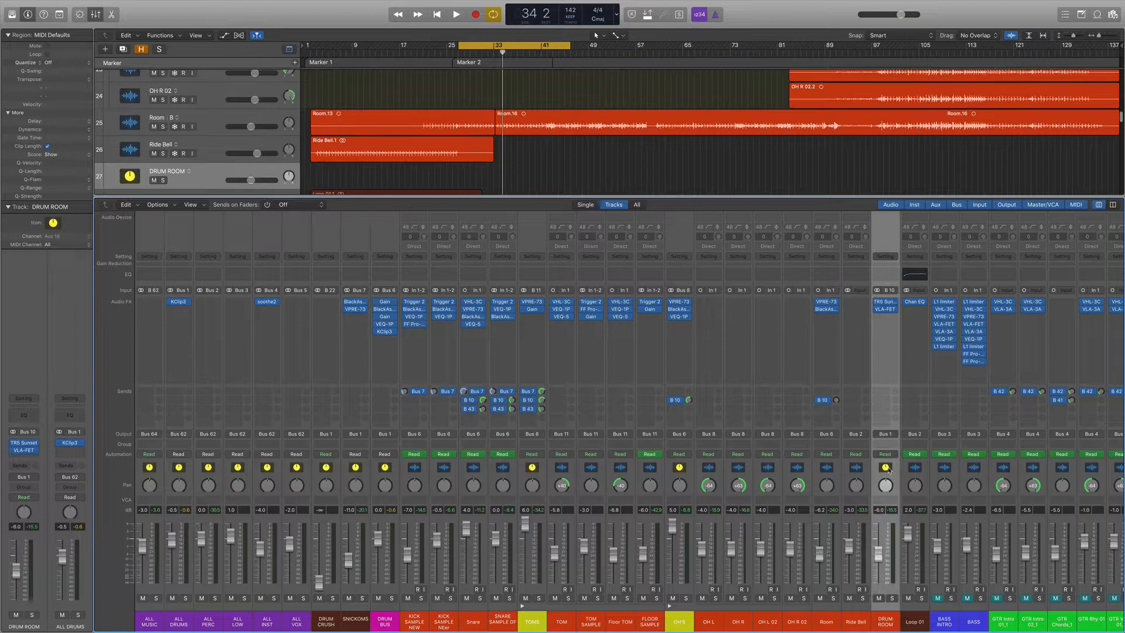
left_click(892, 598)
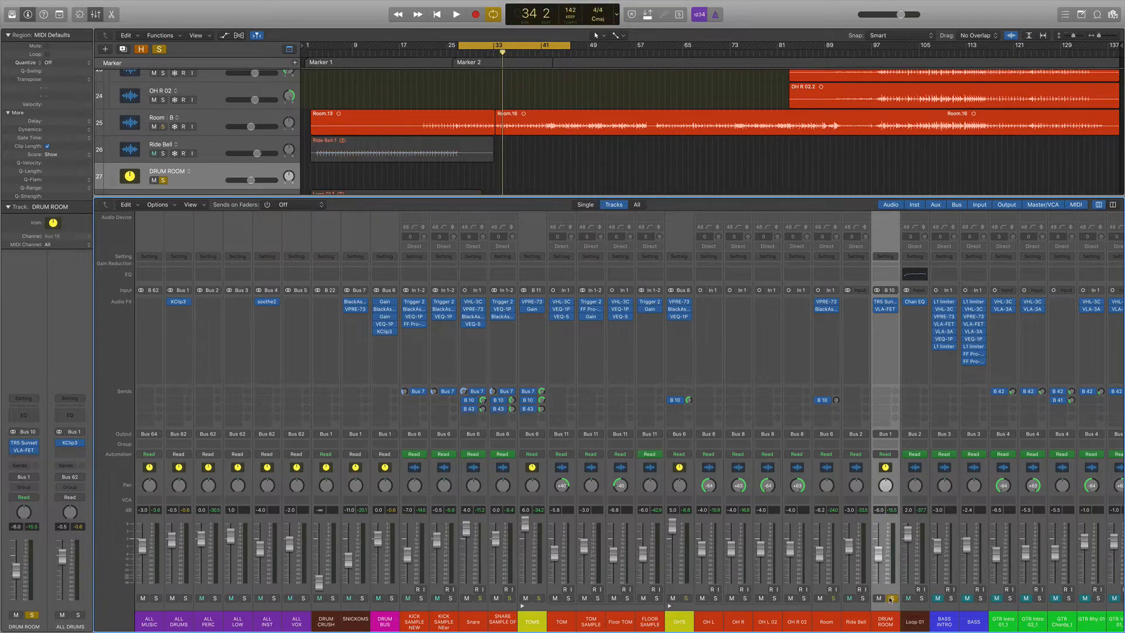
key("space")
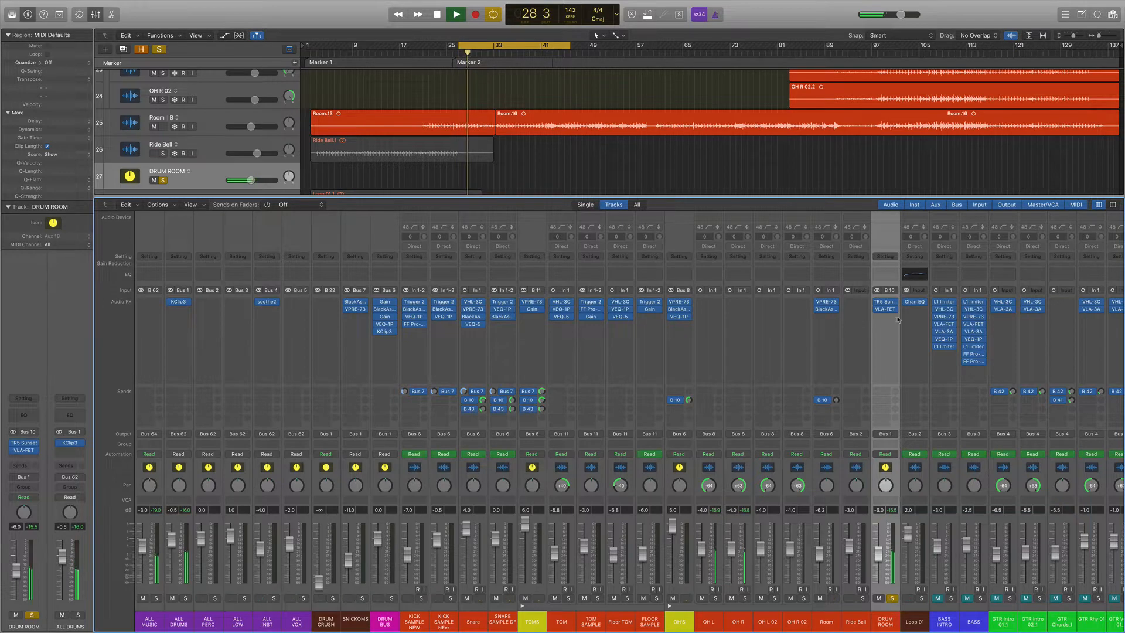
key("space")
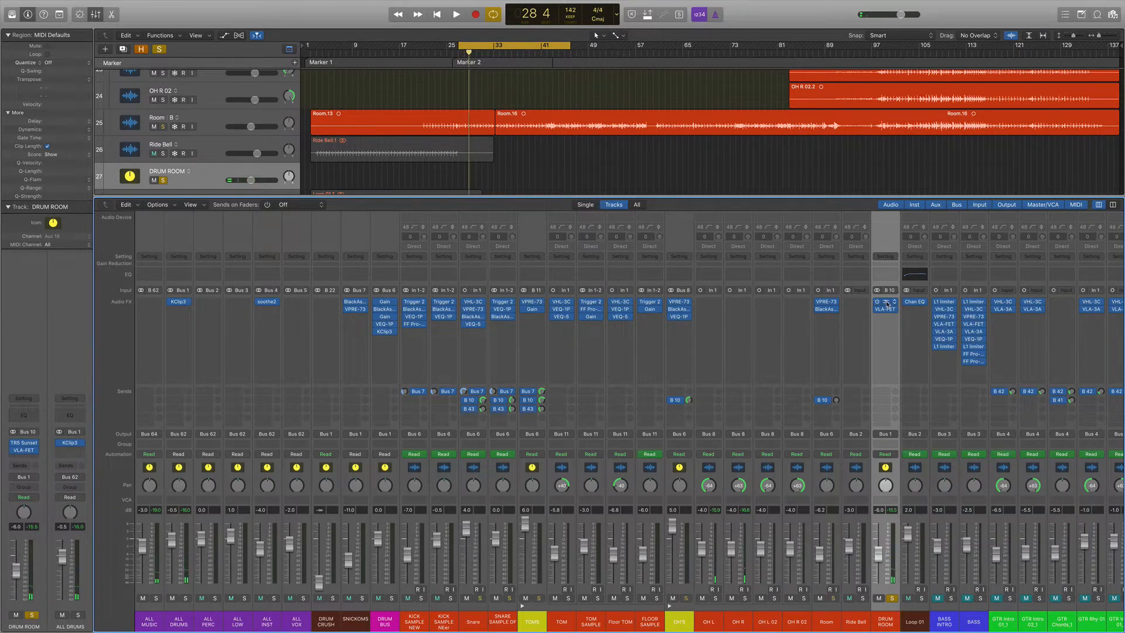
Step: Examine the DRUM ROOM's TR5 Sunset Sound Studio Reverb and VLA-FET plug-ins, and close the VLA-FET window
left_click(887, 303)
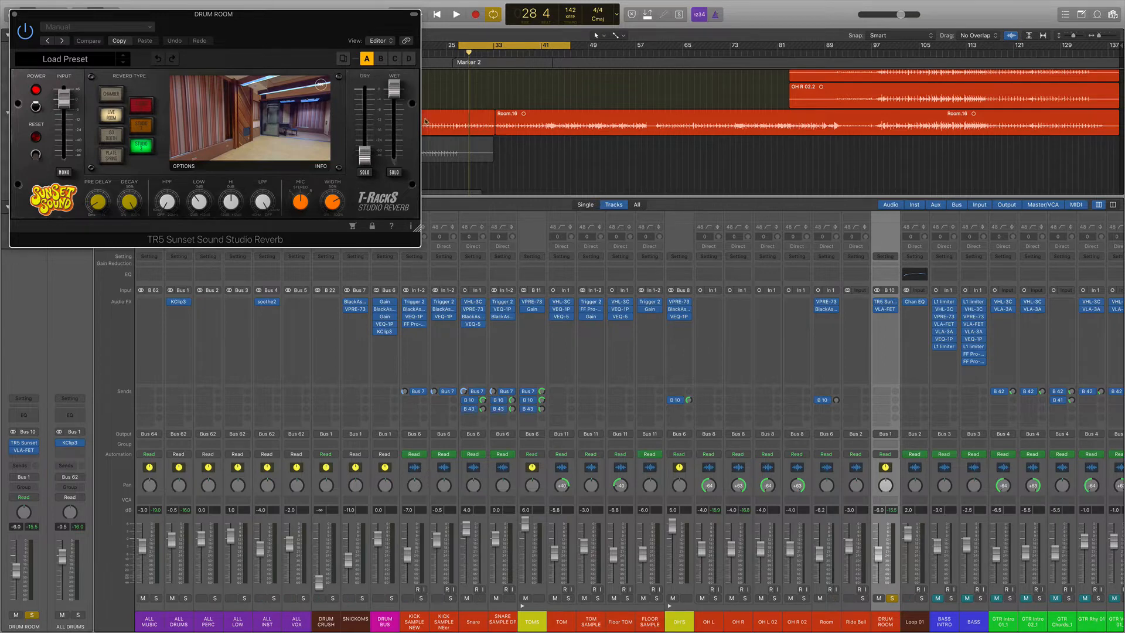
left_click_drag(267, 37, 292, 55)
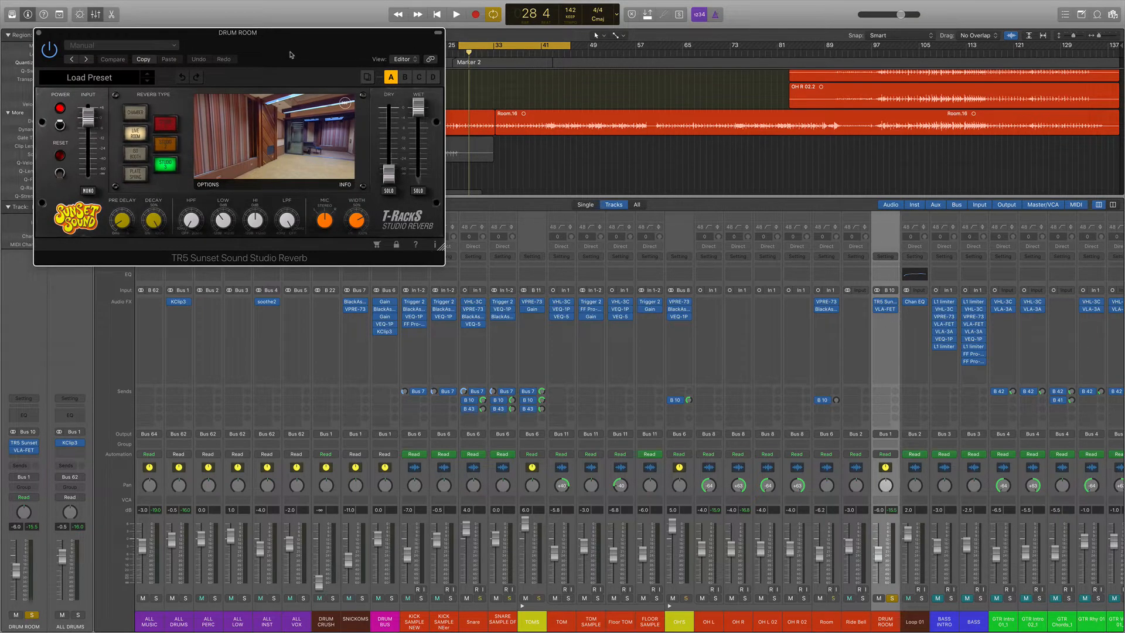
left_click(886, 310)
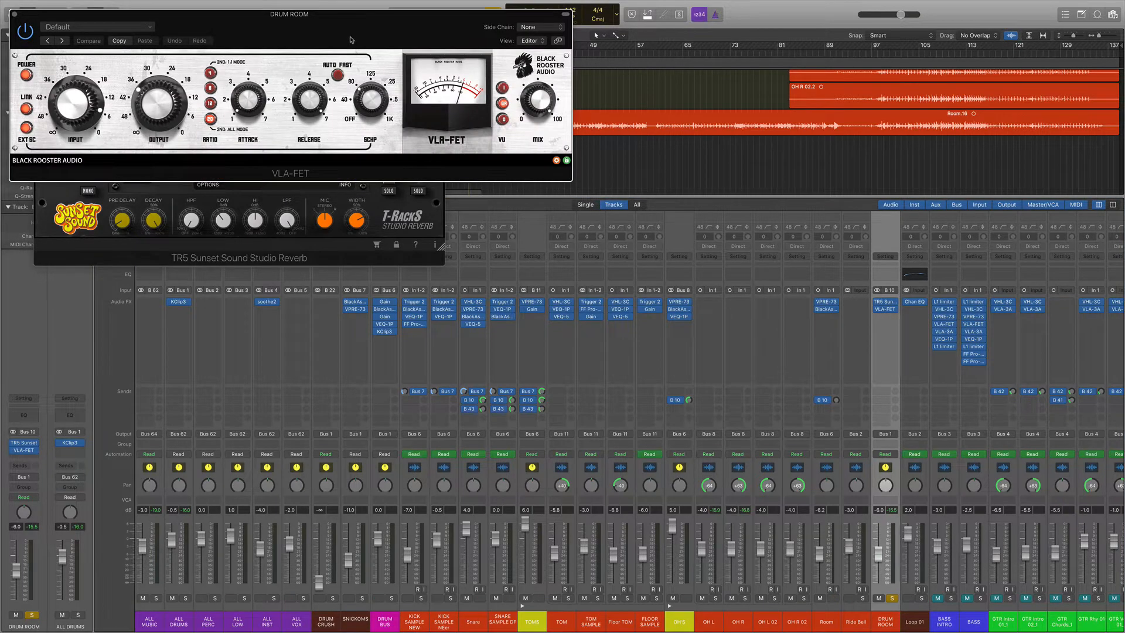
left_click_drag(350, 39, 369, 298)
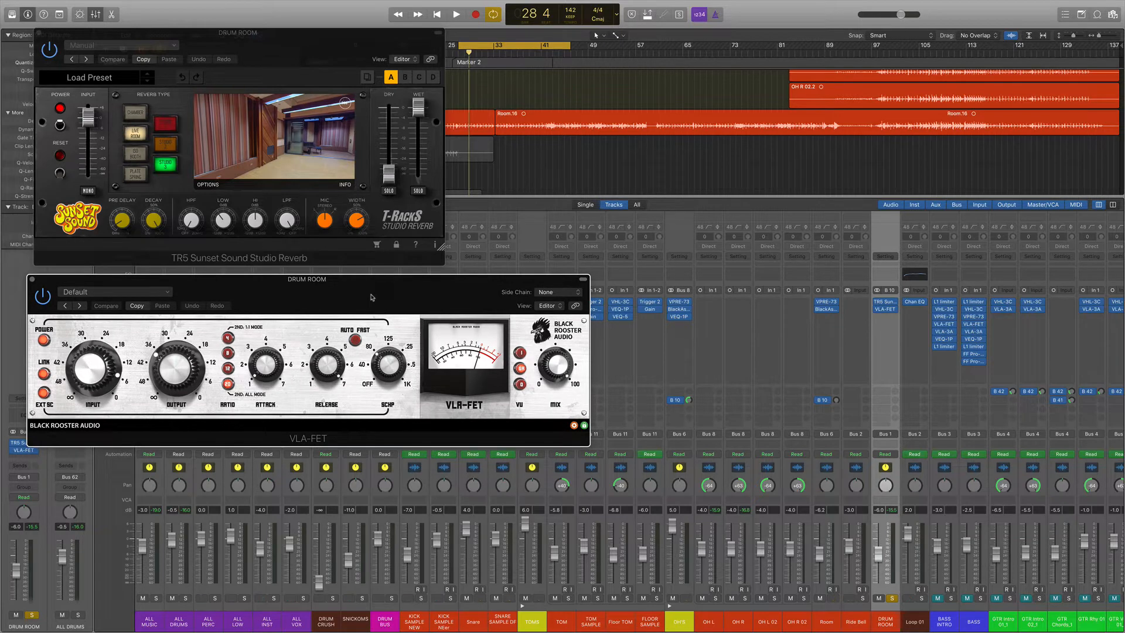
left_click(33, 279)
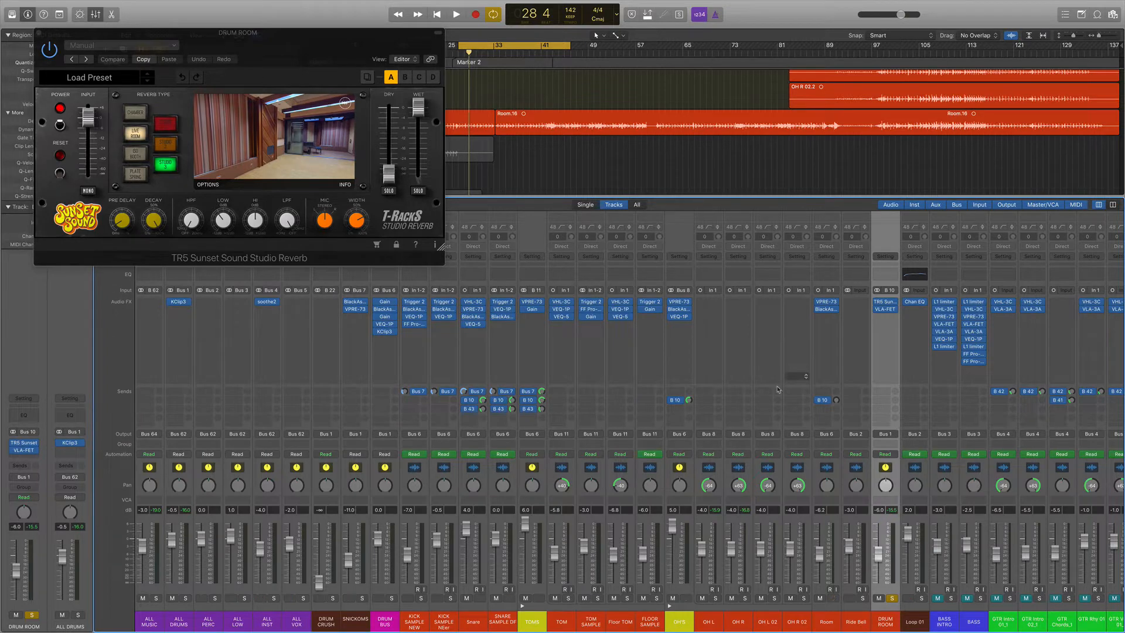
Step: Point out the channels feeding Bus 10 by selecting Snare through Room, OH'S, TOMS, and both snare channels
left_click_drag(468, 472, 841, 459)
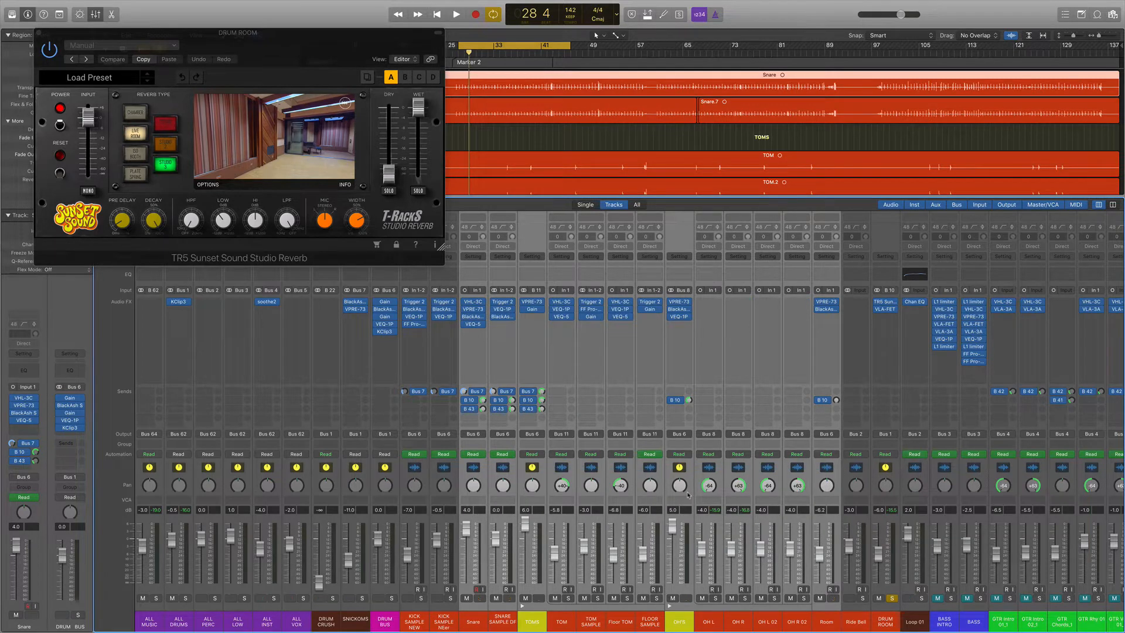
left_click(681, 471)
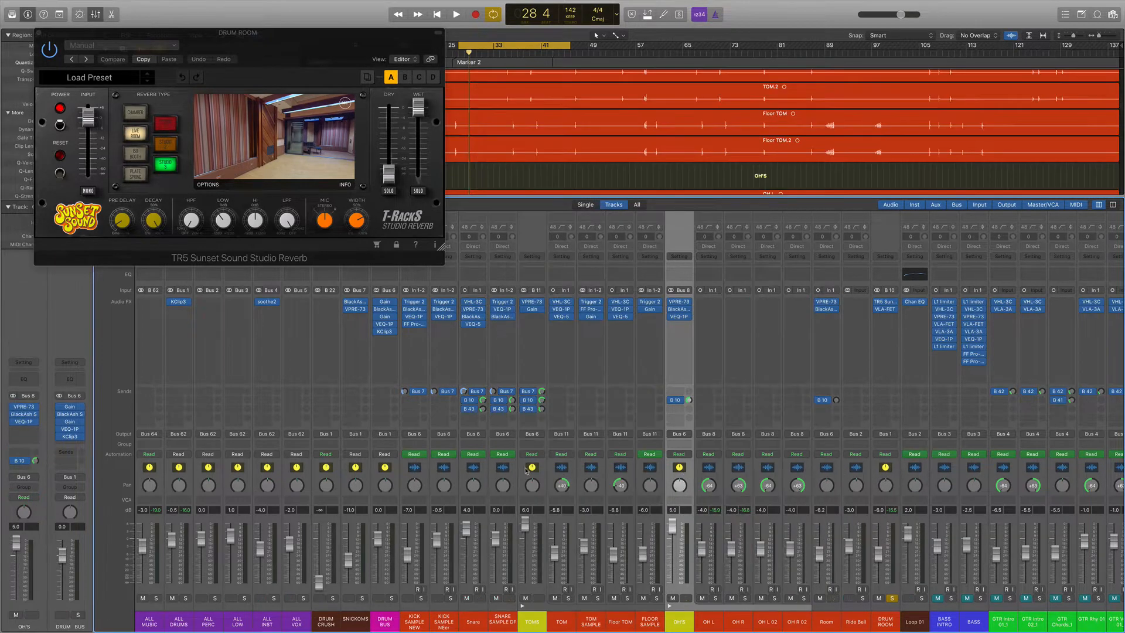
left_click(533, 472)
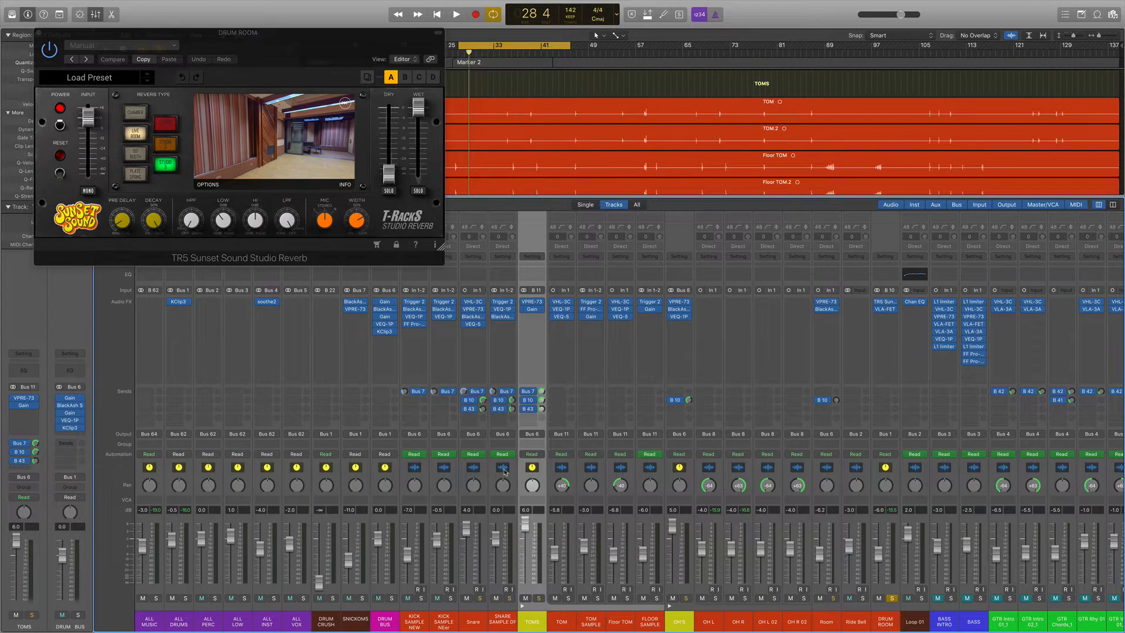
left_click_drag(505, 472, 473, 471)
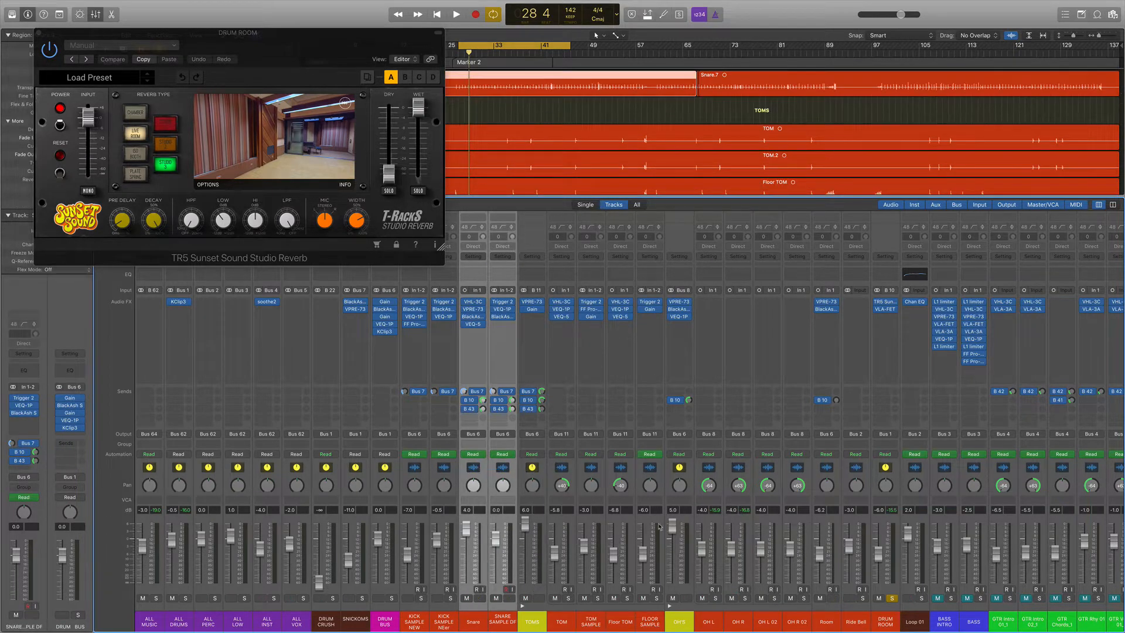
Step: Play the soloed DRUM ROOM with TR5 Sunset Sound Studio Reverb and VLA-FET bypassed, then re-enable the reverb and VLA-FET in turn for comparison
left_click_drag(877, 303, 877, 315)
left_click(890, 477)
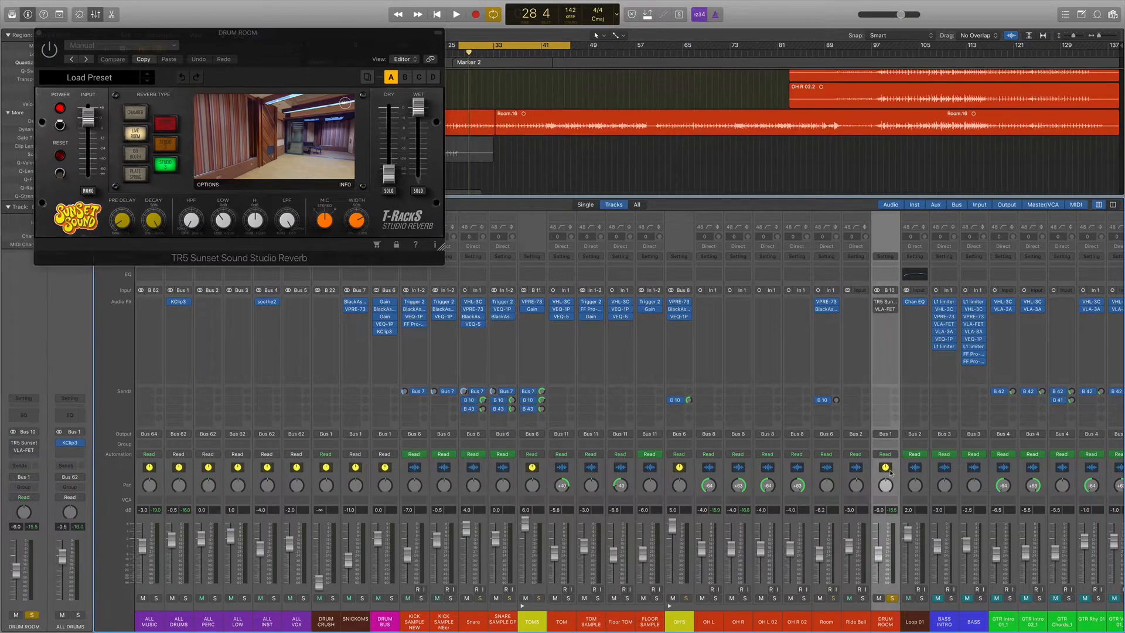
key("space")
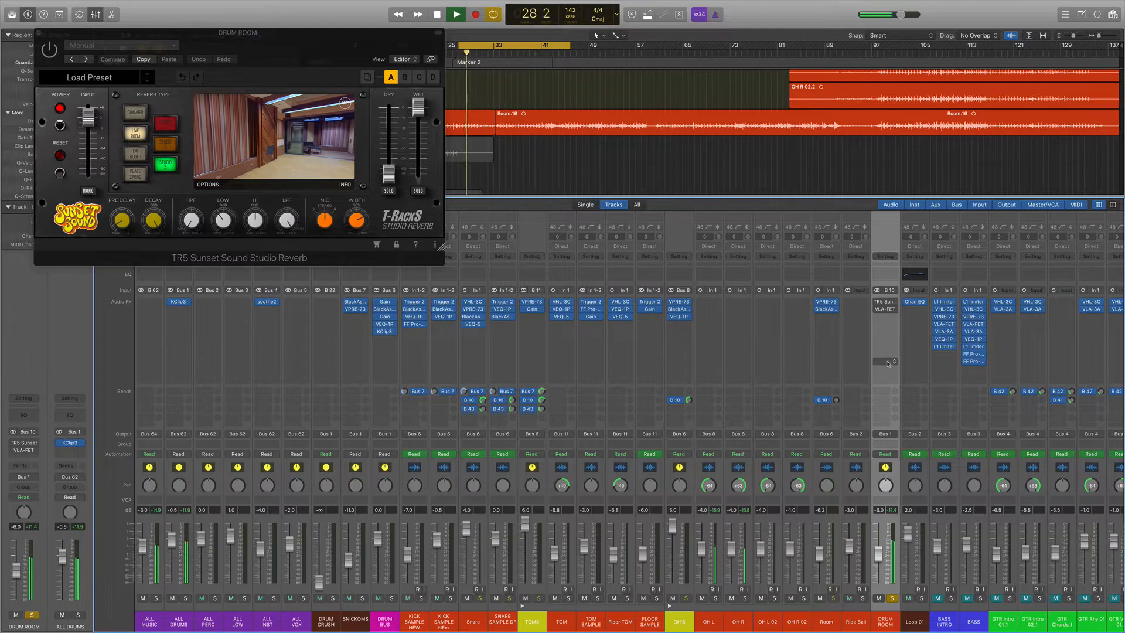
key("space")
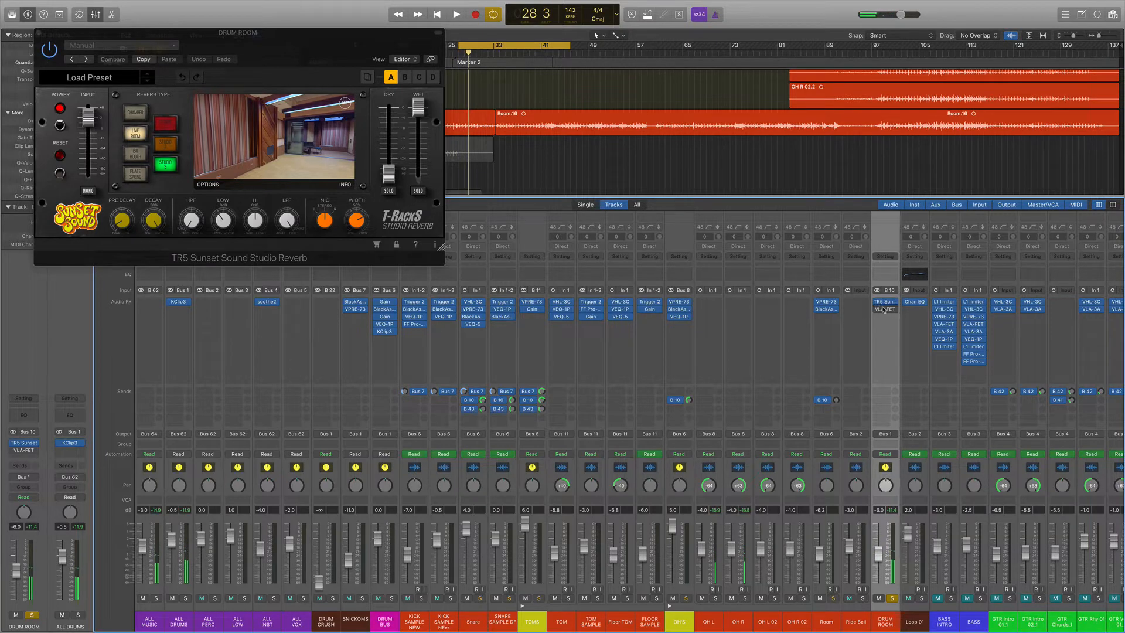
key("space")
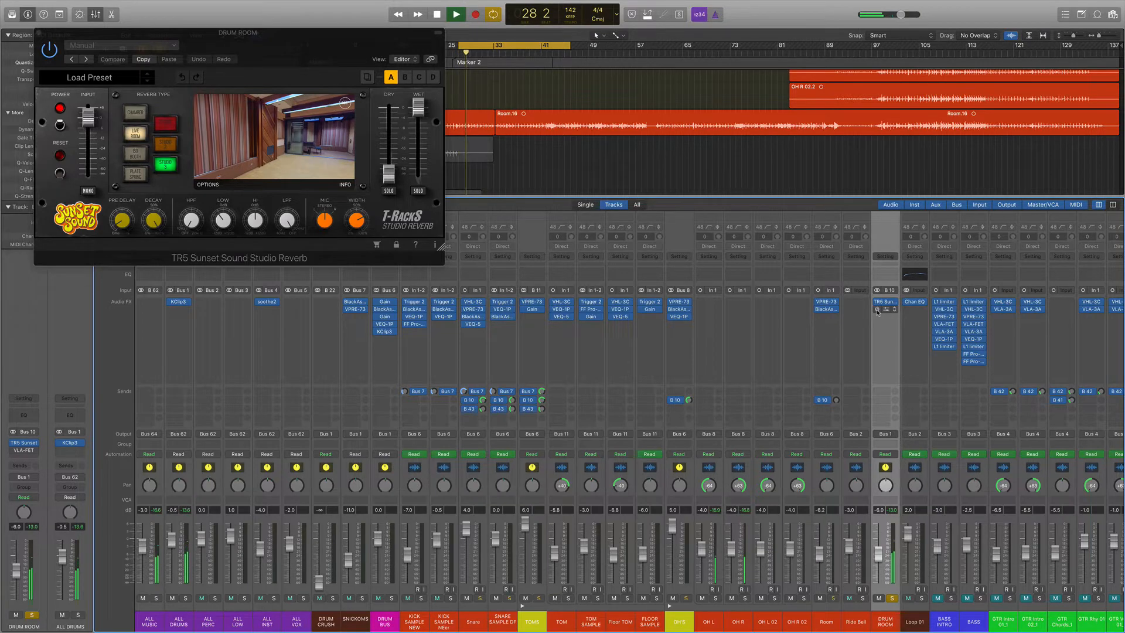
left_click(880, 309)
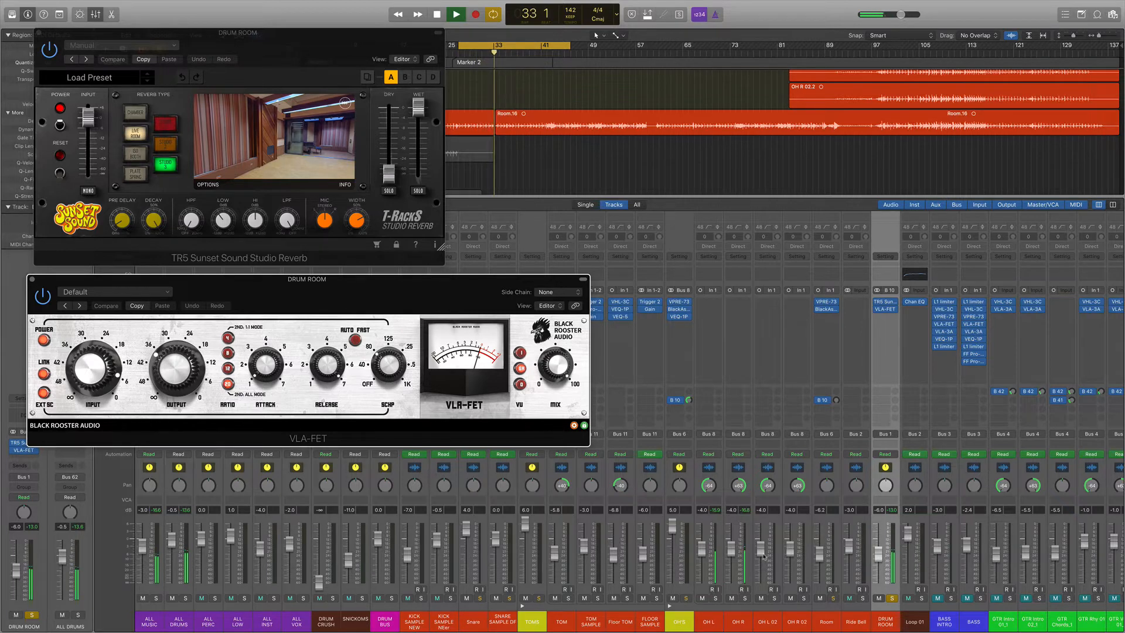
key("space")
Step: Clear the DRUM ROOM solo and close the VLA-FET and TR5 Sunset Sound Studio Reverb windows
left_click(893, 600)
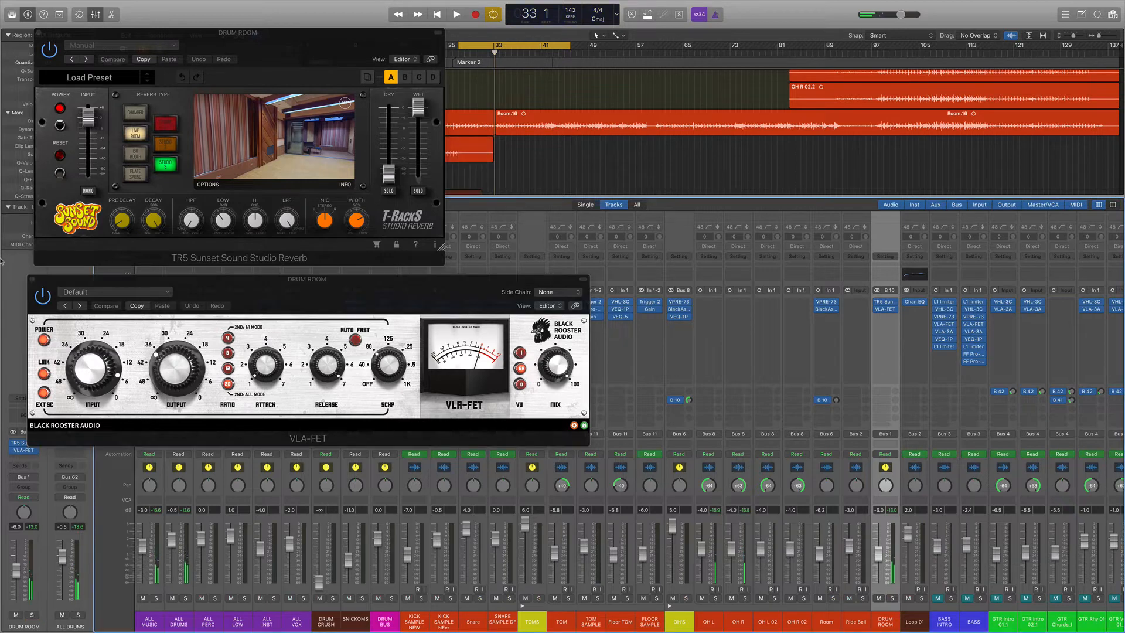
left_click(33, 280)
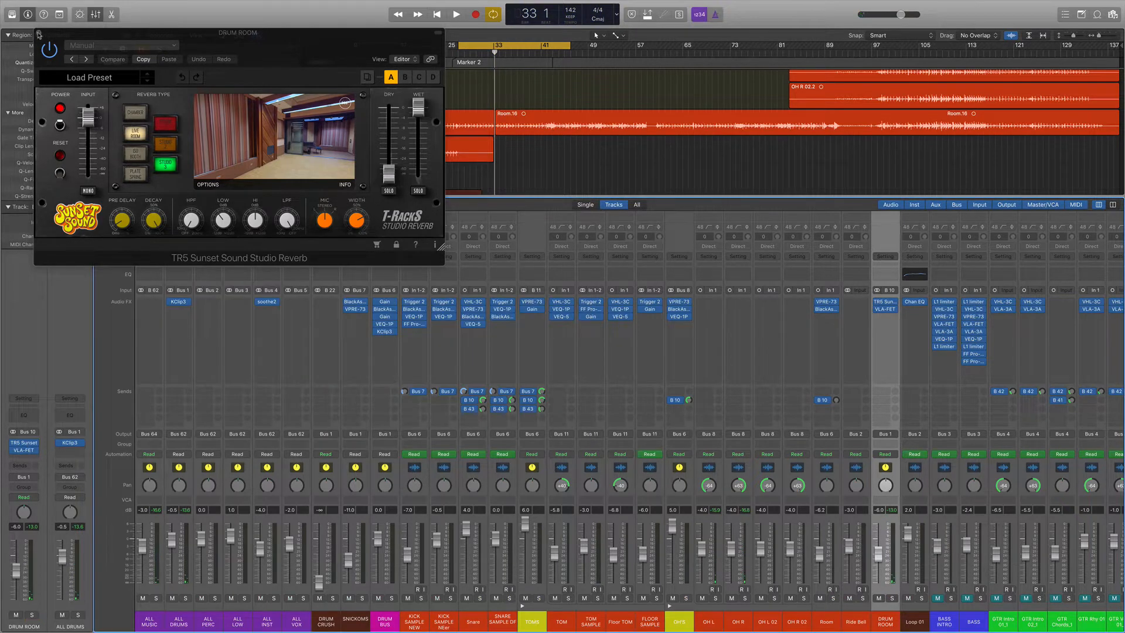
left_click(37, 33)
Step: Play the full drums with DRUM ROOM muted, unmute it during playback, and stop
left_click(878, 598)
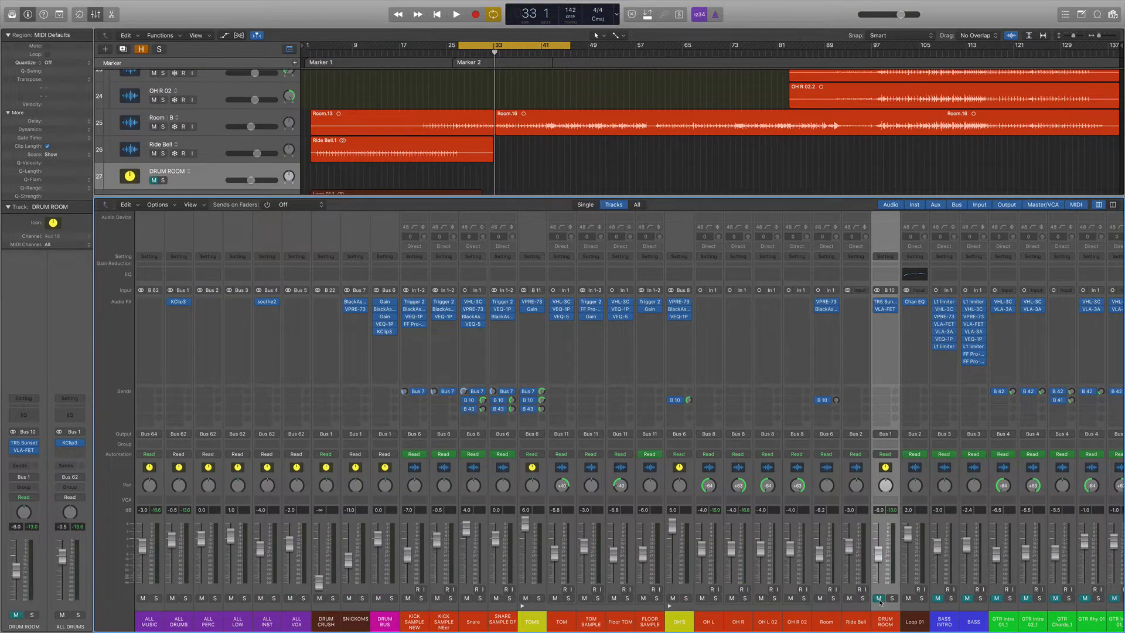
key("space")
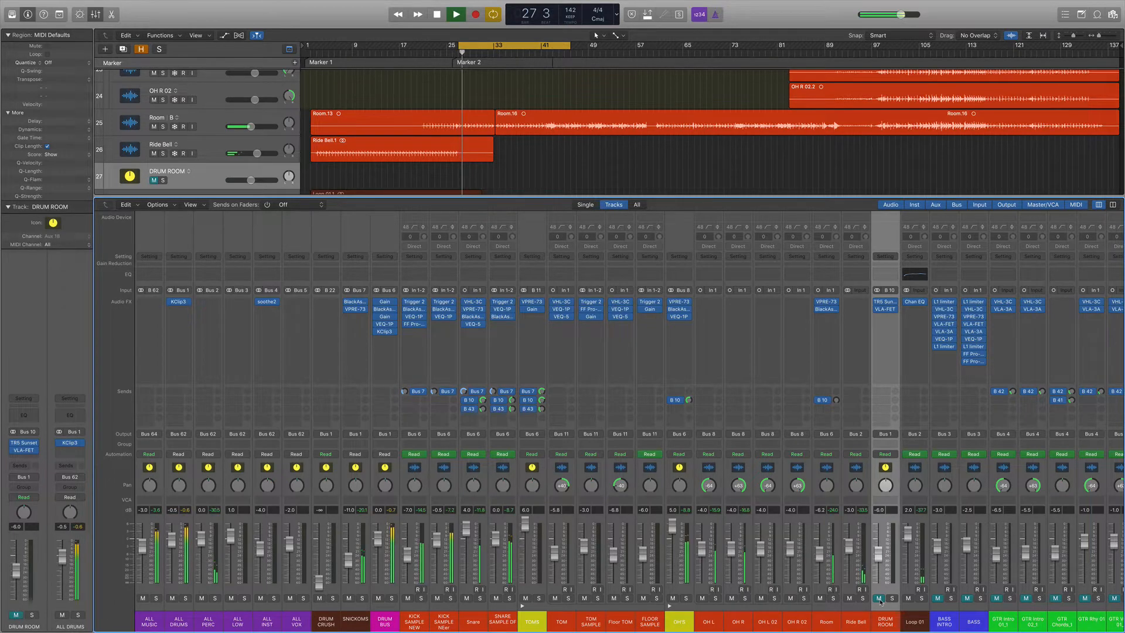
left_click(879, 598)
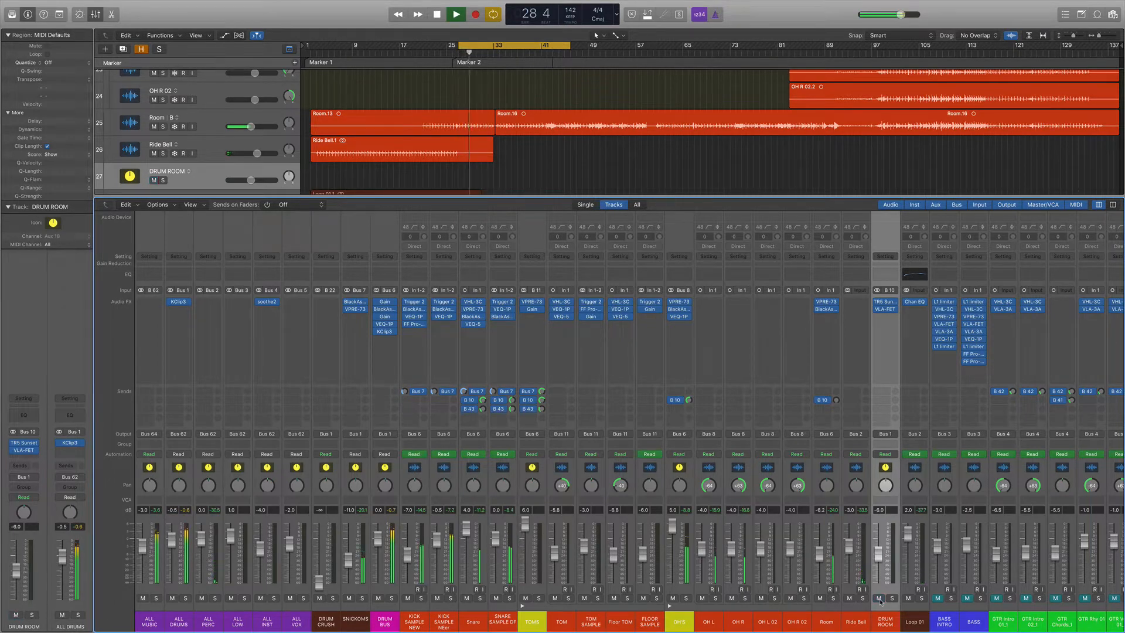
key("space")
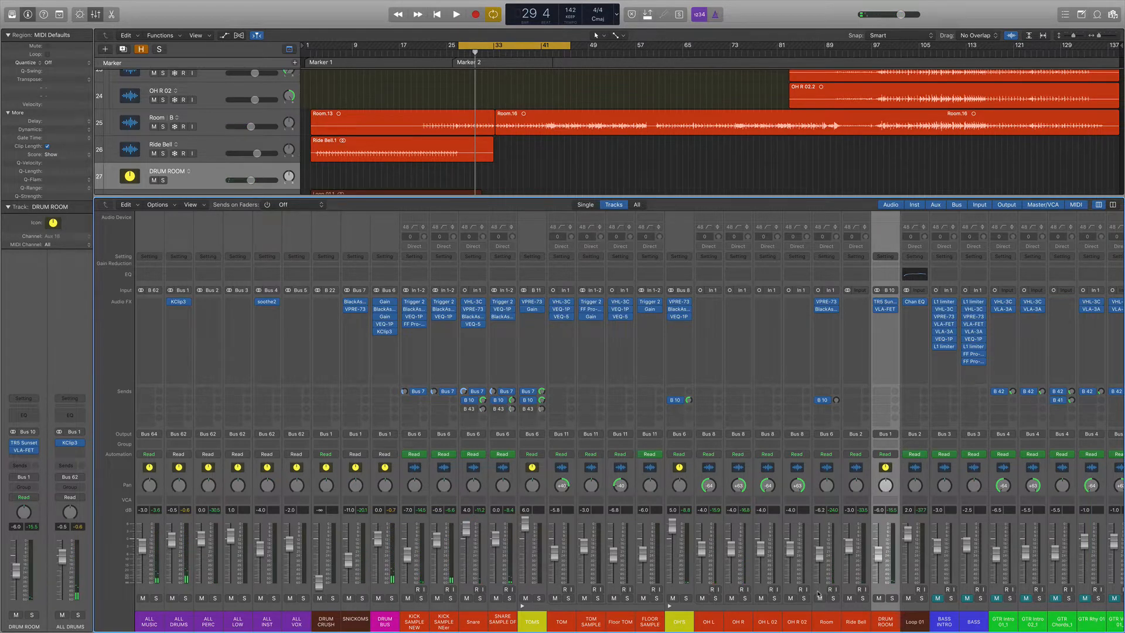
Step: Mute DRUM ROOM again, replay the drums while toggling its mute several times, and stop with it unmuted
left_click(879, 598)
scroll(879, 599, "right", 1)
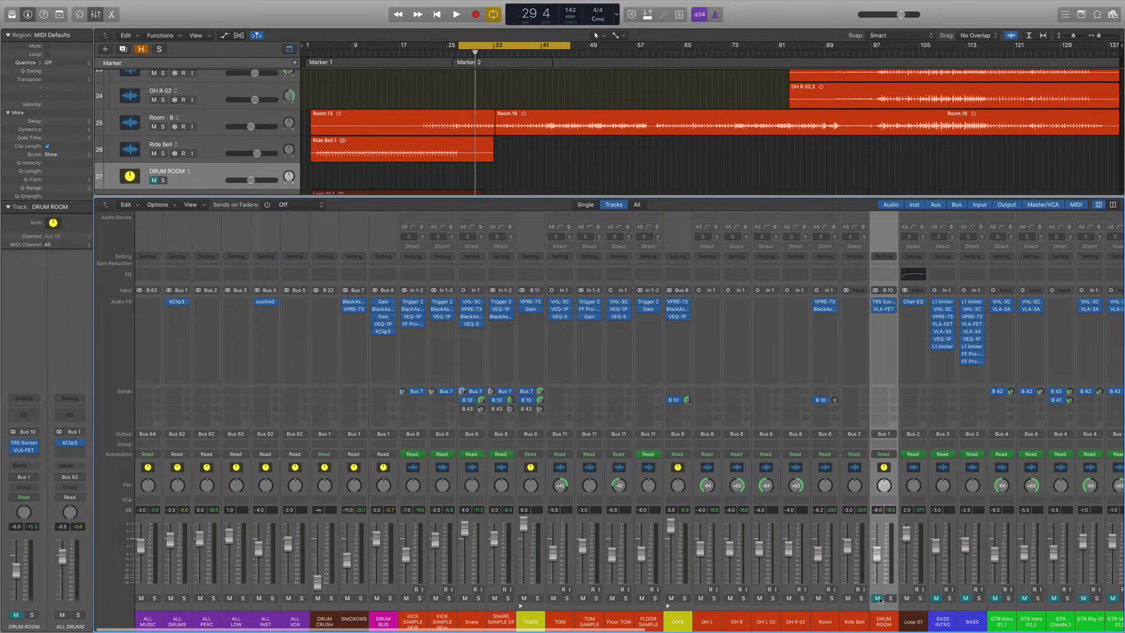
scroll(879, 599, "right", 1)
key("space")
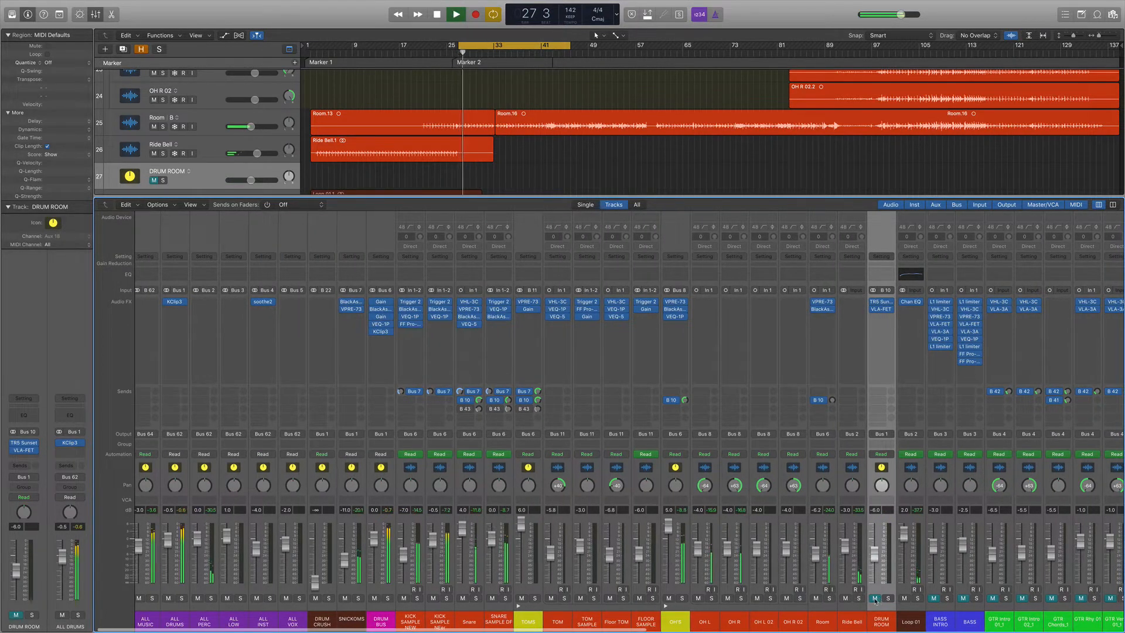
scroll(874, 600, "right", 1)
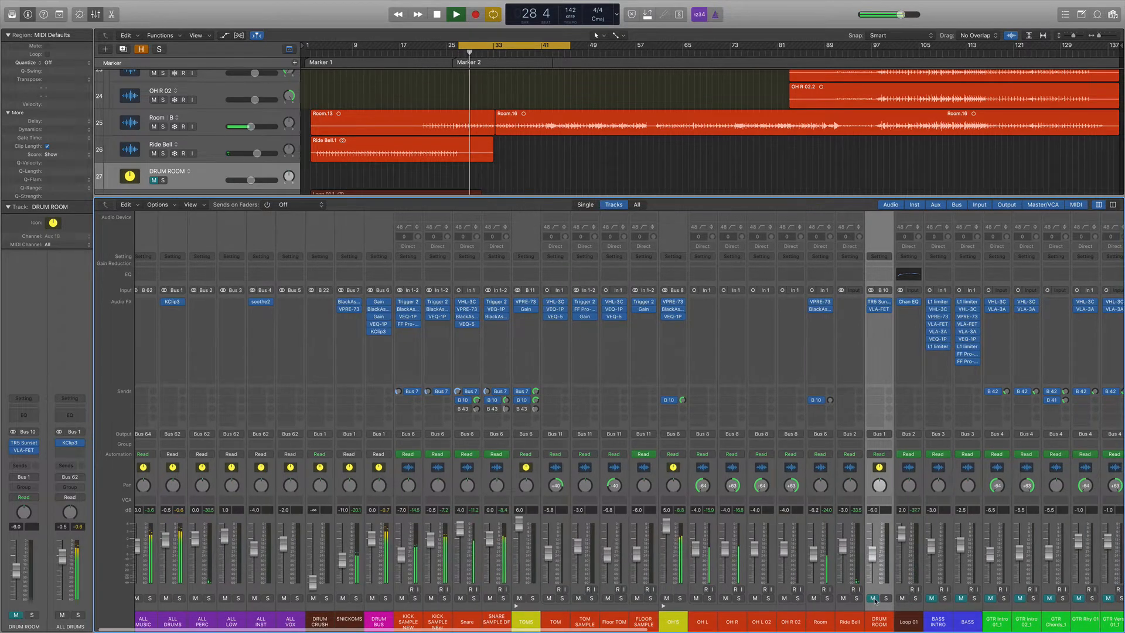
left_click(873, 598)
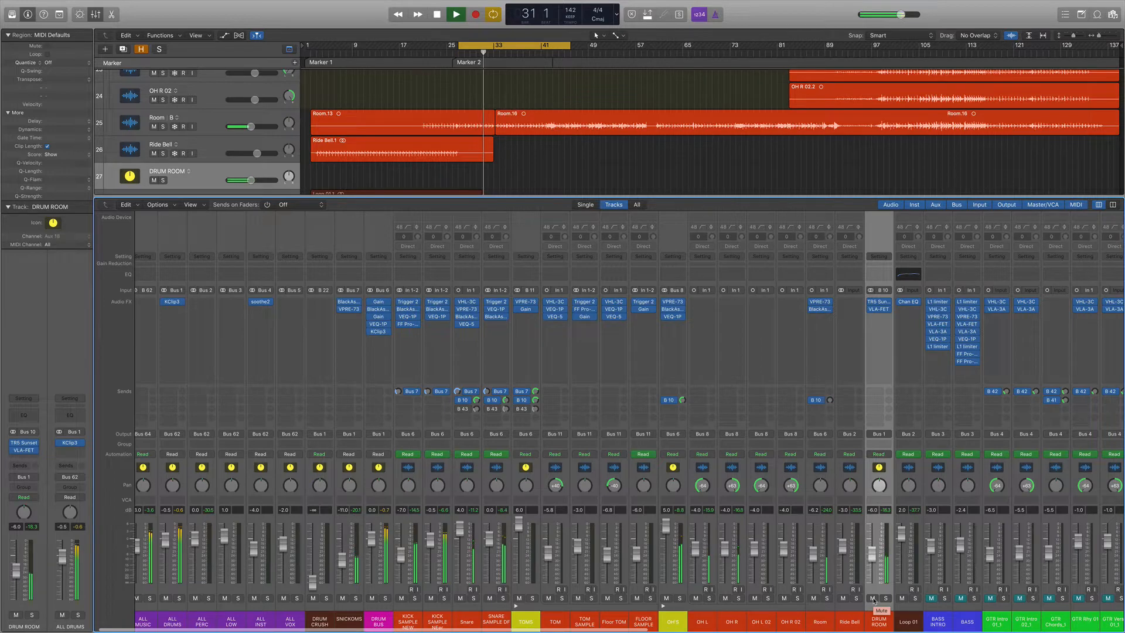
left_click(873, 598)
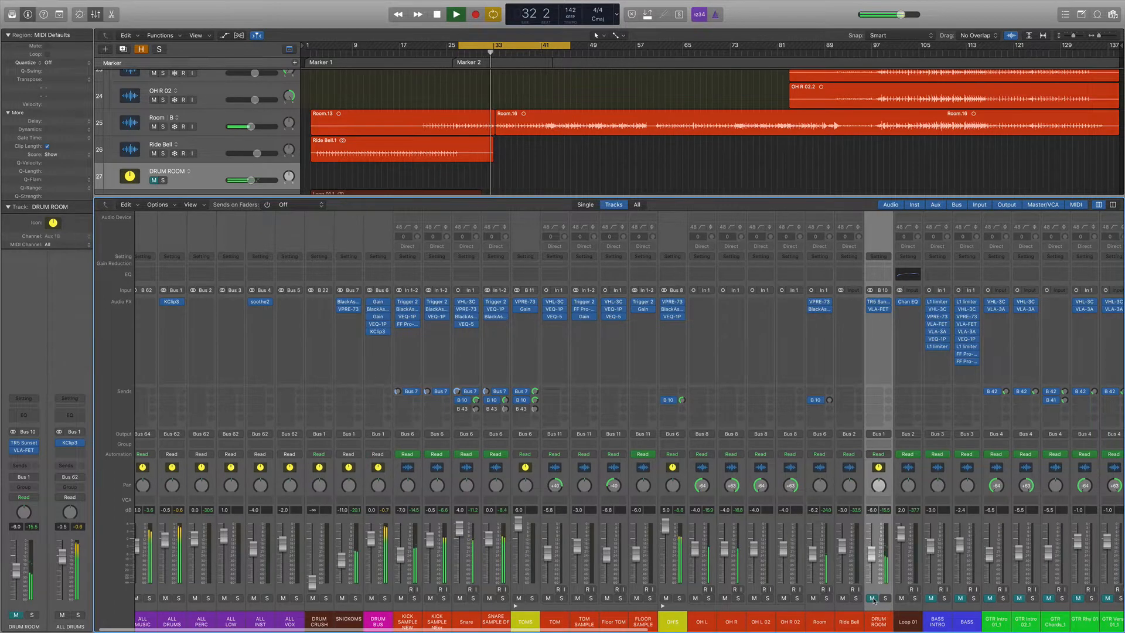
left_click(873, 600)
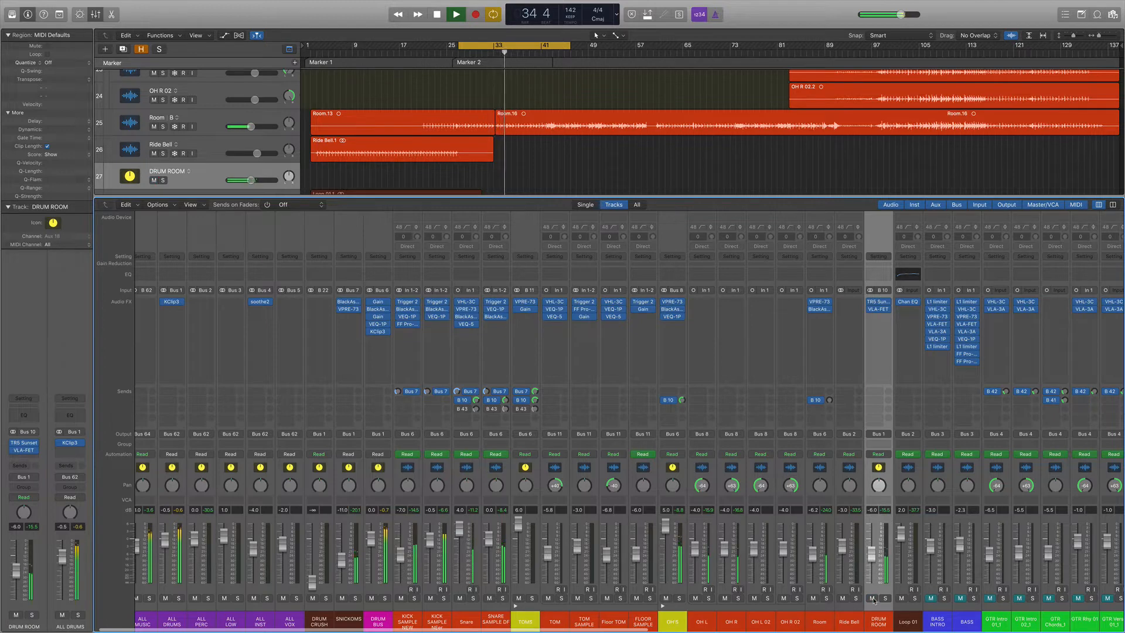
key("space")
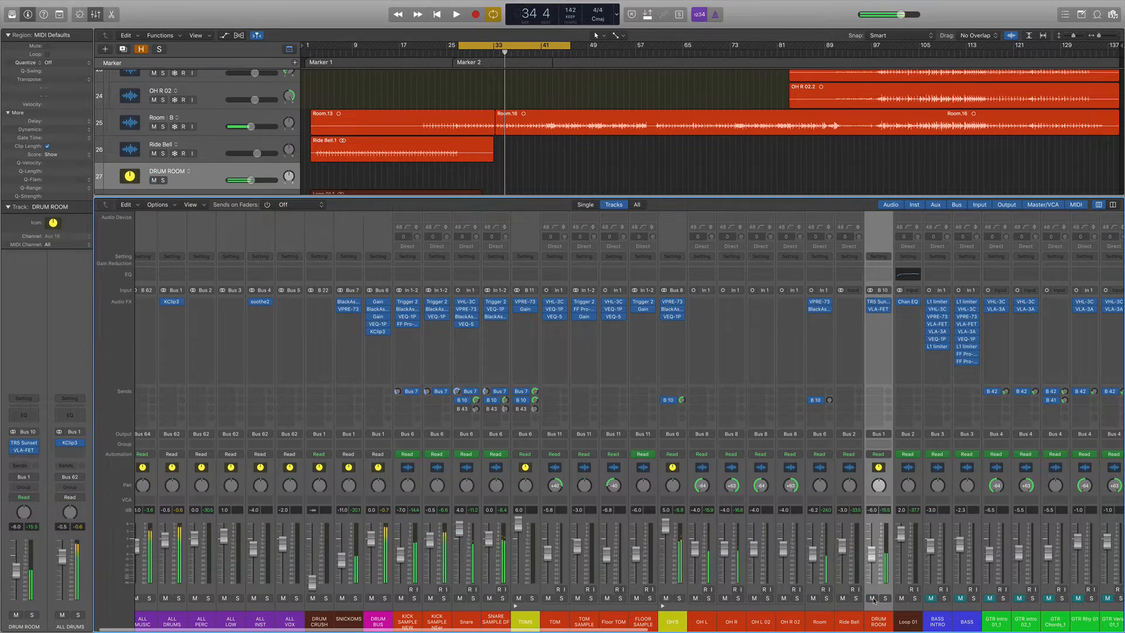
Step: Select the Snare, SNARE SAMPLE DF and TOMS channels, and open DRUM PLATE's RO-140 Plate Reverb clear of their sends
left_click(463, 471)
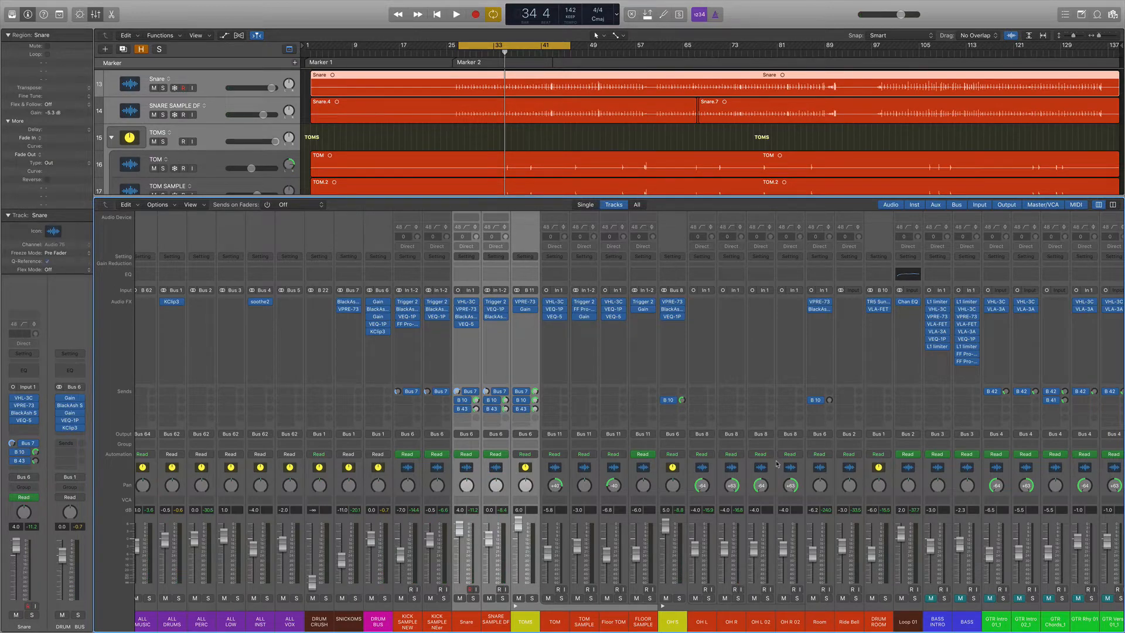
scroll(777, 464, "right", 10)
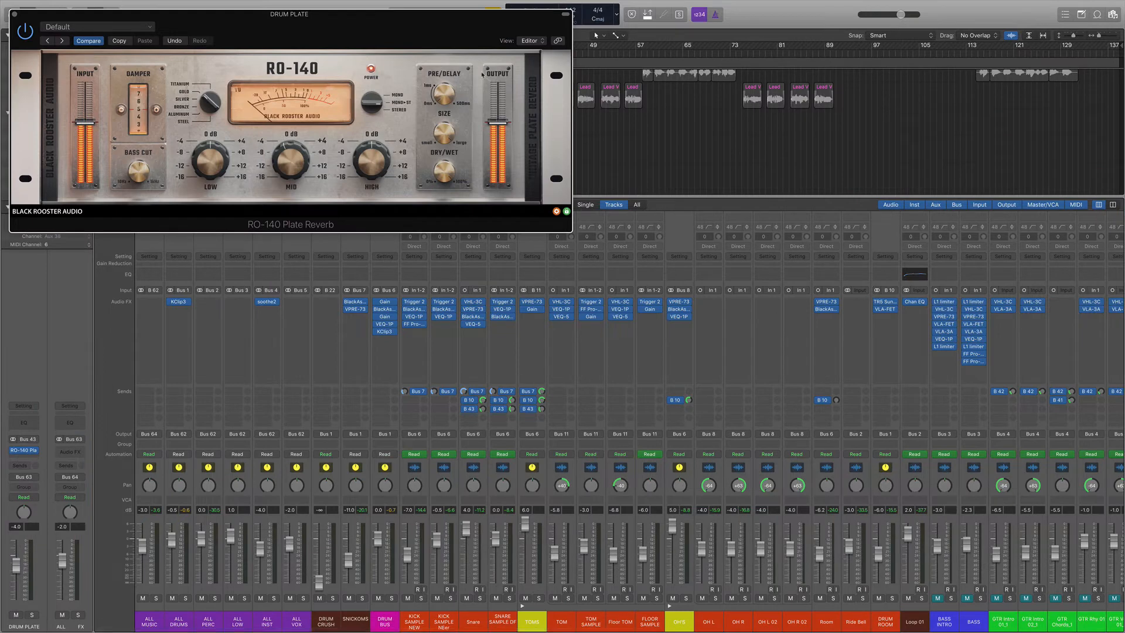
left_click_drag(397, 27, 857, 122)
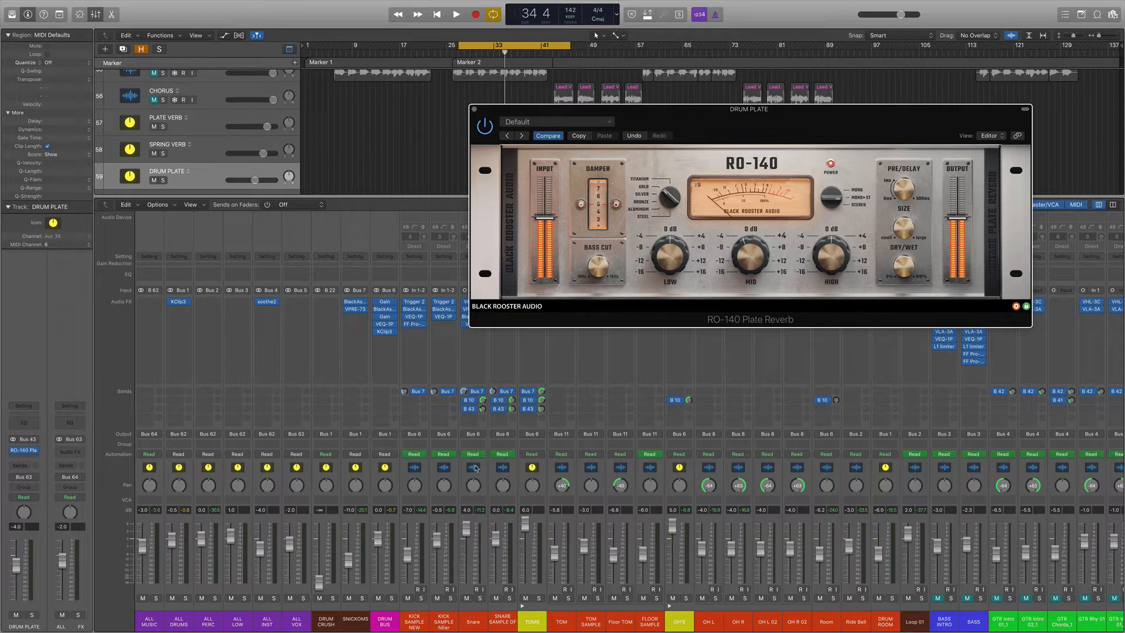
Step: Compare the drums in playback with the Bus 43 sends of Snare, SNARE SAMPLE DF and TOMS bypassed and active, with those channels selected
left_click(468, 408)
left_click(498, 408)
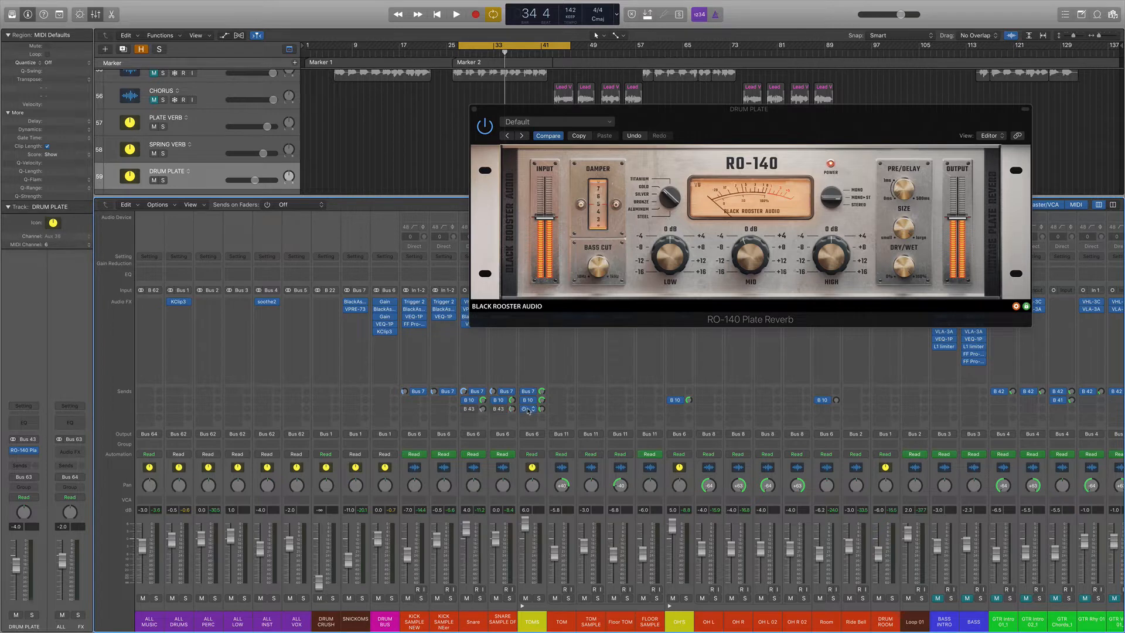
left_click(473, 467)
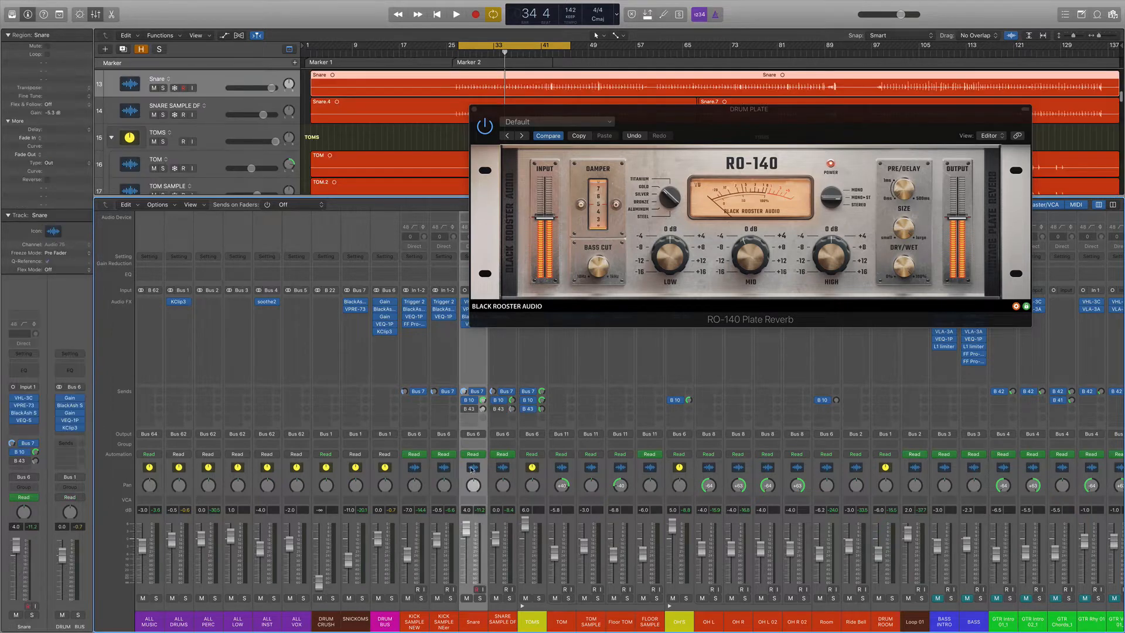
left_click(508, 472, "shift")
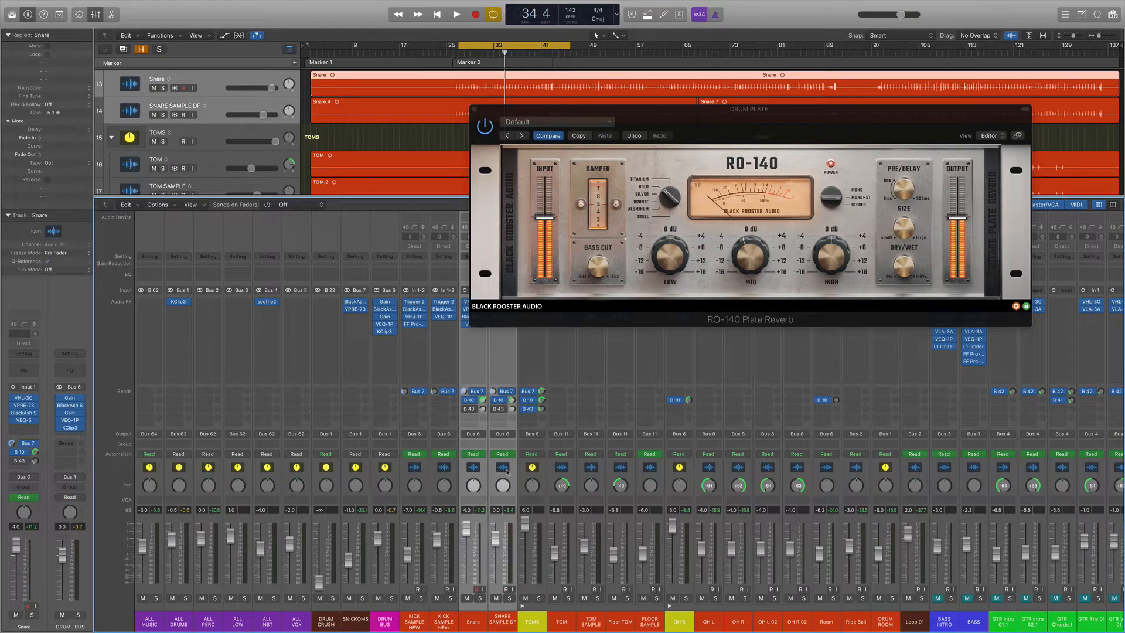
left_click(539, 468, "shift")
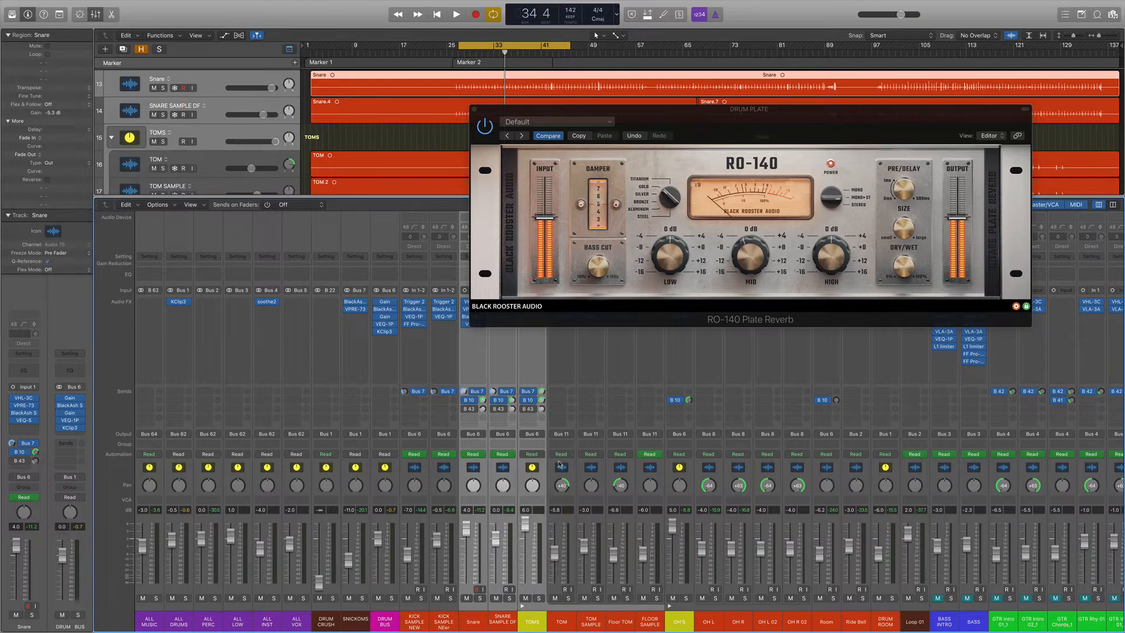
key("space")
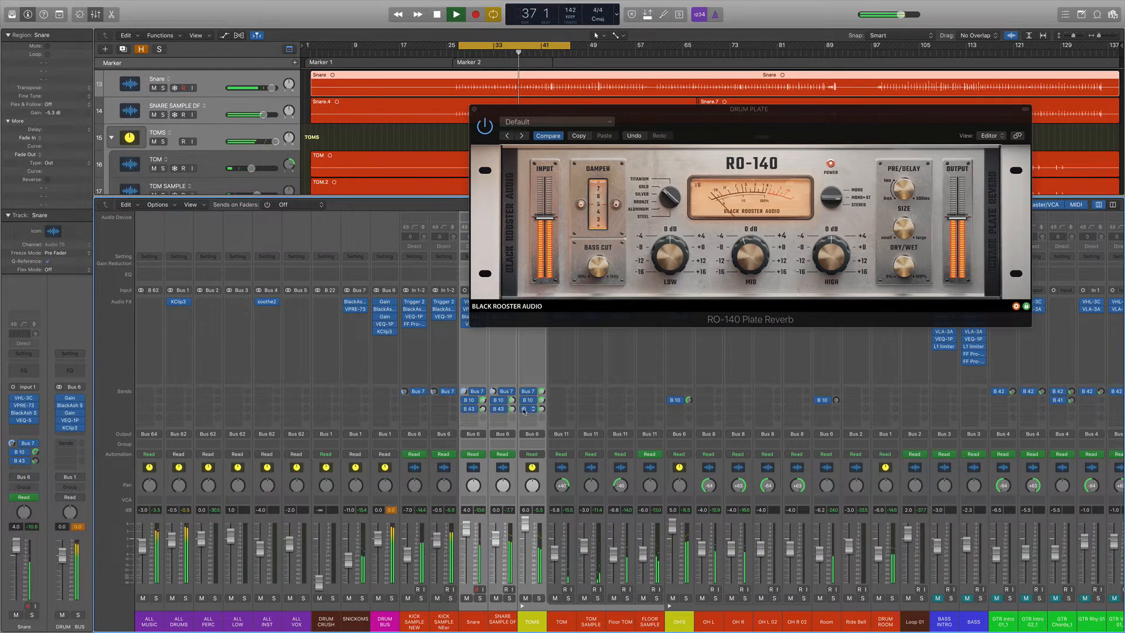
key("space")
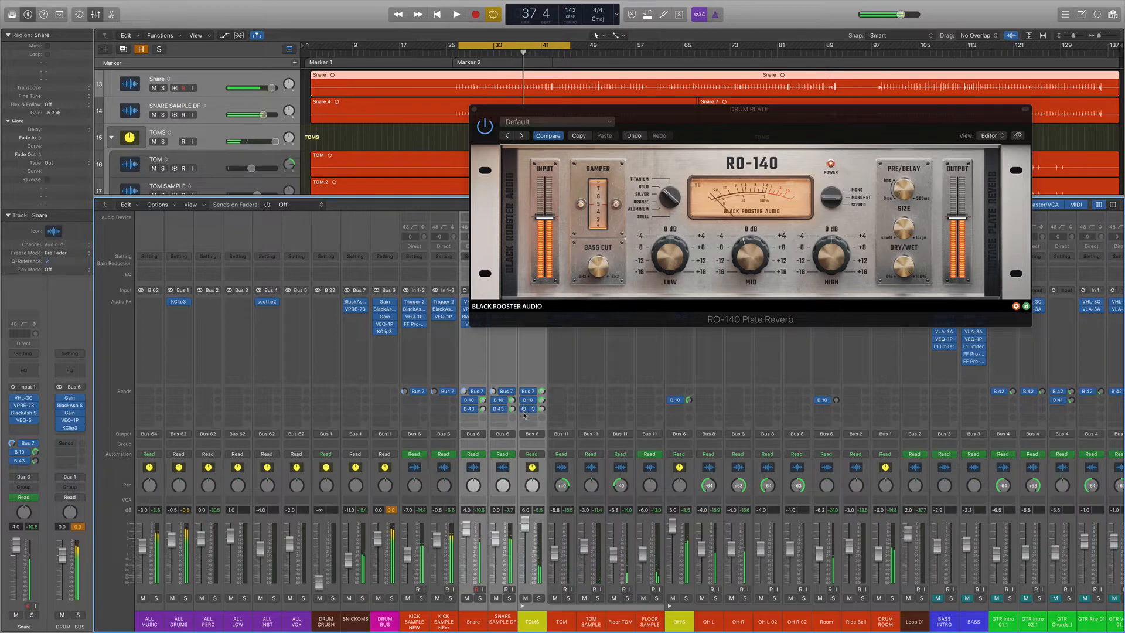
Step: Solo SNARE SAMPLE DF, play it to hear the RO-140 plate reverb from its Bus 43 send, stop, and clear the solo
left_click(507, 478)
left_click(510, 598)
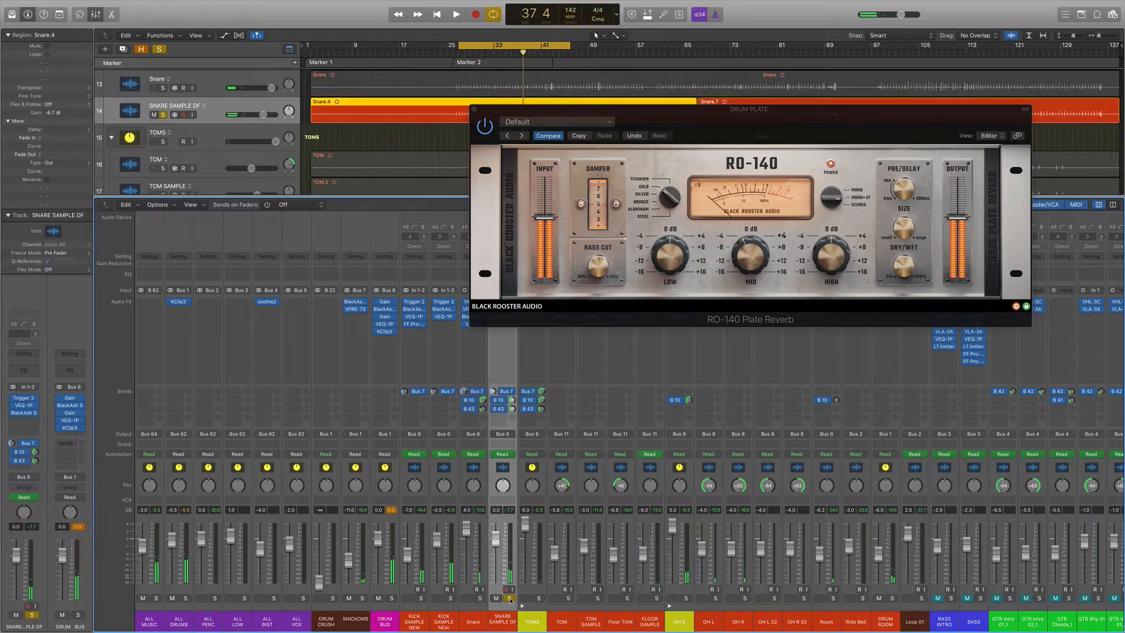
key("space")
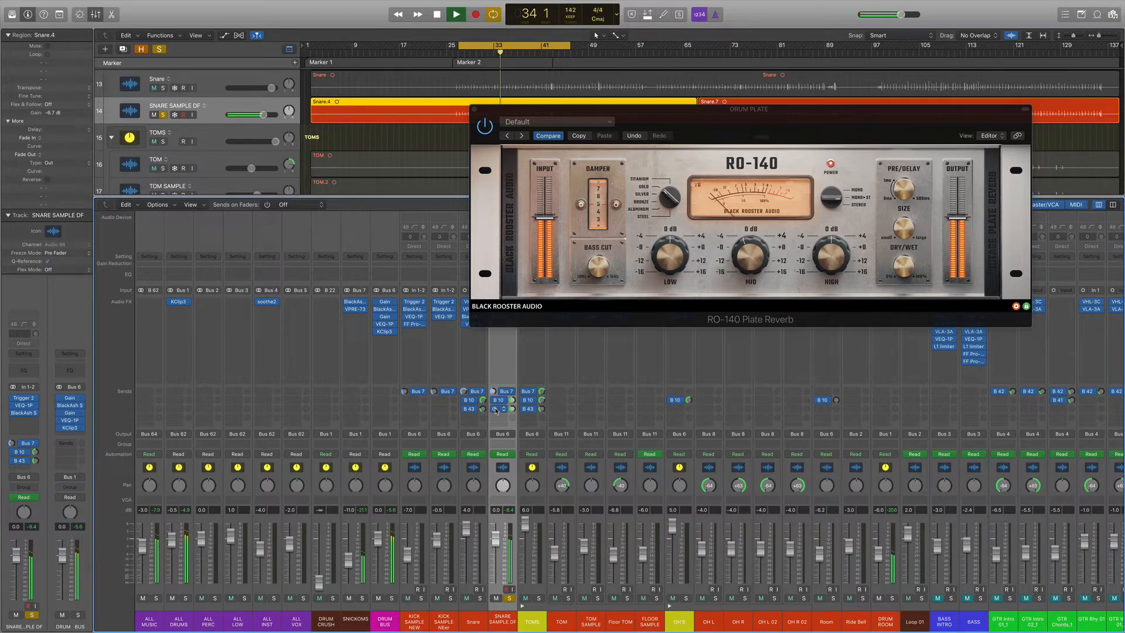
key("space")
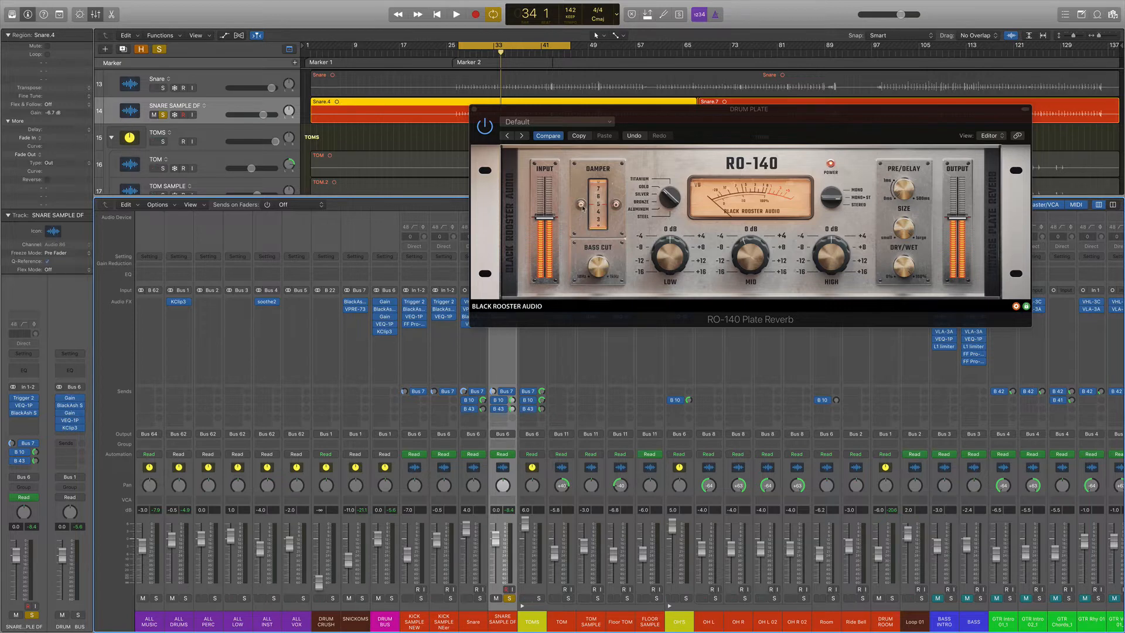
left_click(509, 598)
Step: Play the full drums briefly with the plate reverb active, stop, and close the RO-140 Plate Reverb window
key("space")
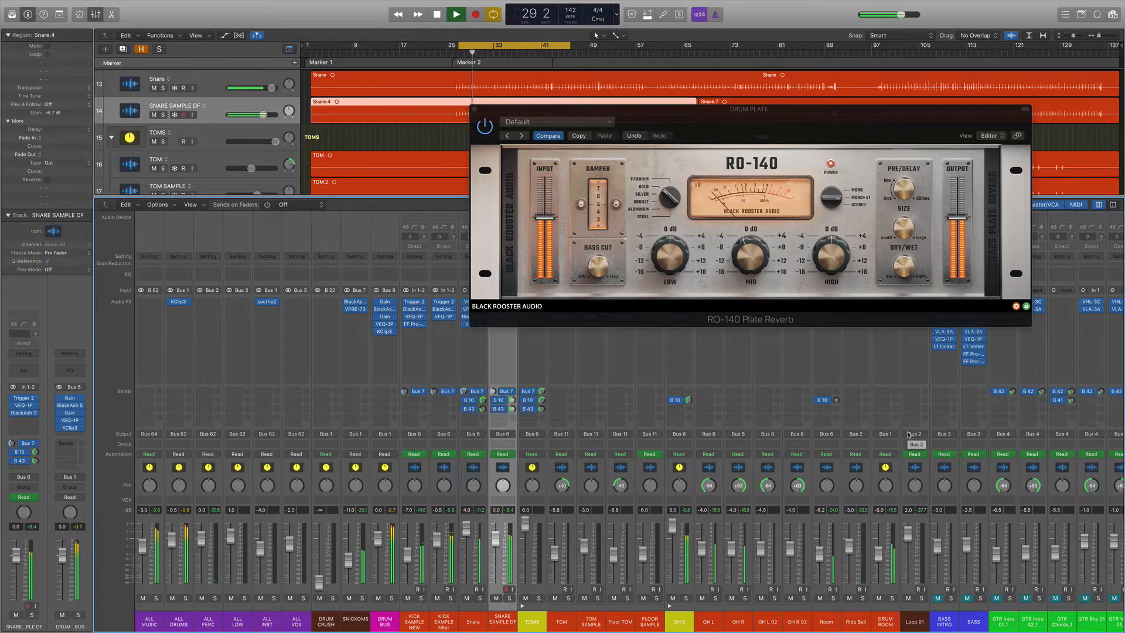
key("space")
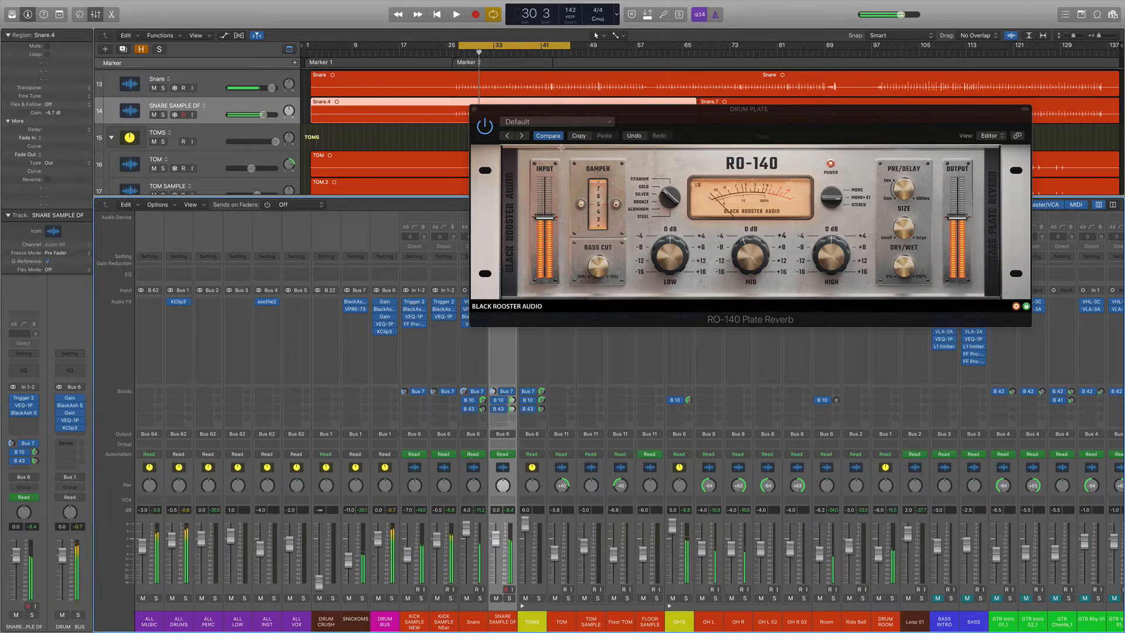
left_click(475, 110)
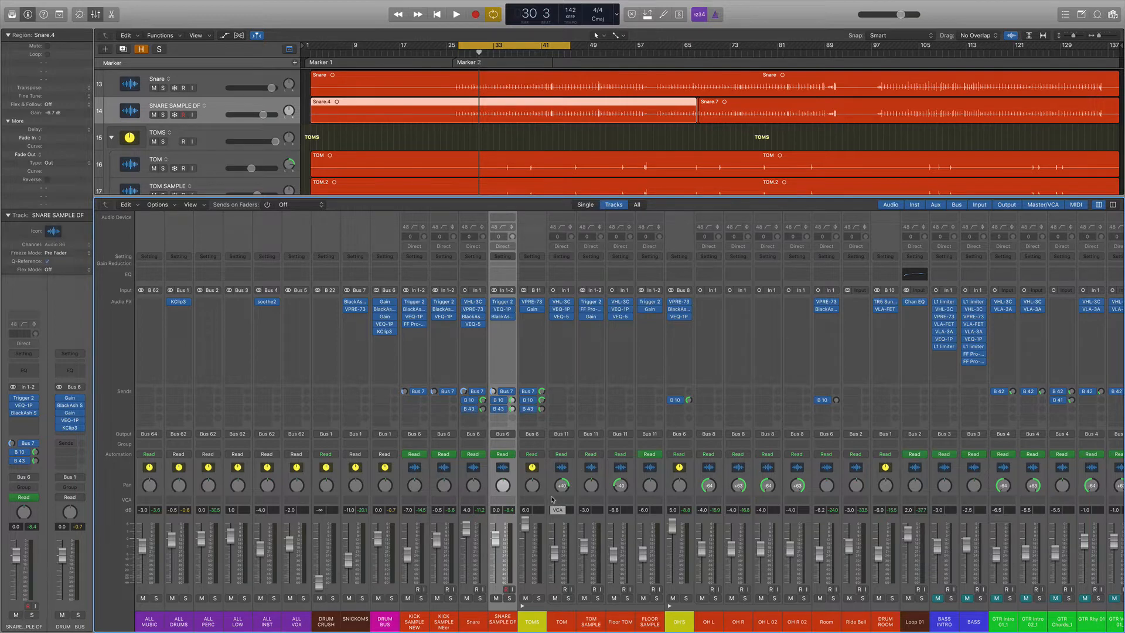
Step: Unmute the BASS INTRO and BASS channels during playback, select the BASS channel, and stop playback
scroll(924, 568, "right", 5)
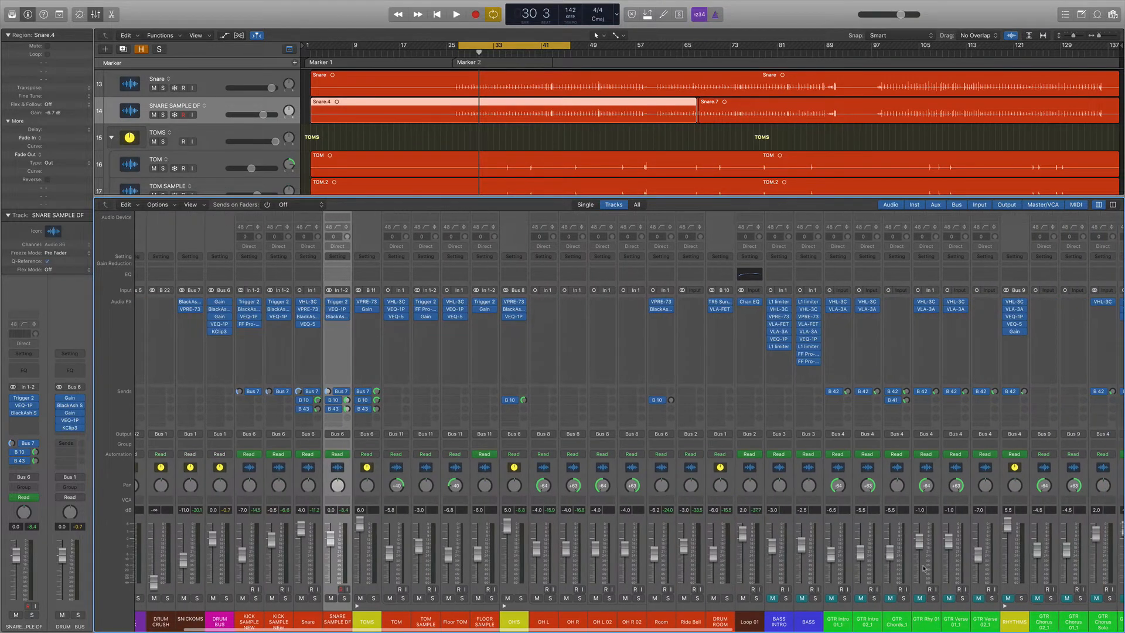
scroll(923, 568, "right", 1)
key("space")
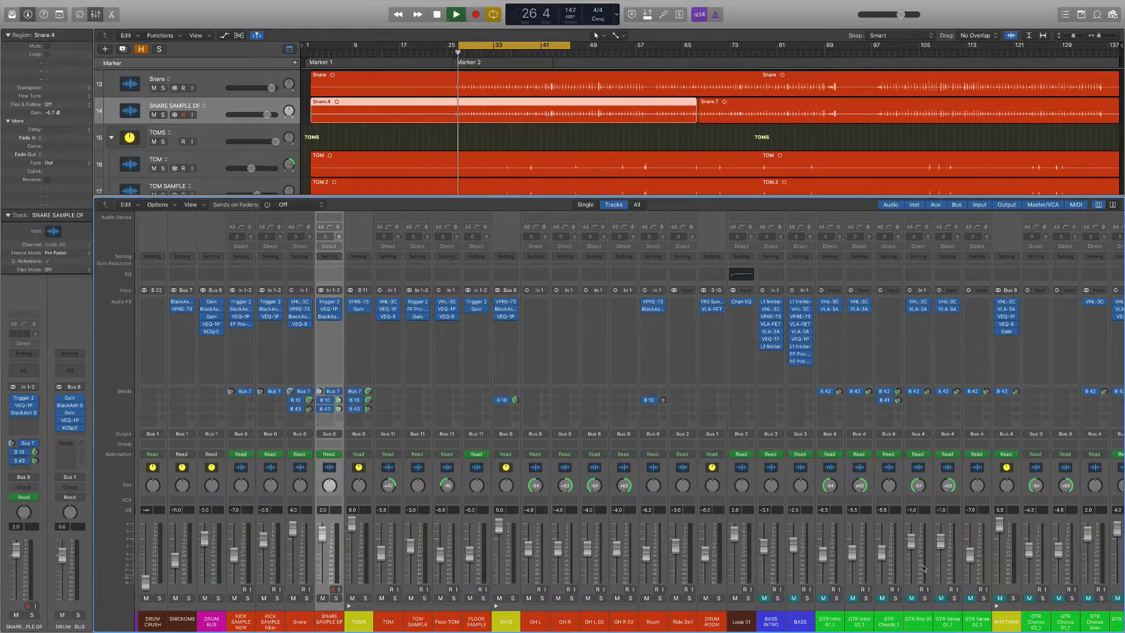
left_click_drag(765, 599, 797, 601)
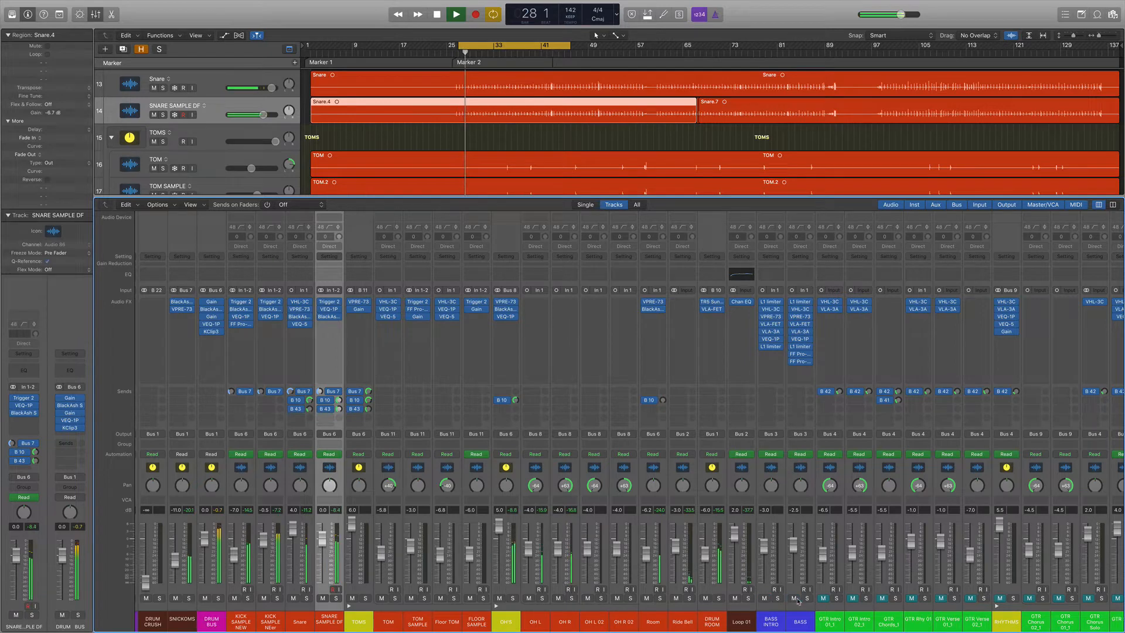
left_click(800, 467)
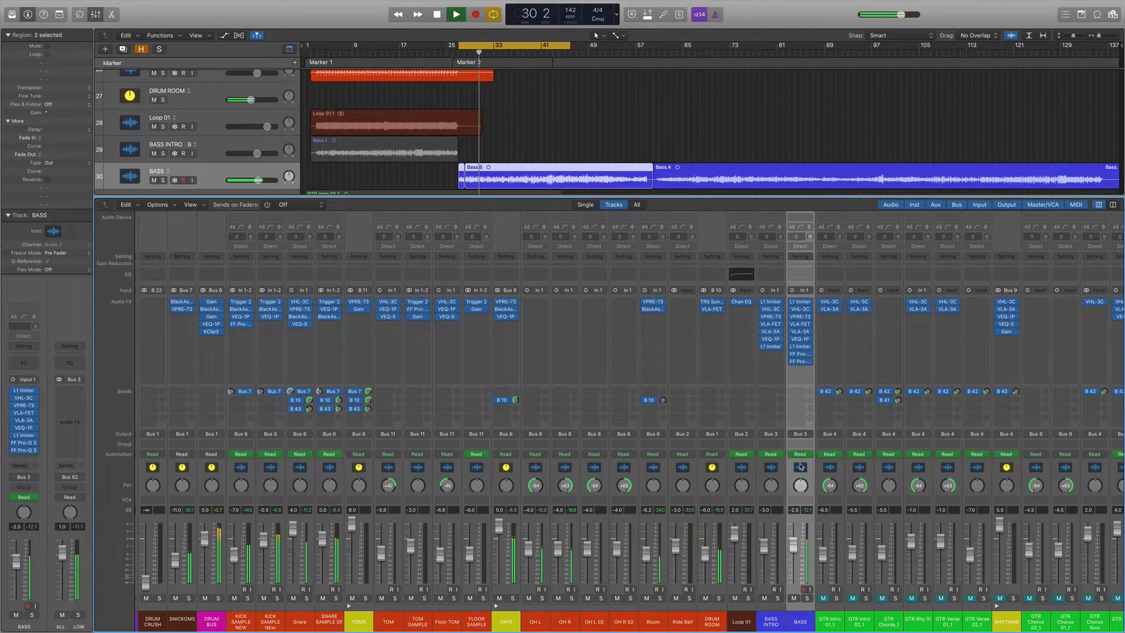
key("space")
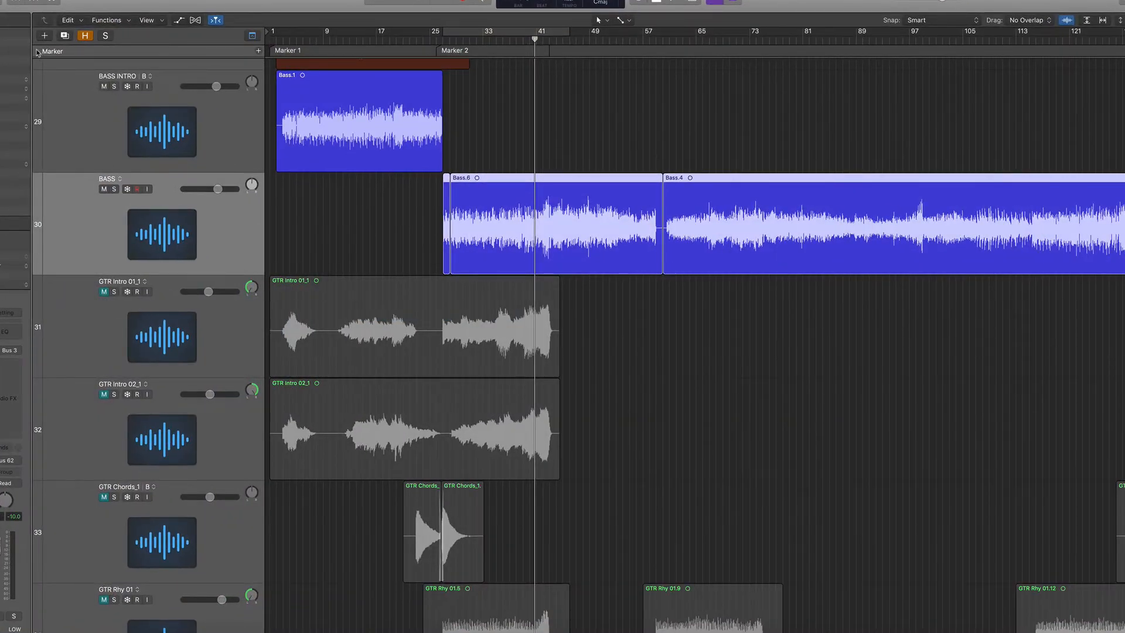
Step: Create one new audio track below BASS and import Bass.wav from the Audio Files folder at its start
left_click(45, 36)
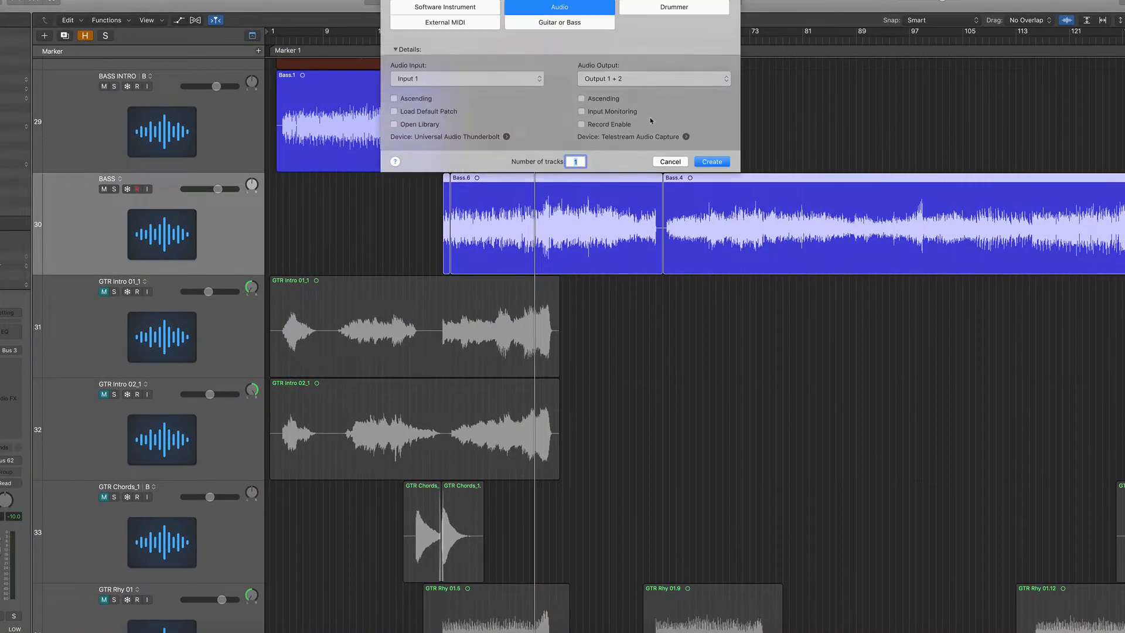
left_click(712, 162)
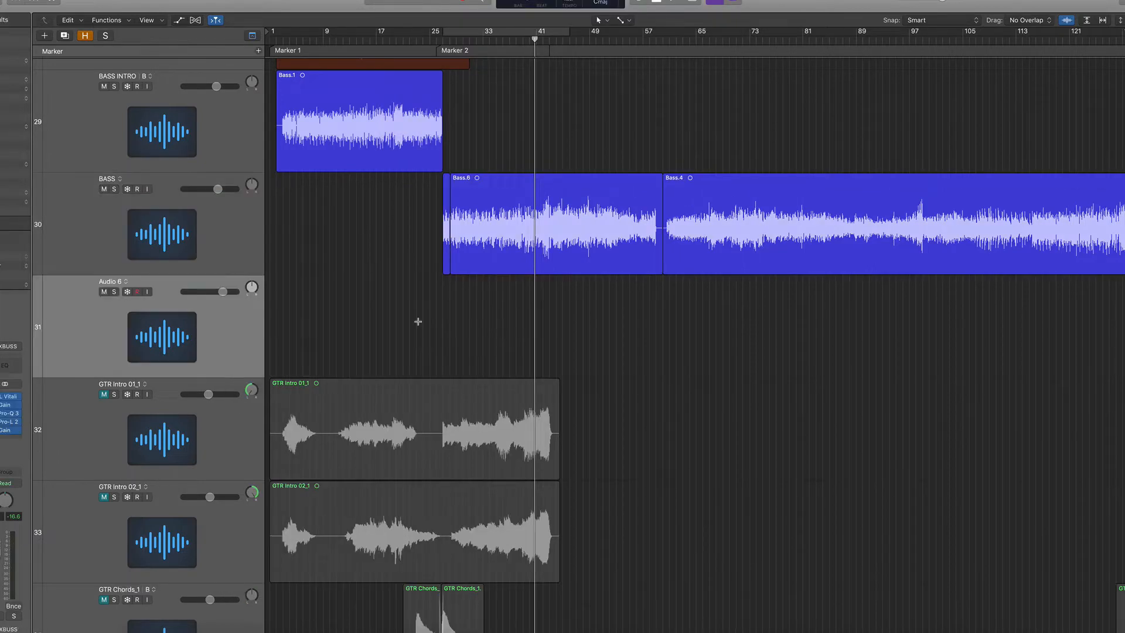
left_click(146, 628)
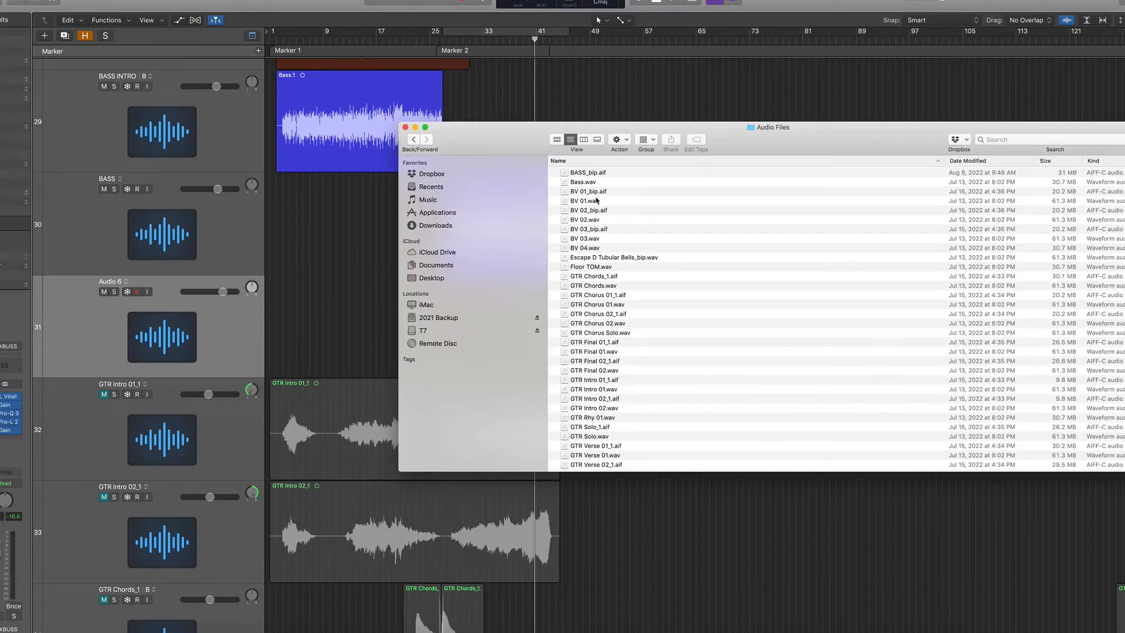
left_click_drag(594, 186, 265, 318)
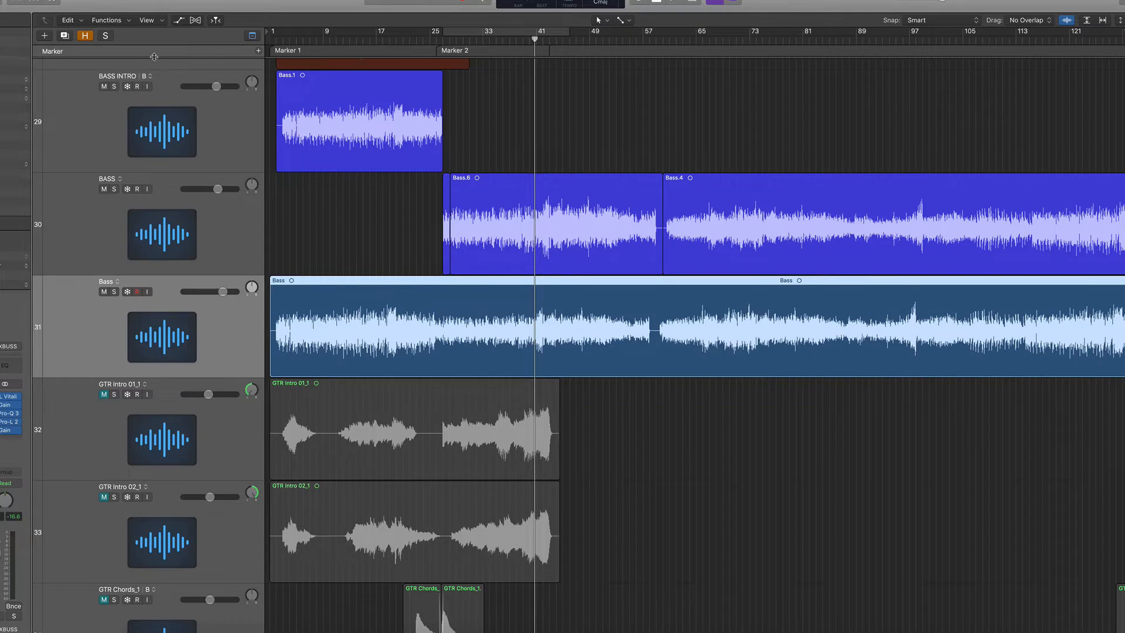
Step: Mute the BASS INTRO and BASS tracks, and play the imported Bass track soloed from shortly before Marker 2
left_click(104, 87)
left_click(103, 189)
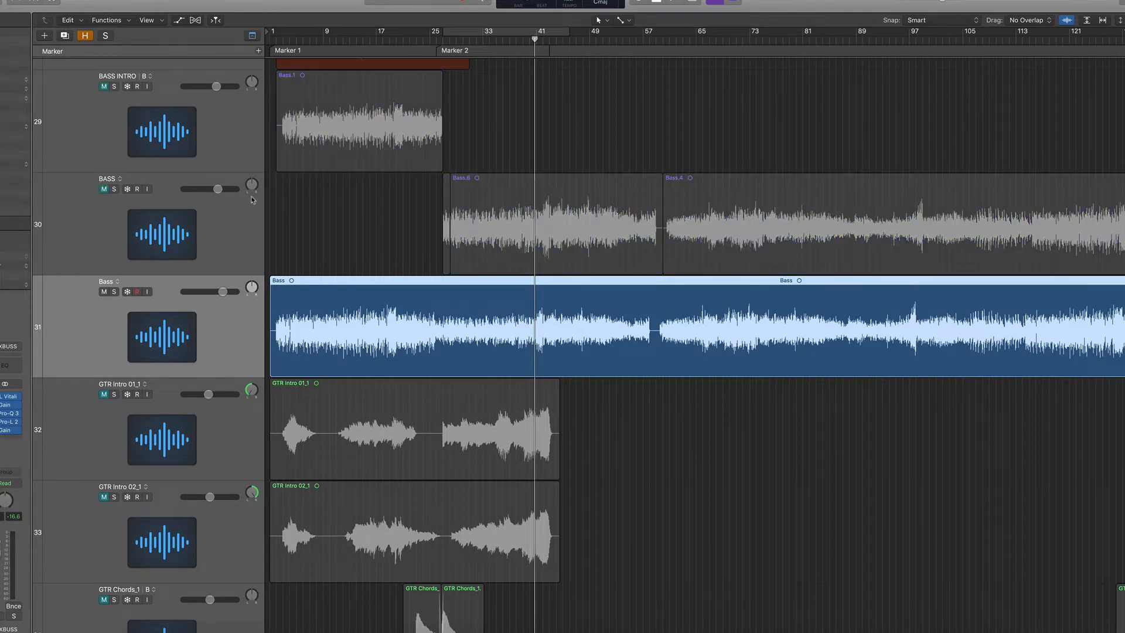
scroll(351, 215, "down", 4)
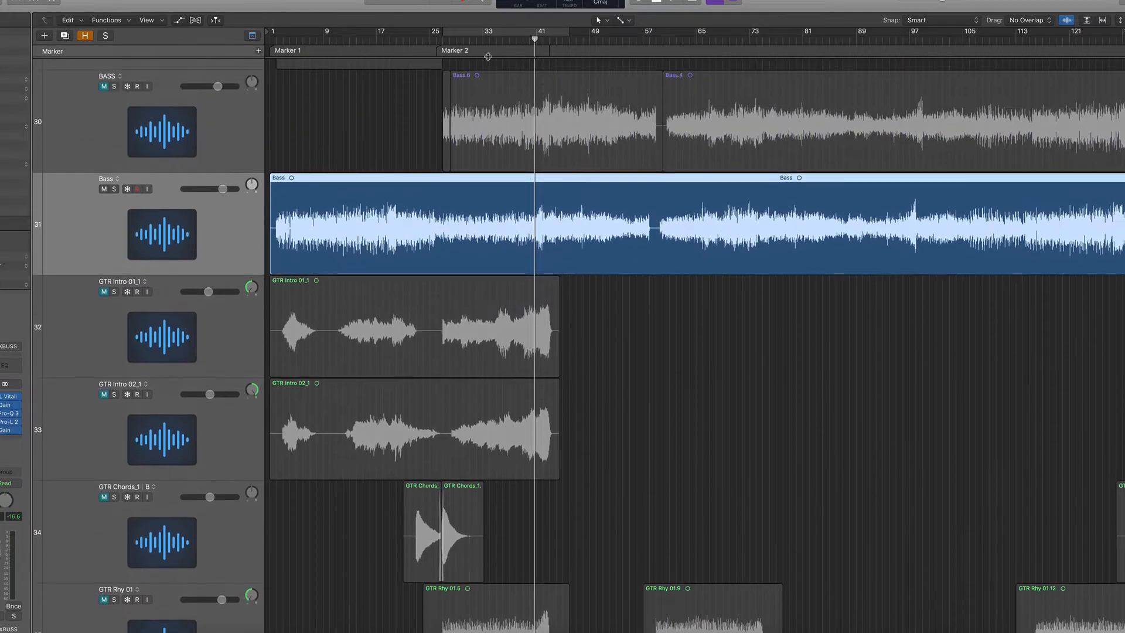
left_click(423, 40)
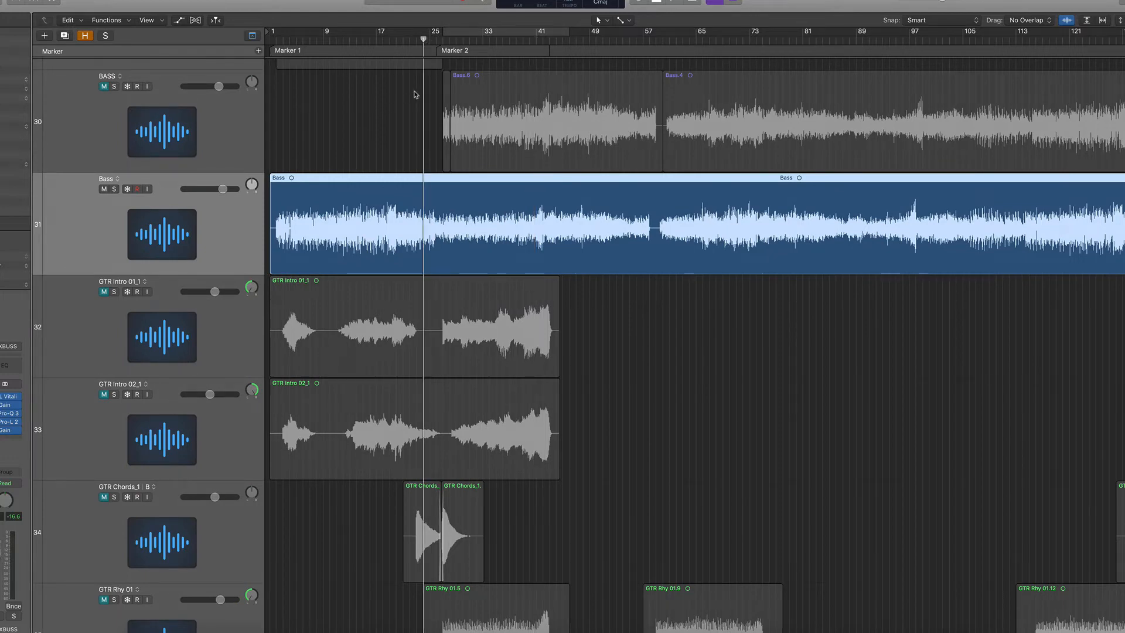
key("space")
left_click(115, 189)
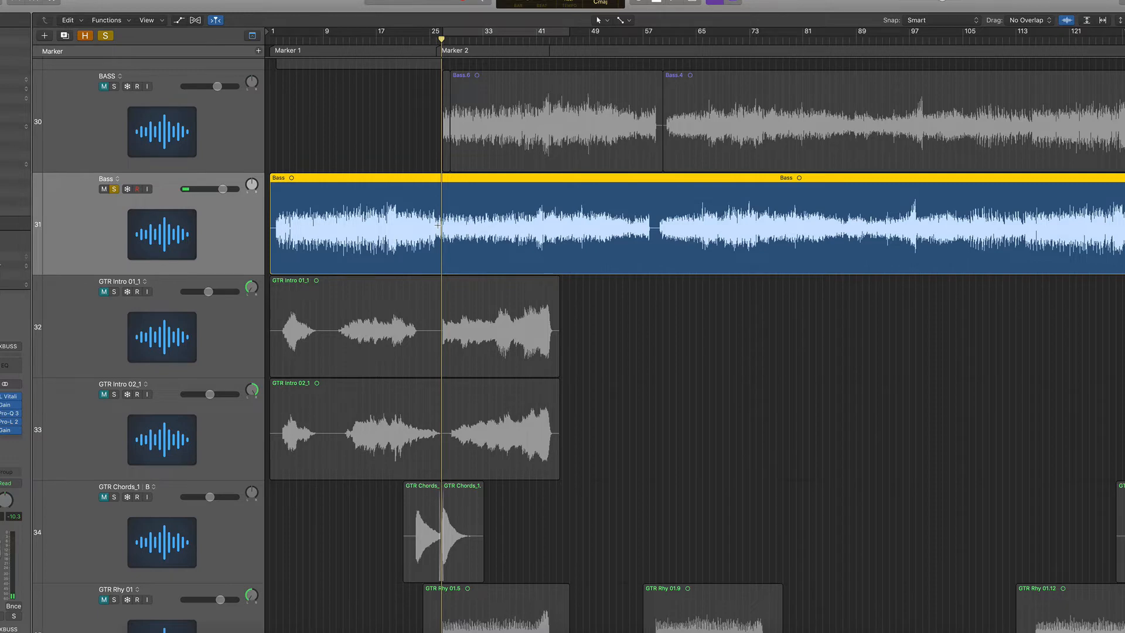
Step: Split the imported Bass region at about bars 25 and 58, and select its middle section
key("super+Down")
key("super+Down")
key("super+Down")
key("super+Down")
key("super+Down")
key("super+Down")
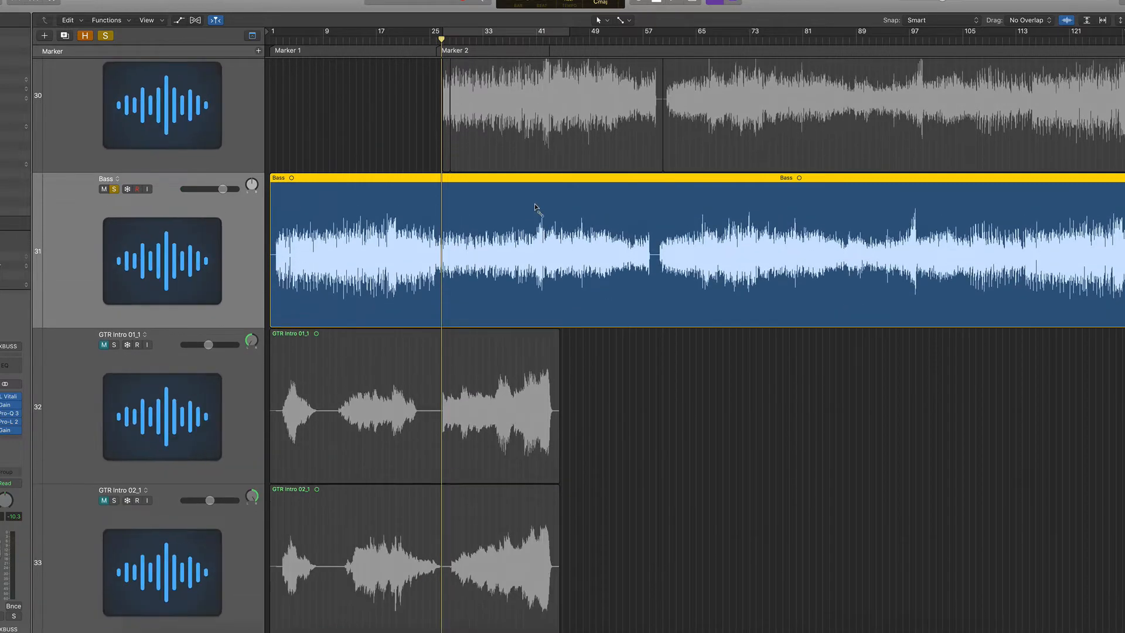
scroll(535, 207, "down", 1)
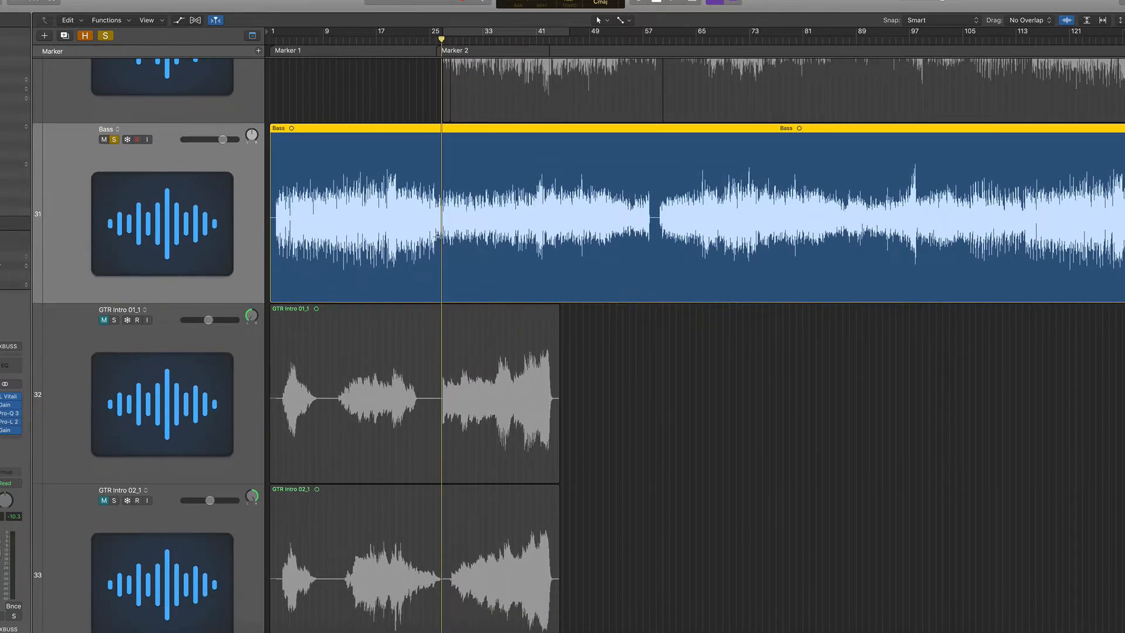
left_click_drag(437, 235, 654, 222)
left_click(574, 171)
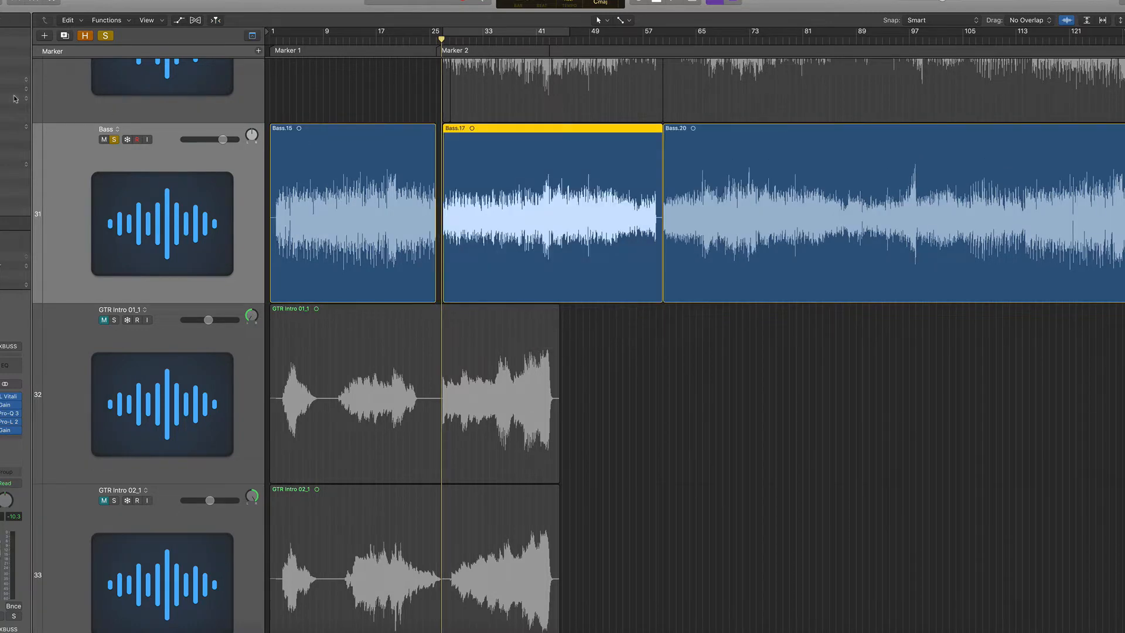
Step: Undo the last move of the split Bass regions, and try a higher region gain on the middle section before undoing it
key("super+z")
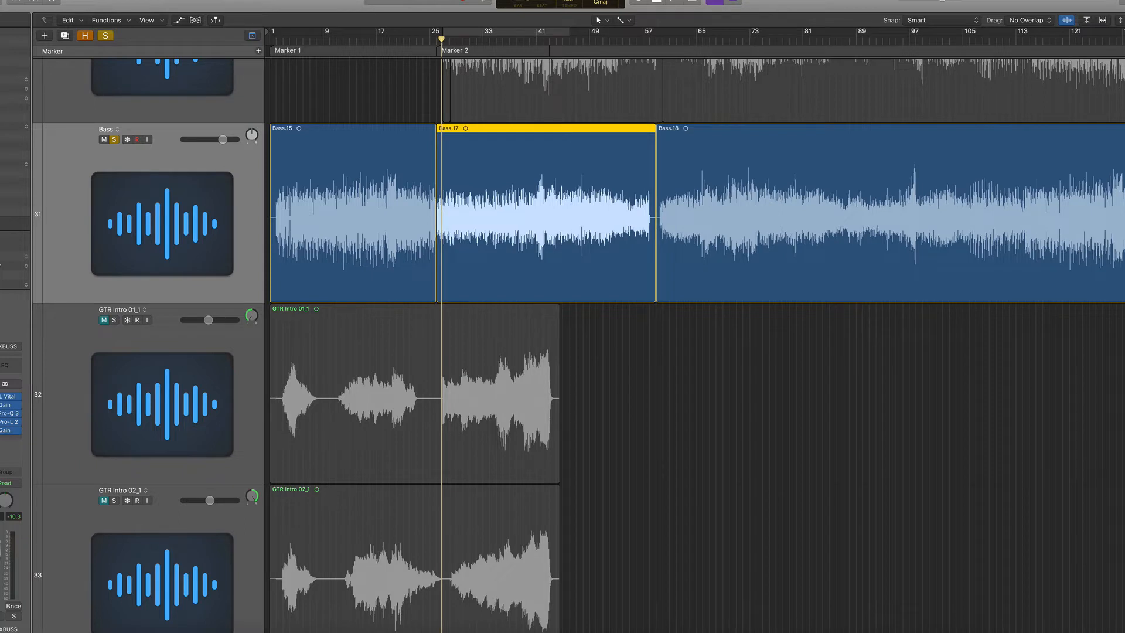
left_click_drag(2, 136, 2, 123)
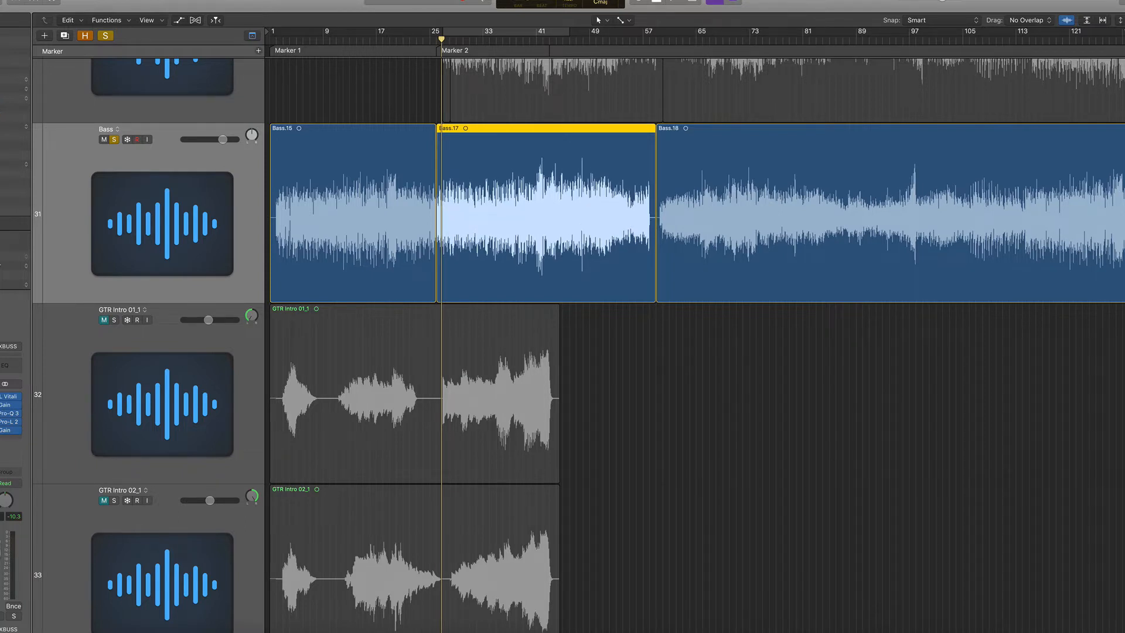
key("super+z")
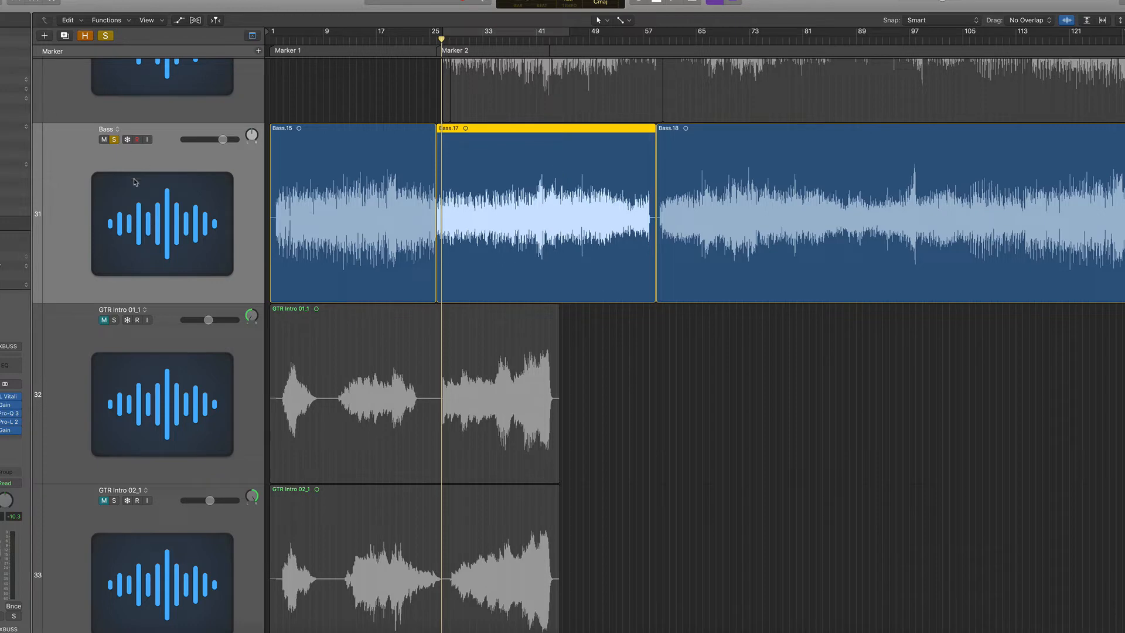
Step: Clear the solo on the imported Bass track, and unmute the original BASS INTRO and BASS tracks
left_click(115, 140)
scroll(202, 284, "up", 5)
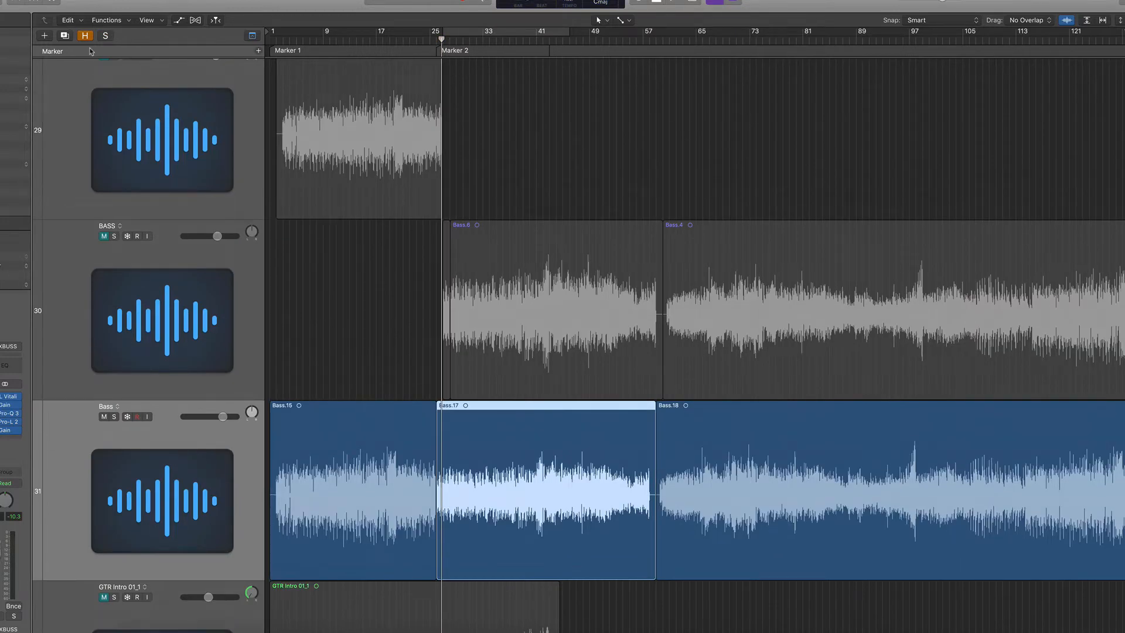
scroll(122, 133, "up", 1)
left_click(104, 67)
left_click(103, 248)
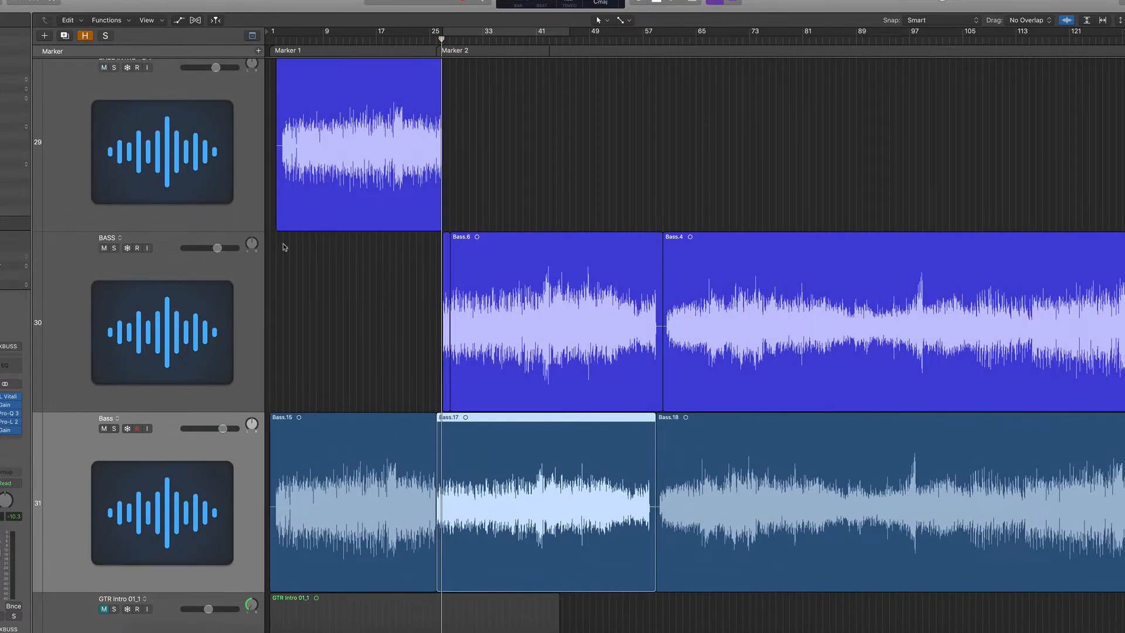
Step: Solo BASS INTRO and BASS, and play part of the intro and the transition into the BASS track at Marker 2
left_click(113, 67)
left_click(113, 248)
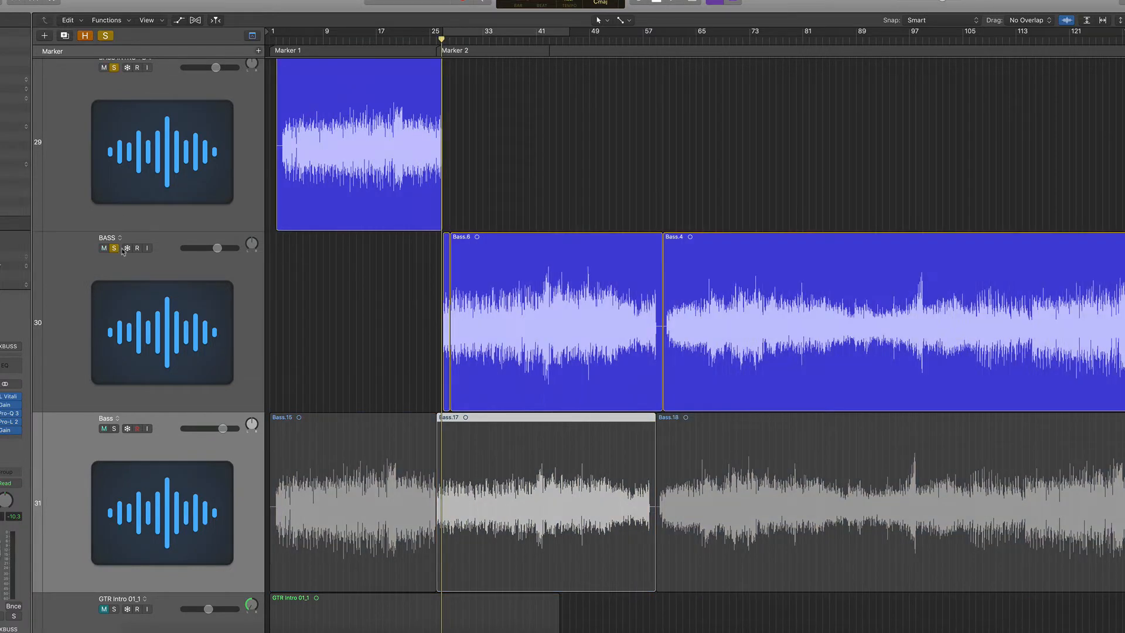
left_click(362, 39)
key("space")
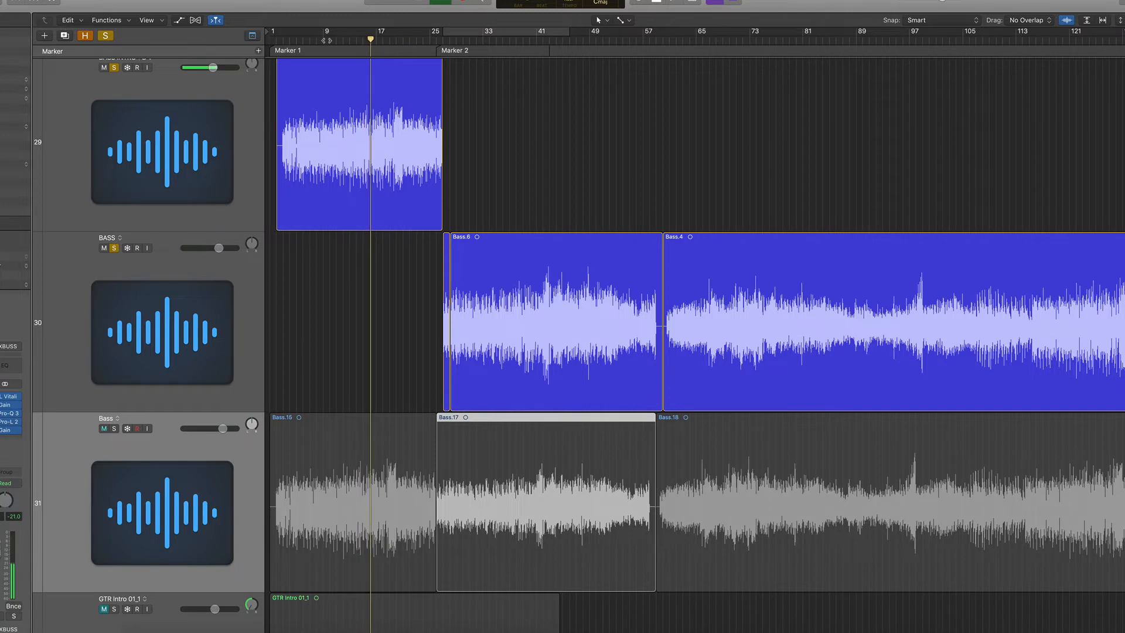
left_click(434, 39)
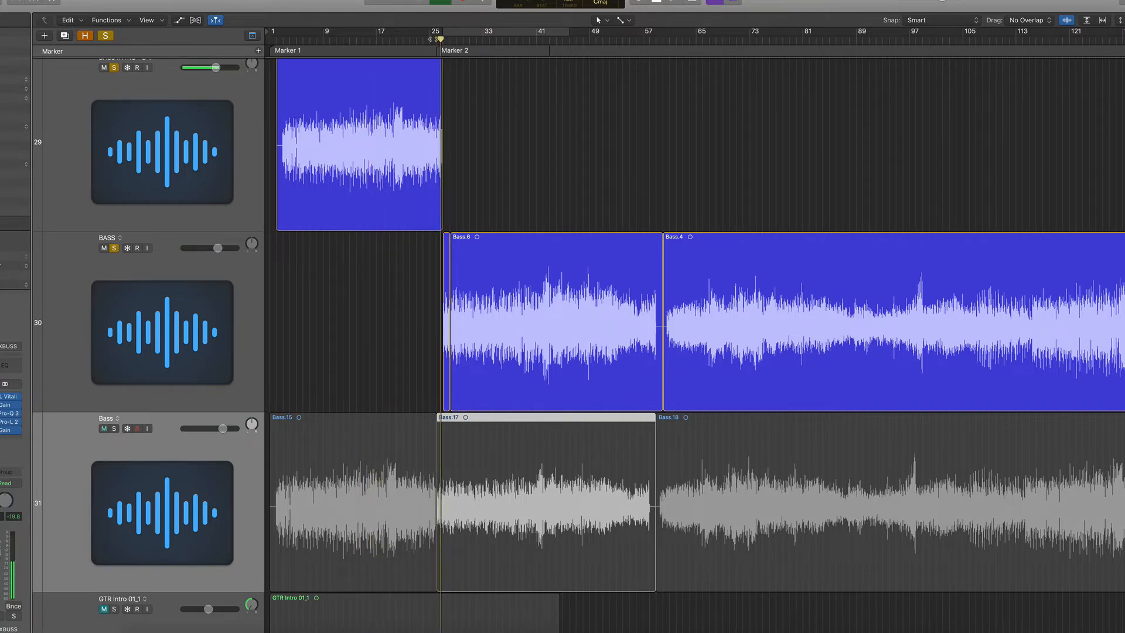
key("alt+apostrophe")
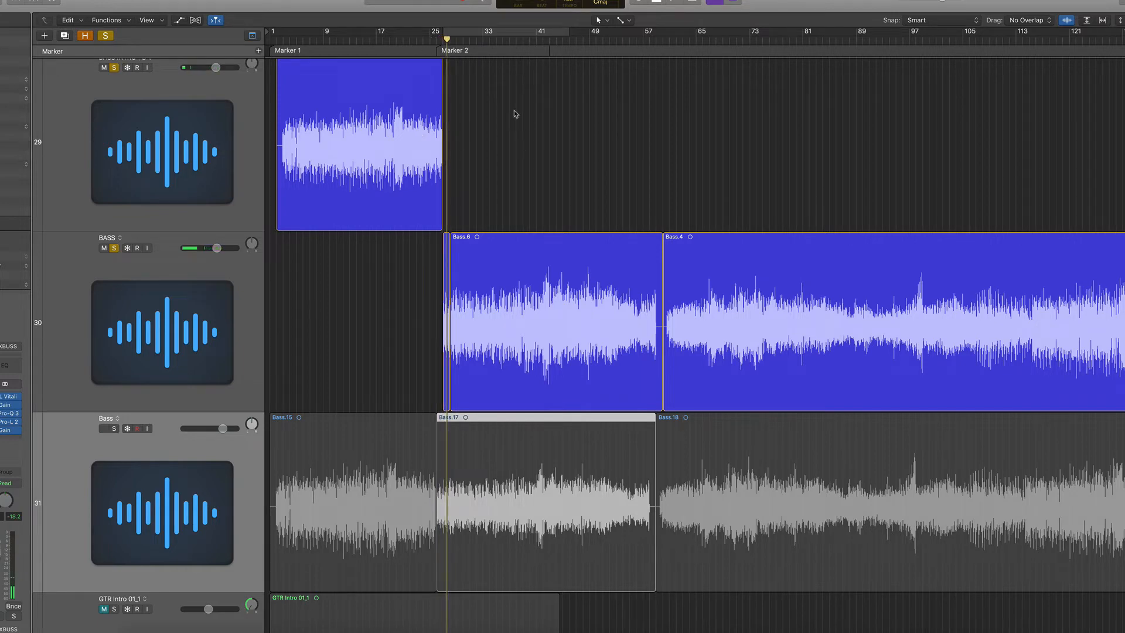
Step: Raise the region gain of the imported Bass track's middle section, using the BASS track's Bass.6 region as the reference
key("super+Up")
key("super+Up")
key("super+Up")
key("super+Up")
key("super+Up")
key("super+Up")
key("super+Up")
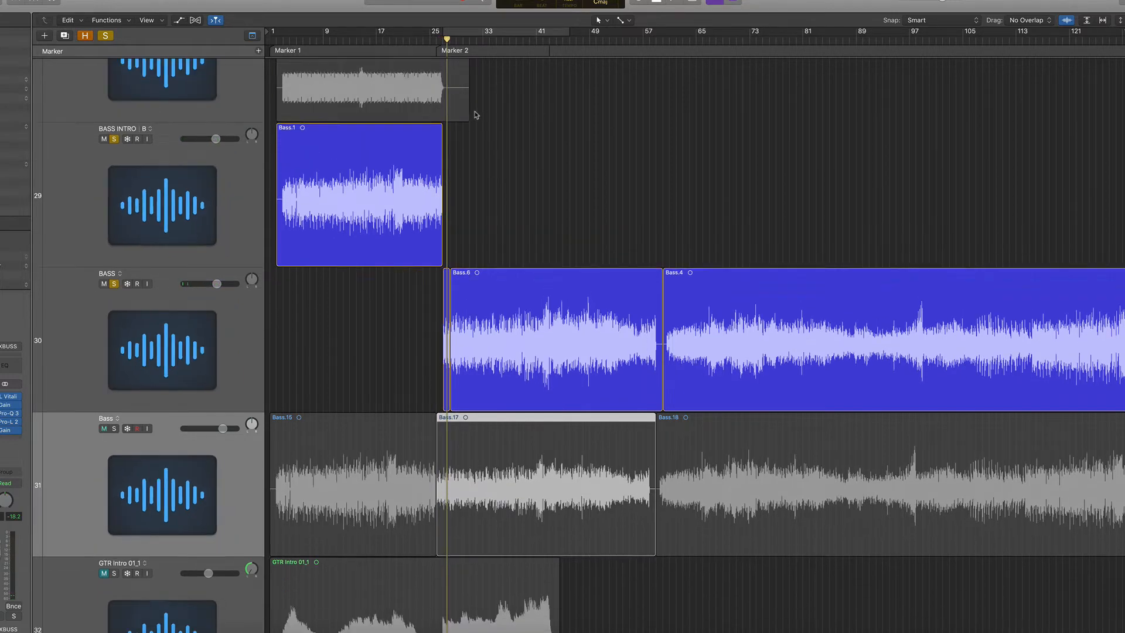
left_click(419, 302)
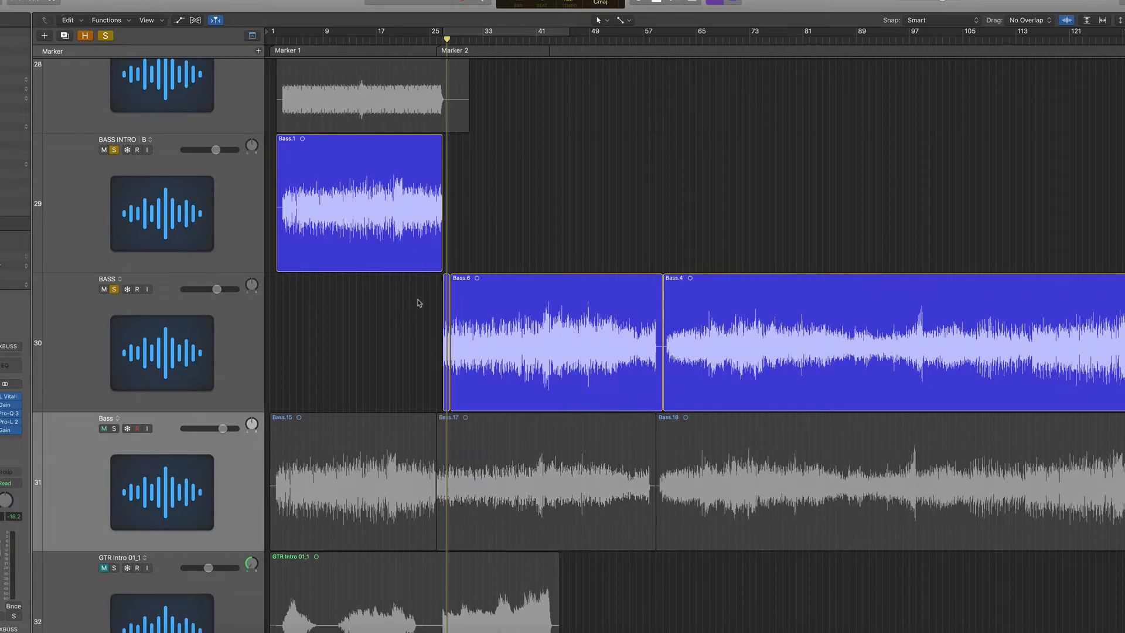
left_click(553, 302)
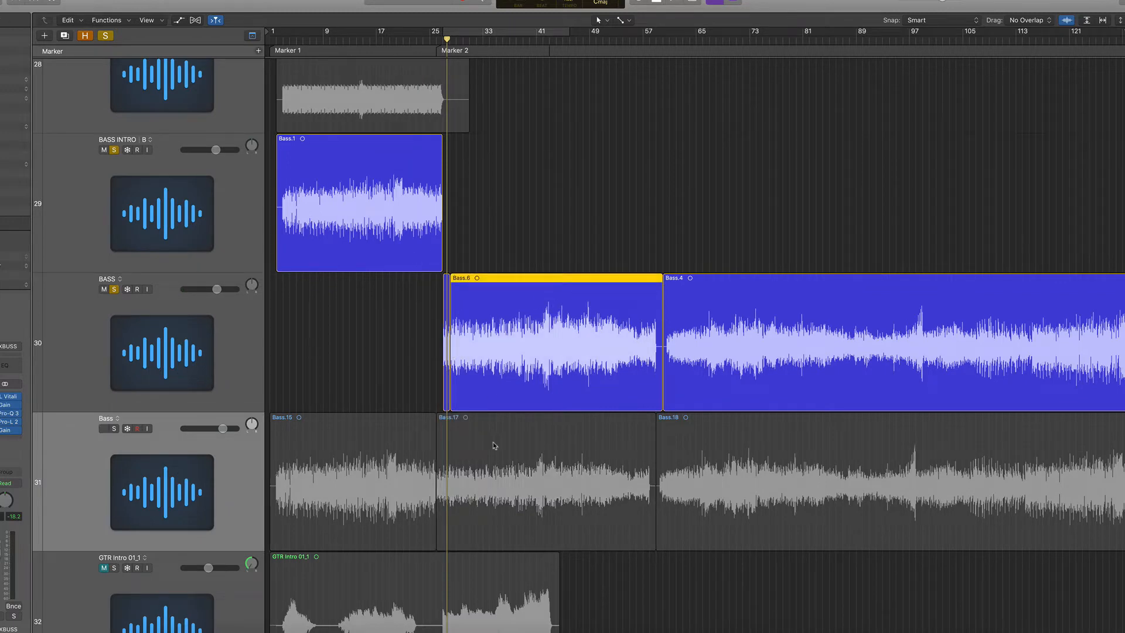
left_click(519, 446)
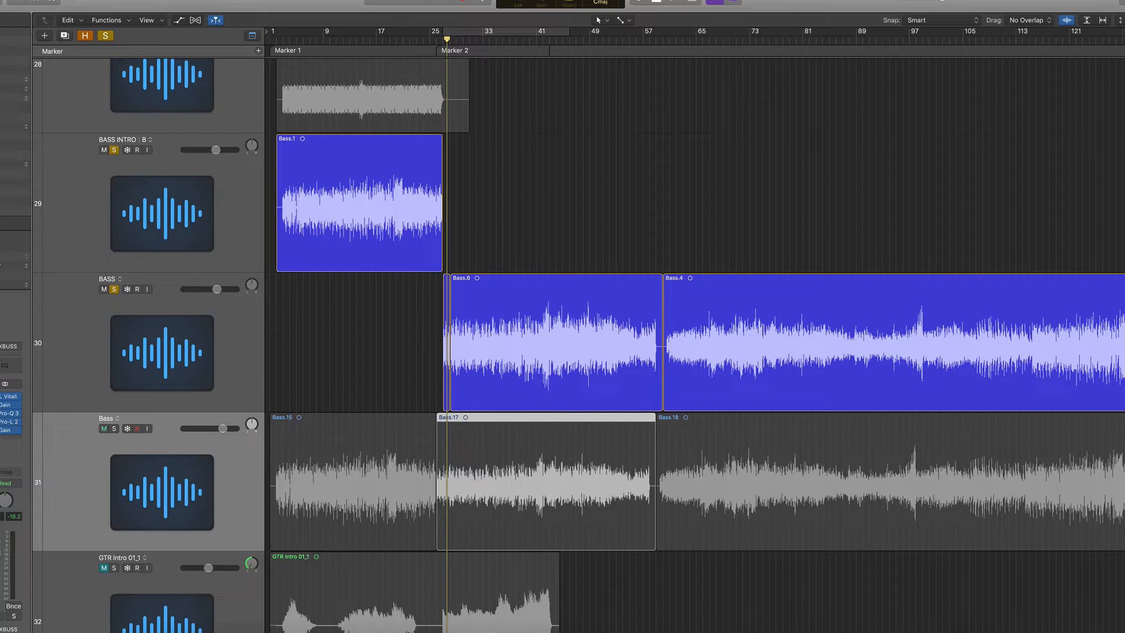
mouse_move(2, 107)
left_mouse_down()
mouse_move(2, 90)
mouse_move(2, 110)
left_mouse_up()
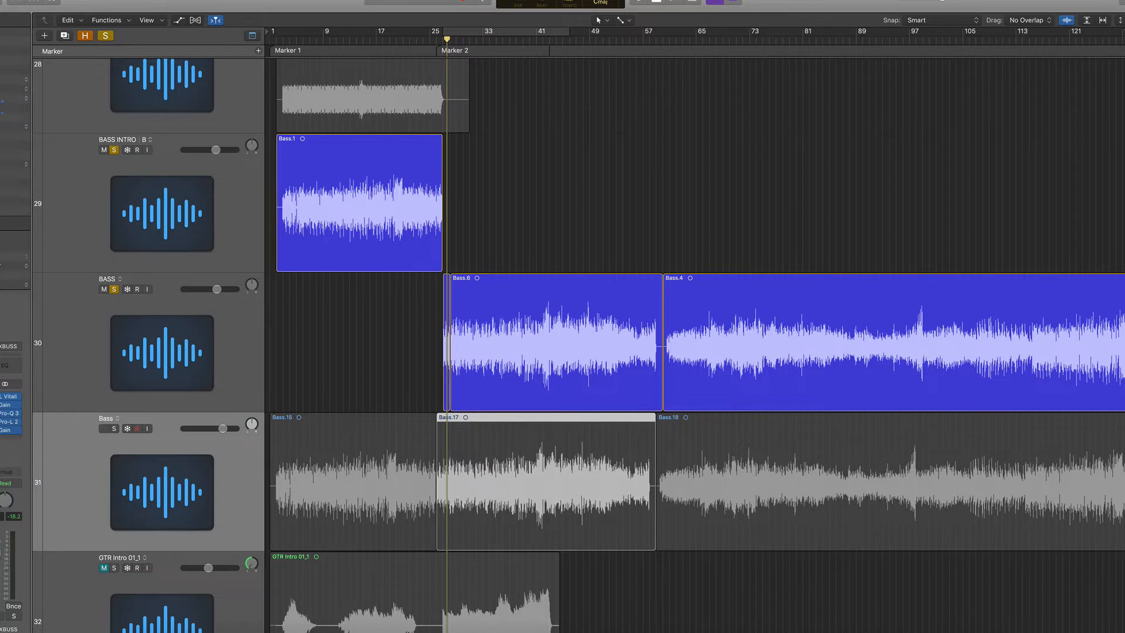
Step: Clear the solos on BASS INTRO and BASS, and delete the imported Bass track with its regions
left_click(114, 150)
left_click(114, 290)
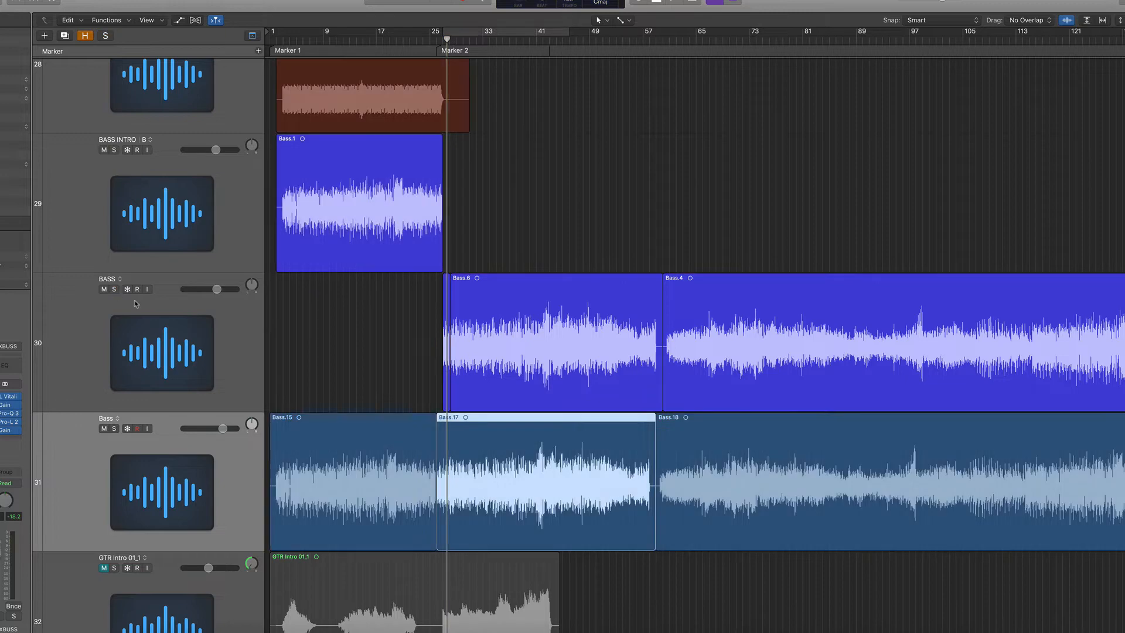
left_click(244, 473)
key("Delete")
key("Delete")
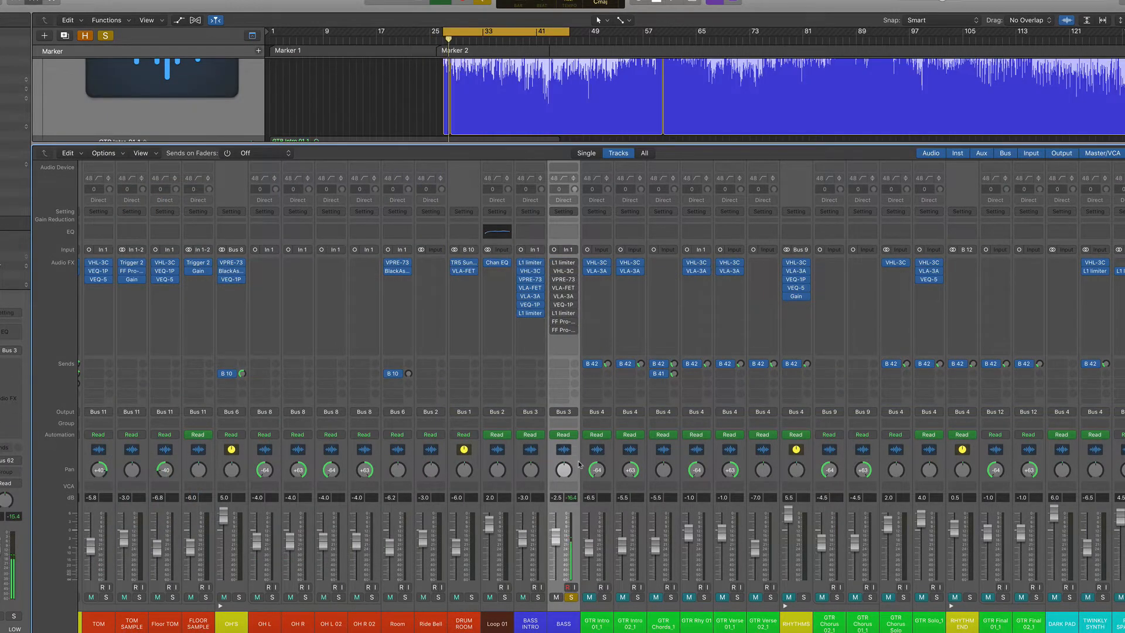
Step: Reactivate all the bypassed plug-ins on the soloed BASS channel in the mixer during playback
key("x")
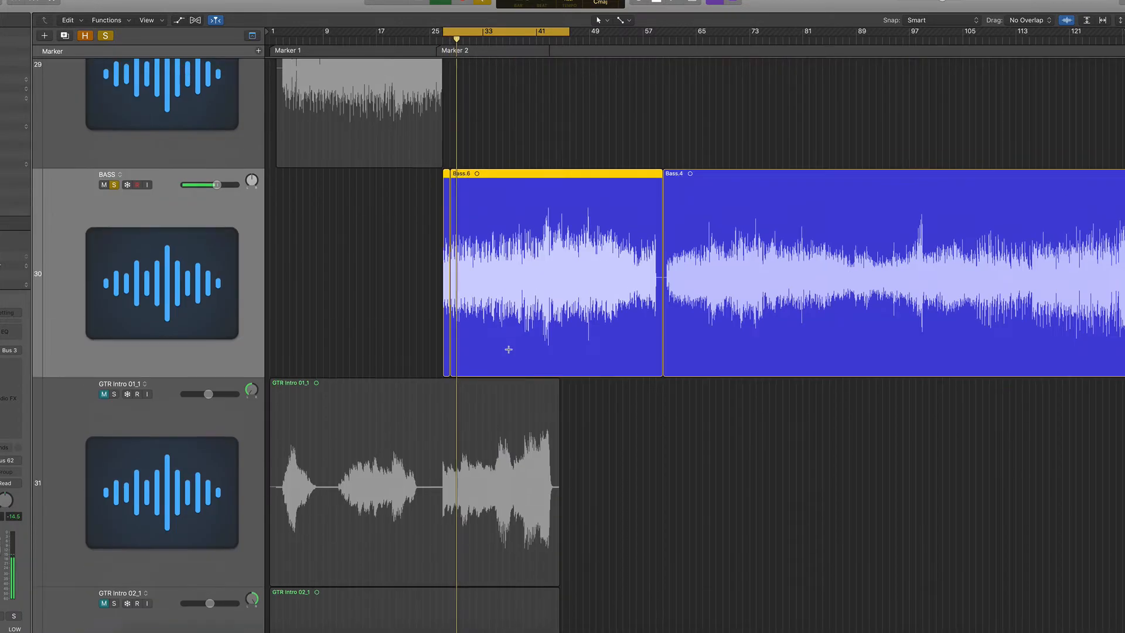
key("x")
mouse_move(554, 264)
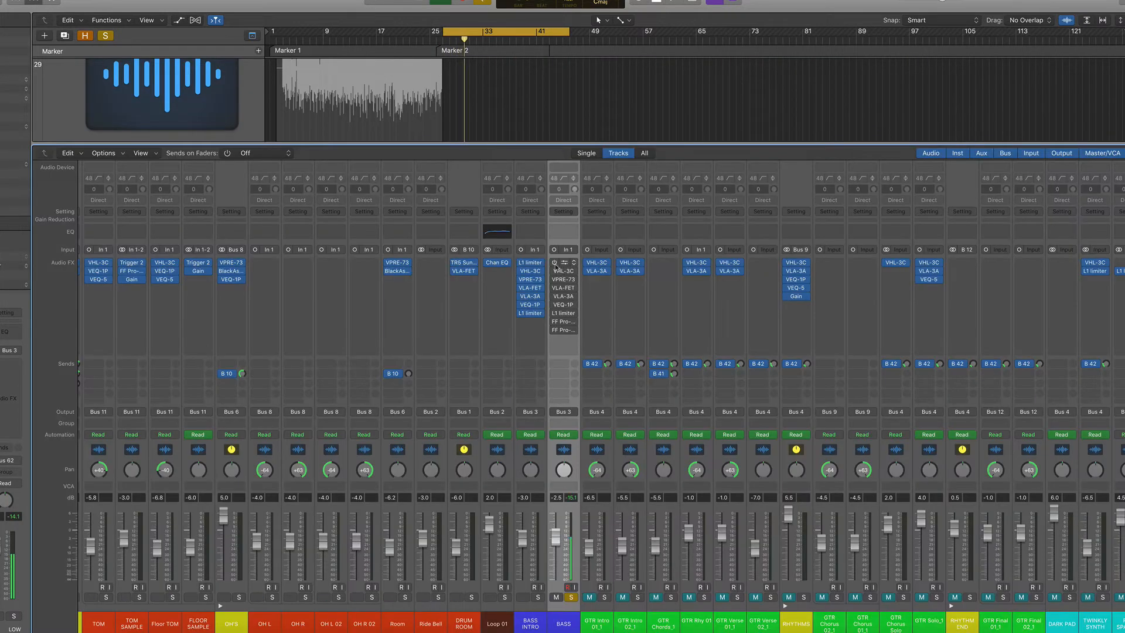
left_click_drag(554, 263, 552, 332)
mouse_move(553, 333)
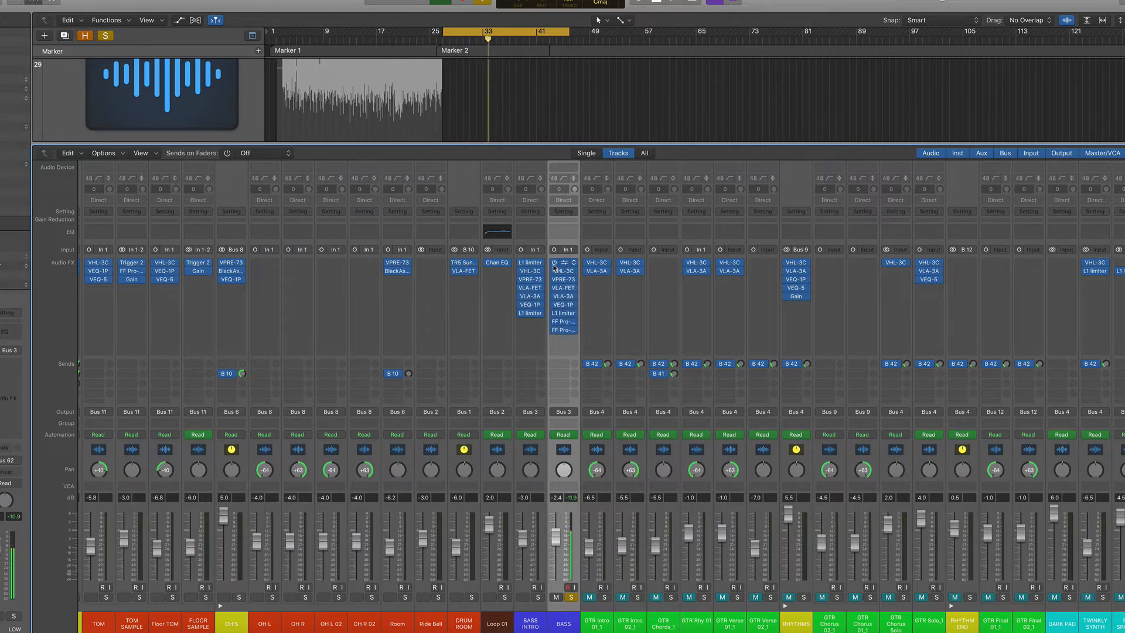
Step: Bypass all plug-ins on the BASS channel, reactivate and open its first L1 limiter, and hide the mixer
left_click_drag(554, 262, 553, 332)
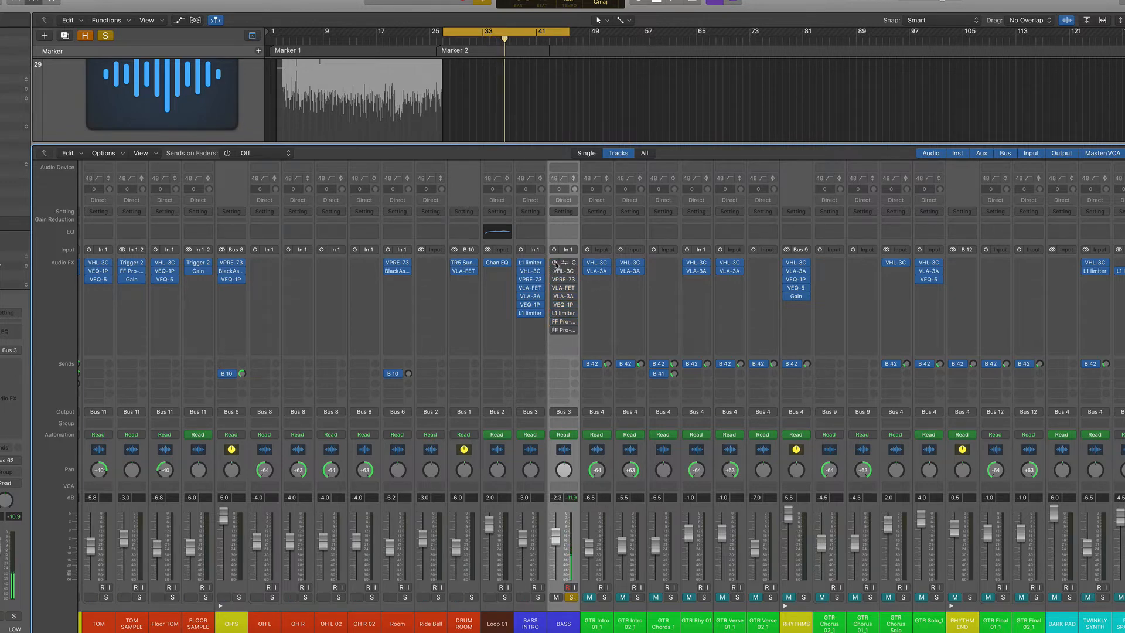
left_click(562, 263)
key("x")
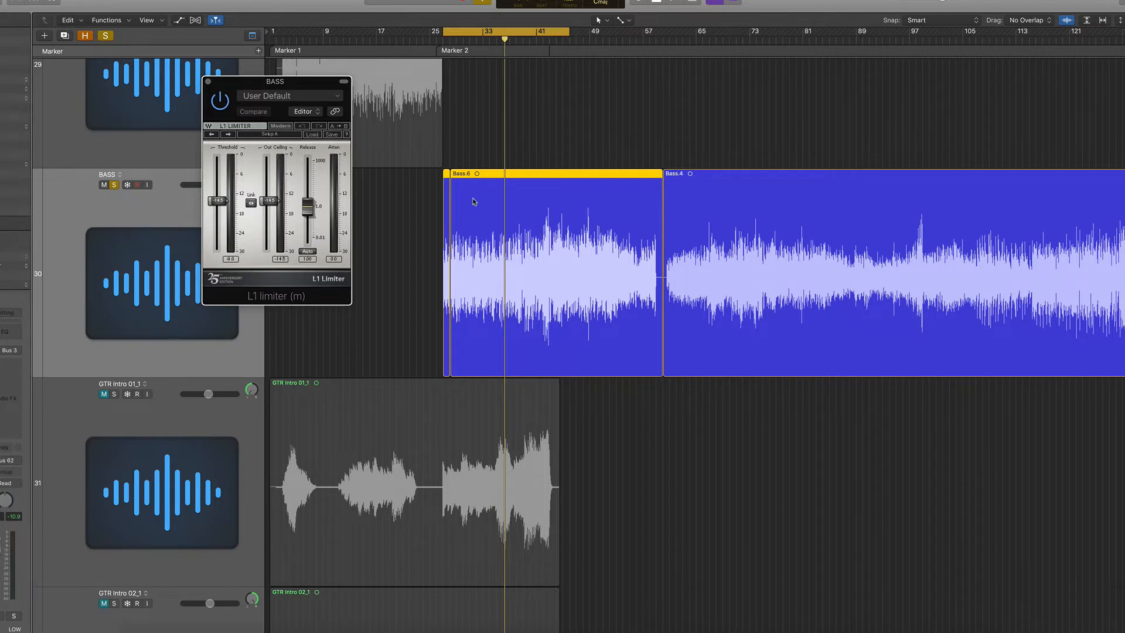
Step: Play the bass through the L1 limiter, turn off cycle mode, close the limiter and return the playhead to just before Marker 2
key("shift+space")
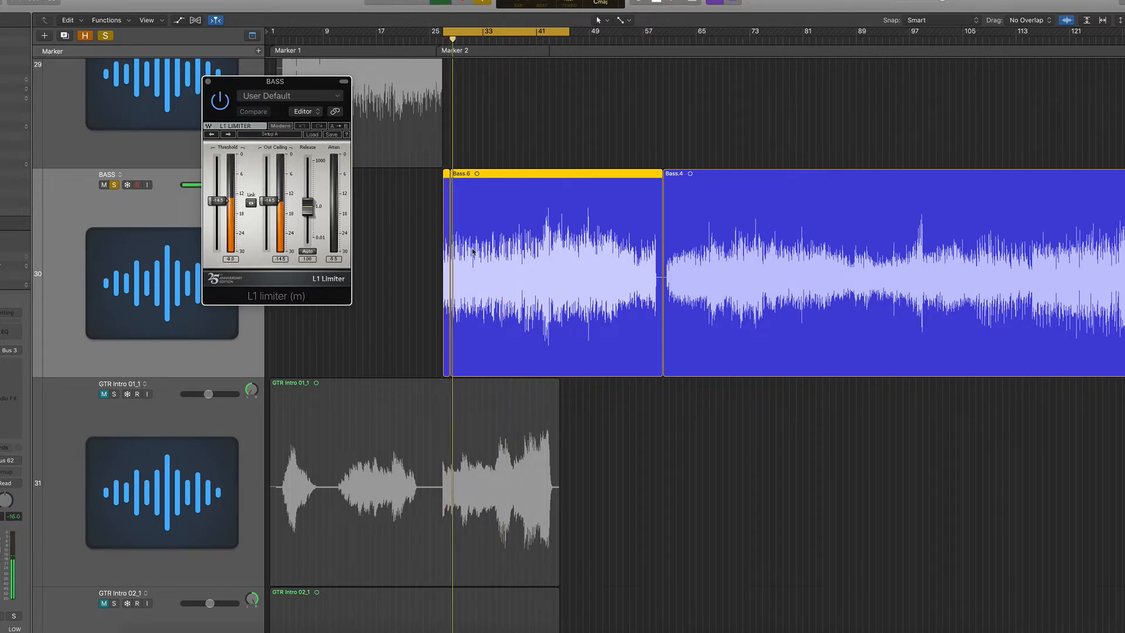
left_click(539, 38)
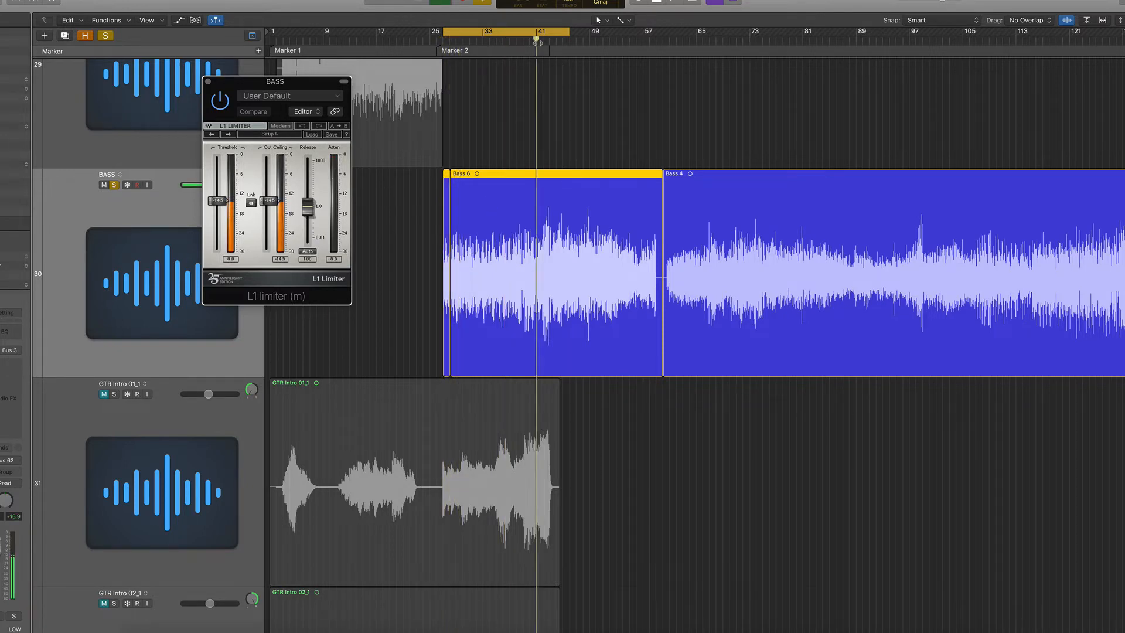
key("c")
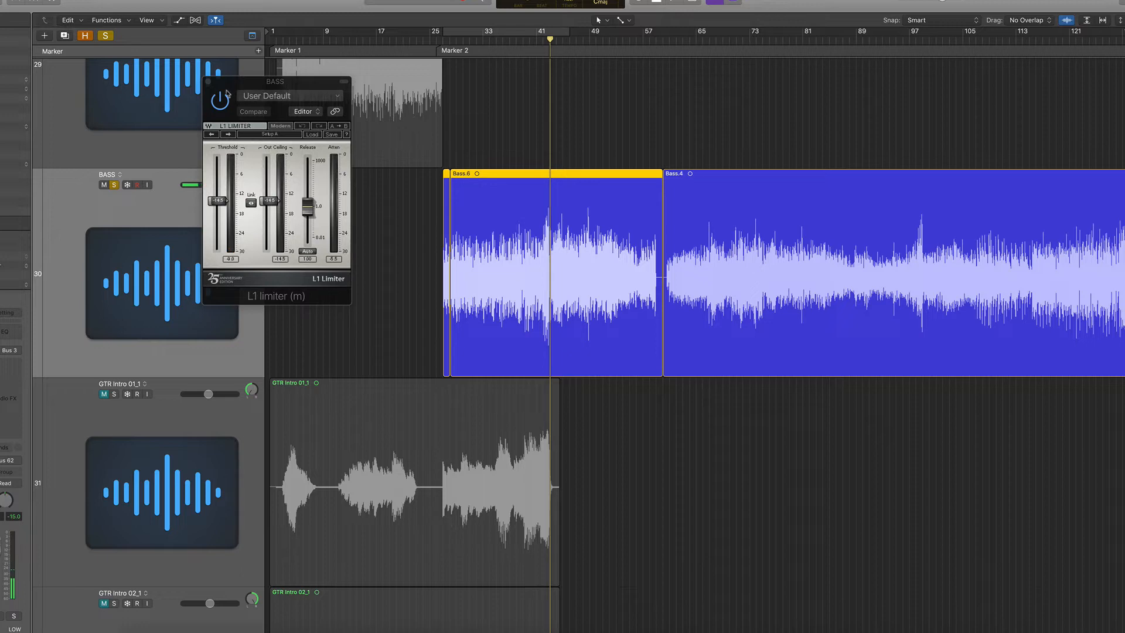
left_click(209, 82)
left_click(436, 40)
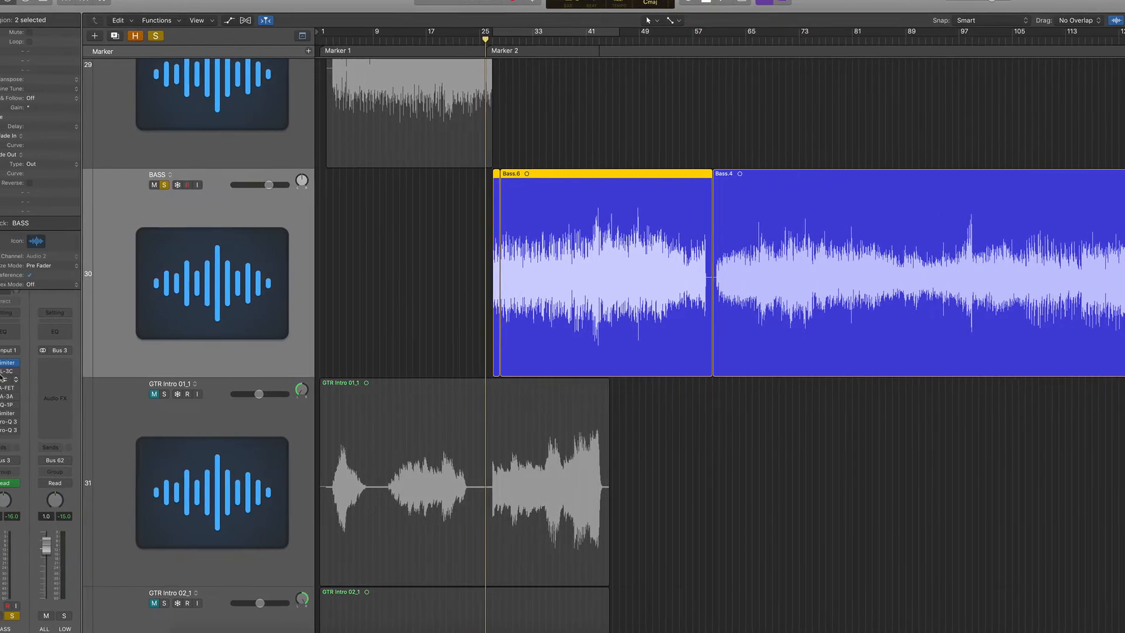
Step: Activate the VHL-3C on the BASS channel, compare it with its In switch off and on during playback, and close it
left_click(3, 371)
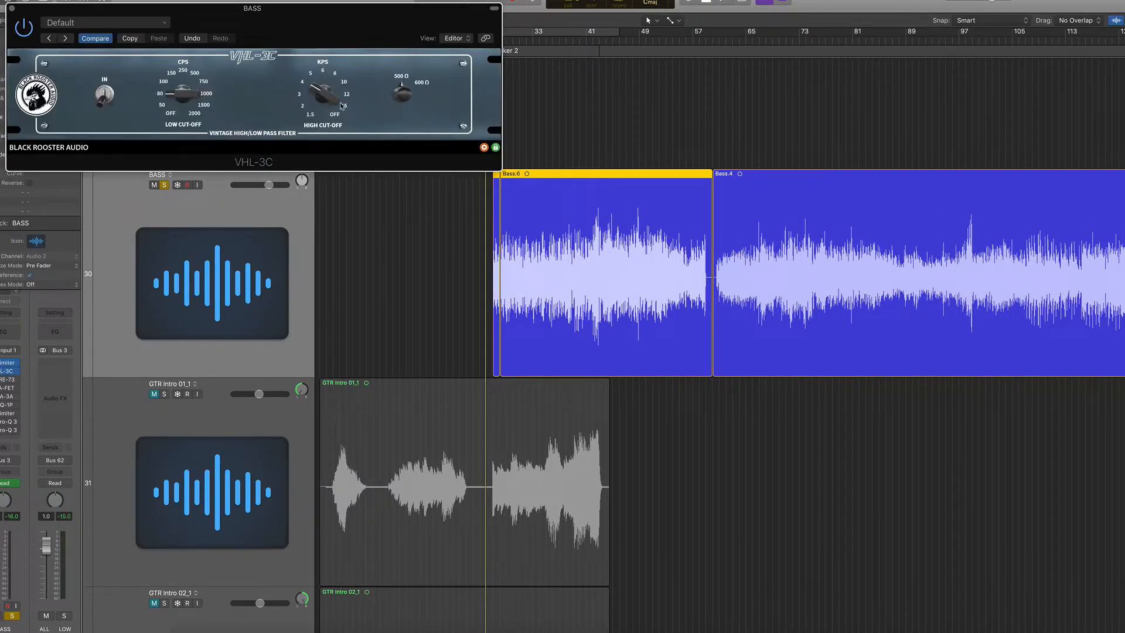
left_click(105, 94)
left_click_drag(310, 40, 678, 434)
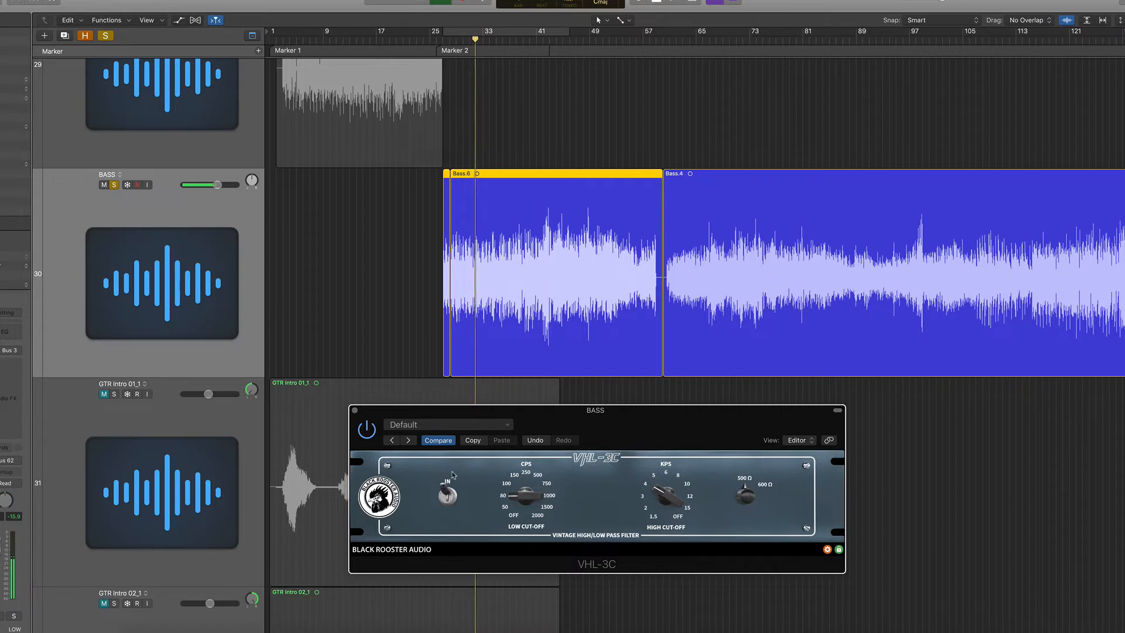
left_click(355, 410)
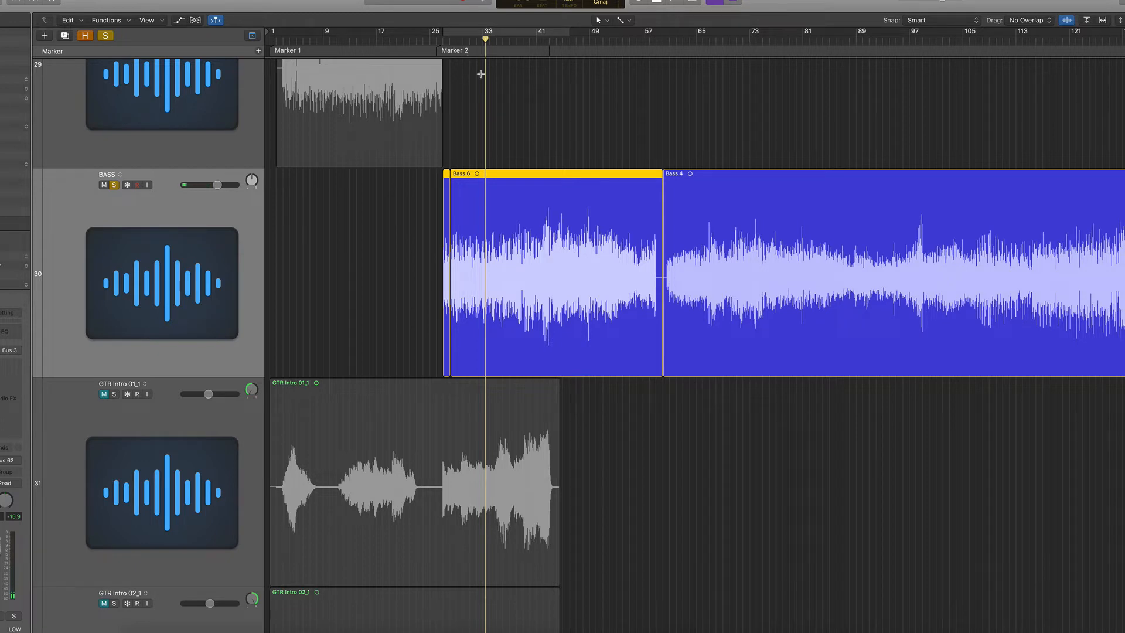
Step: Activate the VPRE-73 on the BASS channel, play the bass from Marker 2 through it, and close its window
key("space")
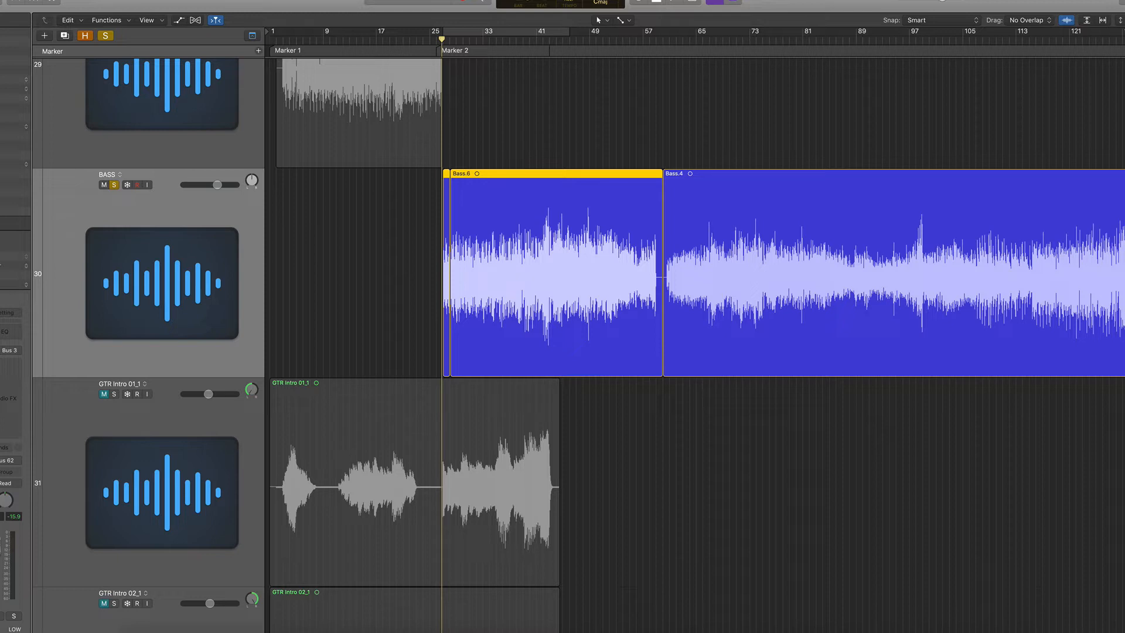
left_click(1, 363)
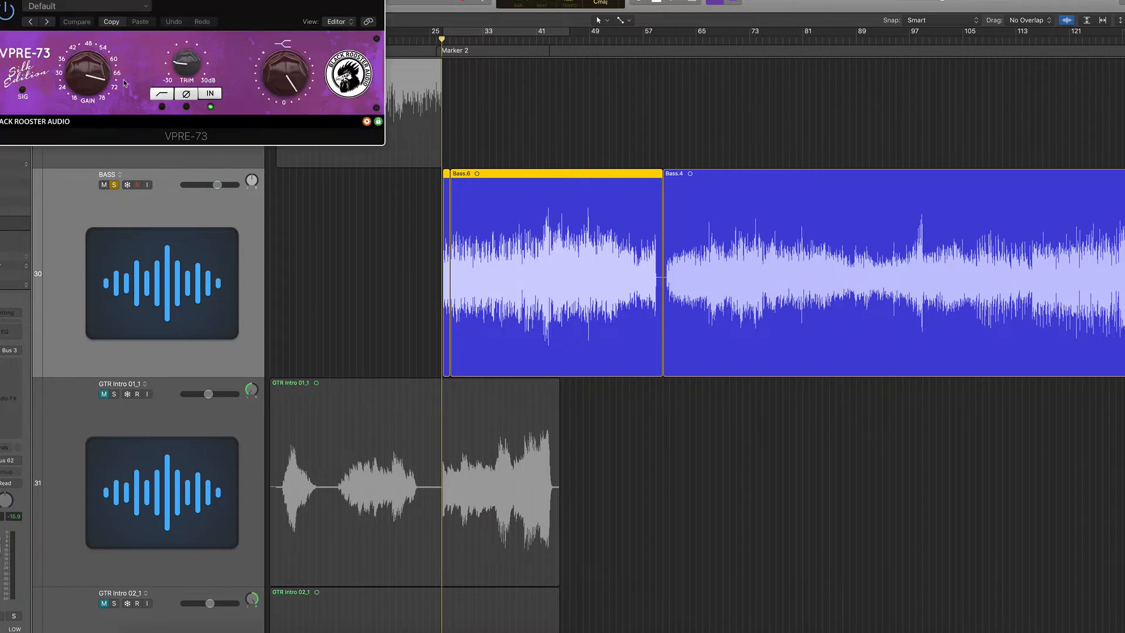
left_click_drag(239, 12, 262, 174)
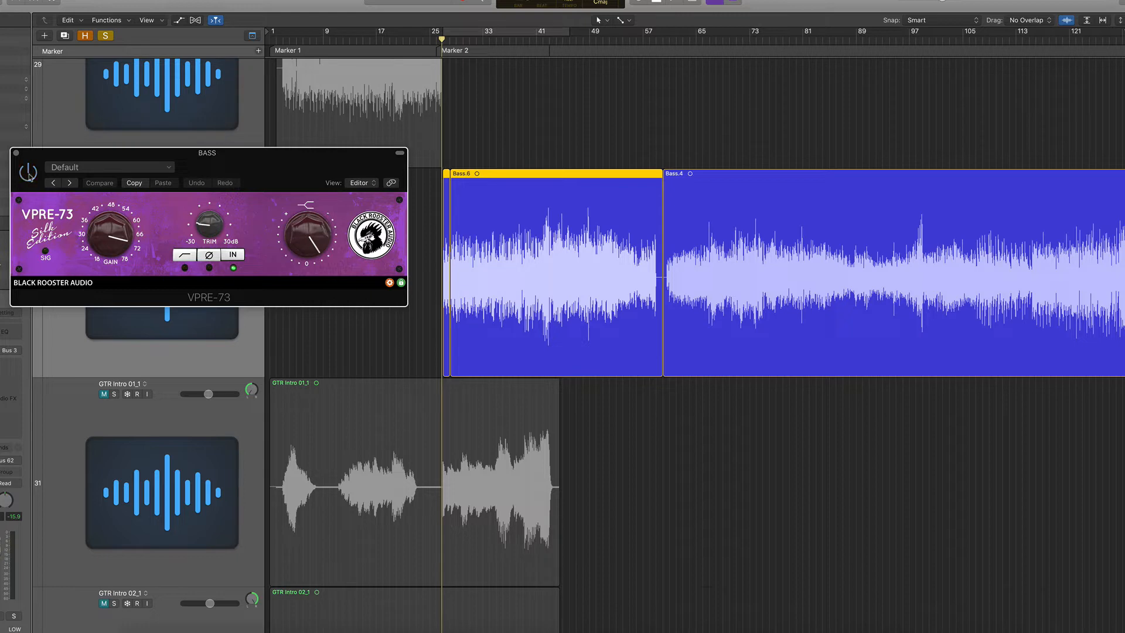
key("space")
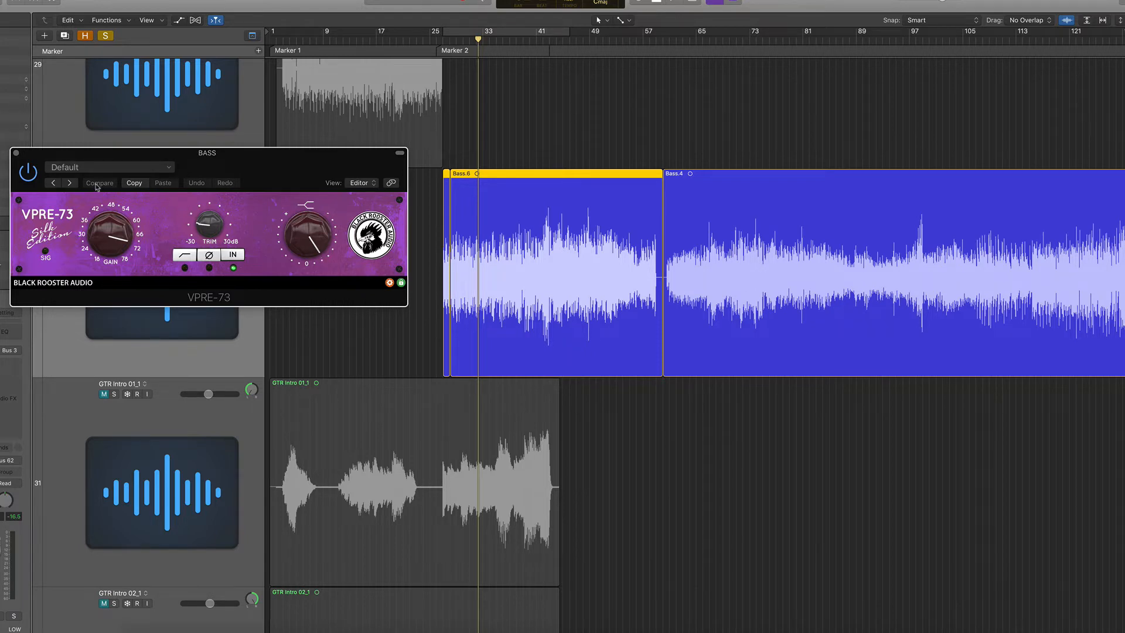
left_click(17, 154)
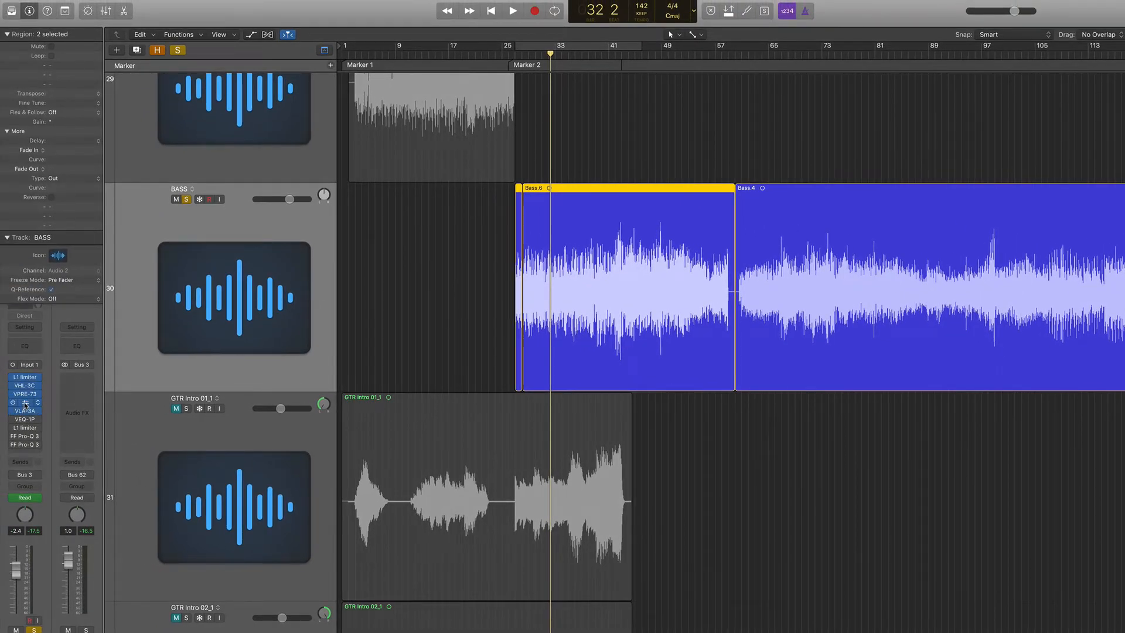
Step: Activate the VLA-FET and VLA-3A on the BASS channel and play them together, and bypass and close the VLA-3A
left_click(26, 401)
left_click(25, 410)
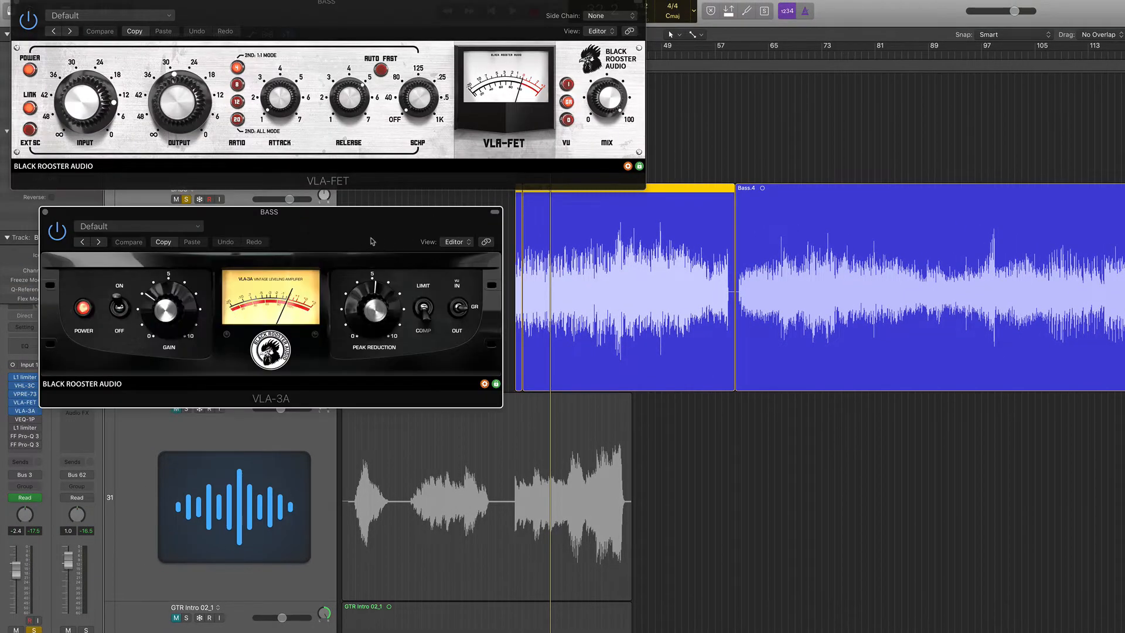
left_click_drag(370, 241, 376, 233)
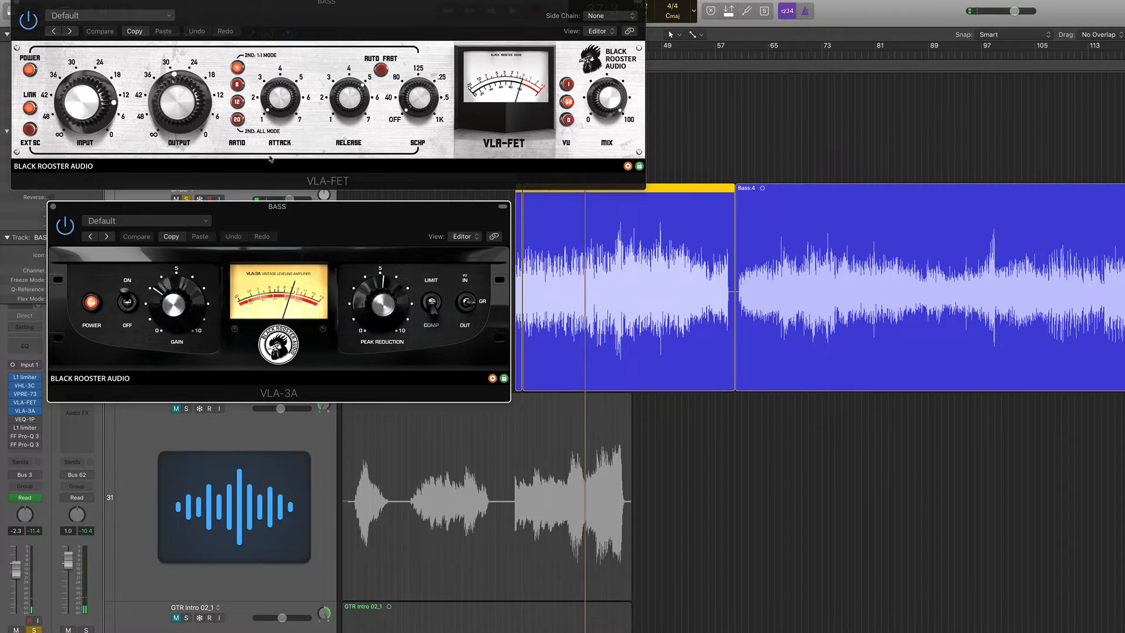
left_click(65, 225)
left_click(53, 207)
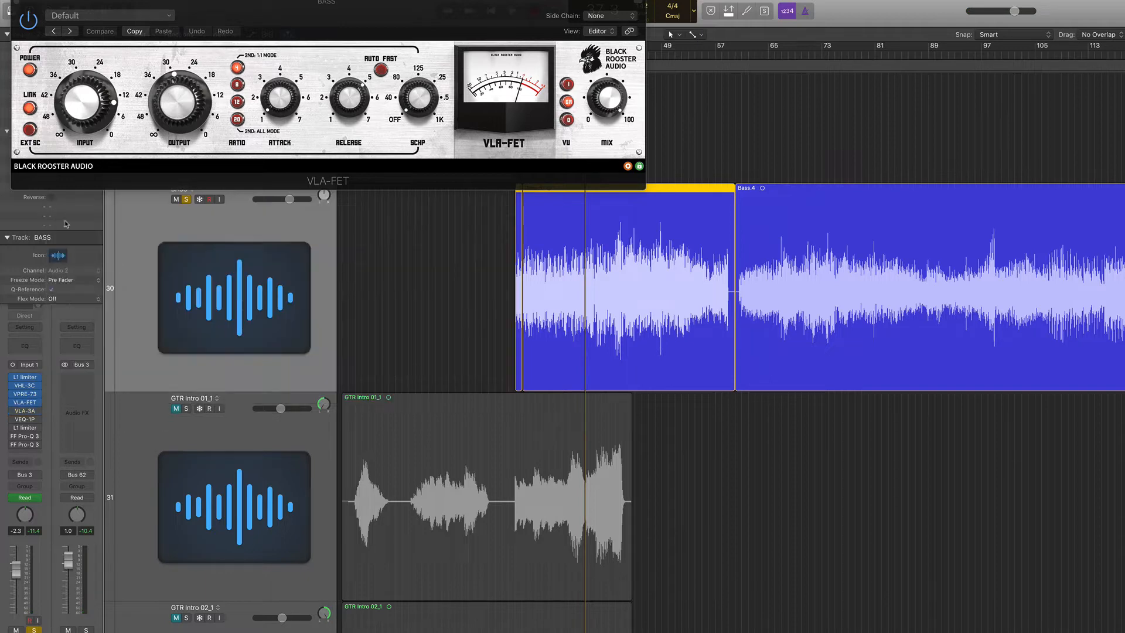
Step: Play the bass from Marker 2 through the VLA-FET while adjusting its Release knob, and stop playback
left_click_drag(406, 26, 668, 345)
left_click(522, 57)
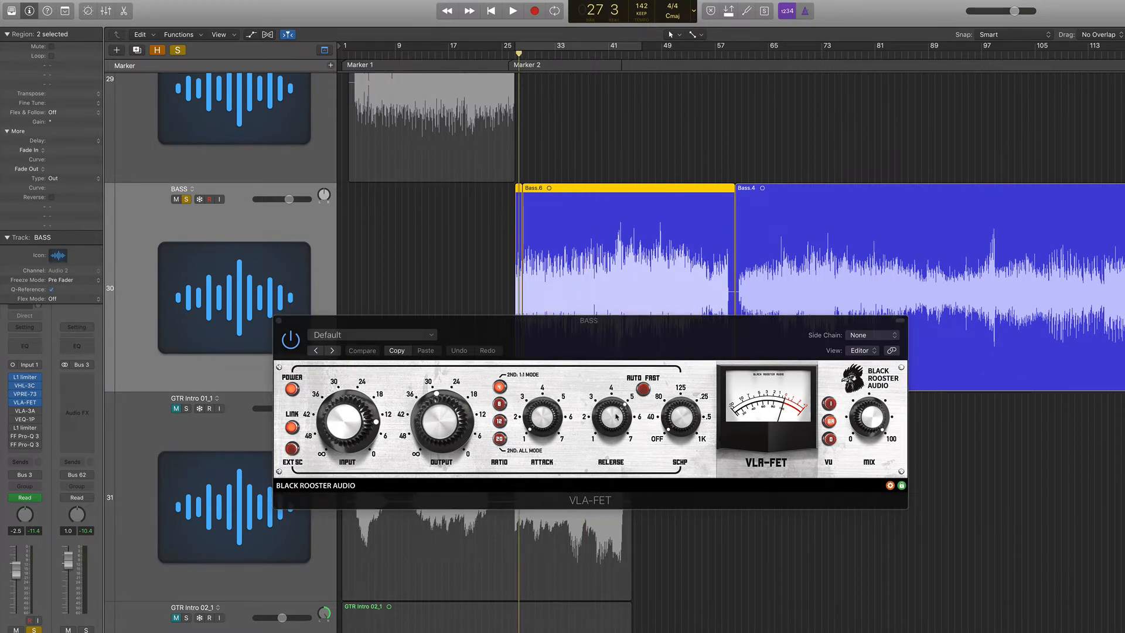
key("space")
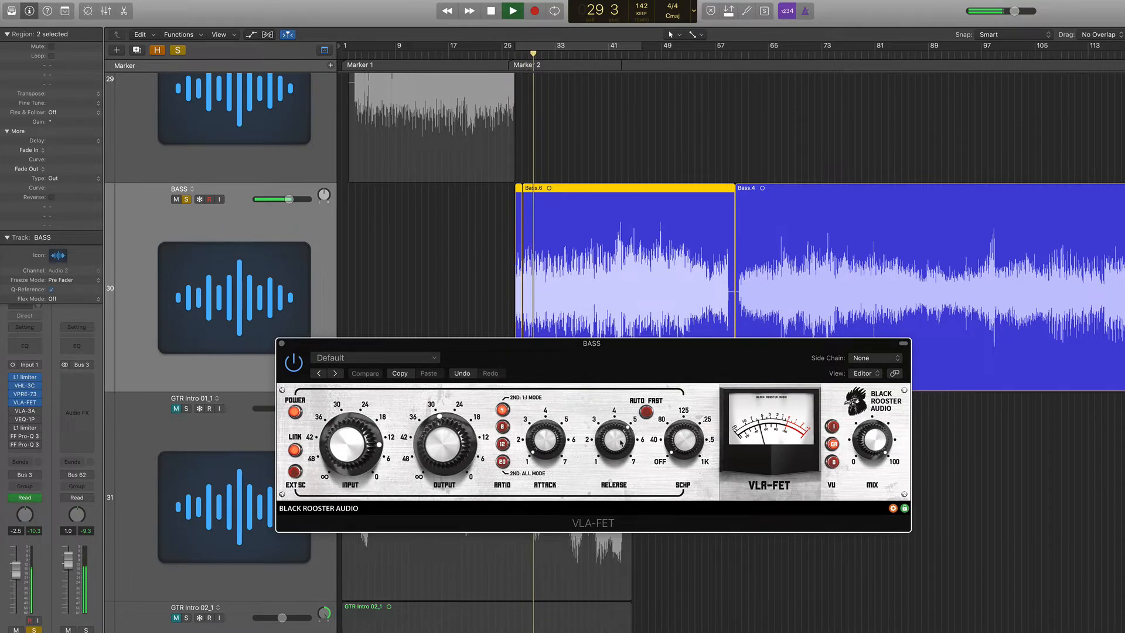
left_click_drag(621, 442, 621, 437)
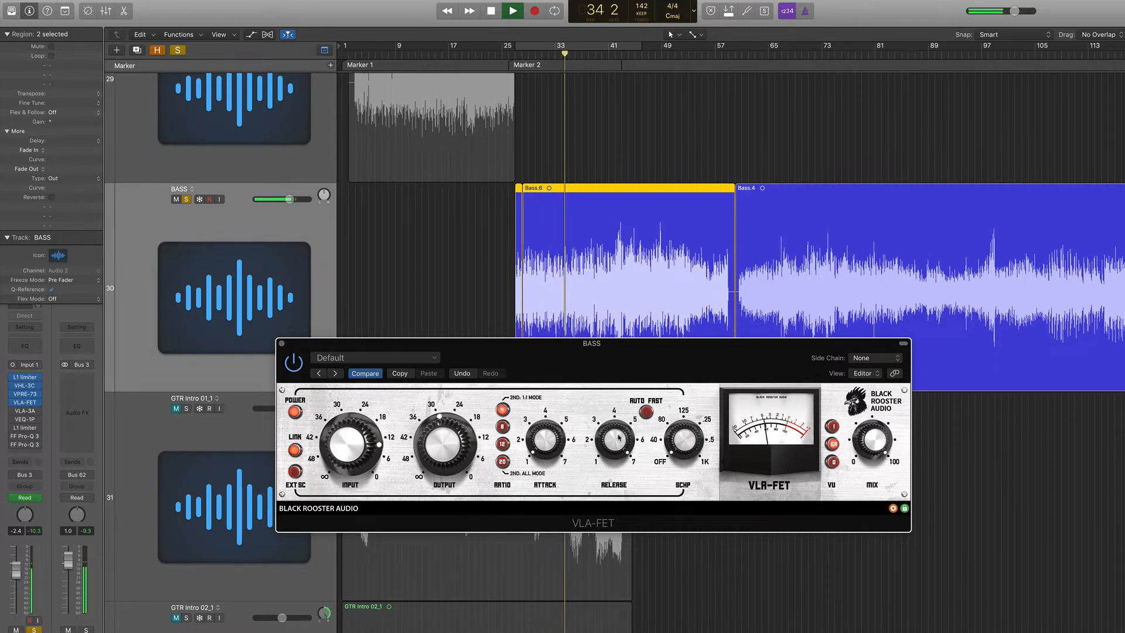
left_click_drag(619, 437, 617, 454)
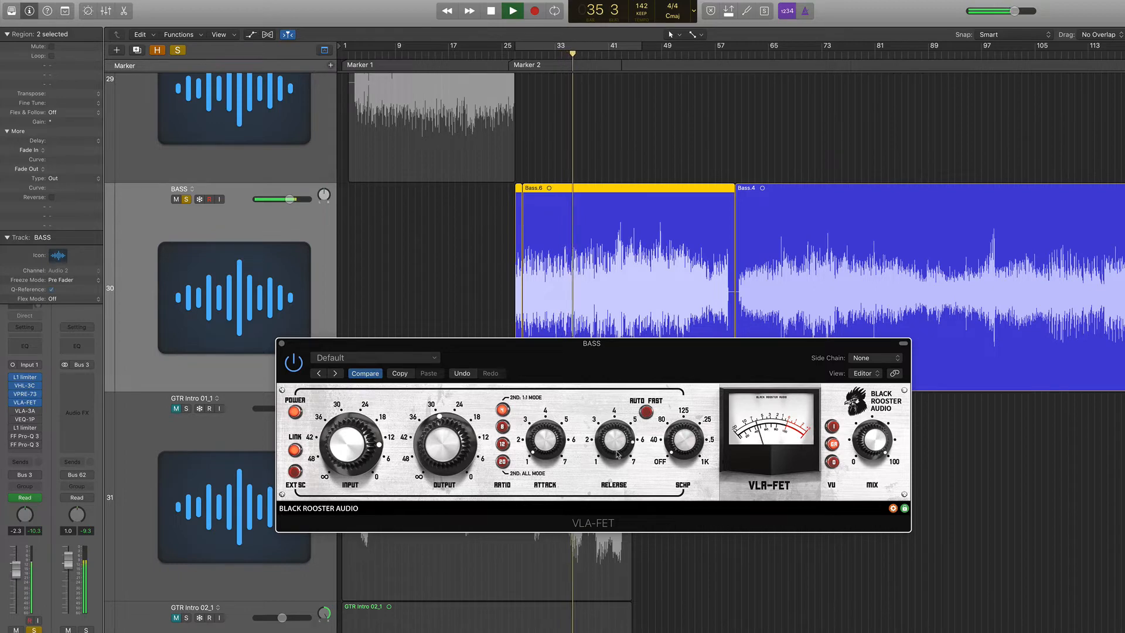
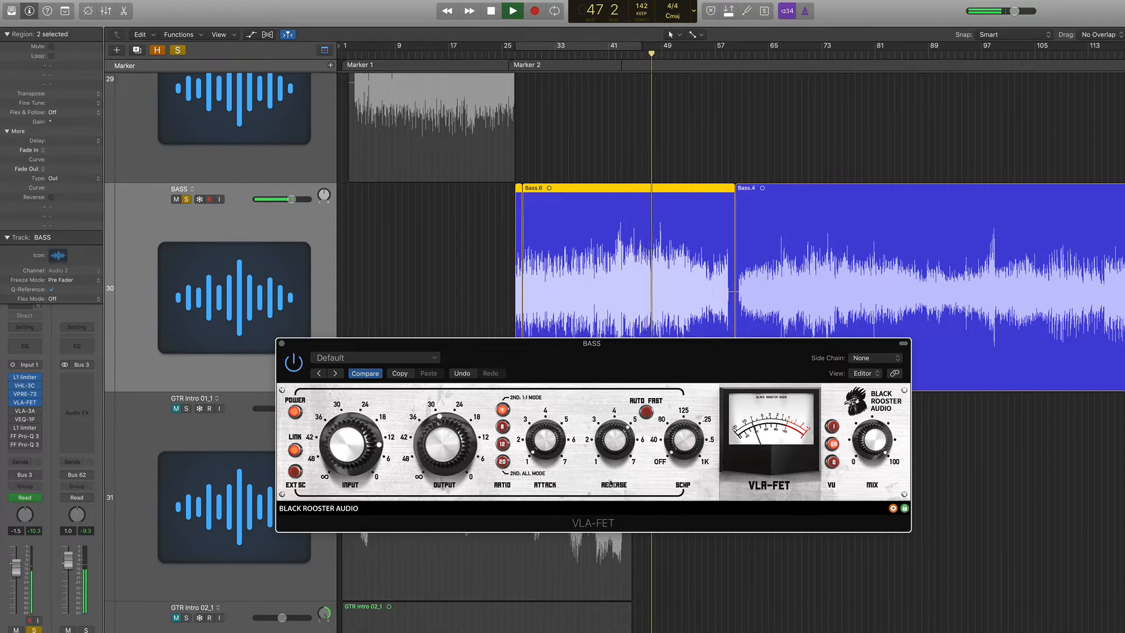
key("space")
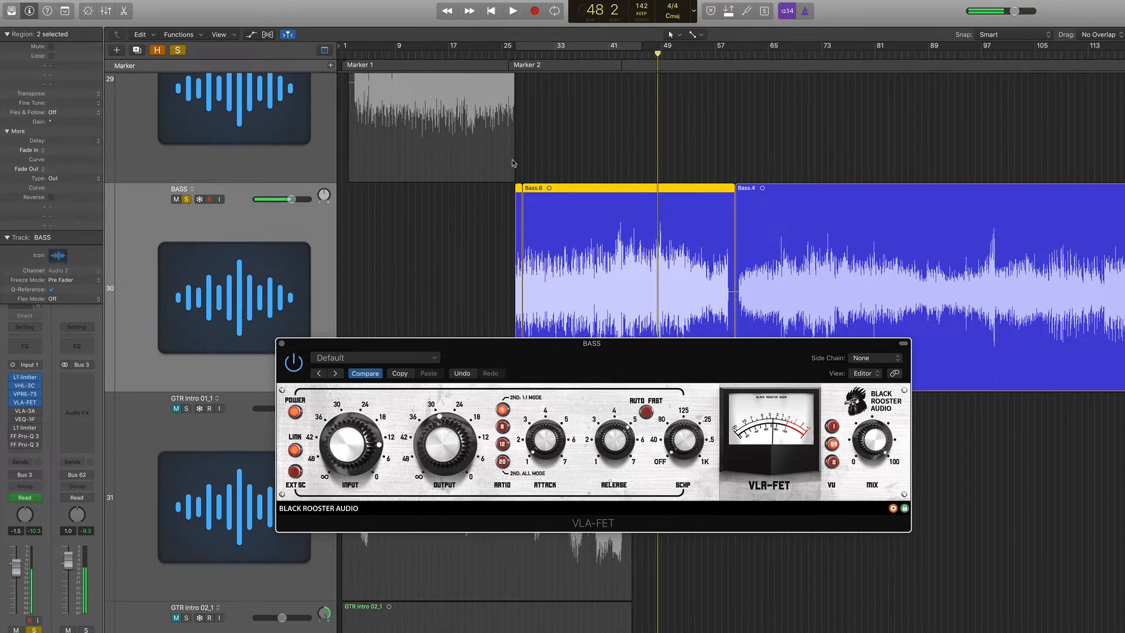
Step: Reactivate the VLA-3A alongside the VLA-FET, and compare both compressors bypassed and active while playing from bar 26
left_click(520, 64)
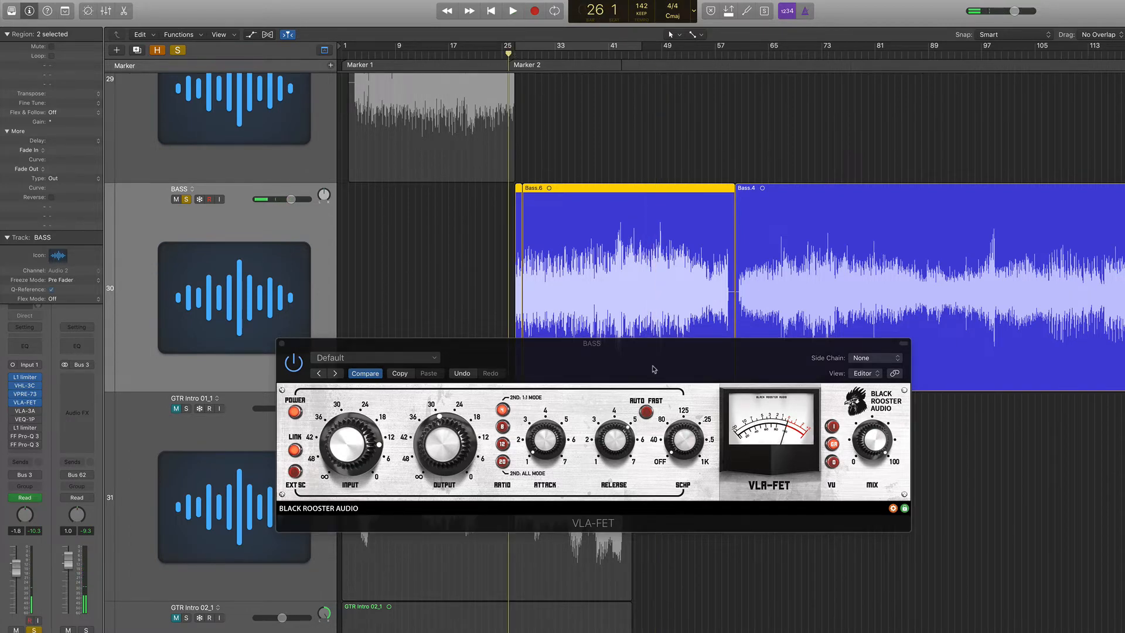
left_click(25, 410)
left_click_drag(343, 231, 352, 240)
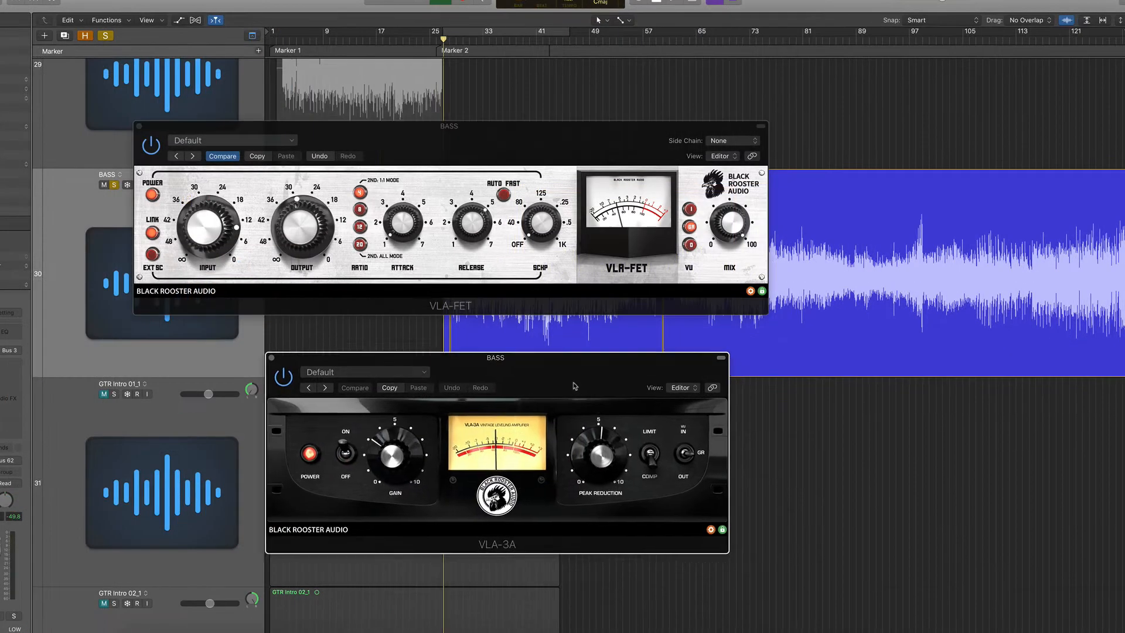
left_click_drag(574, 415, 526, 383)
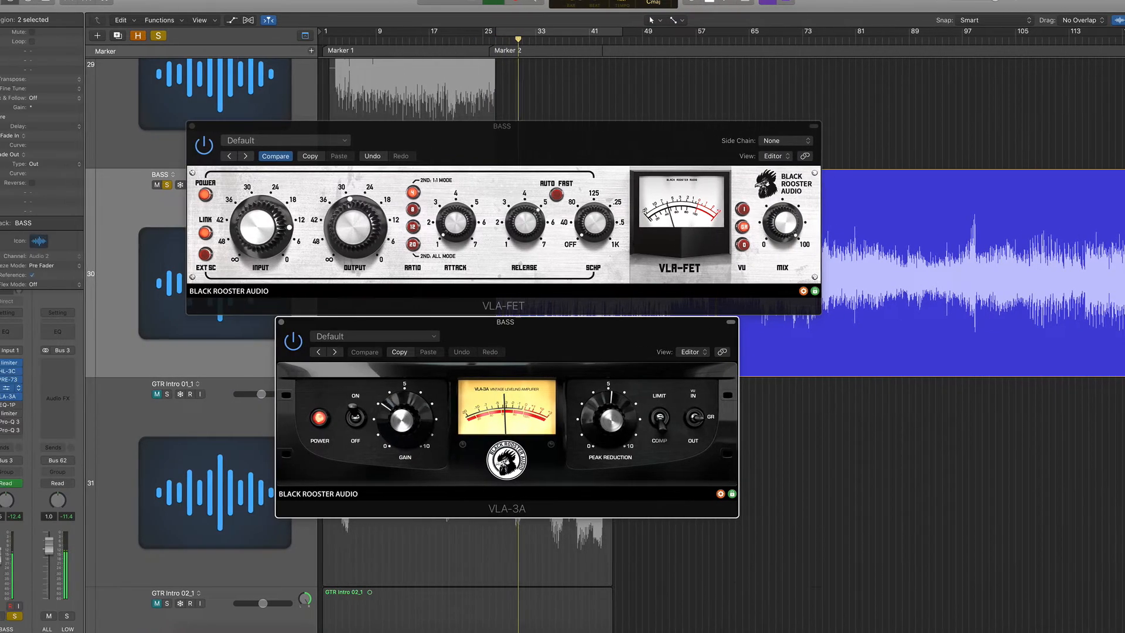
left_click(13, 388)
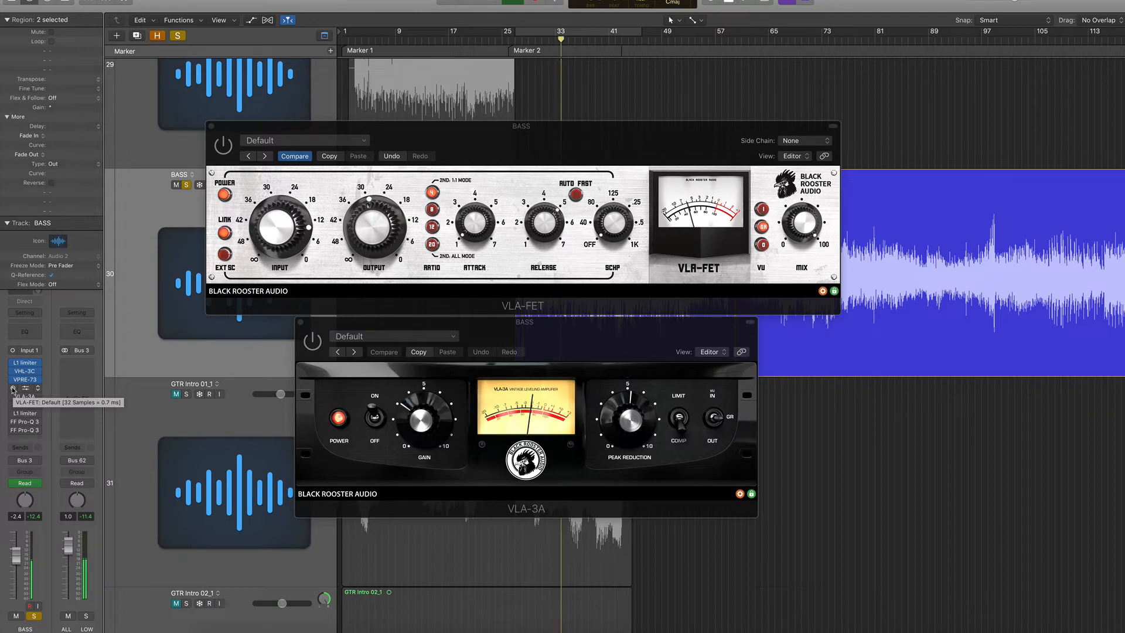
left_click(13, 388)
left_click(13, 396)
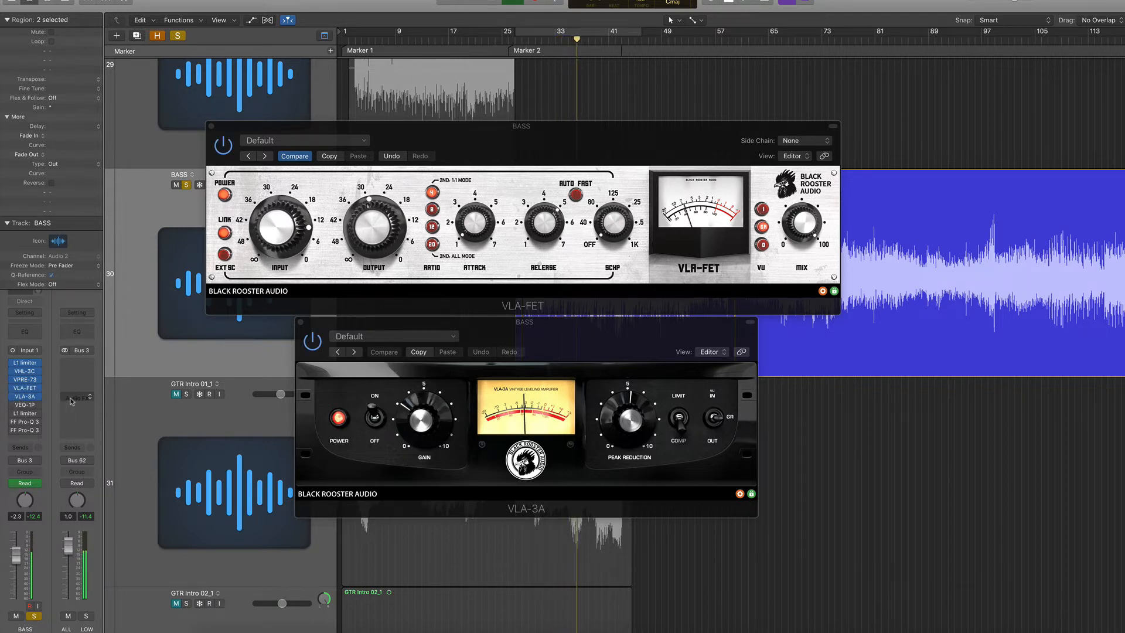
Step: Activate and open the VEQ-1P on the BASS channel, and close the VLA-FET and VLA-3A windows
left_click(13, 404)
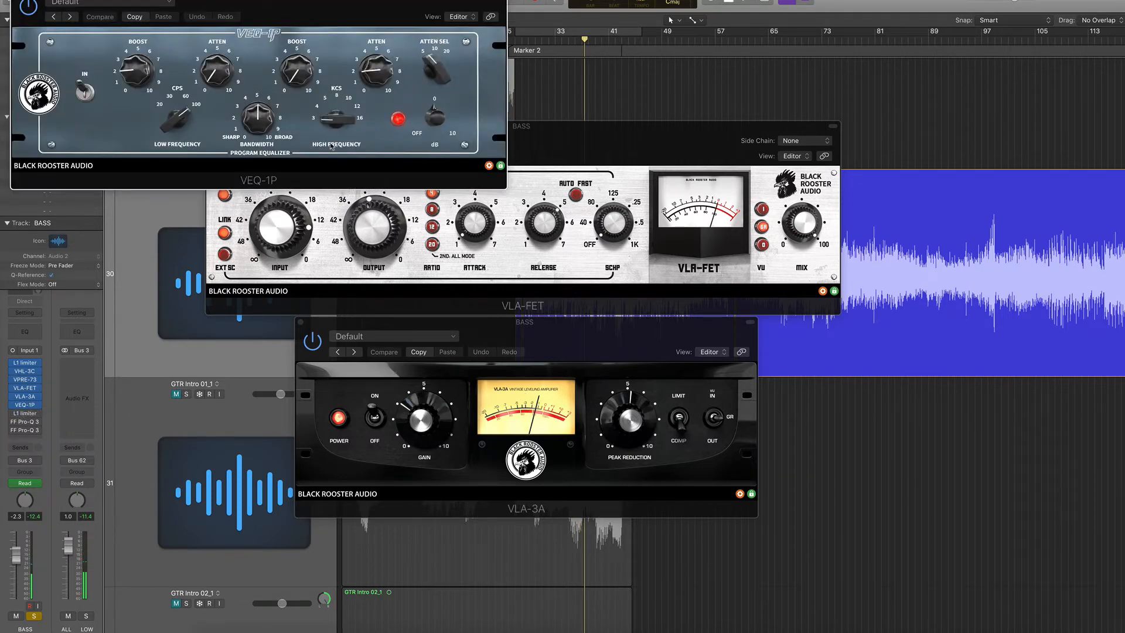
left_click_drag(317, 10, 482, 26)
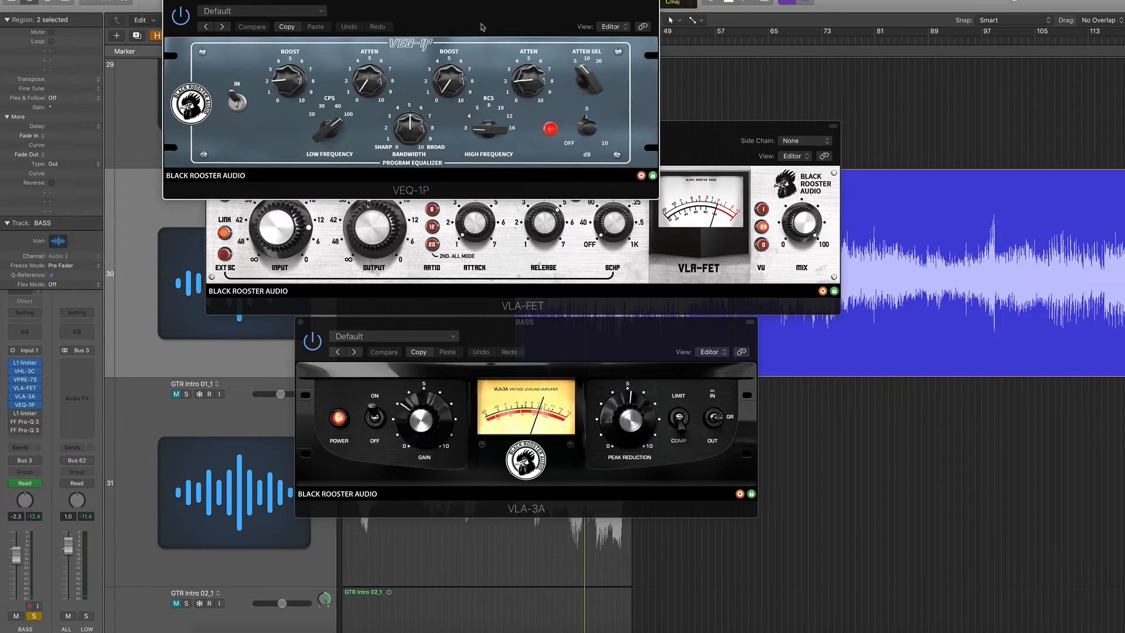
left_click(713, 153)
left_click(209, 126)
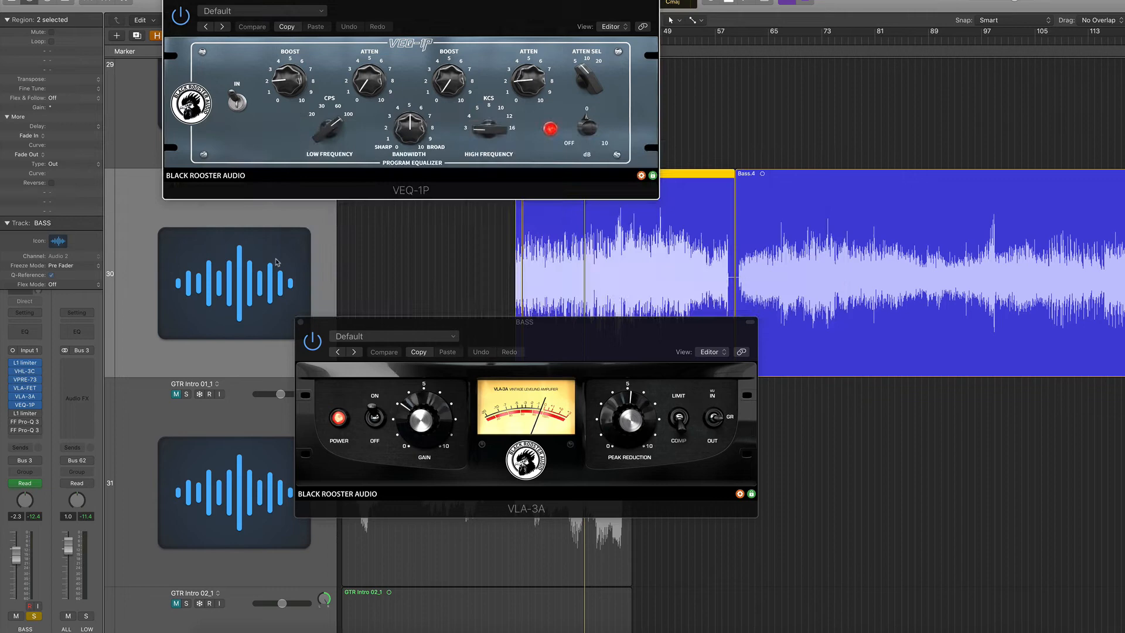
left_click(297, 322)
Step: Compare the bass with the VEQ-1P's In switch off and on during playback, and reopen the VHL-3C beside it
left_click(237, 100)
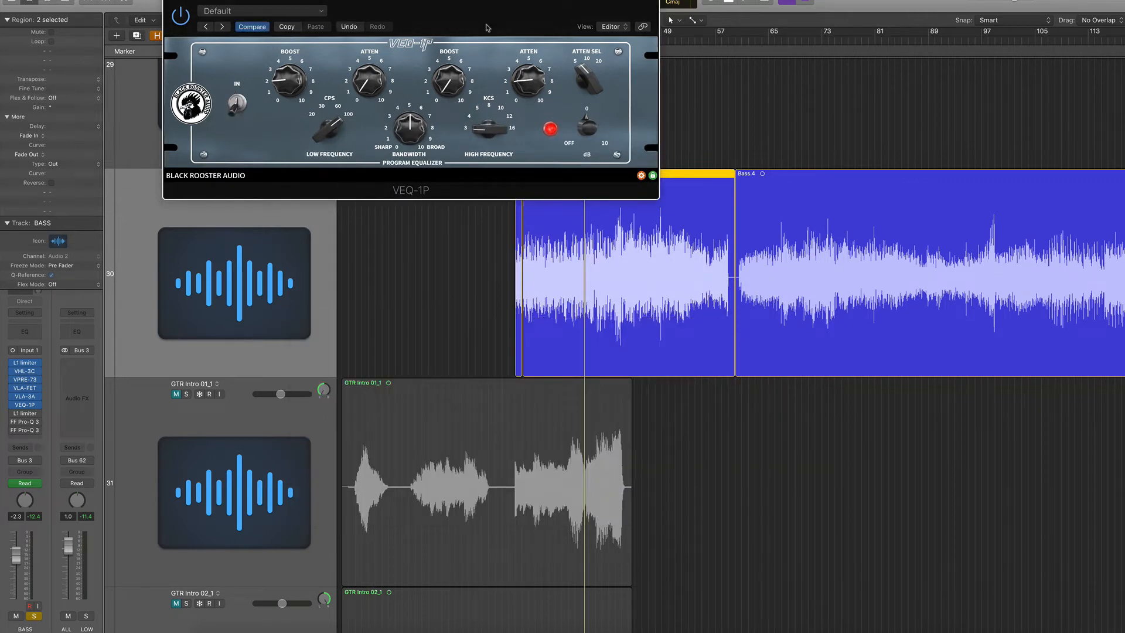
left_click_drag(486, 28, 609, 162)
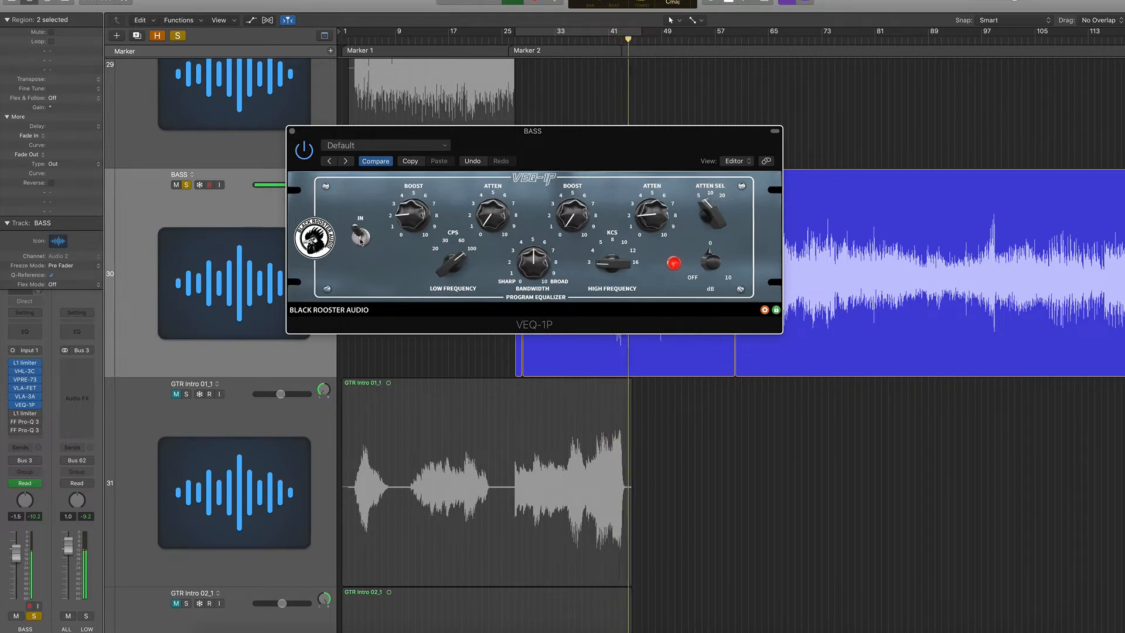
left_click(360, 236)
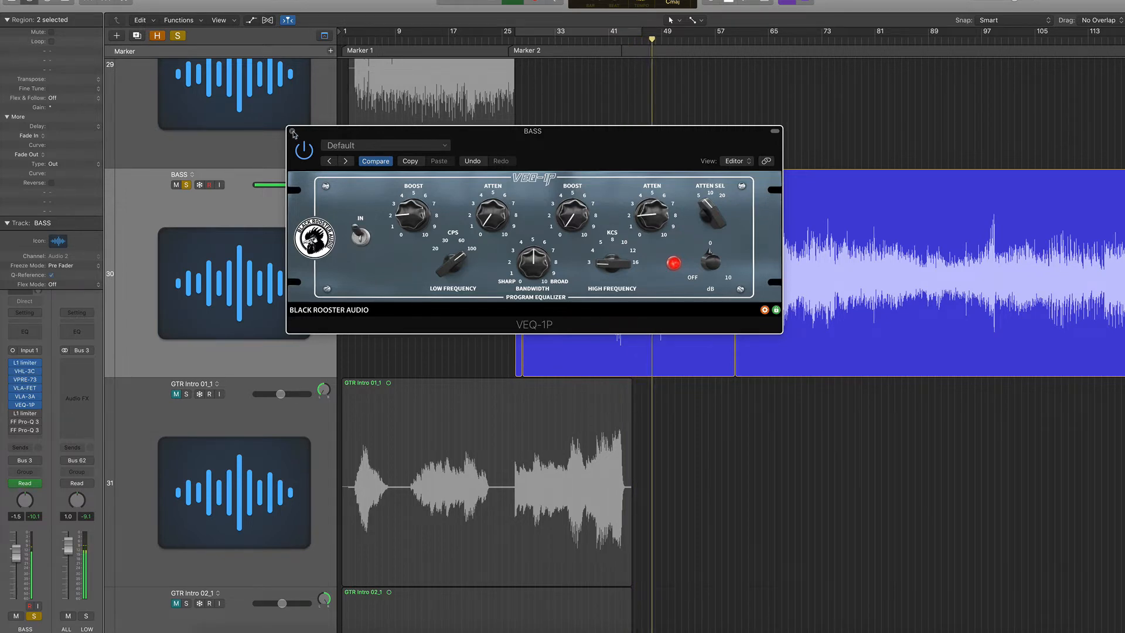
left_click(26, 371)
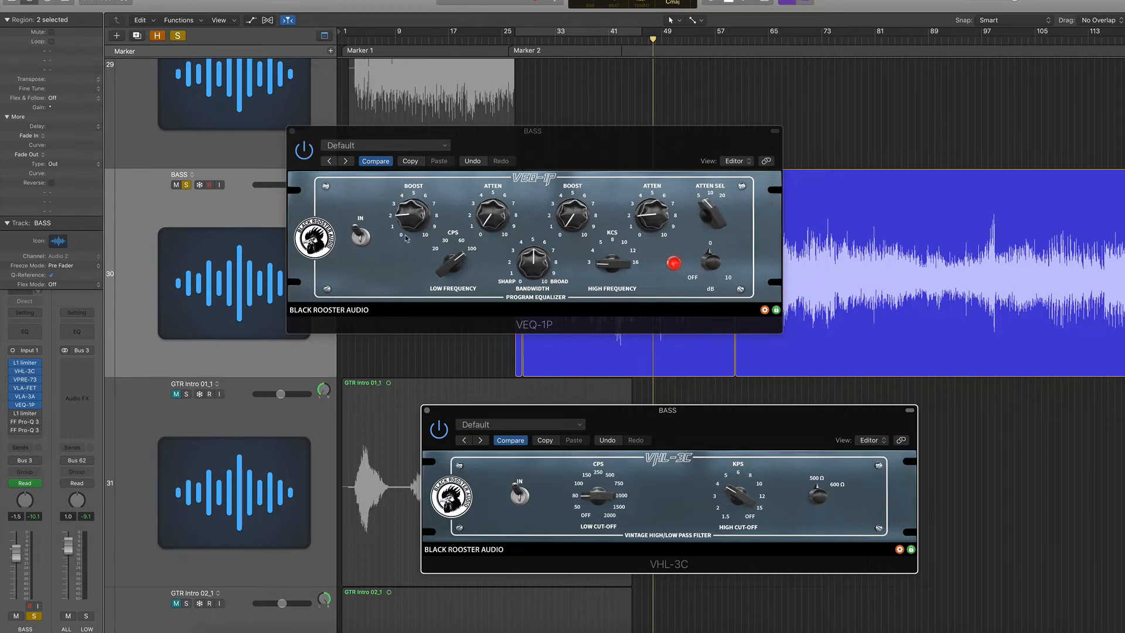
Step: Close the VHL-3C, compare the bass with the VEQ-1P's In switch off and on during playback, and close the VEQ-1P
left_click(427, 411)
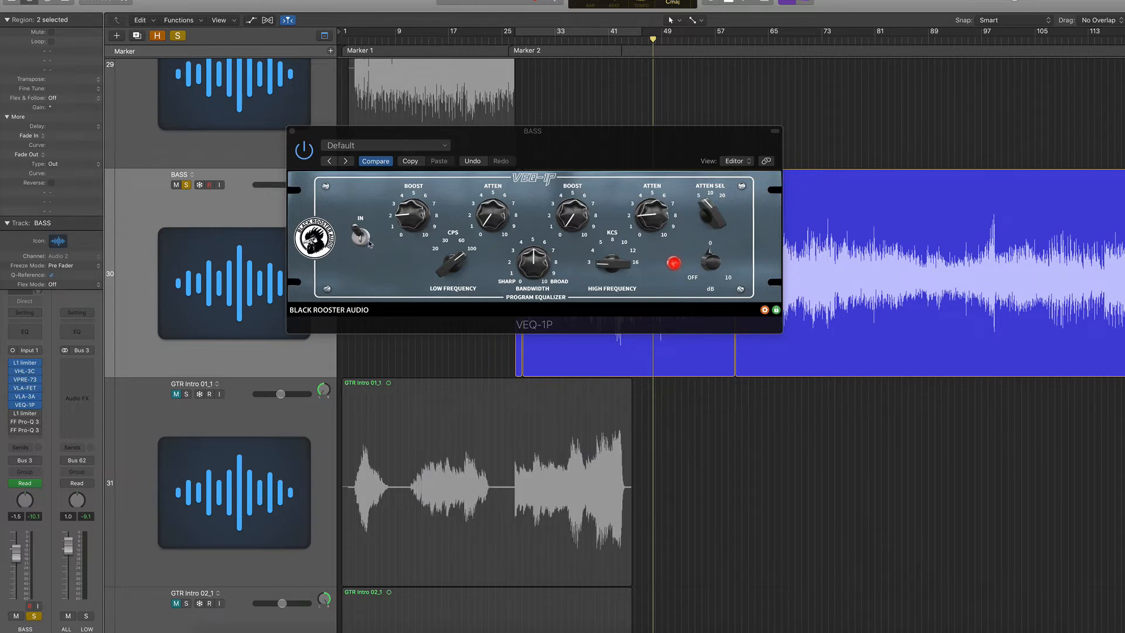
left_click(361, 249)
key("space")
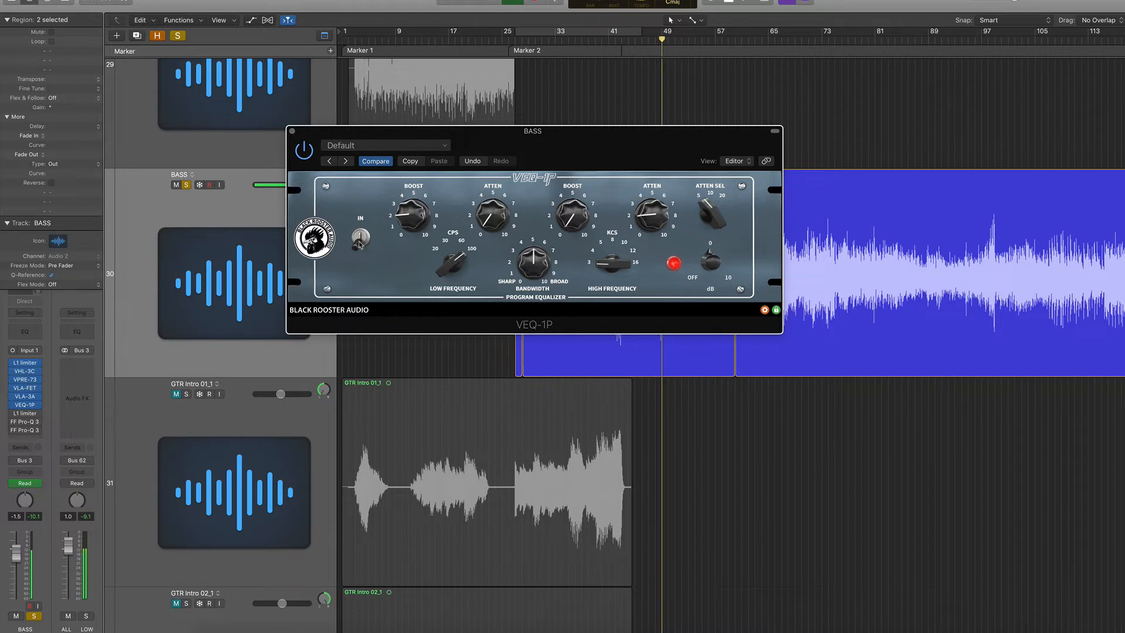
left_click(360, 242)
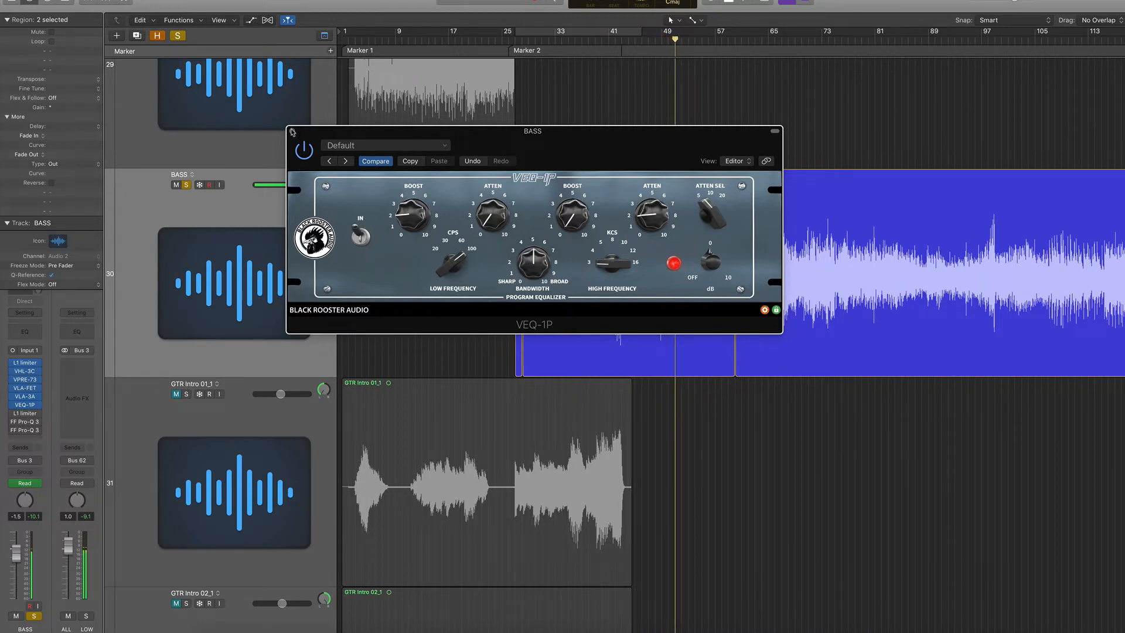
left_click(292, 132)
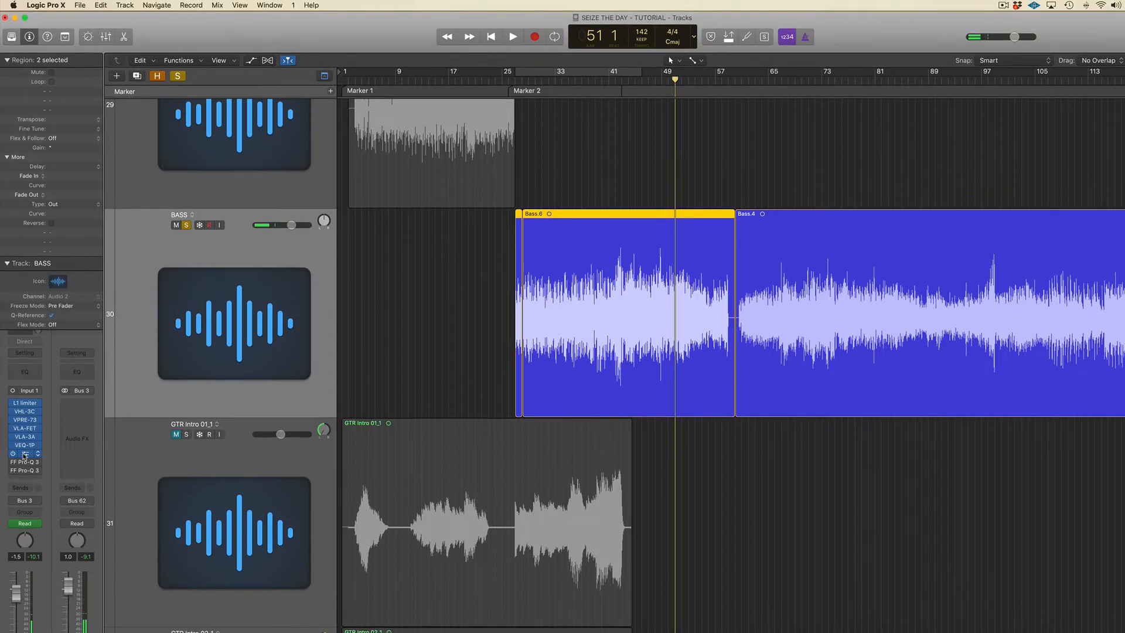
Step: Activate and open the second L1 limiter on the BASS channel, audition the bass through it, and close its window
left_click(24, 455)
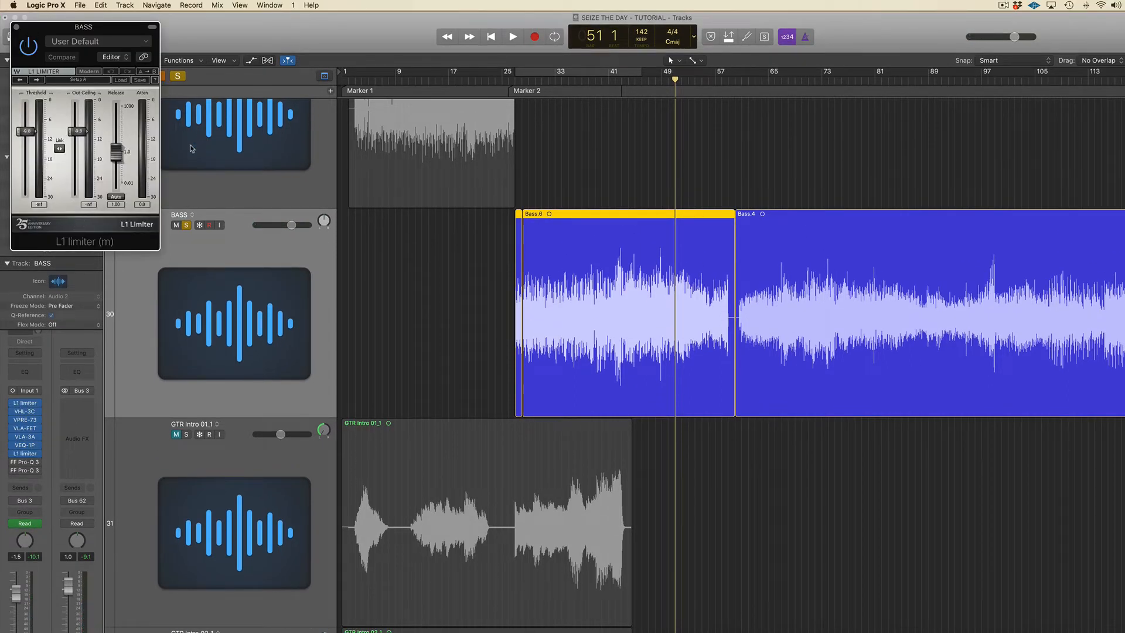
key("space")
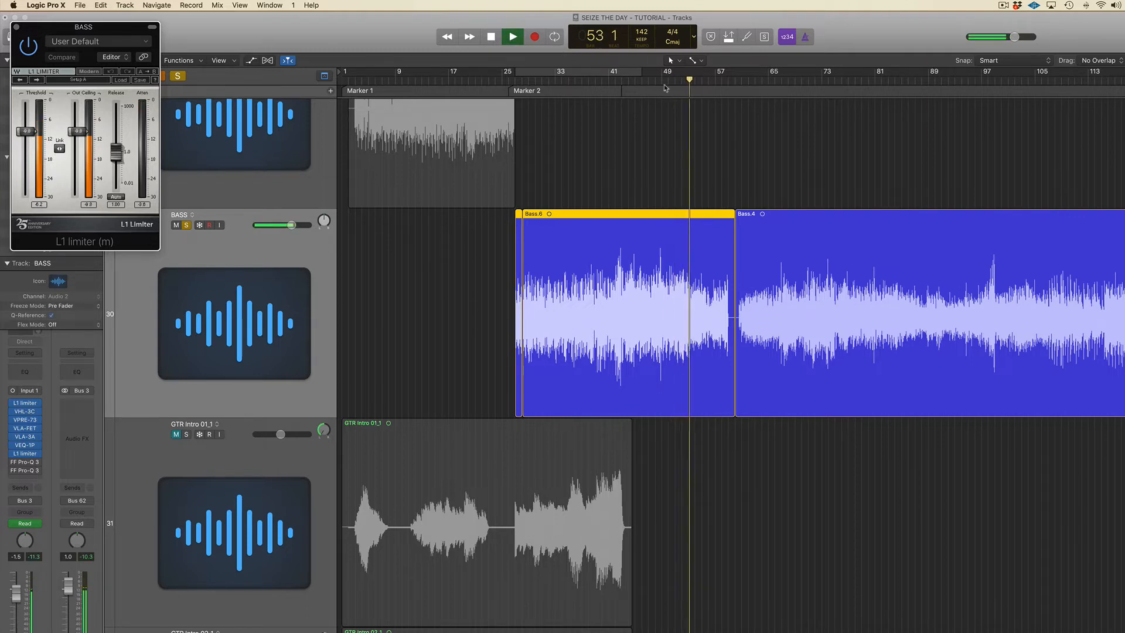
left_click(628, 76)
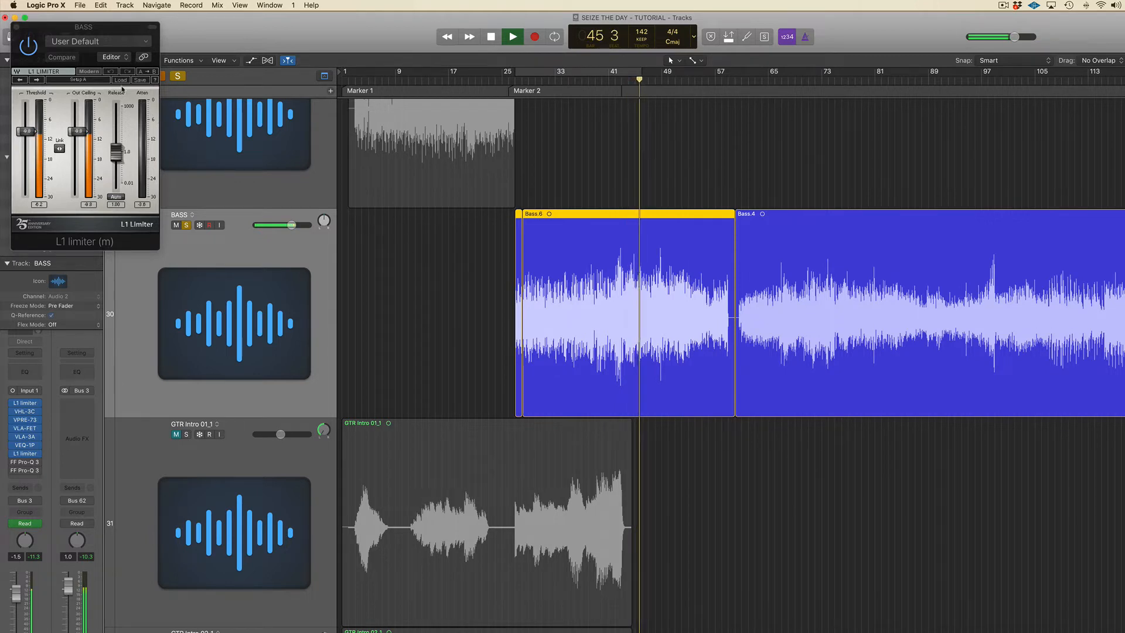
key("space")
left_click(17, 27)
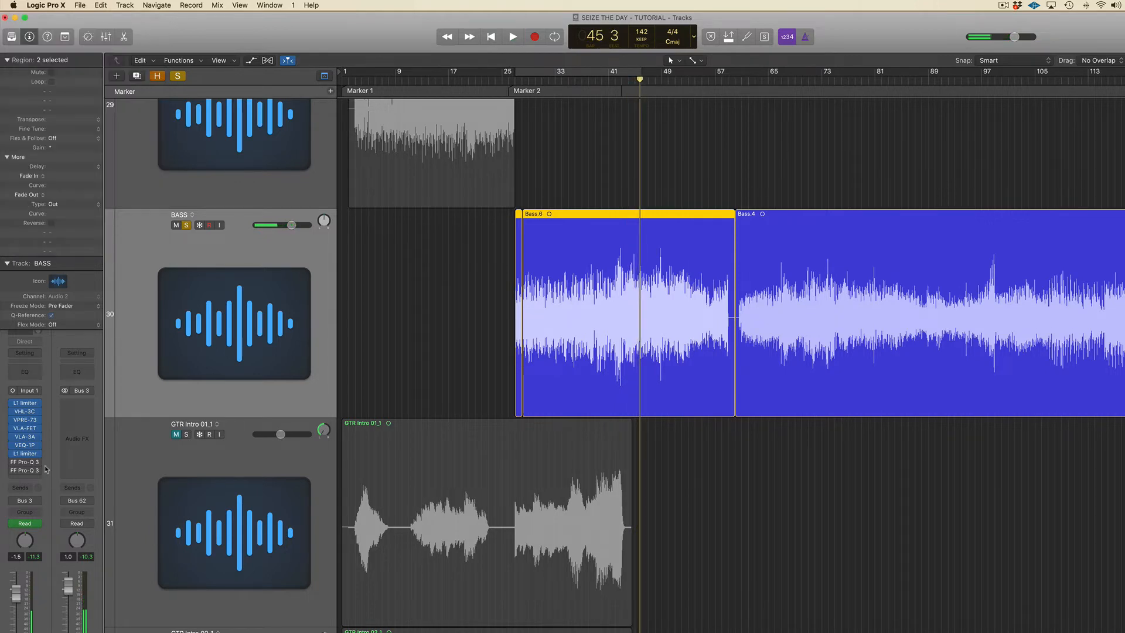
Step: Activate both FF Pro-Q 3 equalizers on the BASS channel, arrange their windows side by side, and play the bass through them
left_click_drag(12, 462, 12, 482)
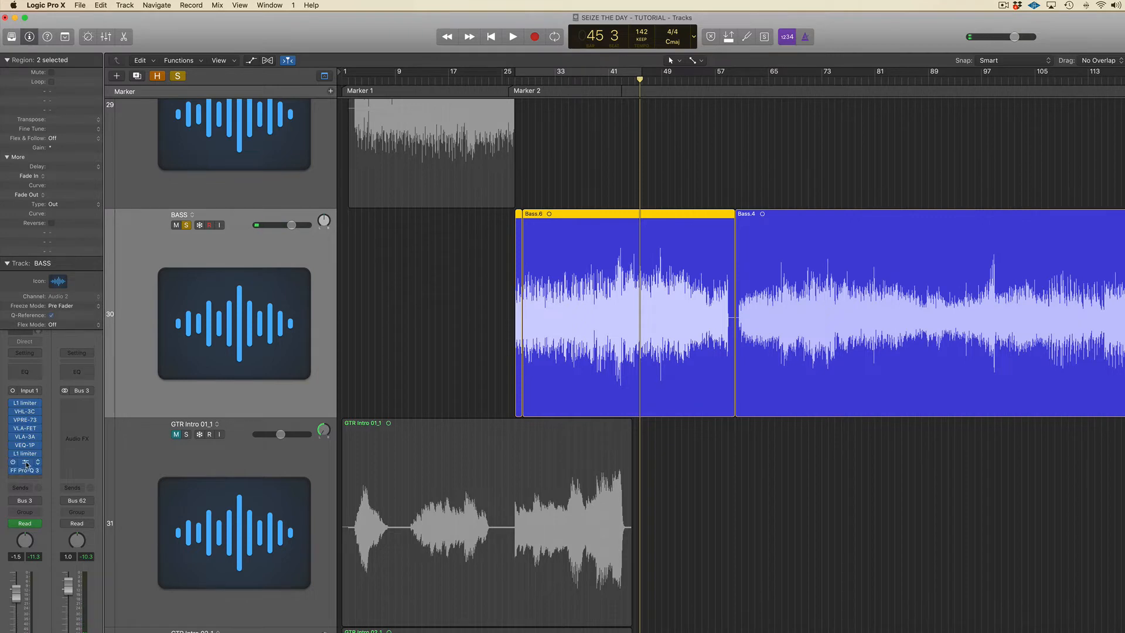
left_click(24, 462)
left_click(35, 471)
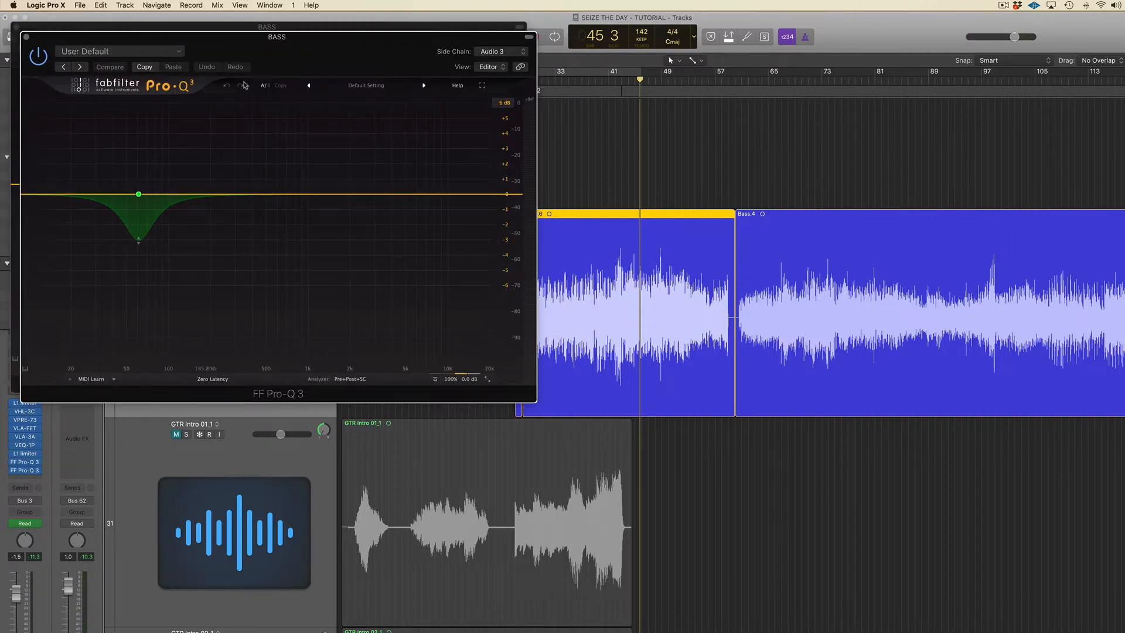
left_click_drag(315, 61, 957, 155)
key("space")
mouse_move(781, 289)
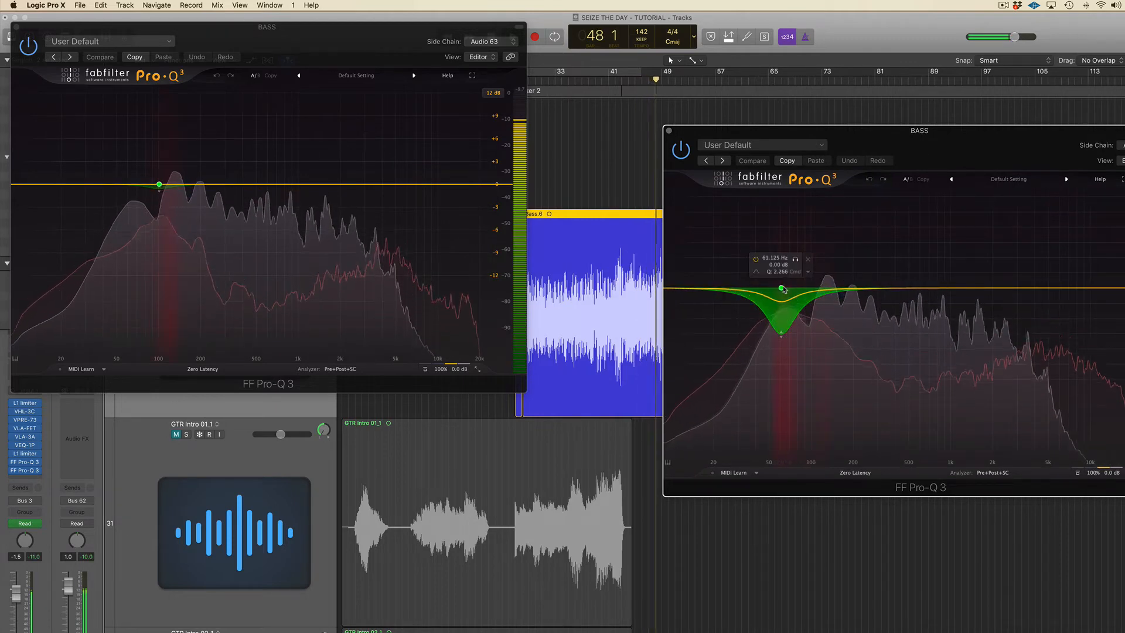
key("space")
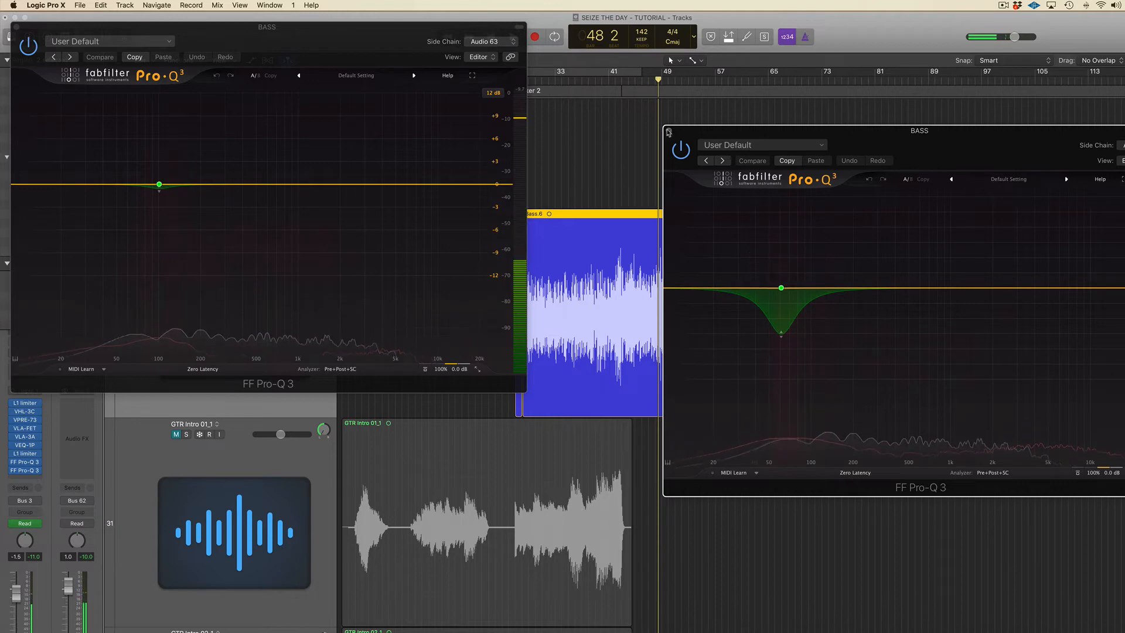
Step: Inspect the 101 Hz dynamic band in one Pro-Q 3, play through the other's 61 Hz band, and close both windows
mouse_move(160, 182)
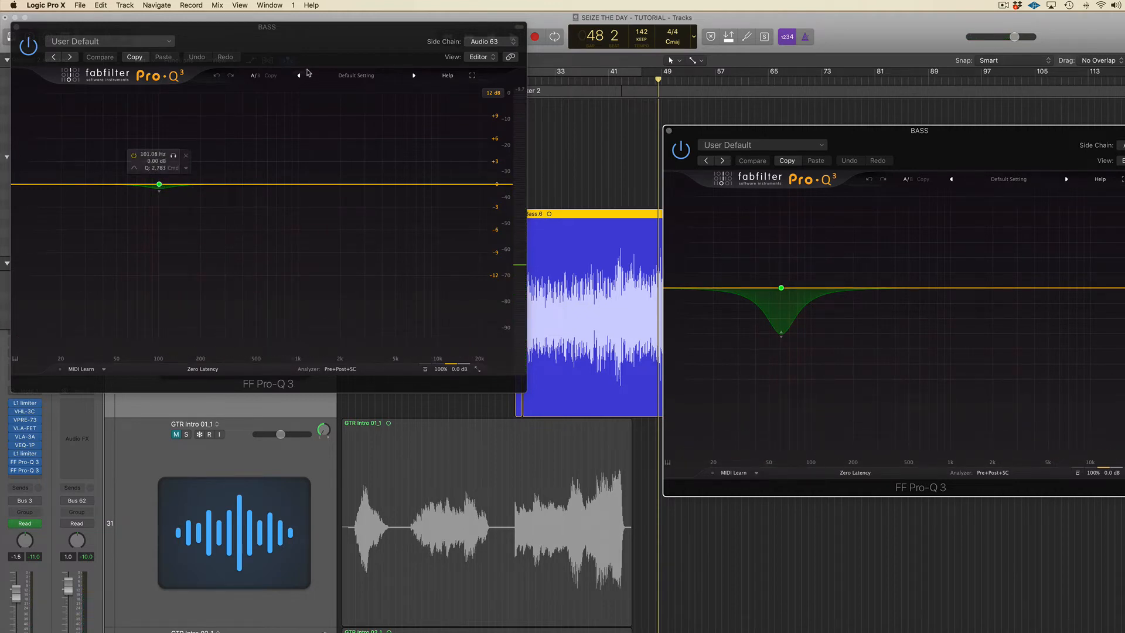
left_click(322, 55)
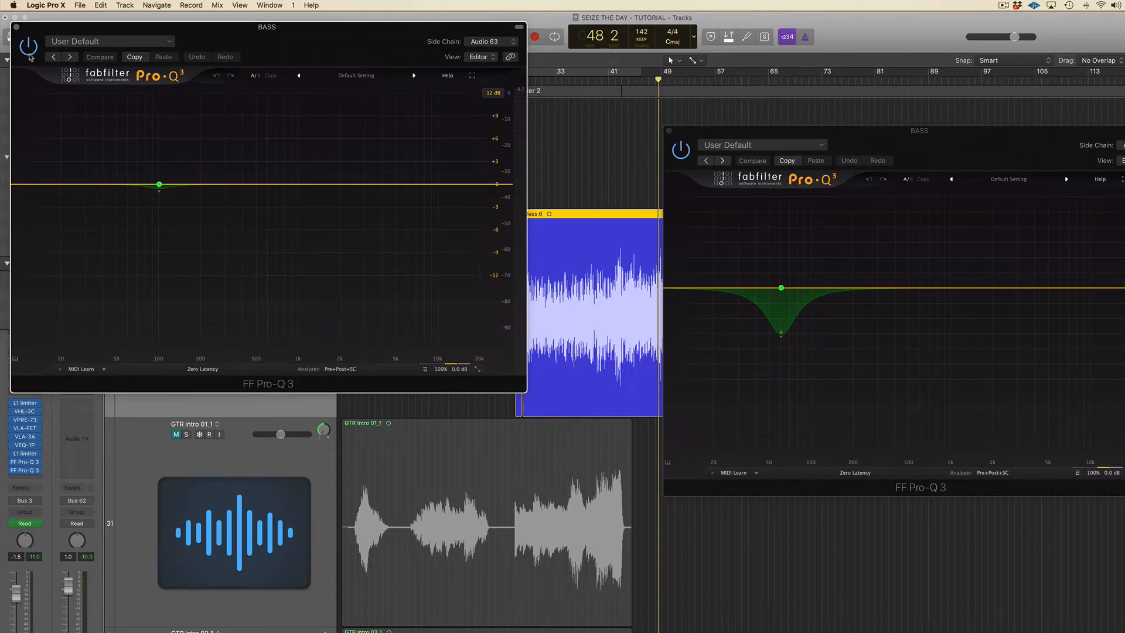
mouse_move(169, 203)
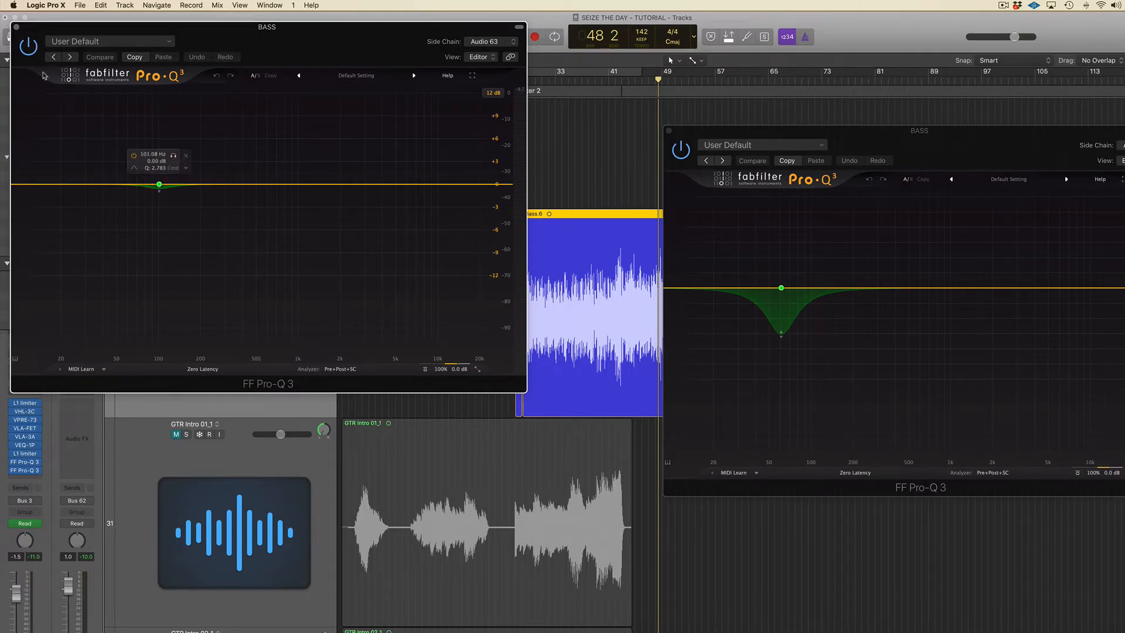
left_click(16, 27)
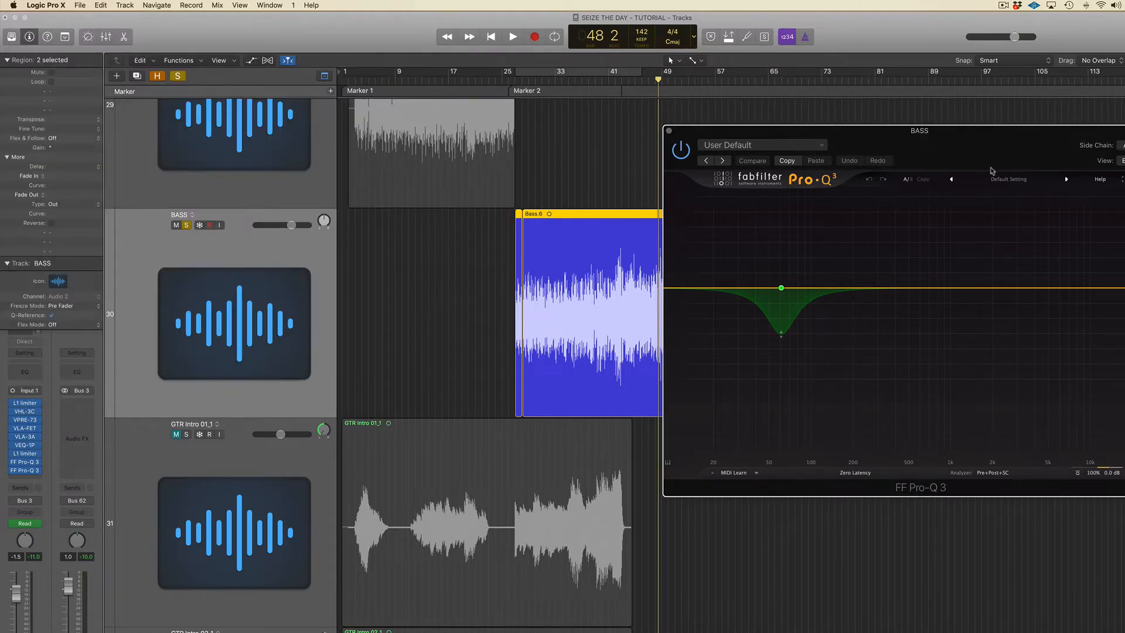
left_click_drag(992, 170, 985, 135)
key("space")
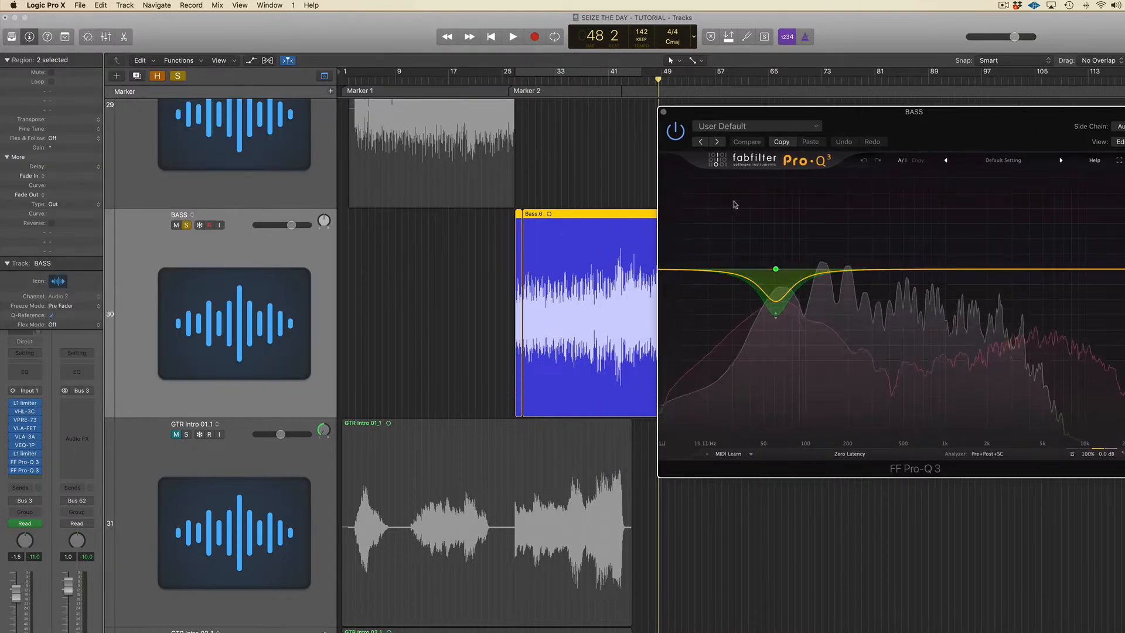
key("space")
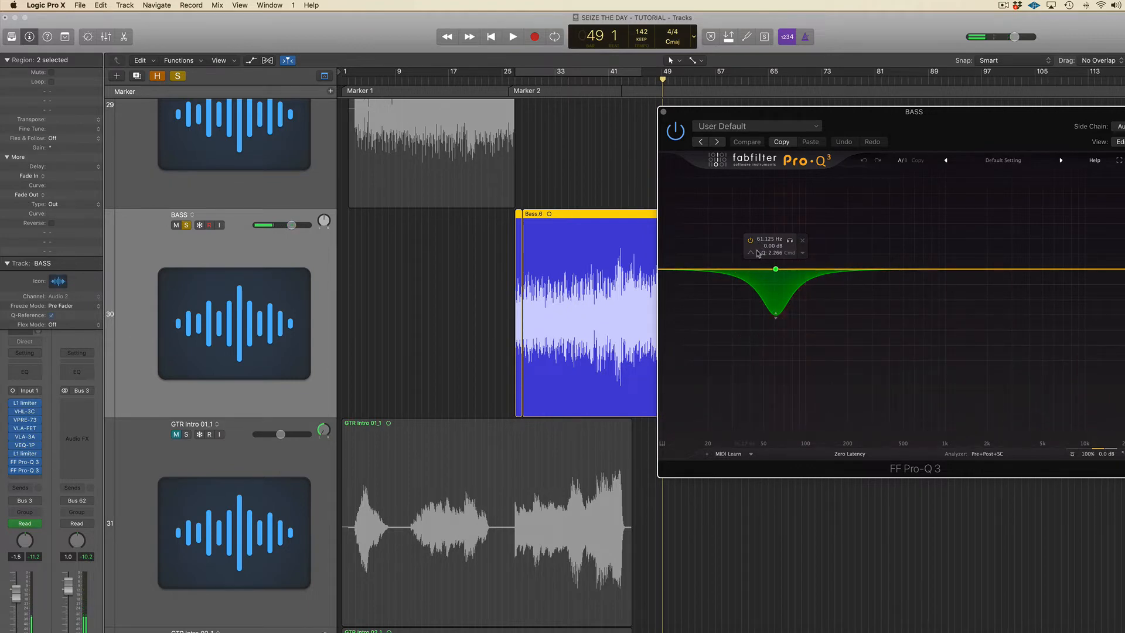
left_click(664, 113)
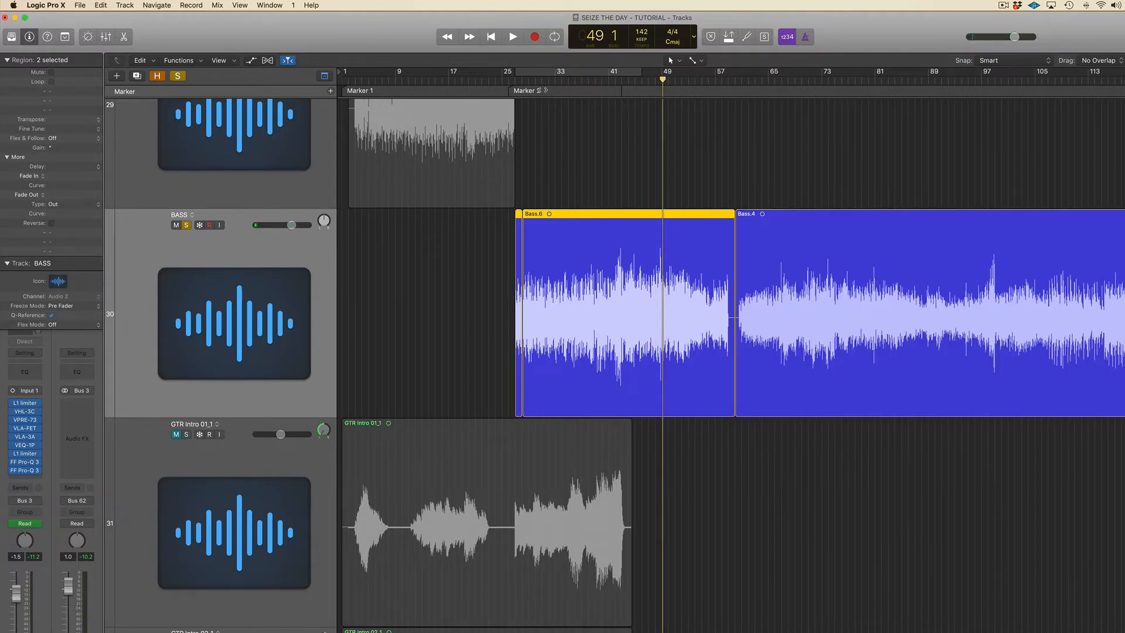
Step: Return the playhead to Marker 2 with the BASS fader at -2.5 dB, clear the solo, and show the Mixer
key("alt+comma")
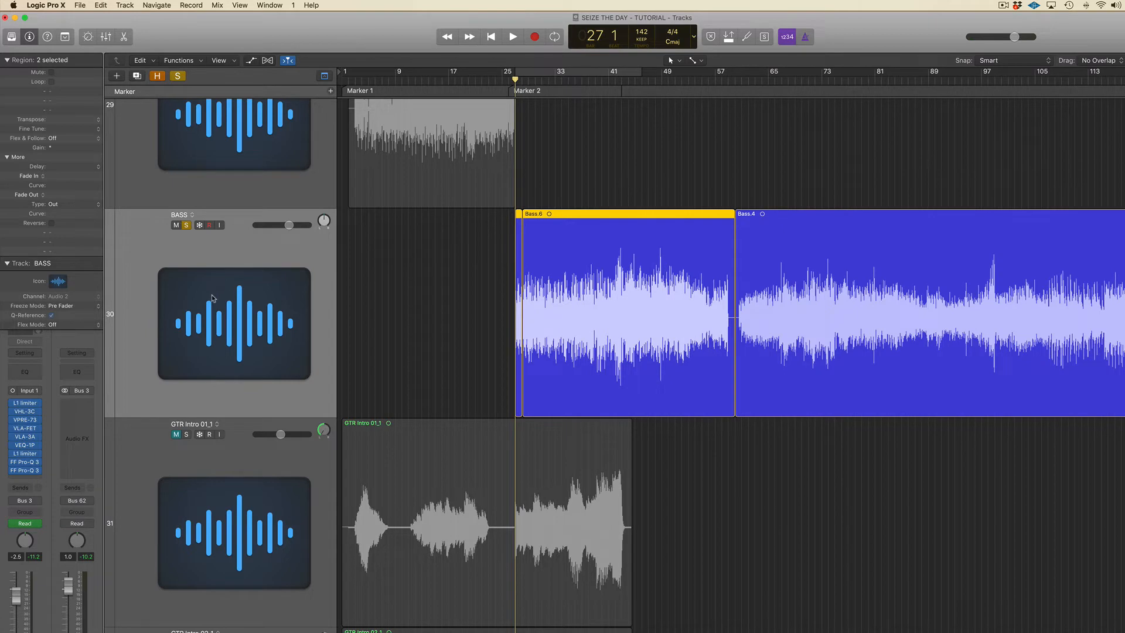
key("ctrl+s")
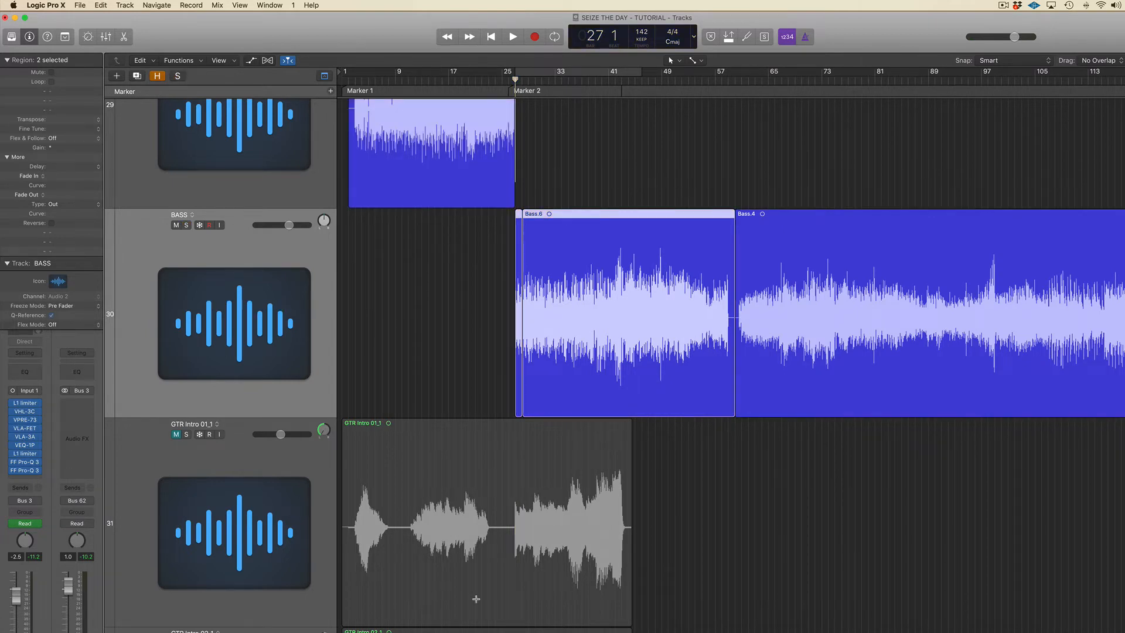
key("x")
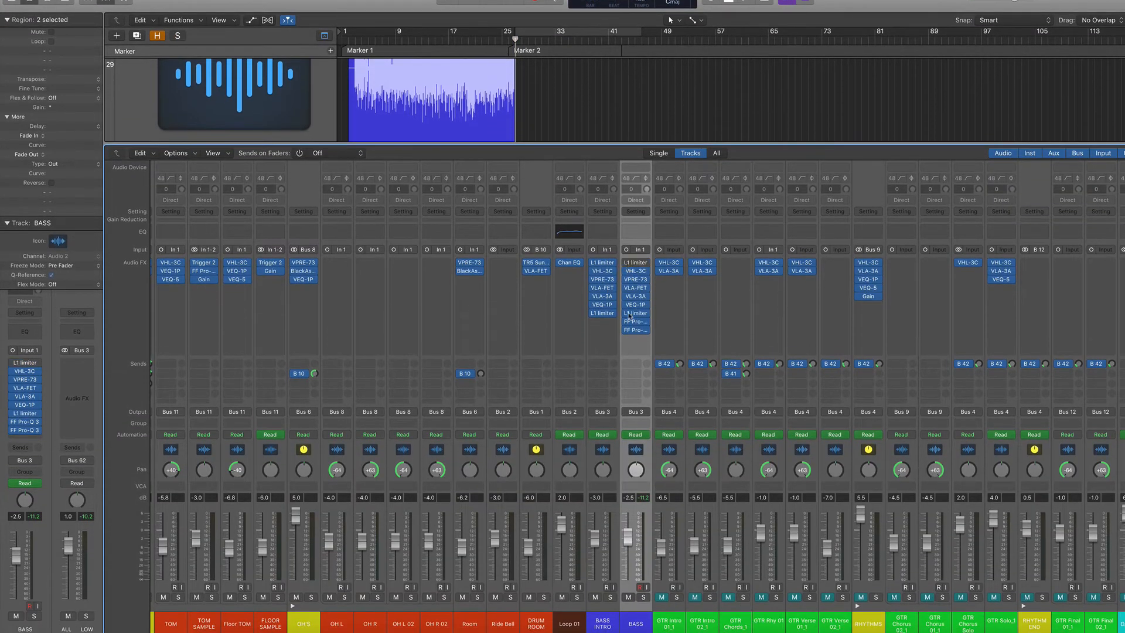
Step: Bypass all plug-ins on the BASS channel, play the mix from Marker 2, and reactivate the whole chain during playback
left_click_drag(626, 271, 623, 333)
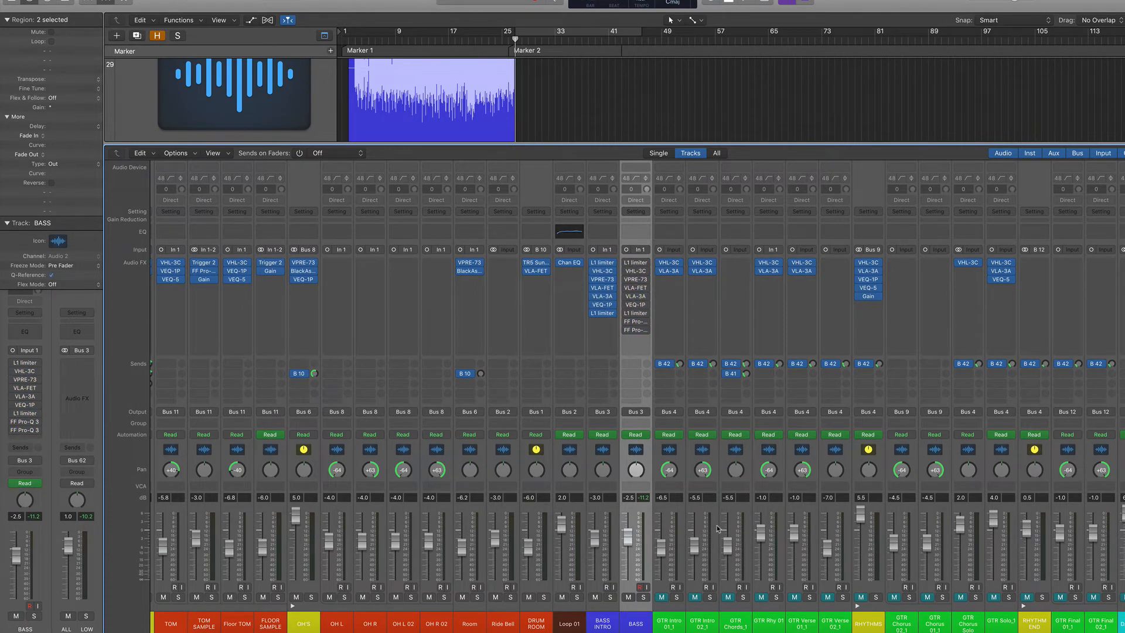
key("space")
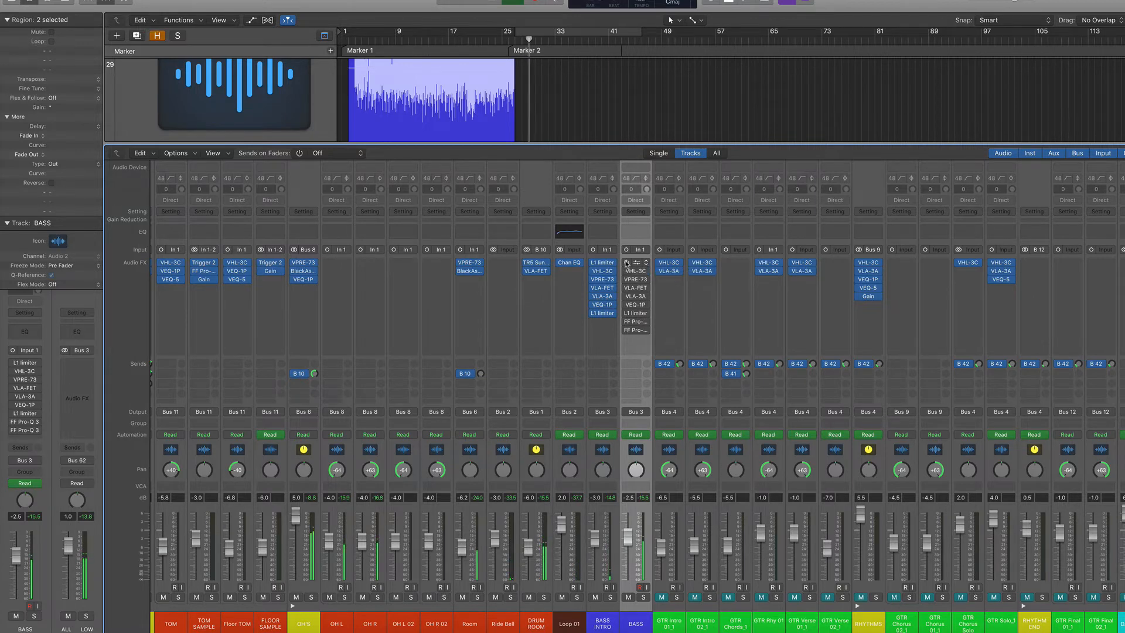
left_click_drag(626, 263, 626, 343)
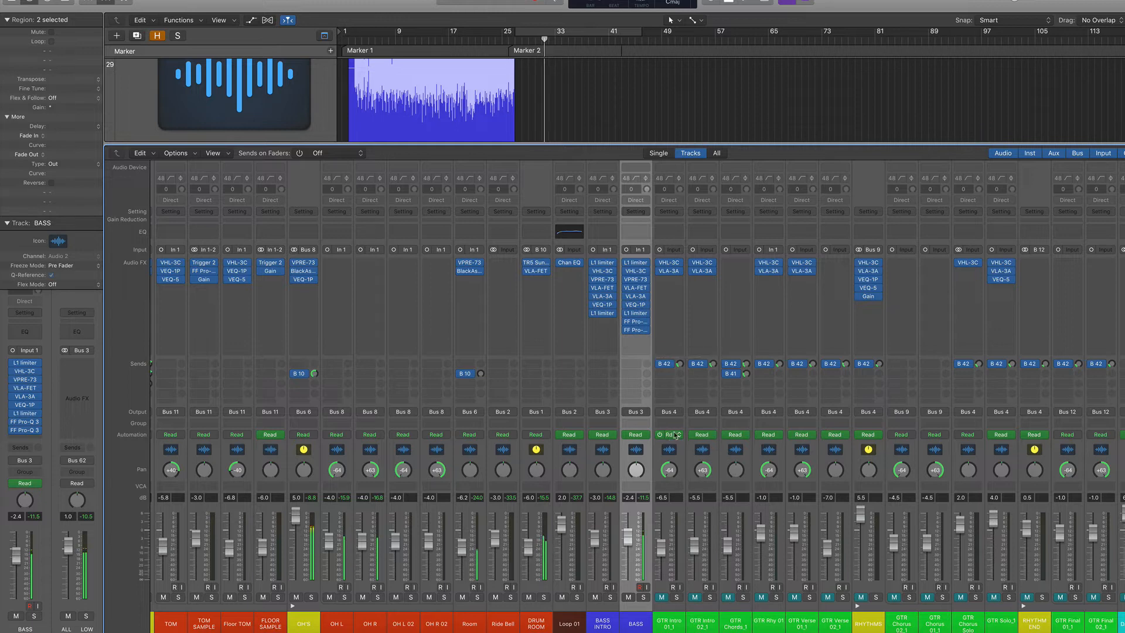
Step: Select the BASS INTRO channel, open its VEQ-1P to examine the equalizer settings, and close the window
left_click(609, 449)
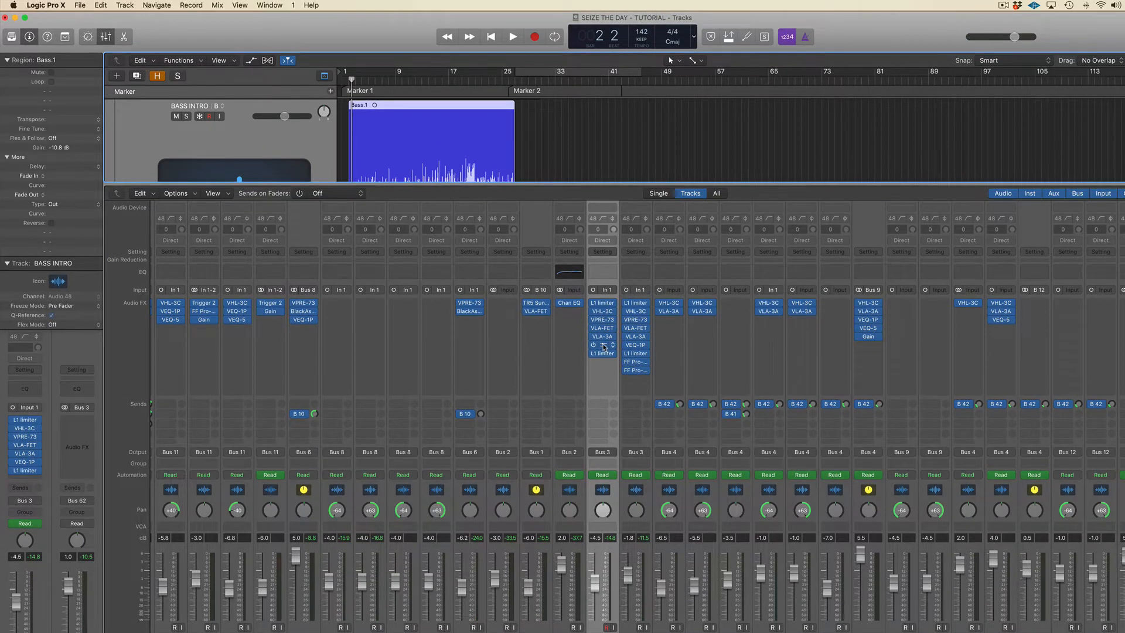
left_click(604, 346)
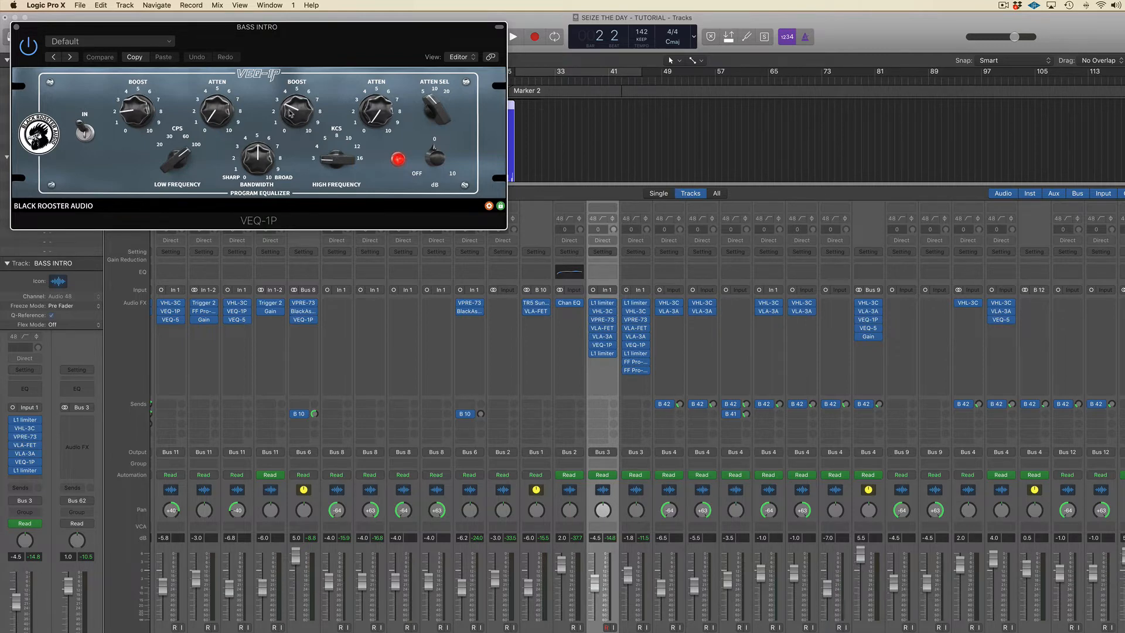
left_click(16, 27)
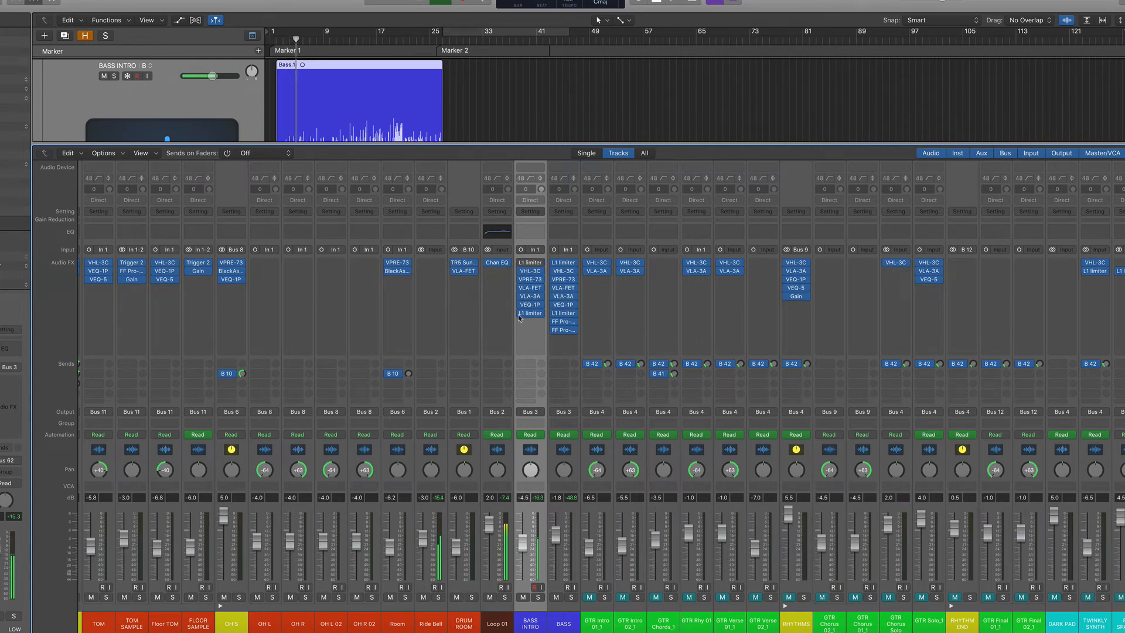
Step: Compare the BASS INTRO channel with its entire plug-in chain bypassed and reactivated during playback, and stop playback
left_click_drag(520, 272, 521, 321)
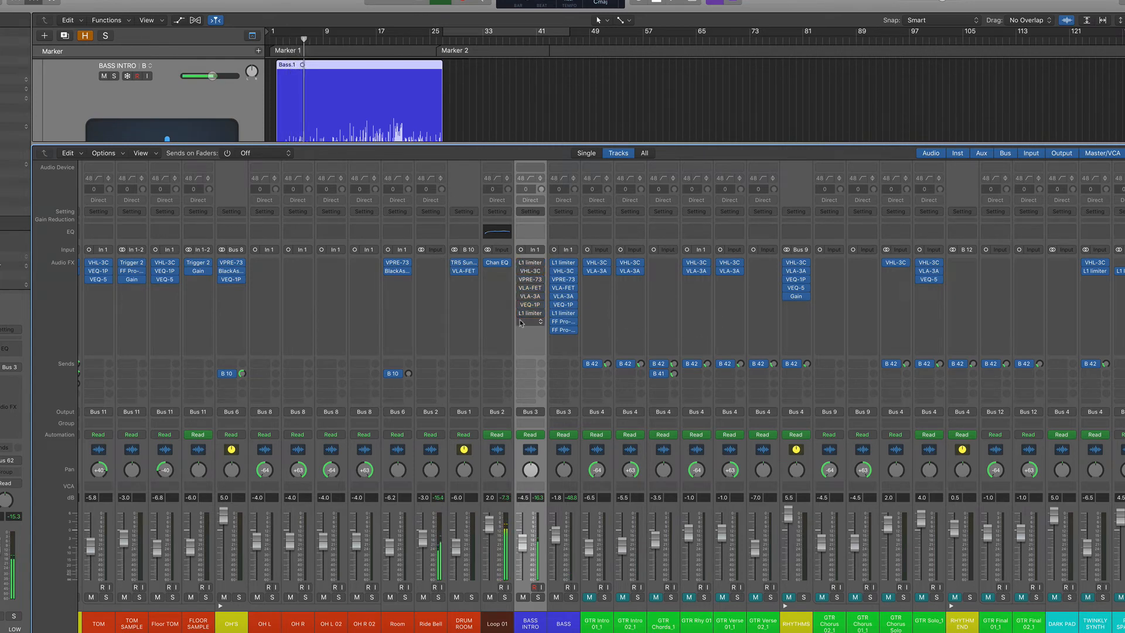
mouse_move(521, 263)
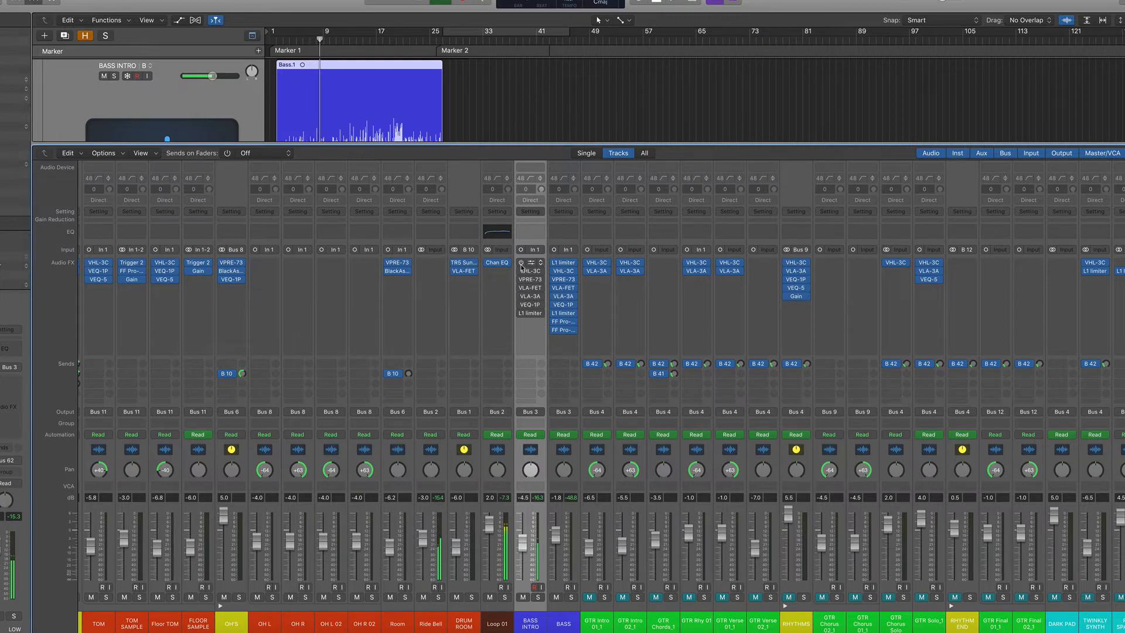
left_click_drag(522, 266, 521, 316)
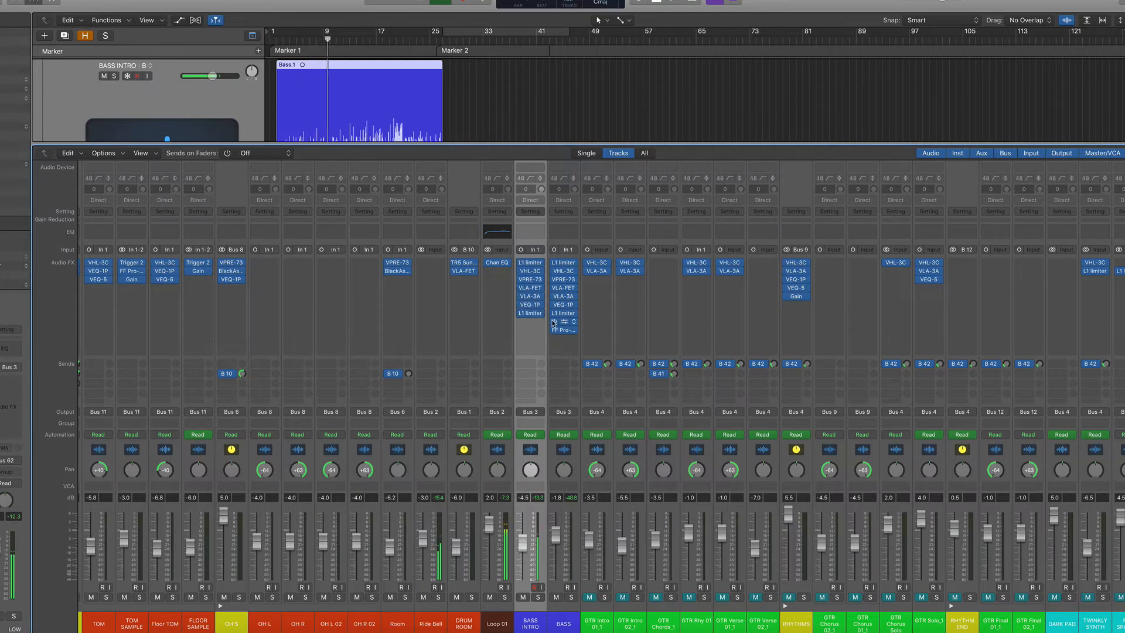
key("space")
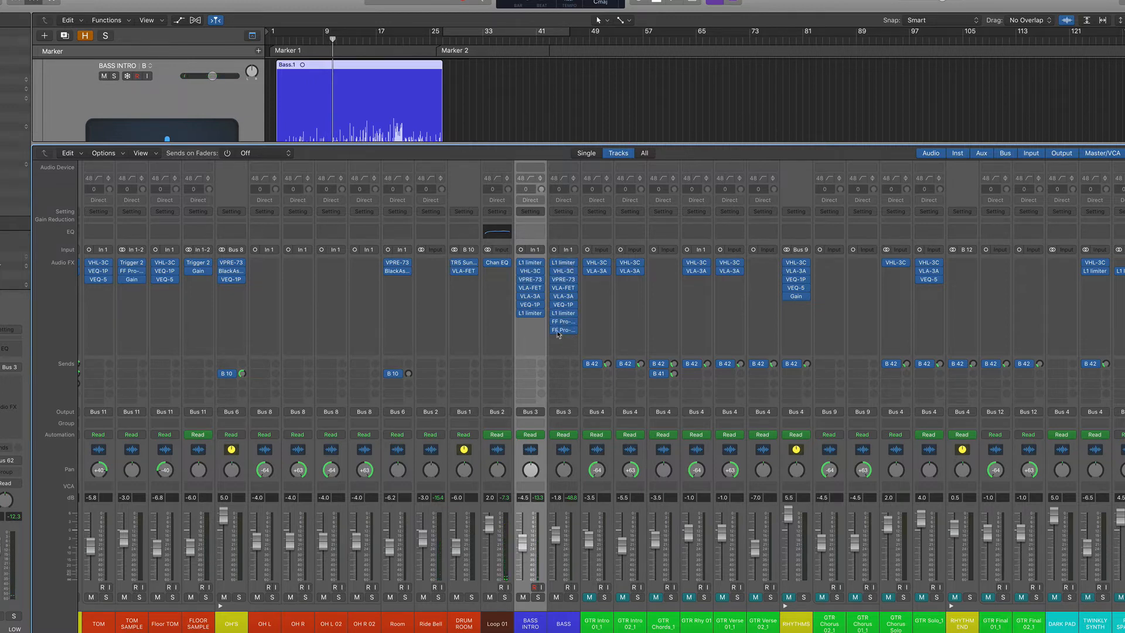
Step: Compare the VEQ-1P equalizer settings on the BASS and BASS INTRO channels side by side, and close both plug-in windows
left_click(554, 305)
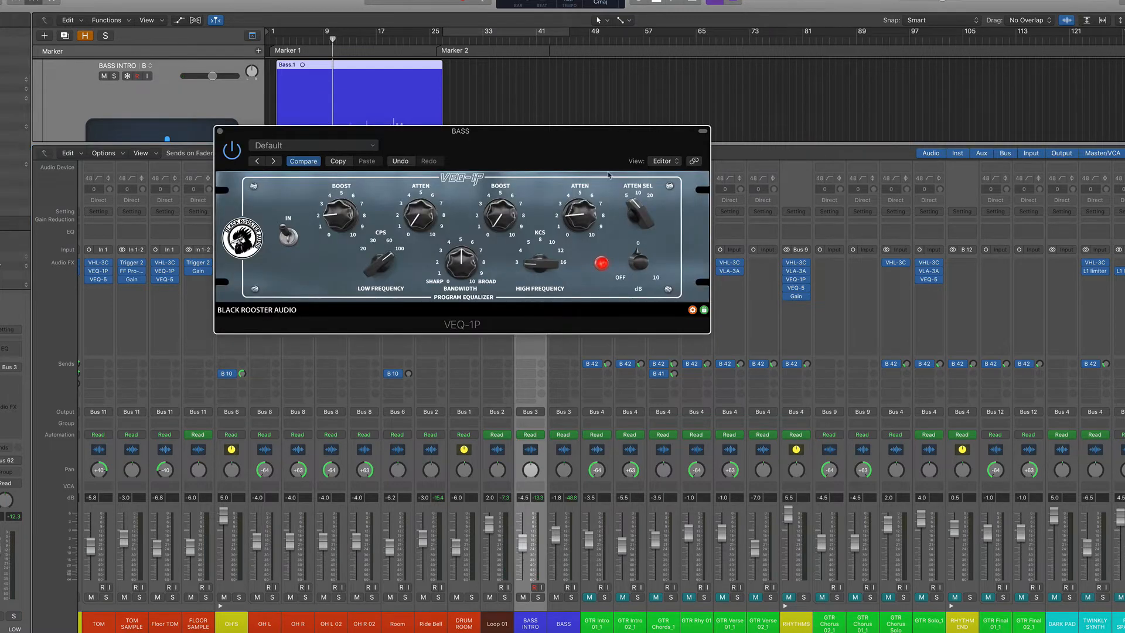
left_click_drag(608, 174, 1015, 160)
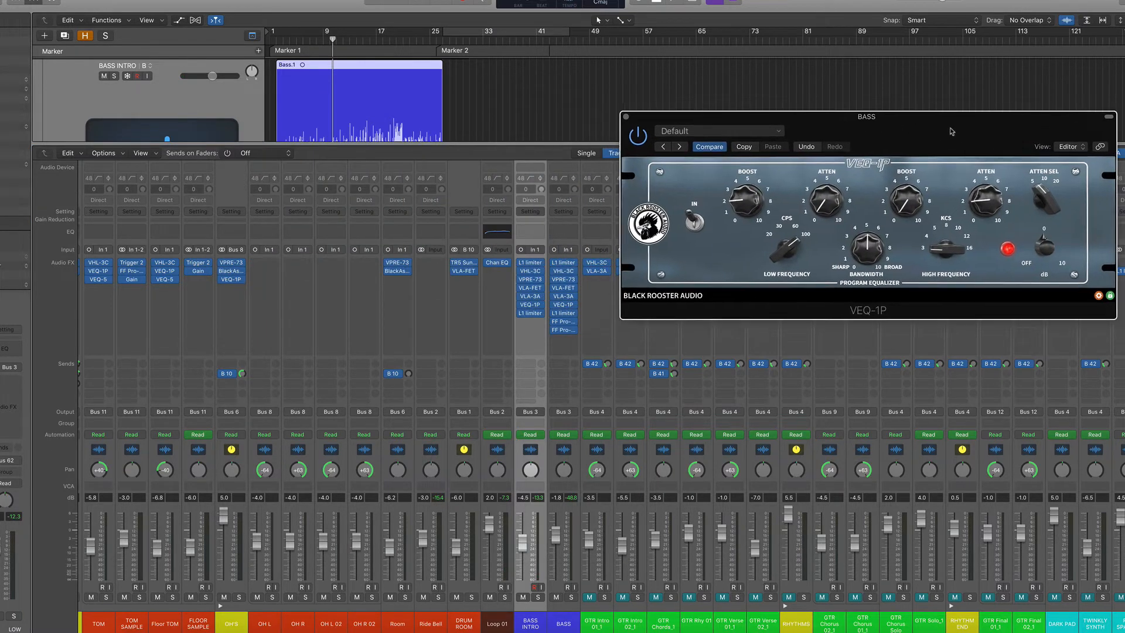
left_click(532, 306)
left_click_drag(914, 116, 884, 71)
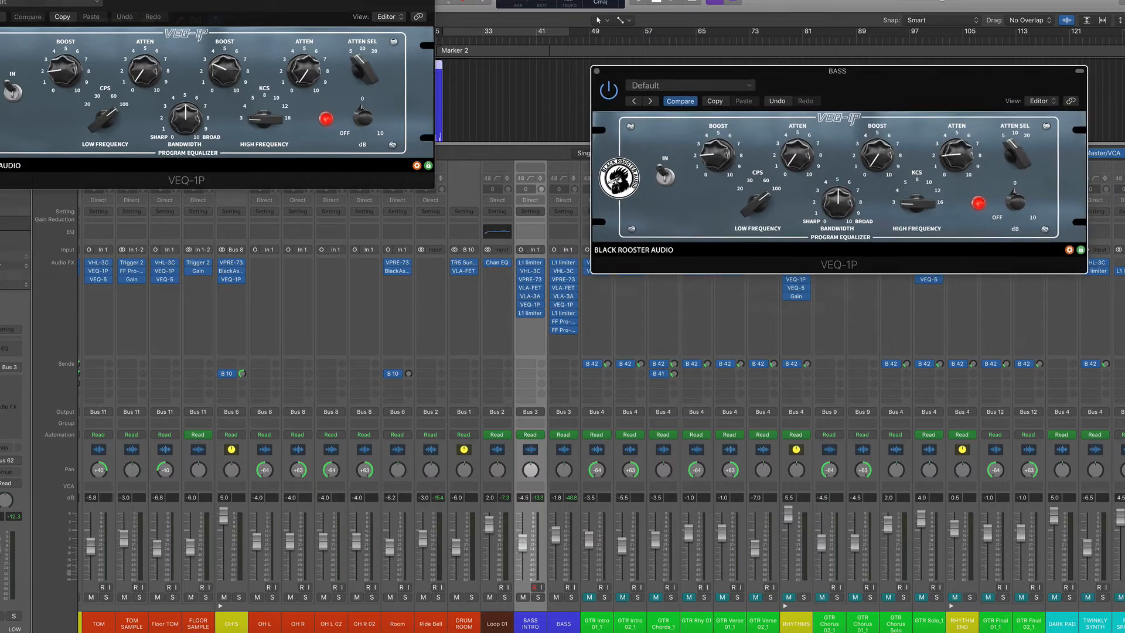
left_click_drag(430, 2, 426, 92)
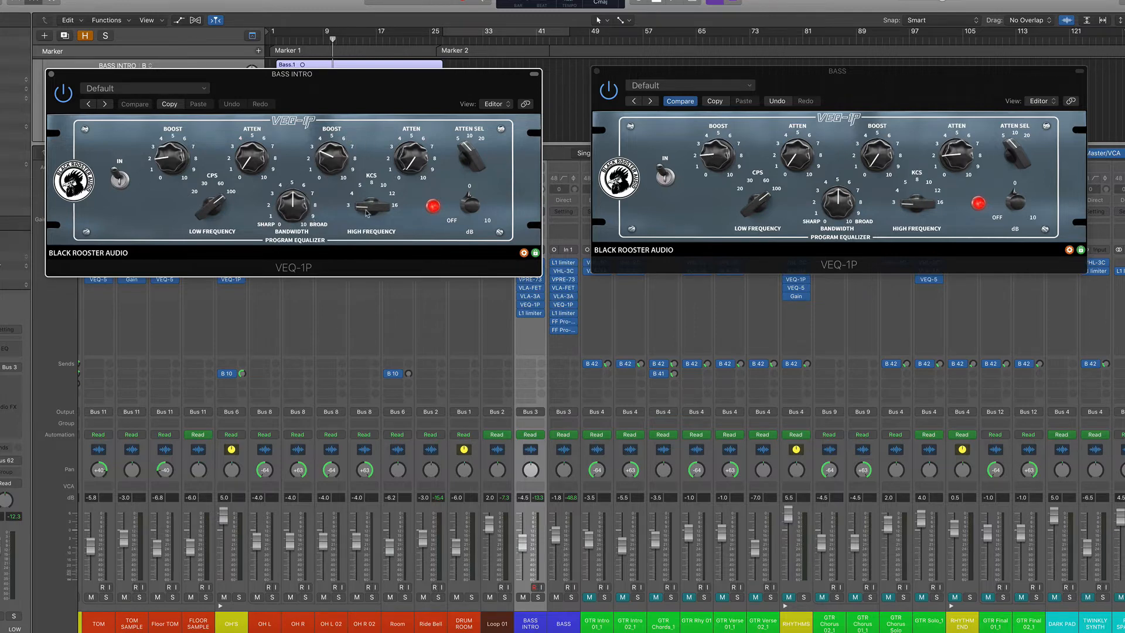
left_click(52, 74)
left_click(597, 72)
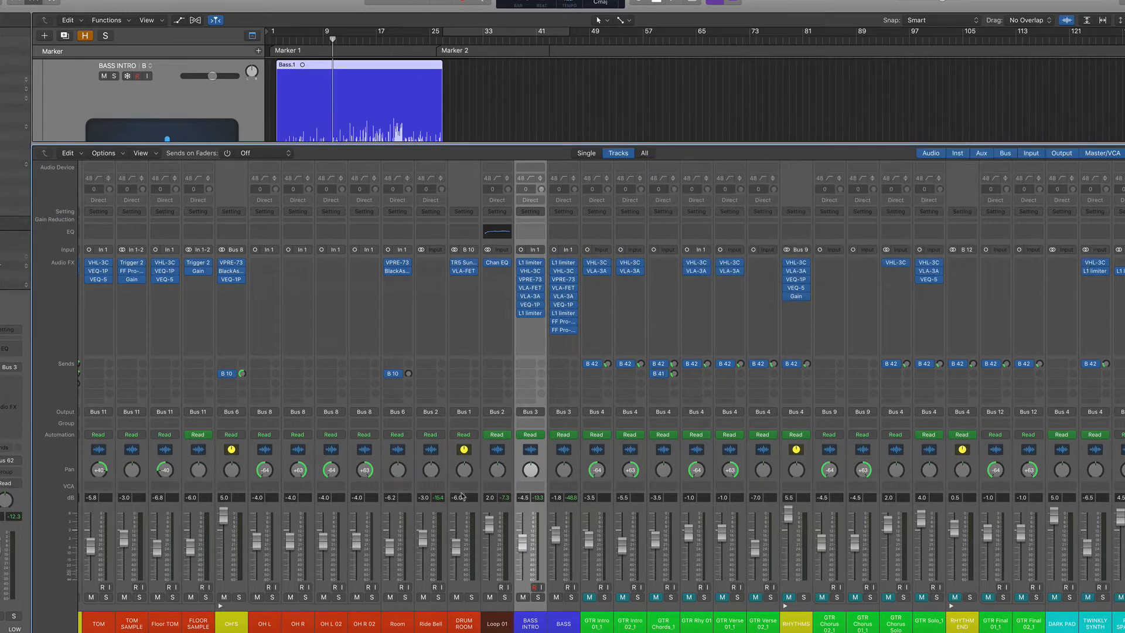
Step: Solo the Loop 01 channel and start playback to hear the loop on its own
left_click(505, 597)
left_click(497, 450)
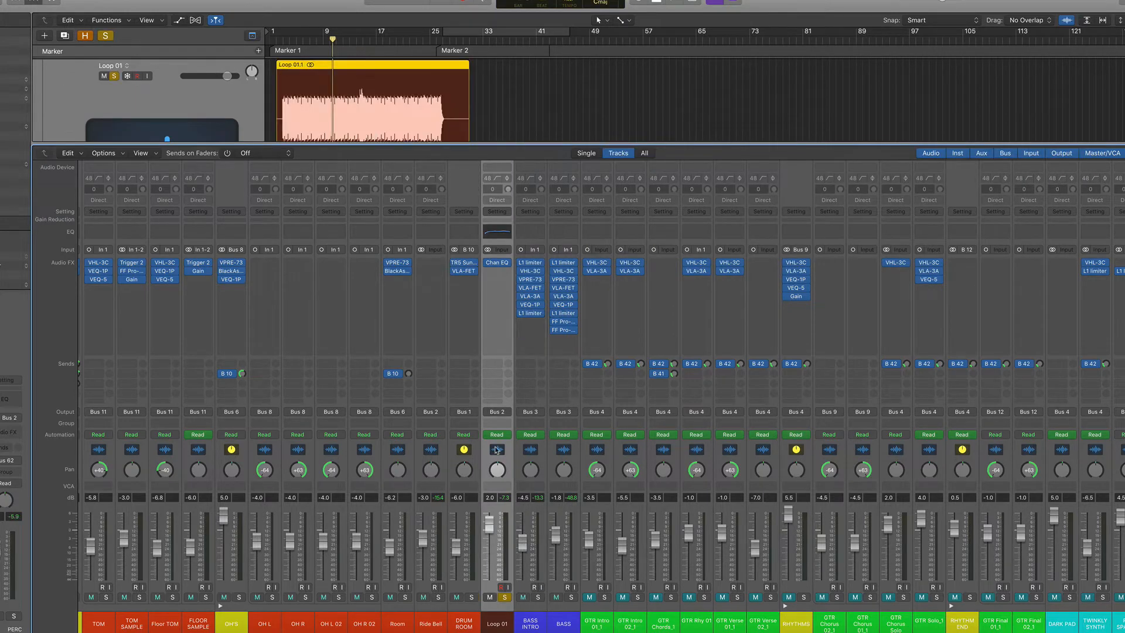
key("space")
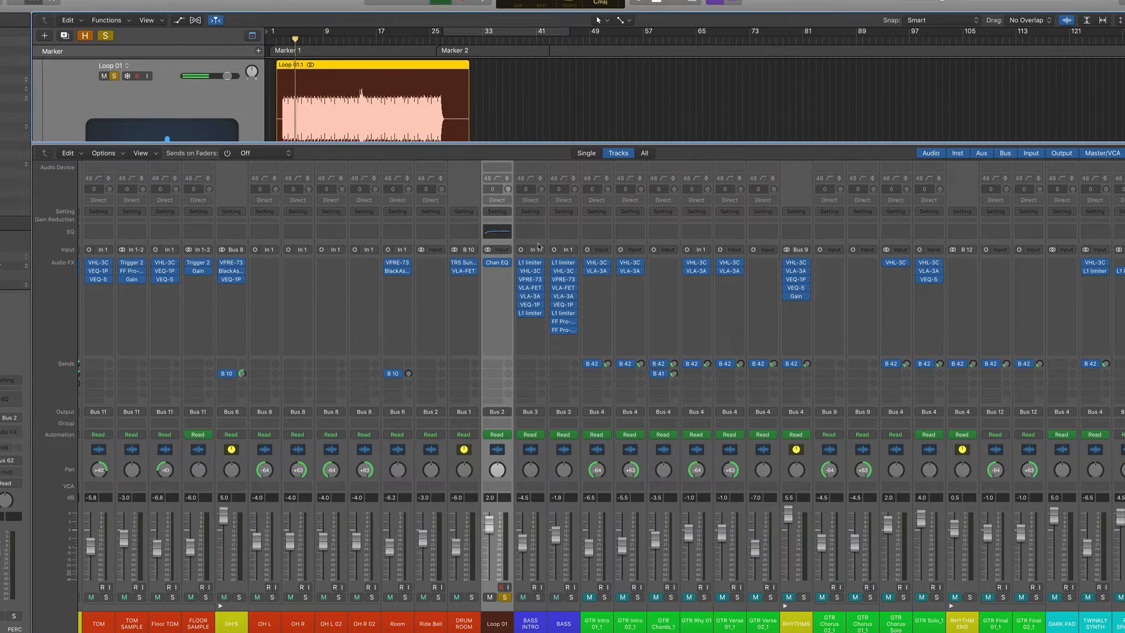
Step: Compare Loop 01 with its Channel EQ bypassed and re-enabled, then close the EQ and unsolo the loop
left_click(497, 262)
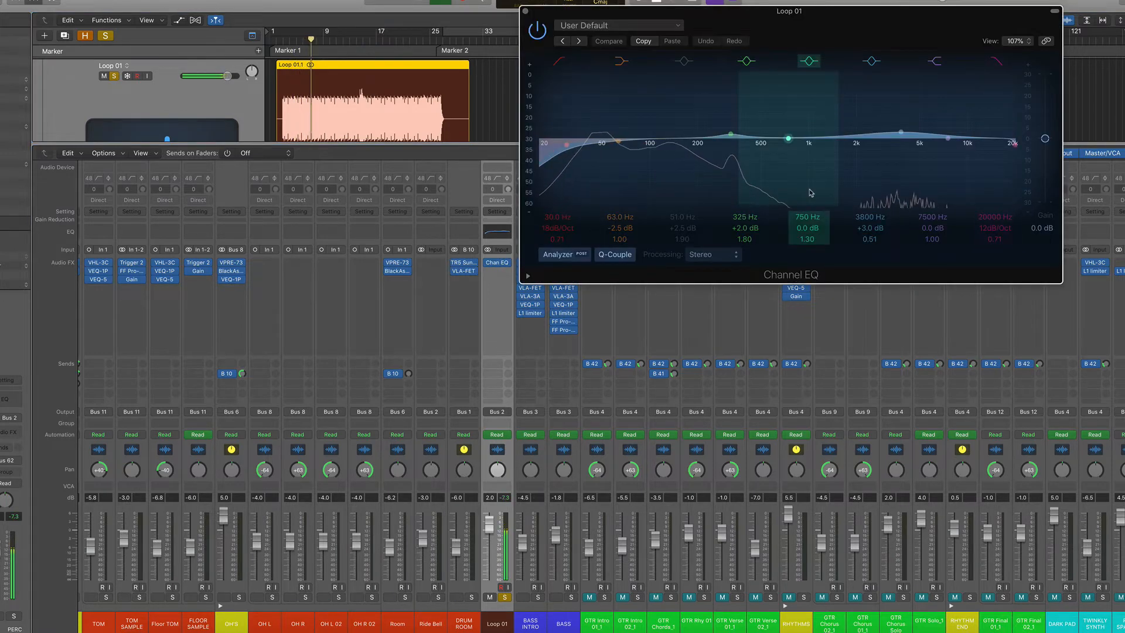
left_click(538, 31)
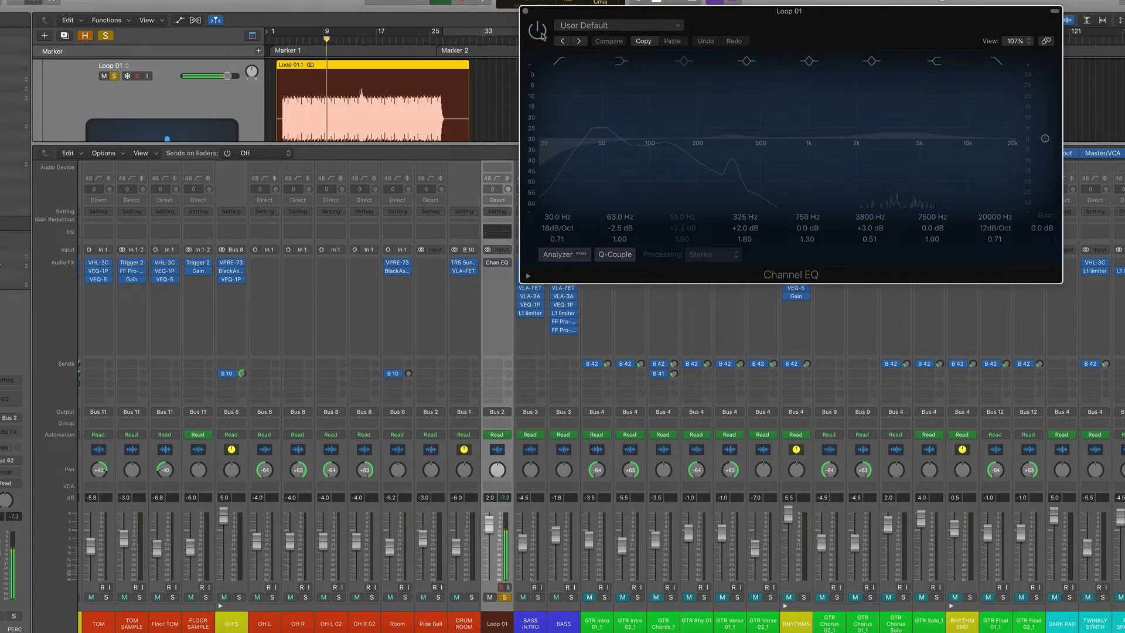
left_click(542, 35)
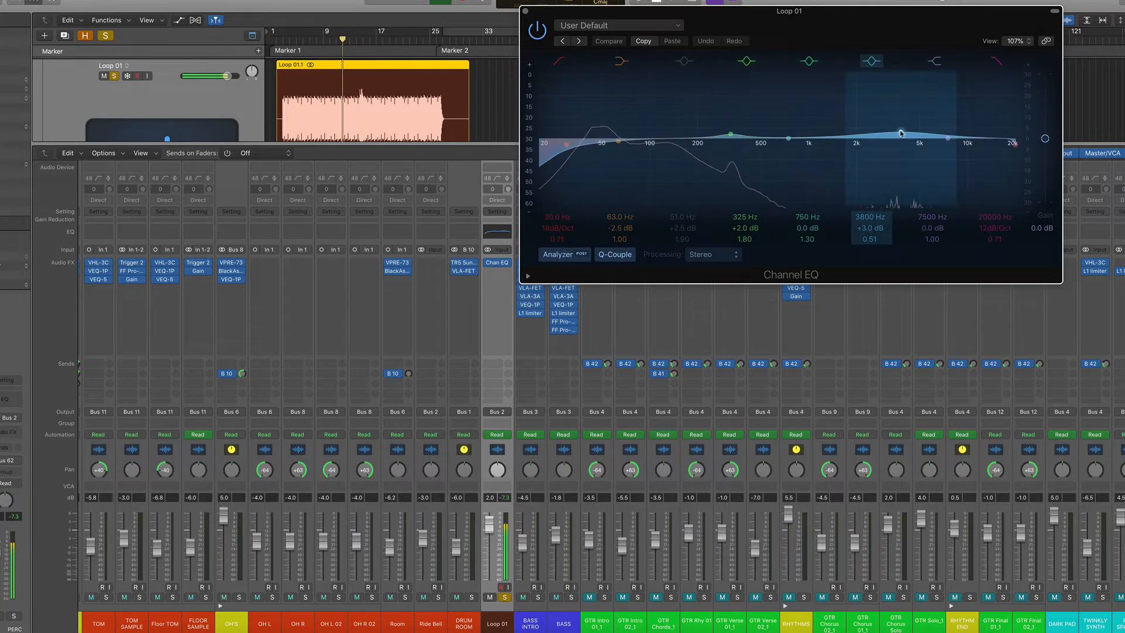
left_click(524, 10)
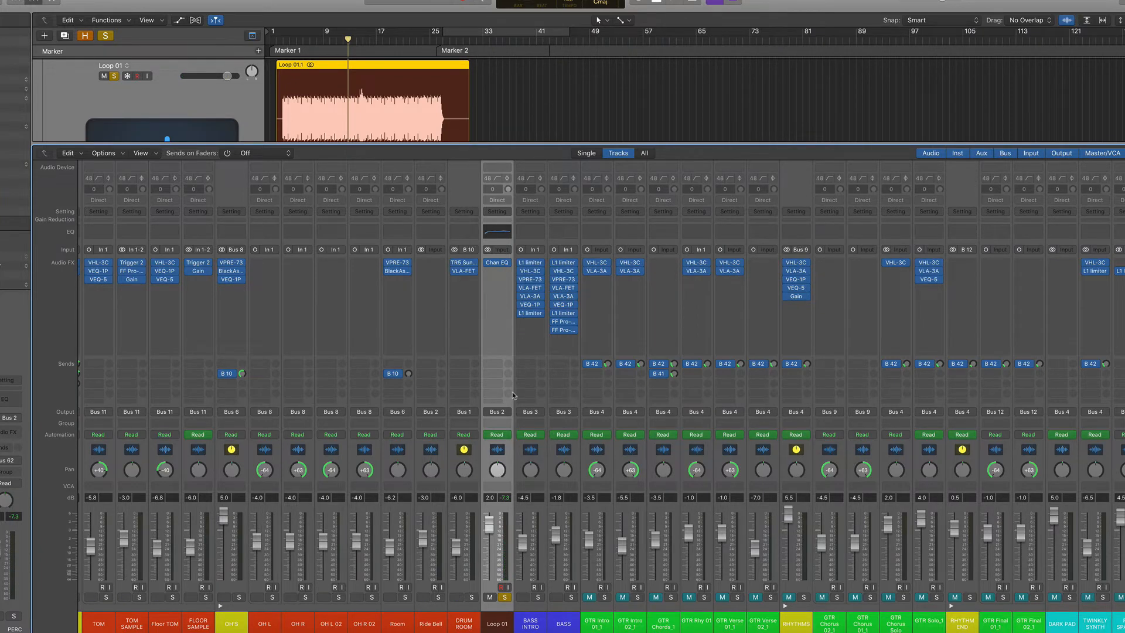
left_click(506, 597)
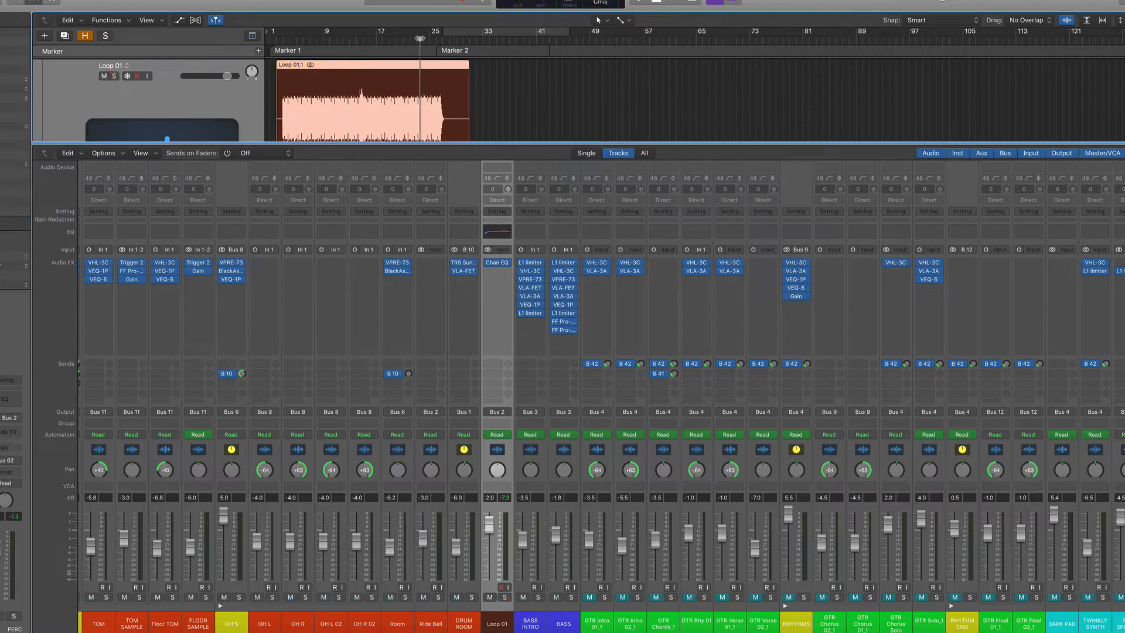
Step: Play the transition from the BASS INTRO region to the BASS regions near Marker 2 in the arrangement
key("x")
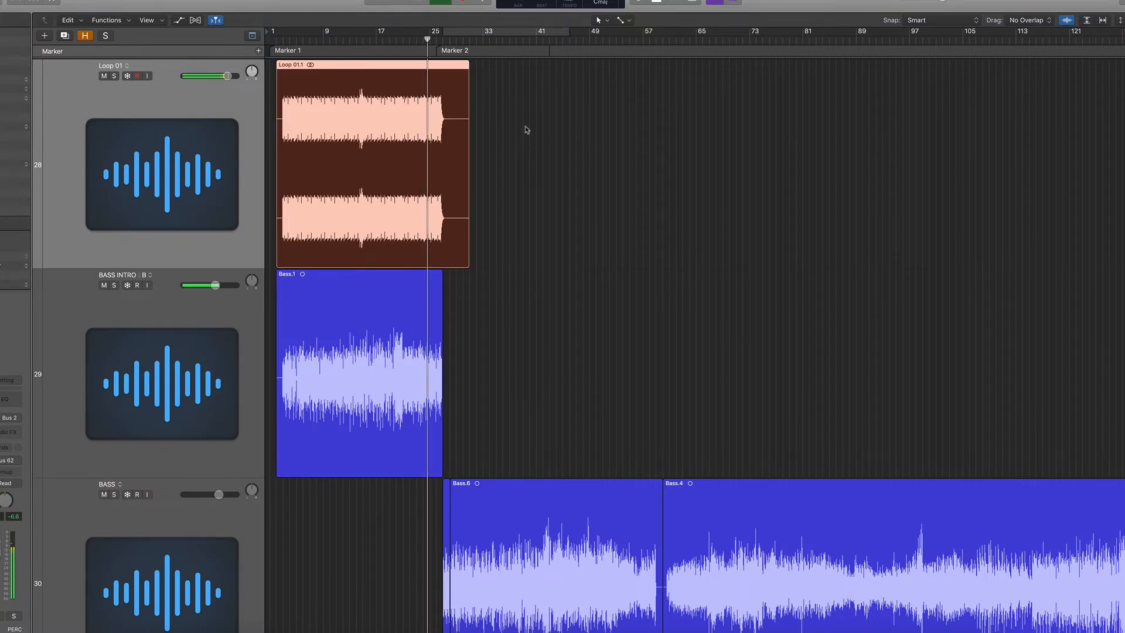
scroll(550, 149, "down", 3)
scroll(549, 148, "down", 2)
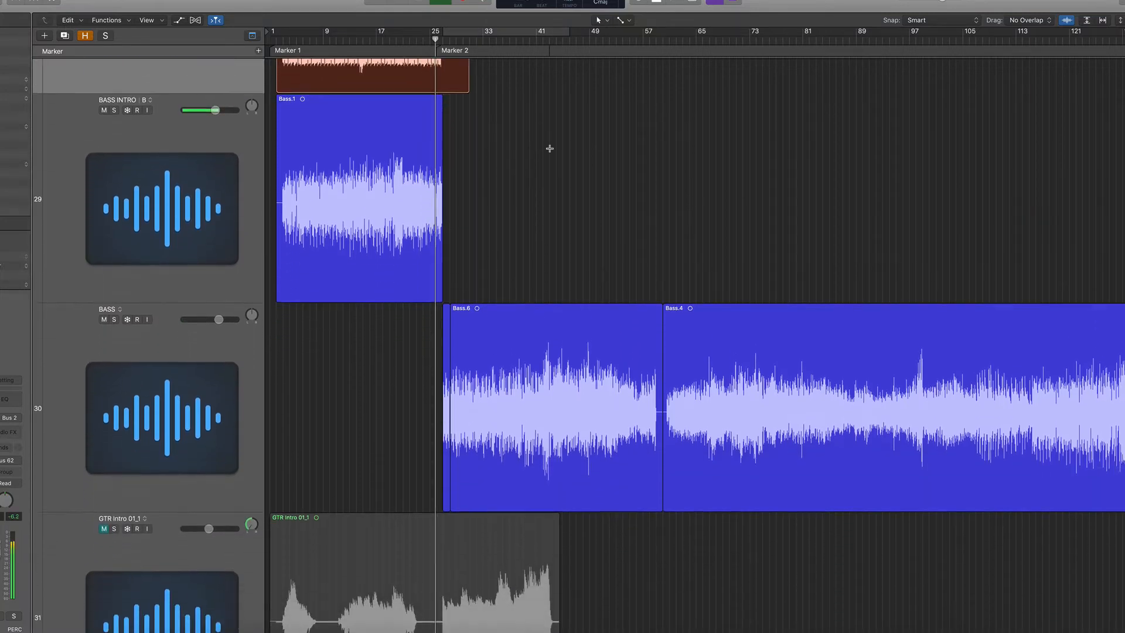
key("super+Right")
key("super+Right")
key("super+Right")
key("super+Right")
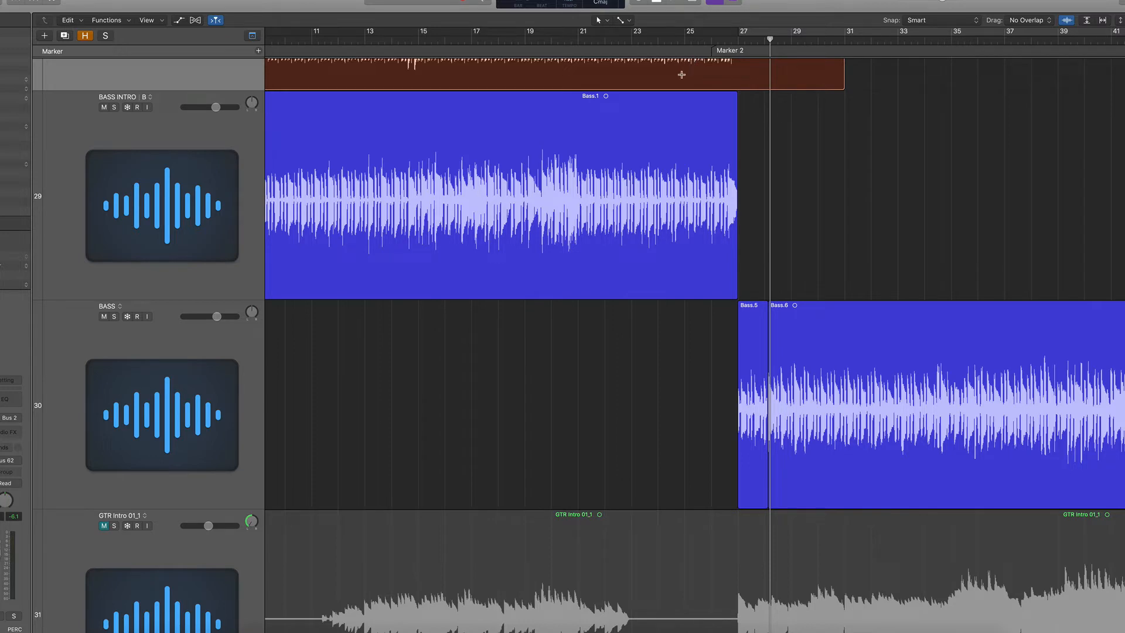
key("space")
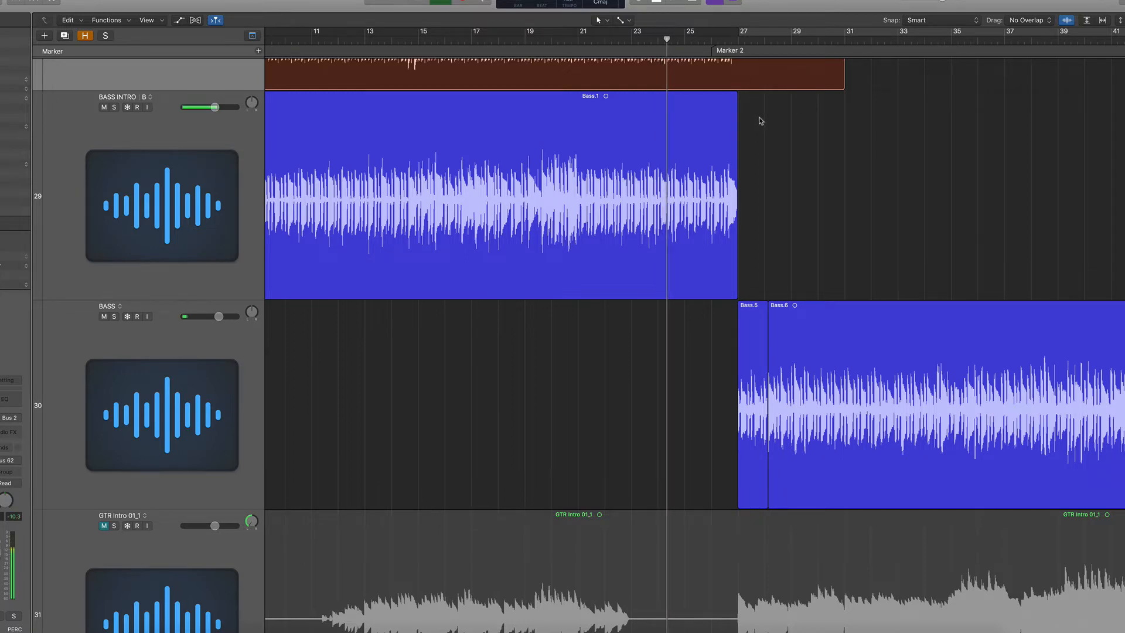
key("x")
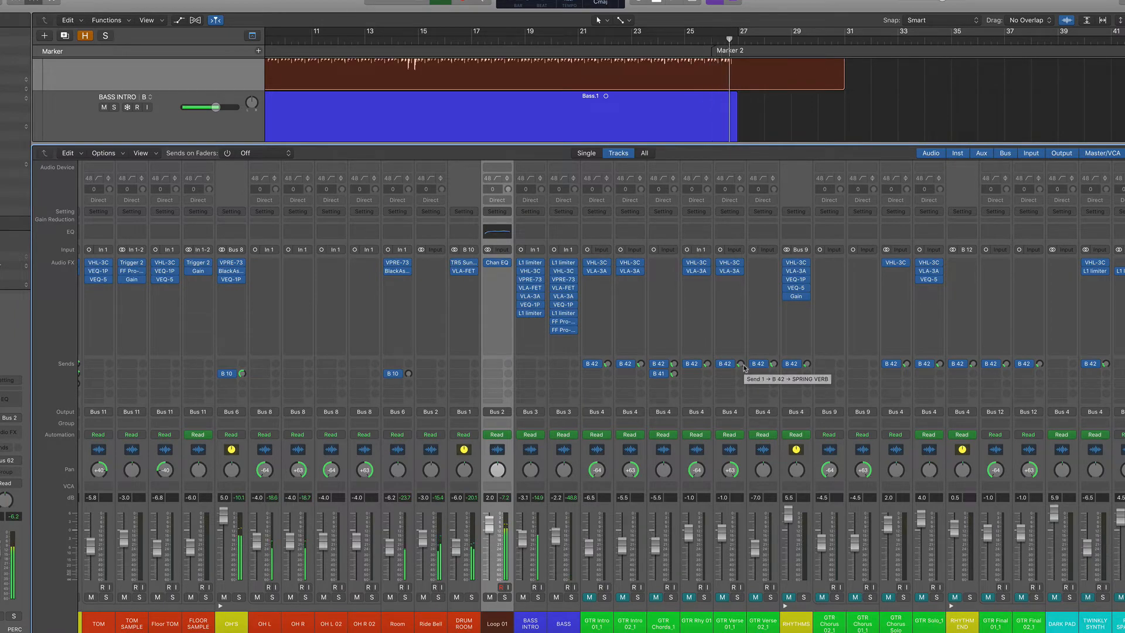
Step: Play the arrangement from Marker 2 and solo the six guitar tracks from GTR Intro 01_1 through GTR Verse 02_1
key("x")
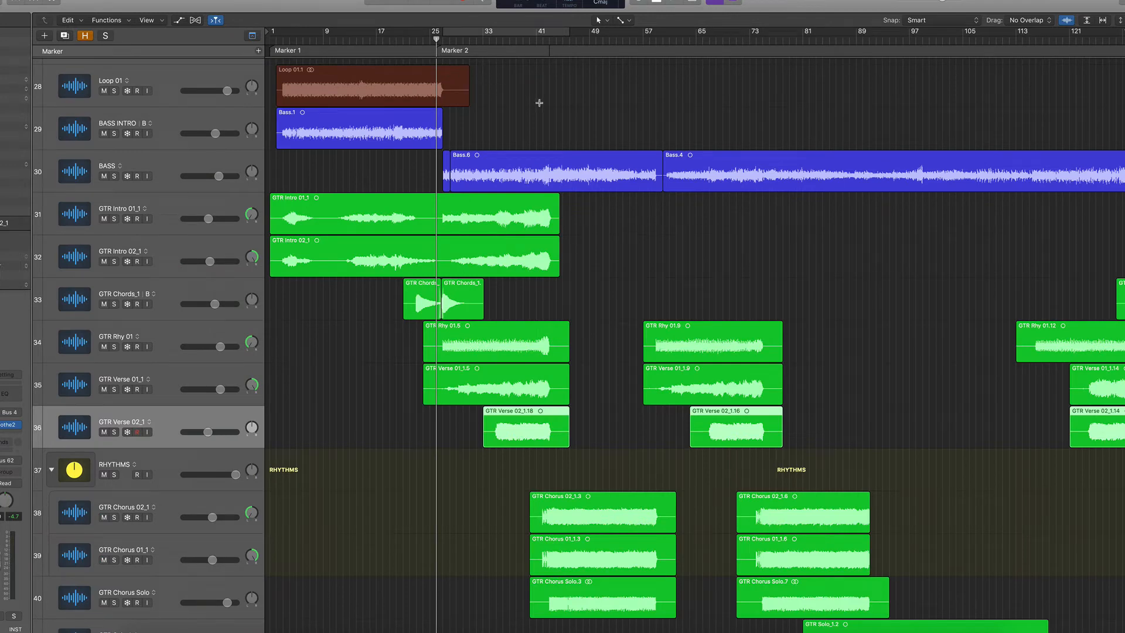
key("space")
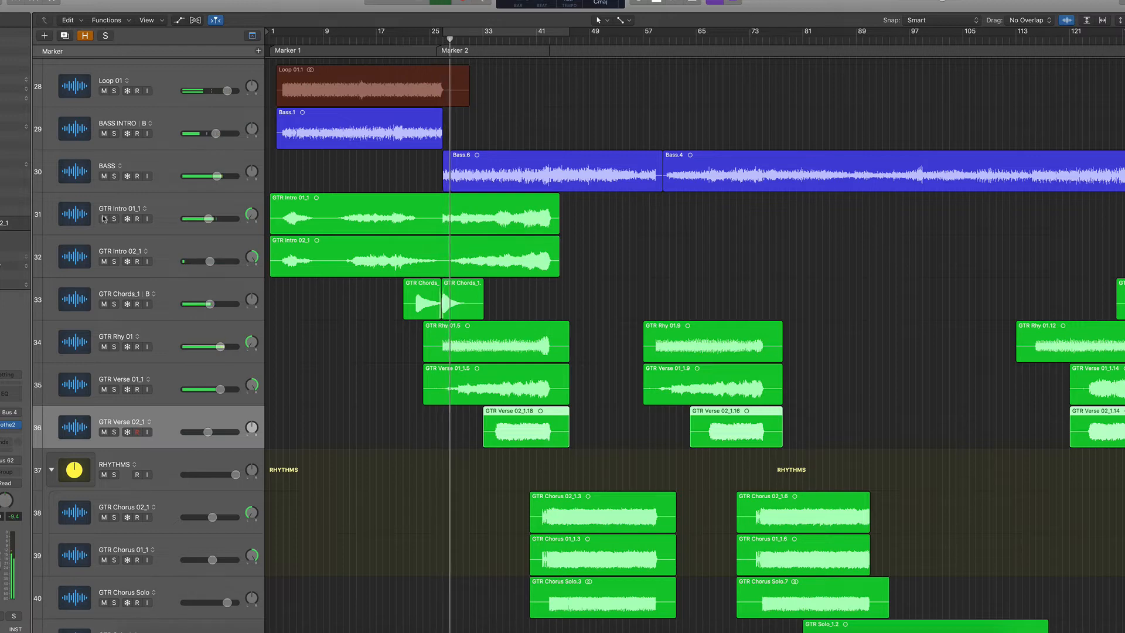
left_click_drag(114, 219, 114, 431)
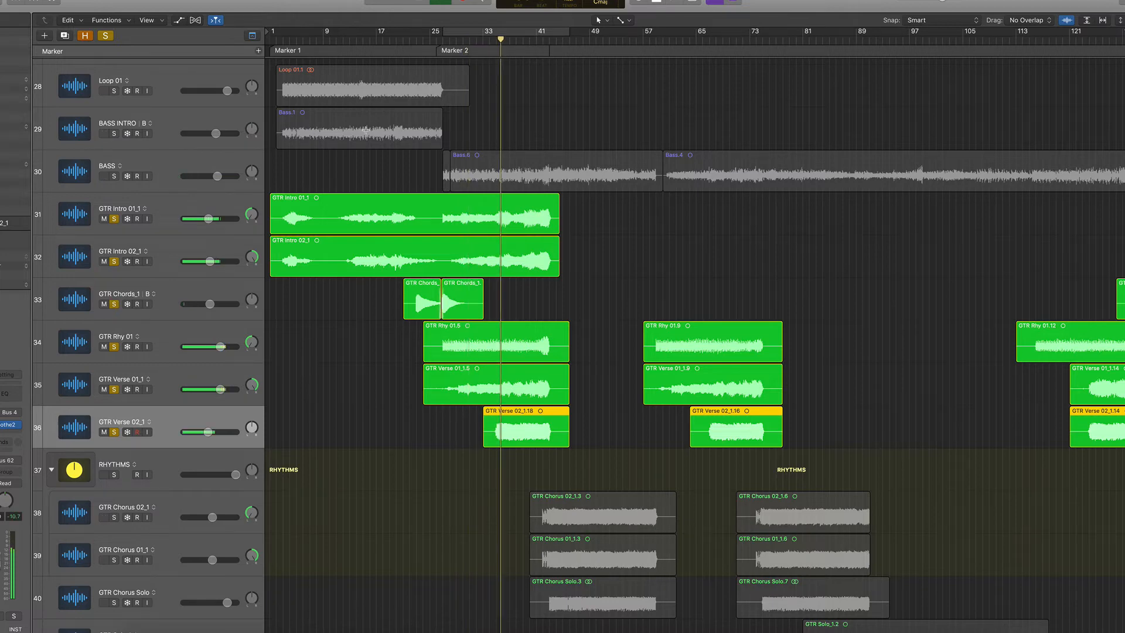
Step: Inspect the VHL-3C filter settings on the GTR Intro 01_1 channel in the mixer and close the plug-in
key("x")
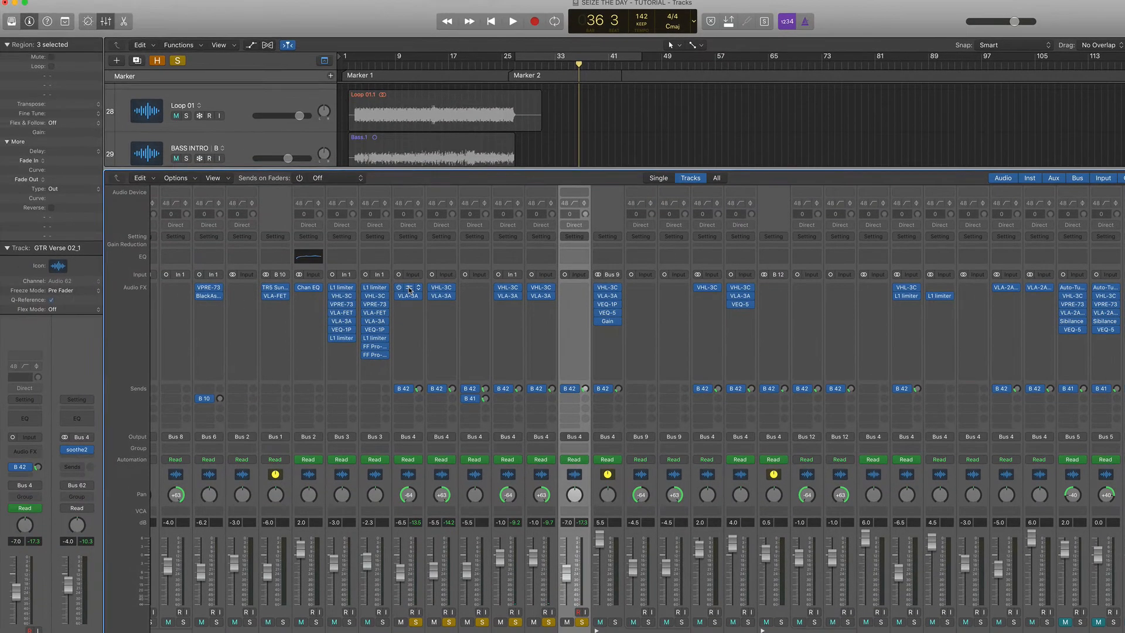
left_click(336, 263)
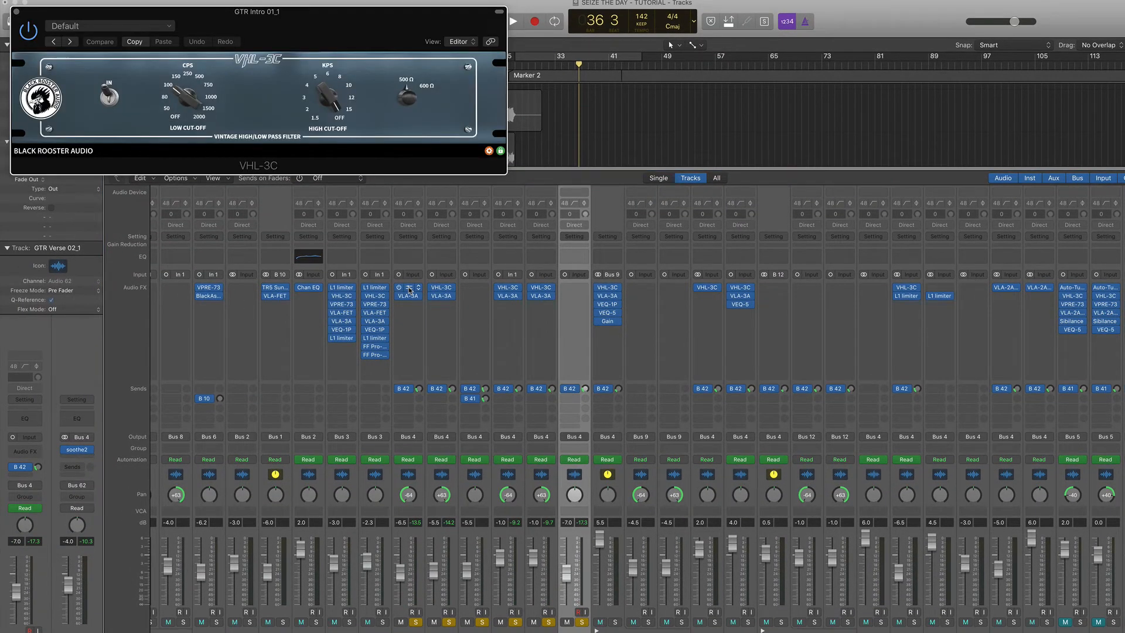
left_click(409, 288)
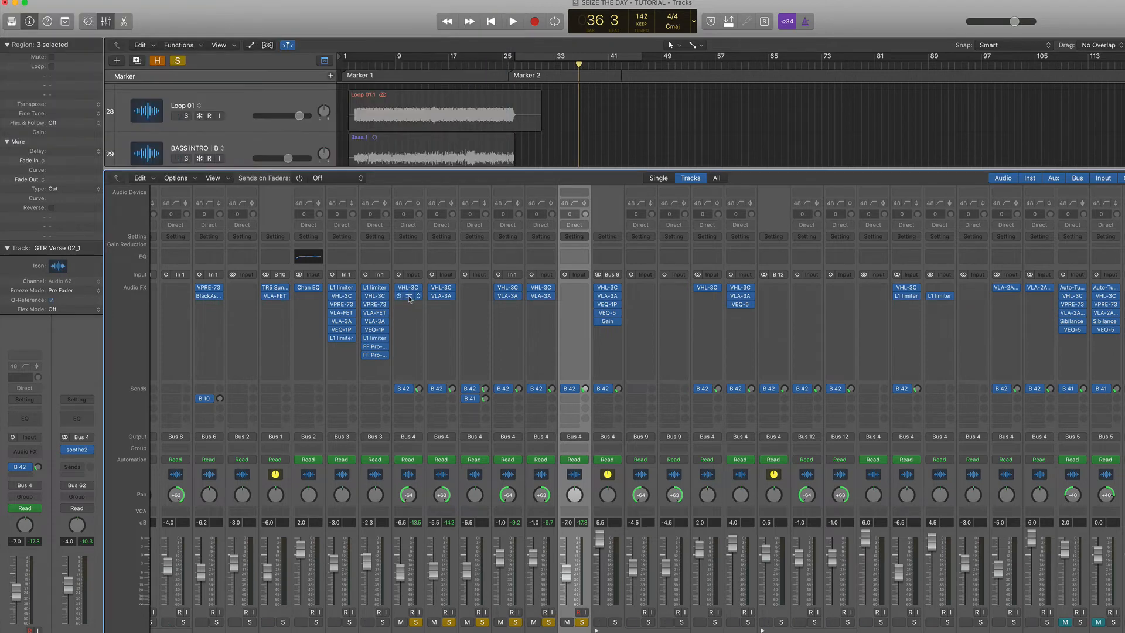
Step: Check the VLA-3A compressor's gain reduction on GTR Intro 01_1 during playback, then close the plug-in and stop
left_click(413, 477)
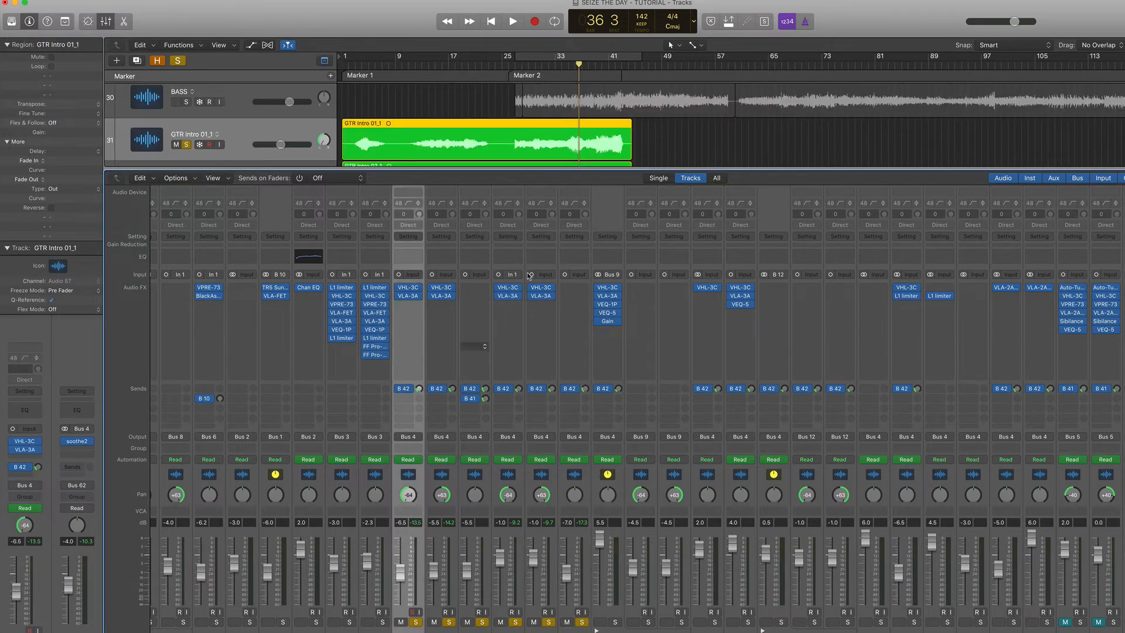
left_click(409, 296)
key("space")
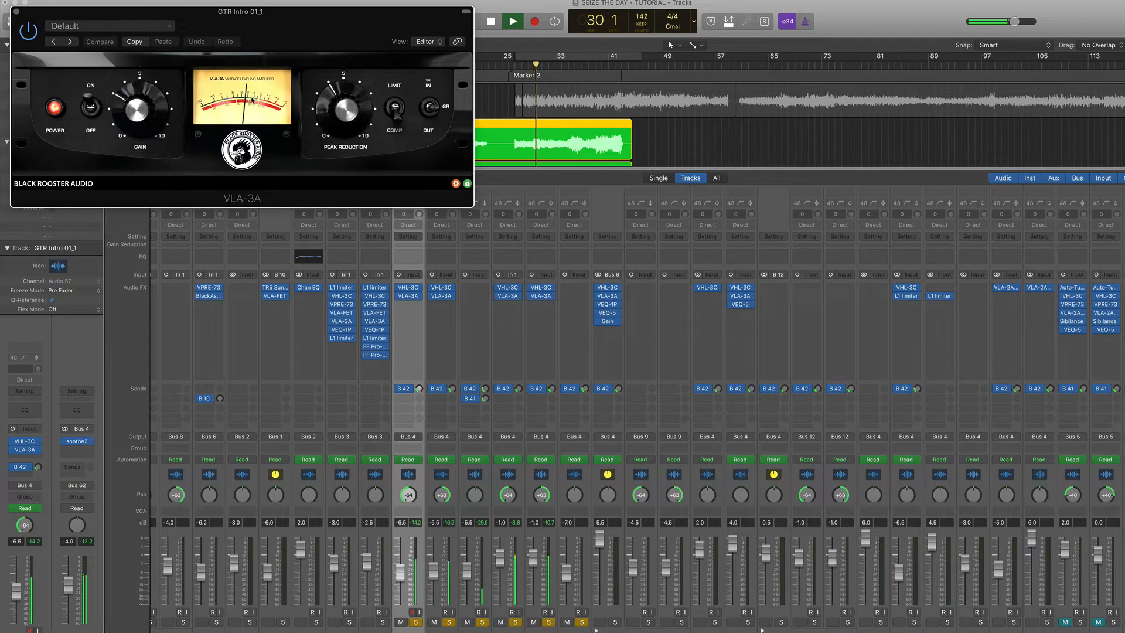
left_click(16, 11)
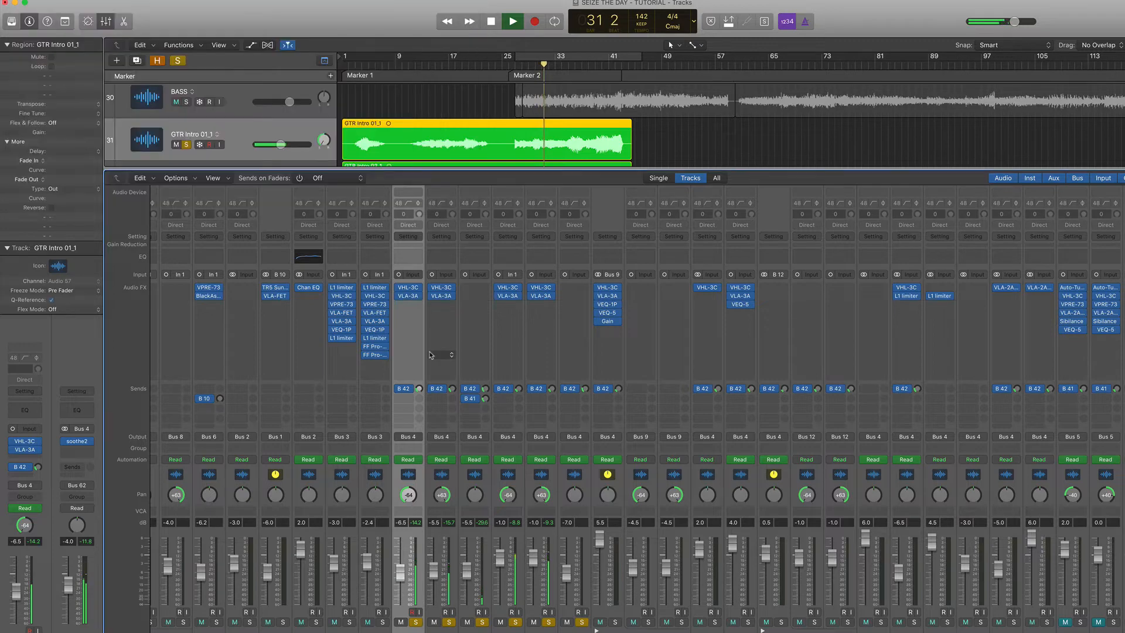
key("space")
Step: Play the soloed guitar tracks from bar 35, where GTR Verse 02_1 comes in, and return to the mixer
key("x")
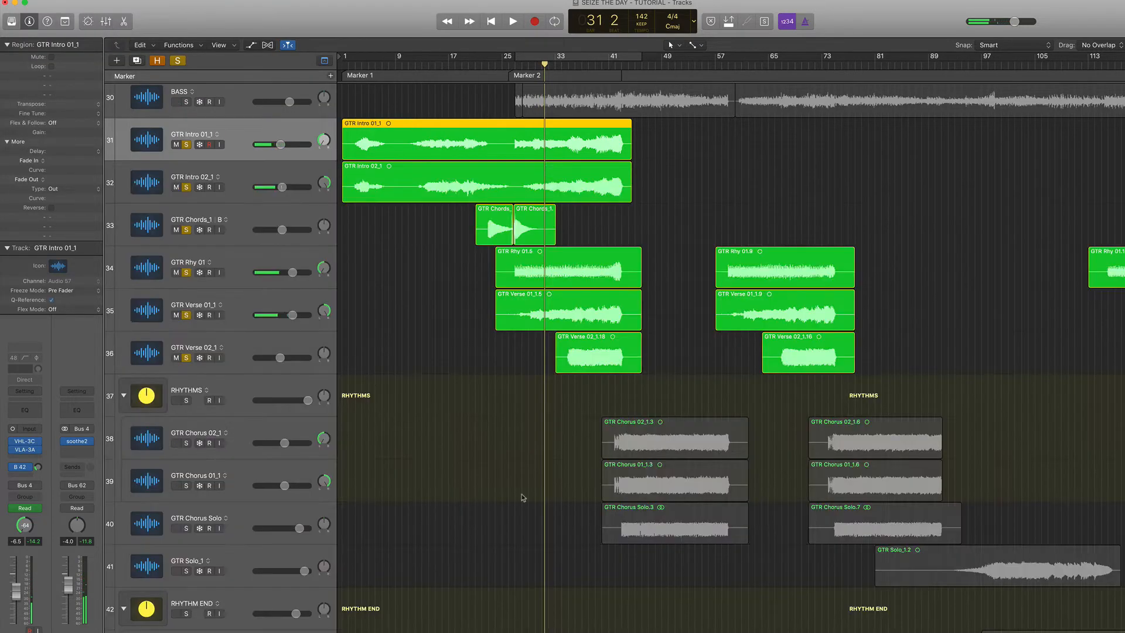
left_click(568, 64)
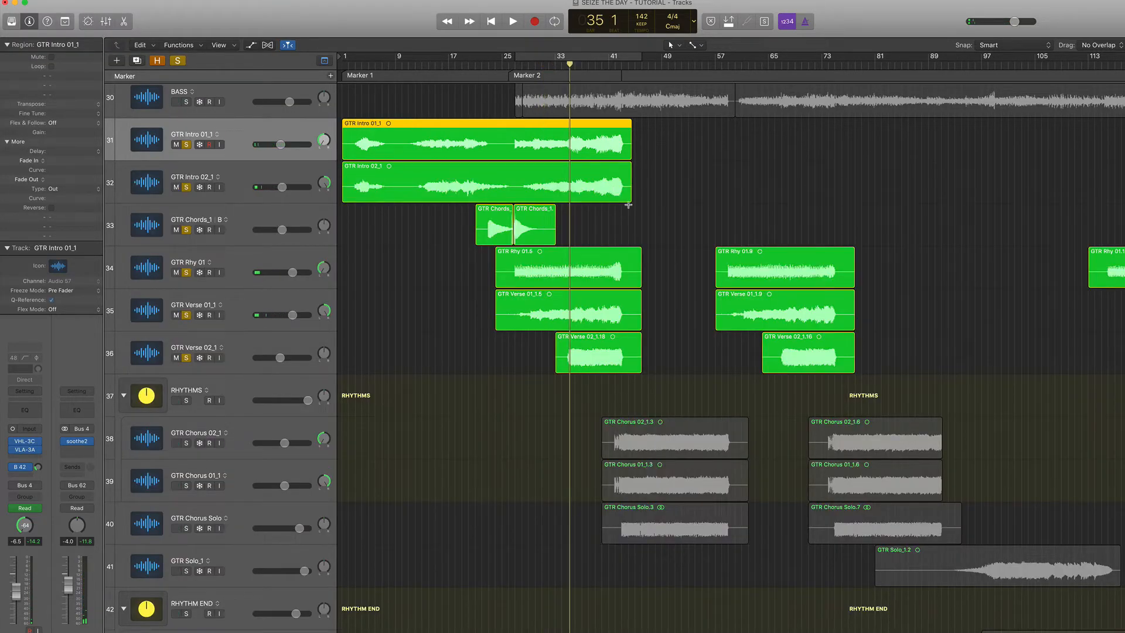
key("space")
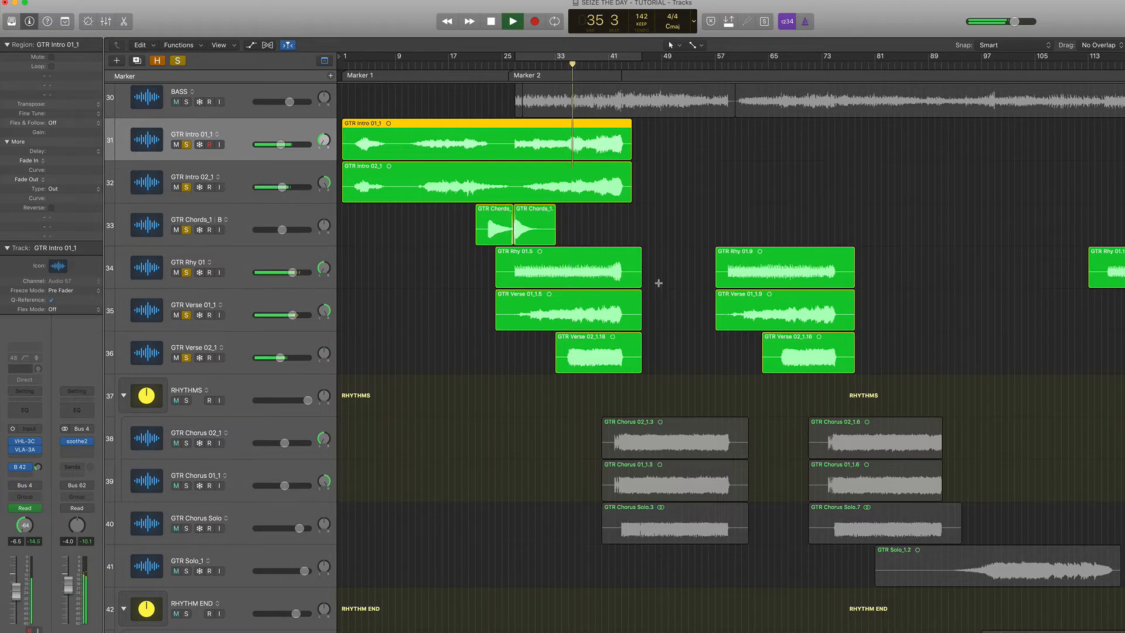
key("x")
key("space")
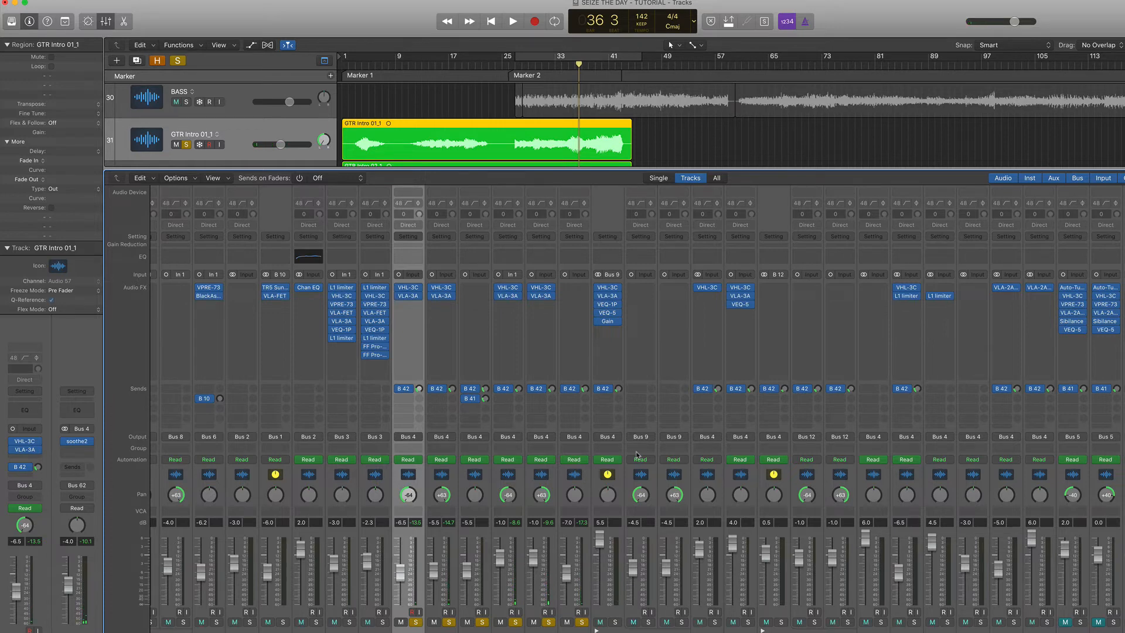
Step: Inspect the RO-SPR Spring Reverb settings on the SPRING VERB aux channel and close the plug-in
scroll(1062, 438, "right", 10)
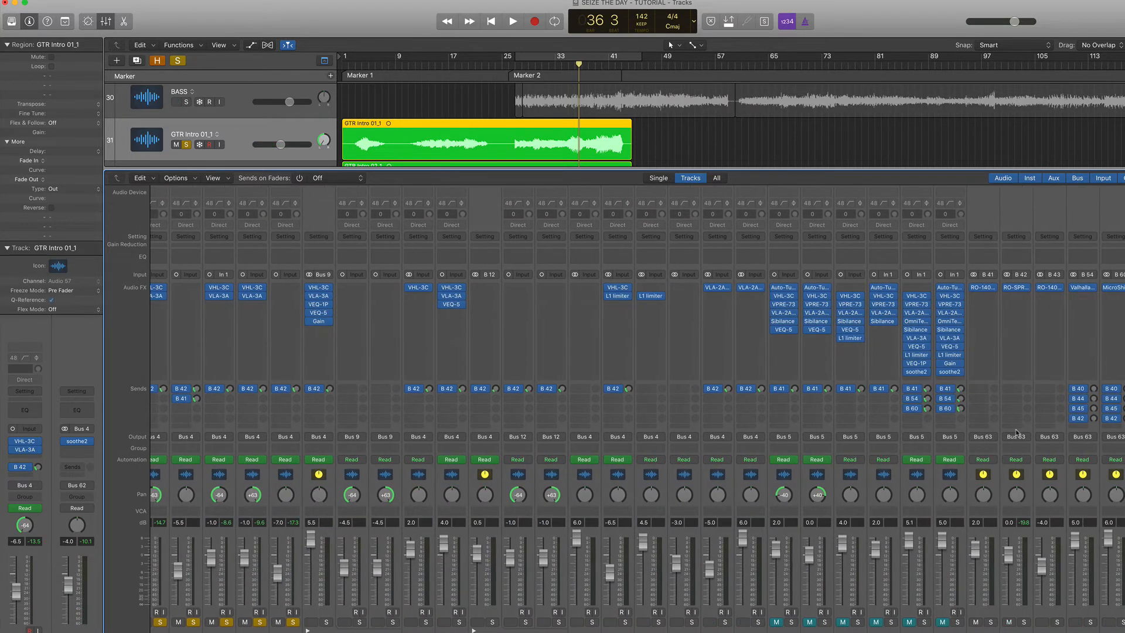
left_click(1018, 287)
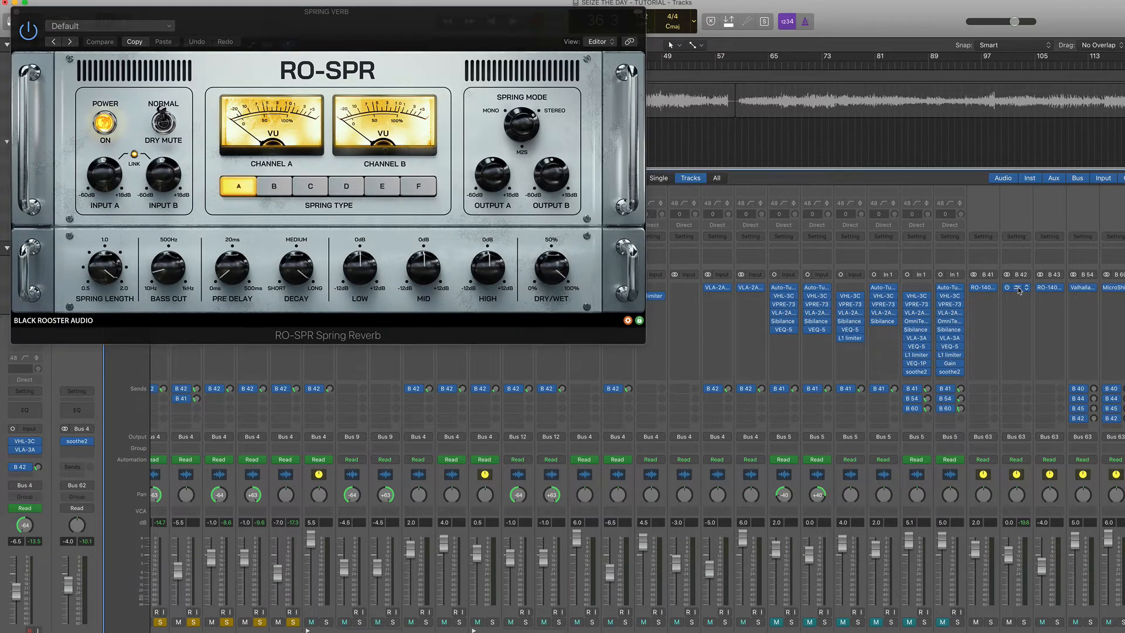
left_click(1018, 288)
Step: Select the channels from GTR Intro 01_1 through RHYTHMS and bypass their Bus 42 spring reverb sends
scroll(486, 586, "left", 20)
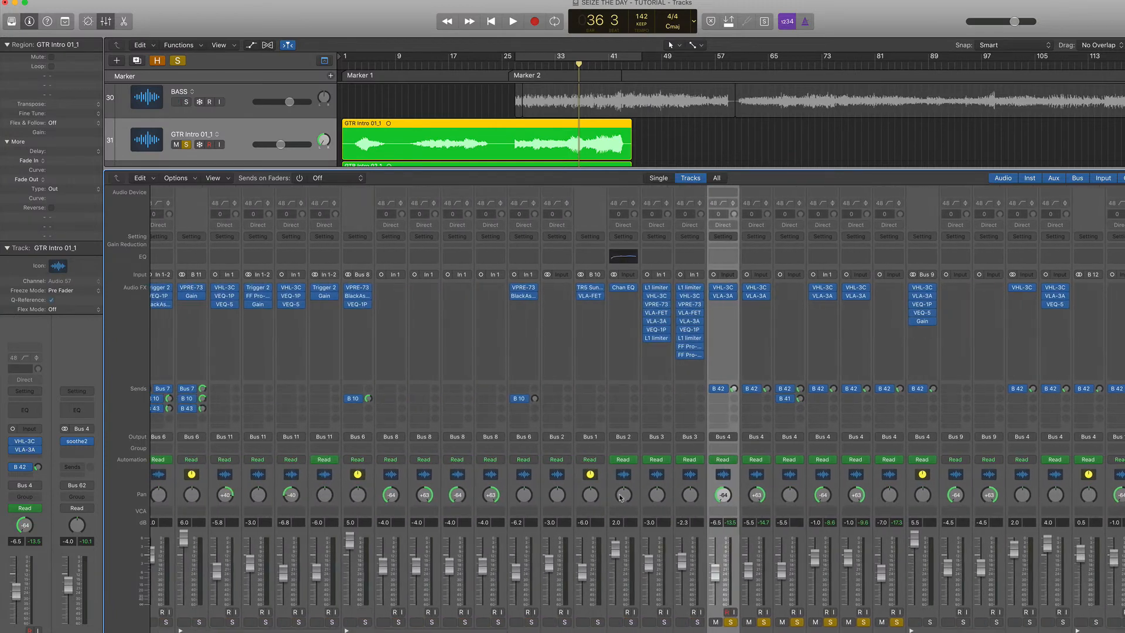
scroll(615, 473, "right", 5)
left_click_drag(615, 473, 813, 472)
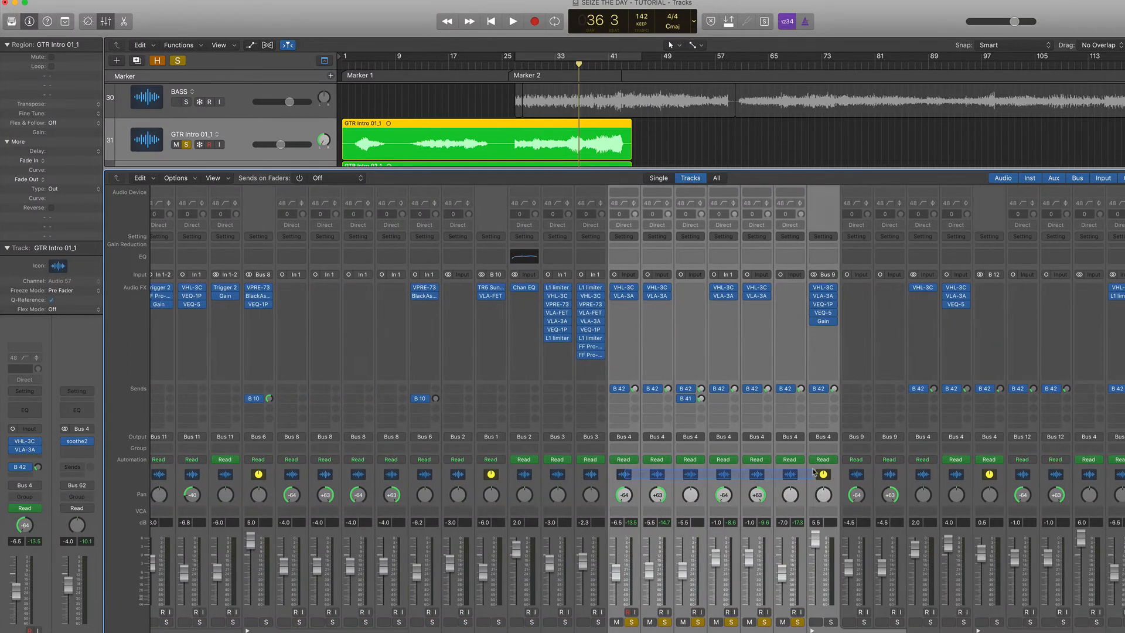
left_click(814, 388)
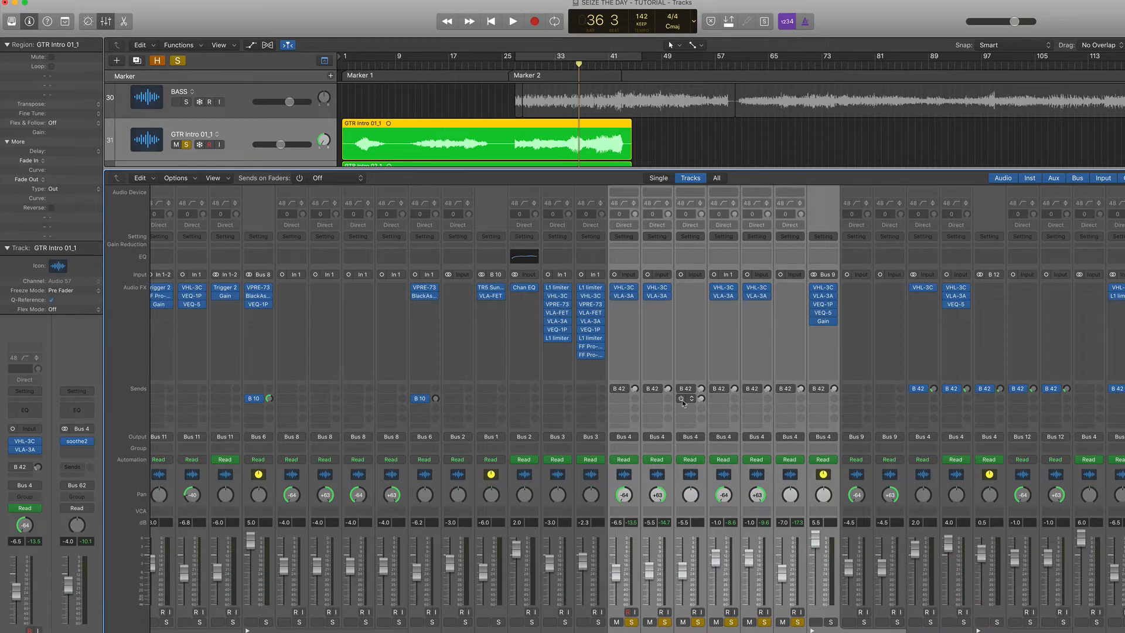
Step: Play the soloed guitars without spring reverb, and re-enable the Bus 42 sends and the Bus 41 send on GTR Chords_1
key("space")
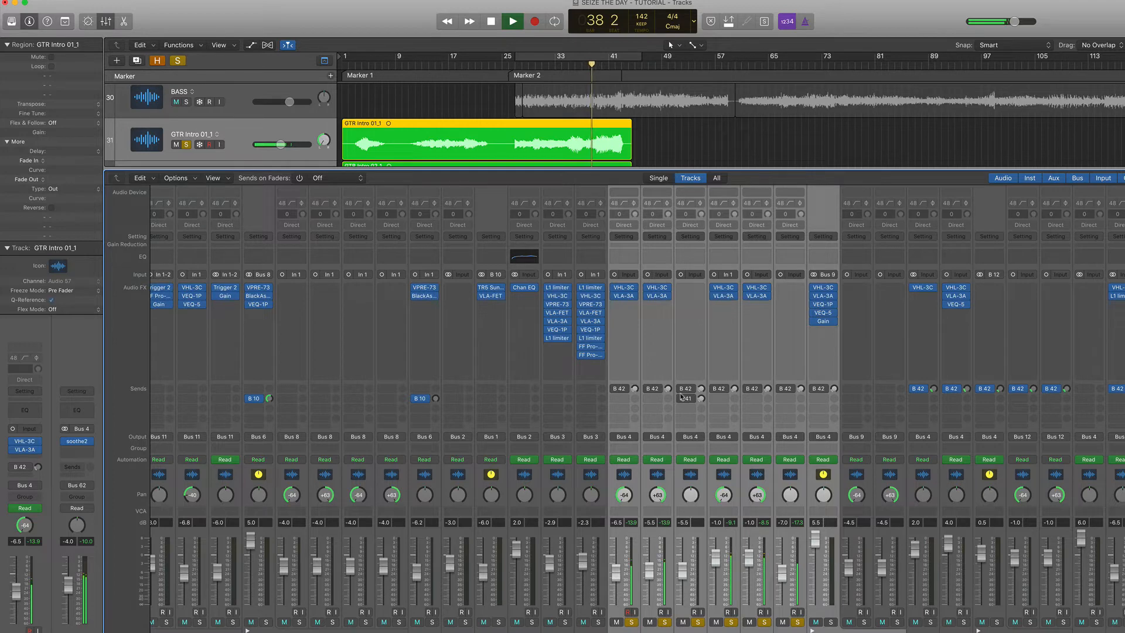
key("space")
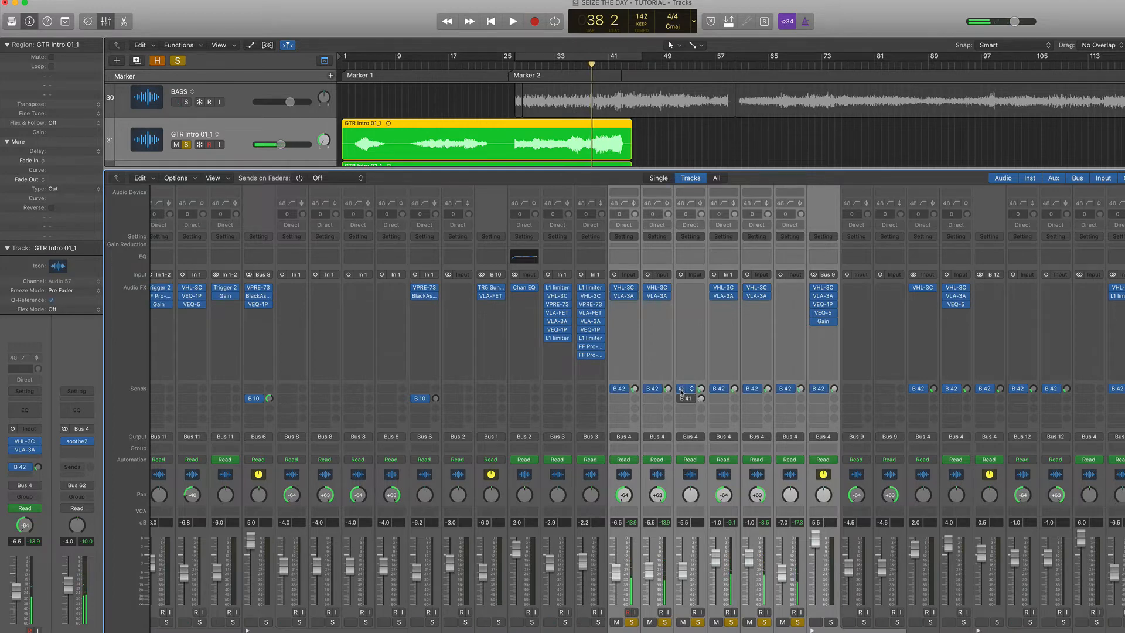
key("space")
left_click(681, 400)
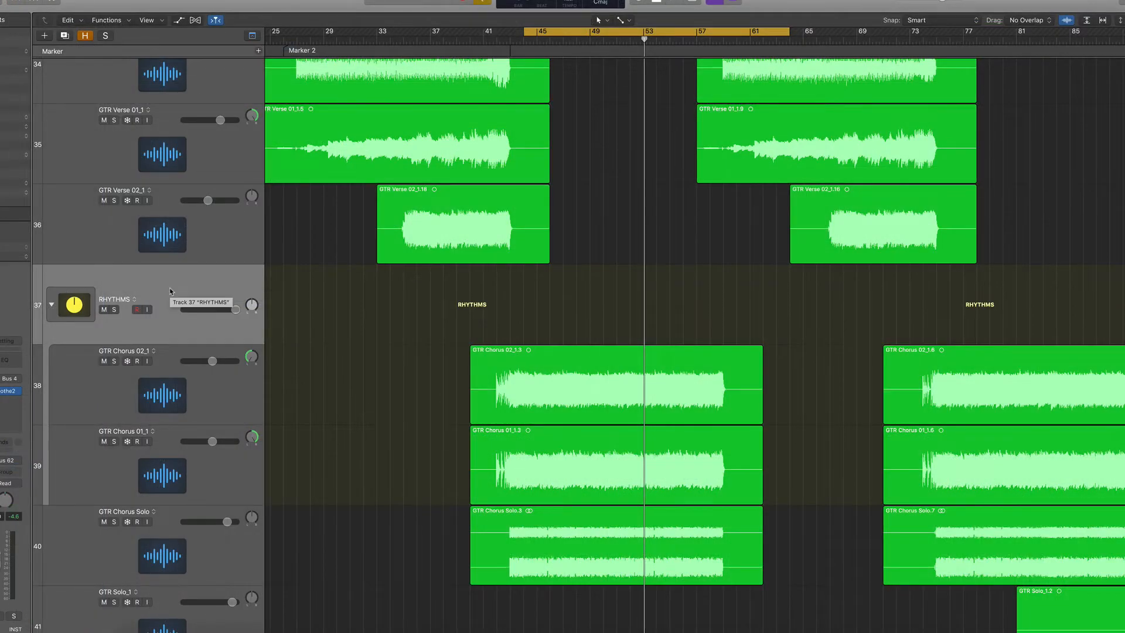
Step: Play the chorus in the mixer while switching solo on and off for the RHYTHMS stack, leaving it soloed
key("x")
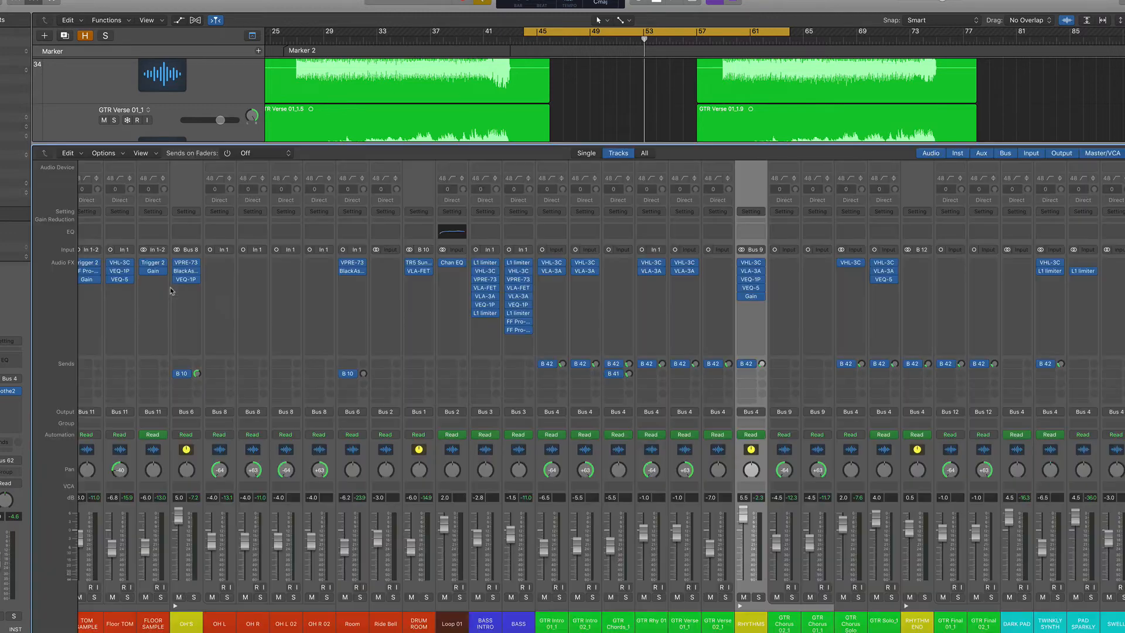
left_click(760, 597)
key("space")
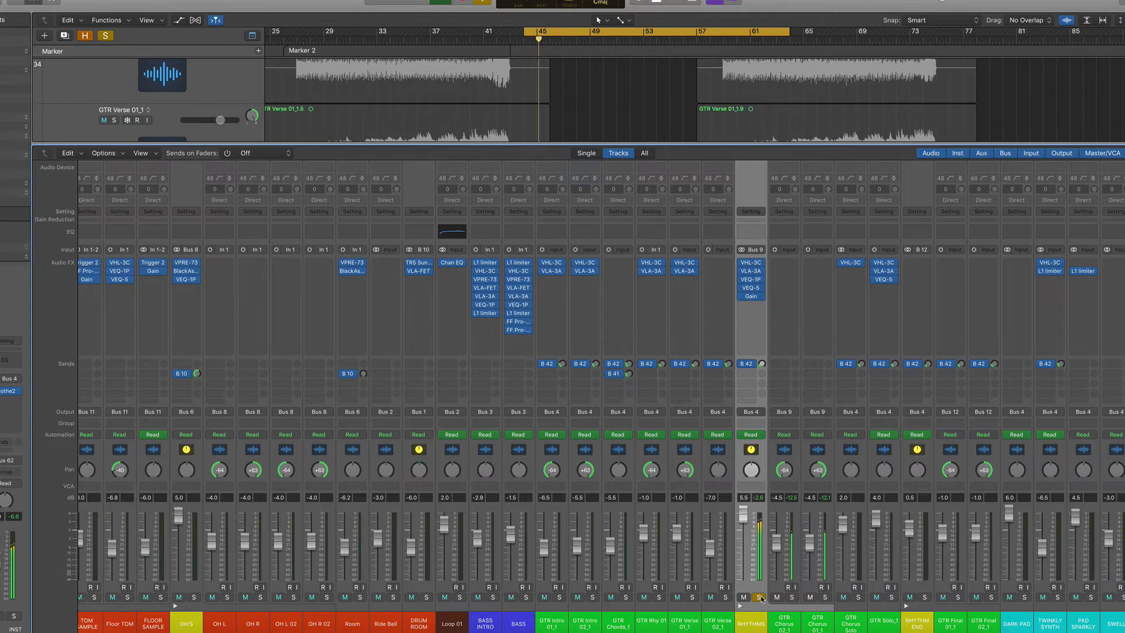
left_click(760, 597)
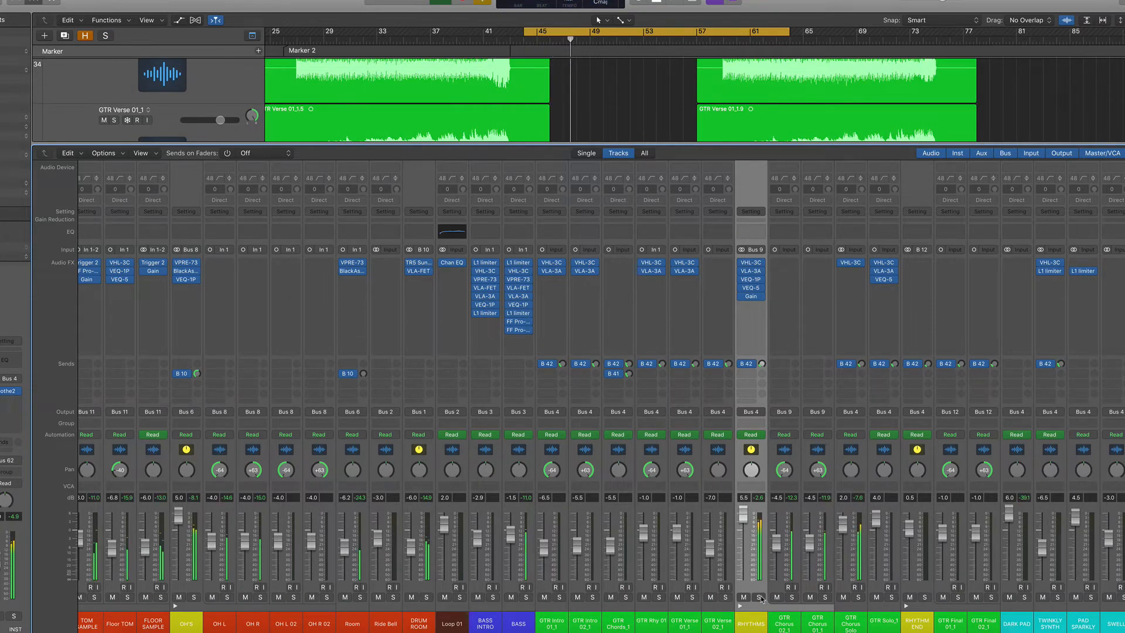
left_click(759, 597)
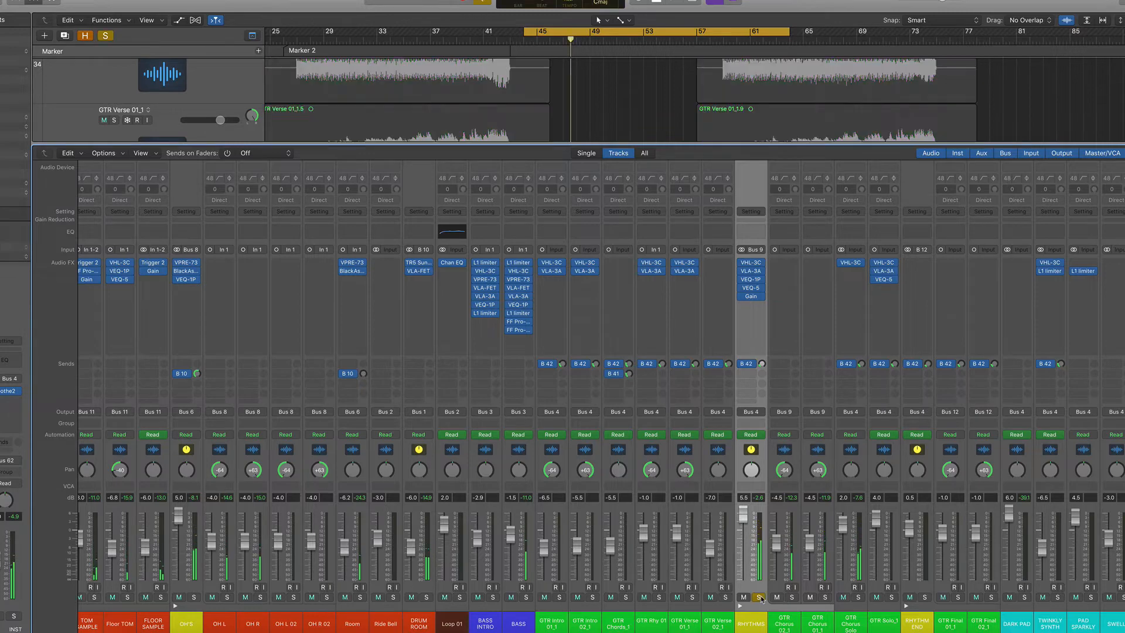
Step: Bypass the VHL-3C, VLA-3A, VEQ-1P and VEQ-5 inserts on RHYTHMS and open its Gain plug-in
mouse_move(750, 273)
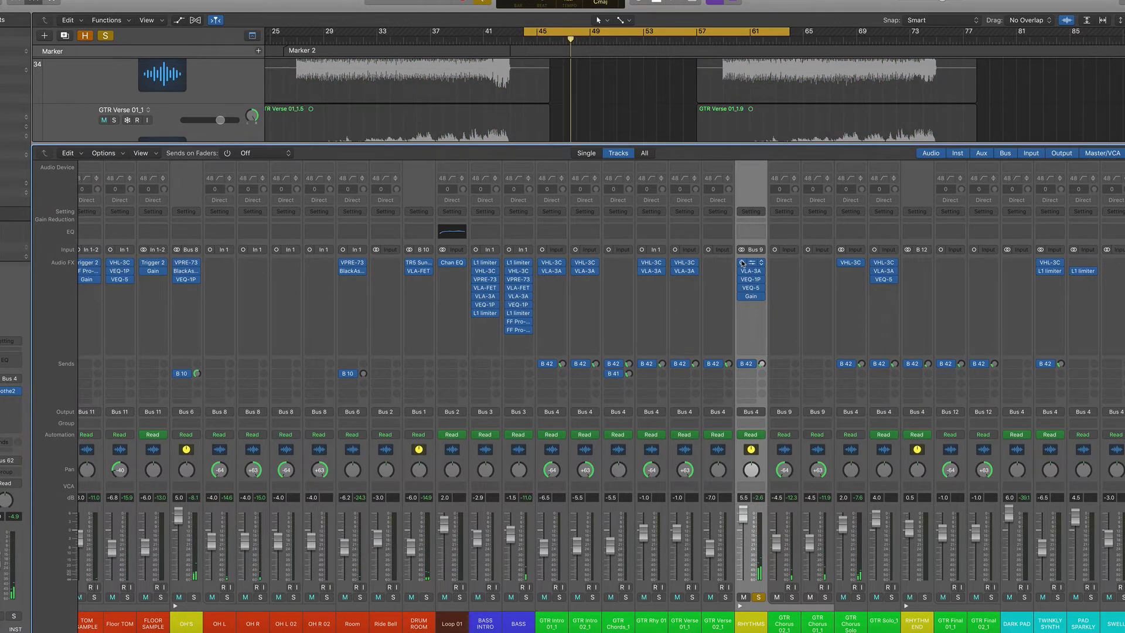
left_click_drag(742, 263, 744, 289)
left_click(824, 317)
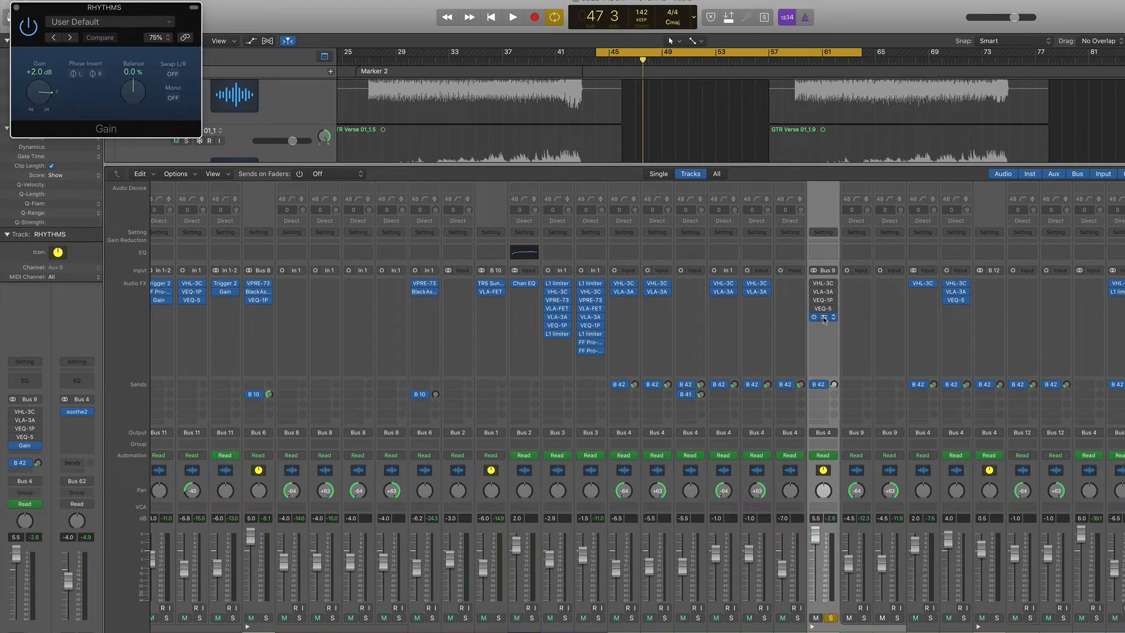
Step: Re-enable VHL-3C on RHYTHMS, compare its filter in and out during playback, and close the plug-in
left_click(822, 285)
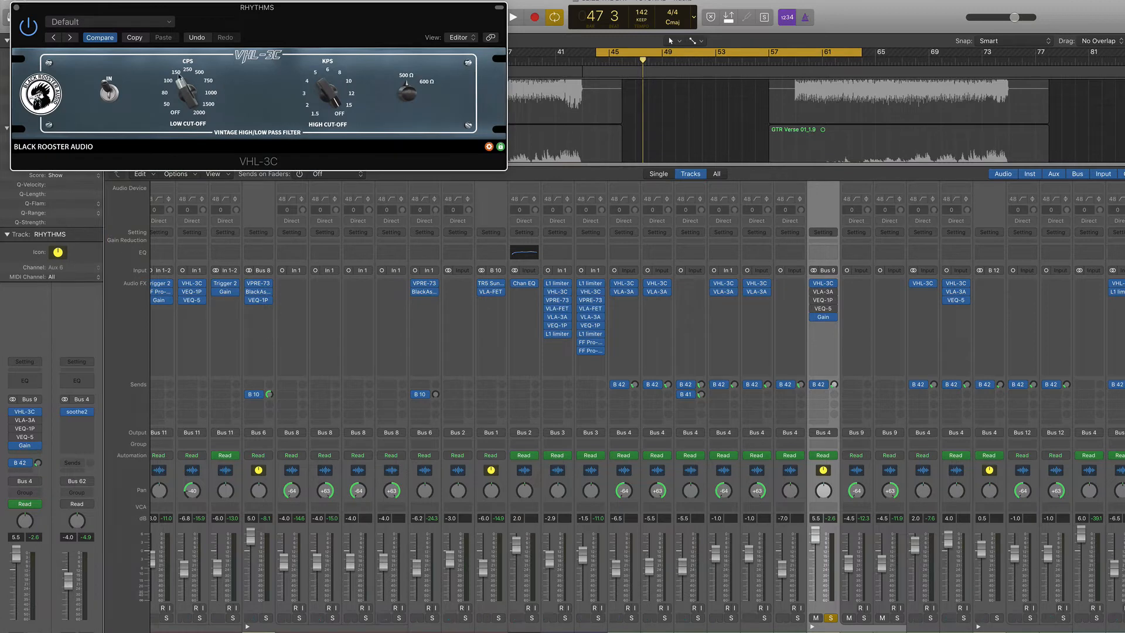
left_click(108, 95)
key("space")
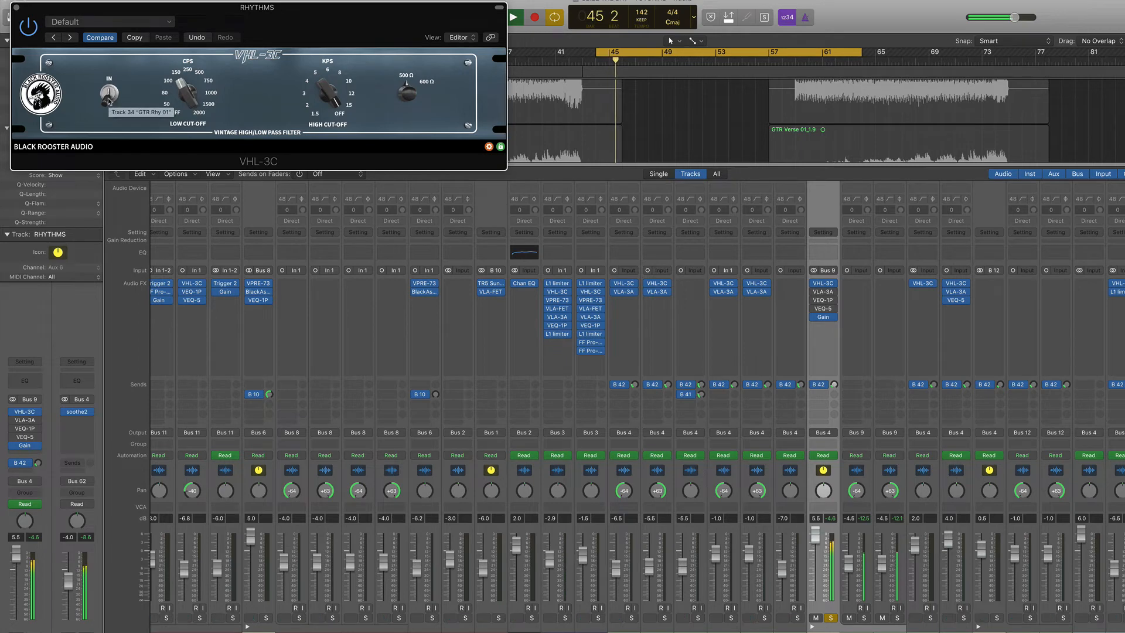
left_click(108, 95)
left_click(108, 95)
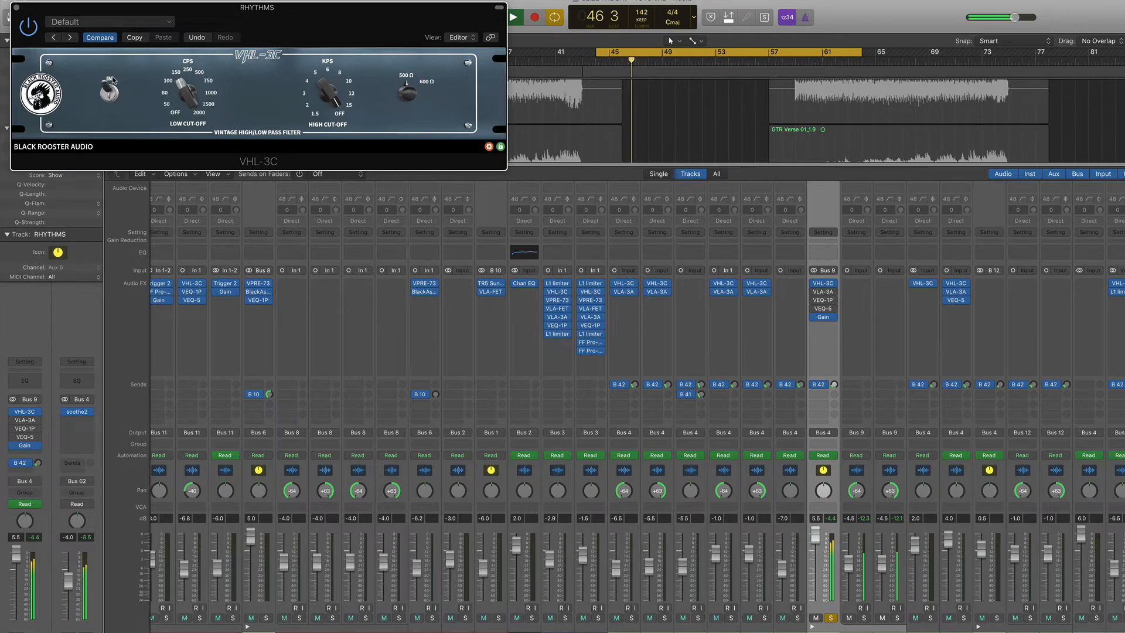
key("space")
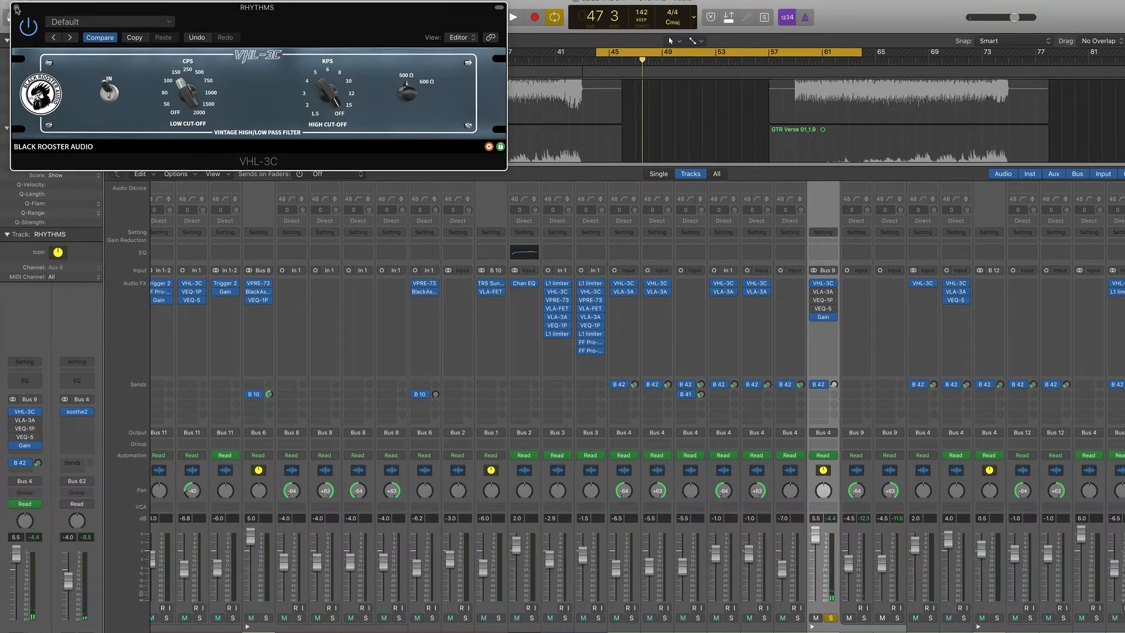
key("super+w")
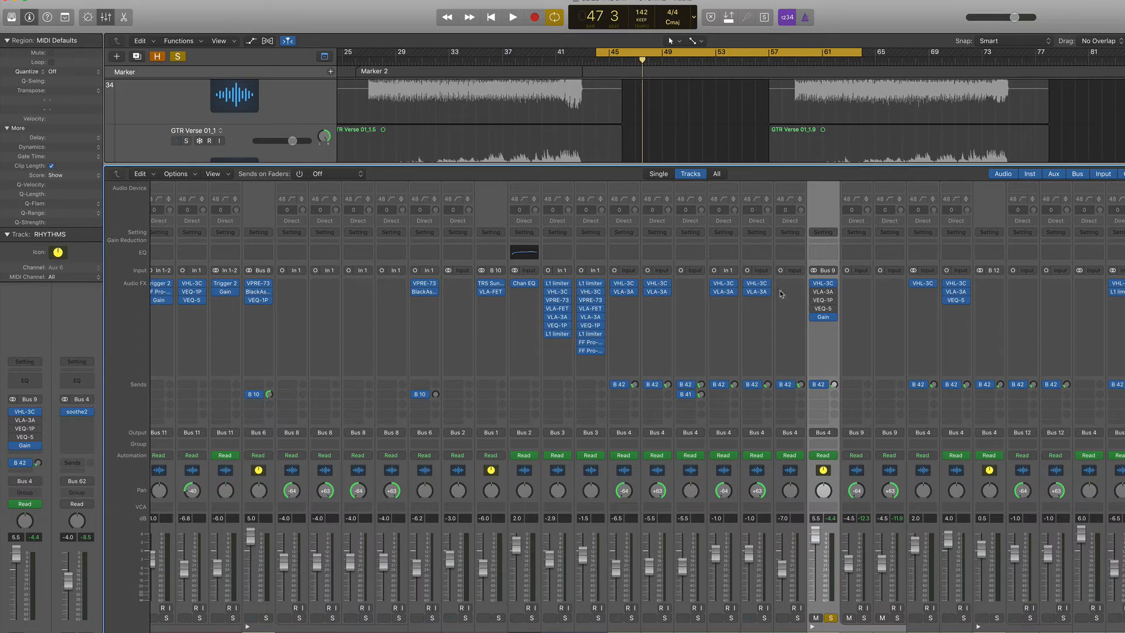
Step: Re-enable and open VLA-3A on RHYTHMS, and magnify the GTR Chorus 02_1 and 01_1 waveforms in the arrangement
left_click(821, 292)
key("x")
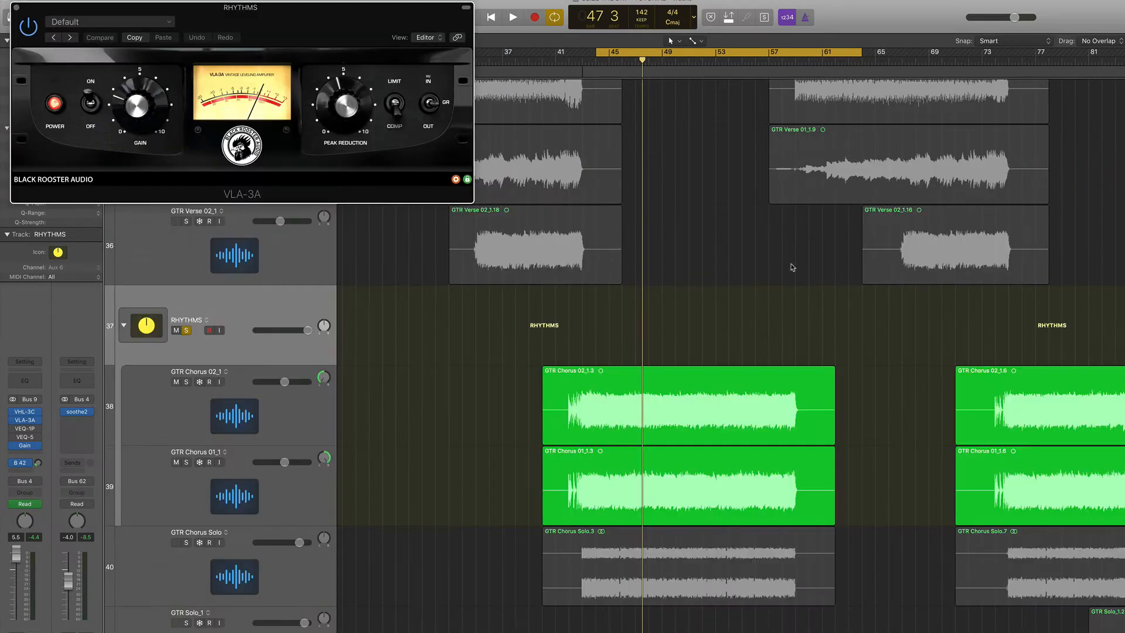
scroll(736, 351, "down", 3)
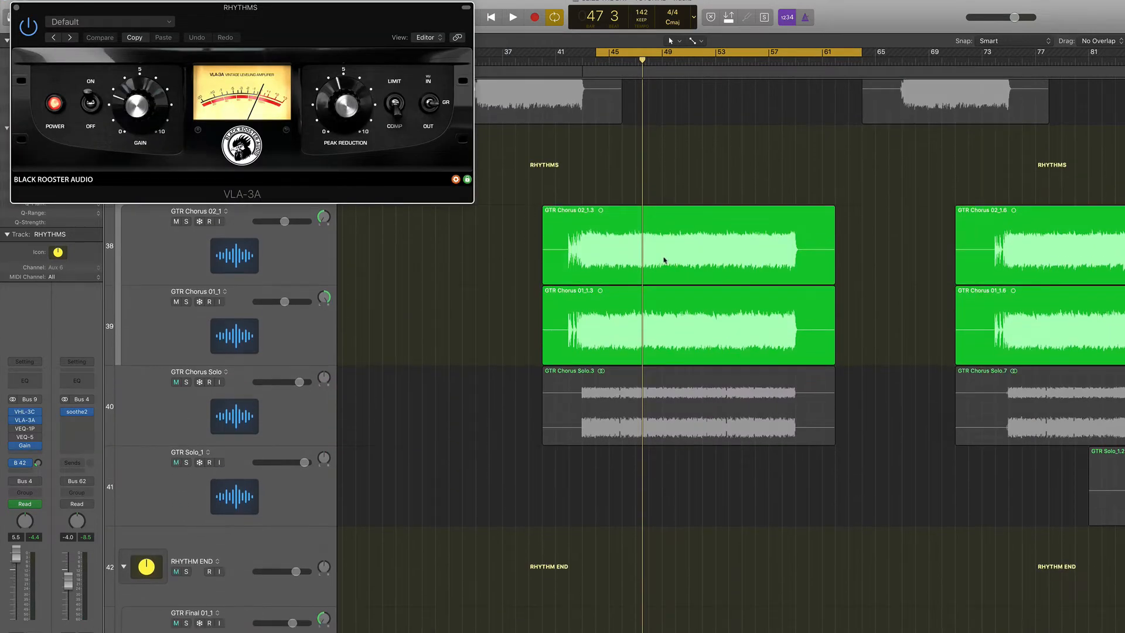
key("super+Right")
key("super+Right")
key("super+Right")
key("super+Right")
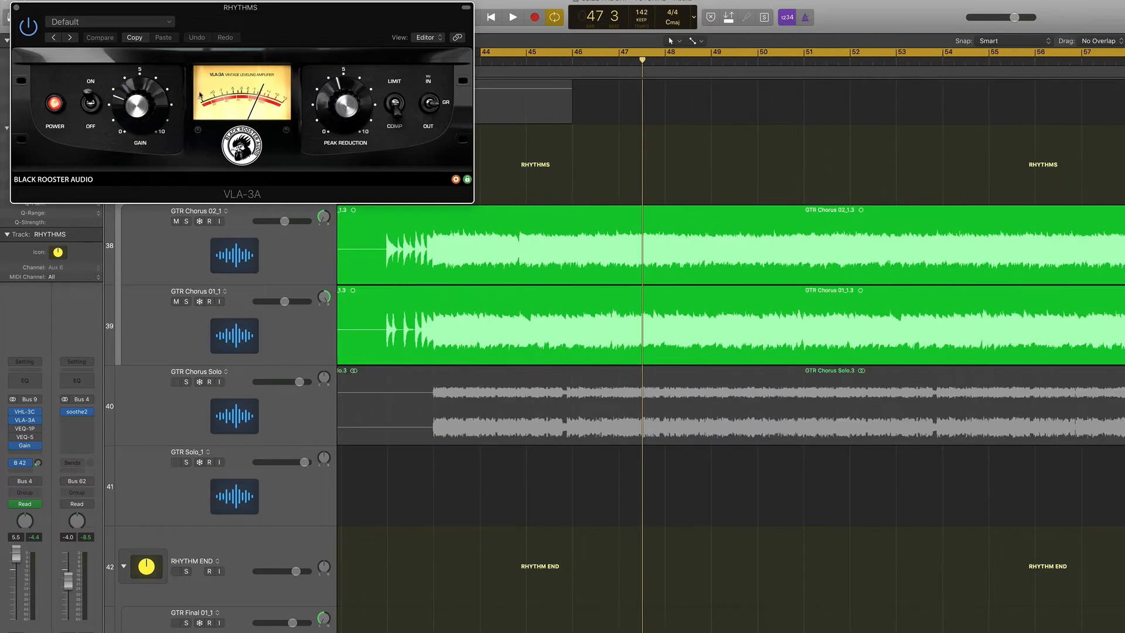
Step: Compare the RHYTHMS stack with the VLA-3A compressor's power off and on during playback, and close the plug-in
key("space")
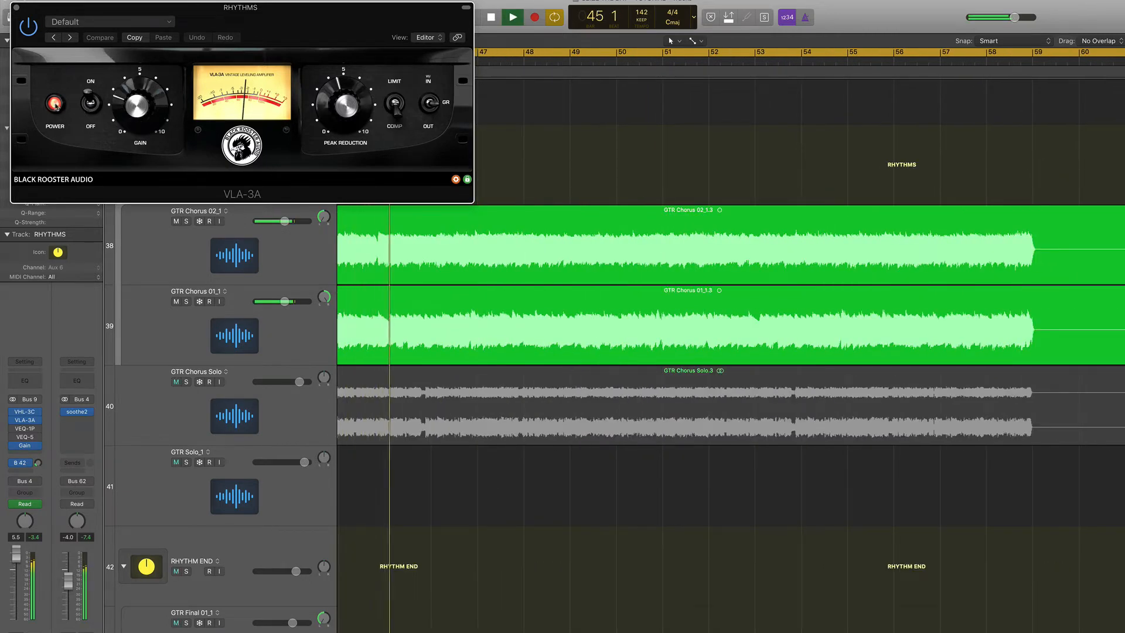
left_click(54, 105)
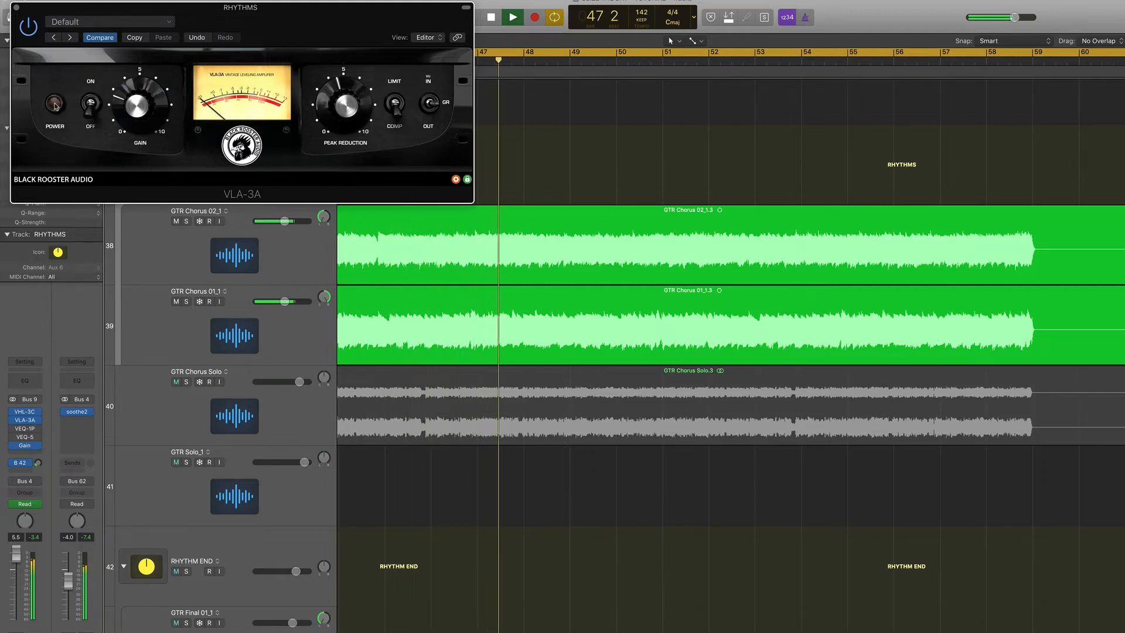
left_click(54, 105)
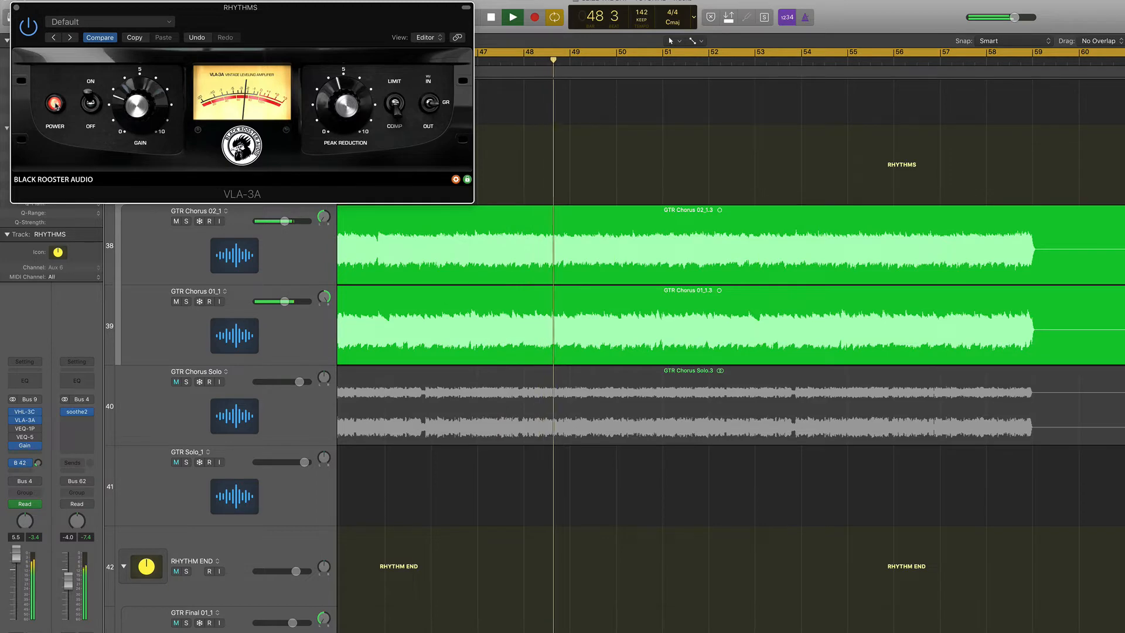
left_click(16, 7)
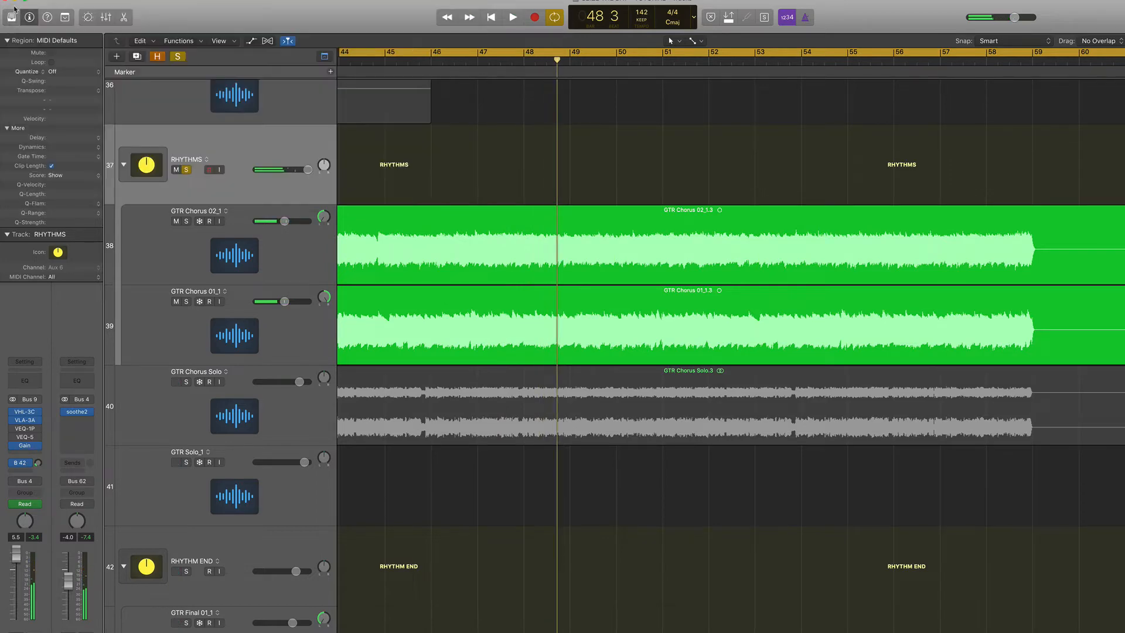
Step: Re-enable and open VEQ-1P and VEQ-5 on RHYTHMS, place their windows one above the other, and switch both equalizers out
key("x")
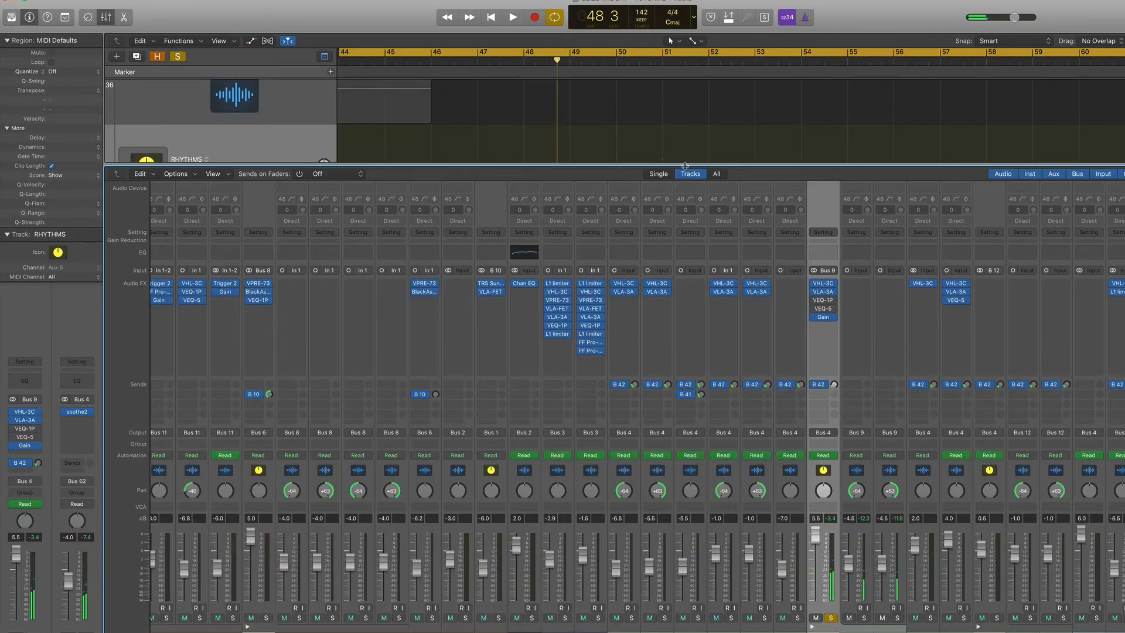
left_click(824, 300)
left_click(823, 308)
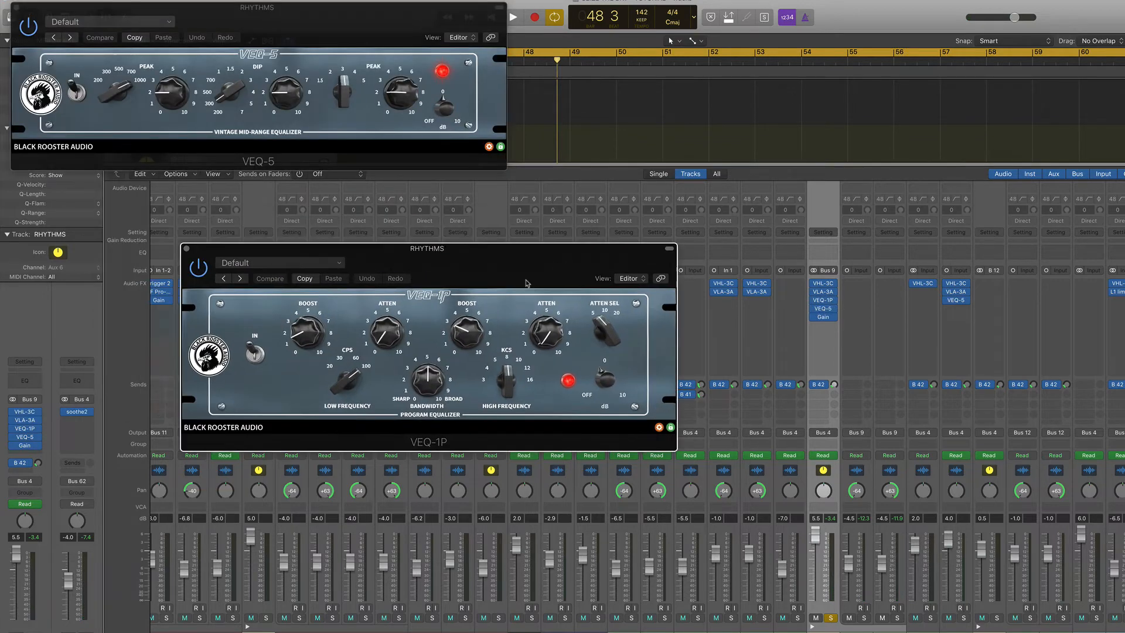
left_click_drag(525, 284, 606, 79)
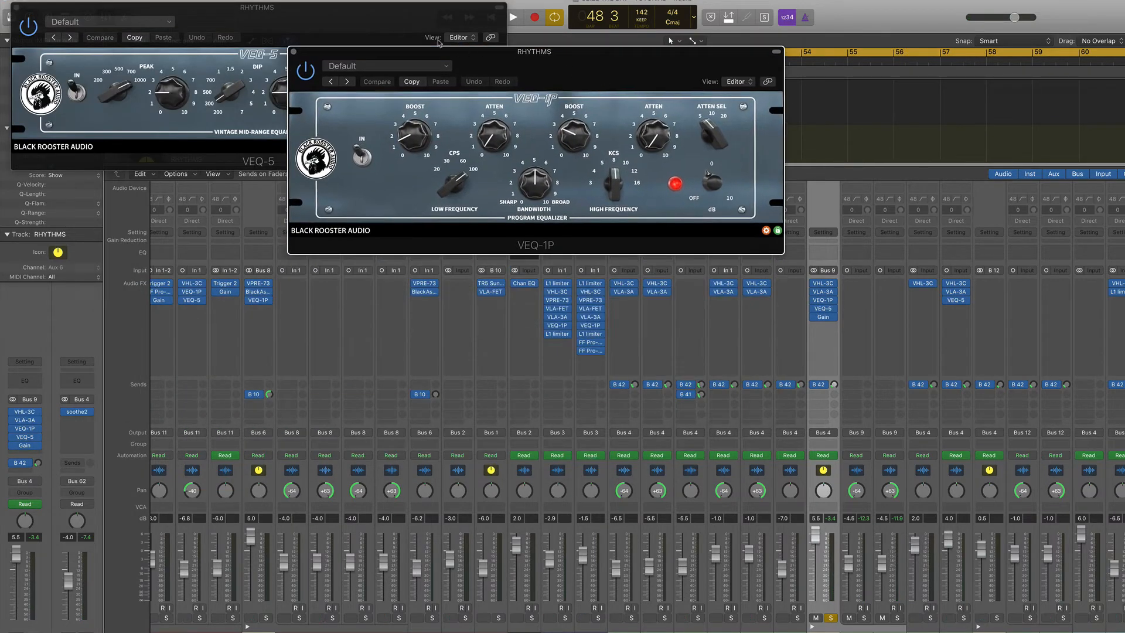
left_click_drag(438, 42, 708, 336)
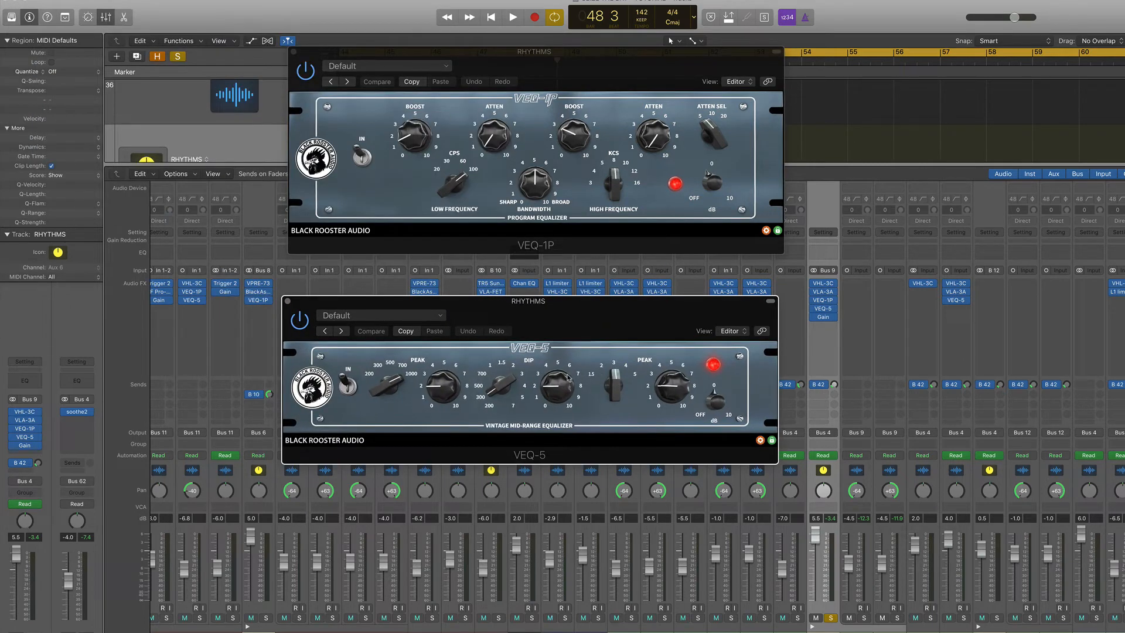
left_click(348, 385)
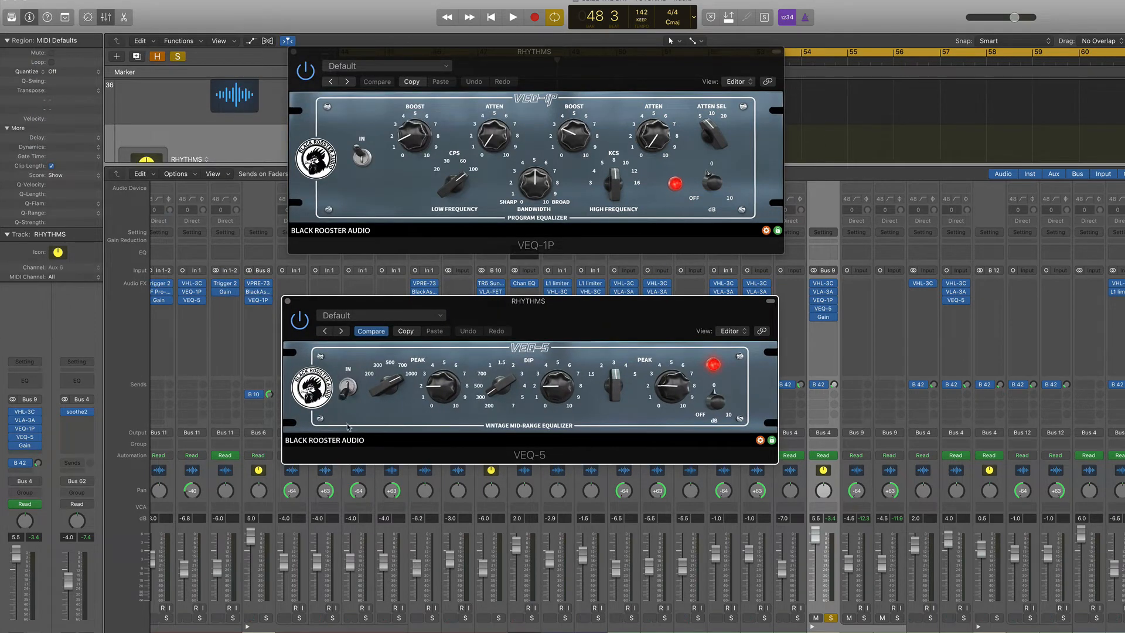
left_click(362, 157)
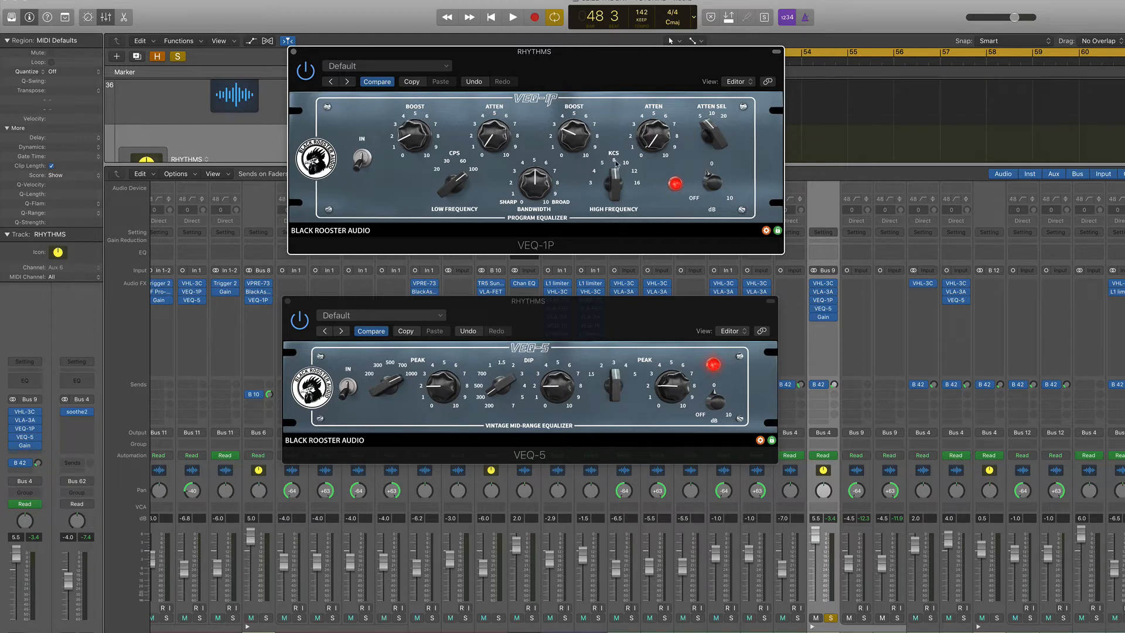
Step: Compare the VEQ-1P equalizer in and out while the rhythm guitars play, leaving it switched in
key("space")
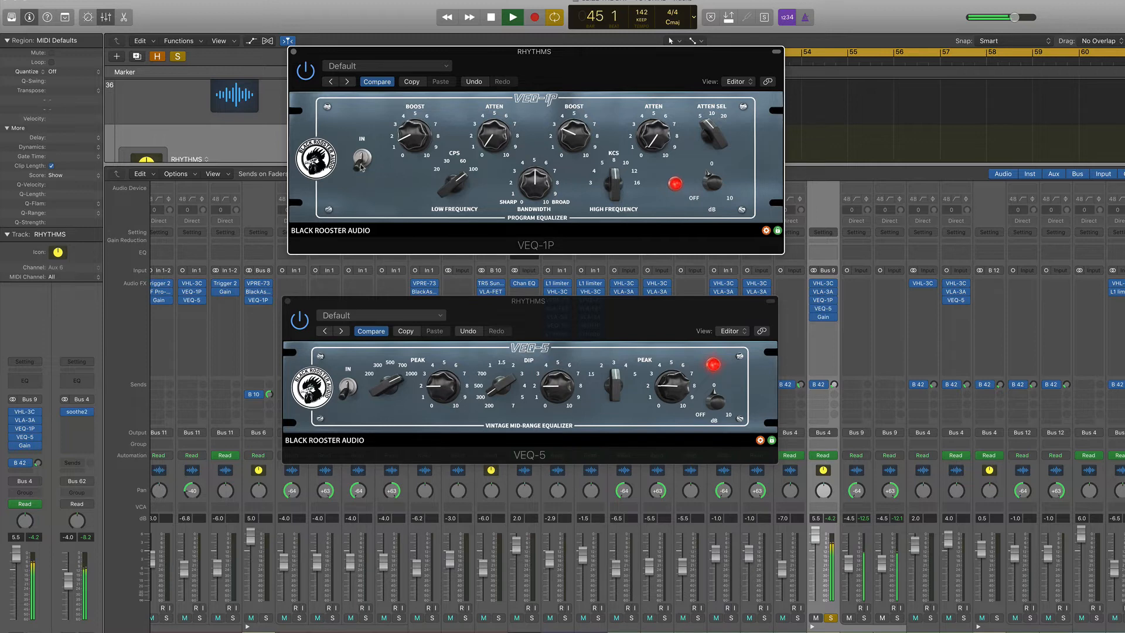
left_click(361, 164)
left_click(361, 163)
left_click(361, 164)
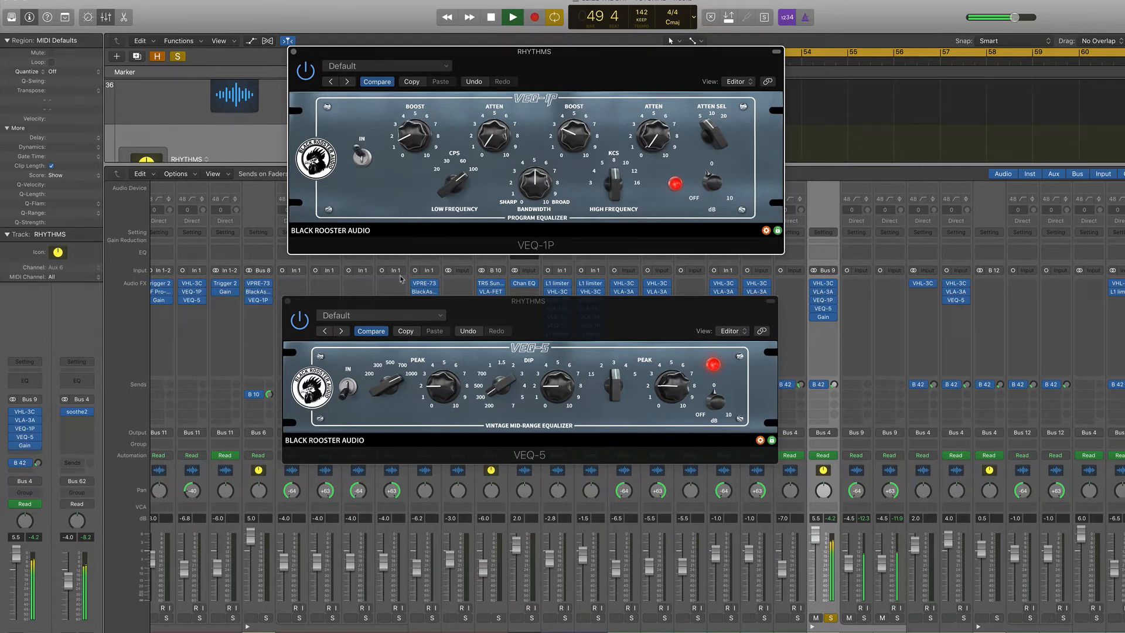
key("space")
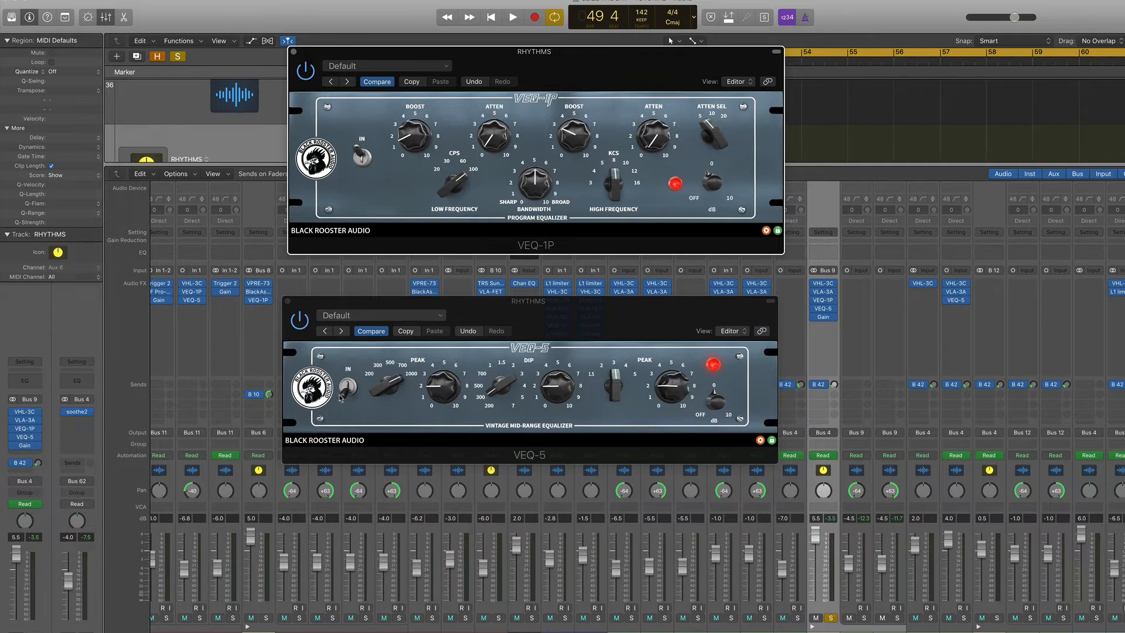
Step: Play the rhythm guitars with the VEQ-5 out and switch it in to hear its mid-range equalization
key("space")
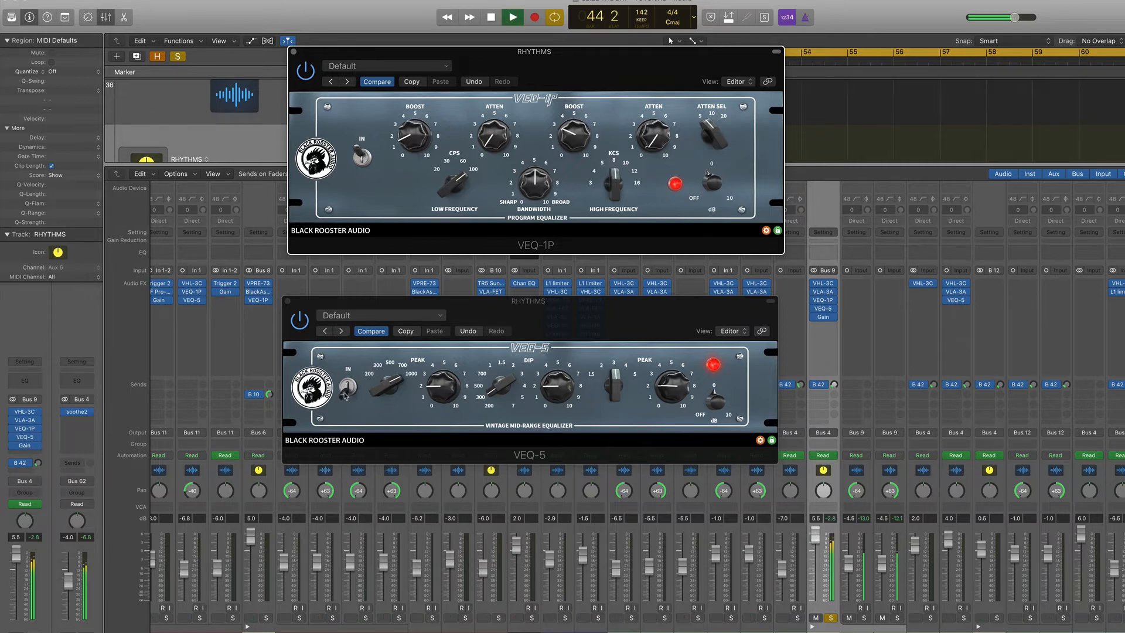
left_click(347, 393)
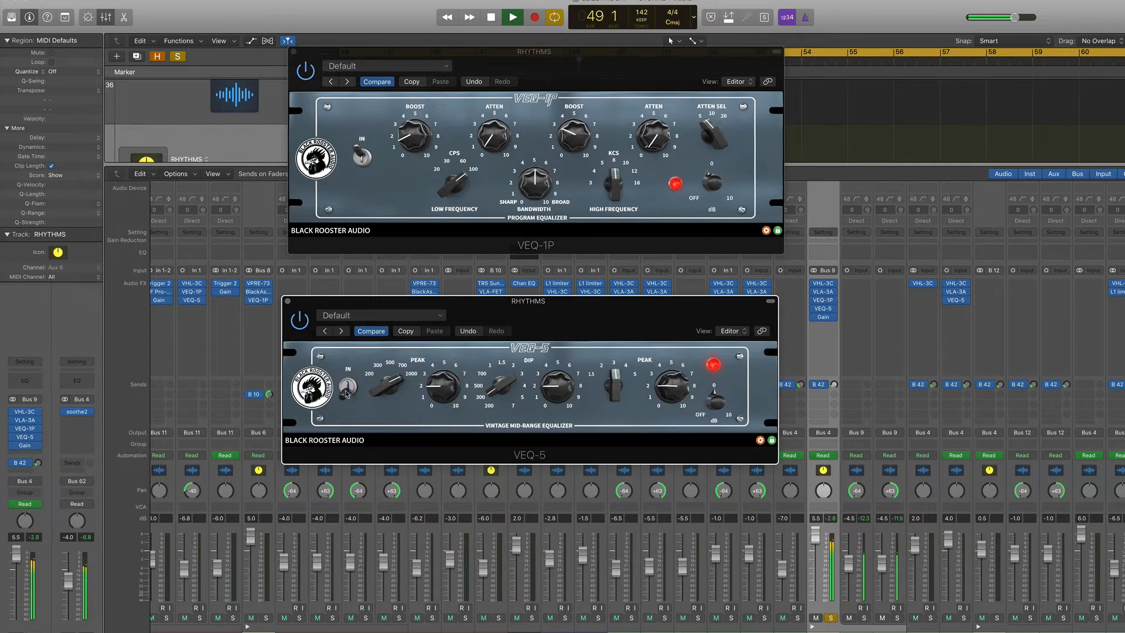
left_click(347, 391)
key("space")
Step: Unsolo RHYTHMS, bypass its VHL-3C, VLA-3A, VEQ-1P and VEQ-5 inserts, and play the chorus in the full mix
left_click(830, 619)
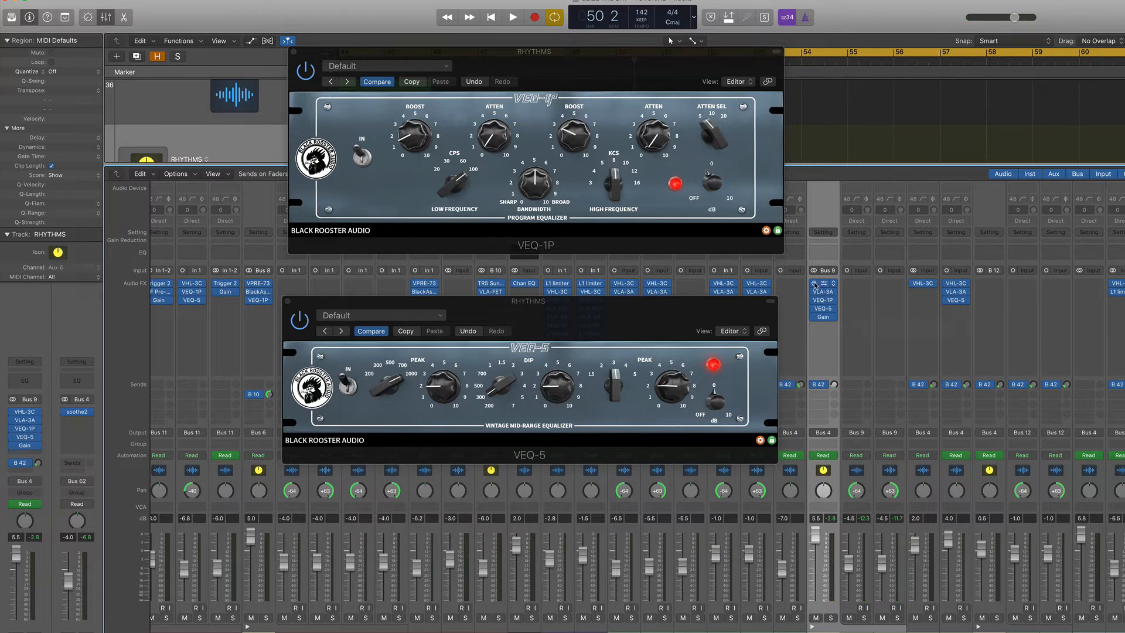
left_click_drag(814, 284, 815, 311)
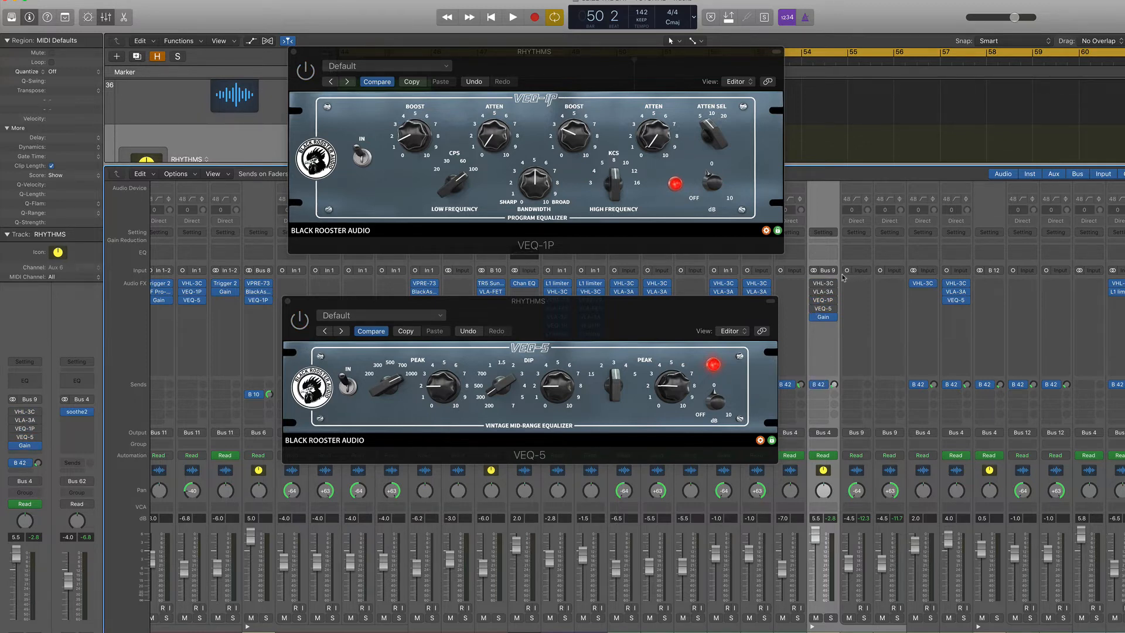
key("space")
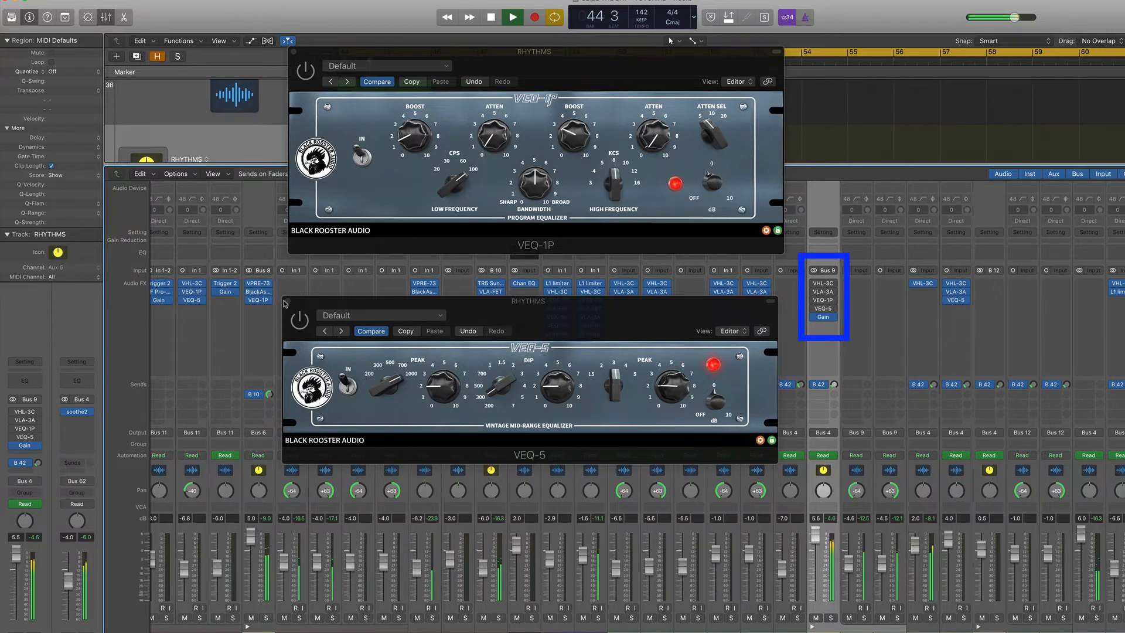
Step: Close both equalizer windows, compare the RHYTHMS VHL-3C, VLA-3A, VEQ-1P and VEQ-5 inserts bypassed and enabled in the mix, leaving them enabled
left_click(286, 302)
left_click(293, 51)
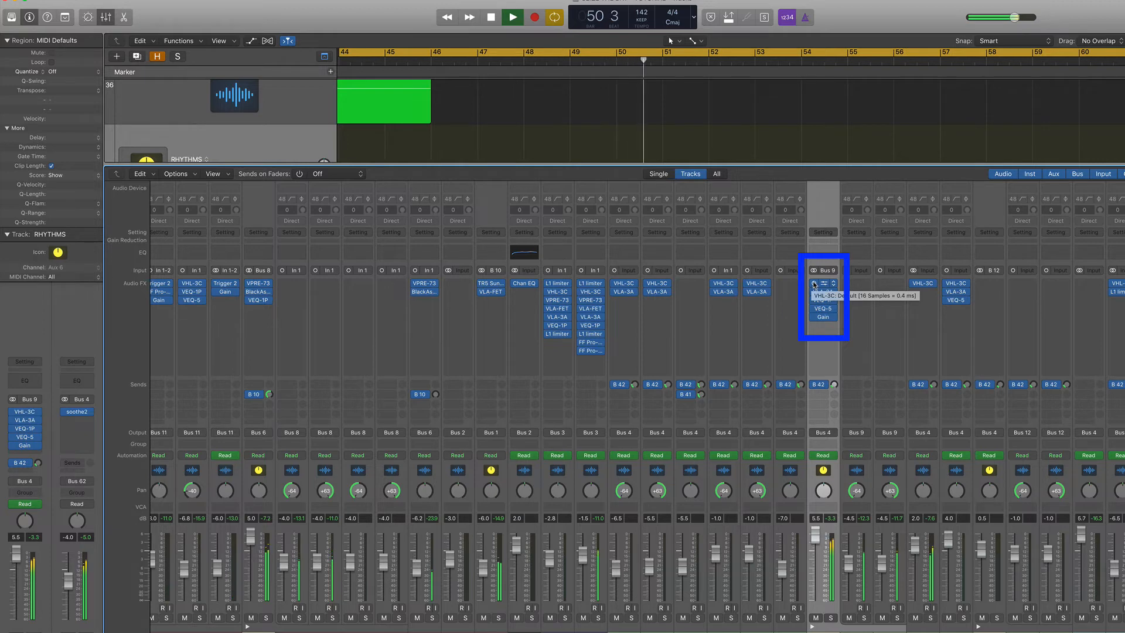
left_click_drag(814, 284, 814, 310)
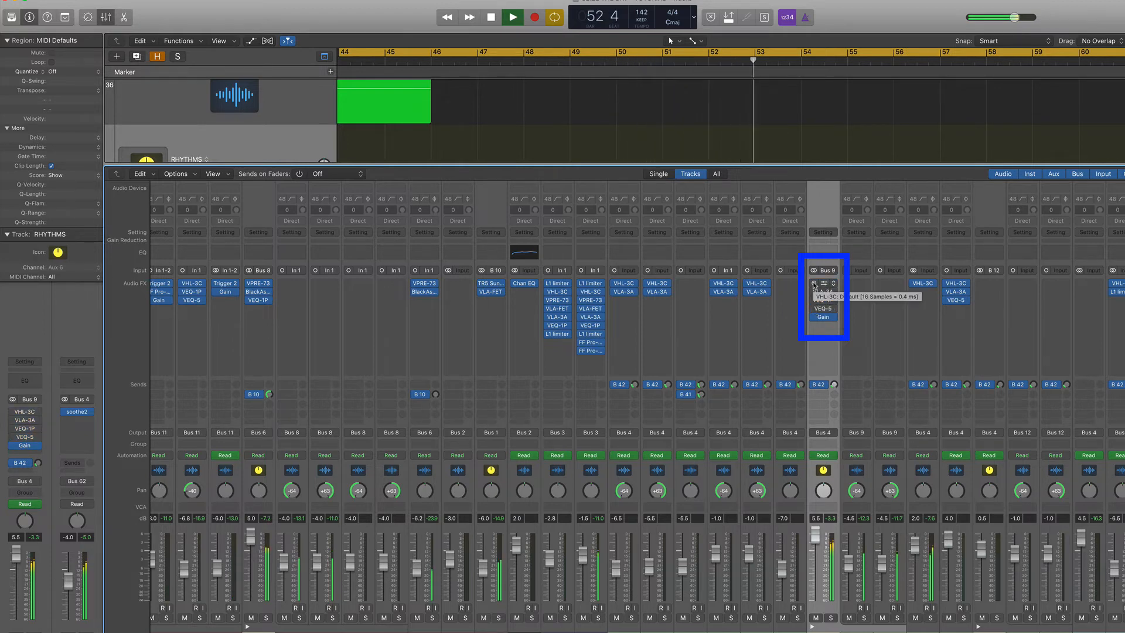
left_click_drag(813, 284, 813, 309)
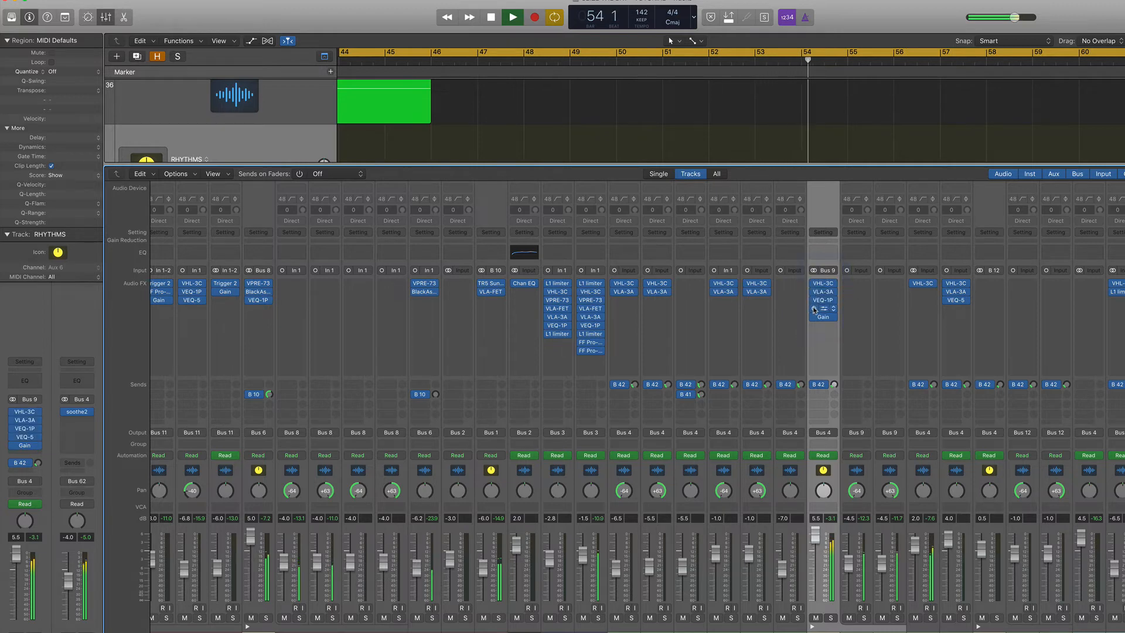
key("space")
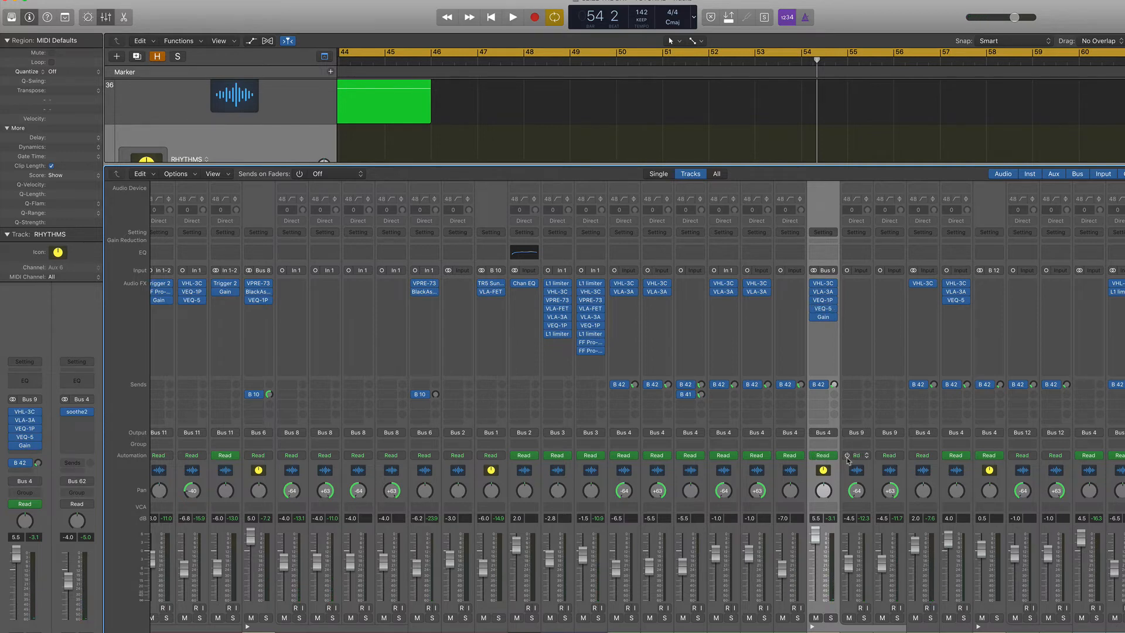
Step: Return to the arrangement, select the GTR Chorus Solo track and play it soloed
scroll(846, 451, "right", 2)
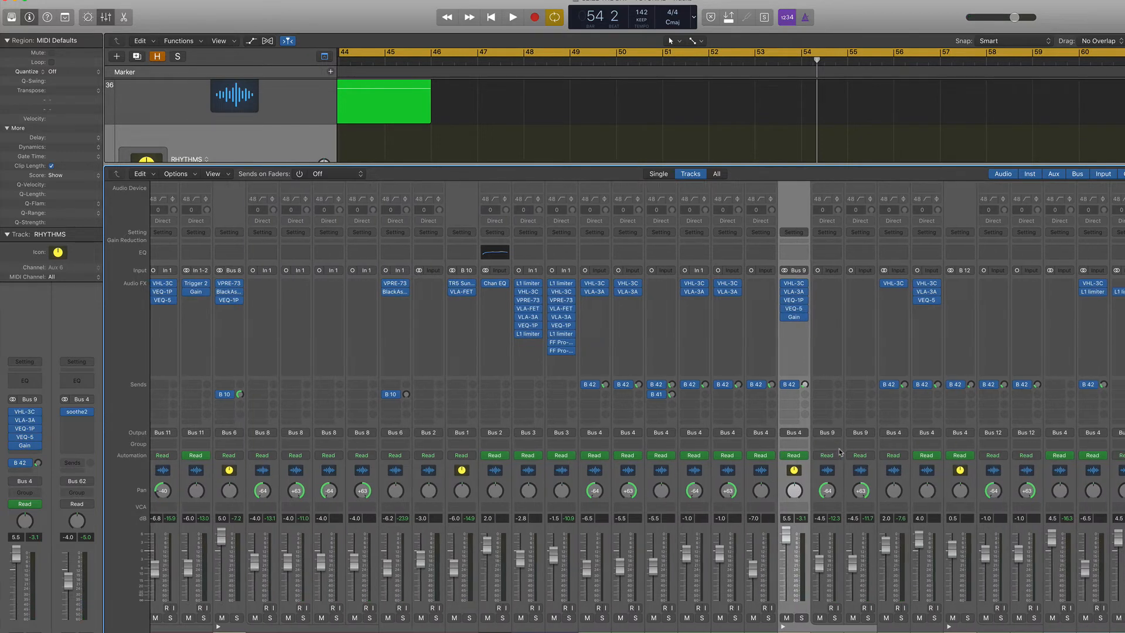
key("x")
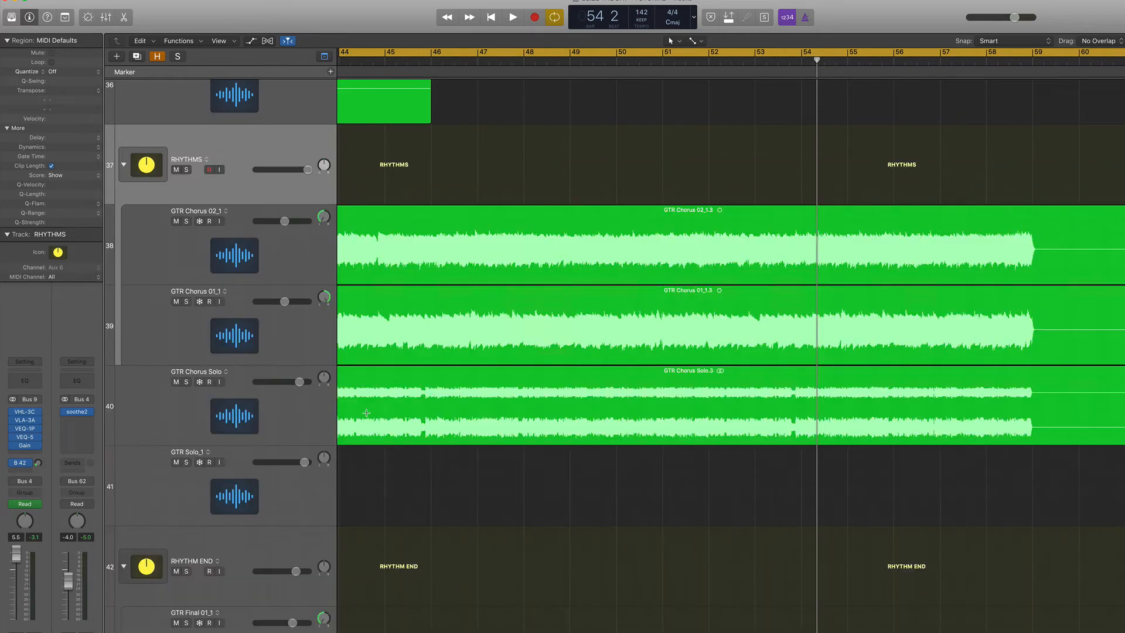
left_click(306, 408)
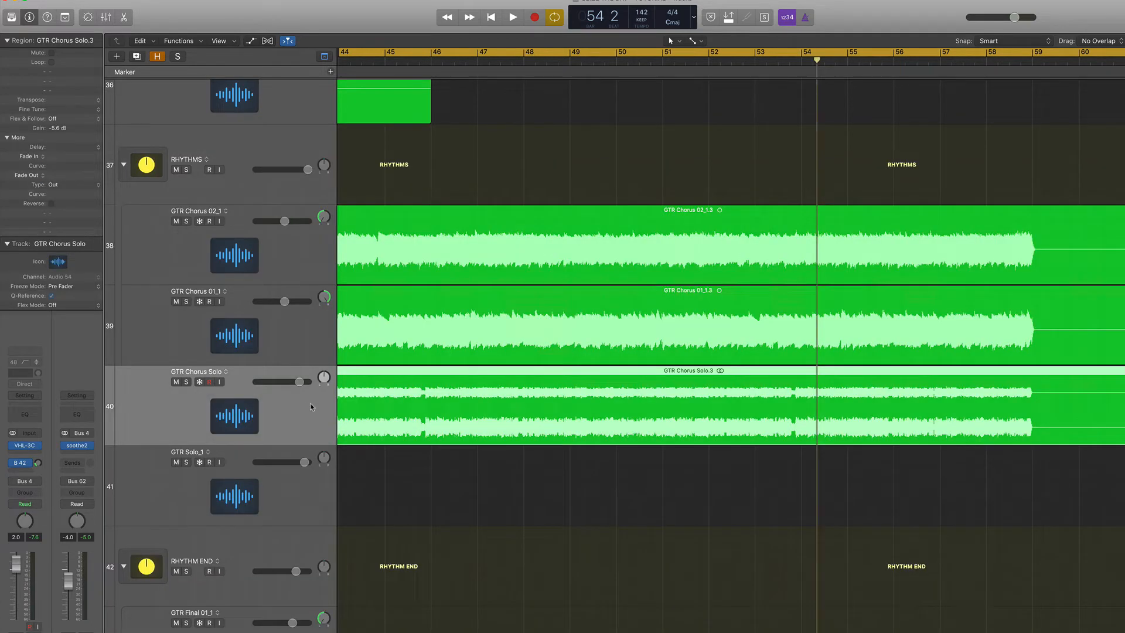
key("ctrl+s")
key("space")
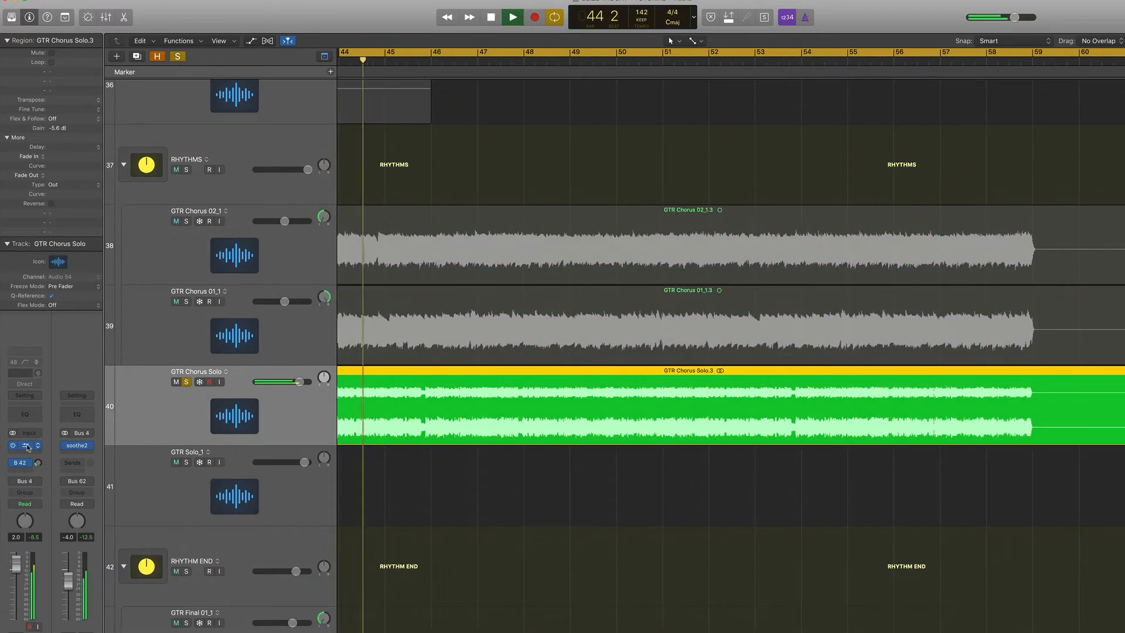
Step: Review the VHL-3C low and high cut-off filter on GTR Chorus Solo using its IN switch, close it and unsolo the track
left_click(26, 446)
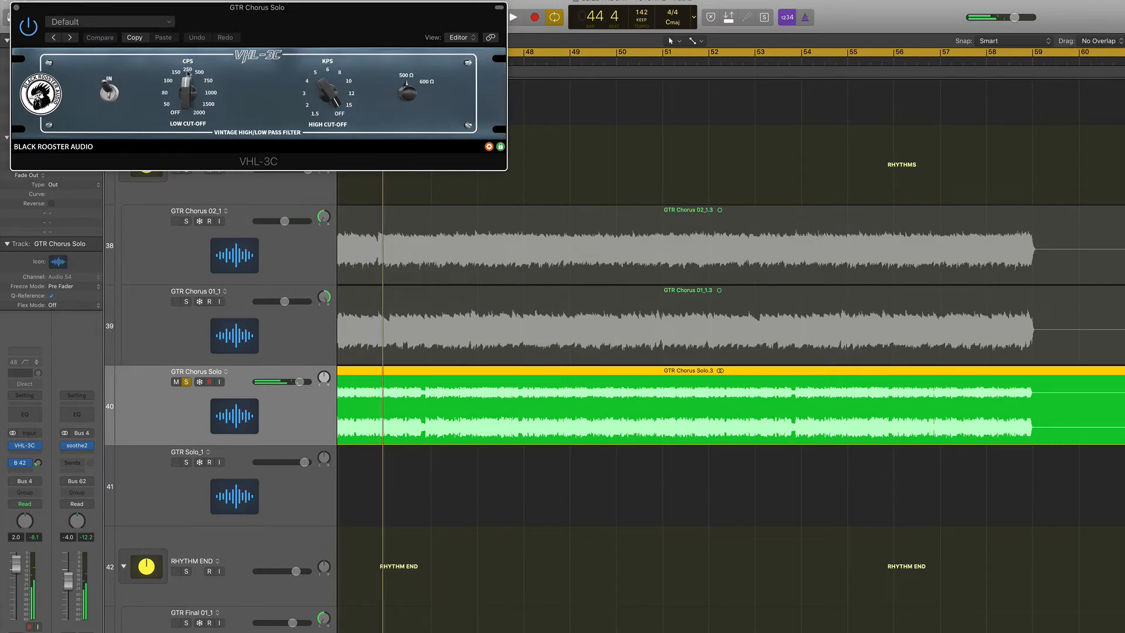
left_click(111, 95)
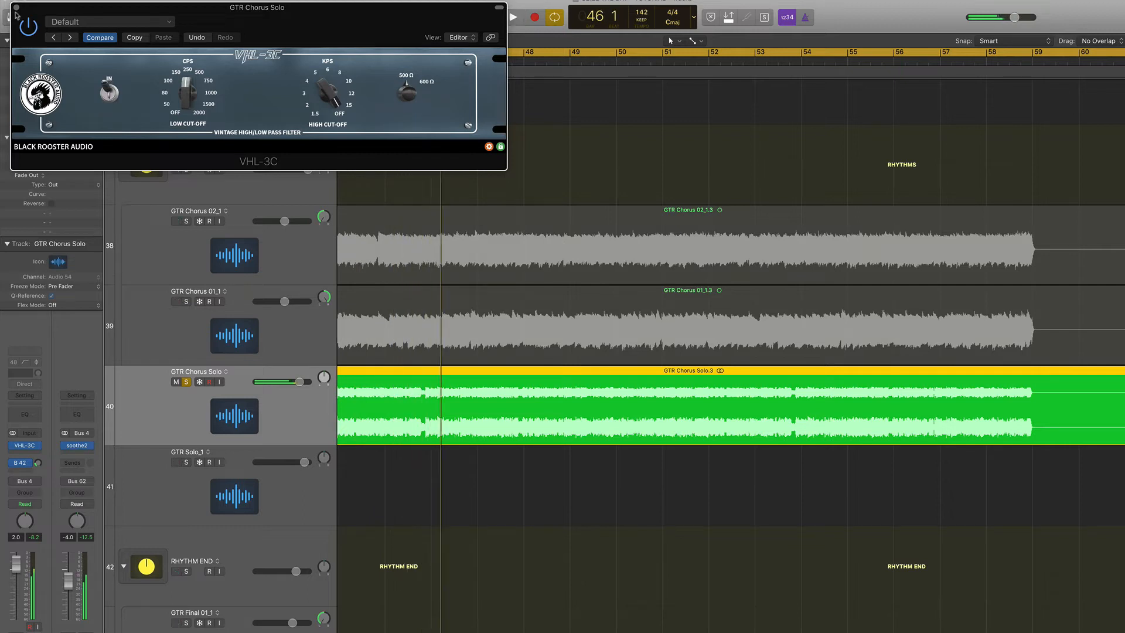
left_click(16, 8)
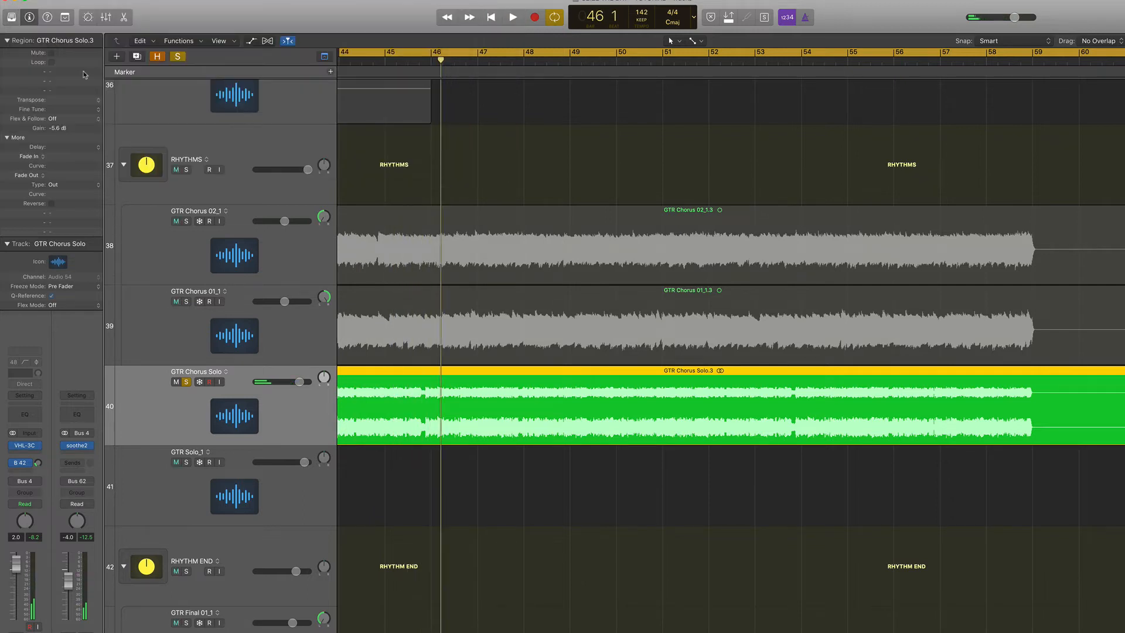
left_click(186, 382)
Step: Show the mixer and play the chorus with all guitars in the full mix, looking along to the vocal channels
key("x")
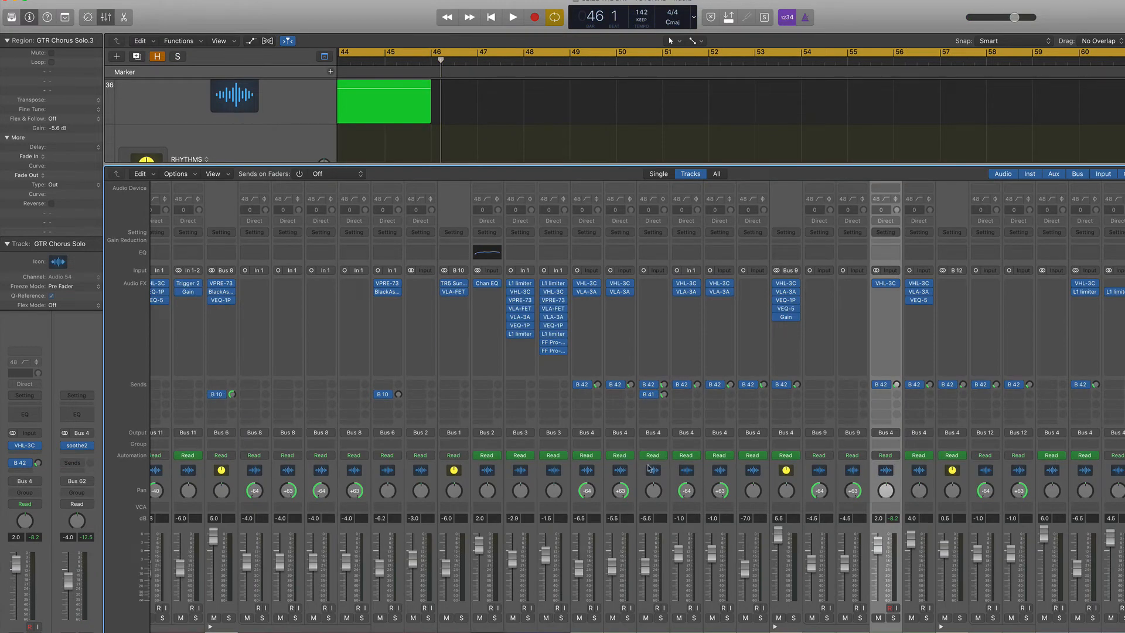
key("space")
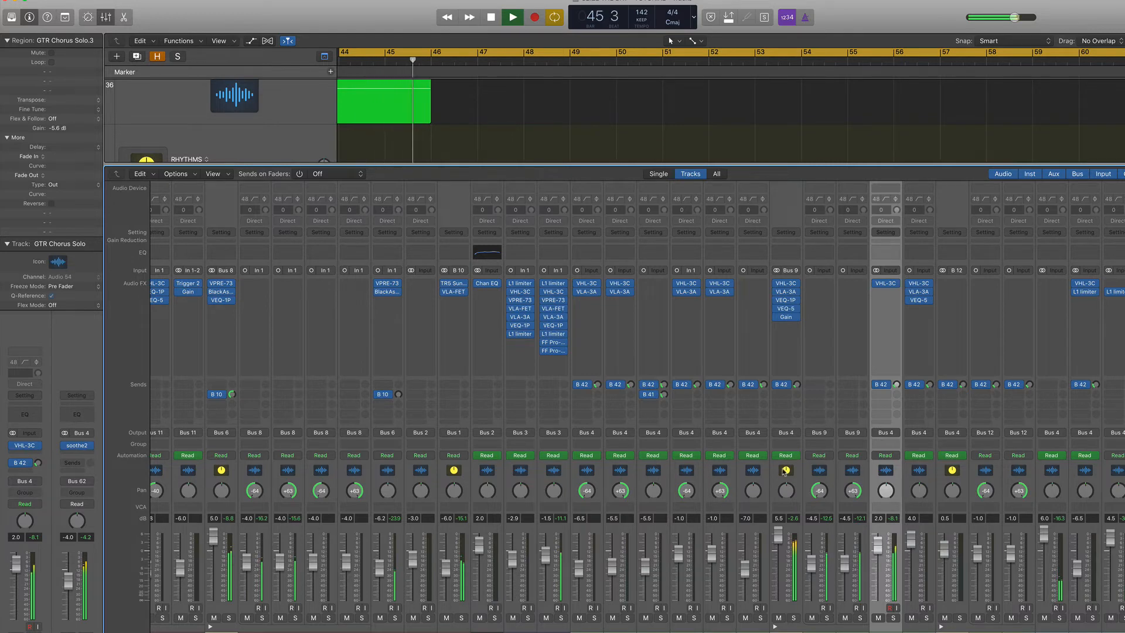
scroll(782, 472, "right", 6)
scroll(782, 471, "right", 8)
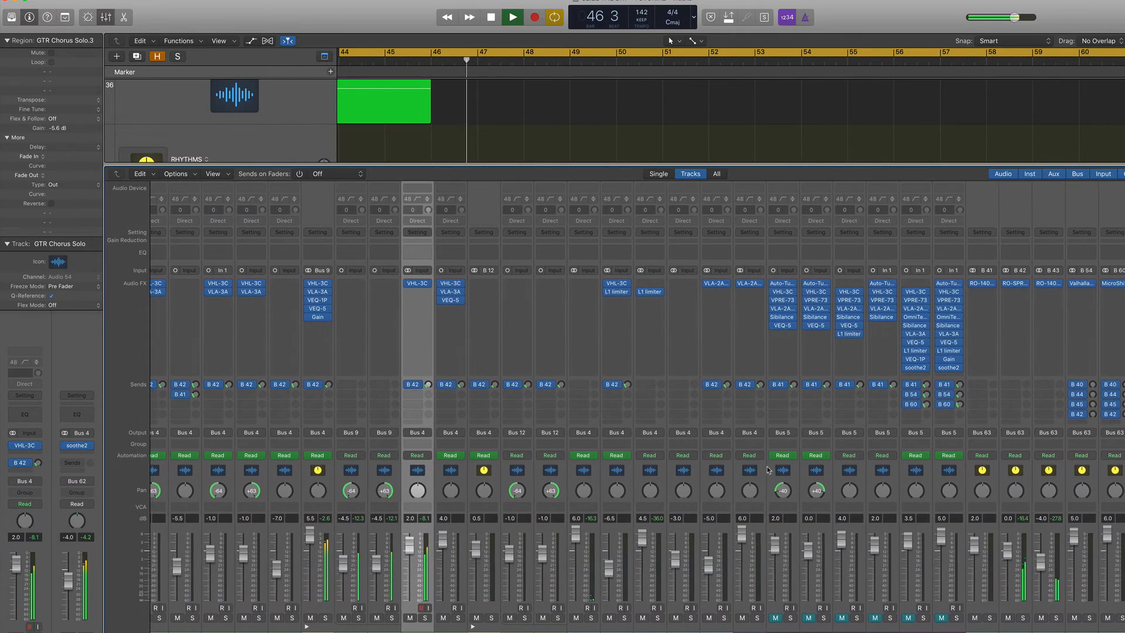
Step: Hide the mixer, zoom the arrangement out to overview the song's guitar regions, and stop playback
key("x")
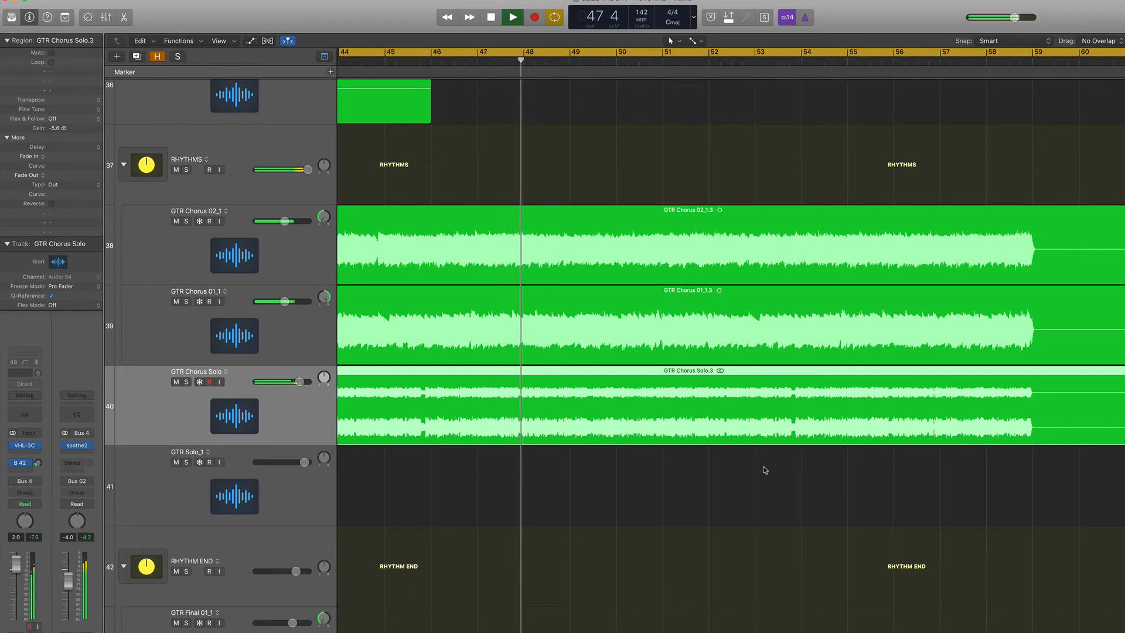
key("super+Left")
key("super+Left")
key("super+Left")
key("super+Left")
key("super+Left")
key("super+Left")
key("super+Left")
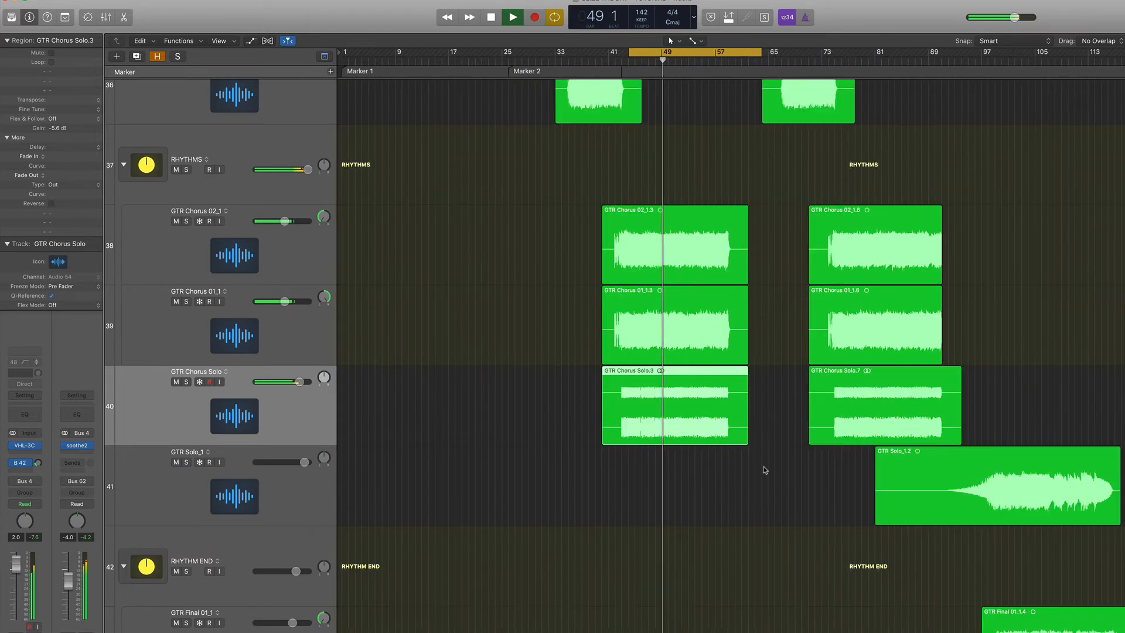
key("space")
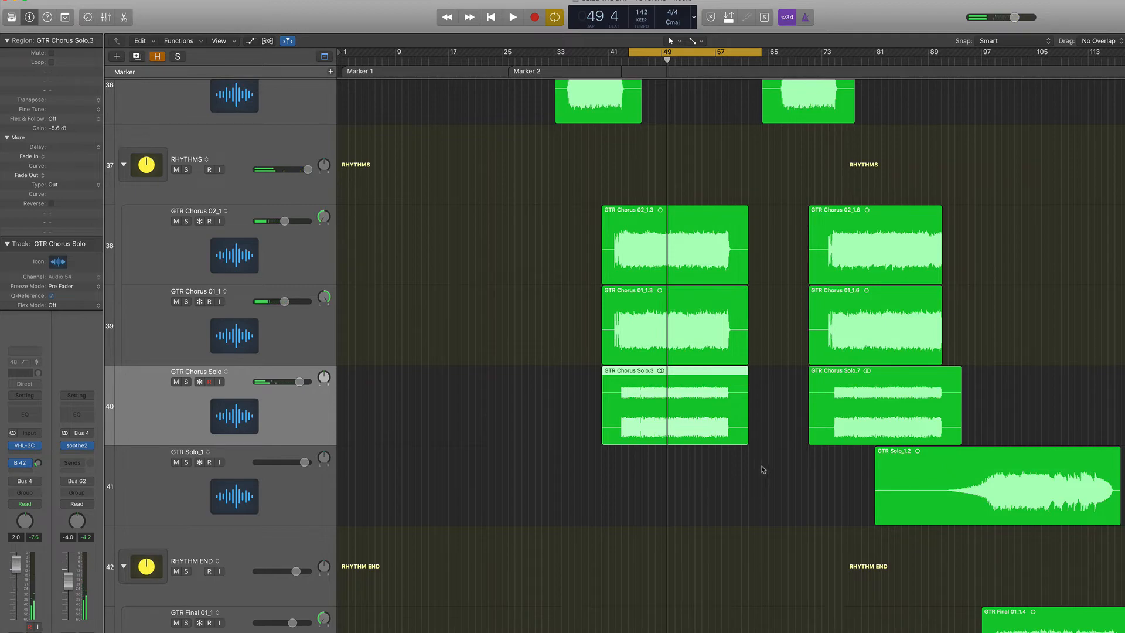
Step: Show the mixer, look at the VERSE and CHORUS lead vocal channels, play the verse and solo VERSE
key("x")
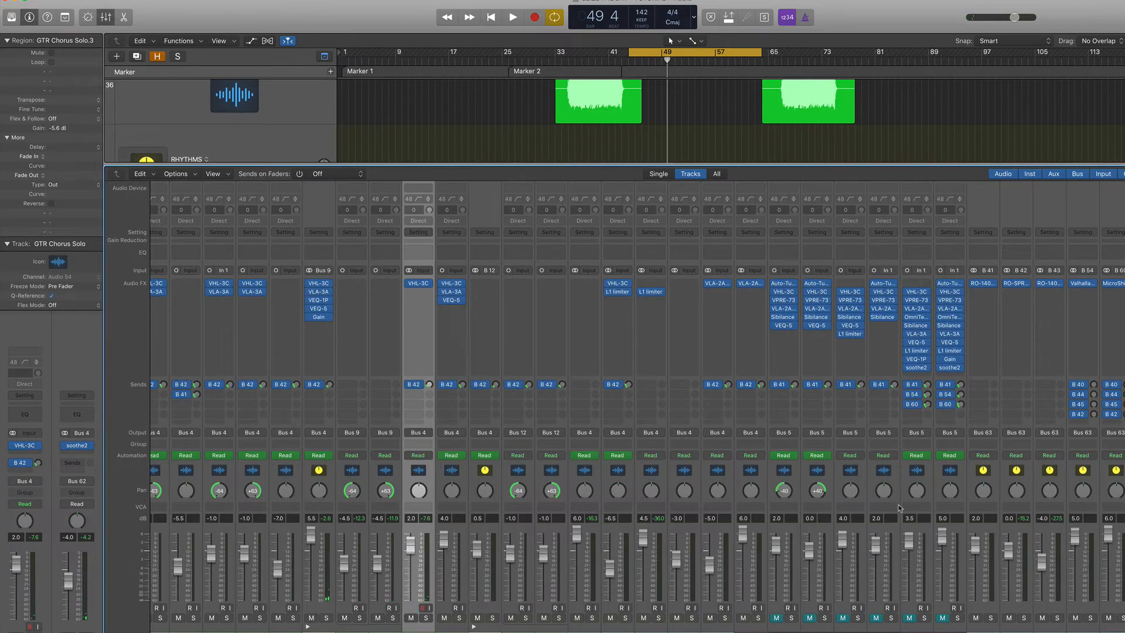
left_click(916, 466)
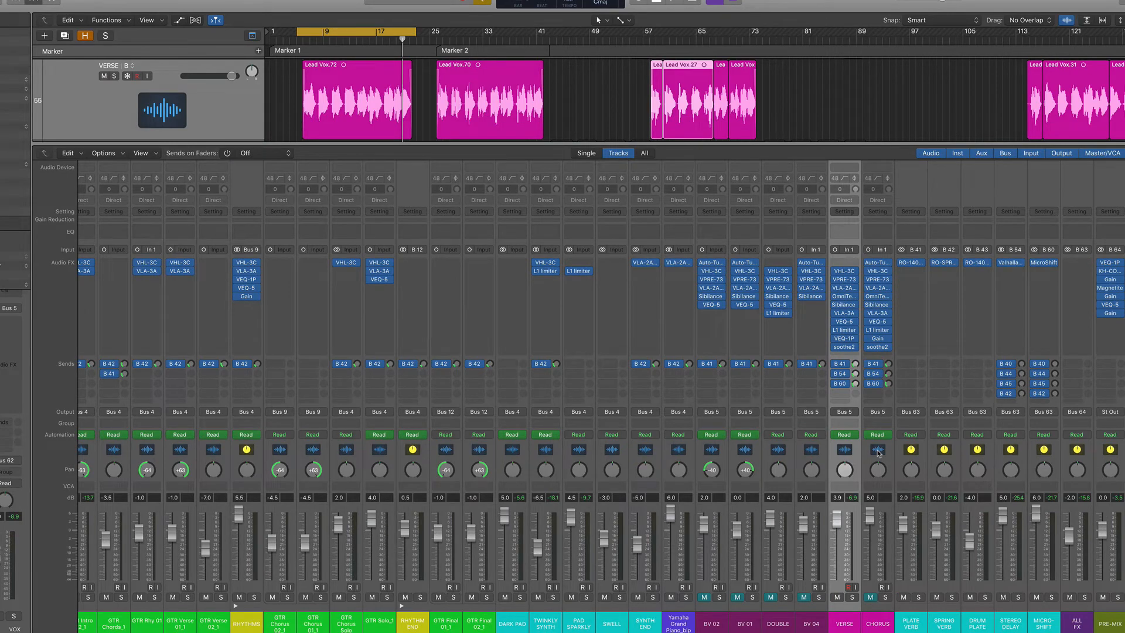
left_click(879, 453)
key("space")
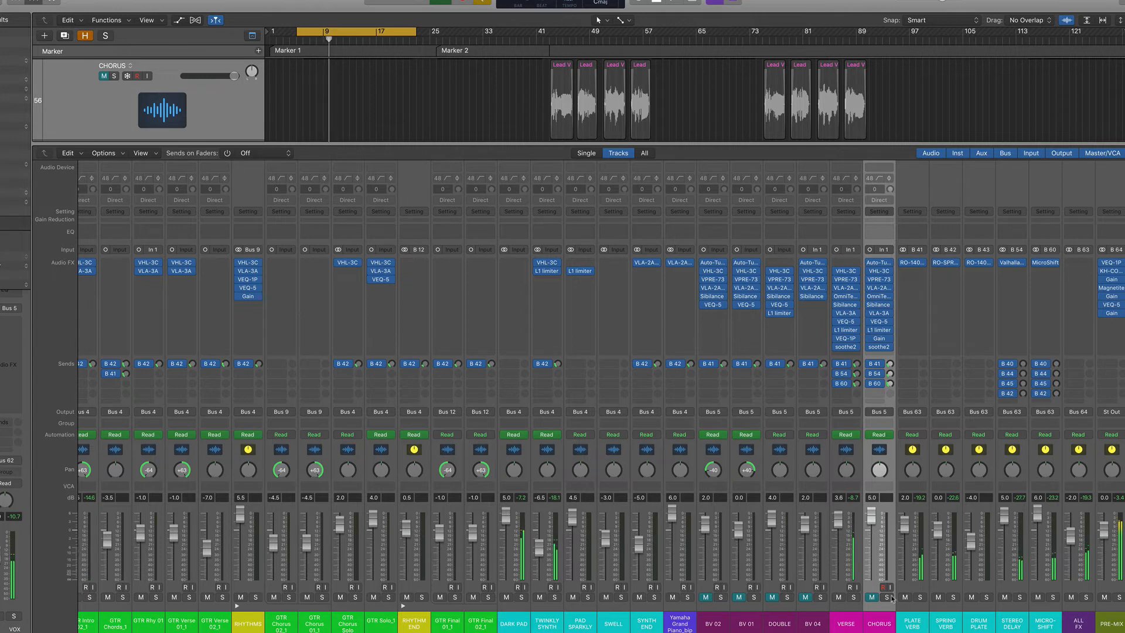
left_click(854, 598)
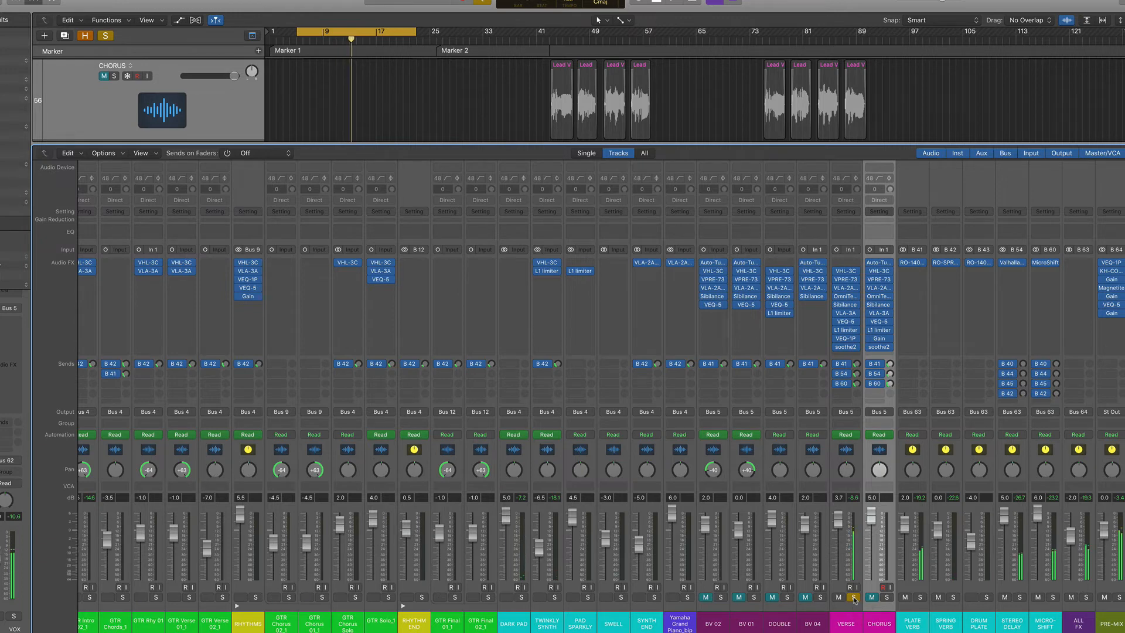
Step: Review the VHL-3C filter settings on VERSE, close it, and open the VPRE-73 preamp with its whole window in view
left_click(845, 271)
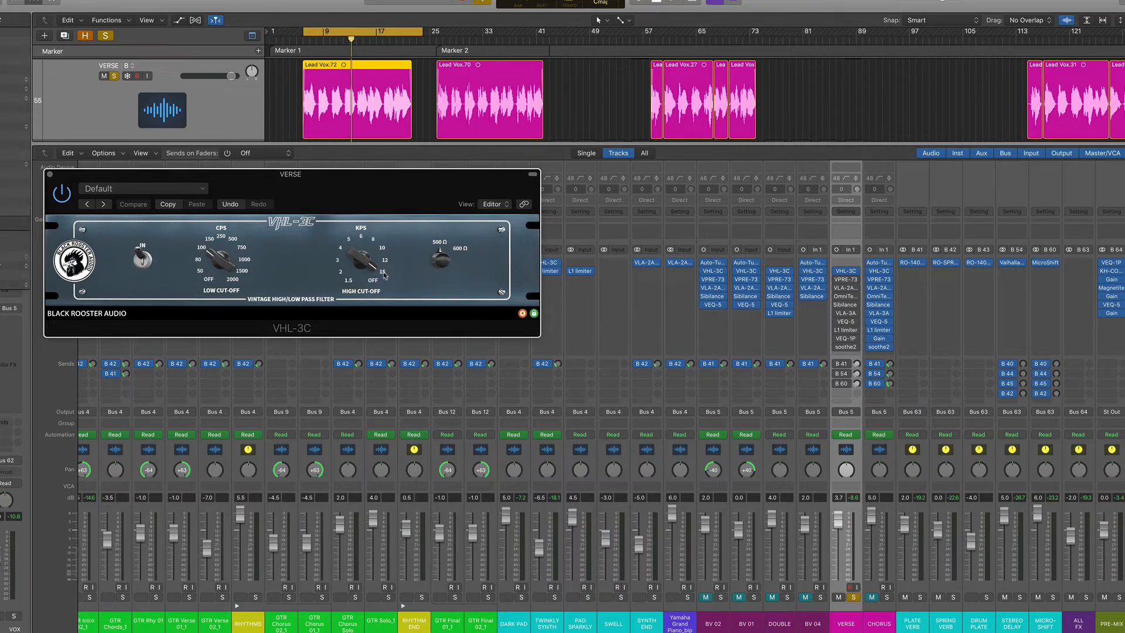
left_click(50, 174)
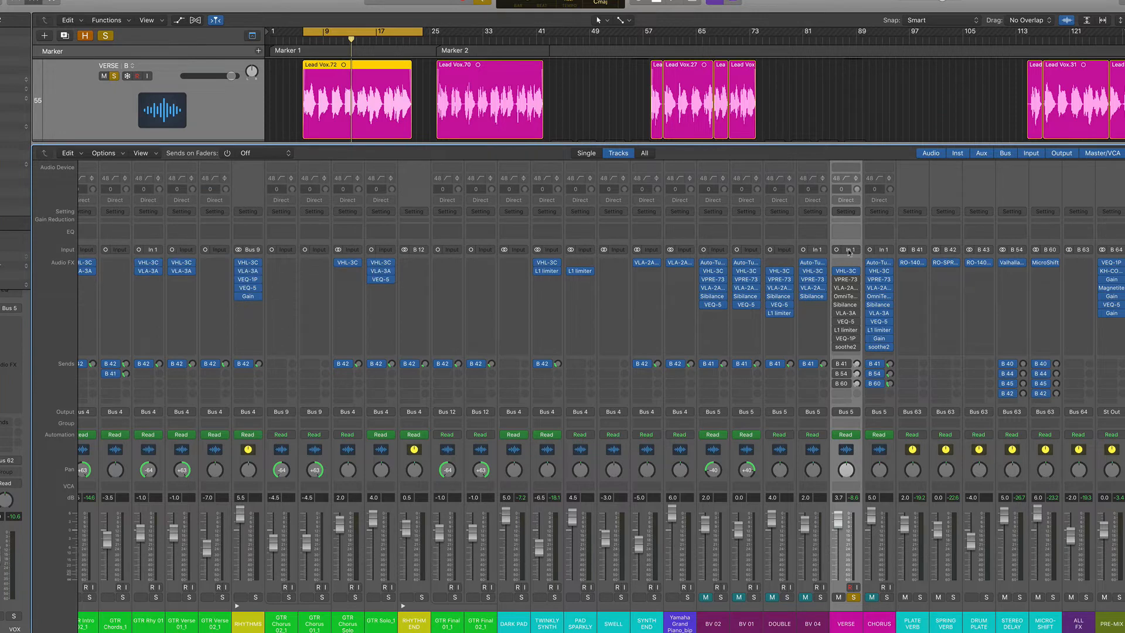
left_click(846, 280)
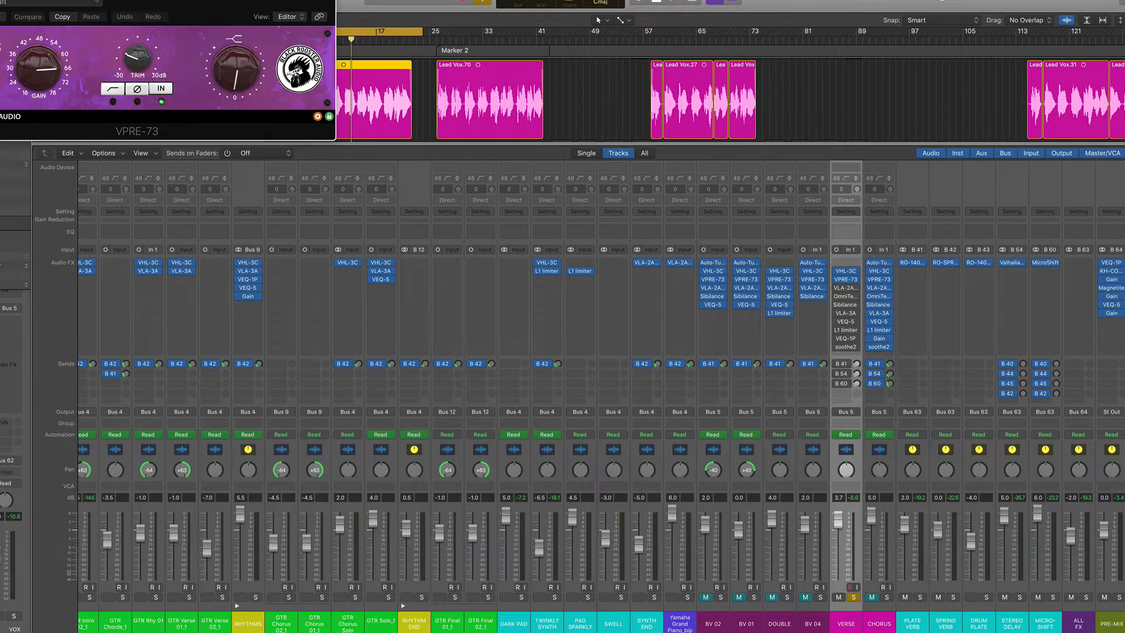
left_click_drag(190, 4, 299, 70)
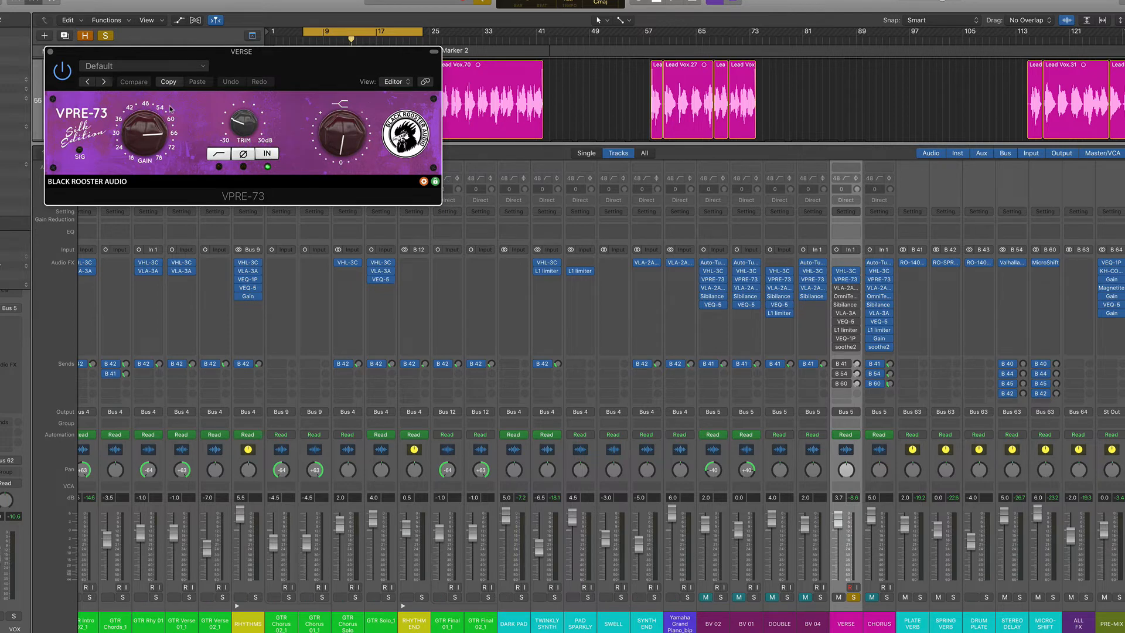
Step: Play the soloed verse vocal while comparing the VPRE-73 bypassed and enabled, leave it enabled and close its window
left_click(62, 70)
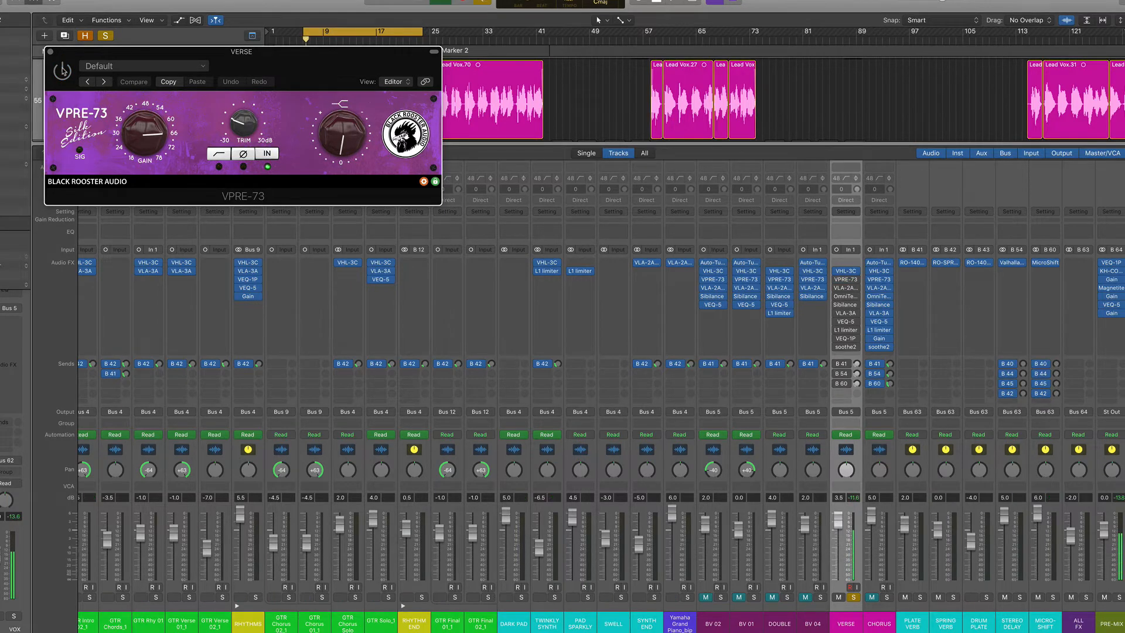
left_click_drag(78, 72, 211, 209)
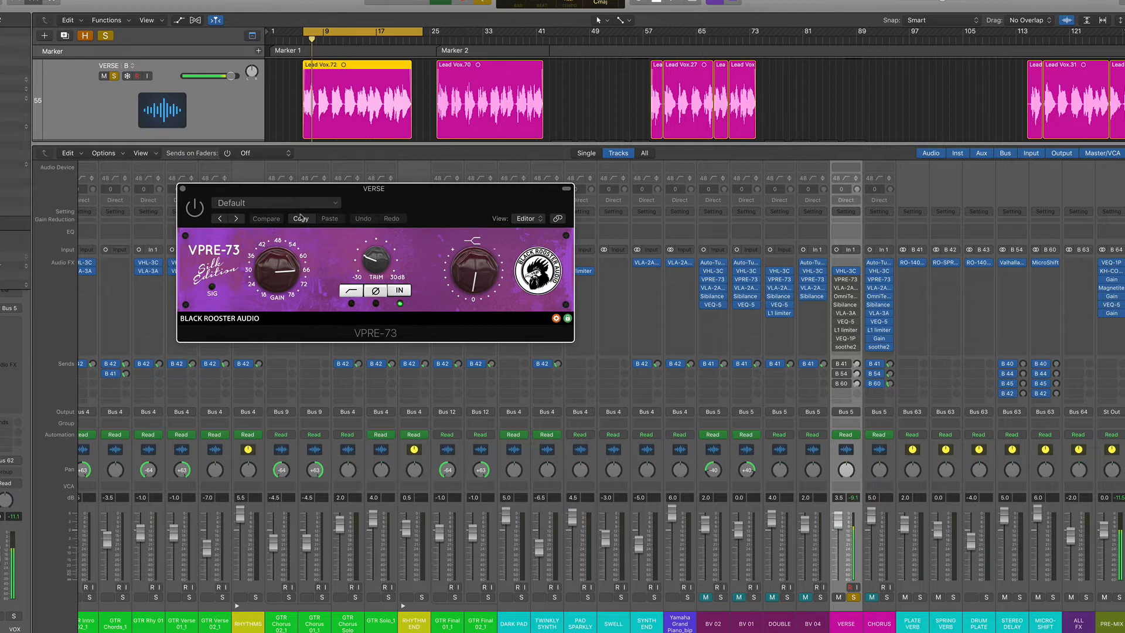
left_click(195, 209)
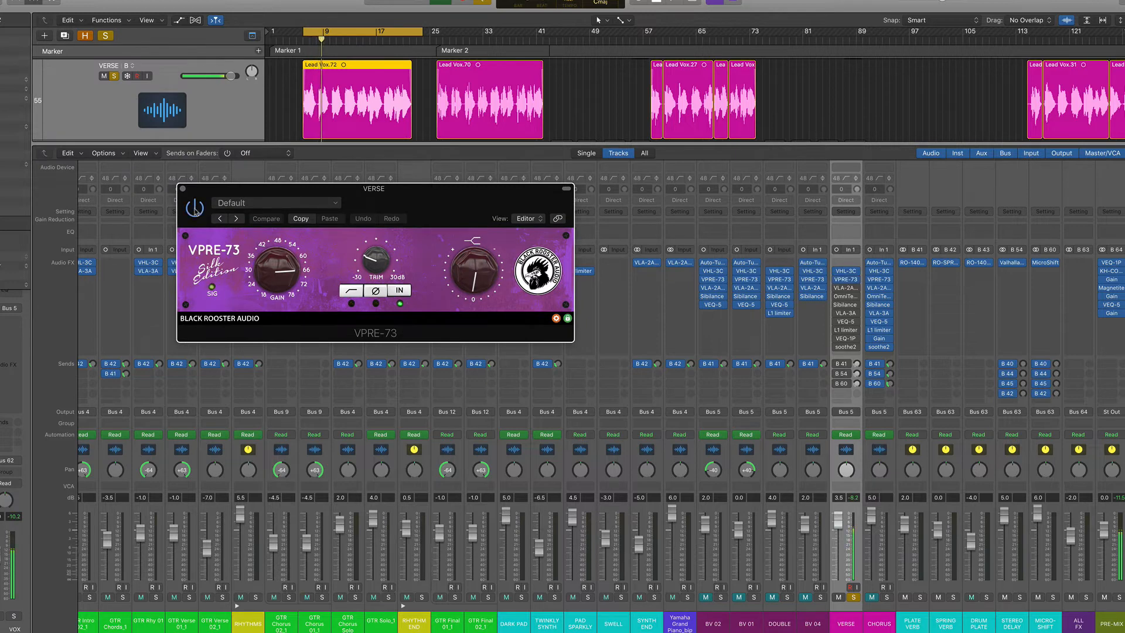
left_click(195, 211)
left_click(195, 210)
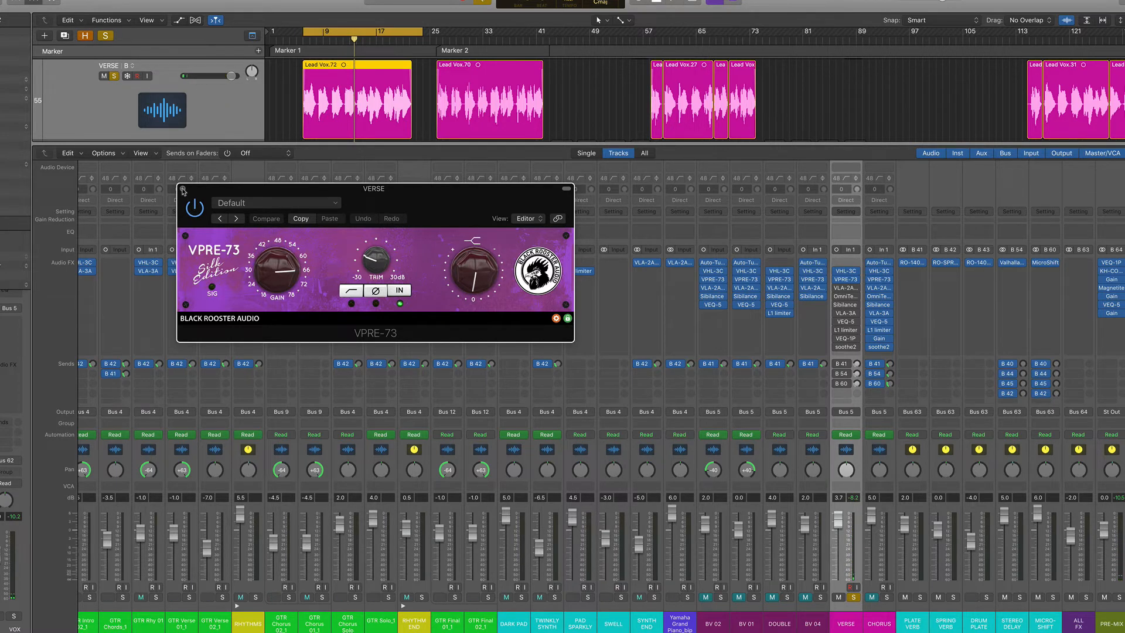
left_click(183, 191)
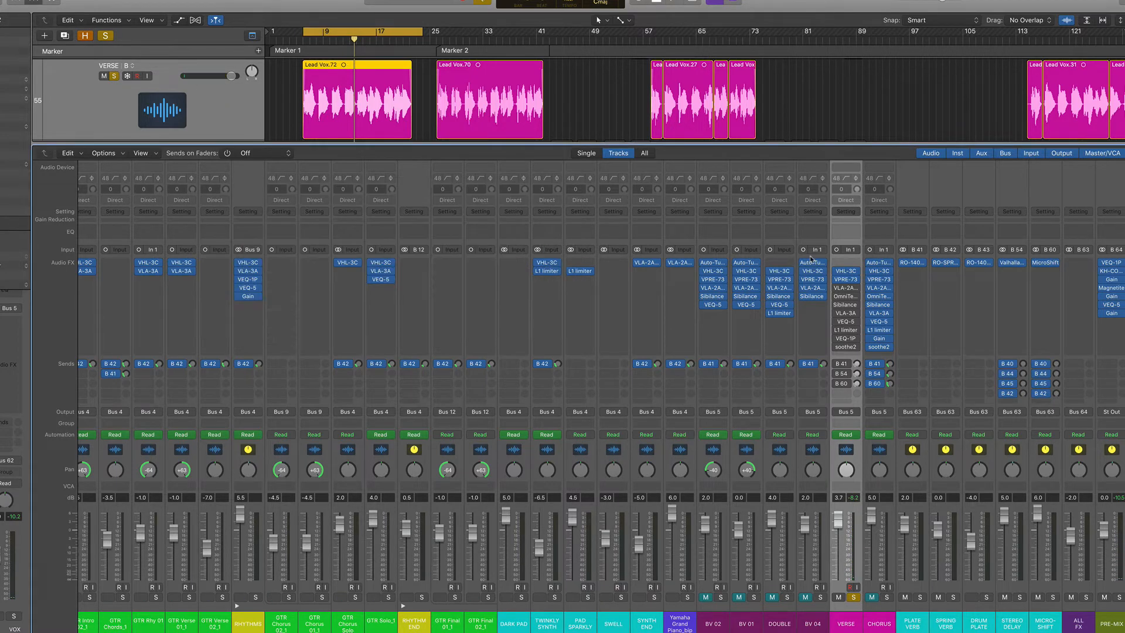
Step: Open the VLA-2A Mark II compressor on VERSE, move its window fully into view, play the vocal through it and close it
left_click(846, 289)
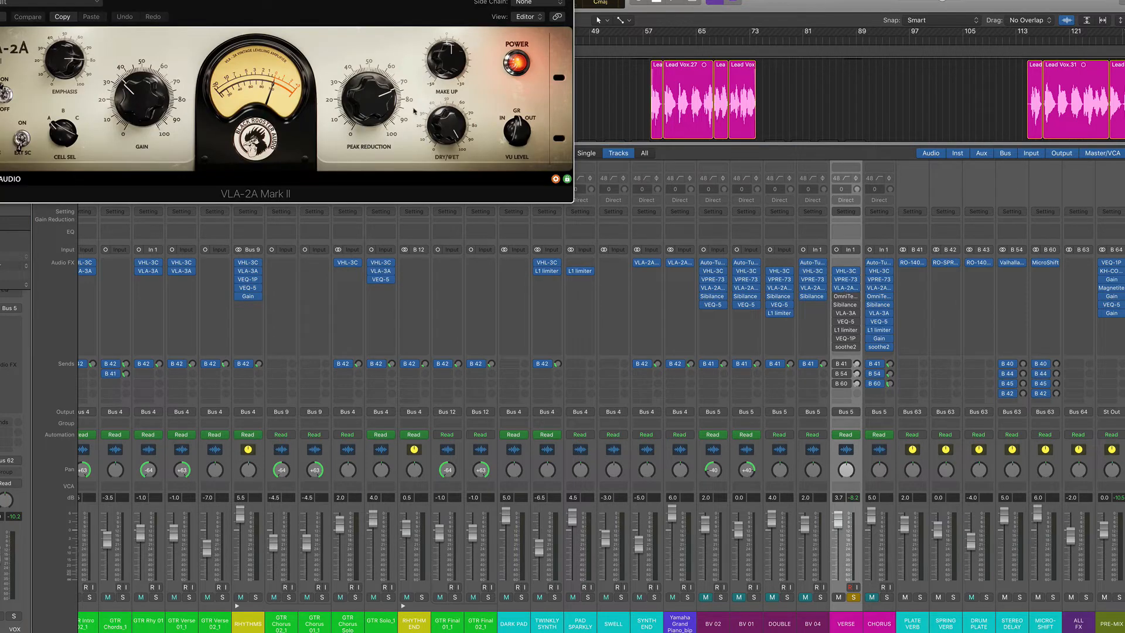
left_click_drag(355, 7, 447, 232)
key("space")
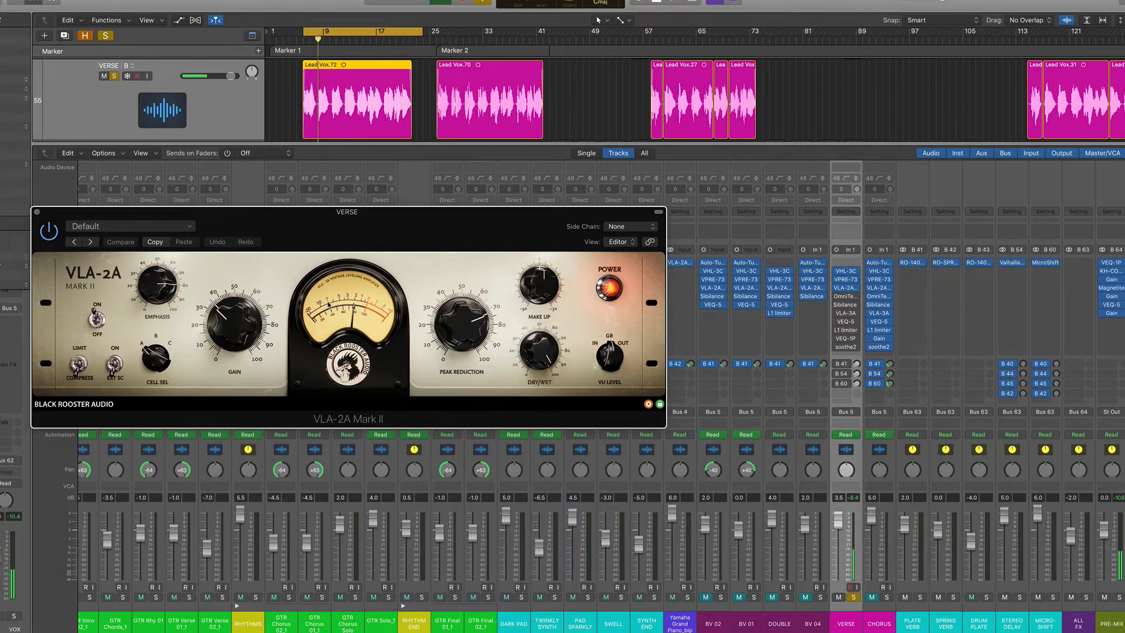
left_click_drag(393, 241, 389, 195)
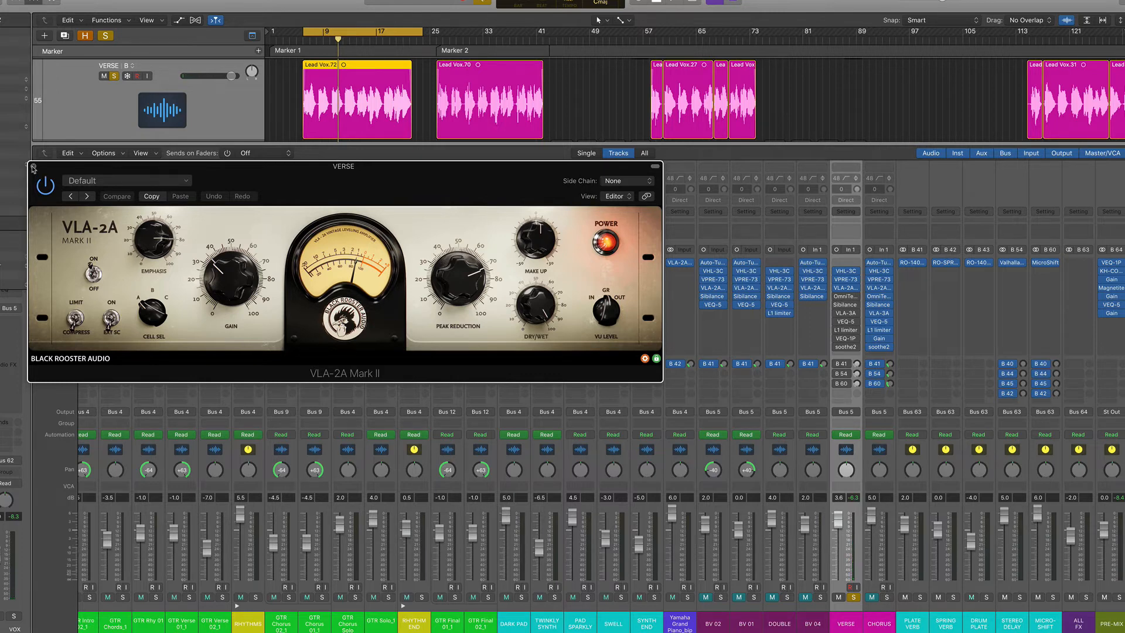
left_click(34, 168)
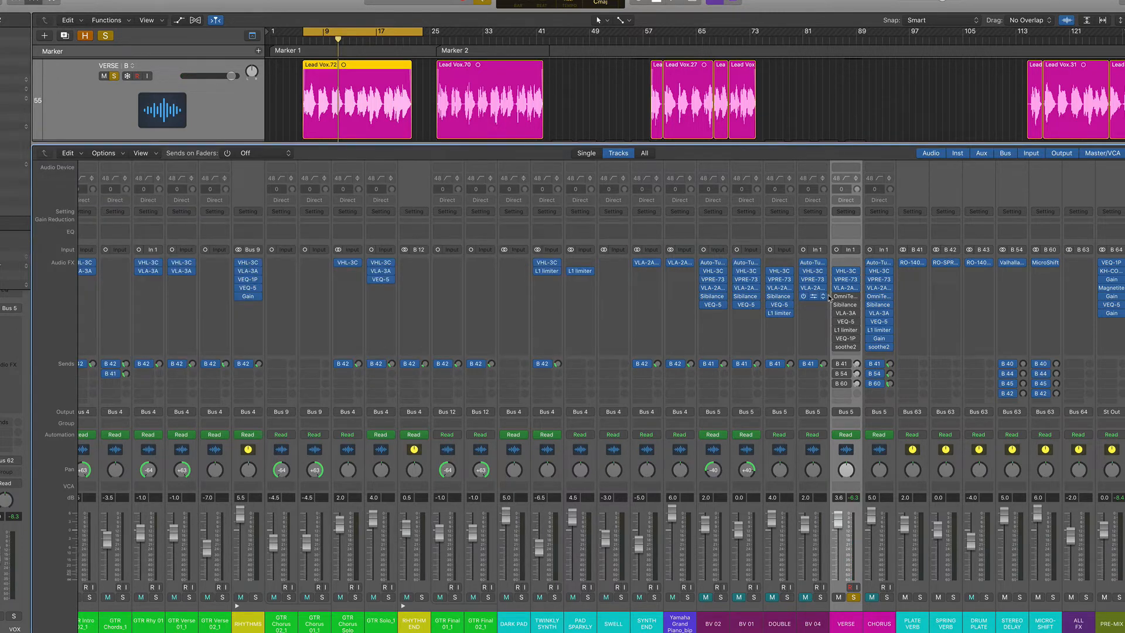
Step: Enable and open the OmniTec-67A preamp on VERSE, play the vocal comparing its power off and on, leave it on and close it
left_click(846, 297)
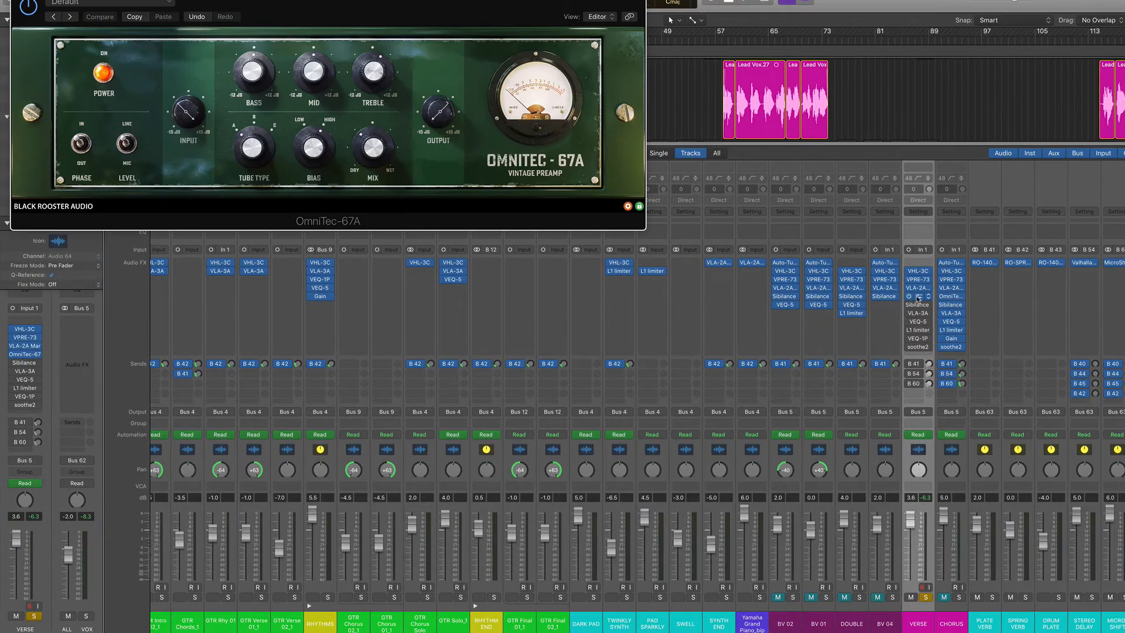
left_click_drag(416, 8, 471, 222)
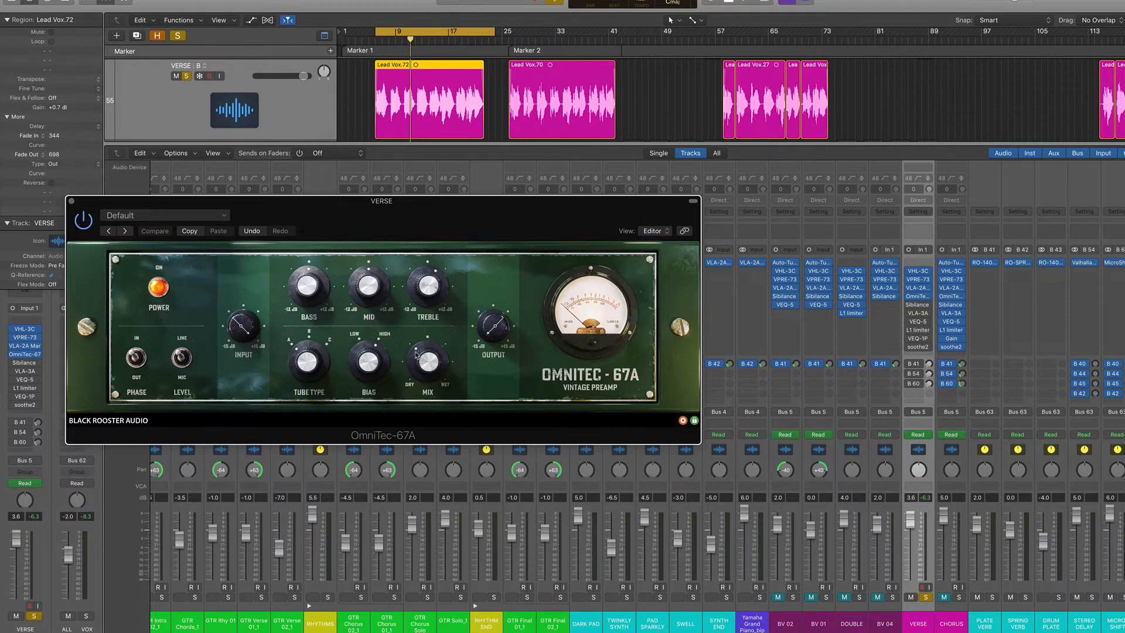
left_click(158, 287)
key("space")
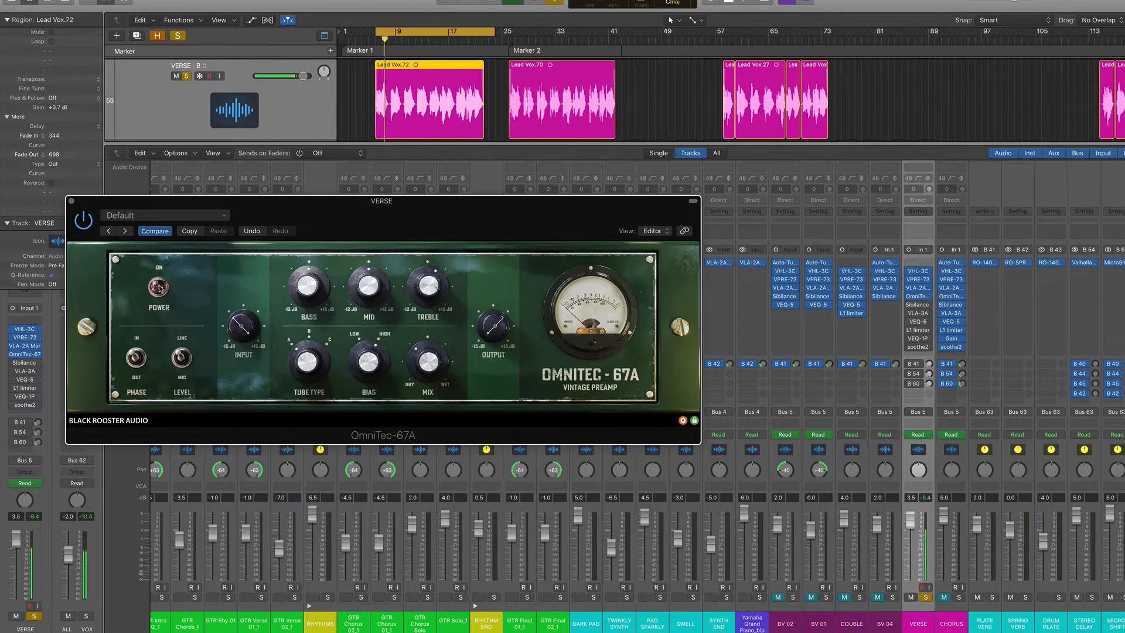
left_click(158, 287)
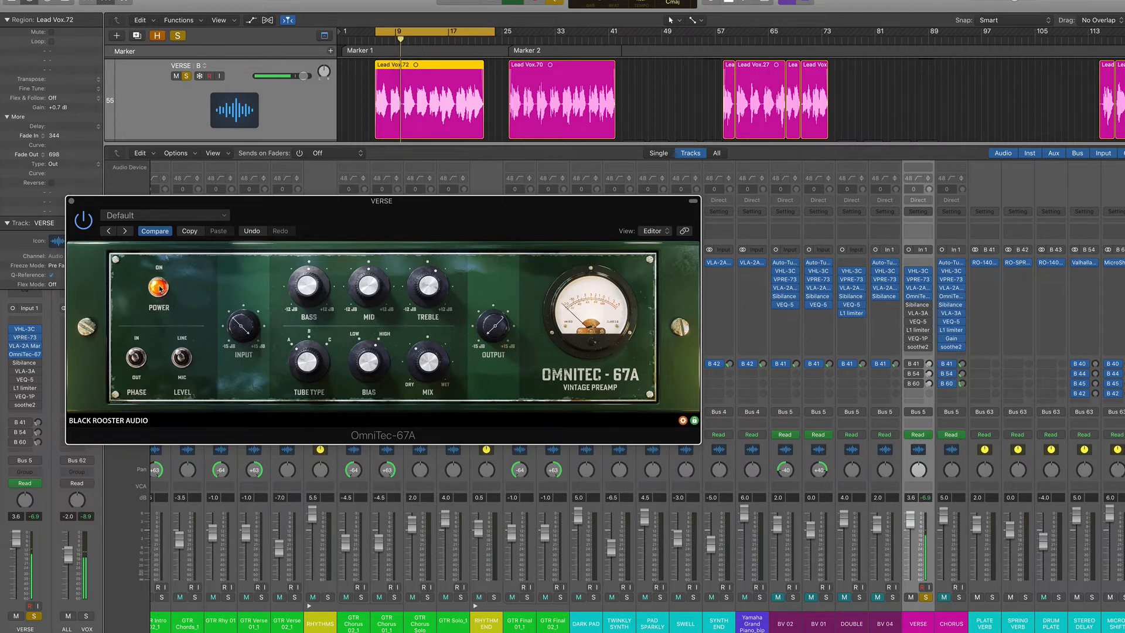
left_click(159, 288)
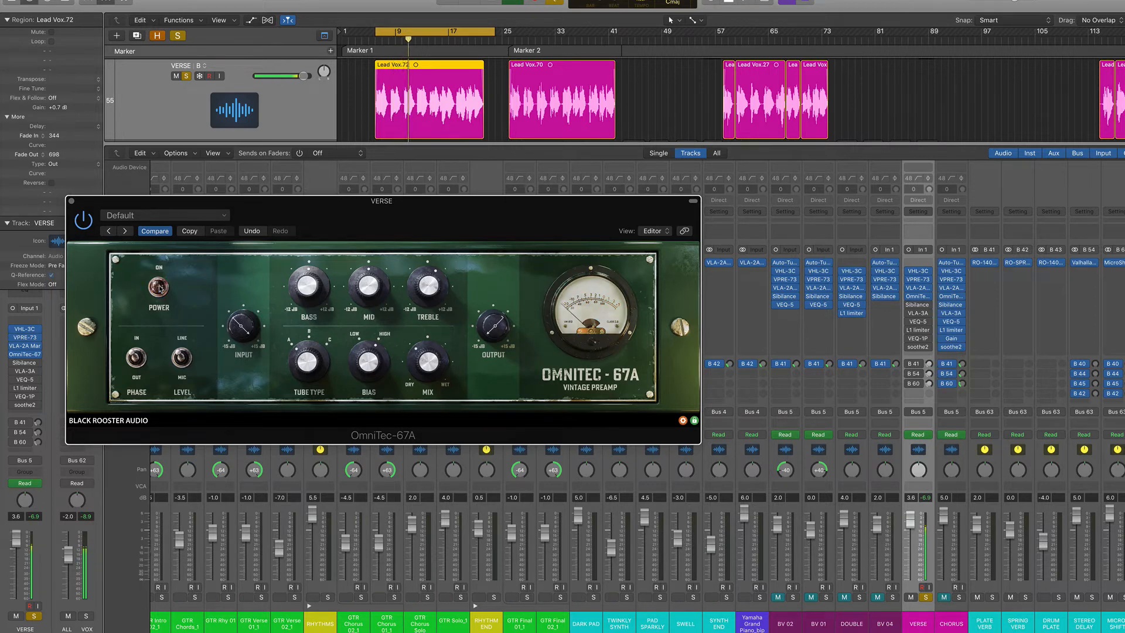
left_click(159, 287)
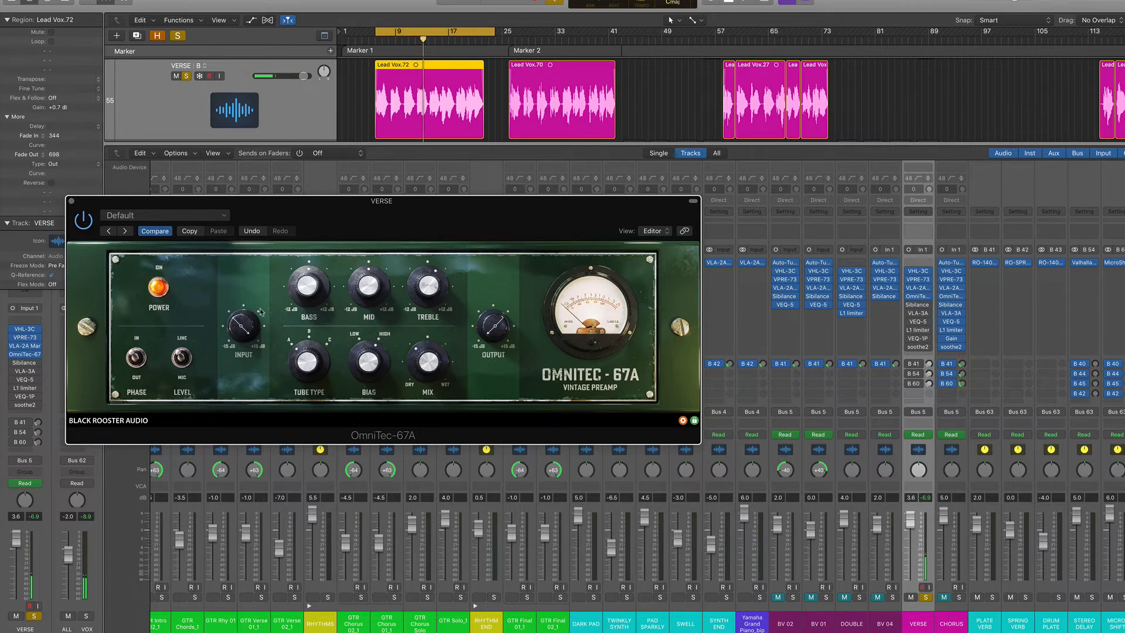
left_click(72, 202)
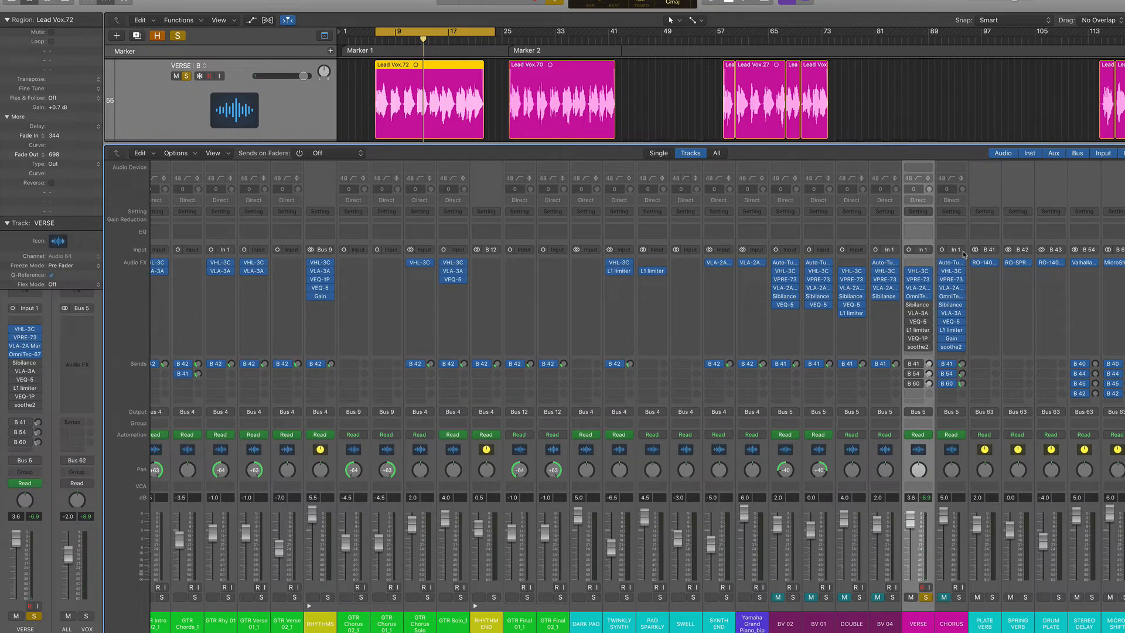
Step: Enable the Sibilance de-esser on VERSE, review its threshold and range settings, and close its window
left_click(909, 305)
left_click(919, 306)
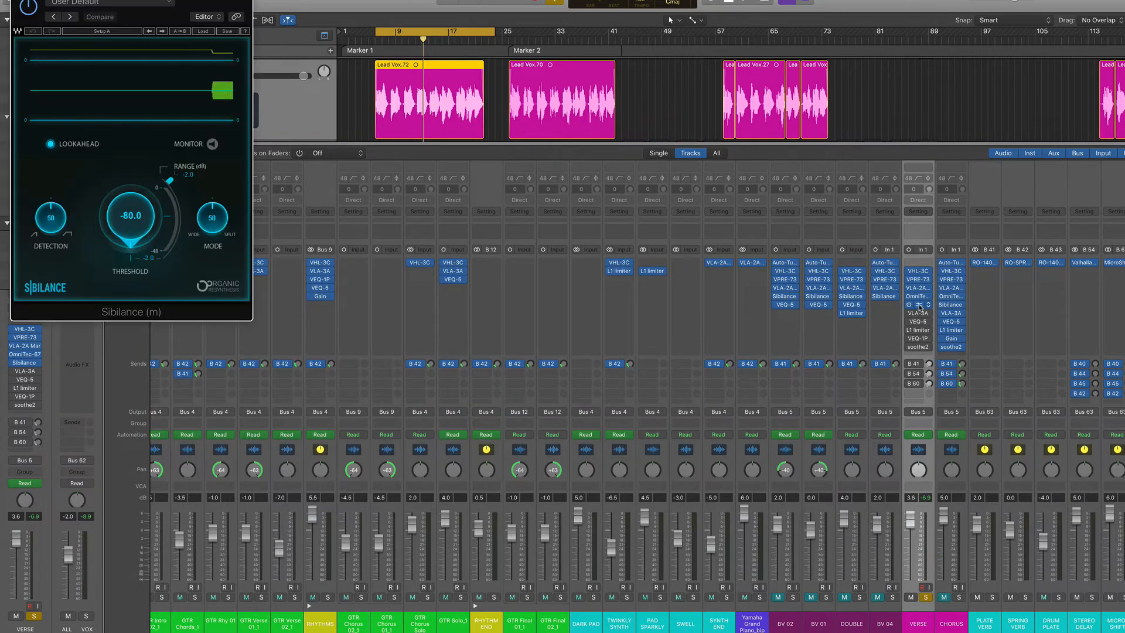
left_click(919, 306)
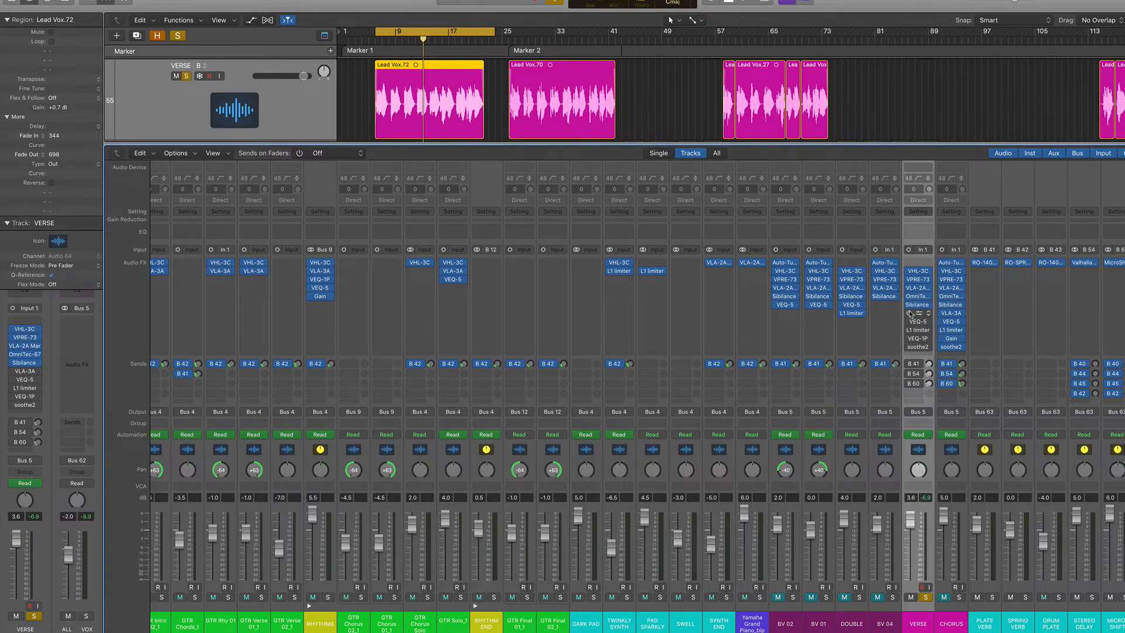
Step: Enable the VLA-3A compressor on VERSE, move its window into full view, play the vocal through it and close it
left_click(909, 312)
left_click(918, 313)
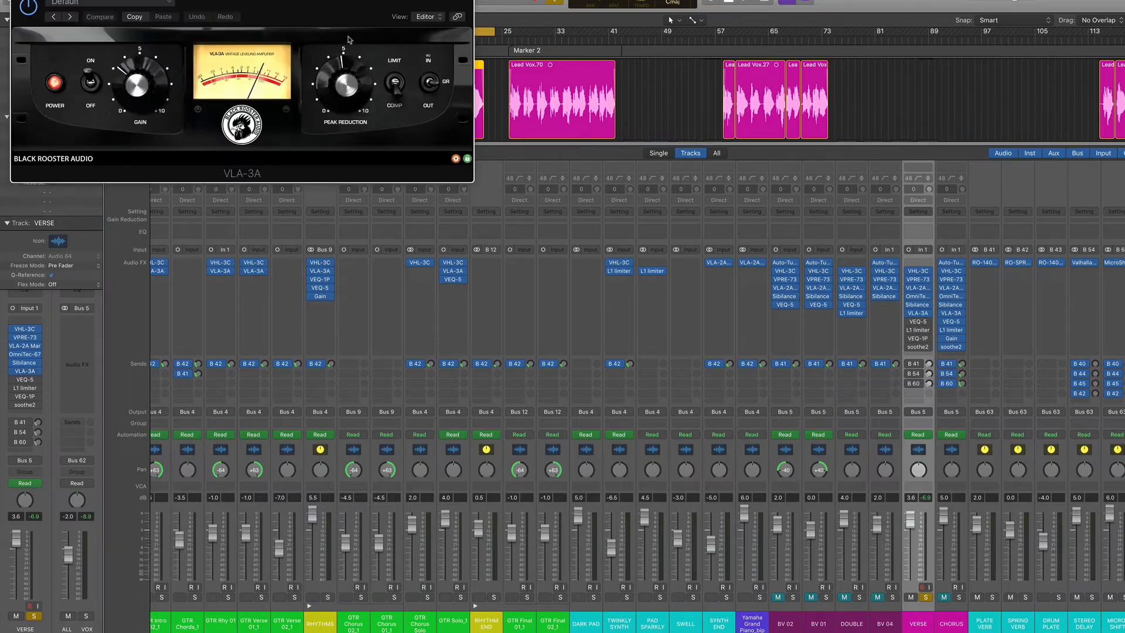
left_click_drag(320, 30, 490, 236)
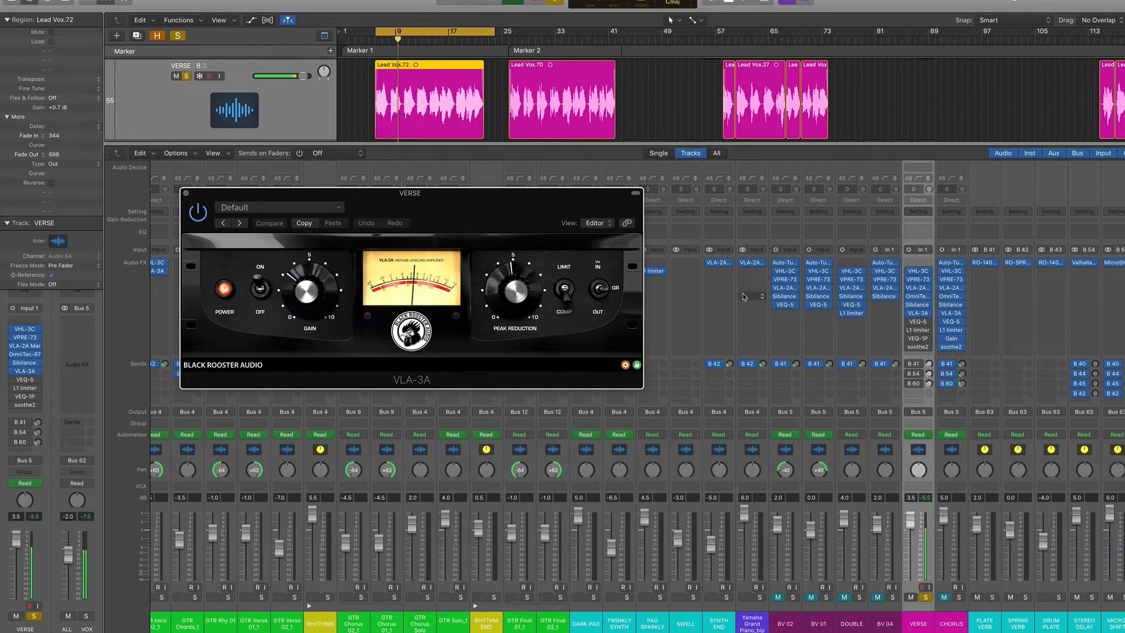
left_click(186, 193)
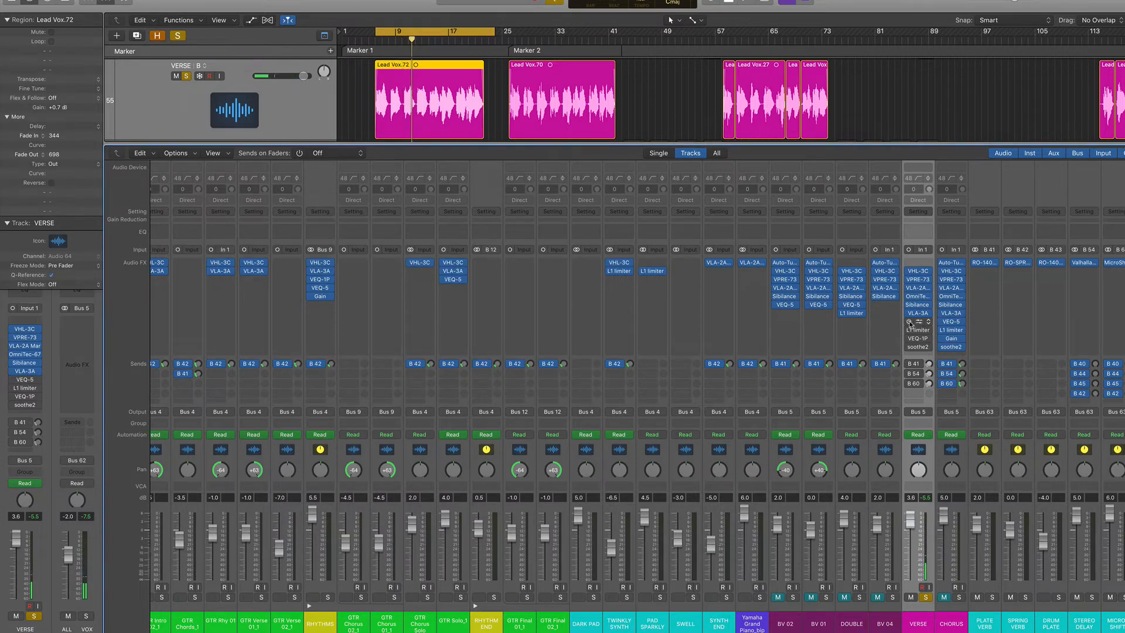
Step: Enable the VEQ-5 equalizer on VERSE and play the vocal while comparing the EQ switched in and out
left_click(909, 321)
left_click(918, 321)
left_click_drag(372, 3, 556, 253)
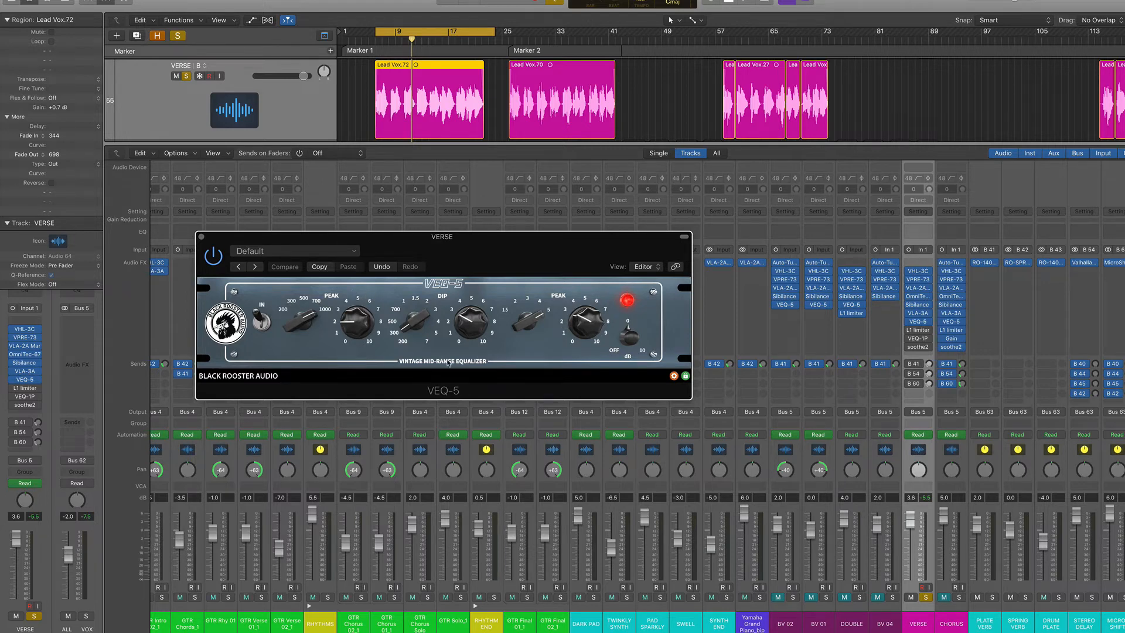
left_click(261, 322)
key("space")
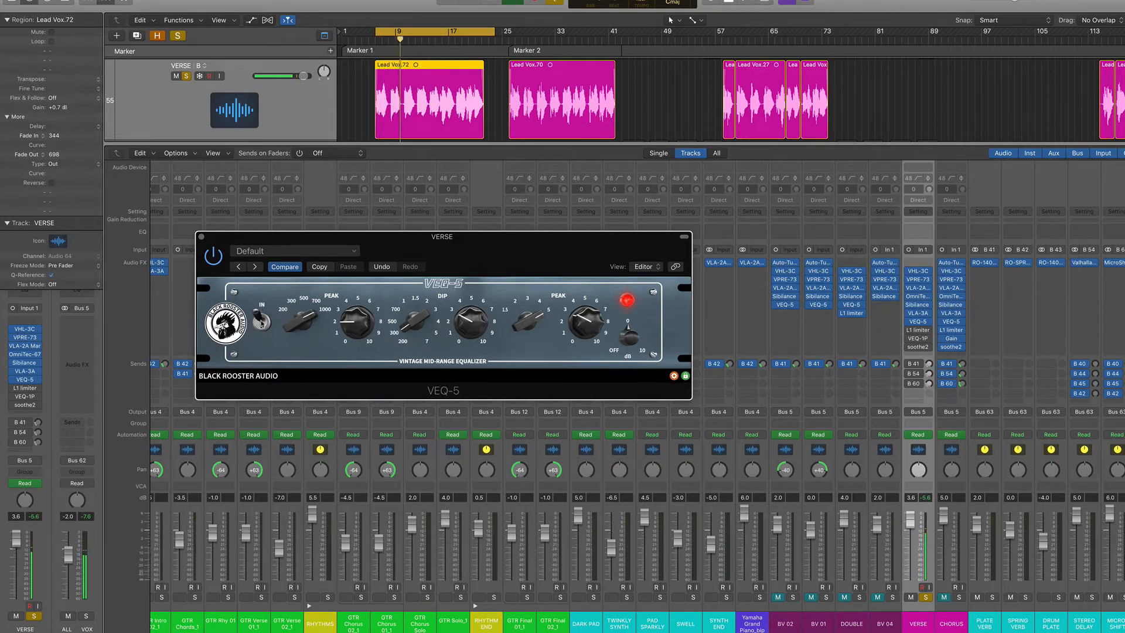
left_click(261, 328)
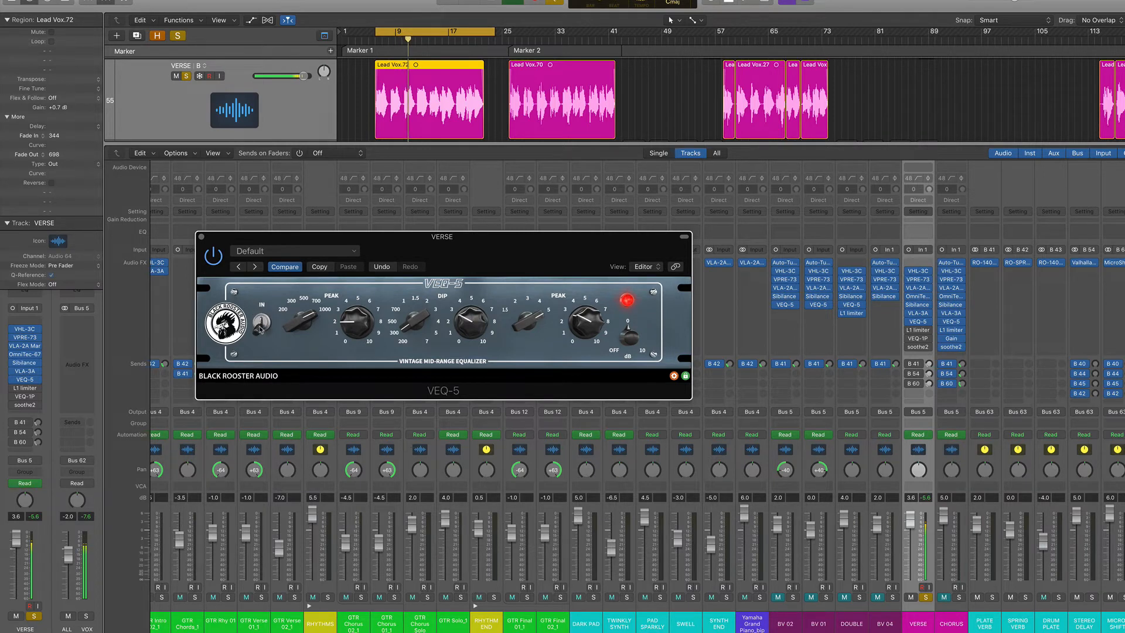
left_click(260, 325)
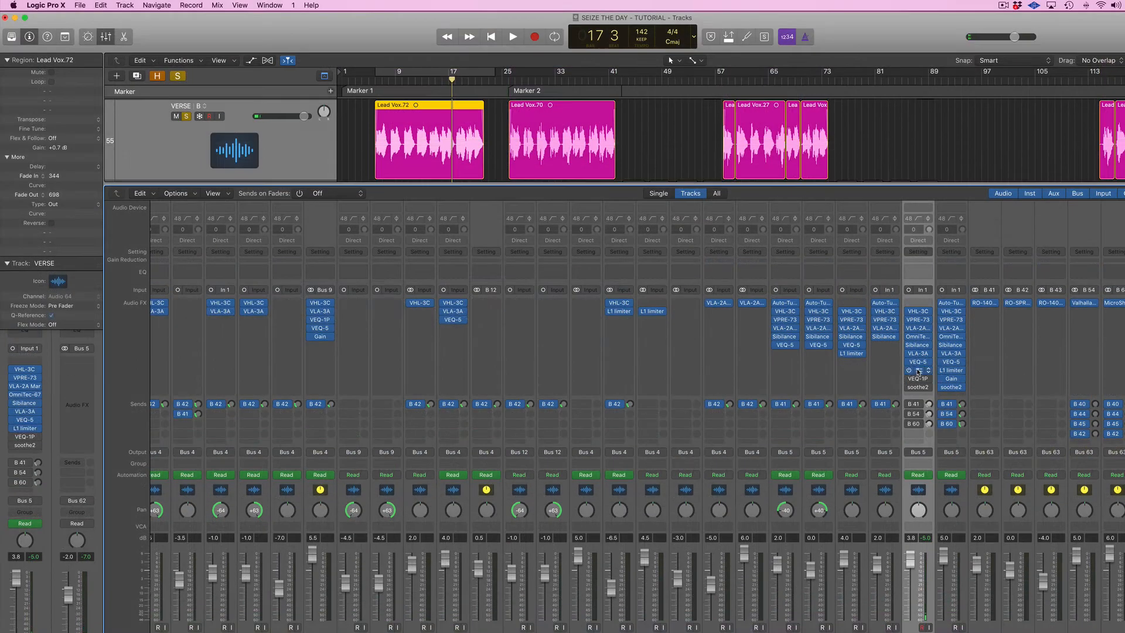
Step: Open the L1 limiter on VERSE, play the vocal while watching its attenuation meter, stop playback and close the window
left_click(919, 370)
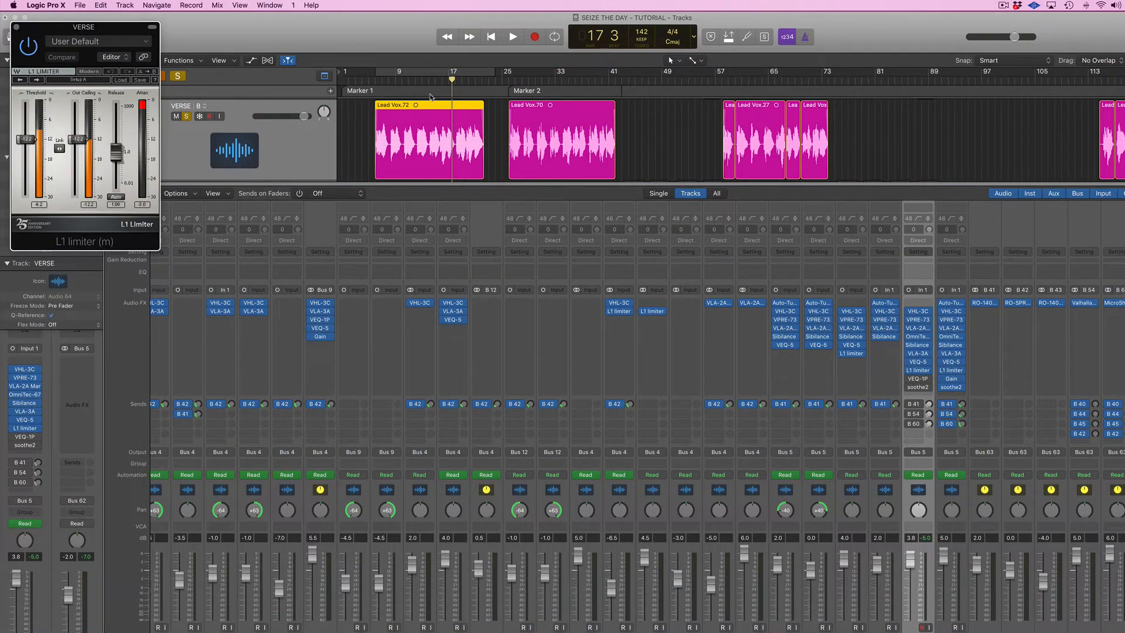
key("space")
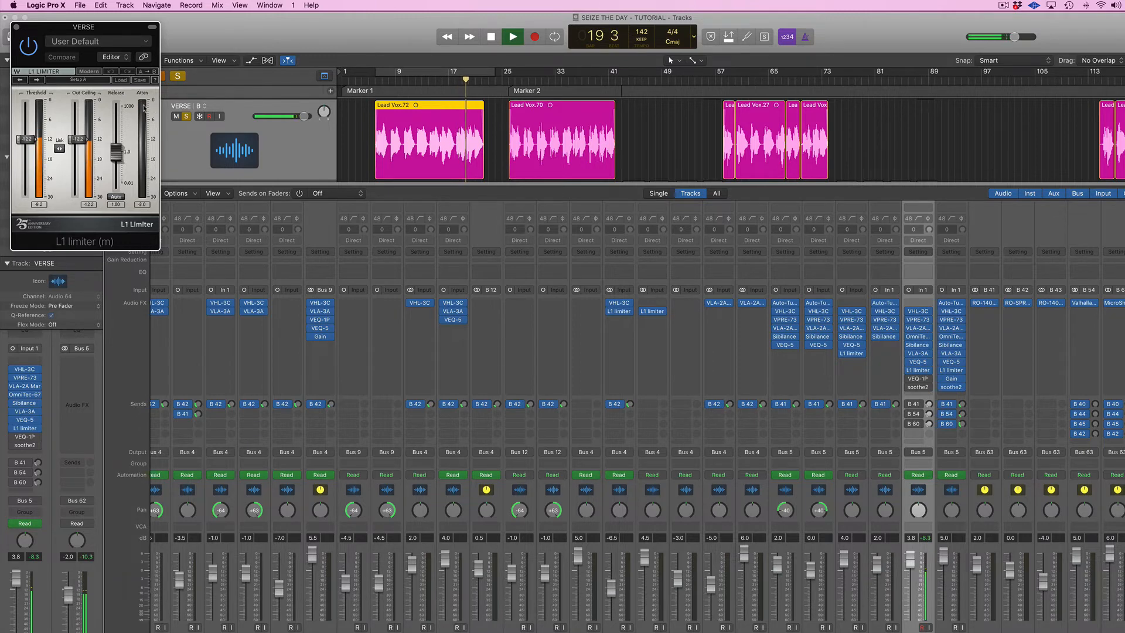
key("space")
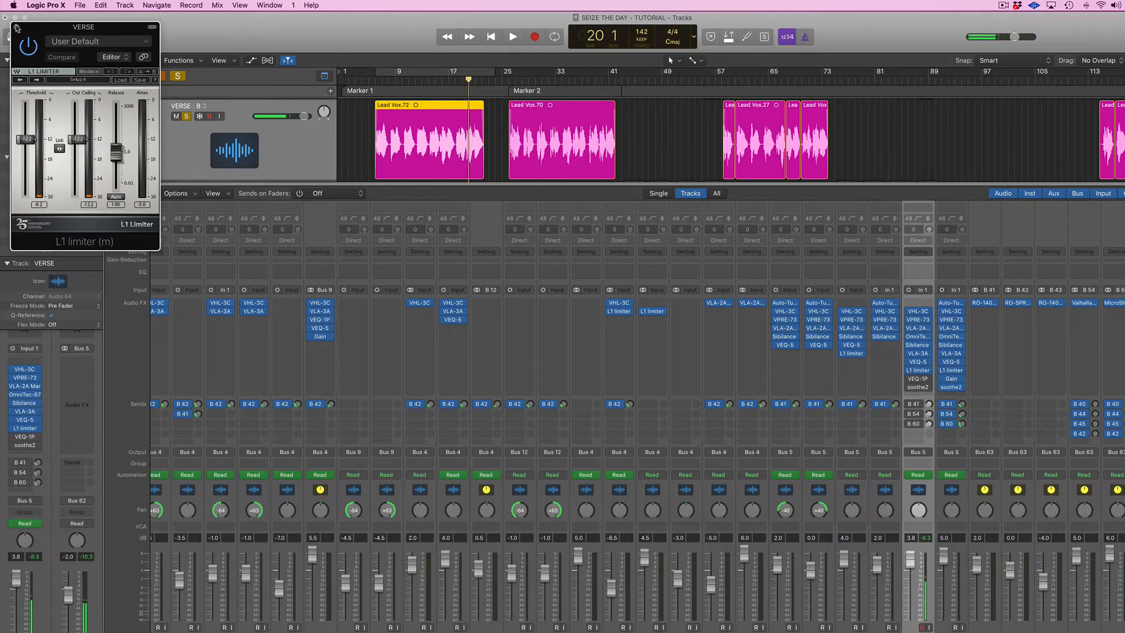
left_click(17, 28)
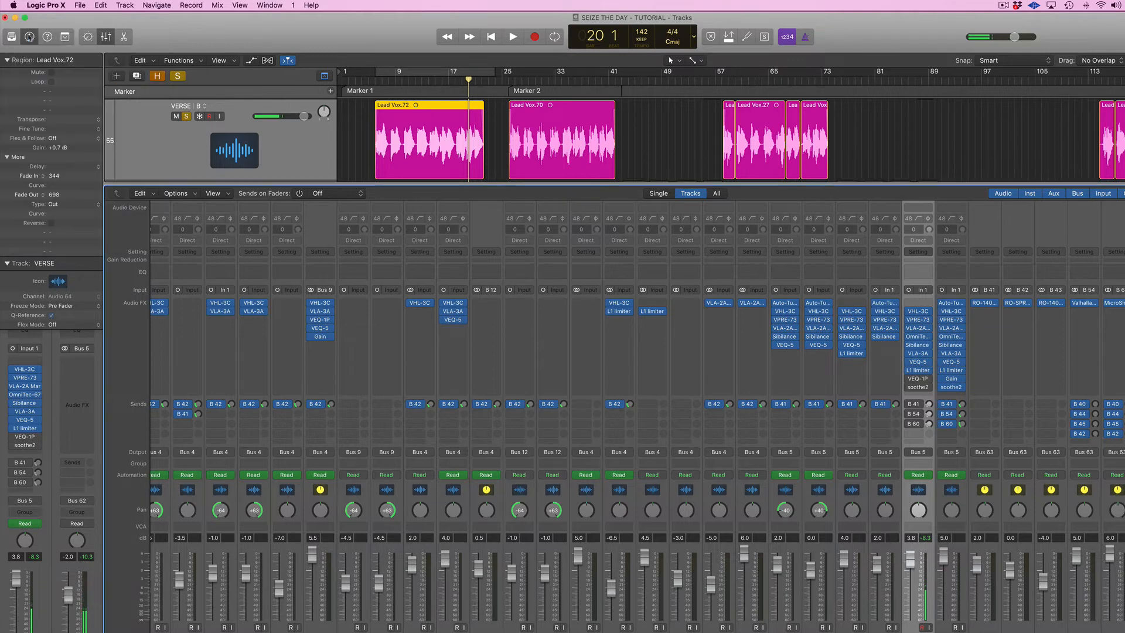
Step: Enable the VEQ-1P program equalizer on VERSE and open it with its whole window in view
left_click(910, 379)
left_click(919, 379)
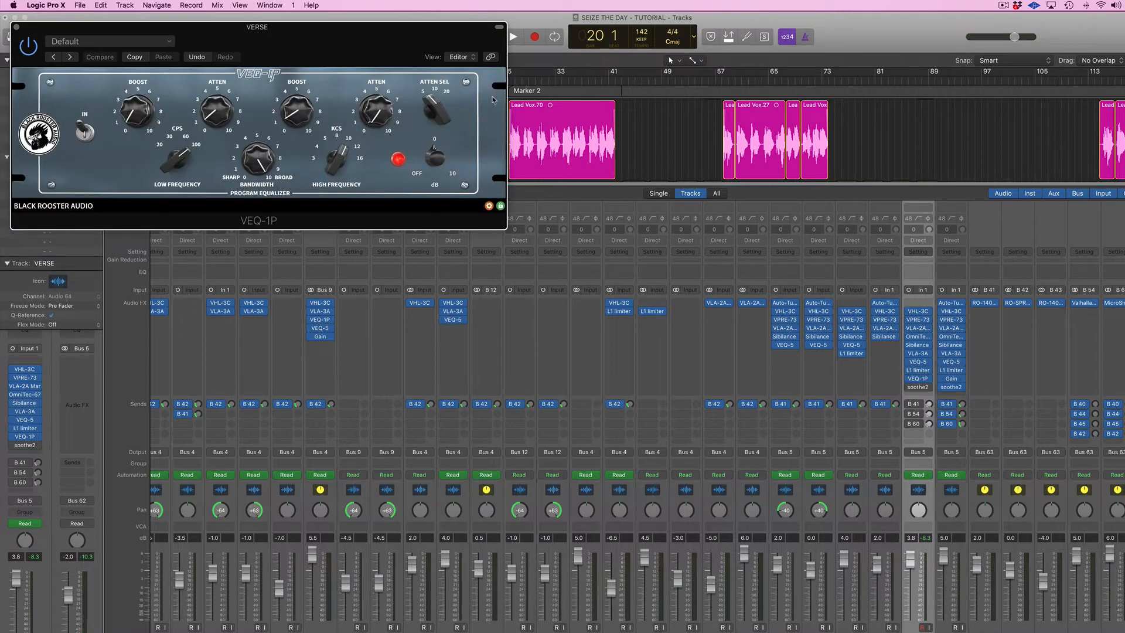
left_click_drag(404, 59, 513, 218)
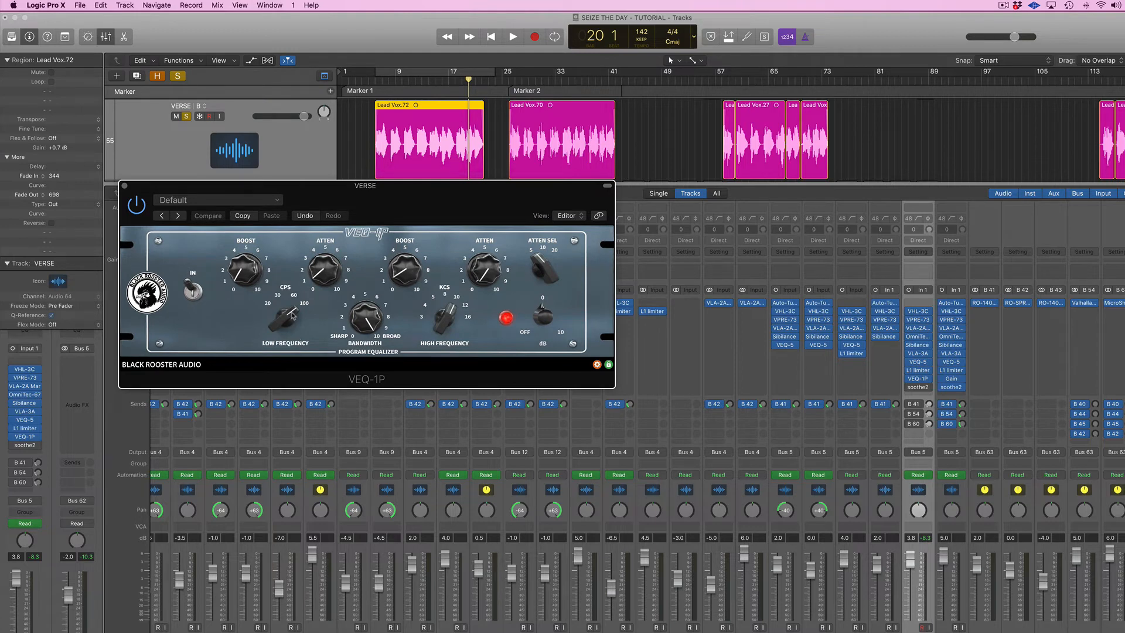
Step: Play the verse vocal from bar 5 while comparing the VEQ-1P switched out and in, leave it in, close it and stop playback
left_click(371, 81)
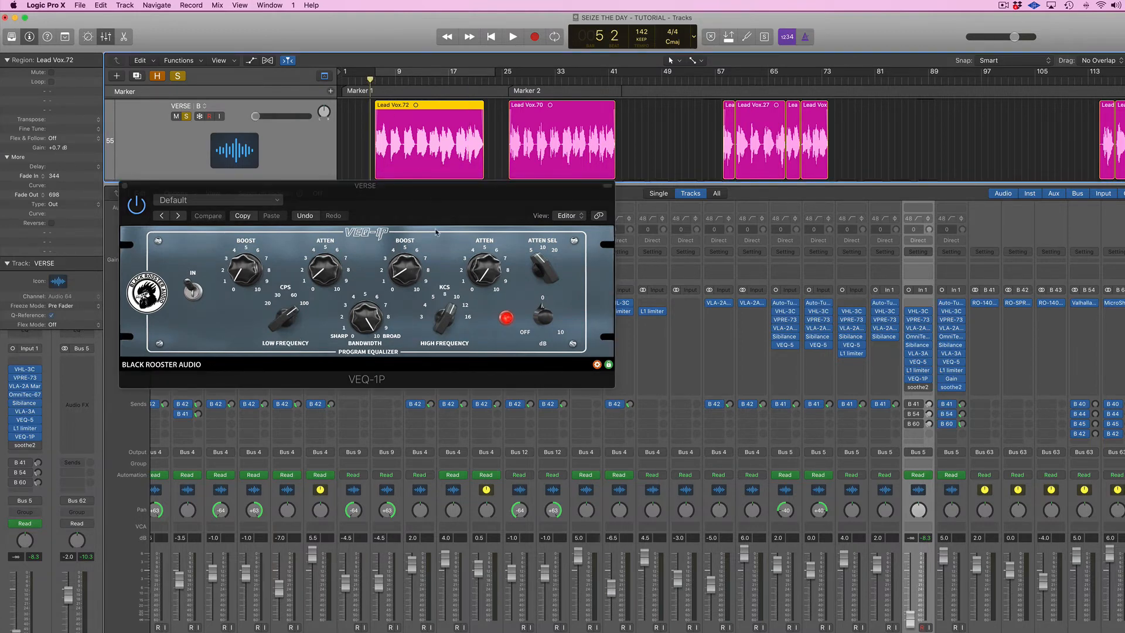
left_click(193, 293)
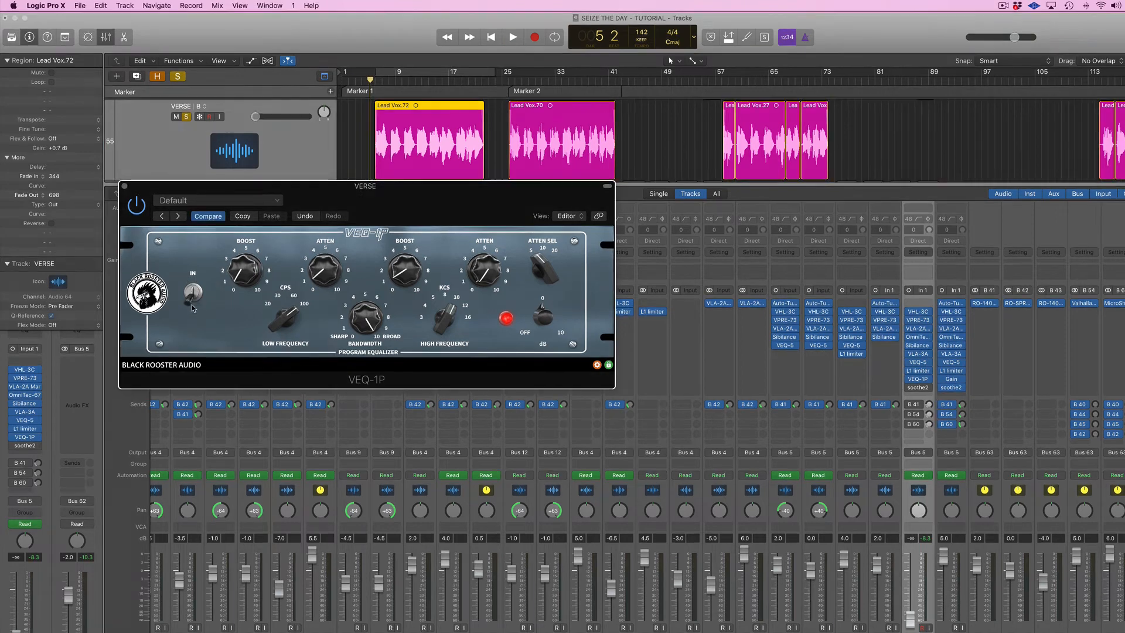
key("space")
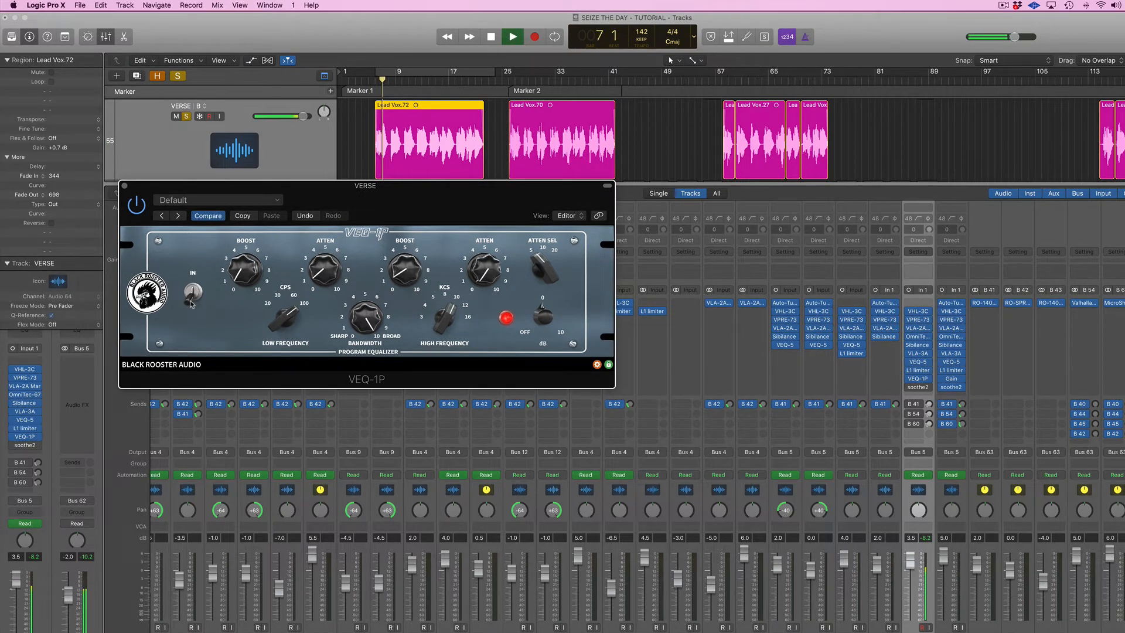
left_click(192, 300)
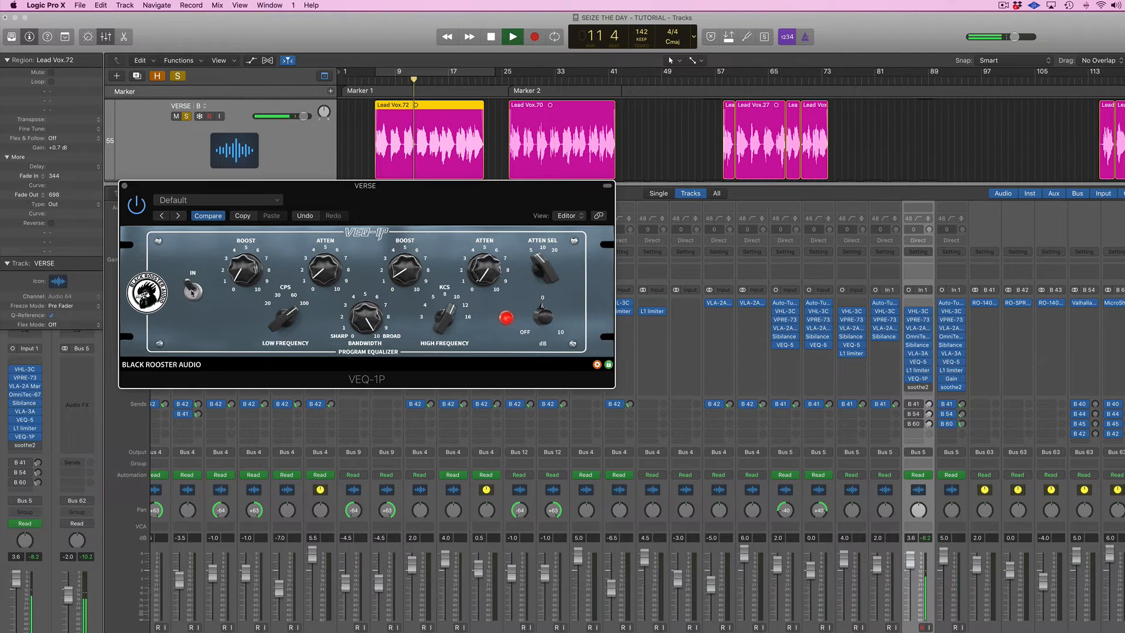
left_click(192, 291)
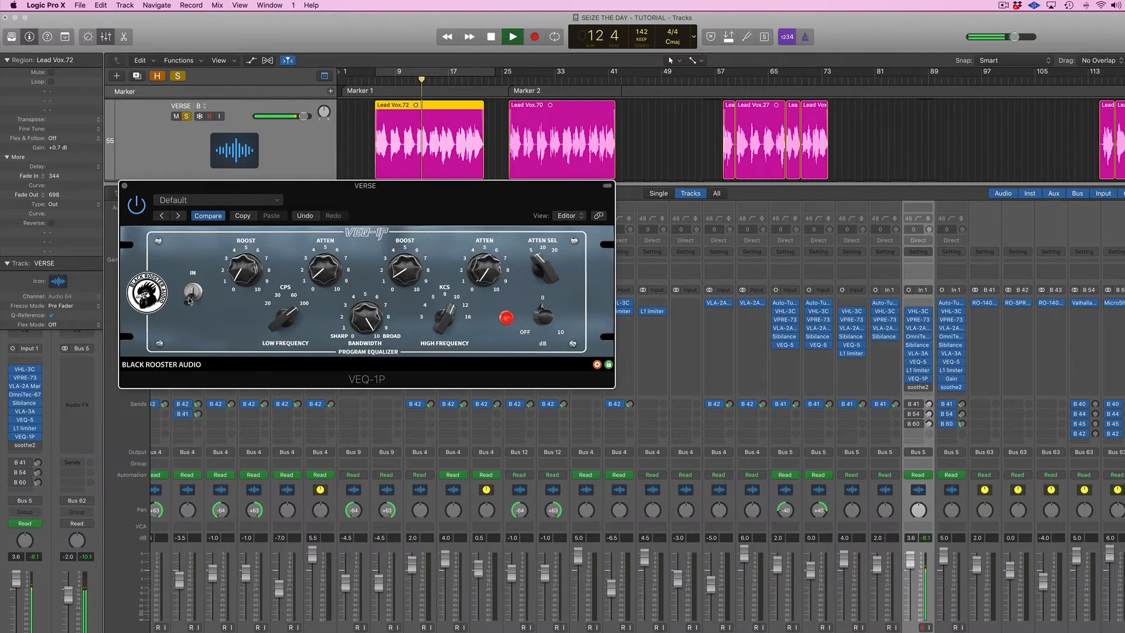
left_click(195, 282)
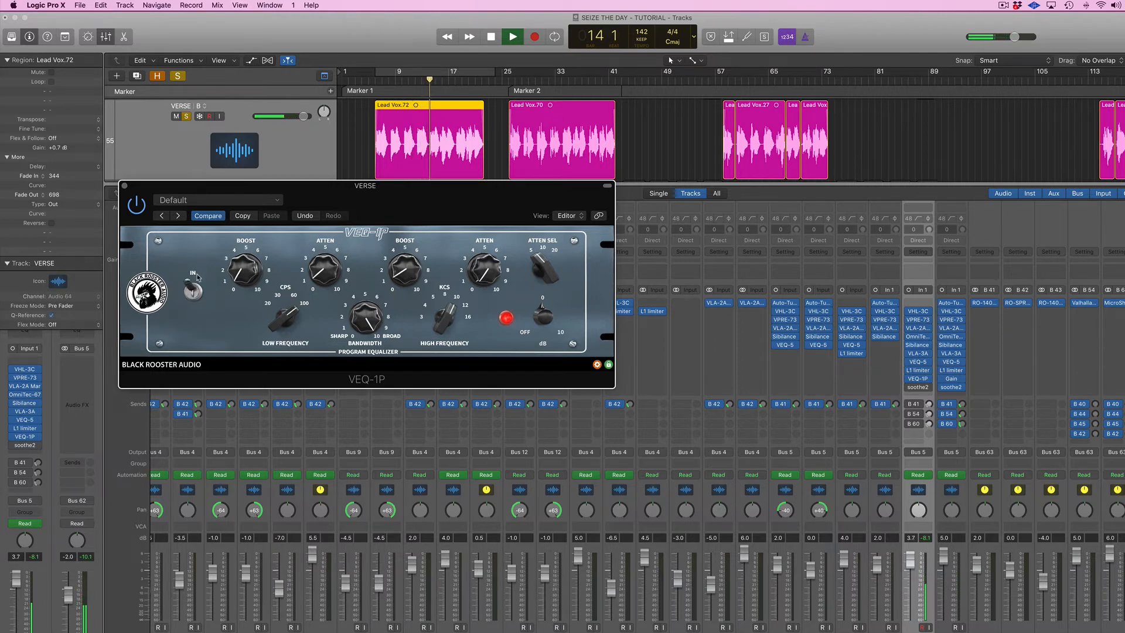
left_click(125, 188)
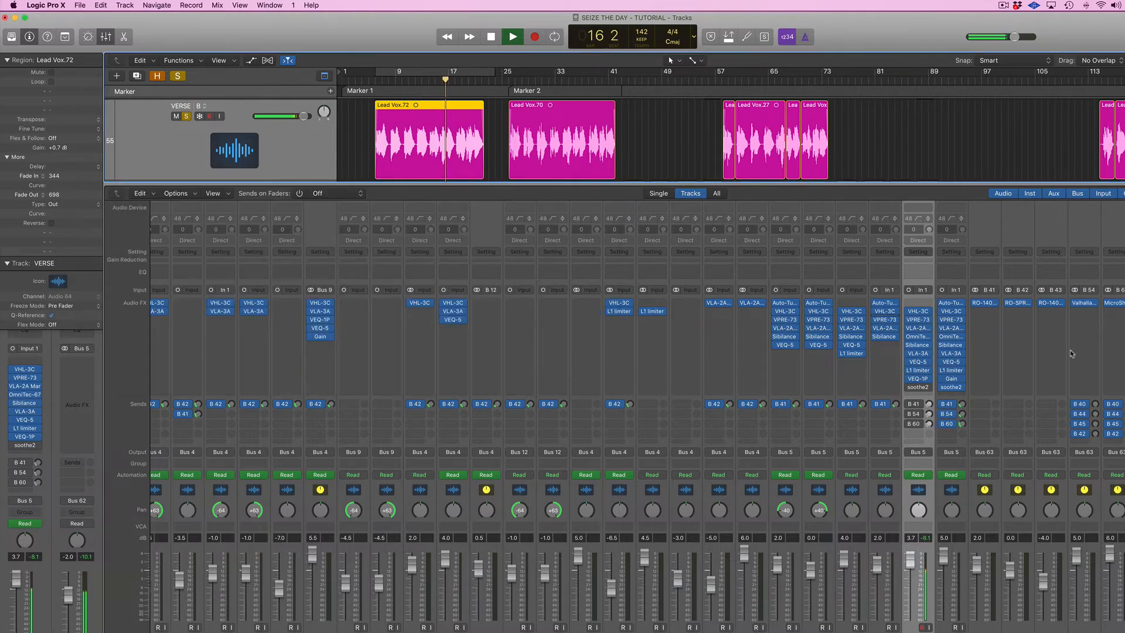
key("space")
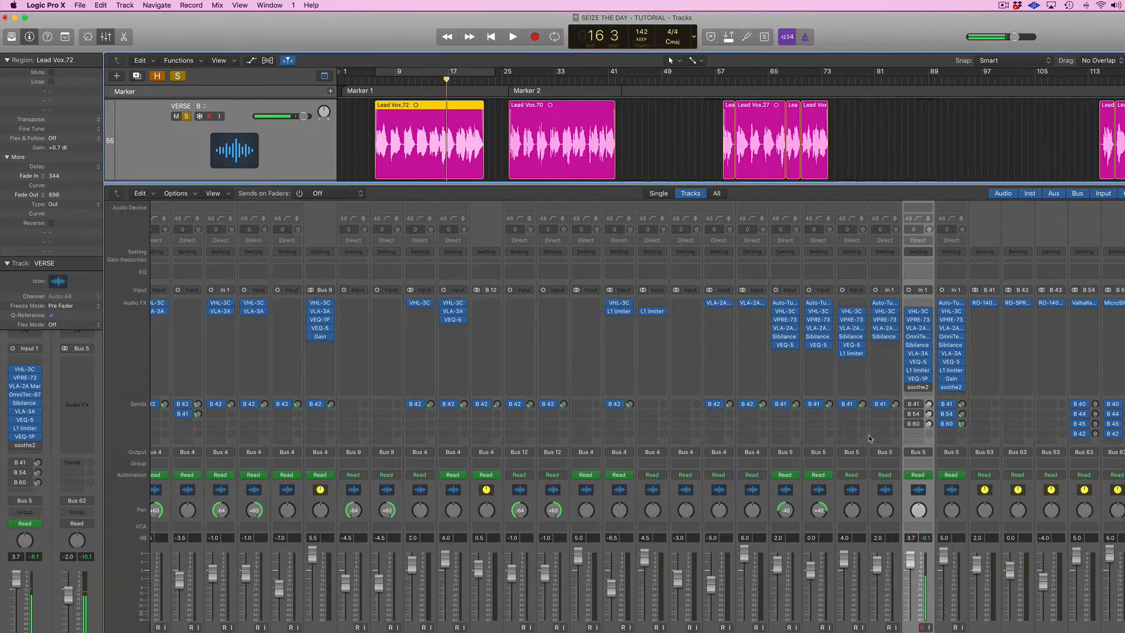
Step: Open soothe2 on VERSE in full view, play the vocal with all of the channel's inserts bypassed, close the window and stop playback
left_click(919, 389)
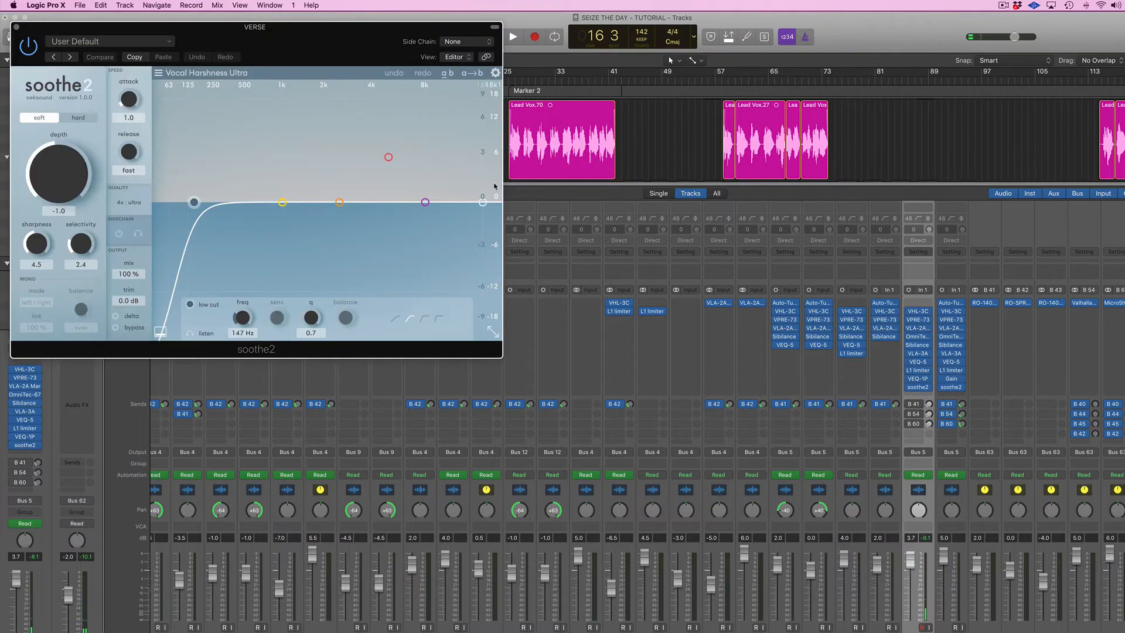
left_click_drag(336, 52, 453, 174)
key("space")
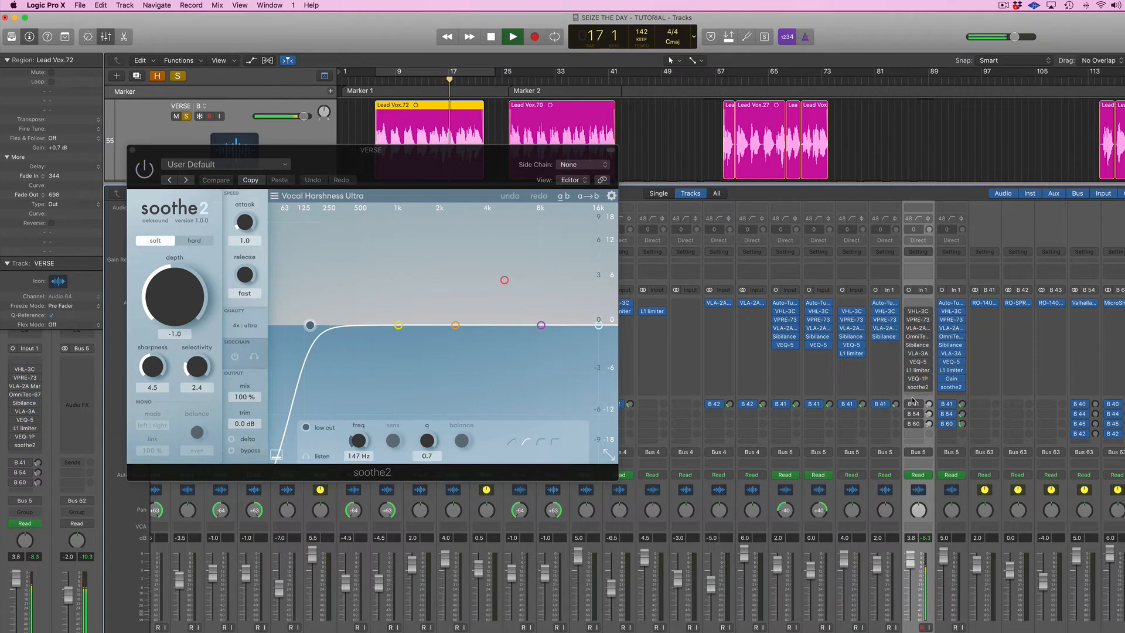
left_click(164, 160)
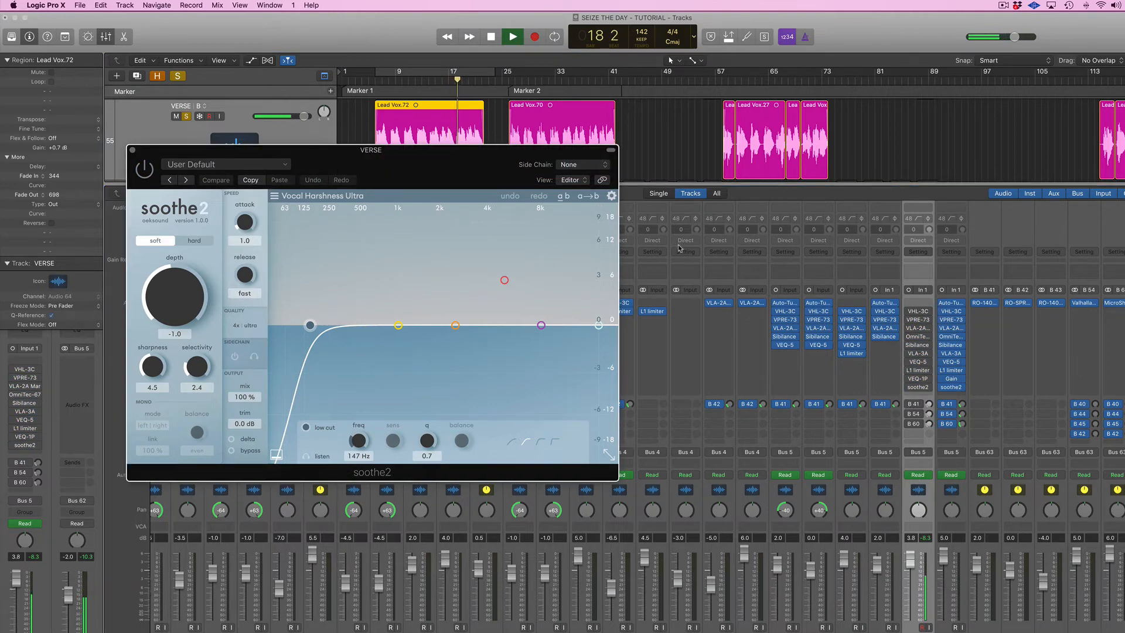
left_click(132, 150)
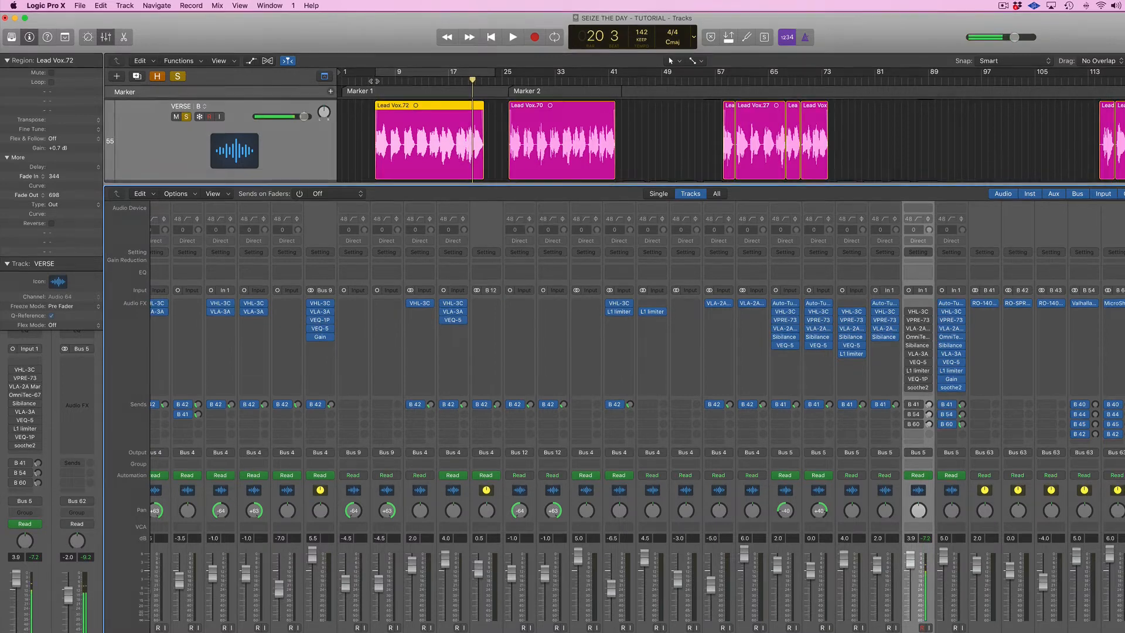
key("space")
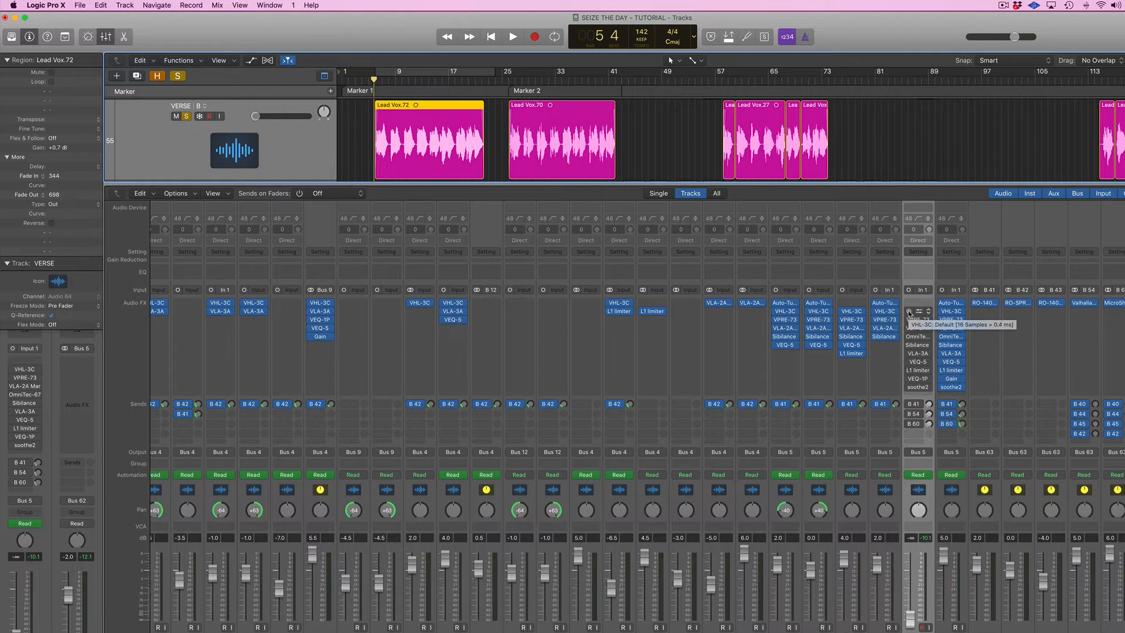
Step: Play the verse vocal with all VERSE inserts bypassed, enable the whole chain from VHL-3C to soothe2, play it again and stop
key("space")
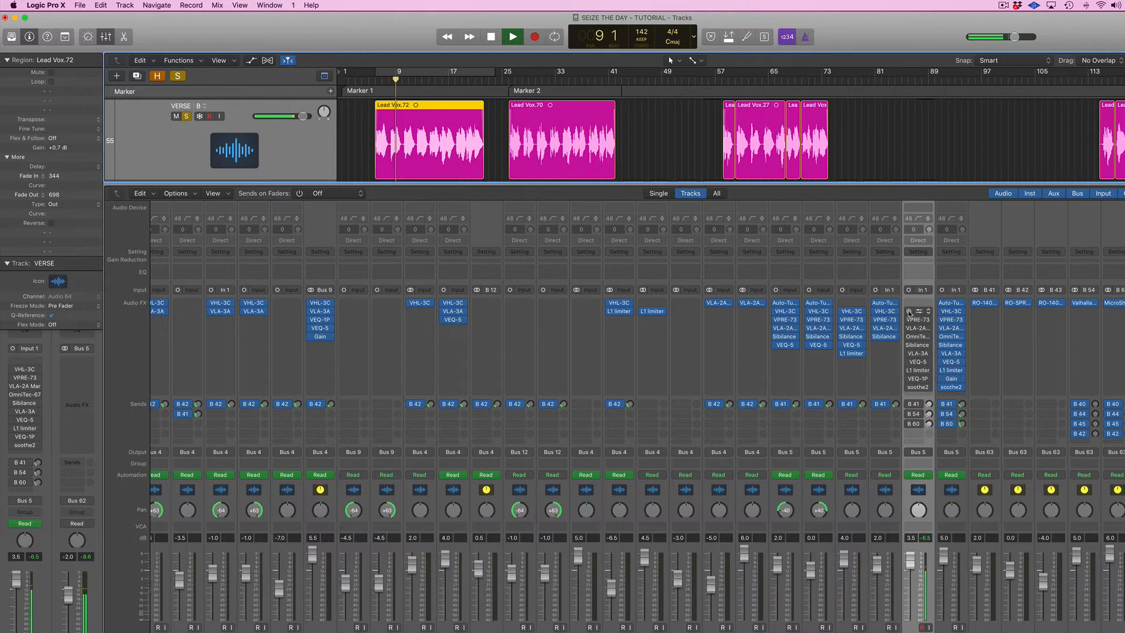
key("space")
left_click(909, 311)
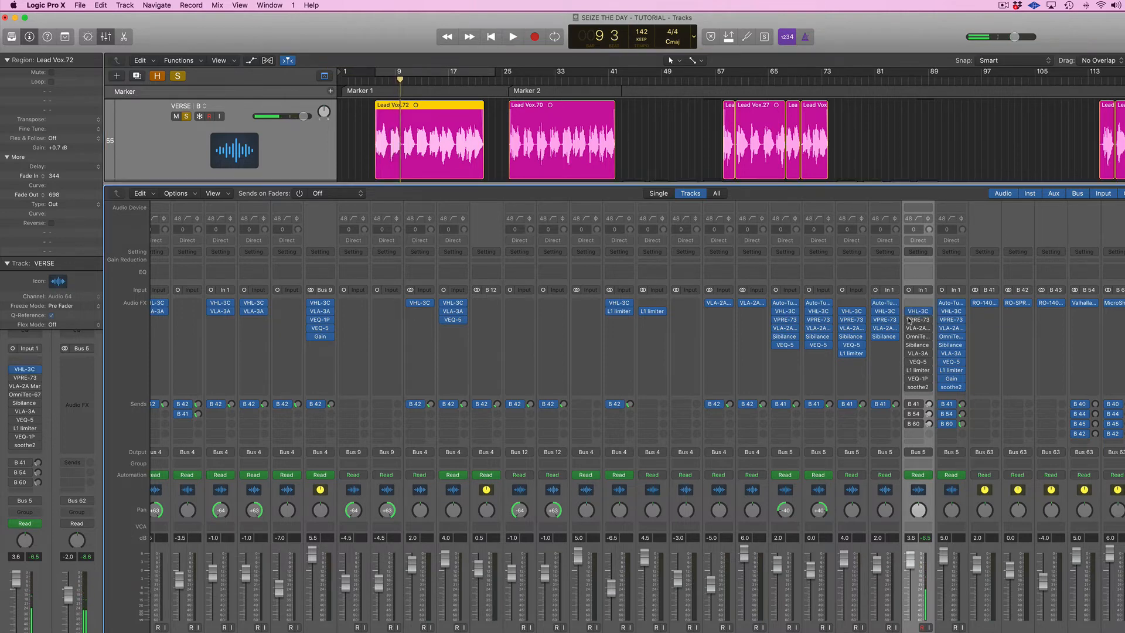
left_click_drag(909, 320, 910, 389)
key("space")
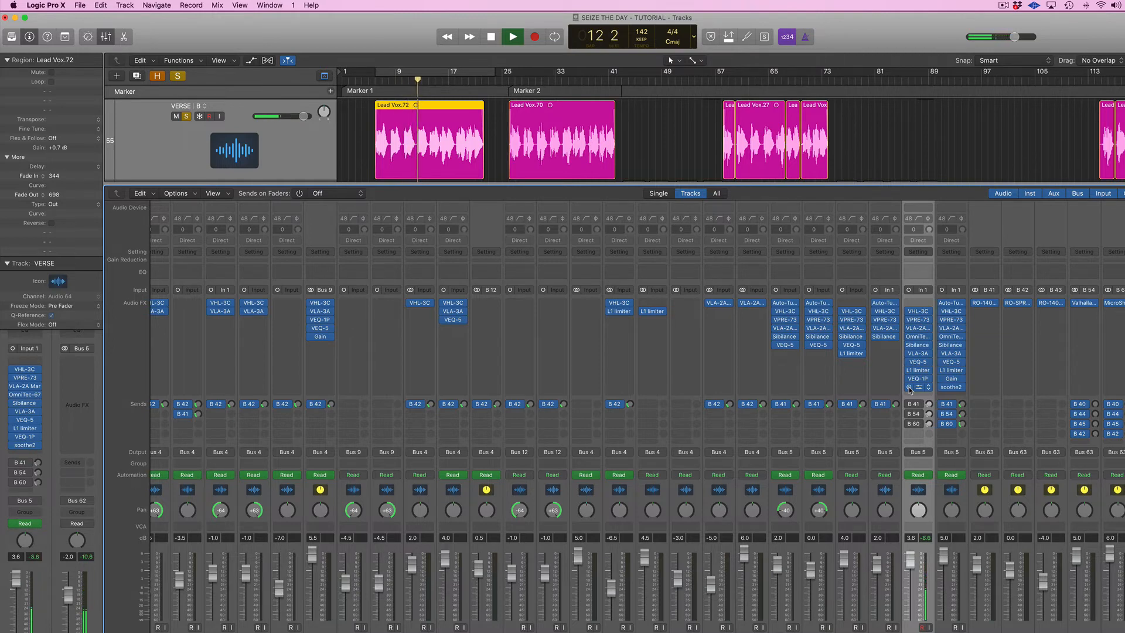
key("space")
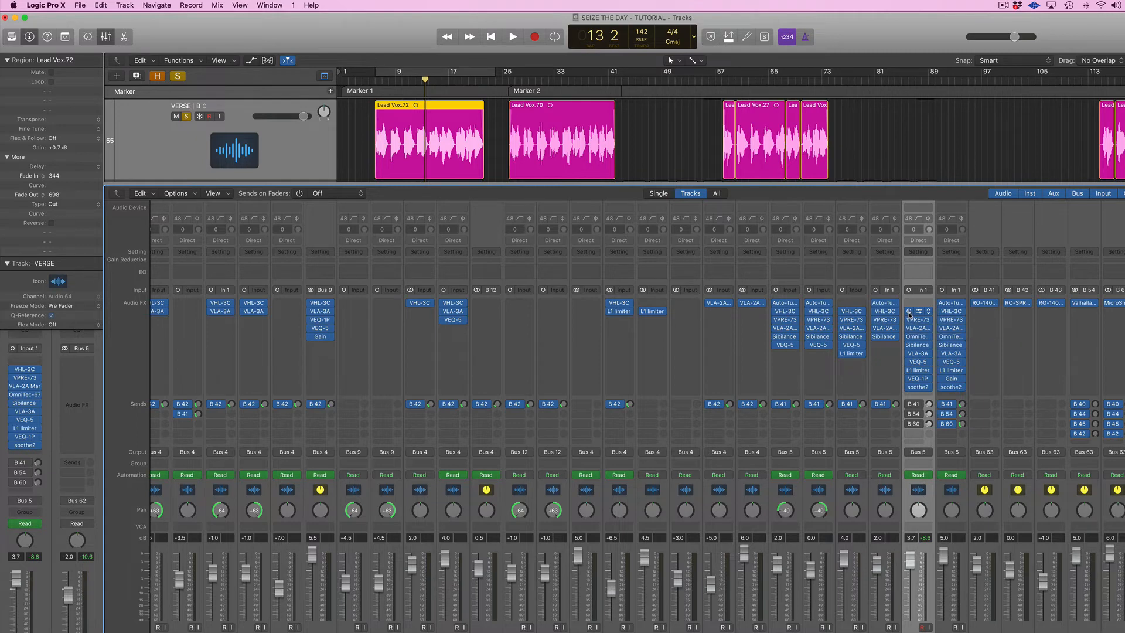
Step: Enable the B 41, B 54 and B 60 sends on VERSE during playback, stop and turn on cycle mode for the verse
key("space")
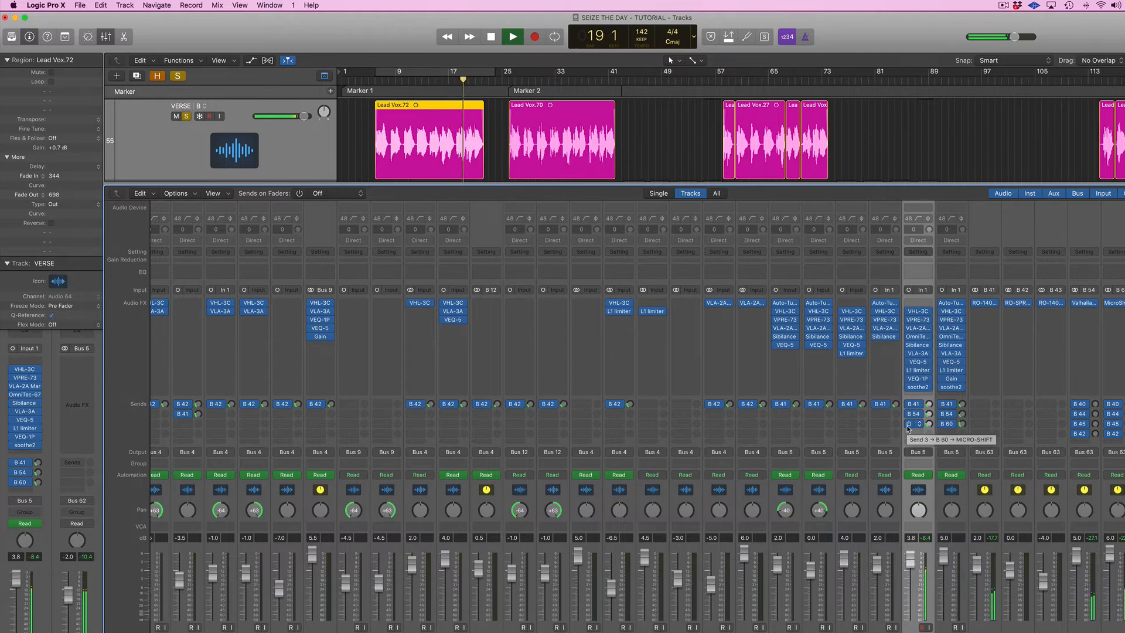
key("space")
key("c")
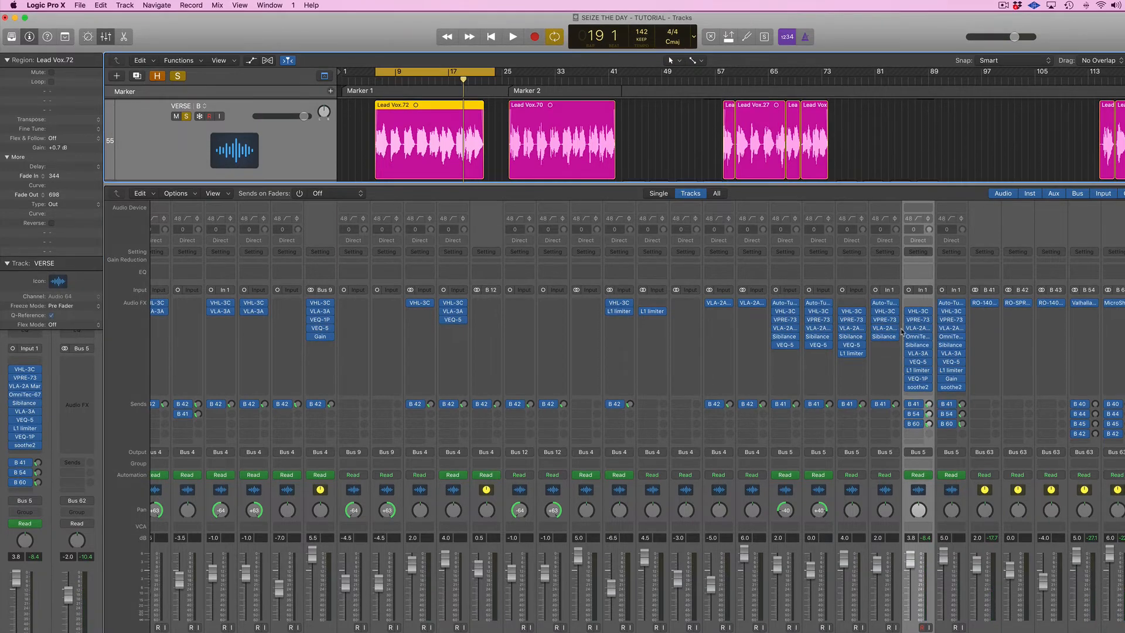
Step: Open the RO-140 plate reverb on the B 41 return channel and place its window in full view
left_click(985, 303)
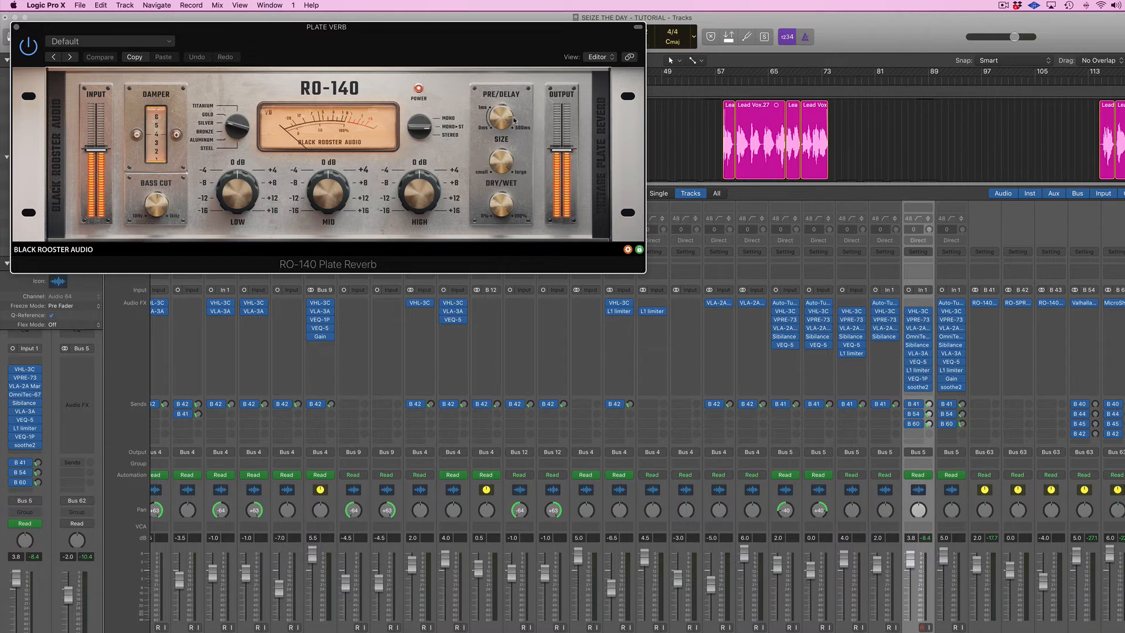
left_click(599, 57)
left_click(608, 69)
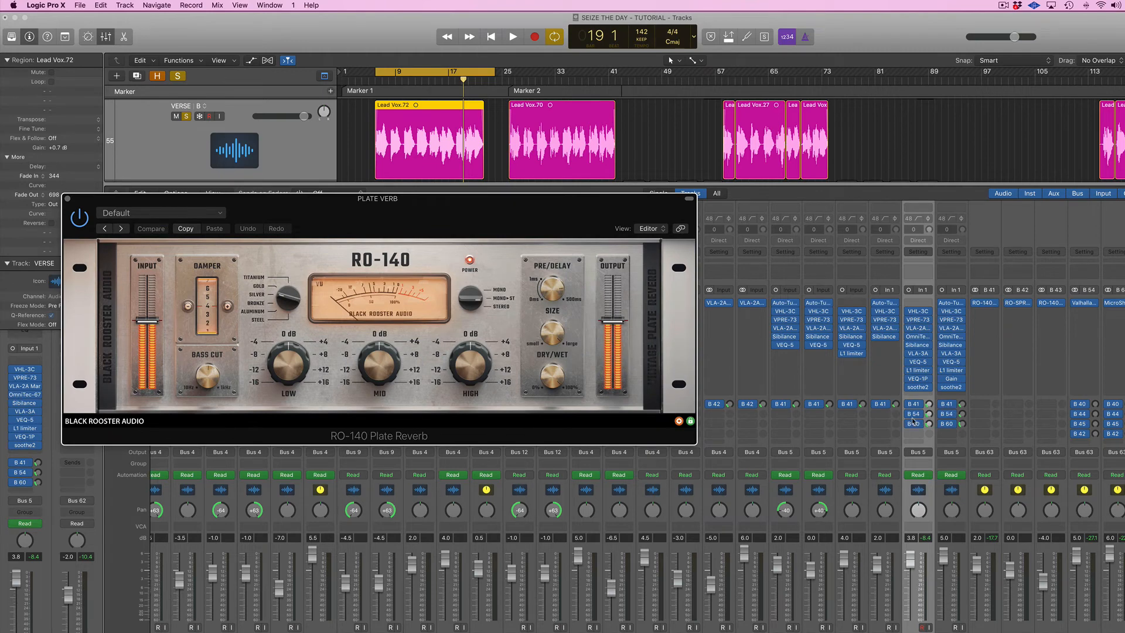
Step: Bypass the B 54 and B 60 sends on VERSE, play the vocal with the B 41 plate reverb, then switch B 41 off and stop
left_click(909, 424)
left_click(909, 415)
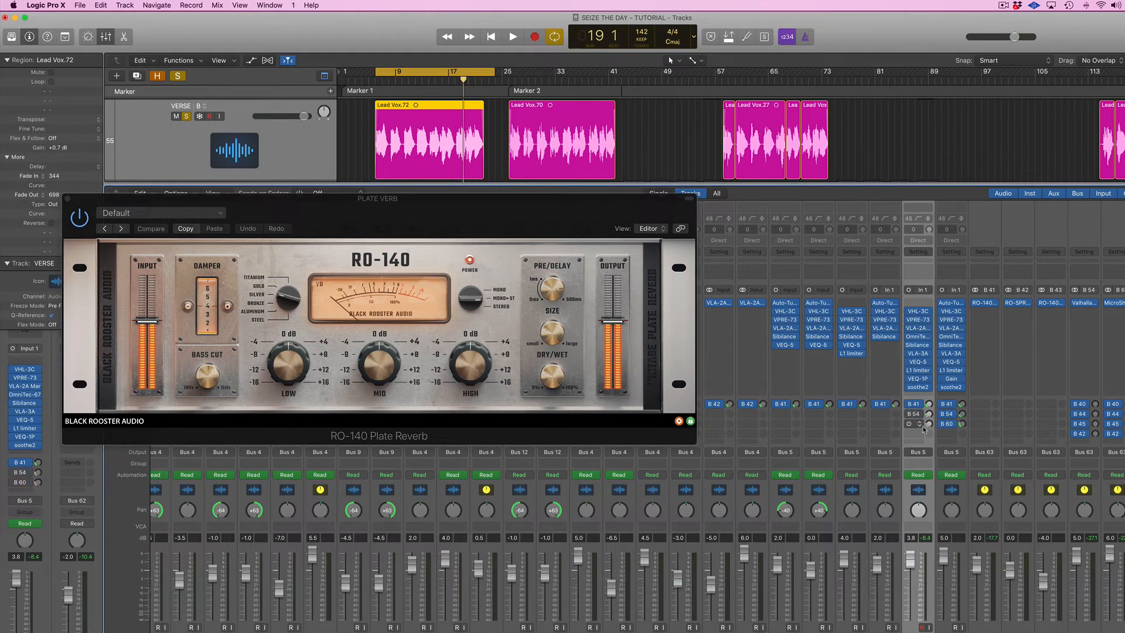
key("space")
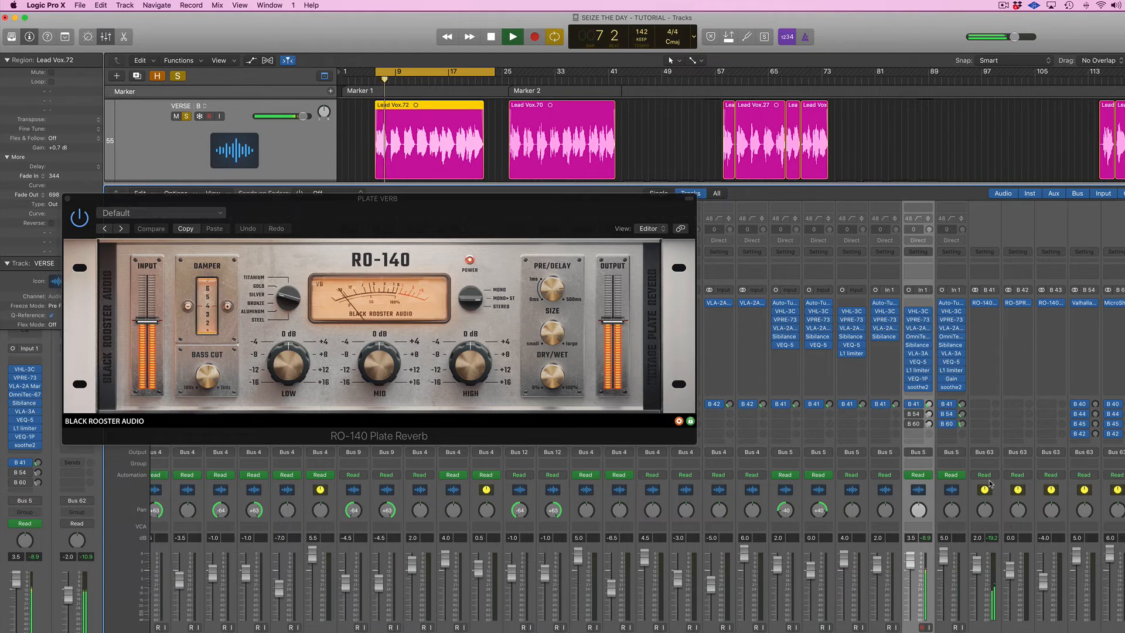
key("space")
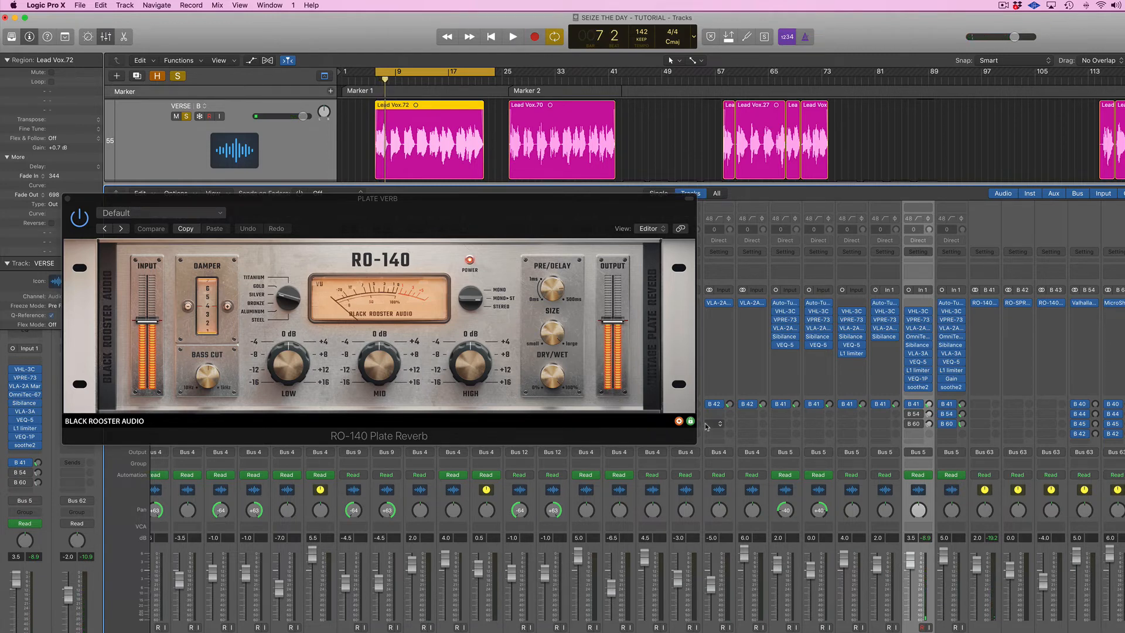
key("space")
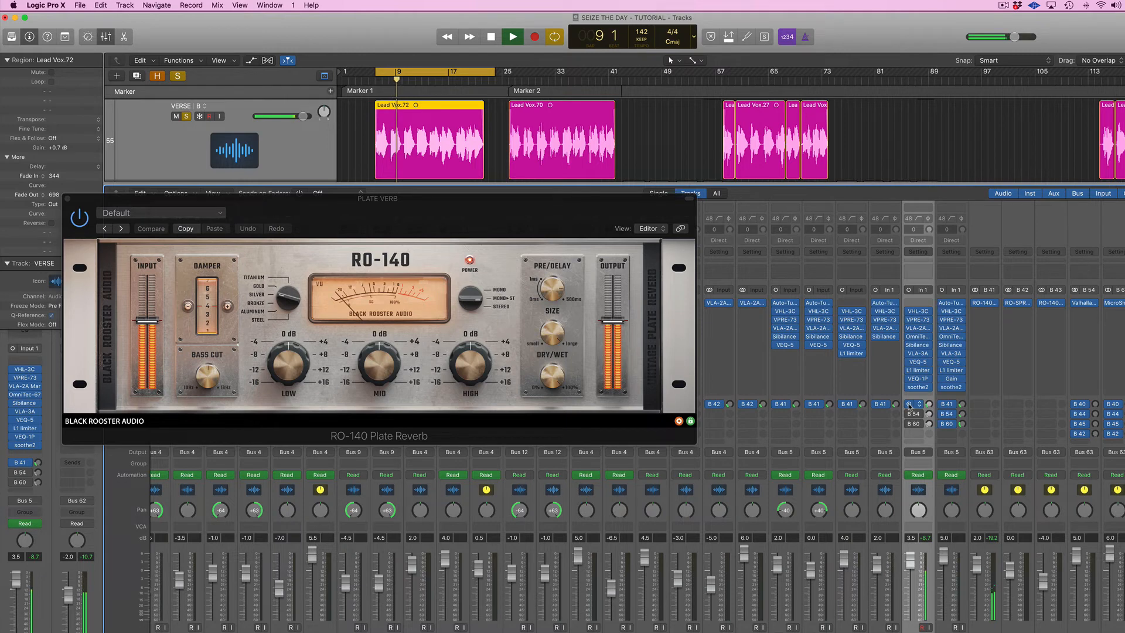
key("space")
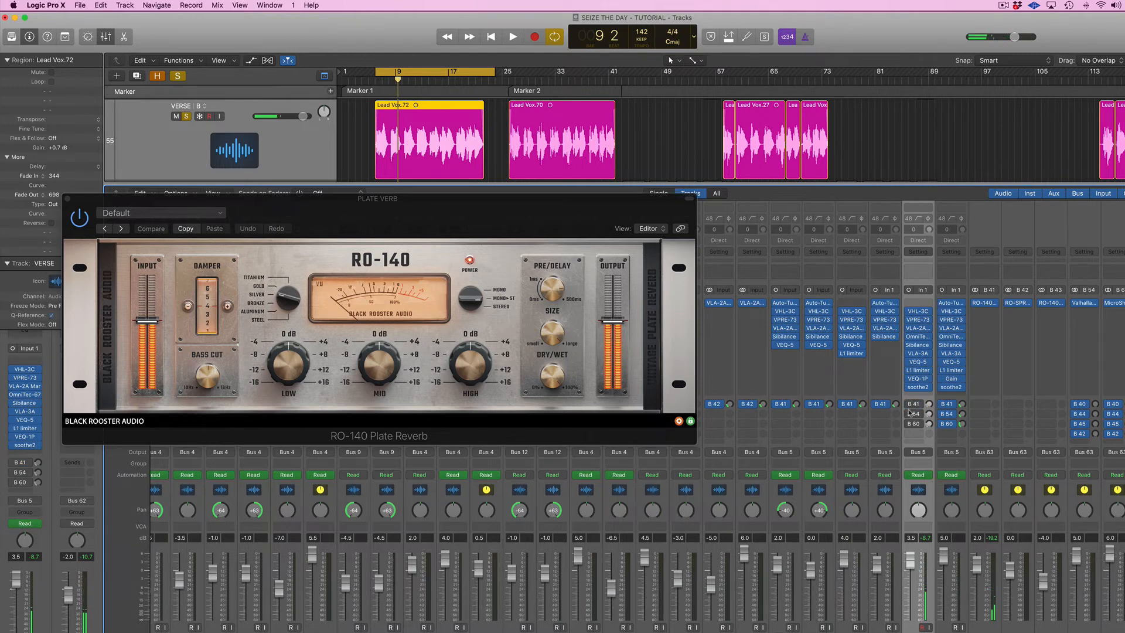
Step: Enable only the B 54 send on VERSE, play the vocal, view its ValhallaDelay stereo delay mid-screen, close the RO-140 and stop playback
left_click(908, 414)
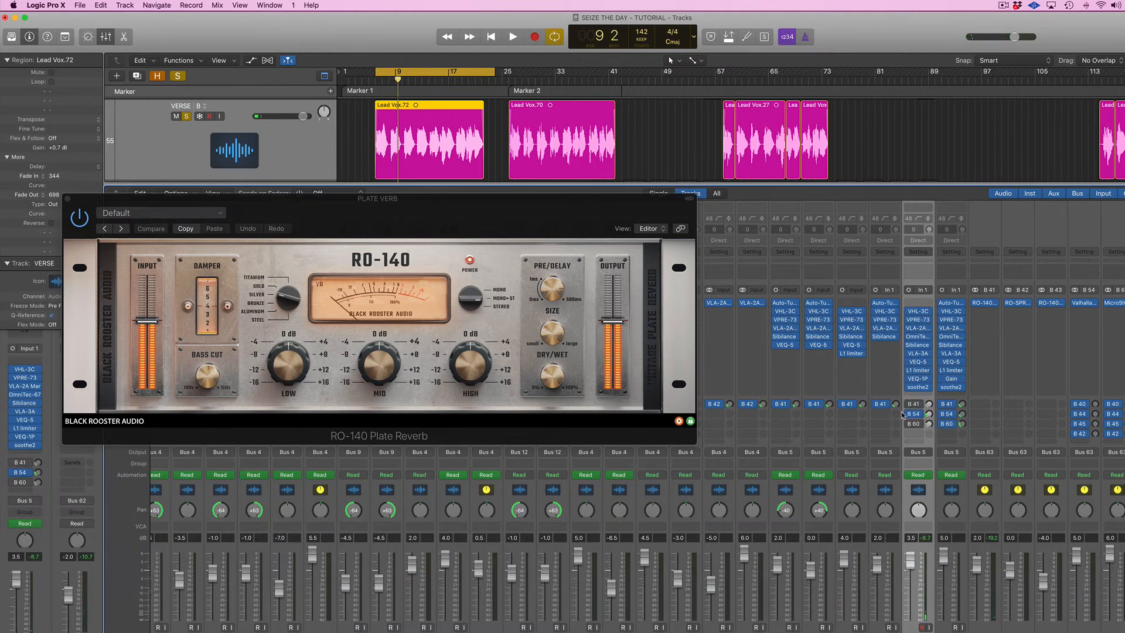
key("space")
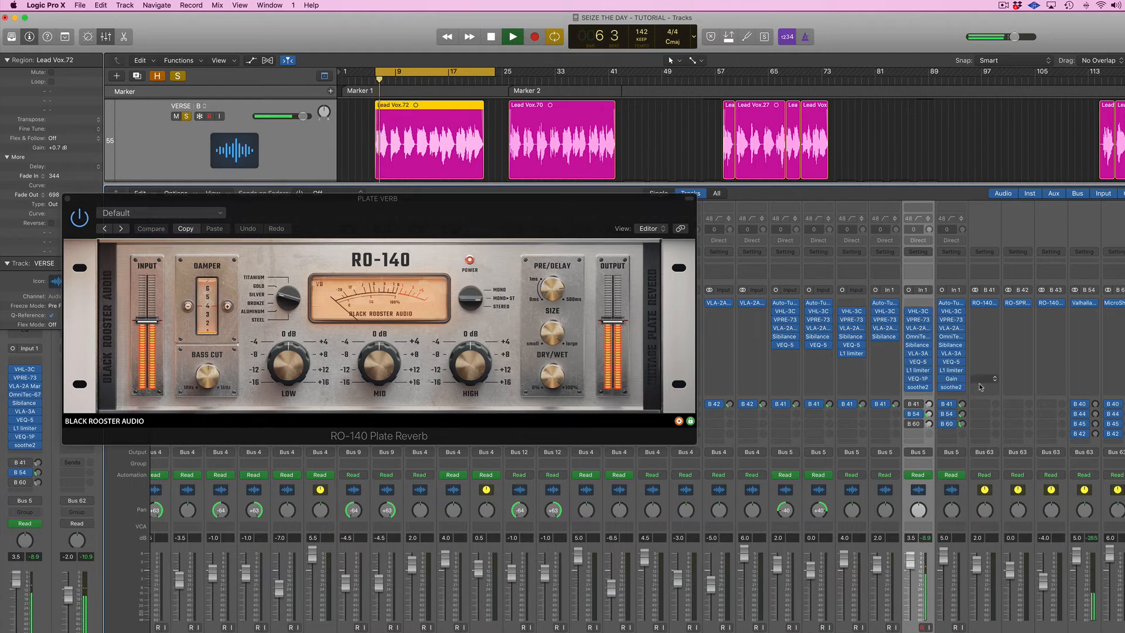
left_click(1086, 304)
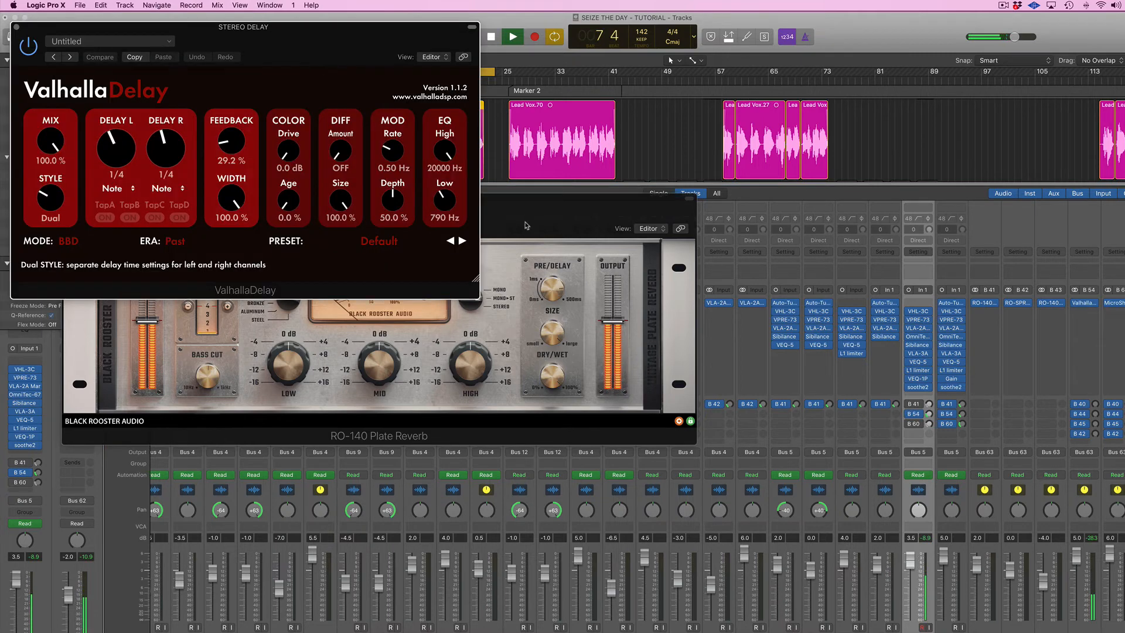
left_click_drag(560, 221, 846, 246)
left_click(355, 223)
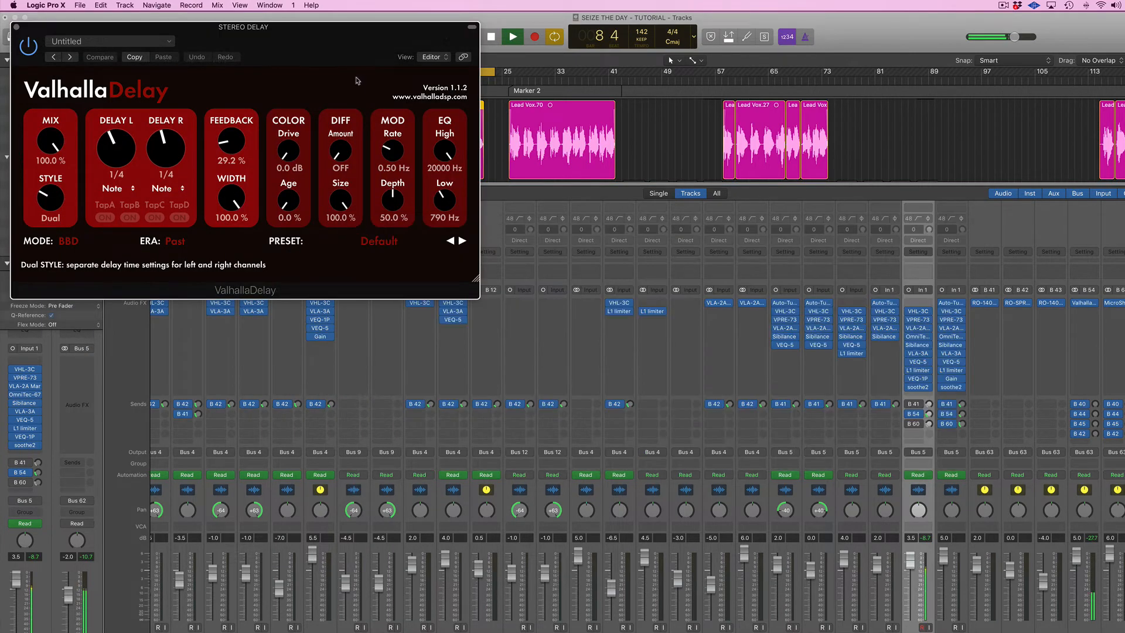
left_click_drag(360, 73, 769, 283)
key("space")
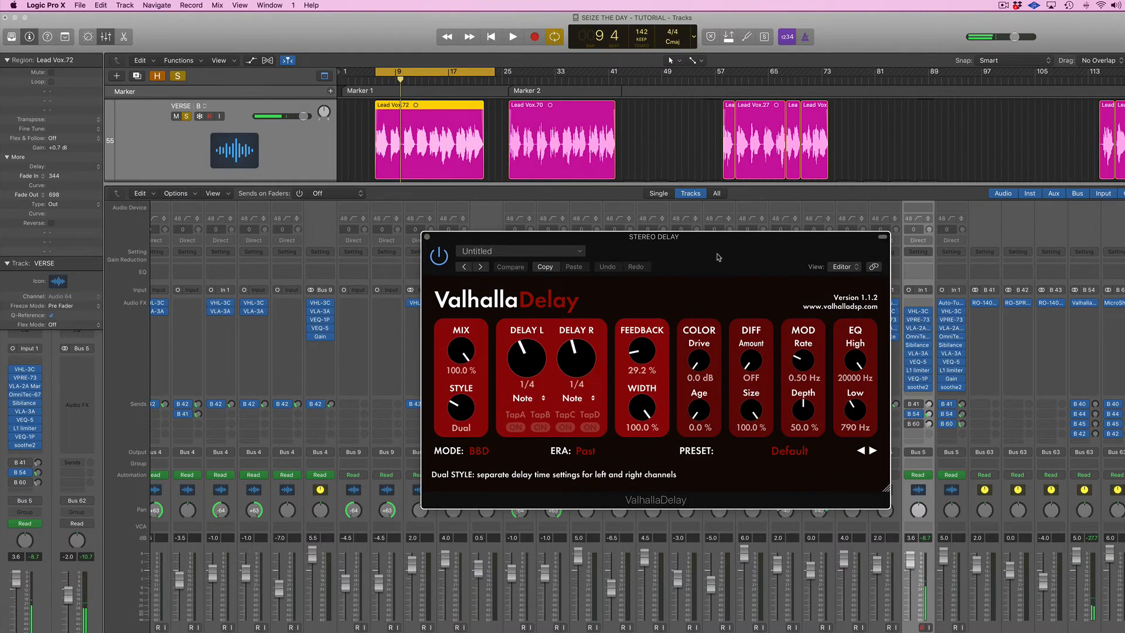
left_click_drag(697, 258, 585, 239)
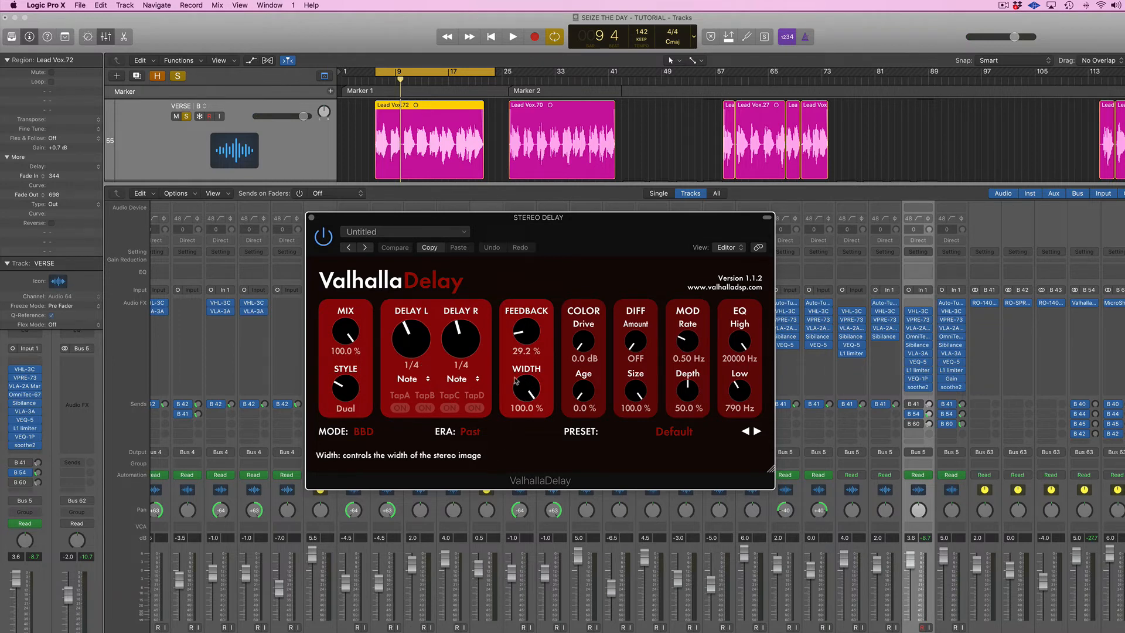
Step: Close ValhallaDelay, play the verse with only the delay send active while toggling the VERSE solo off and on, and stop
left_click(312, 219)
key("space")
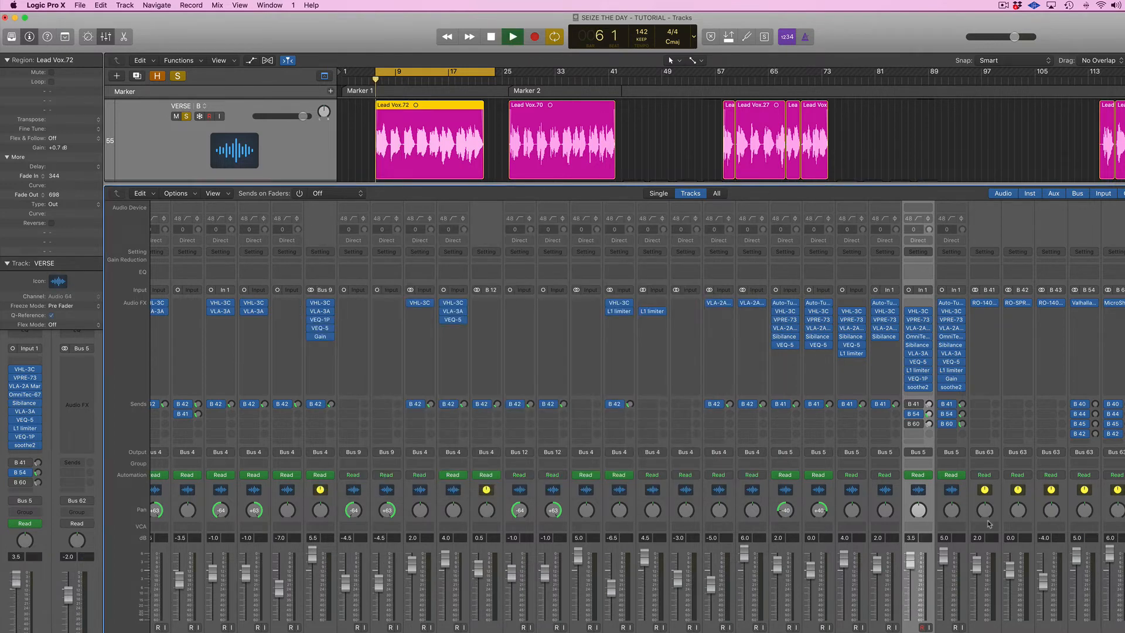
key("s")
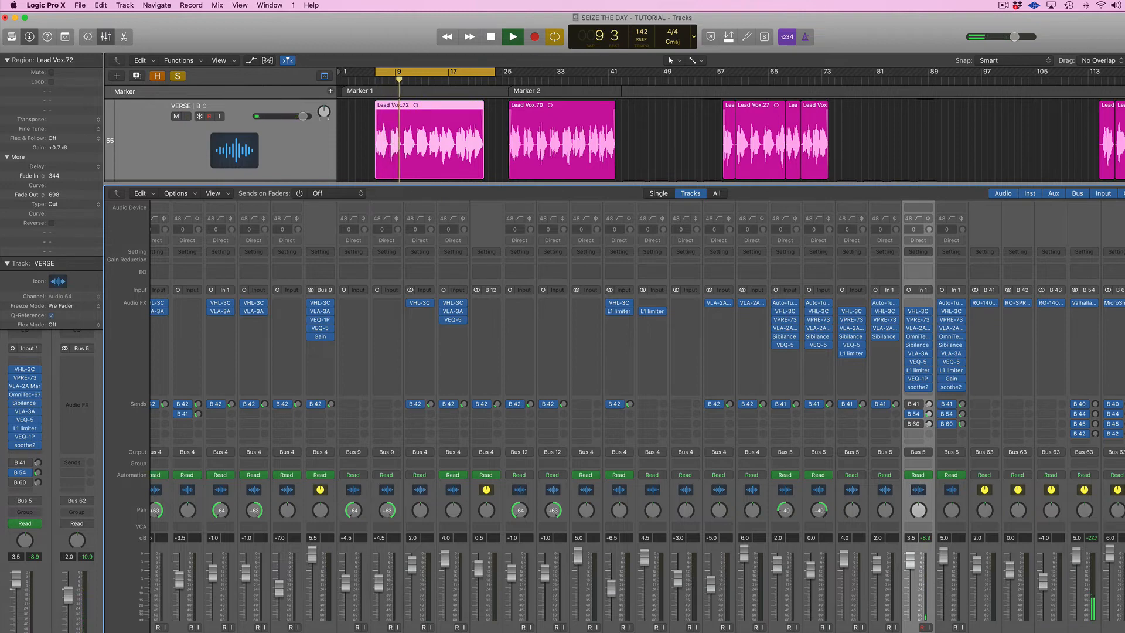
key("s")
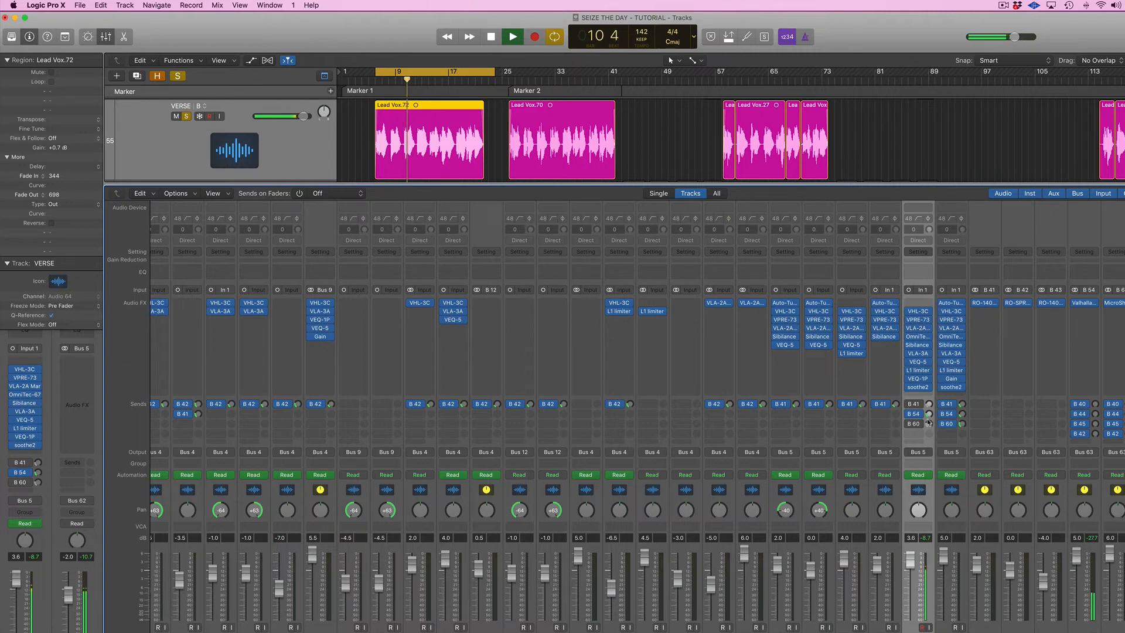
key("space")
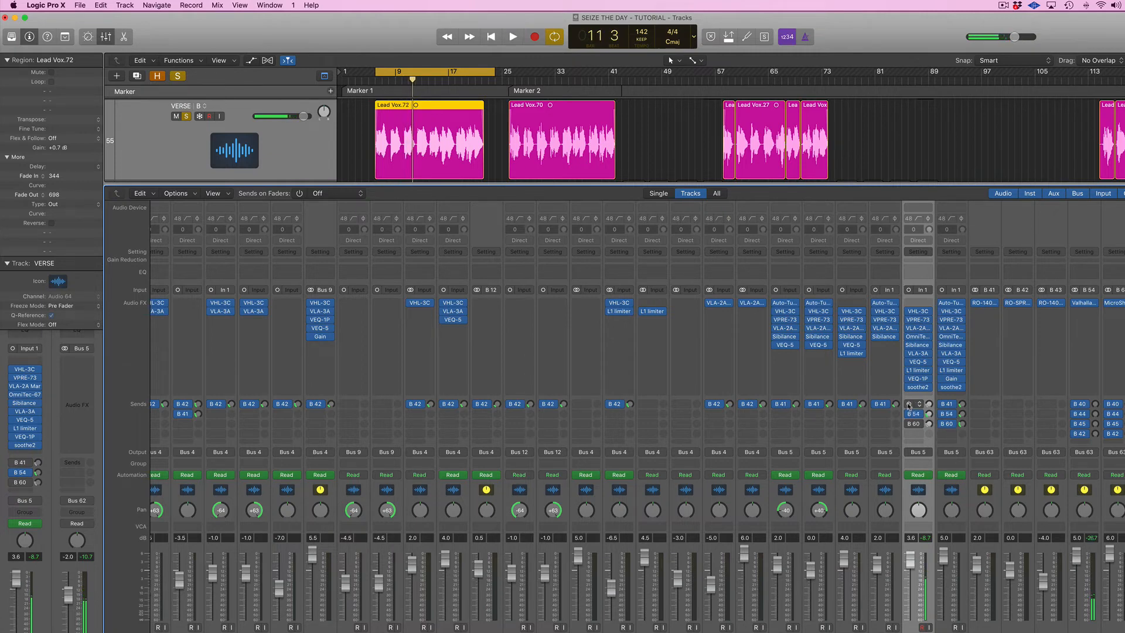
Step: Re-enable the B 41 send on VERSE and play the vocal with reverb and delay, stop, then enable the B 60 send
key("space")
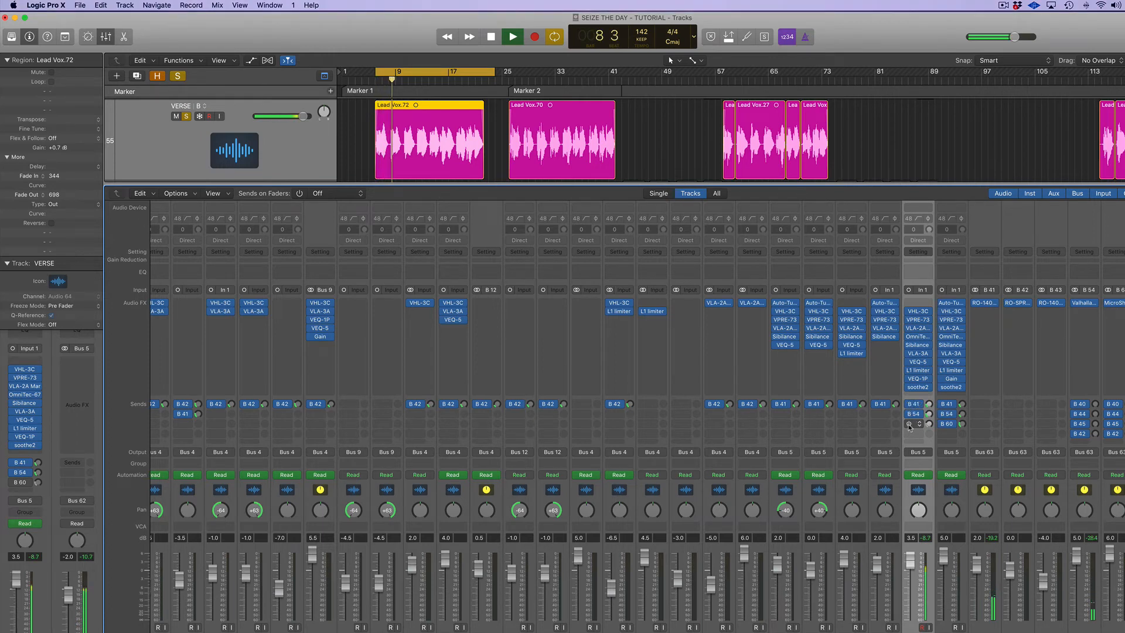
key("space")
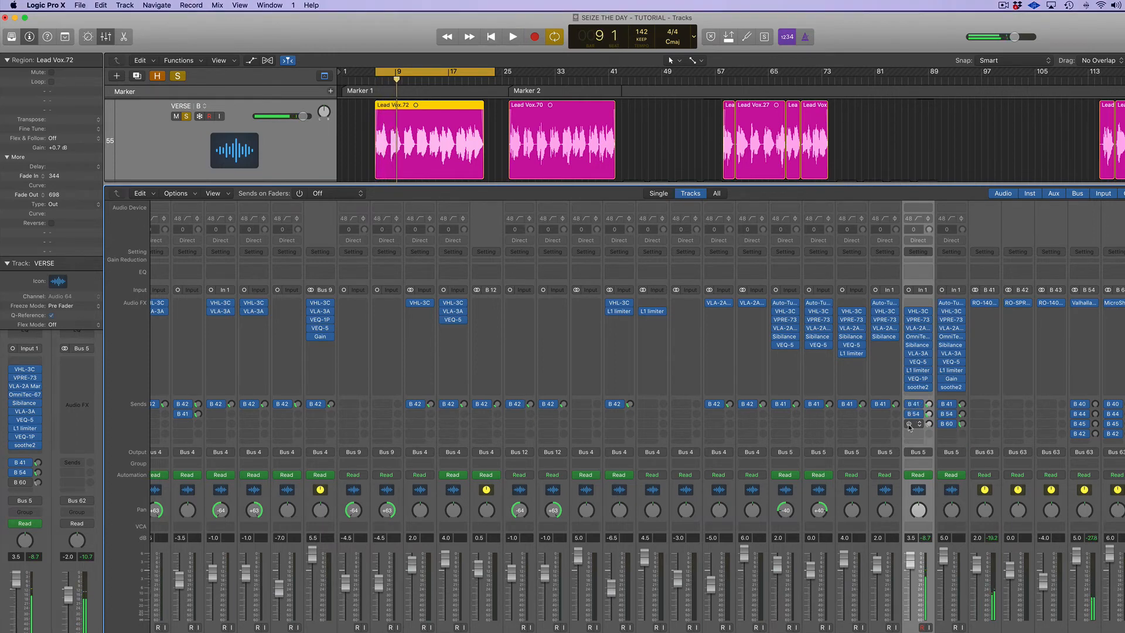
left_click(909, 424)
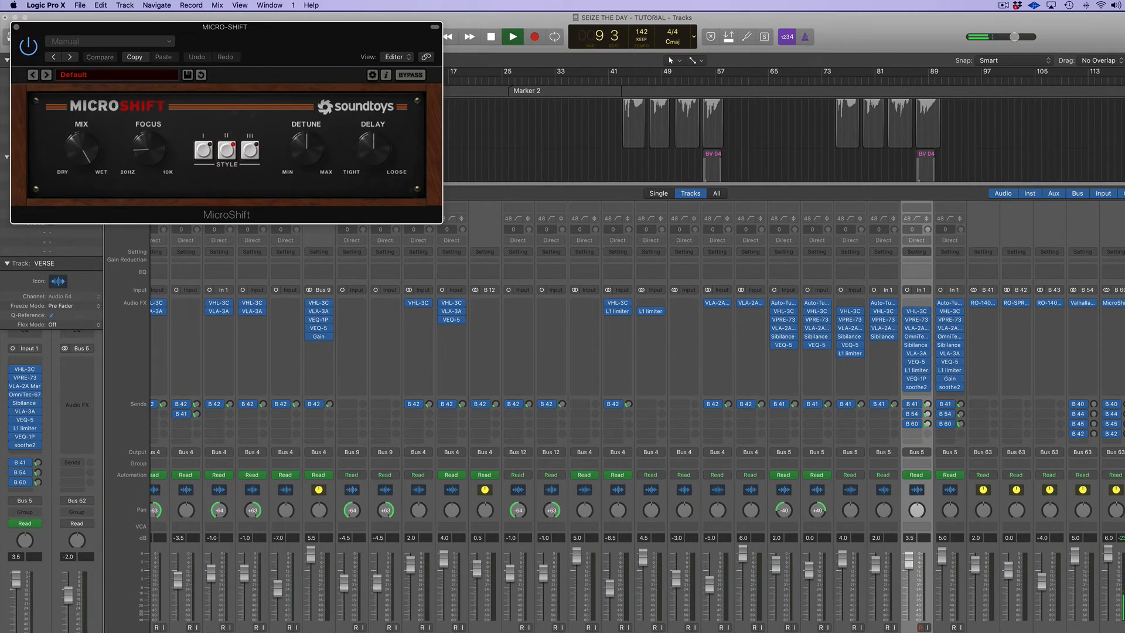
Step: View the MicroShift on the B 60 return during unsoloed playback, close its window and stop playback
left_click(1120, 631)
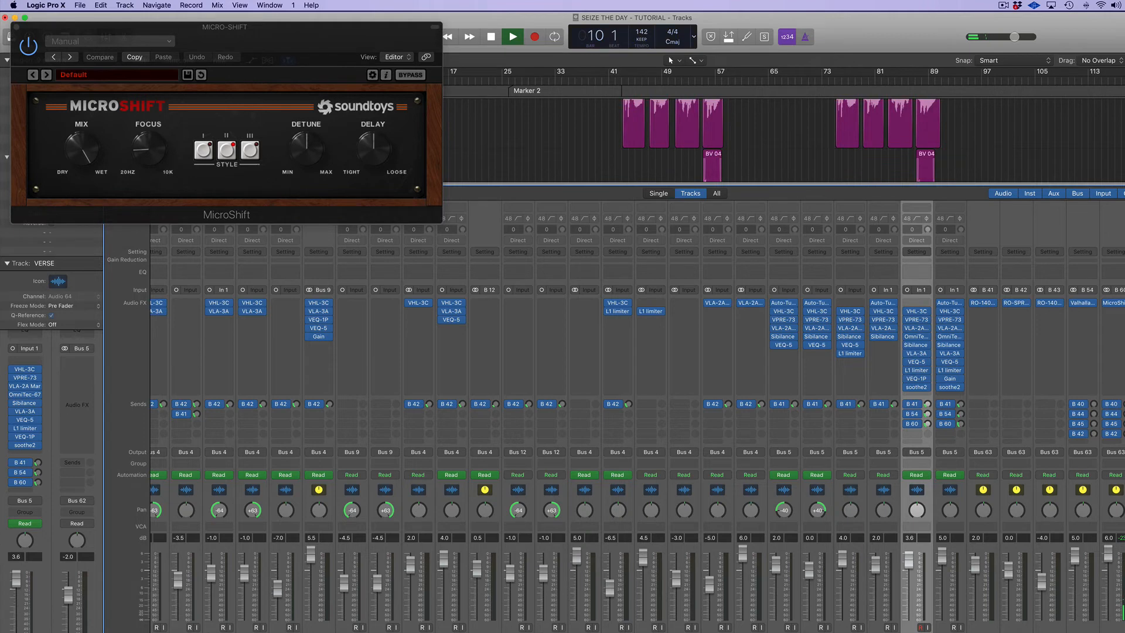
left_click(16, 28)
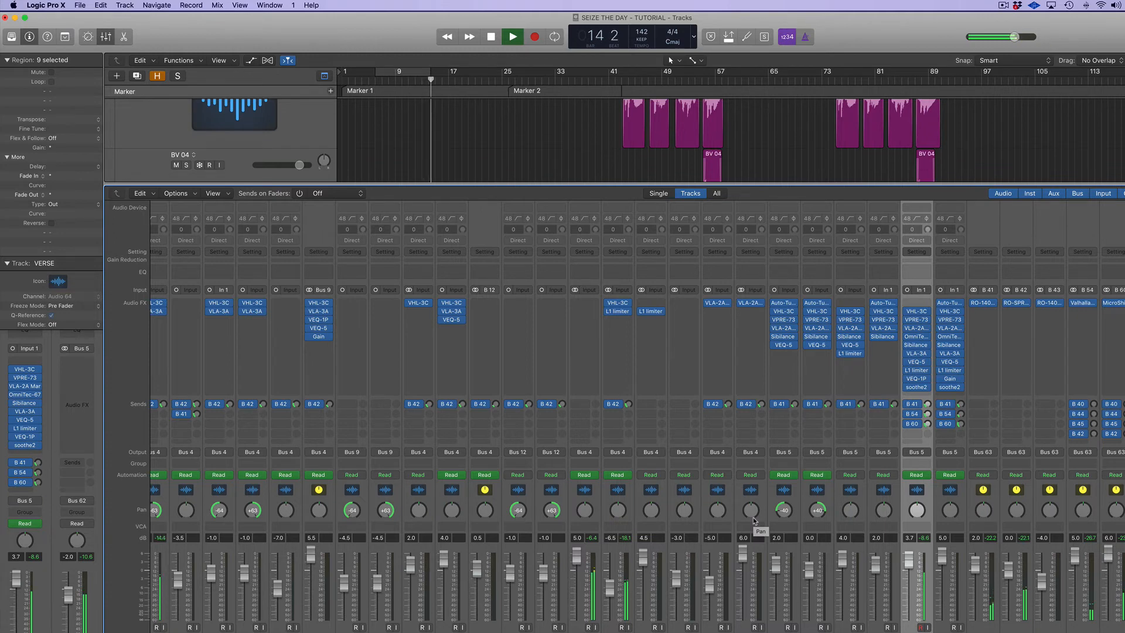
key("space")
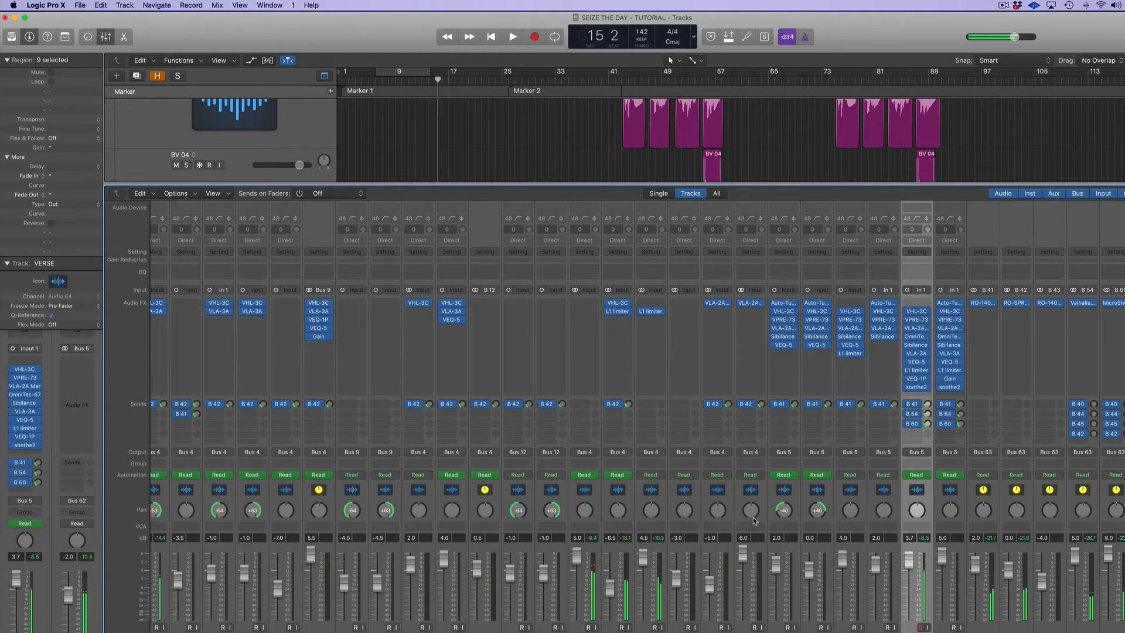
Step: Select the CHORUS channel, compare the VPRE-73 preamp settings on VERSE and CHORUS, and close both windows
left_click(942, 488)
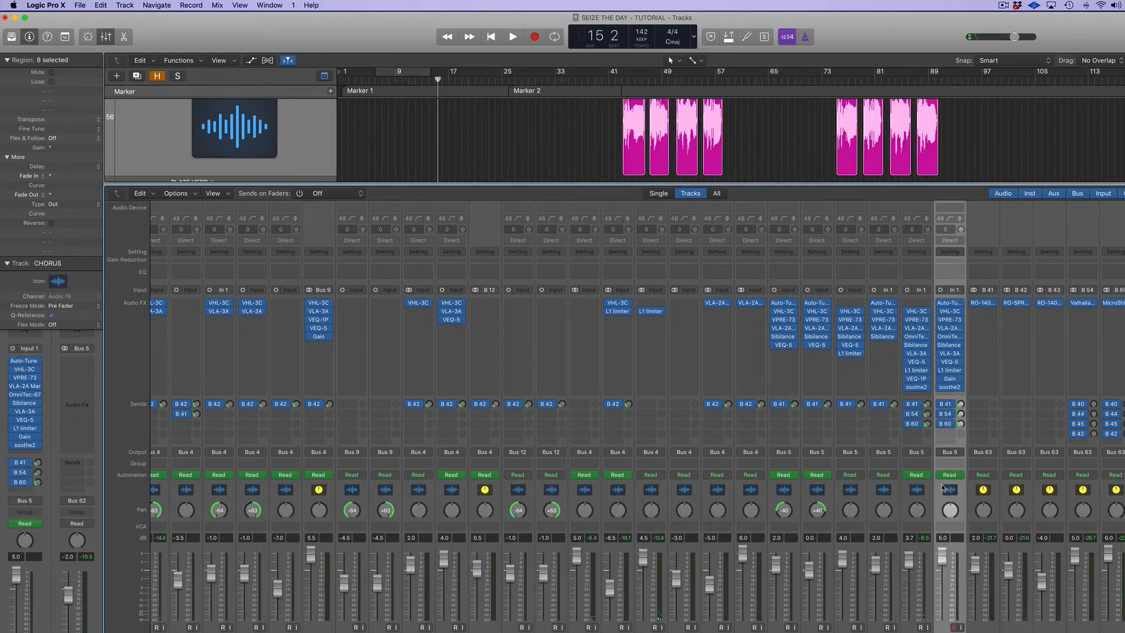
mouse_move(924, 382)
left_click(919, 321)
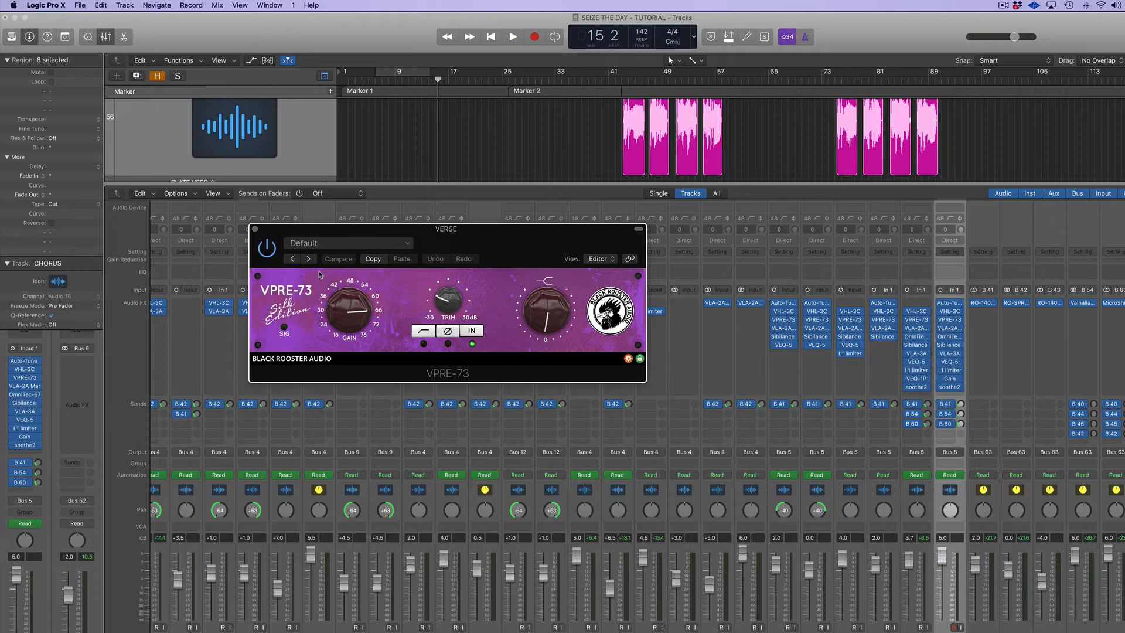
left_click(254, 230)
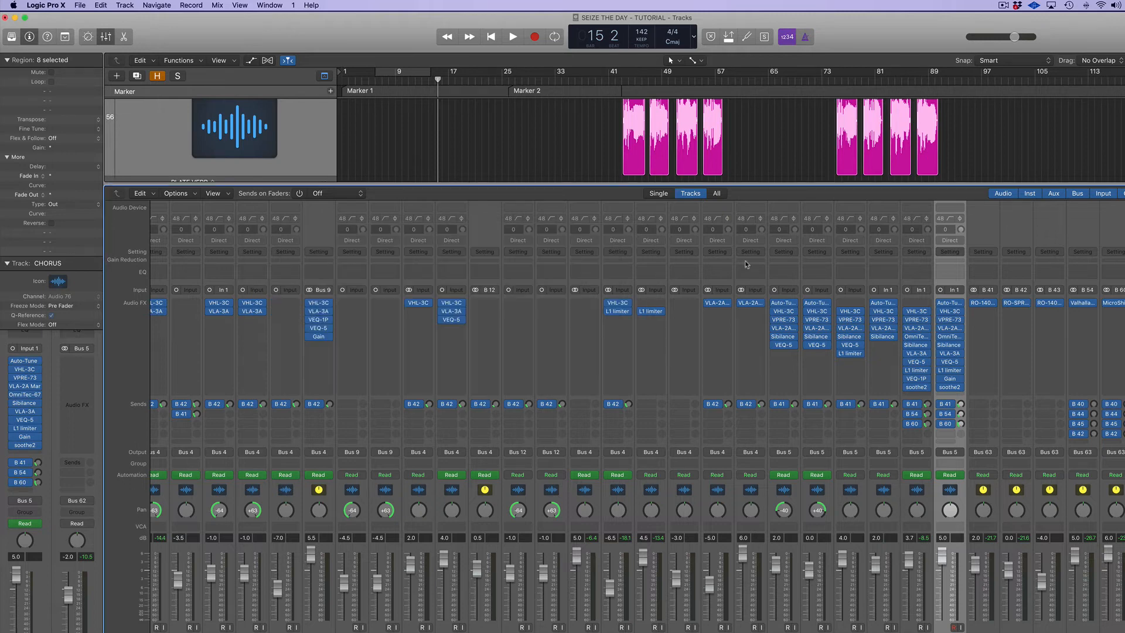
left_click(949, 319)
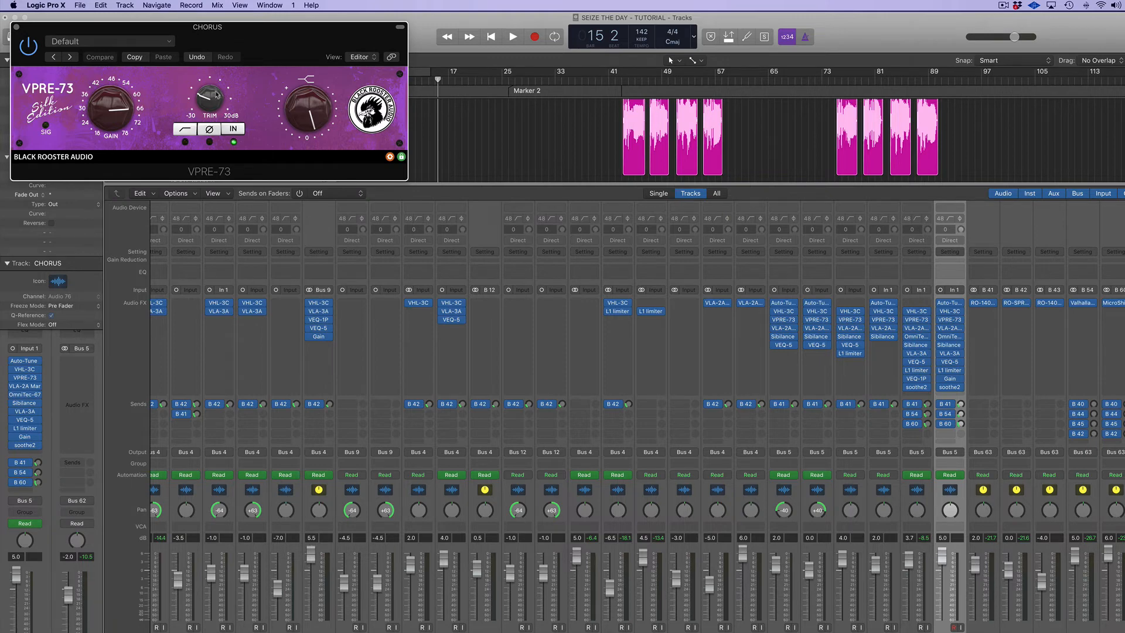
left_click(17, 28)
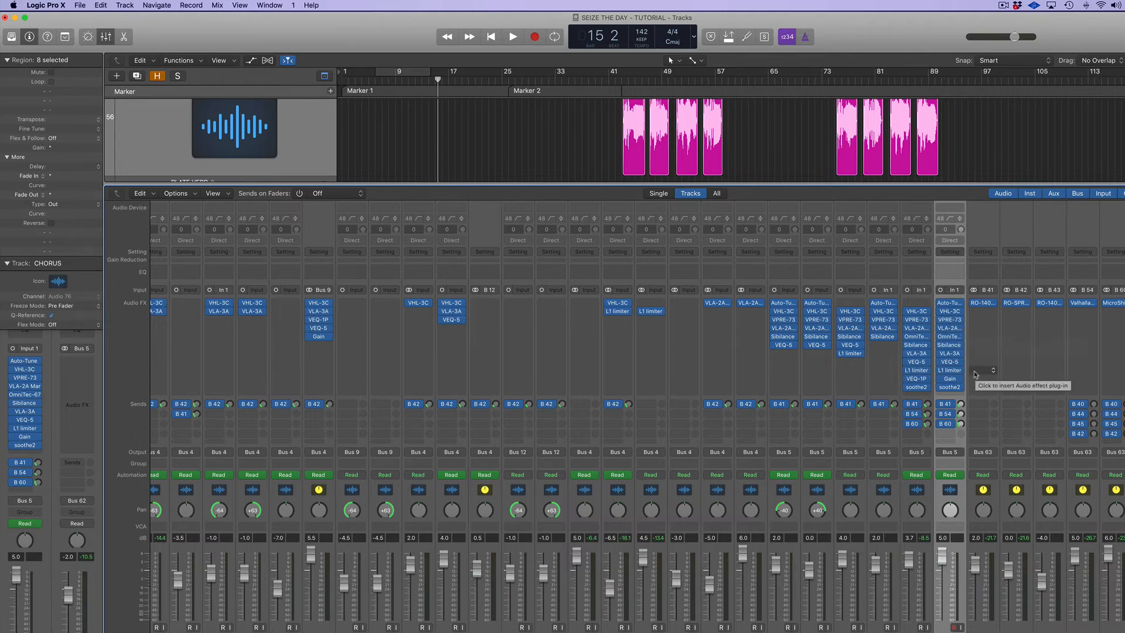
Step: Play the song from bar 42 and toggle solo on and off for the channels from BV 02 to CHORUS
left_click(622, 82)
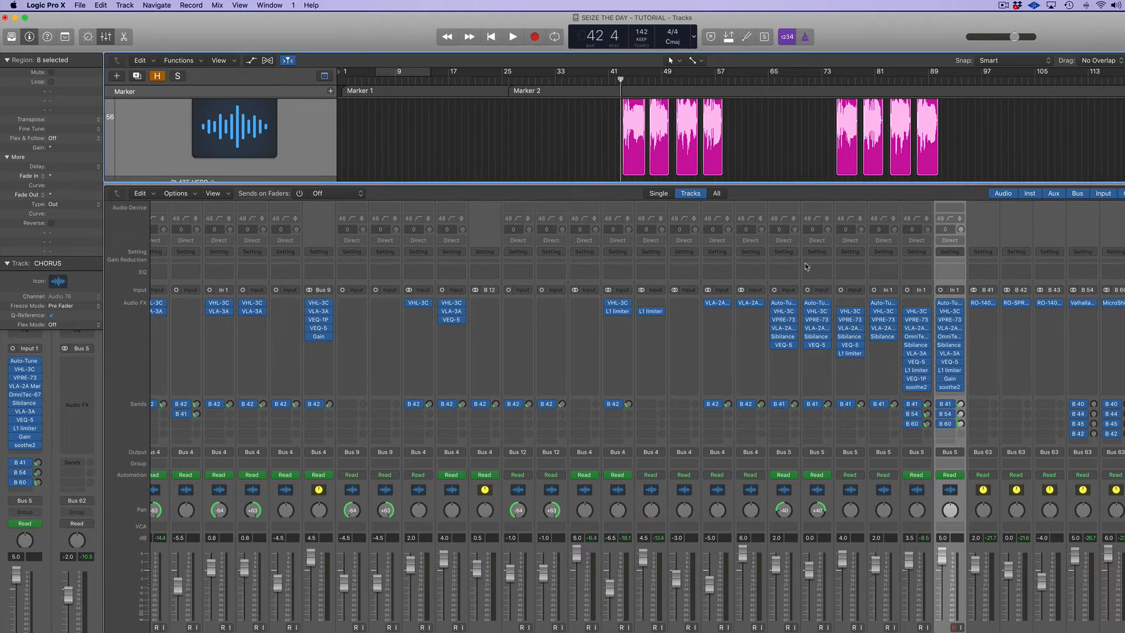
key("space")
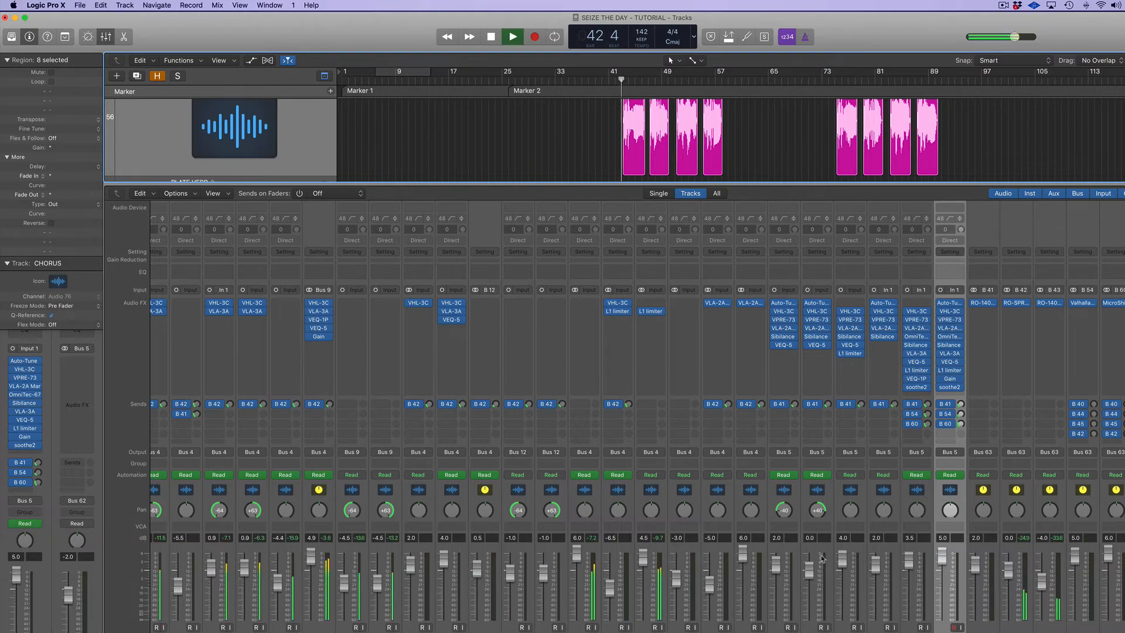
left_click(784, 492)
left_click(948, 495, "shift")
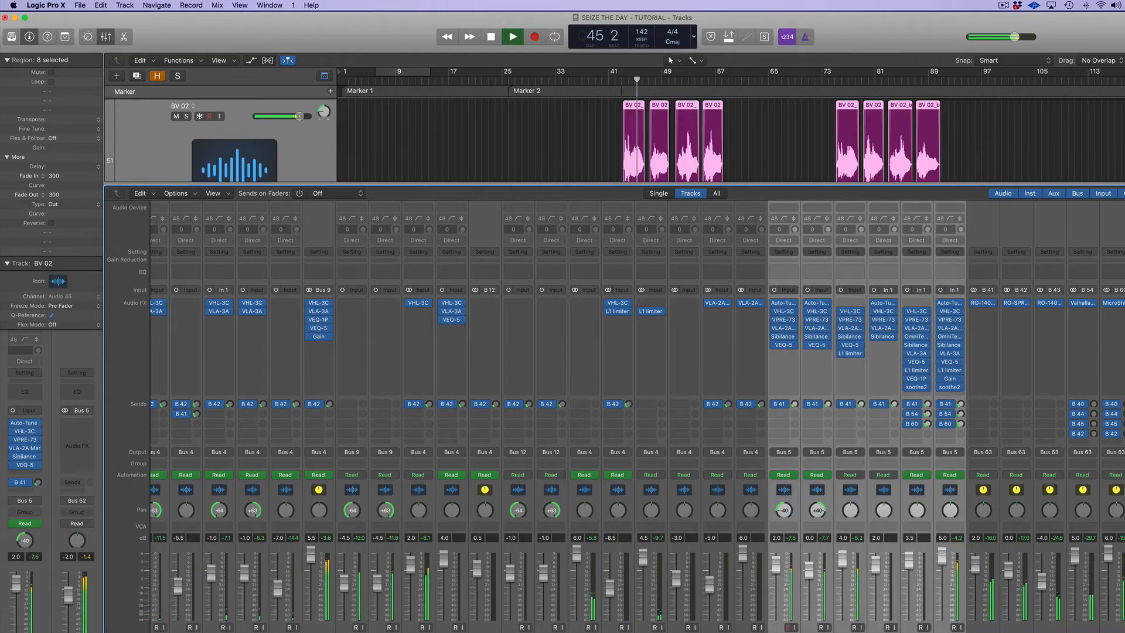
key("s")
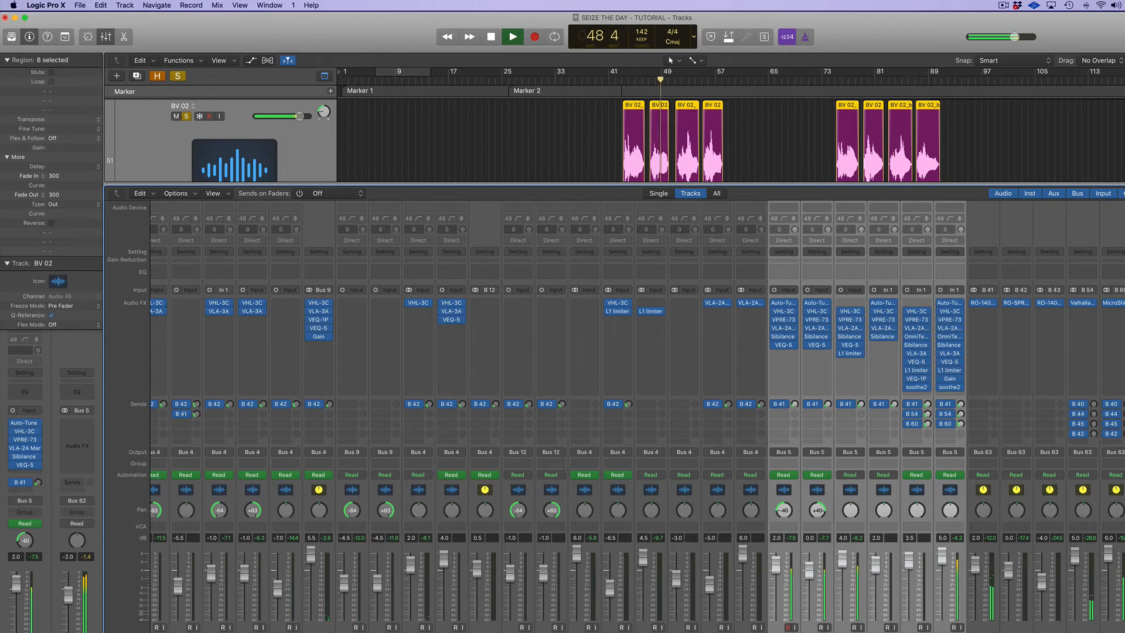
key("s")
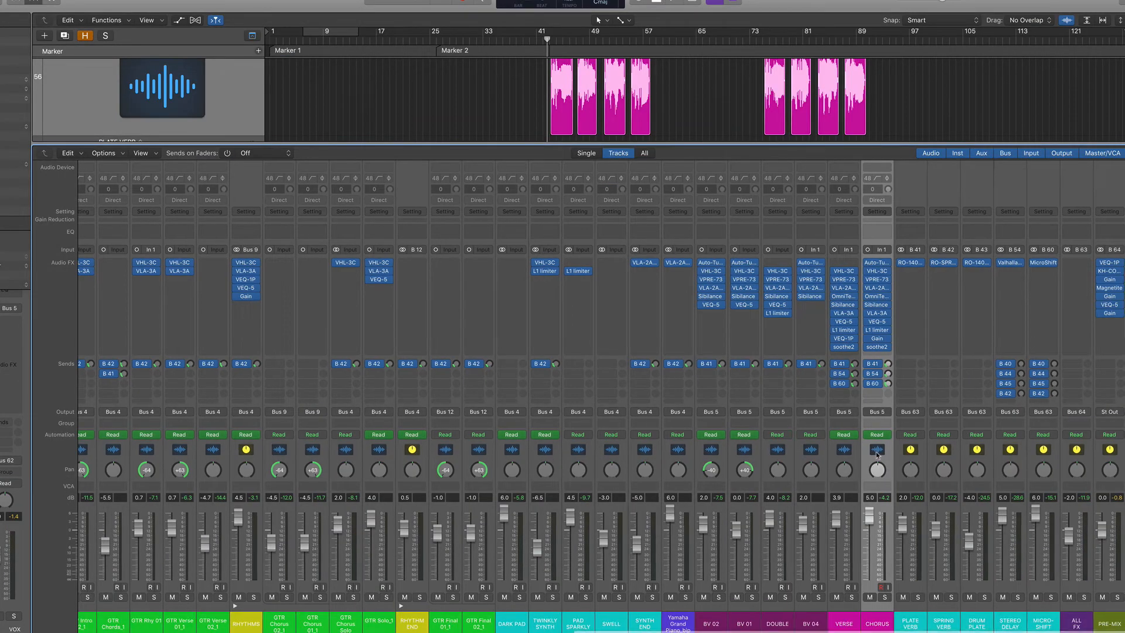
Step: Solo the BV 02 to BV 04 channels, cycle playback around their first regions from bar 43, reopen the mixer and stop
left_click_drag(712, 452, 808, 449)
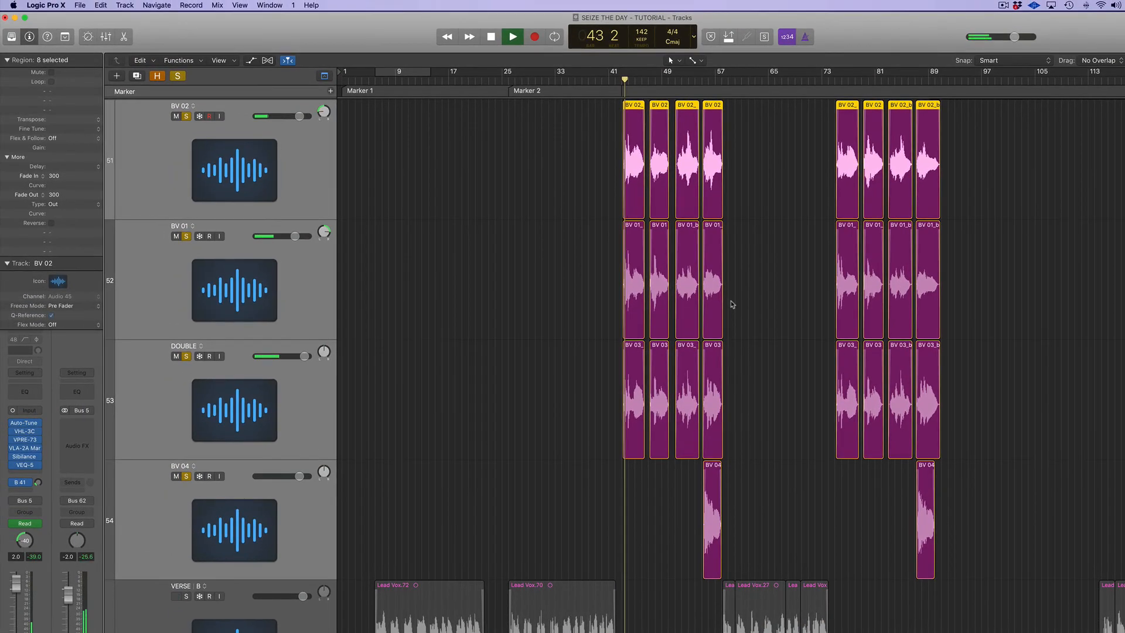
key("super+Right")
key("super+Right")
key("super+Right")
key("super+Right")
key("super+Right")
key("super+Right")
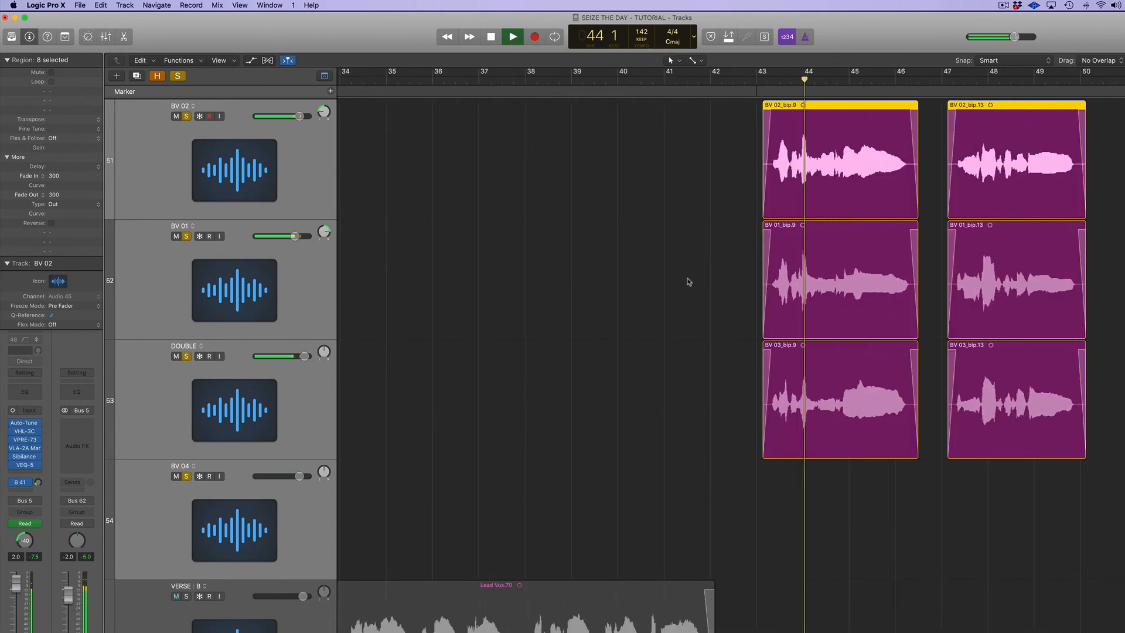
key("super+u")
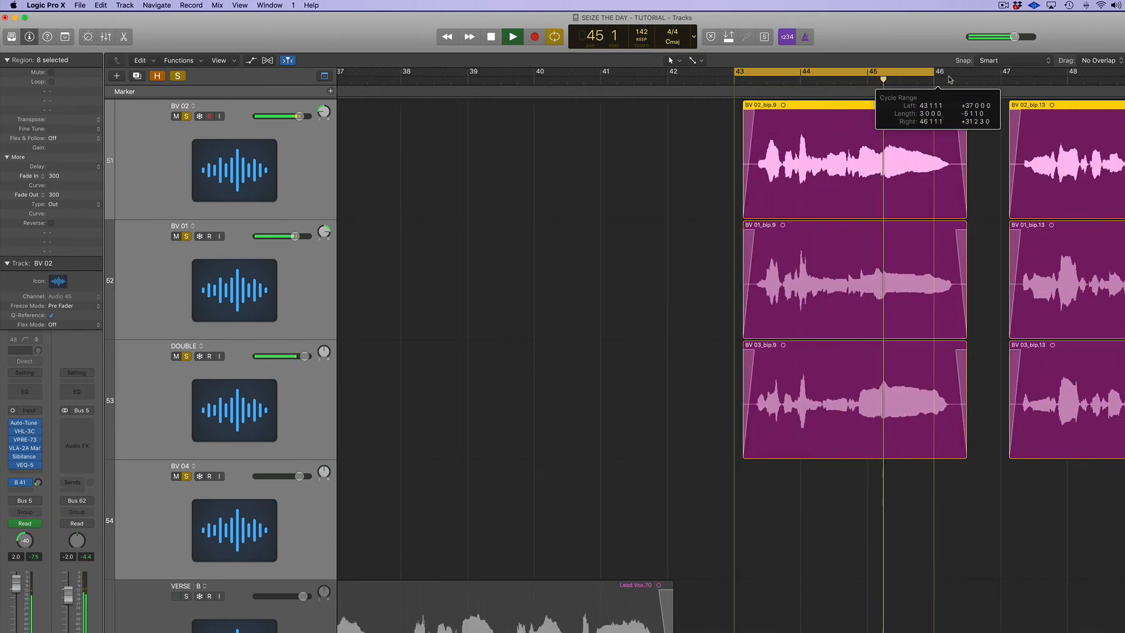
key("x")
key("space")
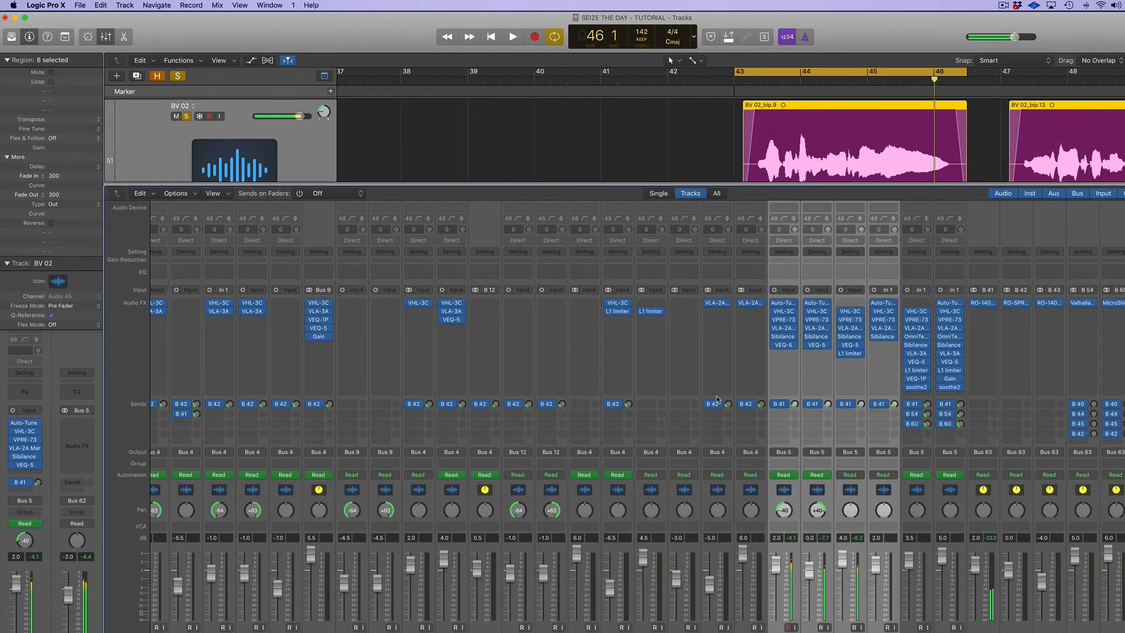
Step: View the VHL-3C filter on BV 02, then compare the looped backing vocals with VHL-3C bypassed and active
left_click(786, 315)
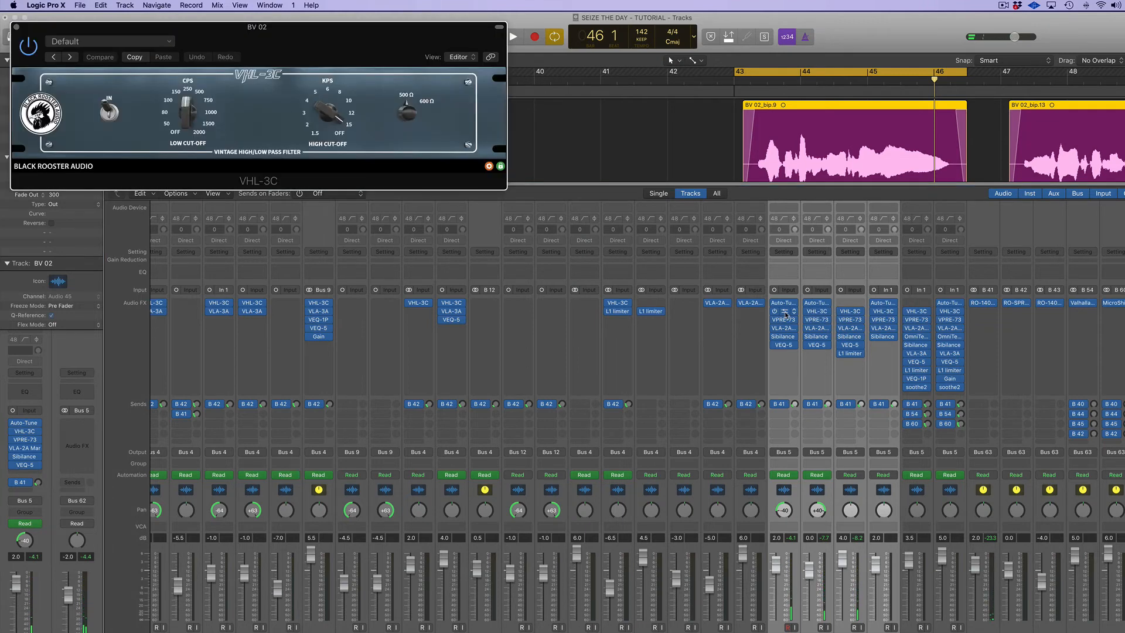
left_click(16, 28)
left_click(776, 312)
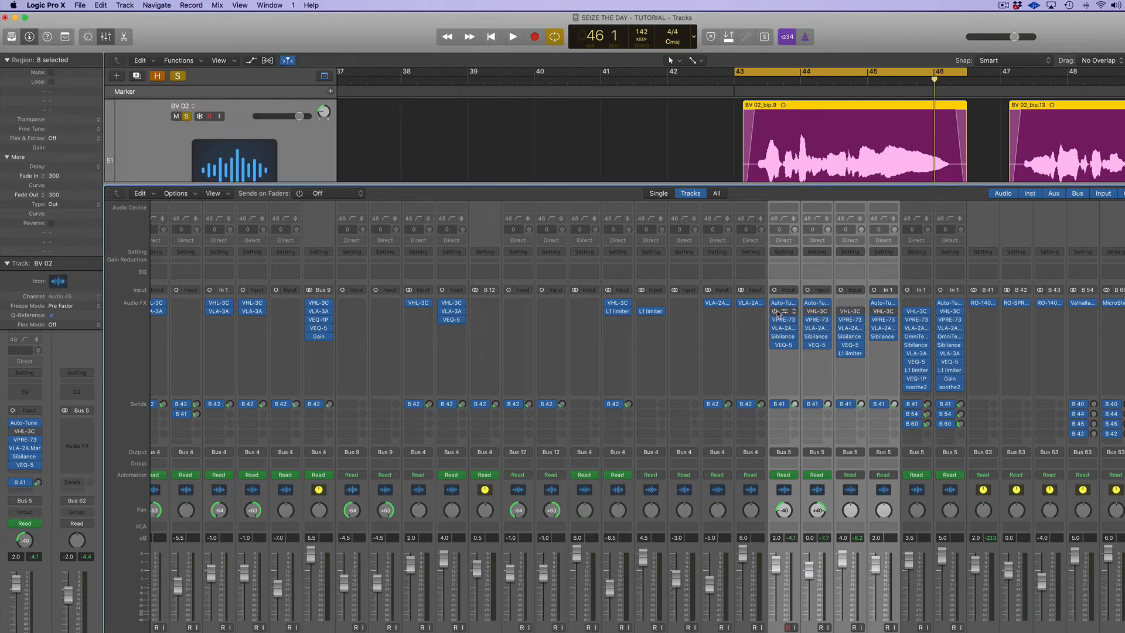
key("space")
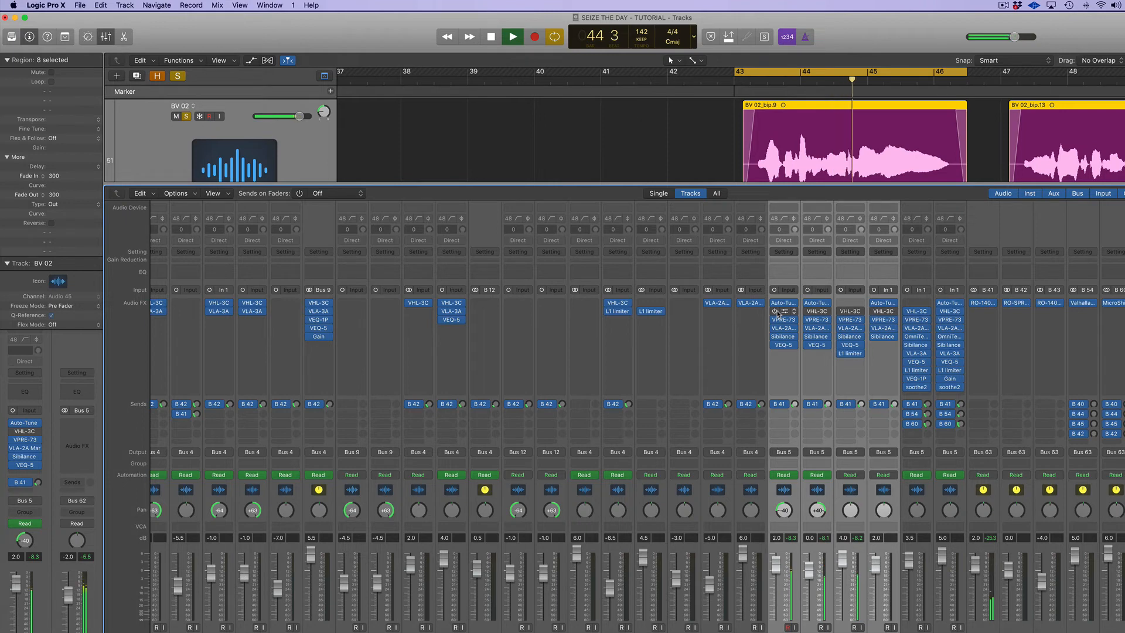
key("space")
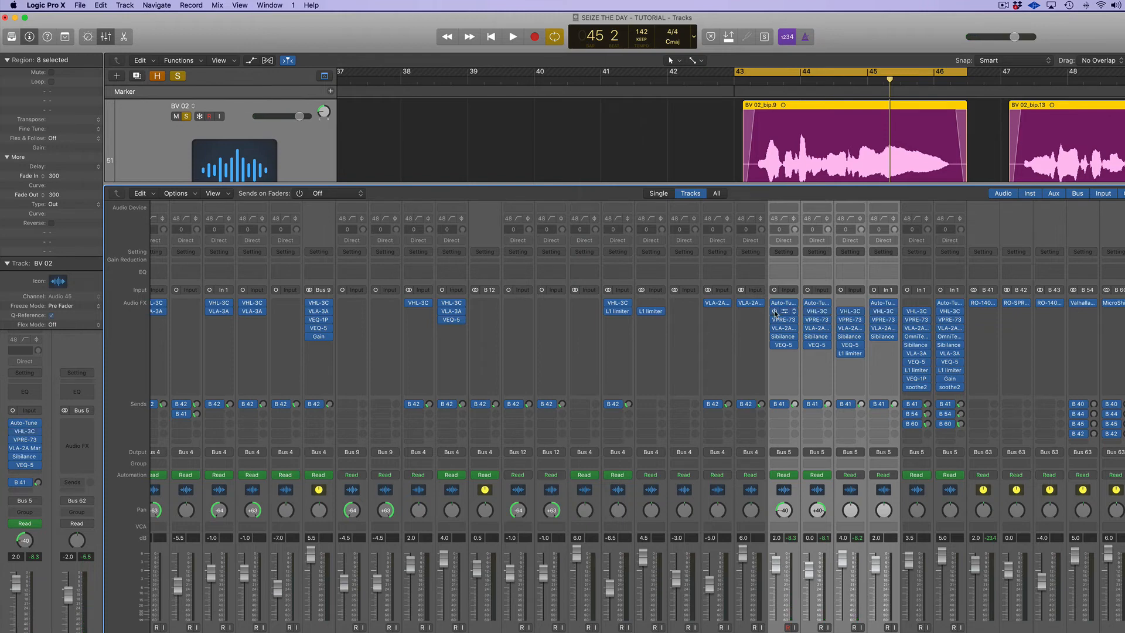
key("space")
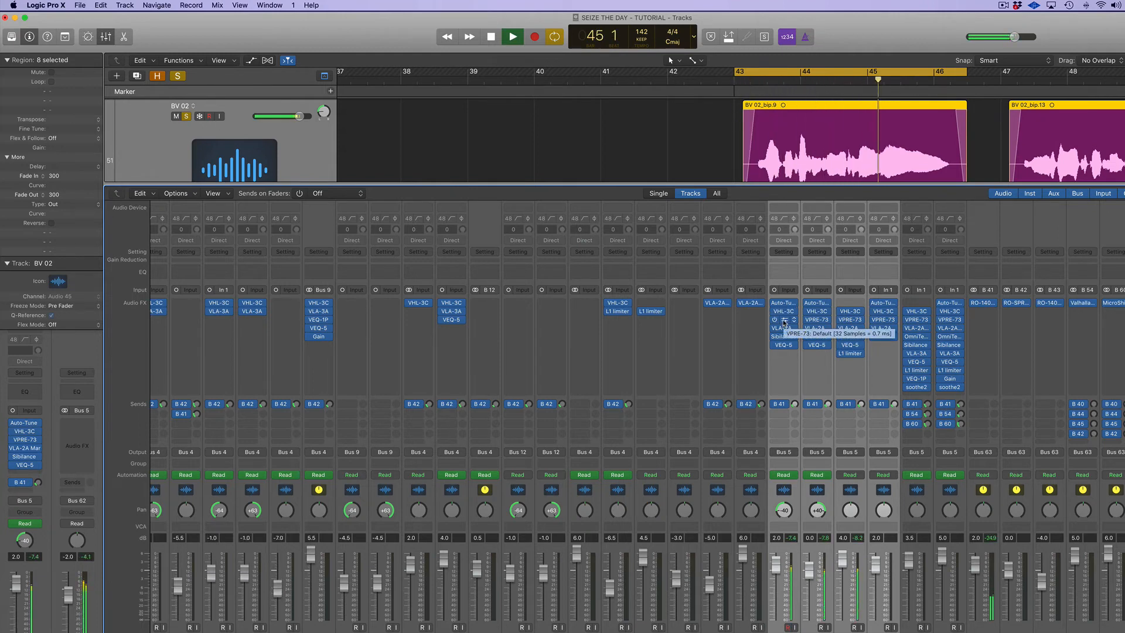
key("space")
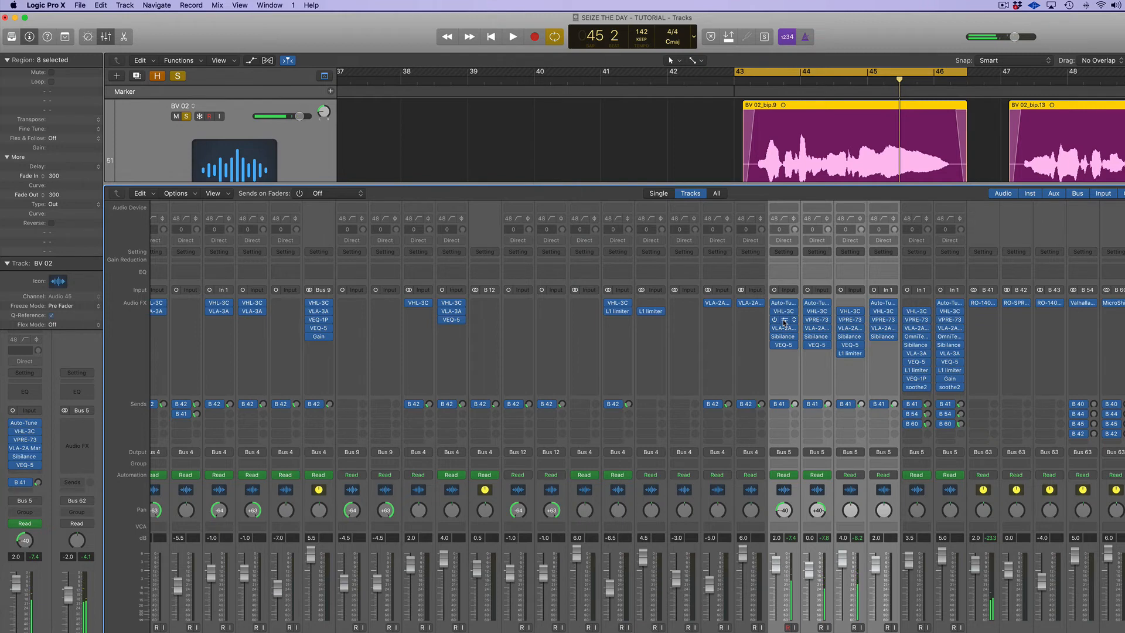
Step: View the VPRE-73 on BV 02 and compare the looped backing vocals with the preamp bypassed and active
left_click(785, 320)
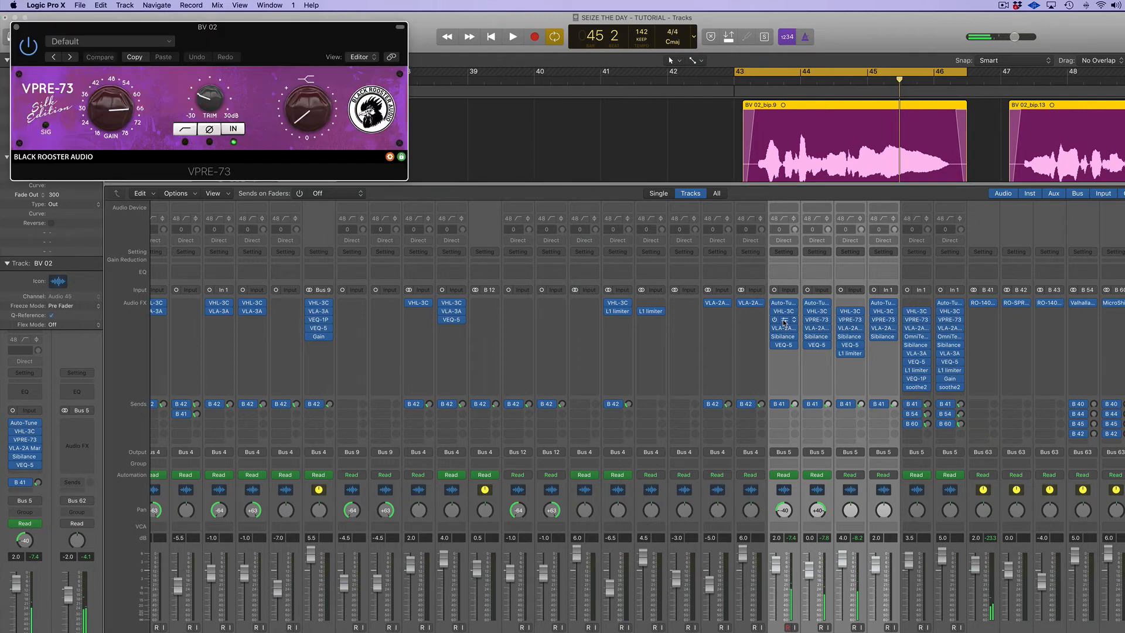
left_click(817, 320)
left_click(818, 320)
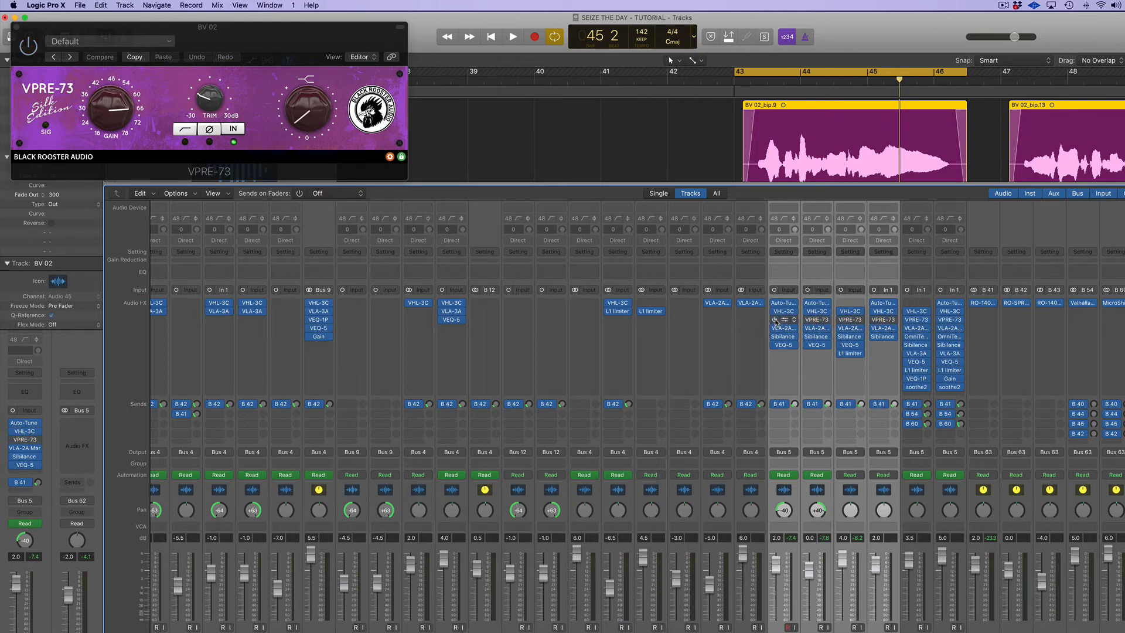
key("space")
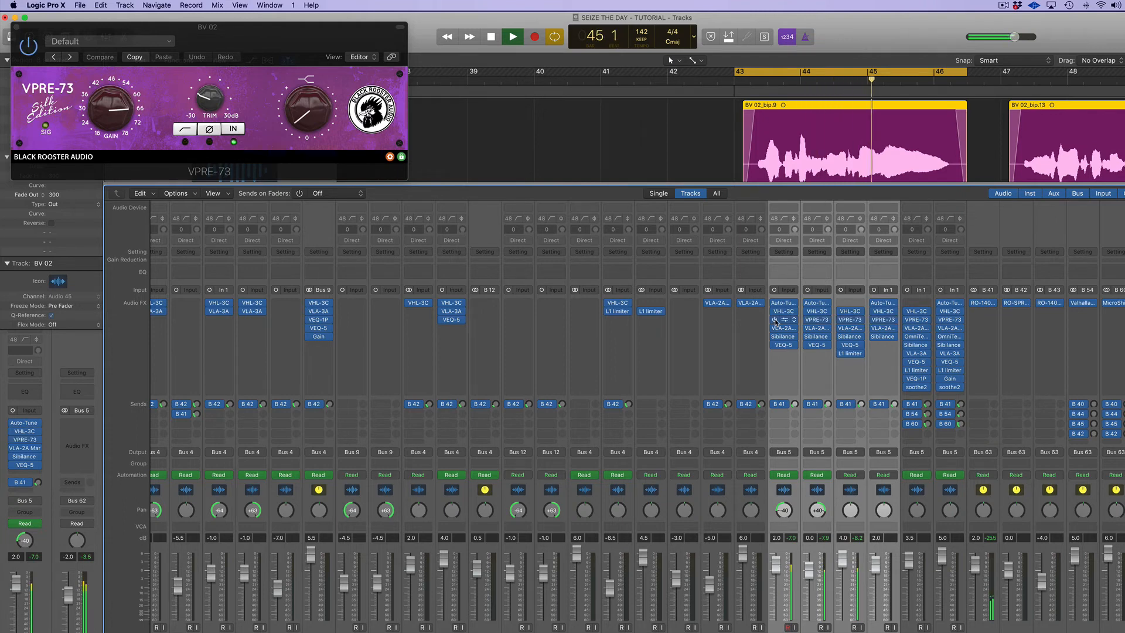
key("space")
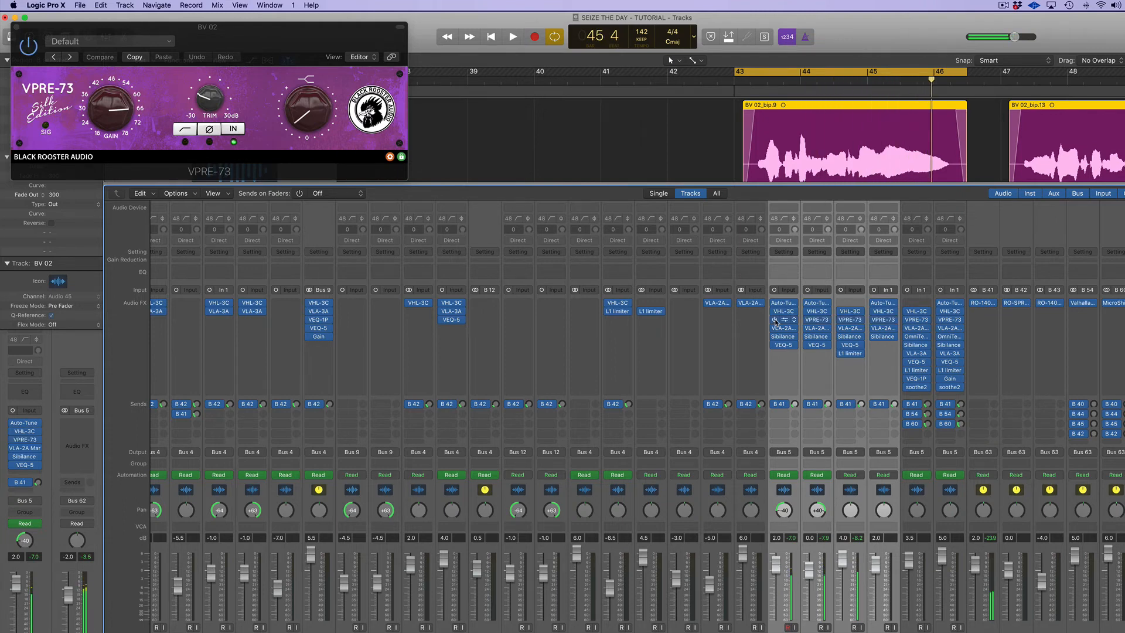
Step: Play the backing vocals with both VHL-3C and VPRE-73 bypassed, re-enable both during playback, and stop
left_click(774, 312)
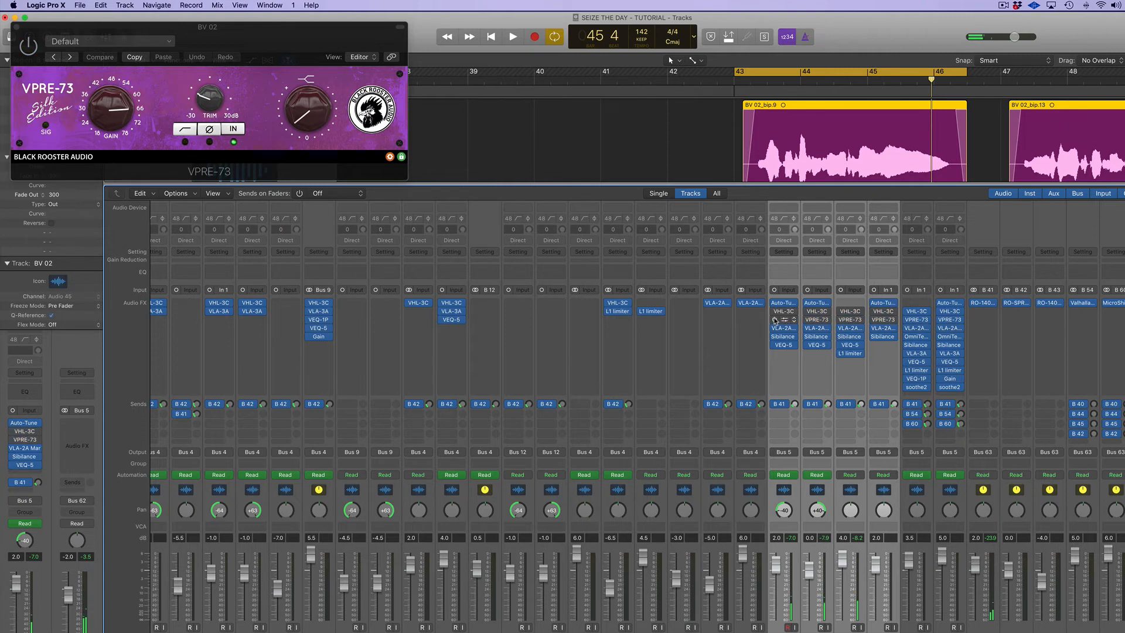
key("space")
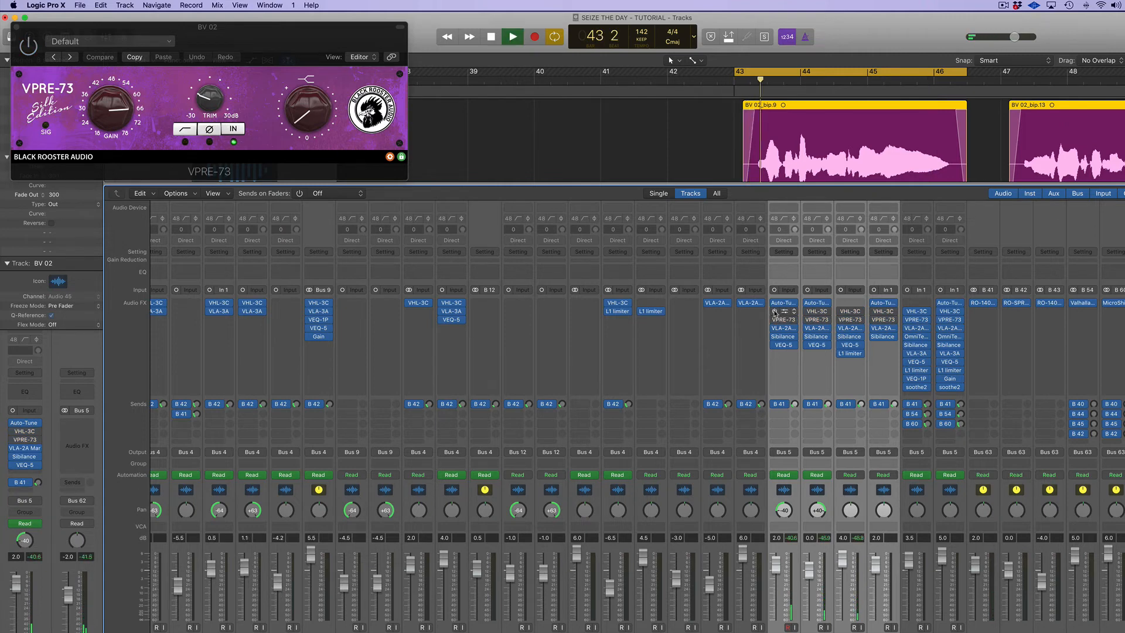
left_click(774, 312)
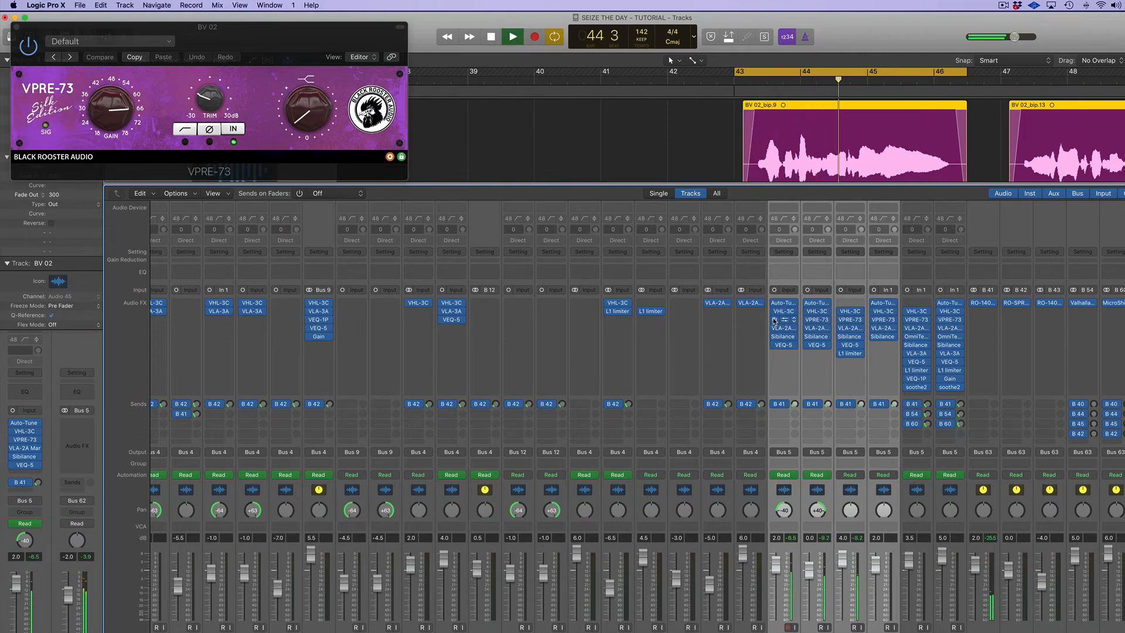
key("space")
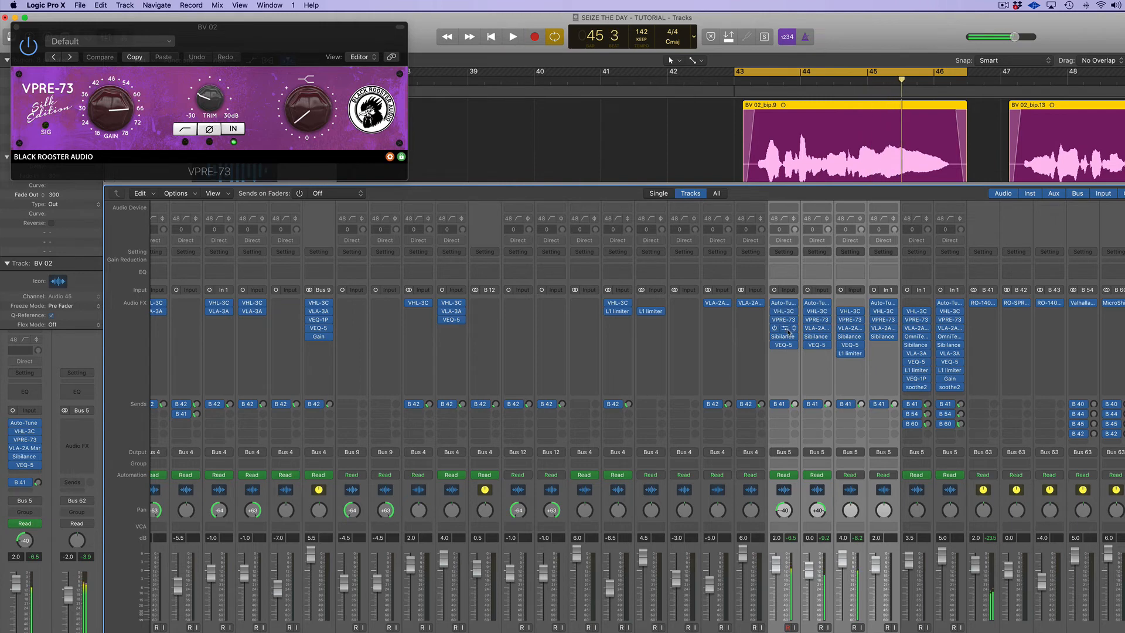
Step: View the VLA-2A Mark II on BV 02 during playback, close it and the VPRE-73 window, and stop
left_click(784, 329)
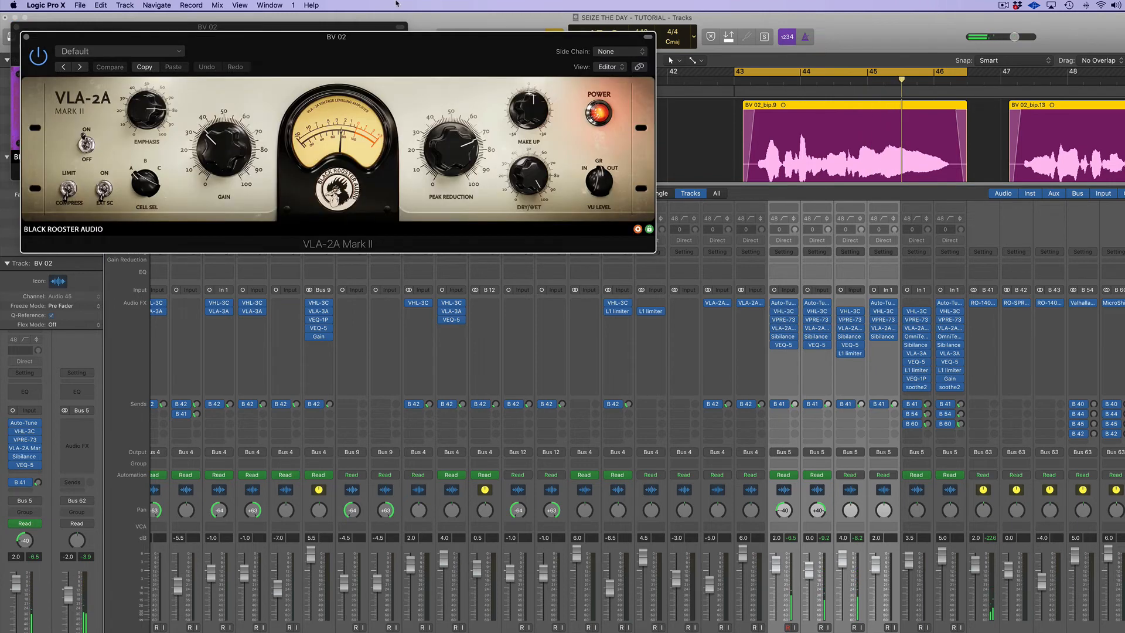
left_click_drag(428, 54, 458, 152)
key("space")
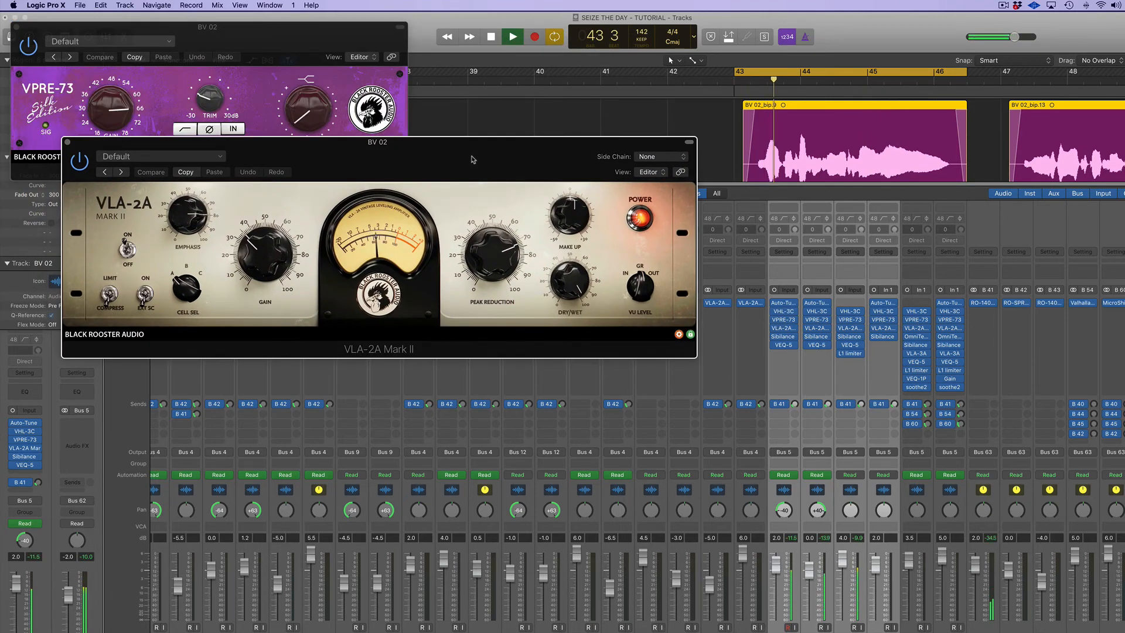
left_click(16, 27)
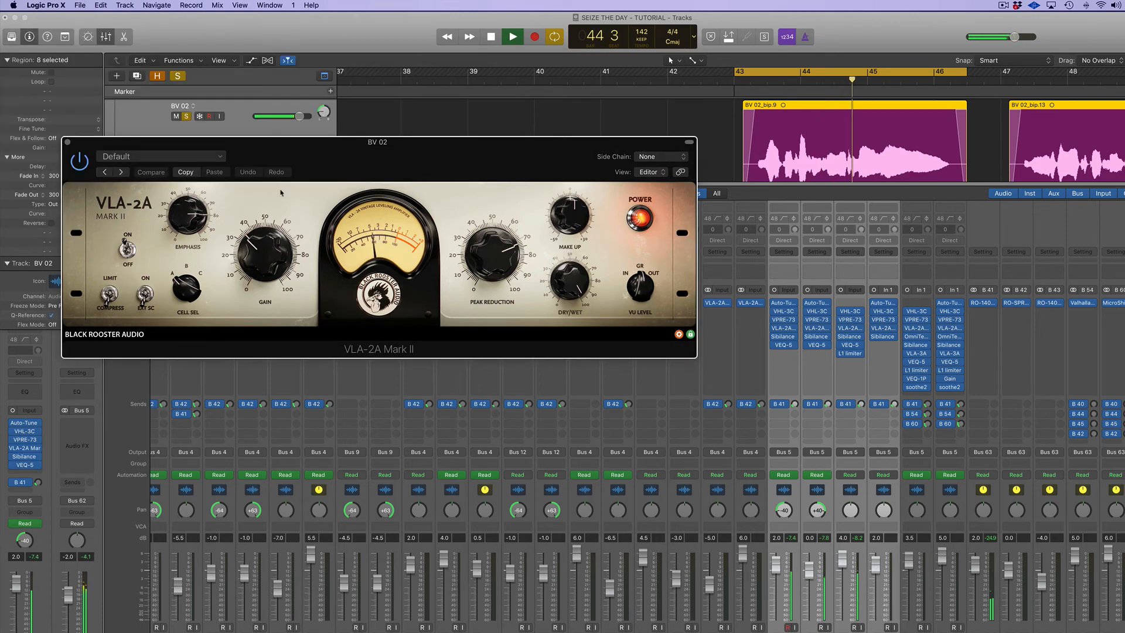
left_click(68, 142)
key("space")
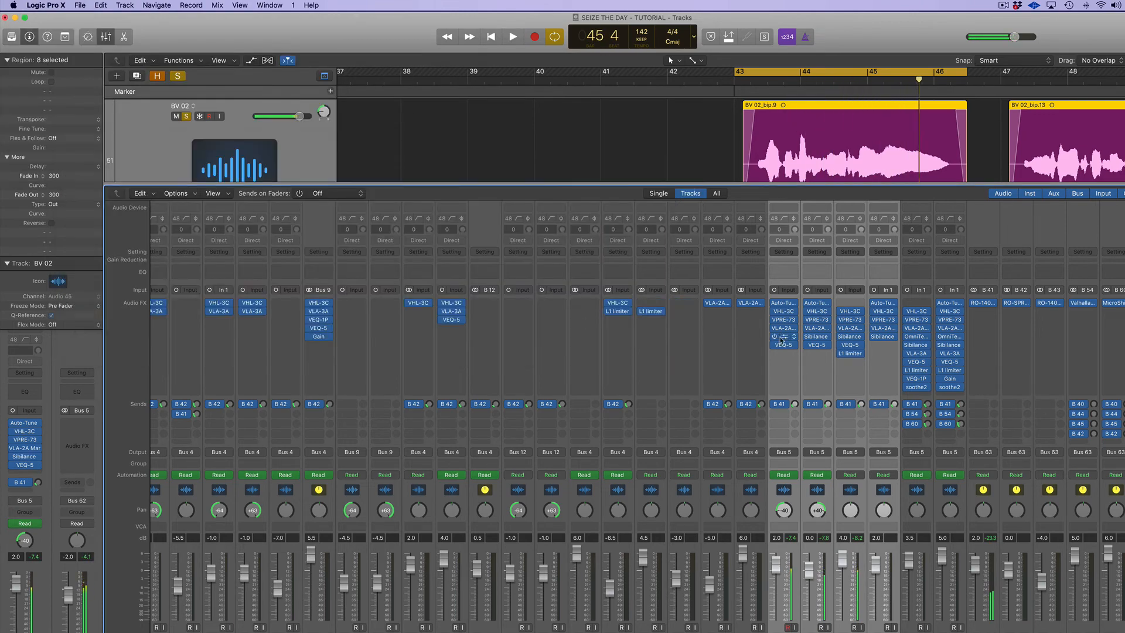
Step: View the Sibilance and VEQ-5 settings on BV 02, closing each window
left_click(784, 338)
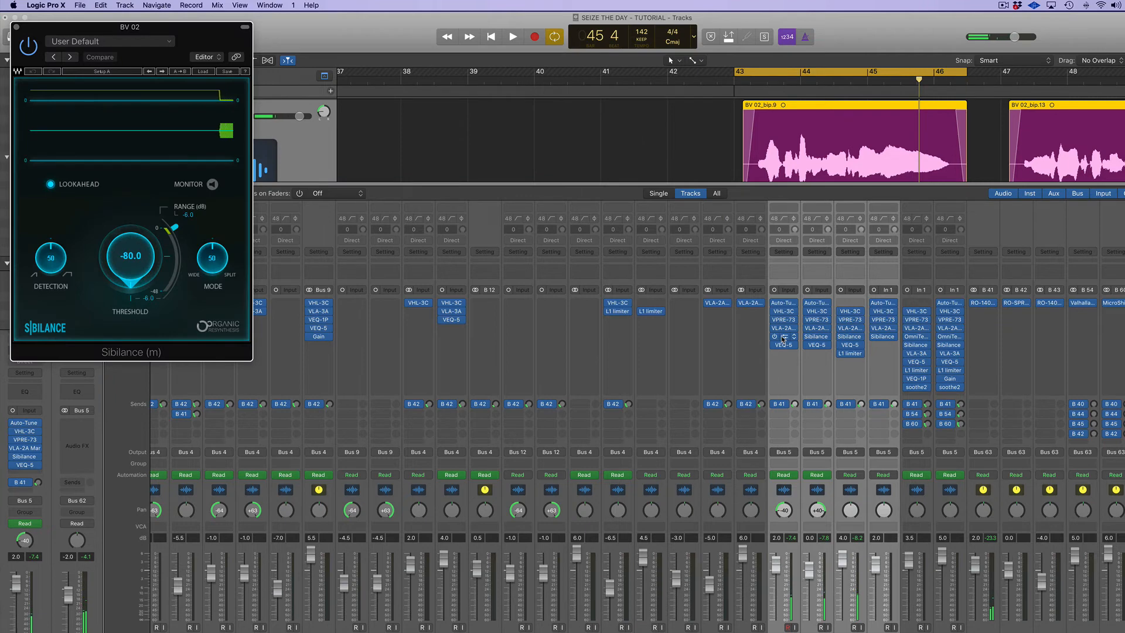
left_click(783, 338)
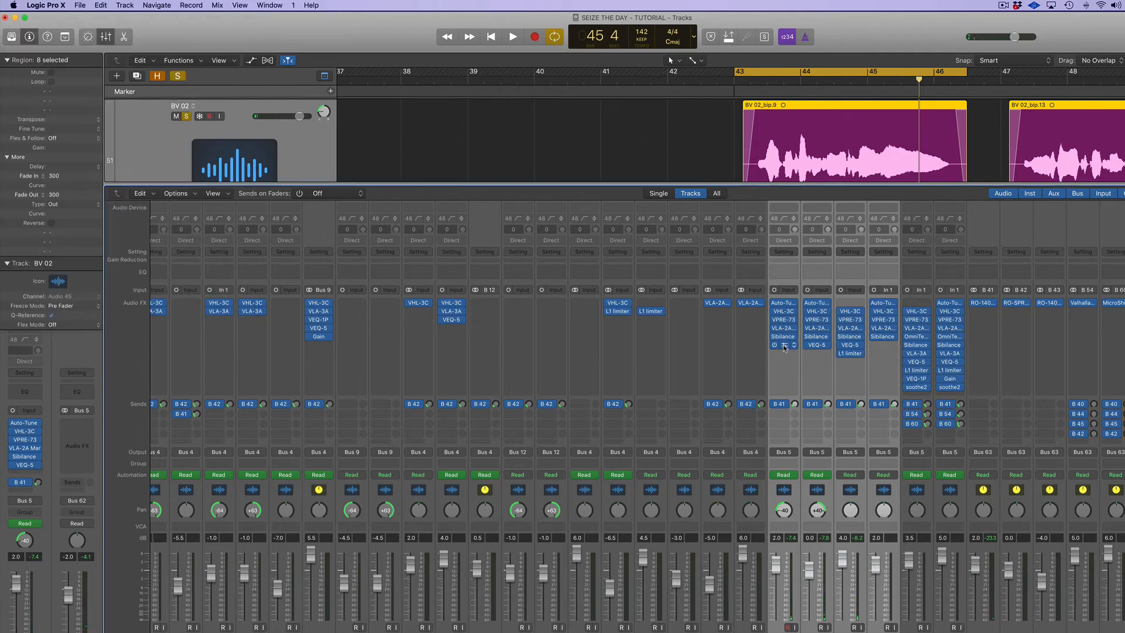
left_click(783, 345)
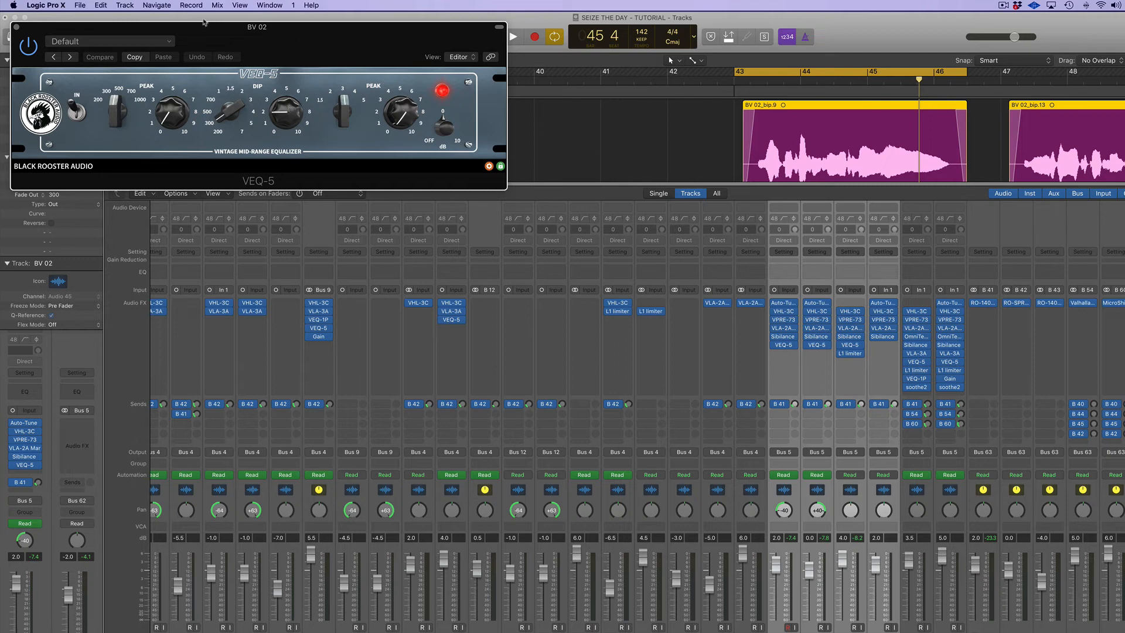
left_click(17, 28)
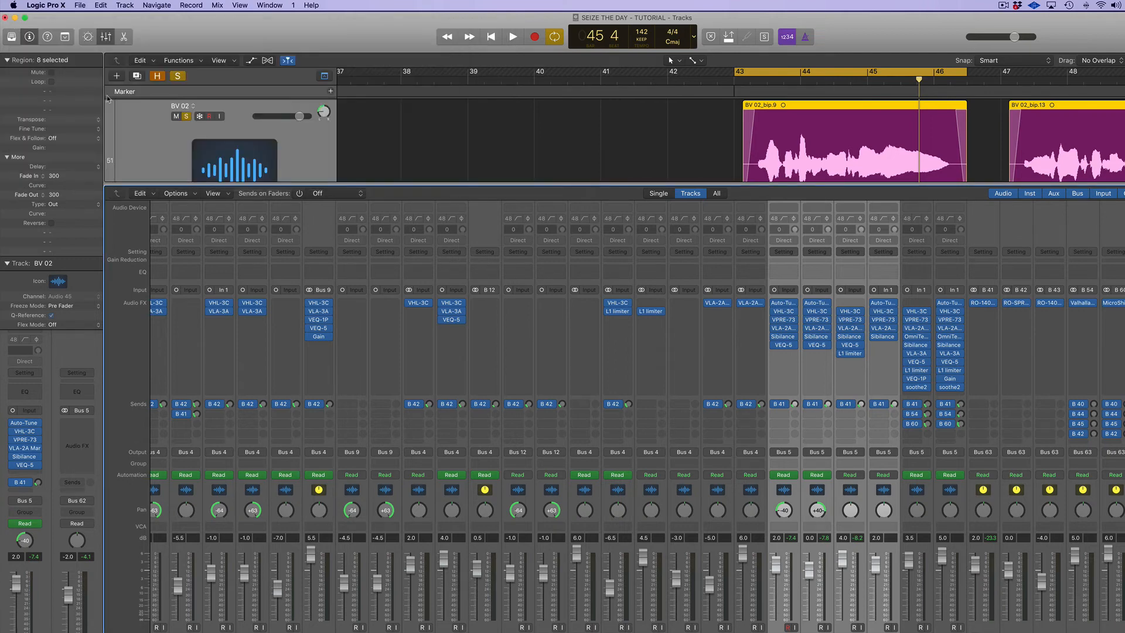
Step: Play the looped backing vocals with their plug-ins and Bus 41 sends bypassed, re-enabling both on all four channels during playback
left_click(773, 312, "alt")
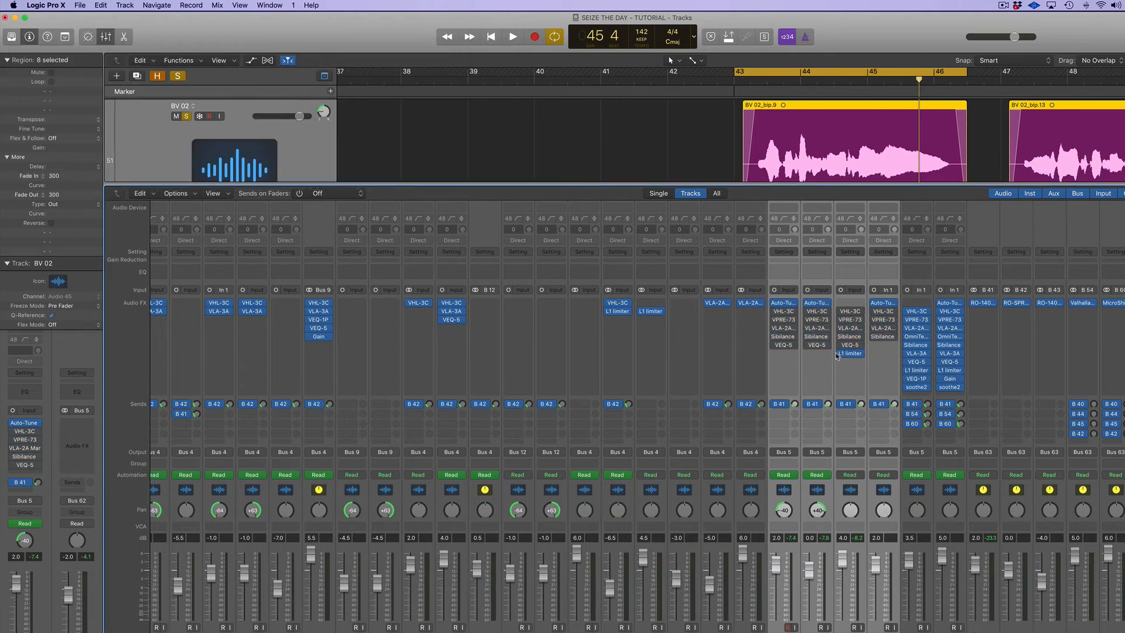
key("space")
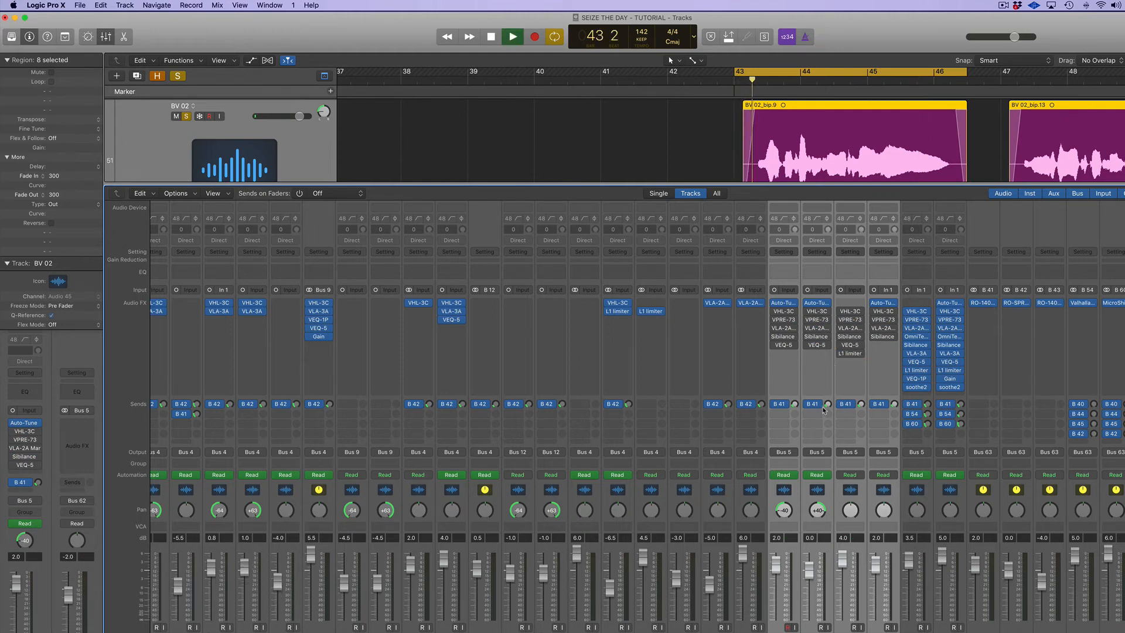
left_click(774, 405)
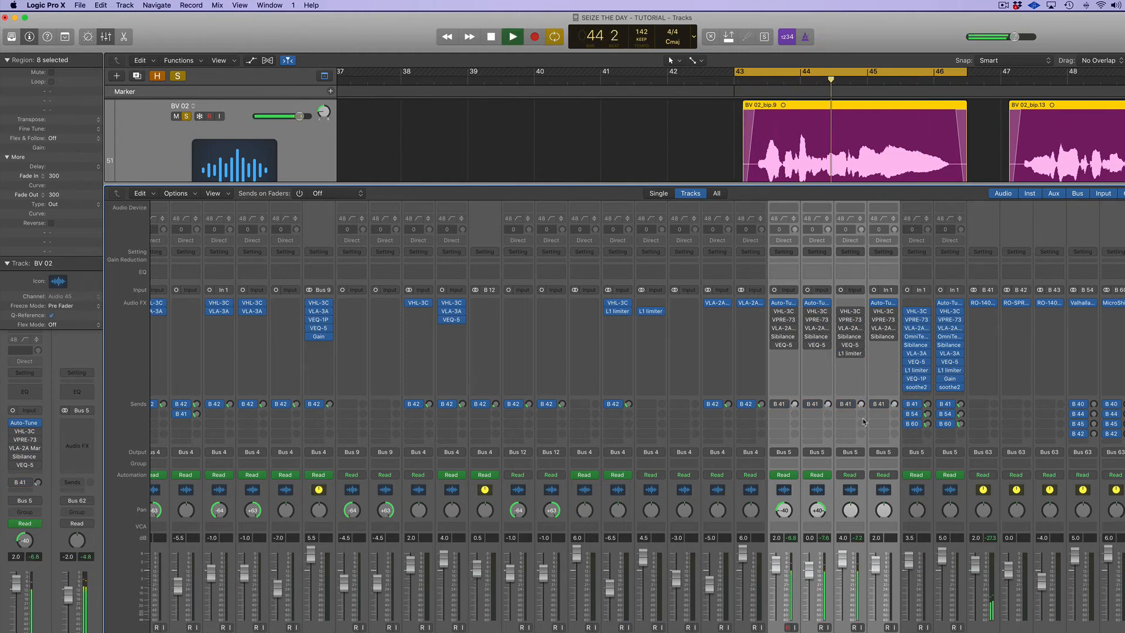
left_click(774, 311, "alt")
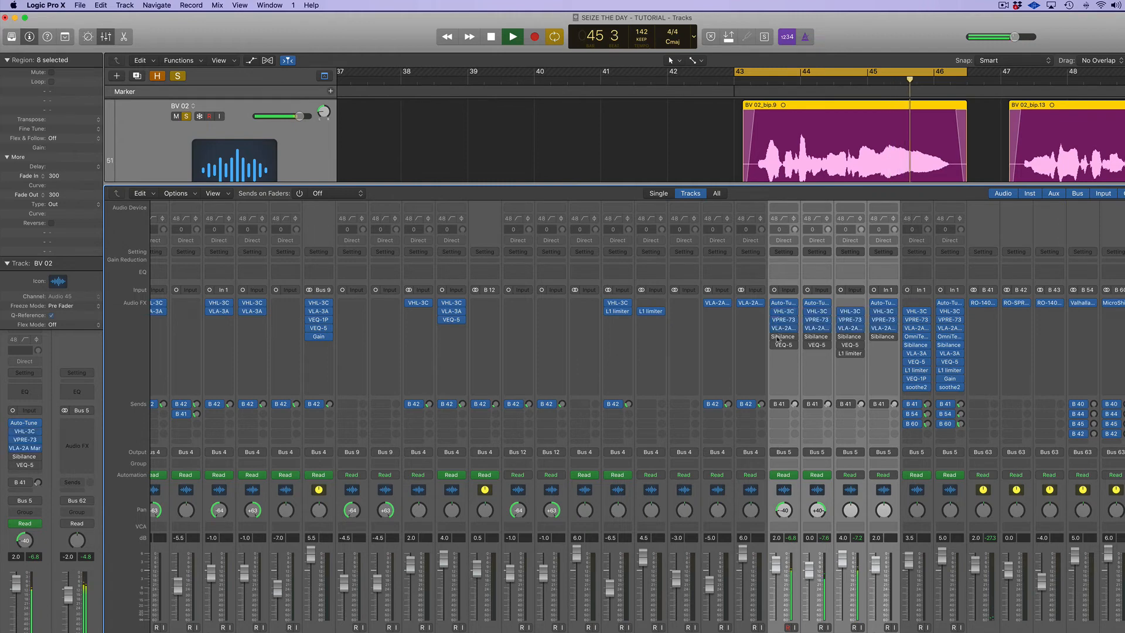
left_click(775, 405)
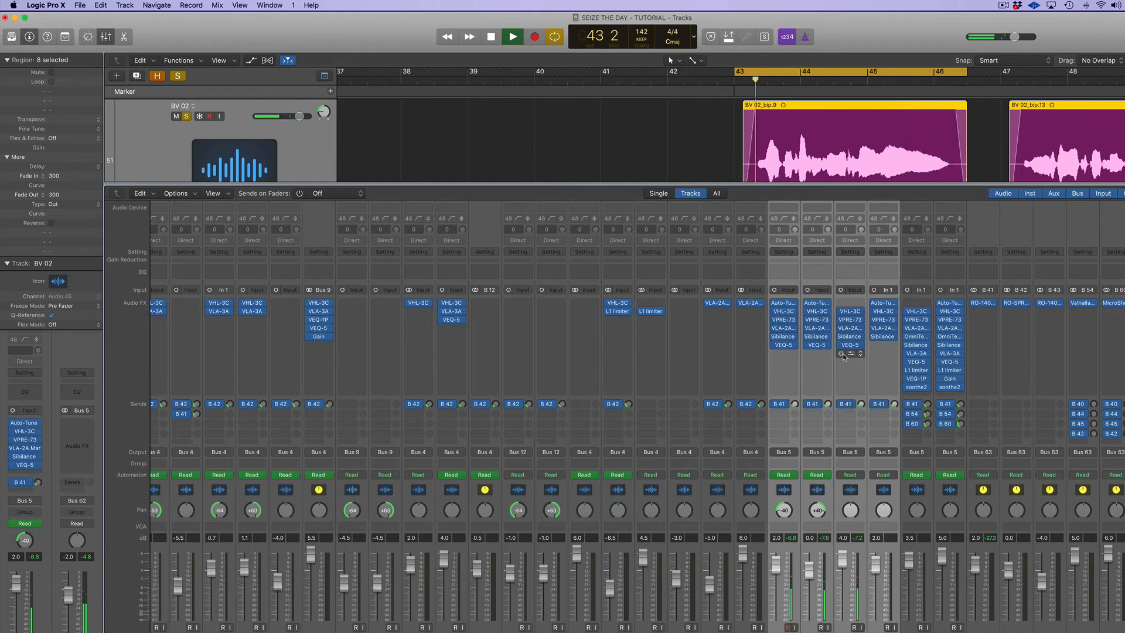
Step: Turn off solo and the cycle loop to hear the backing vocals in the full mix, and stop playback
key("s")
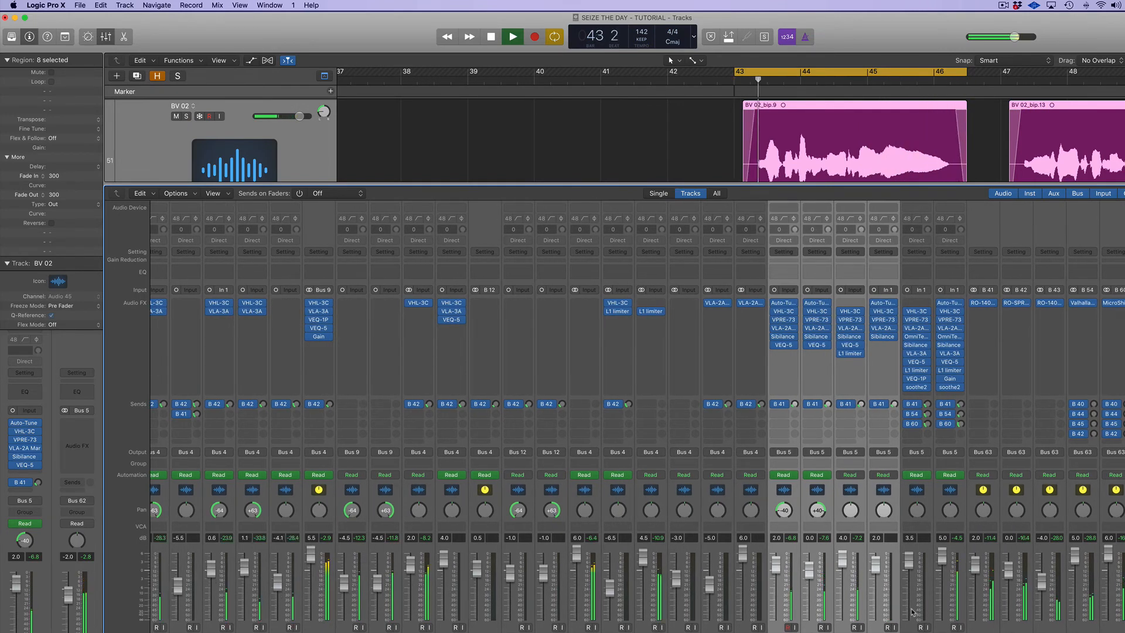
key("c")
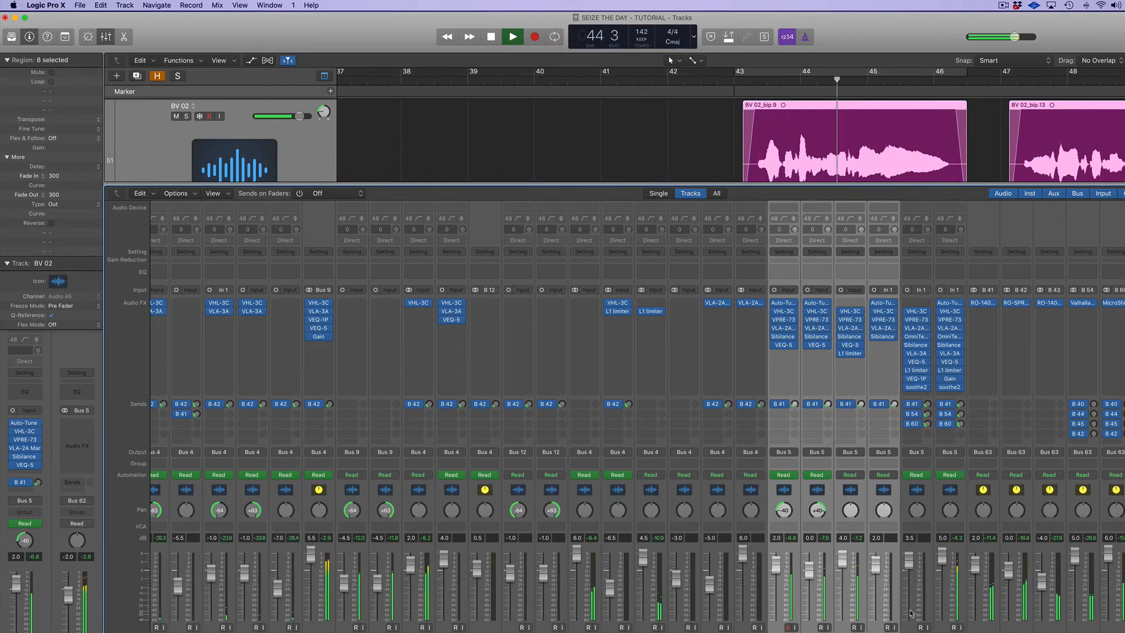
key("x")
key("super+Left")
key("super+Left")
key("super+Left")
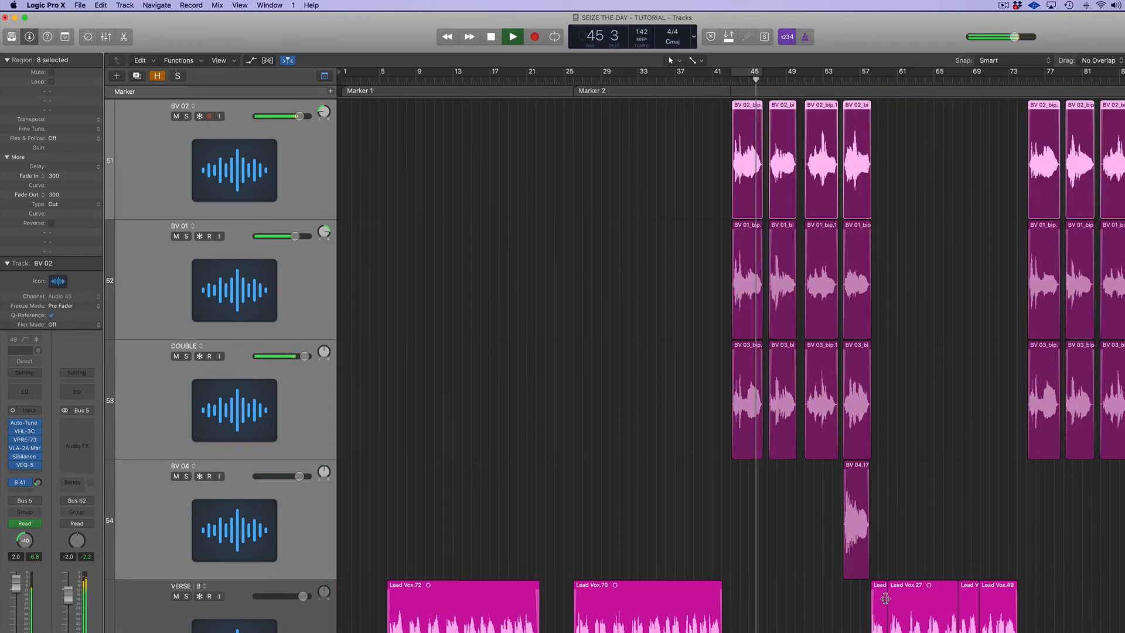
key("space")
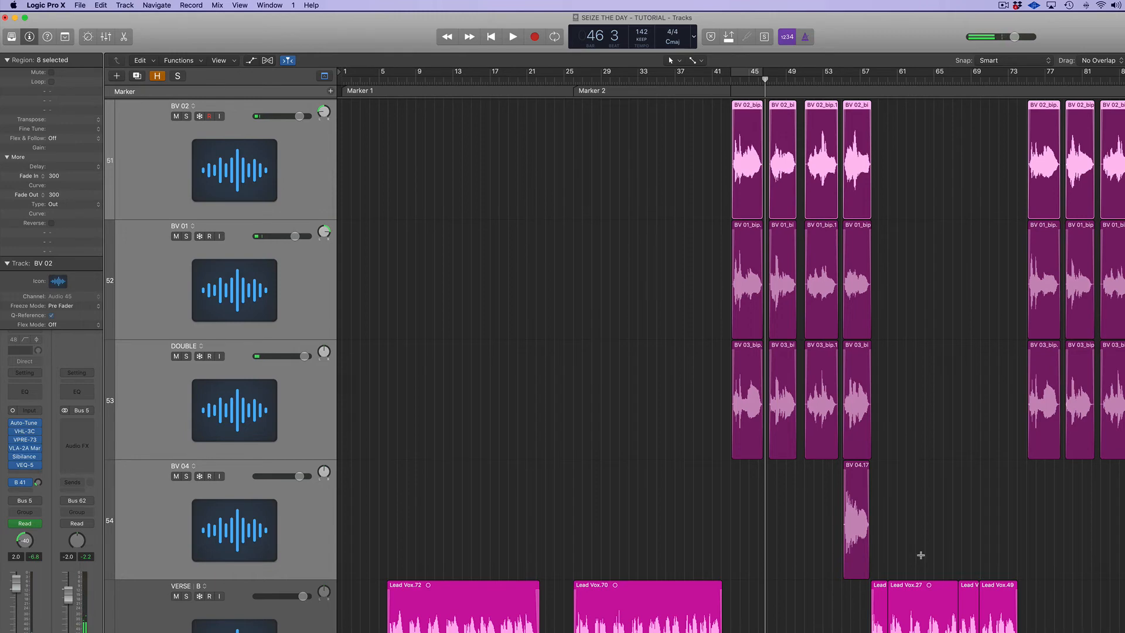
Step: View the VEQ-1P and KH-COMP1 settings on the PRE-MIX channel, playing the mix with the compressor in view, and stop
key("x")
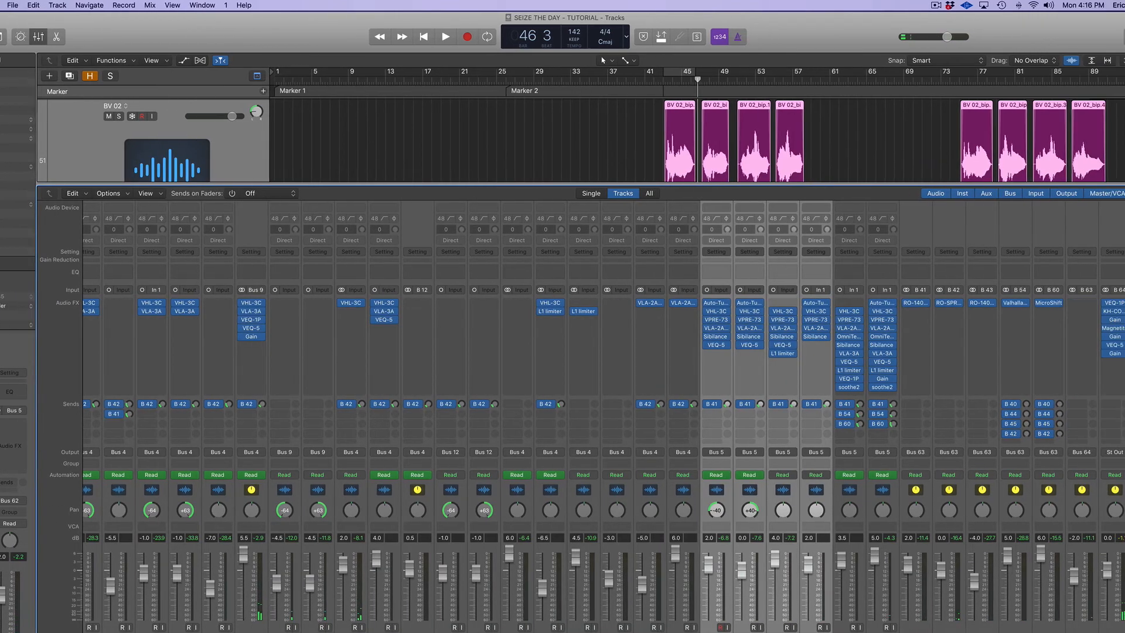
left_click(1038, 304)
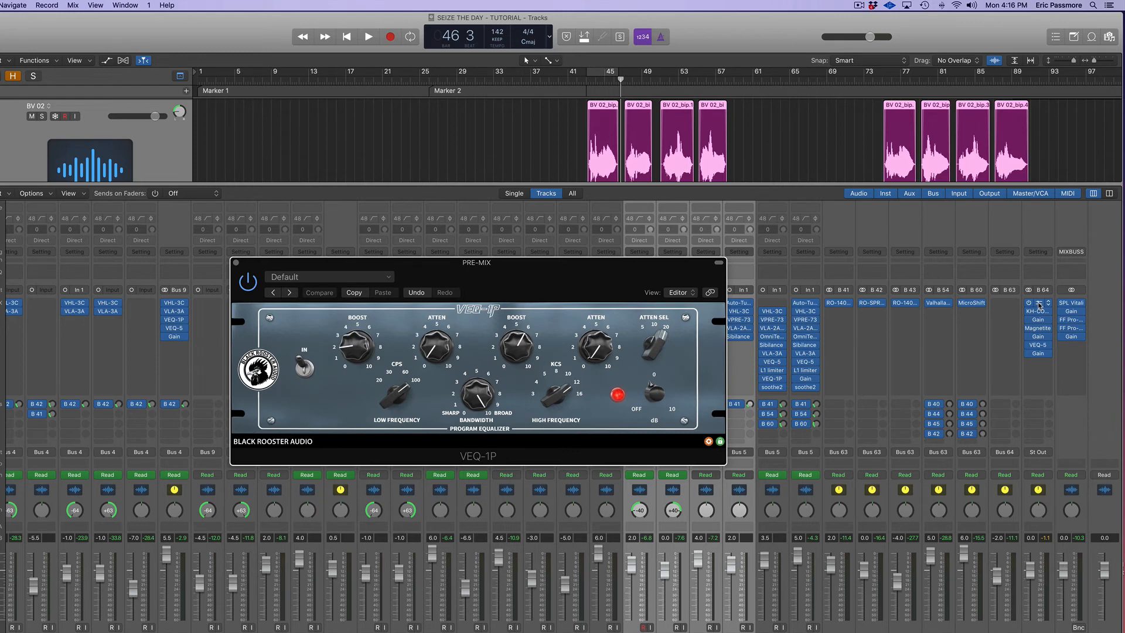
left_click(1039, 304)
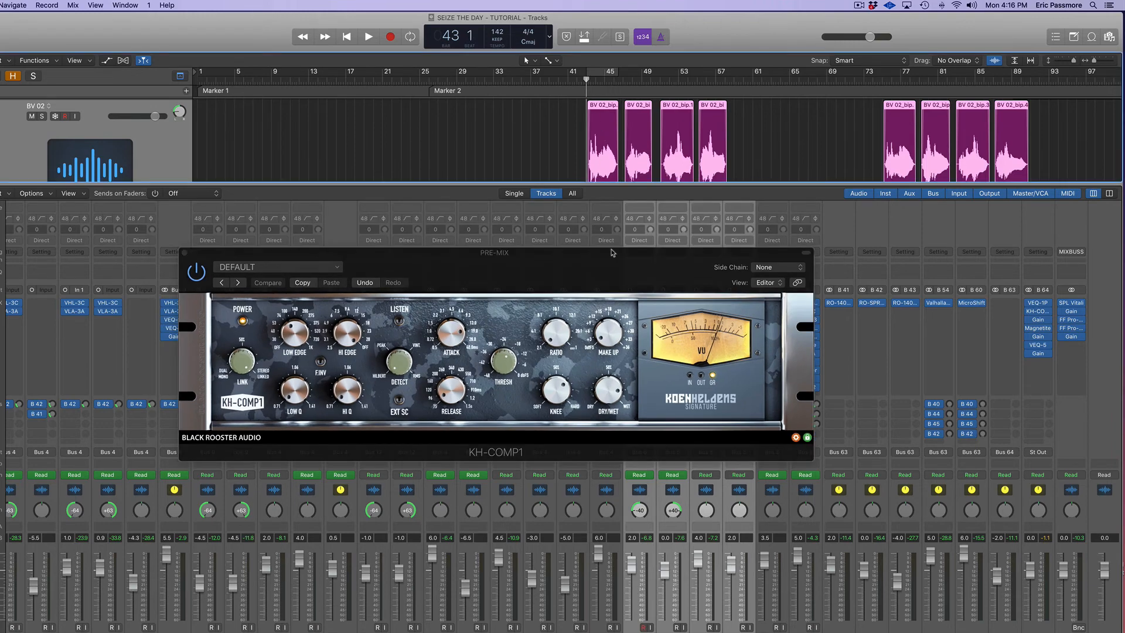
left_click_drag(616, 262, 618, 204)
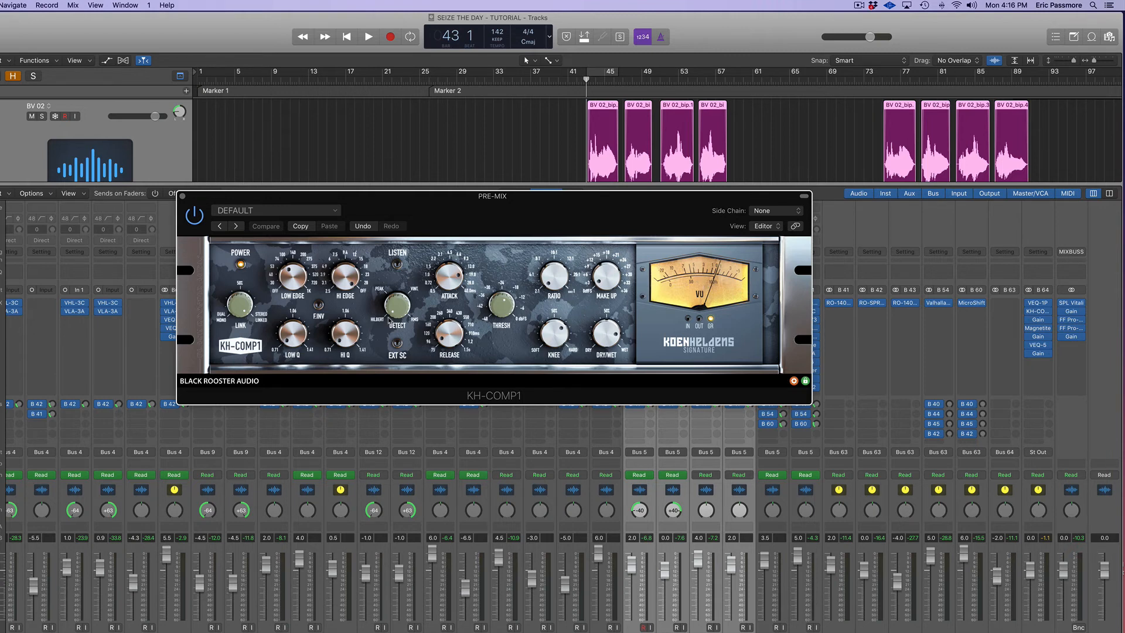
key("space")
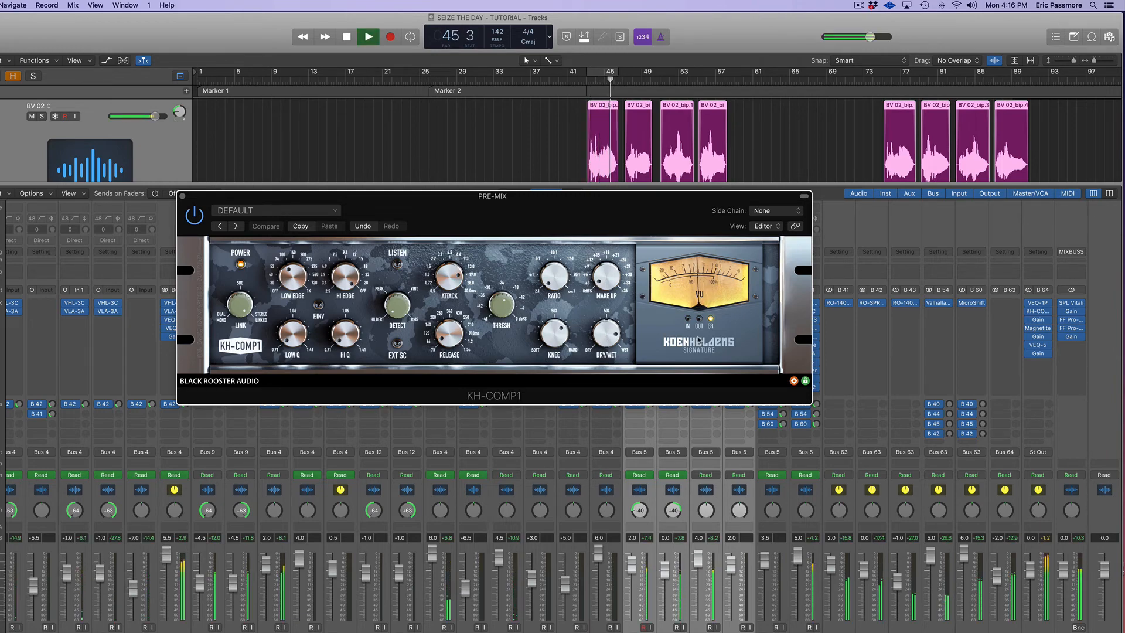
key("space")
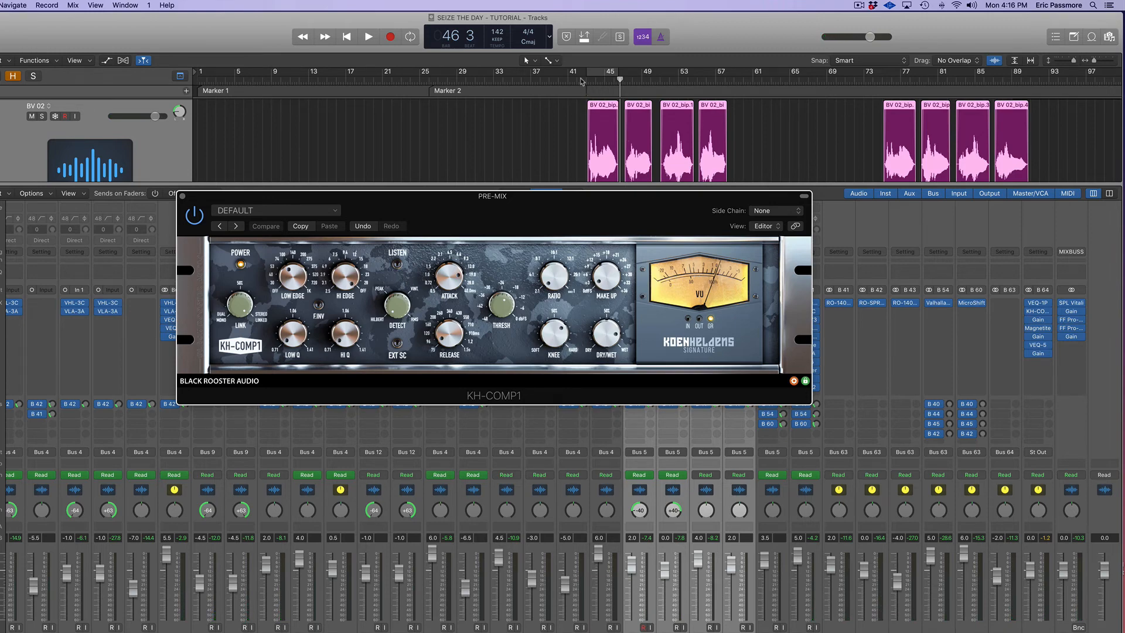
Step: Compare the full mix from bar 43 with the PRE-MIX KH-COMP1 powered off and on, stop, and close its window
left_click(586, 84)
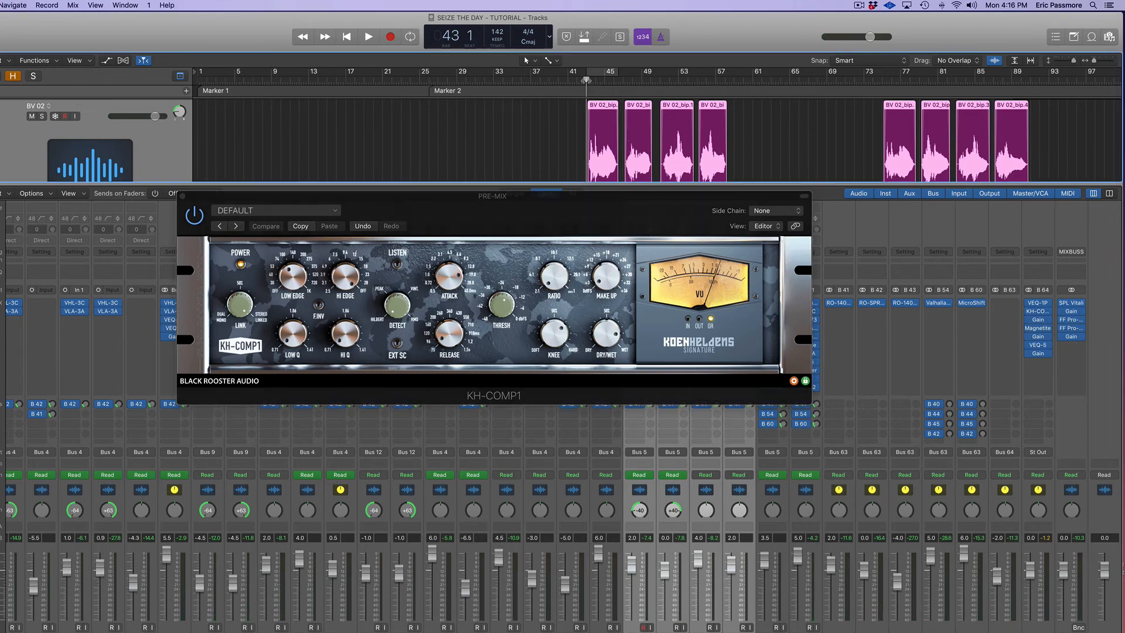
key("space")
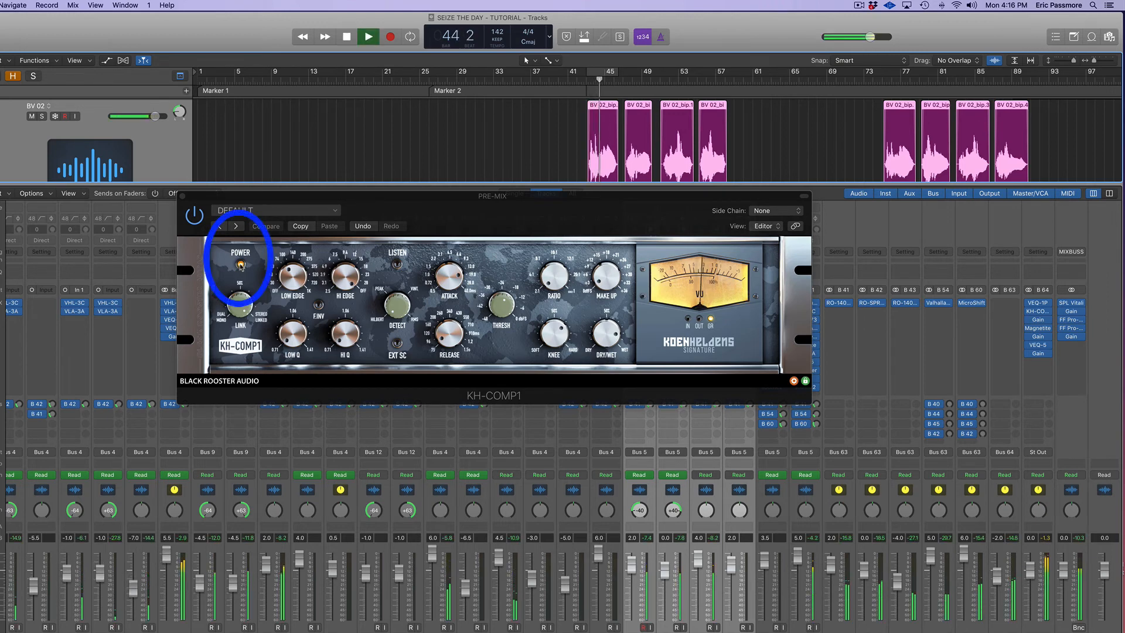
left_click(240, 265)
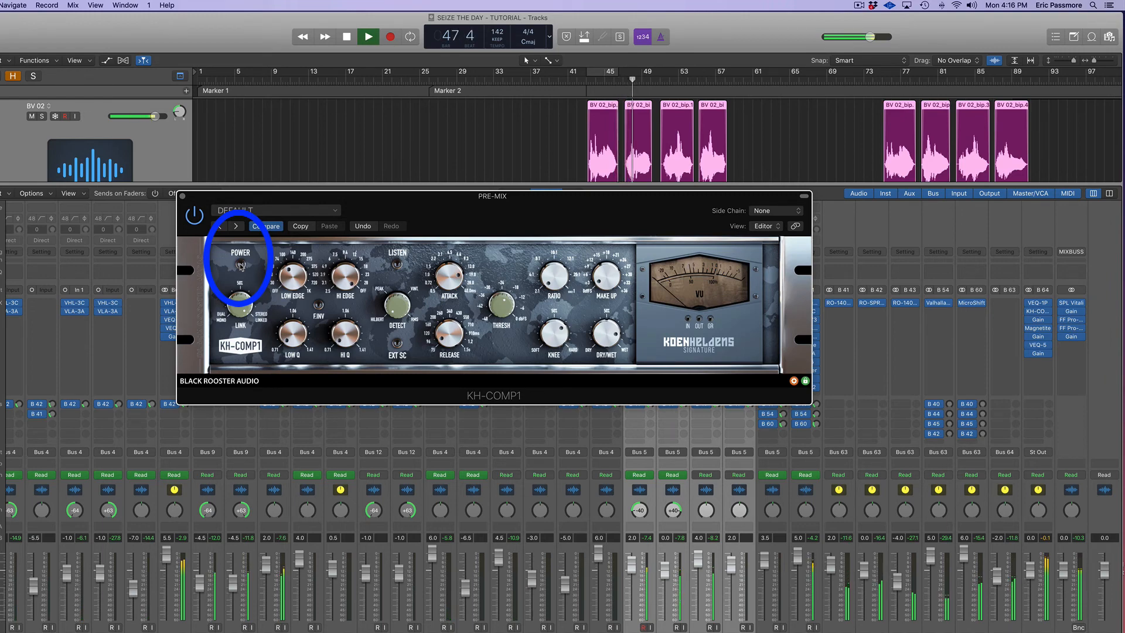
left_click(240, 266)
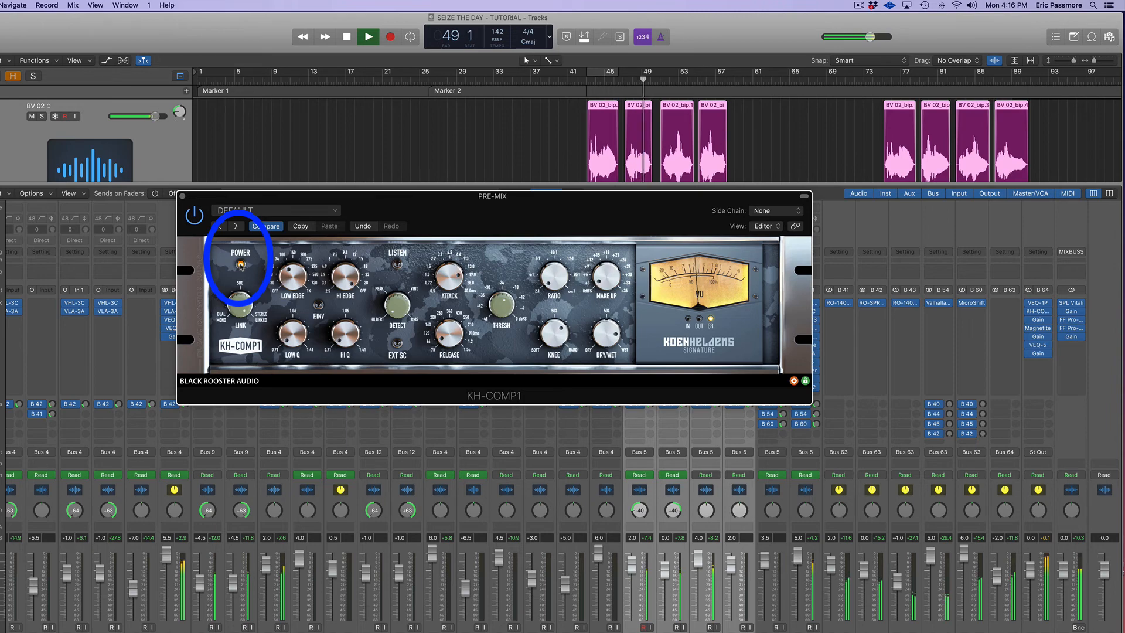
key("space")
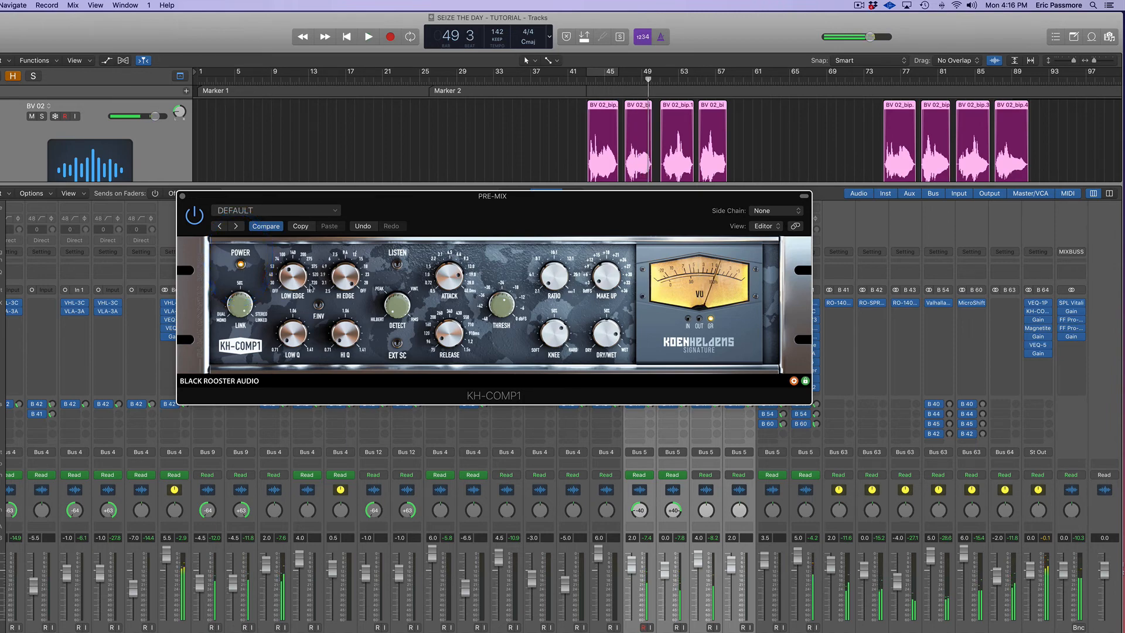
left_click_drag(600, 347, 601, 332)
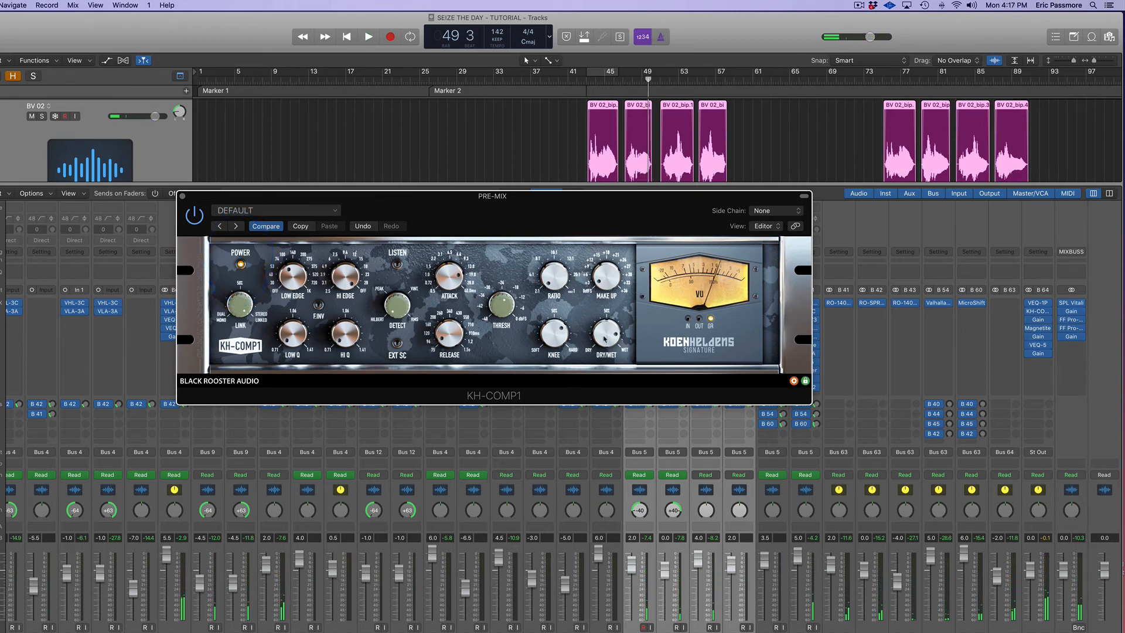
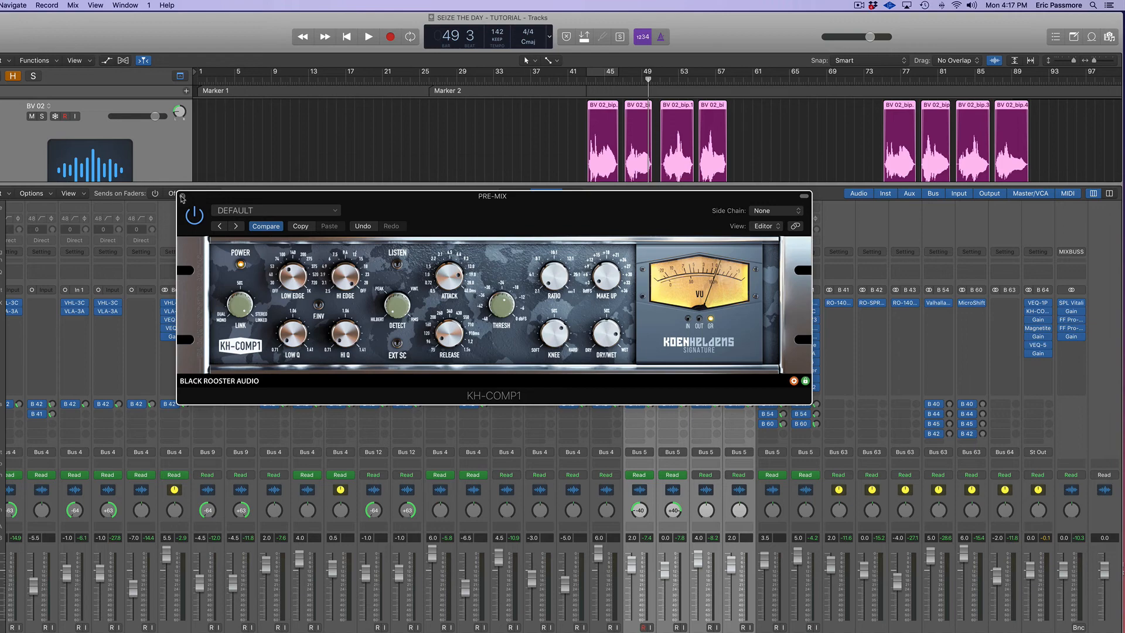
left_click(182, 197)
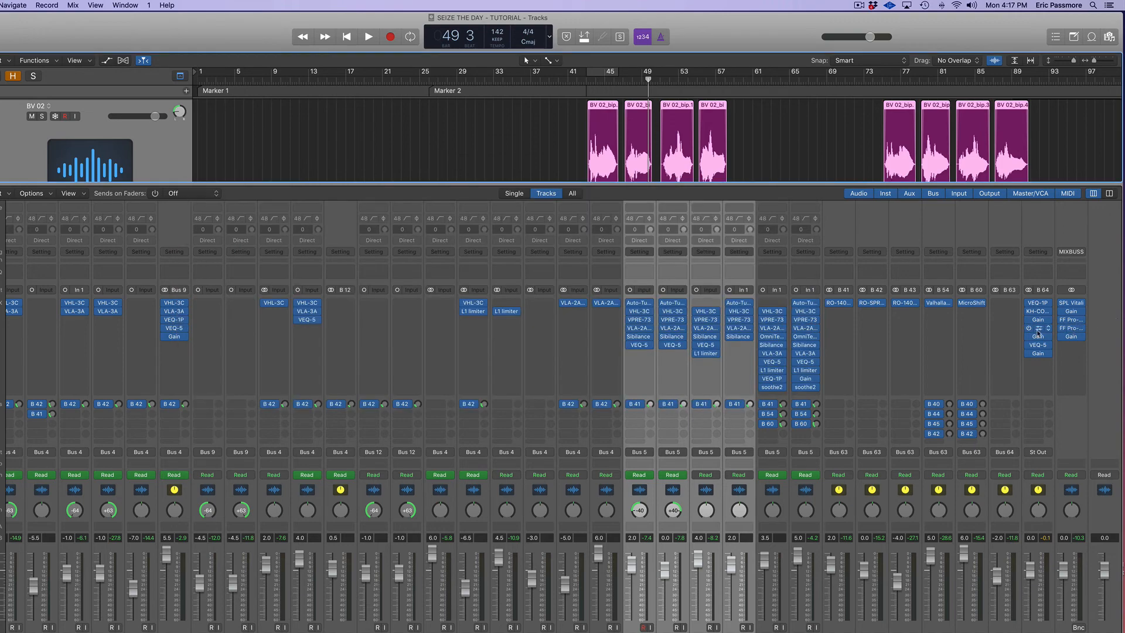
Step: View Magnetite on PRE-MIX, compare the mix from bar 43 with the tape emulation off and on, stop, and close it
left_click(1037, 328)
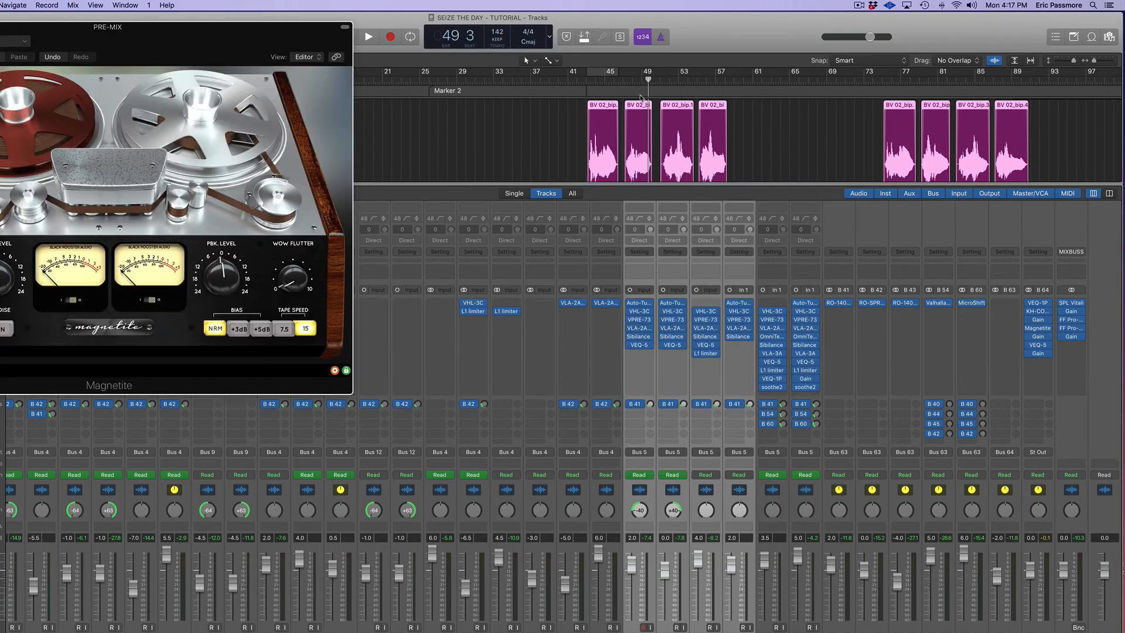
left_click(590, 82)
left_click_drag(246, 44, 599, 217)
key("space")
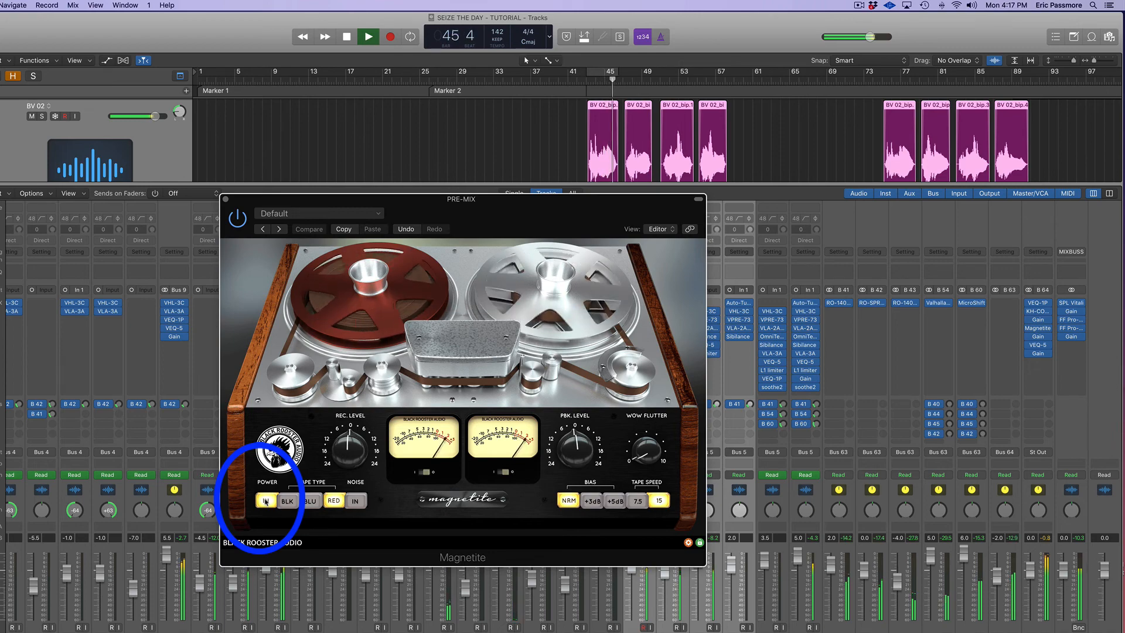
left_click(266, 501)
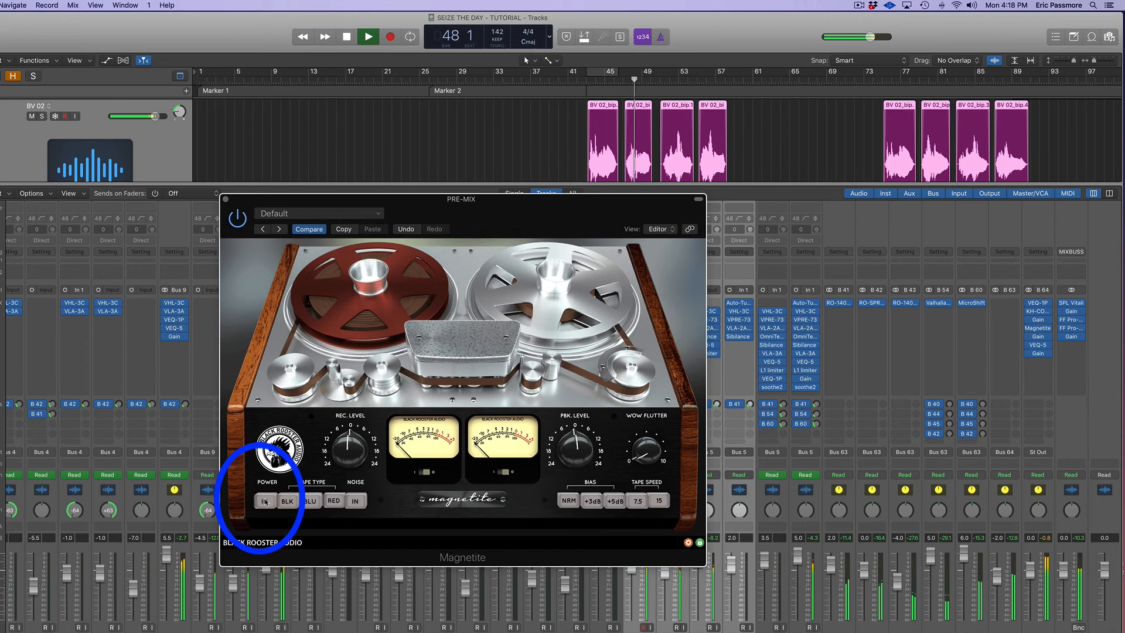
left_click(265, 501)
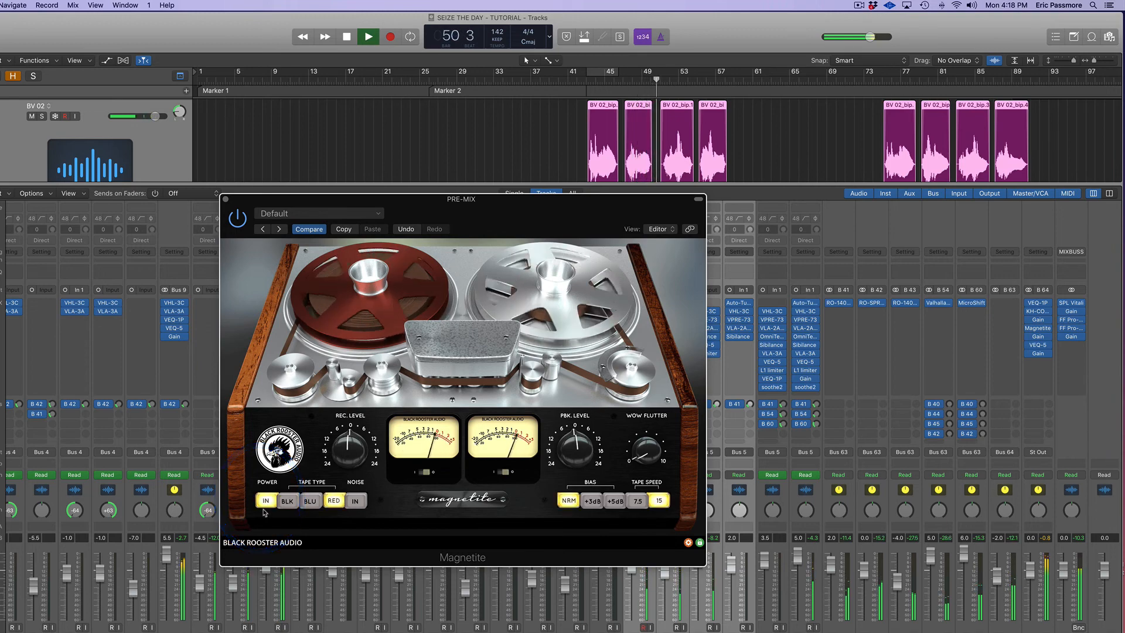
key("space")
left_click(226, 199)
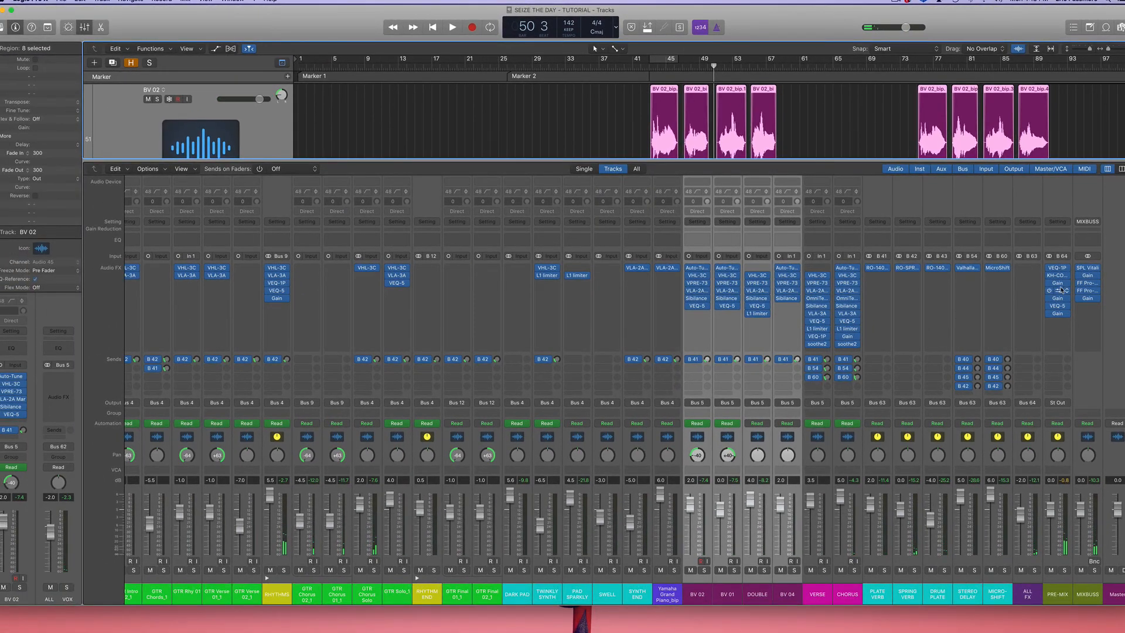
Step: View the VEQ-5 on PRE-MIX, compare the mix from bar 43 with the equalizer out and in, close it, and stop
left_click(1056, 288)
left_click(1058, 286)
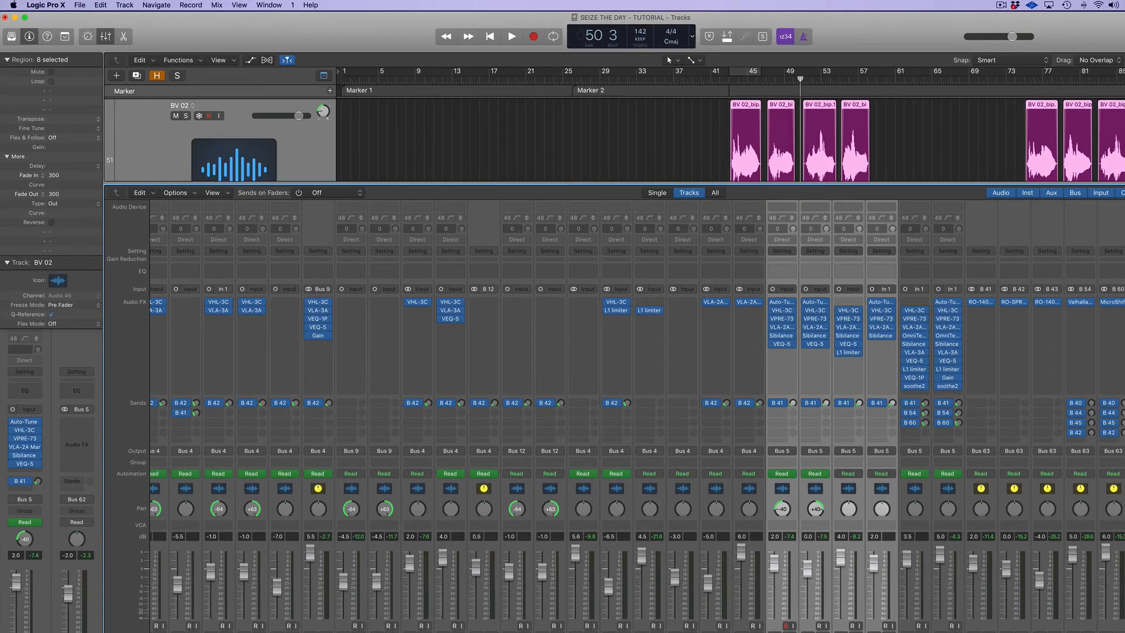
left_click(1057, 305)
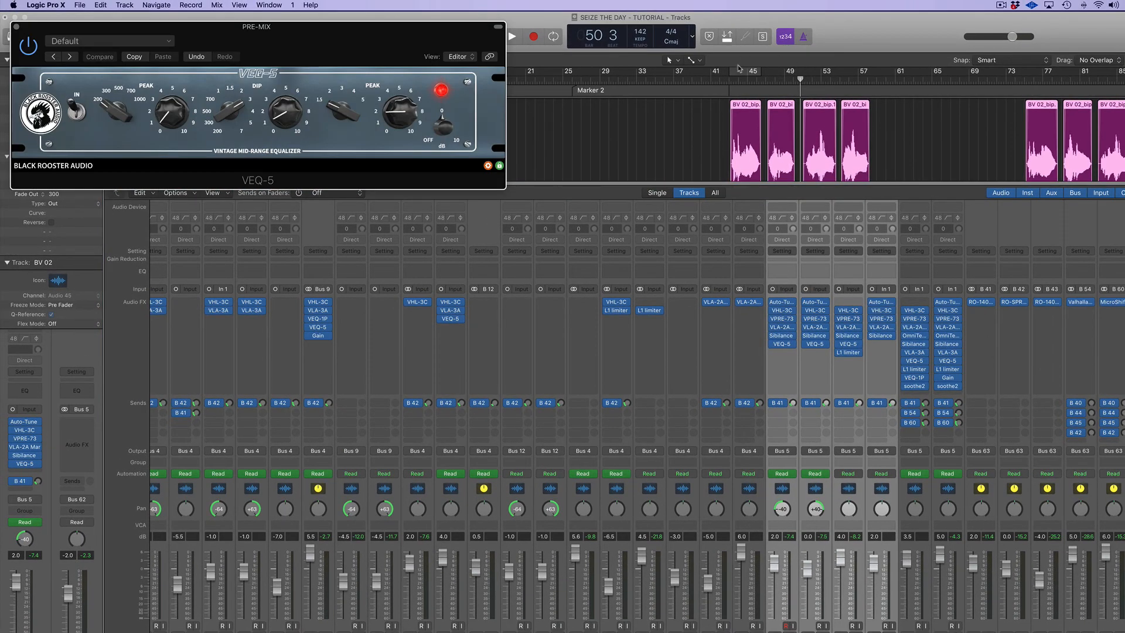
left_click(726, 83)
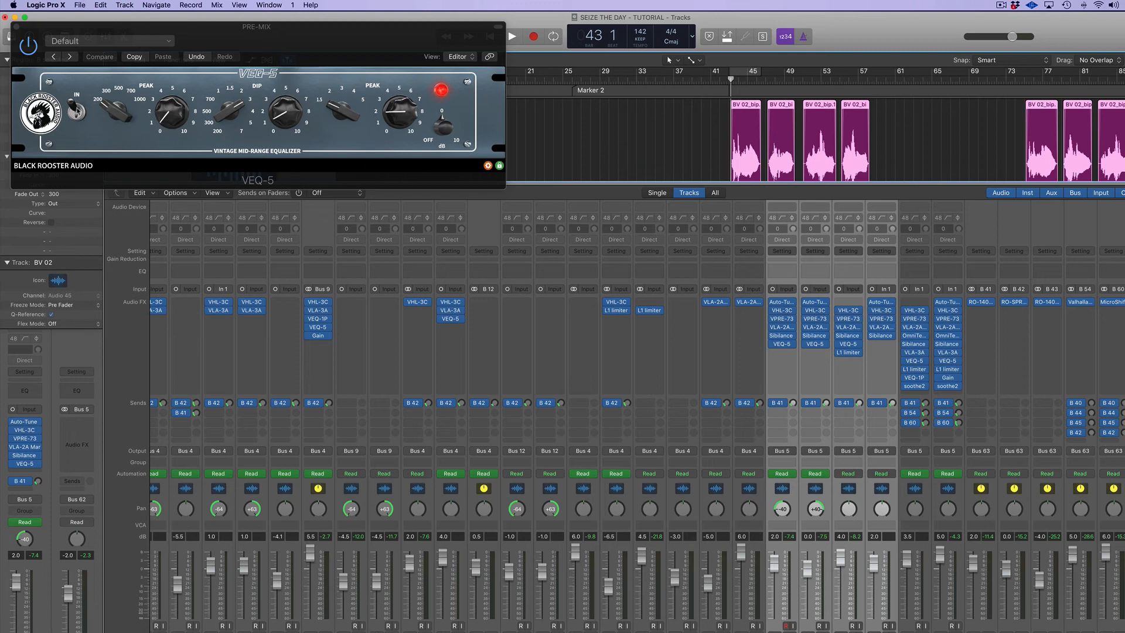
key("space")
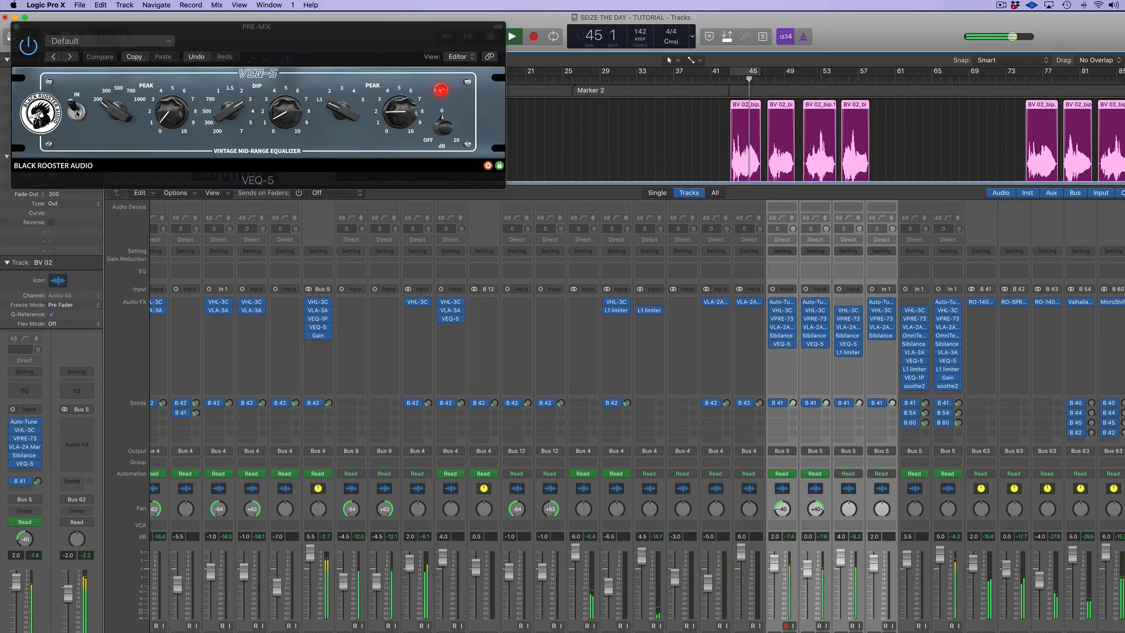
left_click(77, 114)
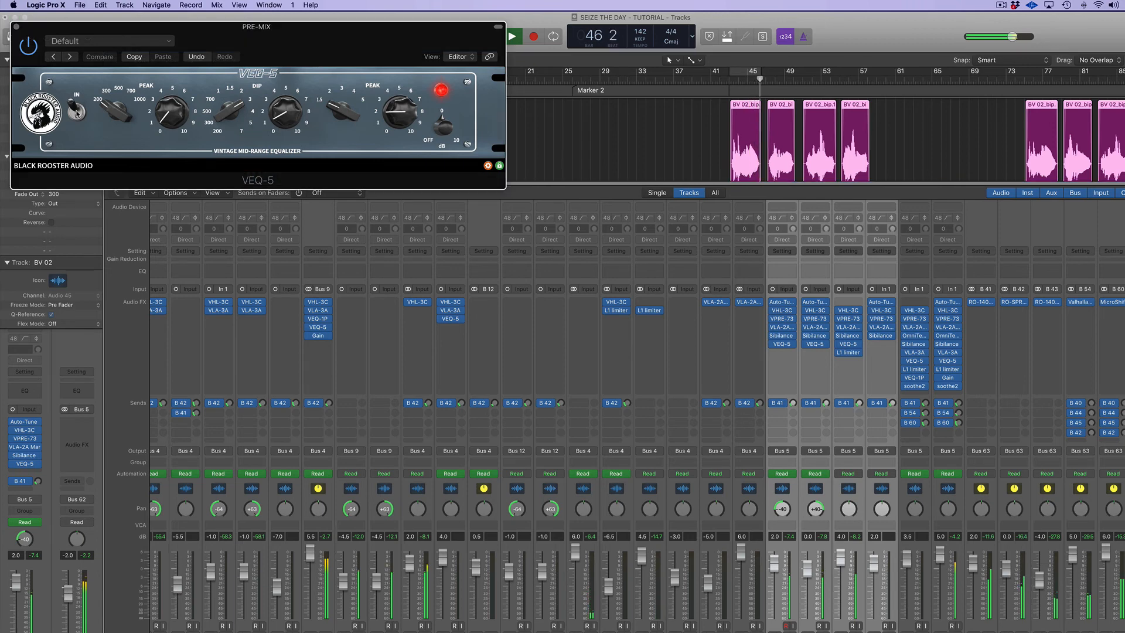
left_click(76, 114)
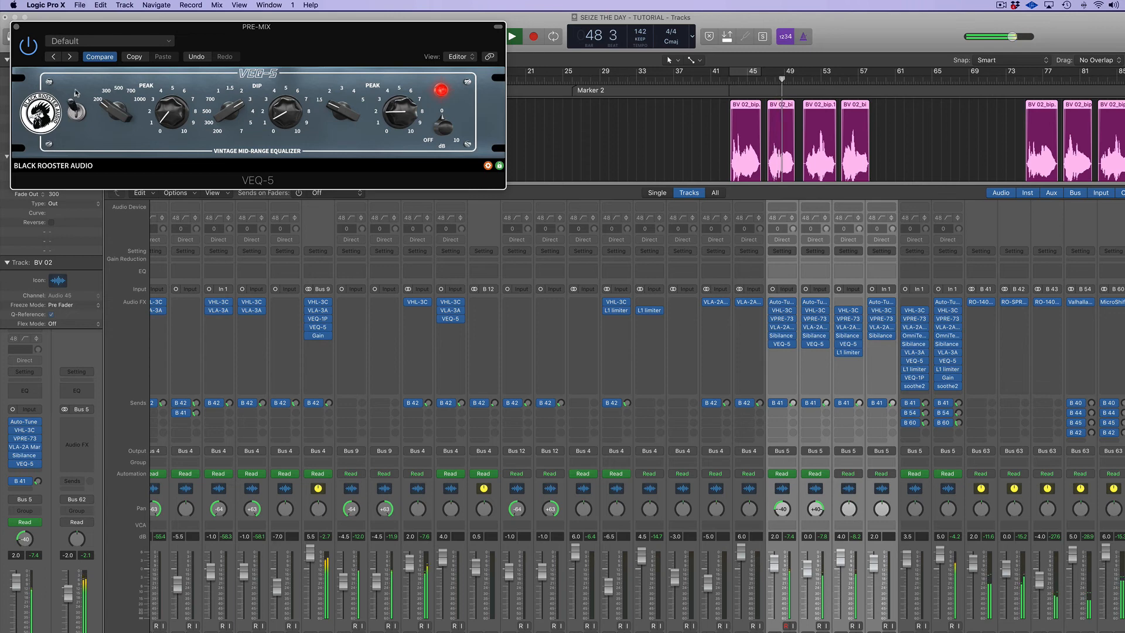
left_click(17, 28)
key("space")
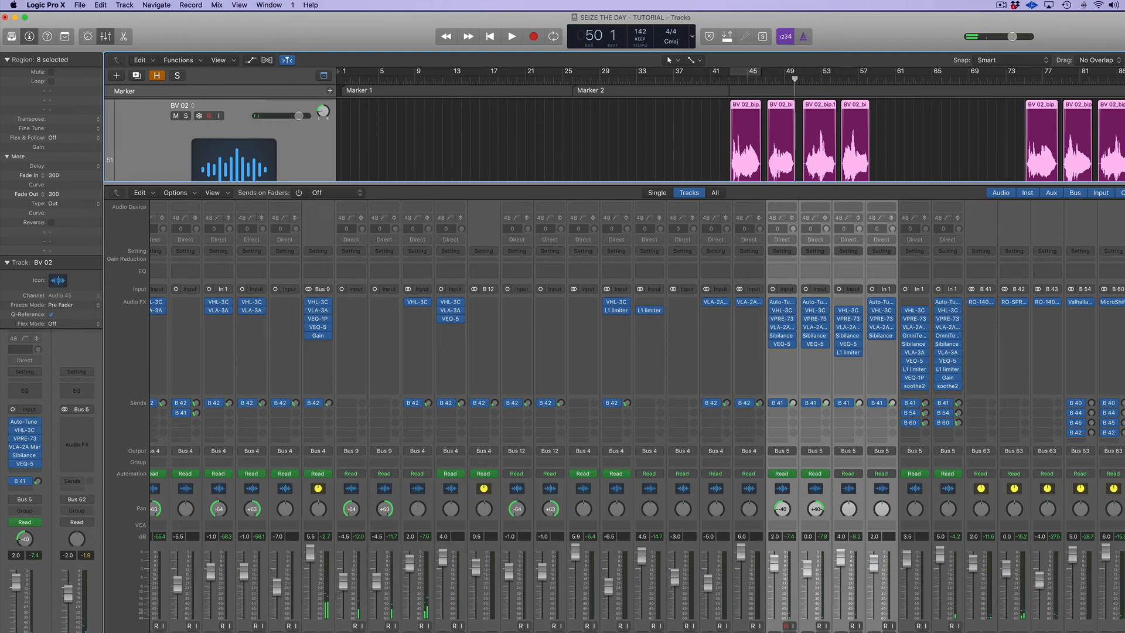
Step: View the SPL Vitalizer MK2-T on MIXBUSS, compare the mix from bar 42 with it powered off and on, stop, and close it
left_click_drag(360, 46, 526, 259)
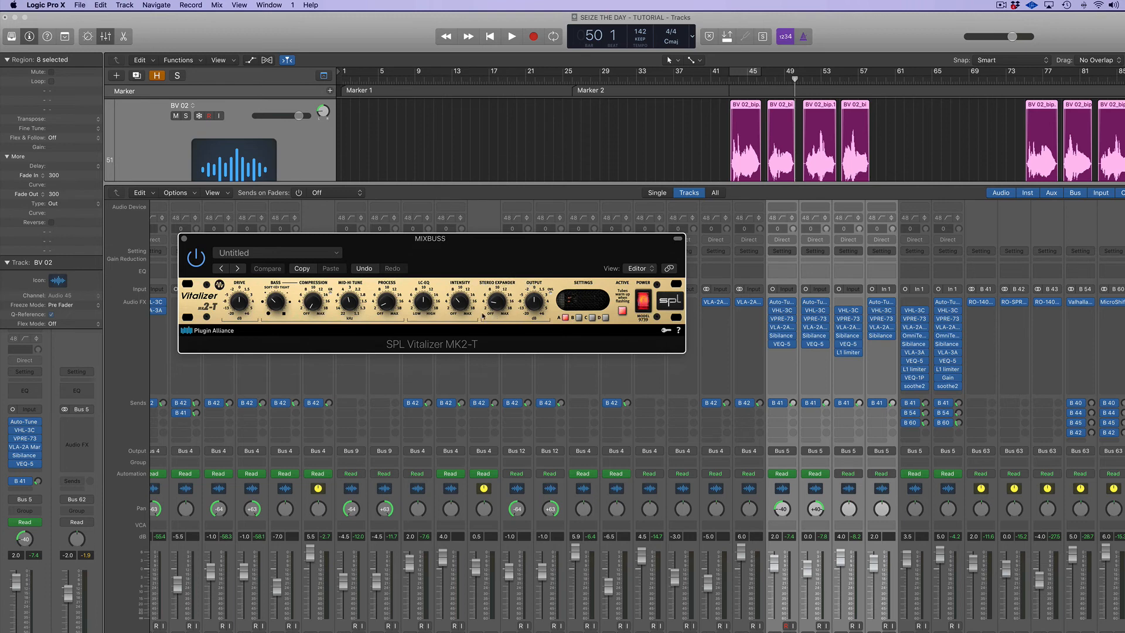
left_click(727, 82)
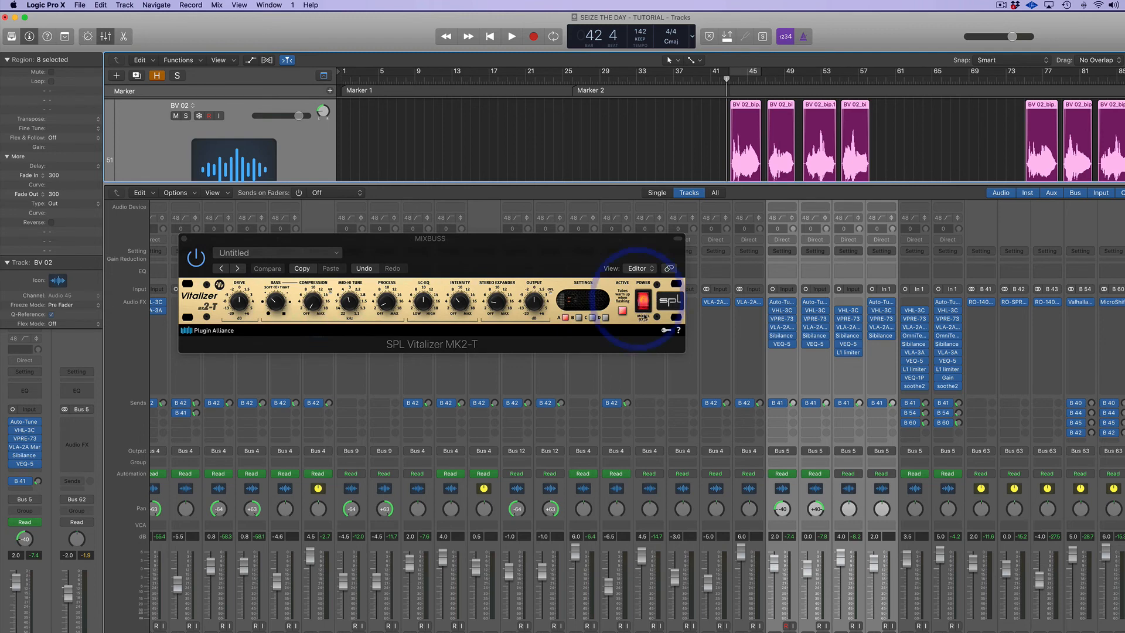
key("space")
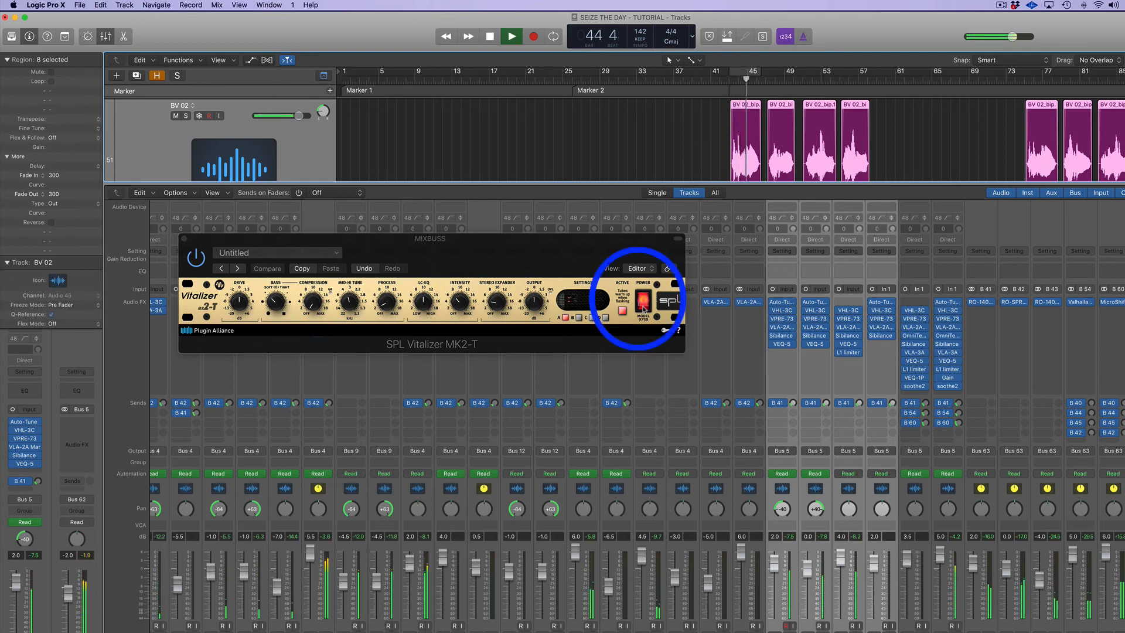
left_click(642, 301)
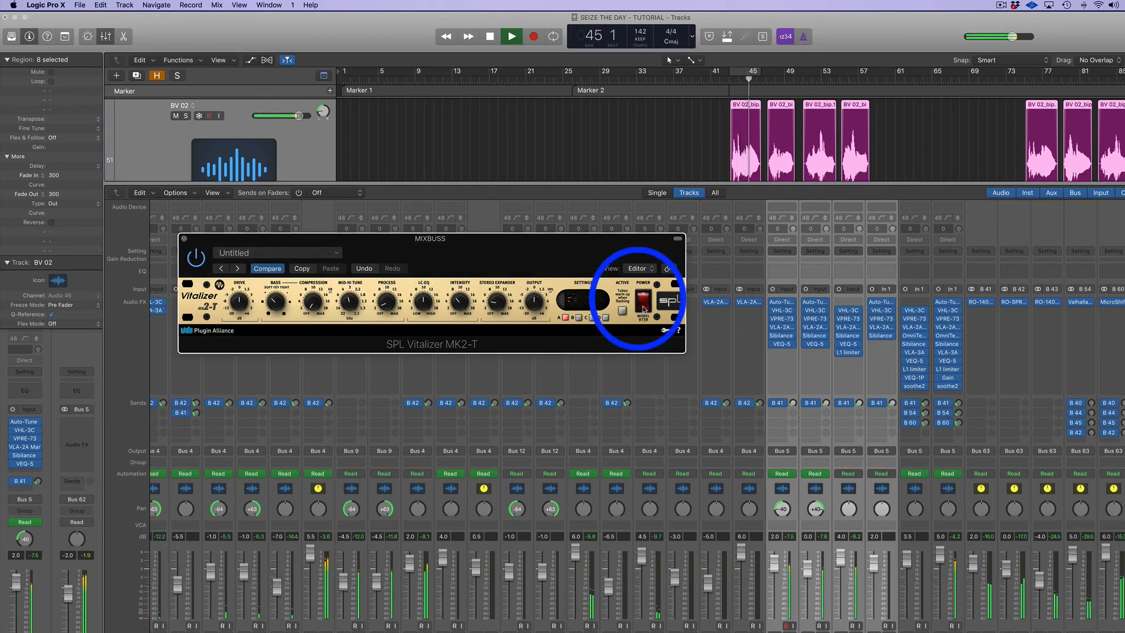
left_click(643, 301)
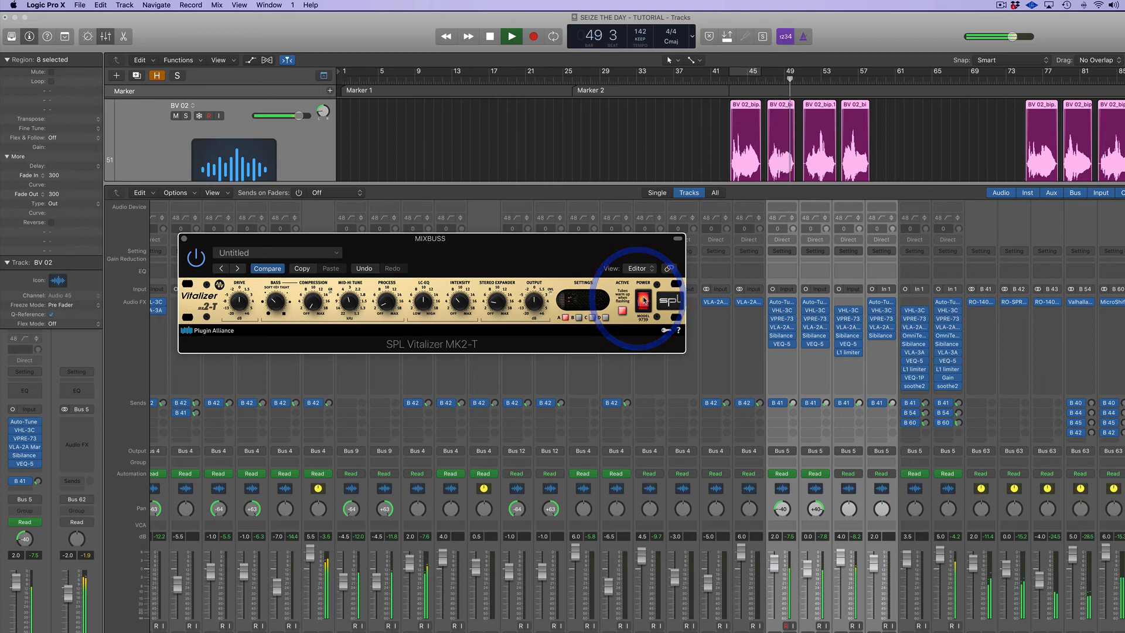
key("space")
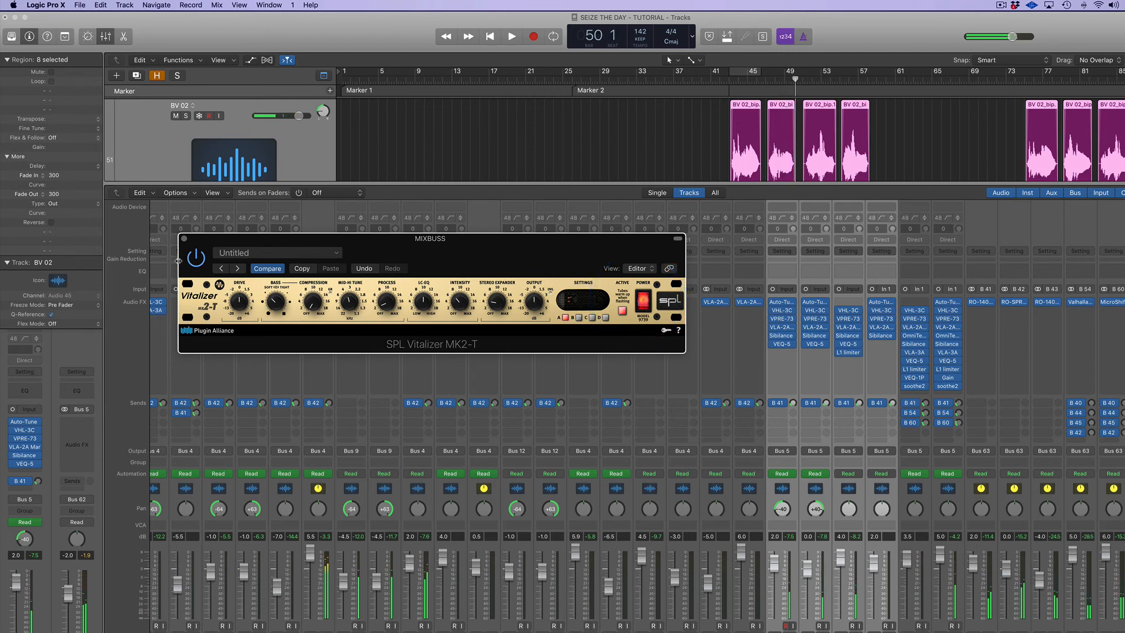
left_click(184, 239)
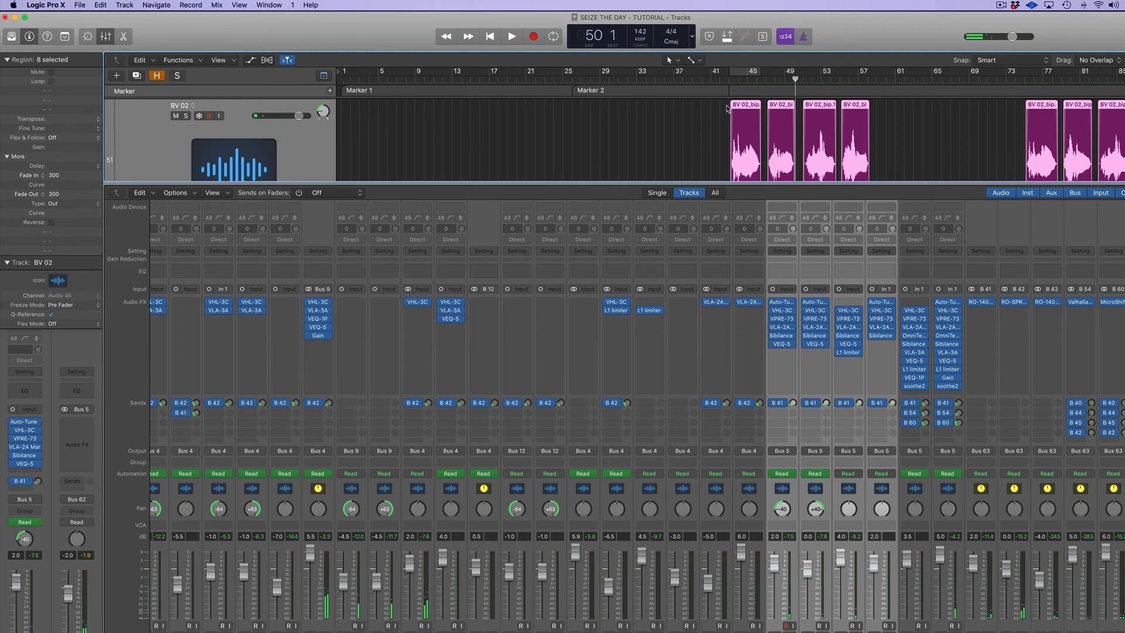
left_click(1124, 302)
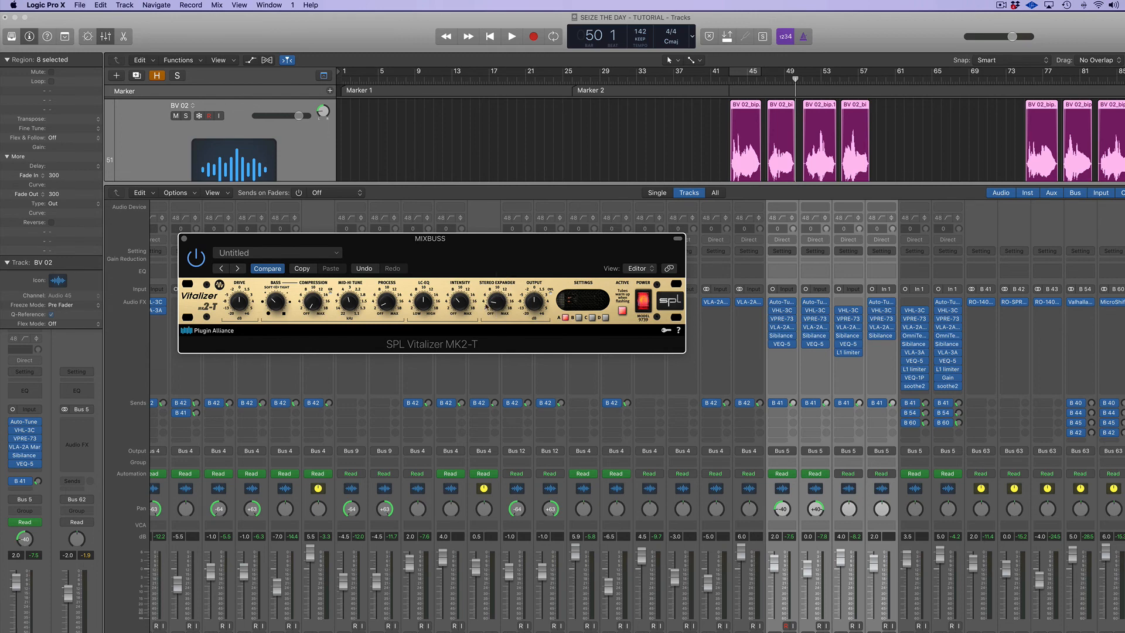
left_click(184, 240)
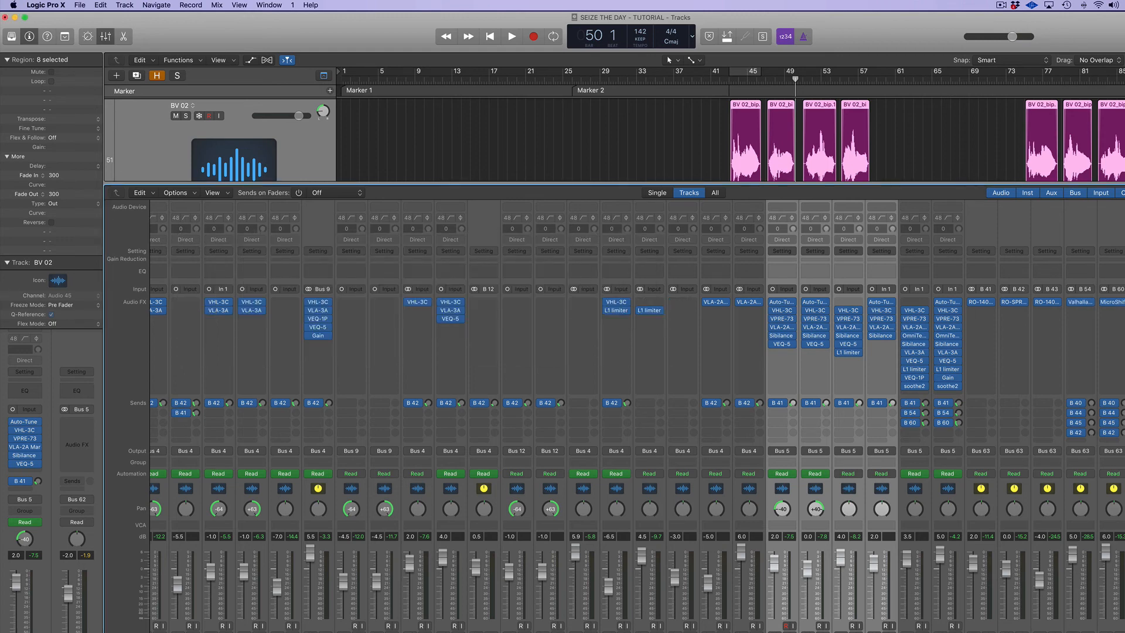
Step: View the Pro-Q 3 curve on MIXBUSS at the 30 dB display range and return the range to 12 dB
key("v")
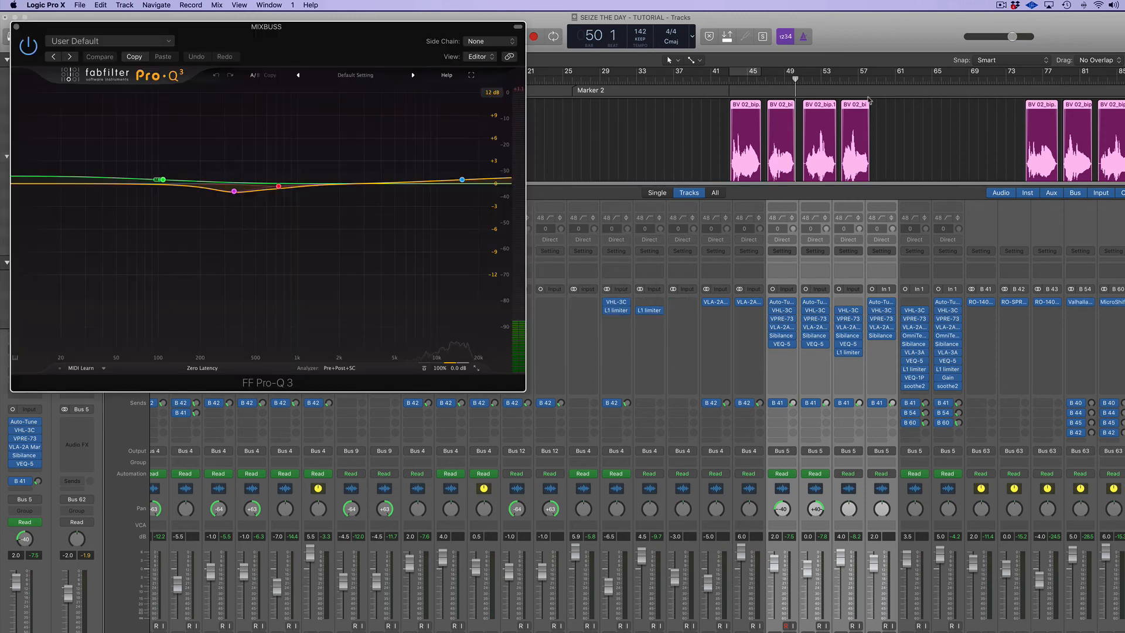
left_click(721, 80)
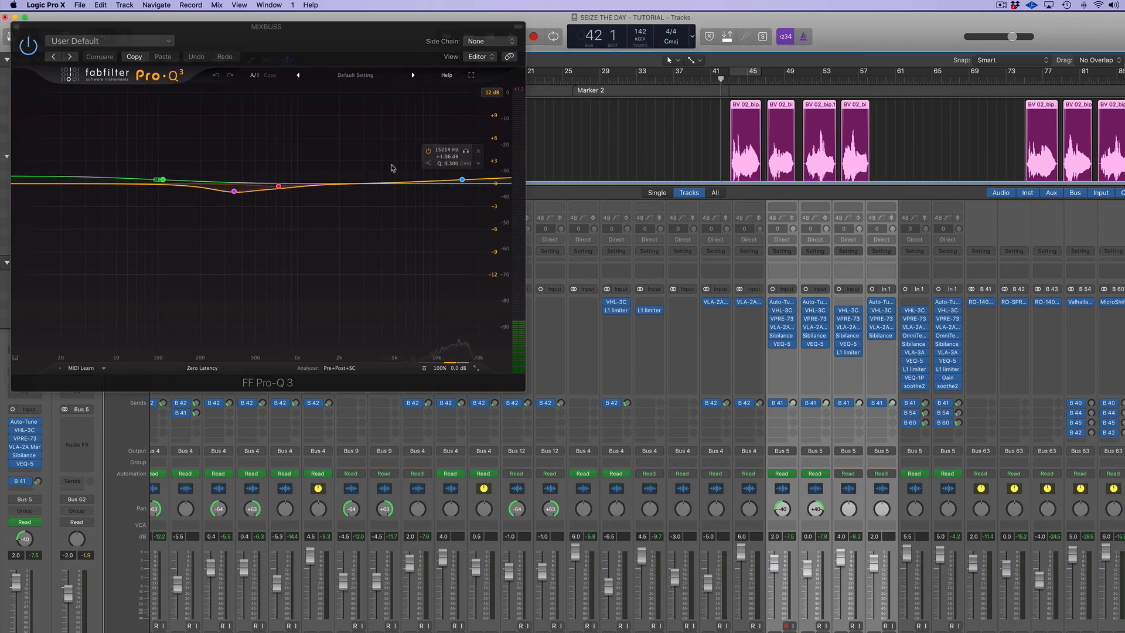
left_click(491, 92)
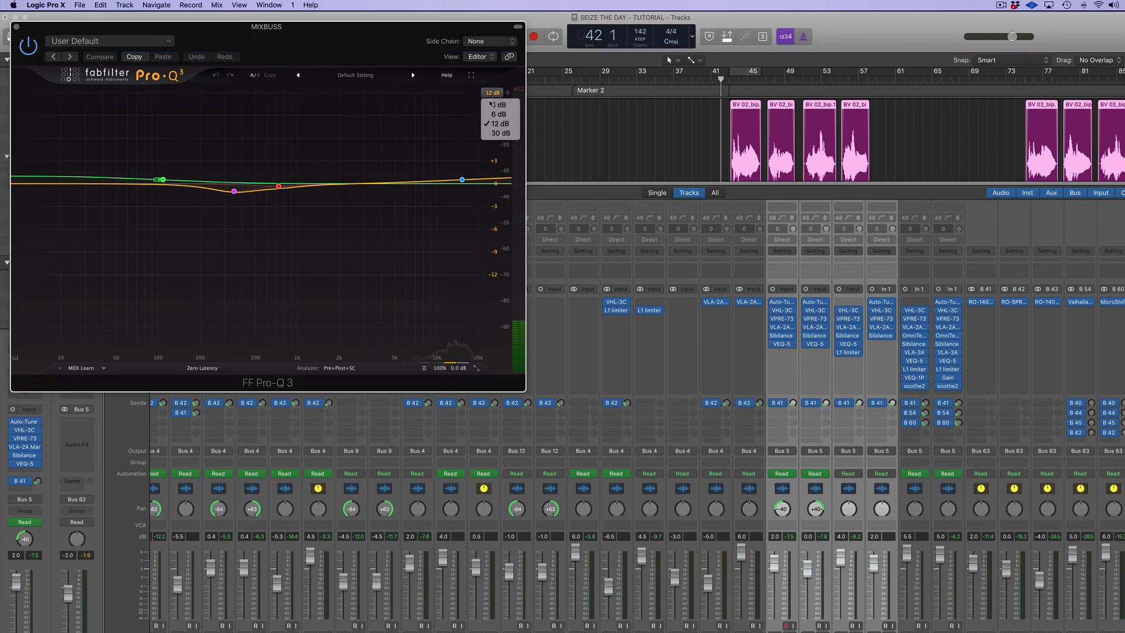
left_click(487, 134)
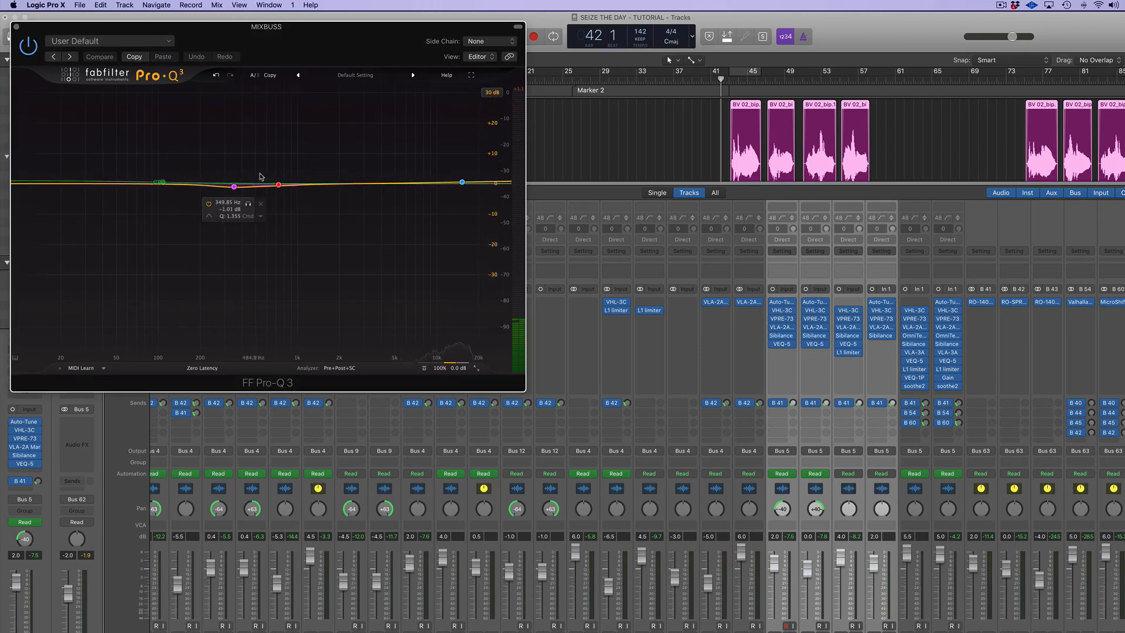
left_click(494, 93)
left_click(490, 123)
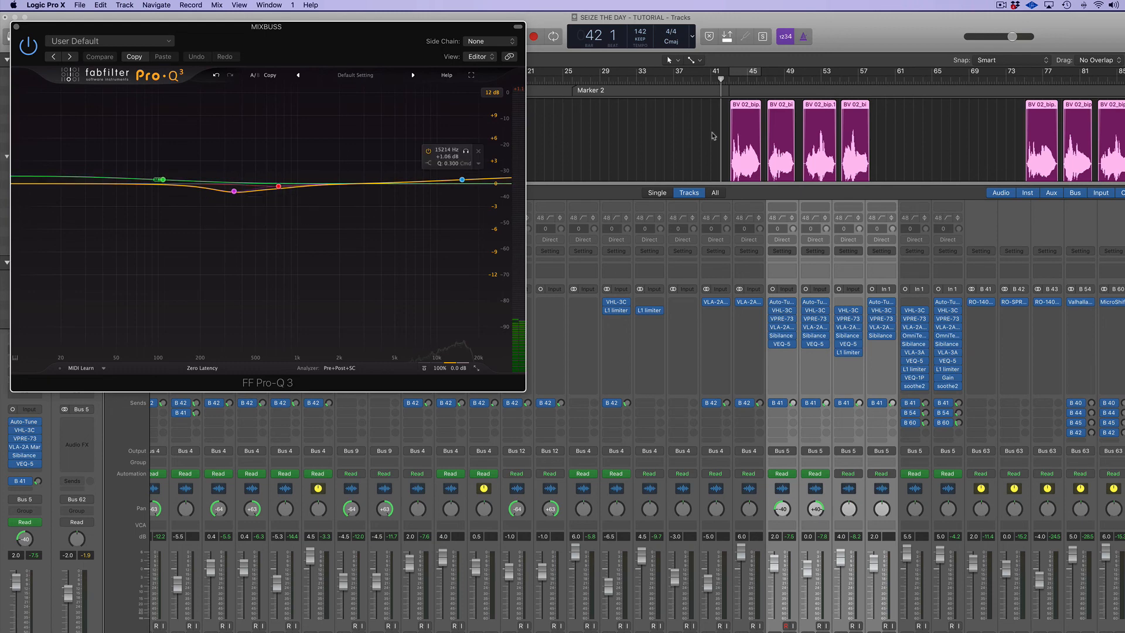
Step: Compare the mix from bar 43 with the MIXBUSS Pro-Q 3 bypassed and active, close the equalizer, and stop
left_click(729, 81)
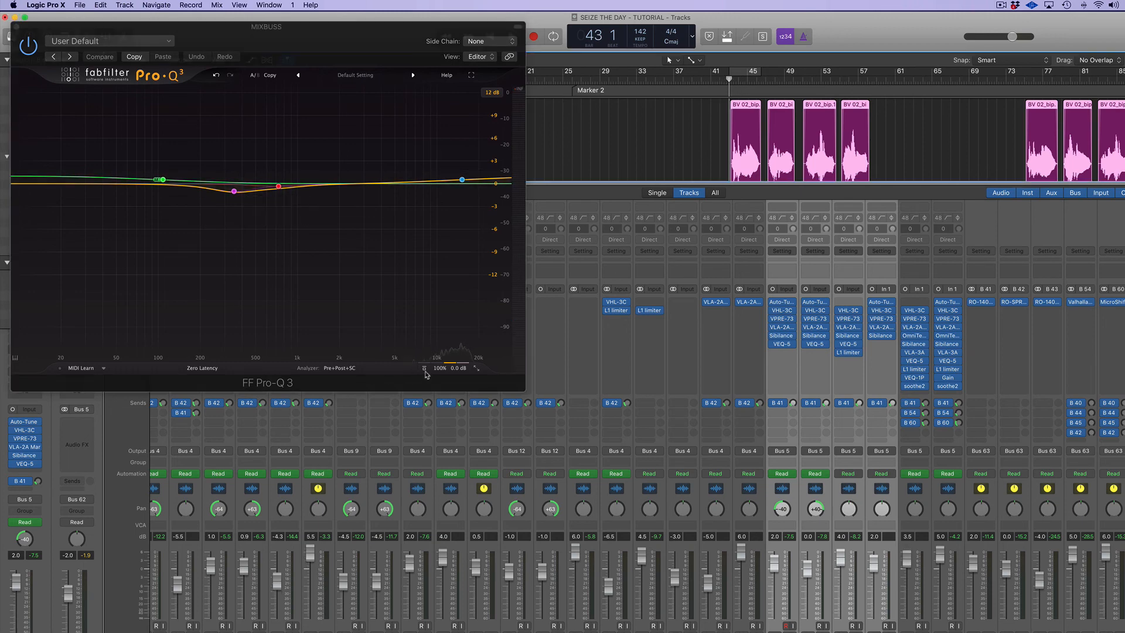
key("space")
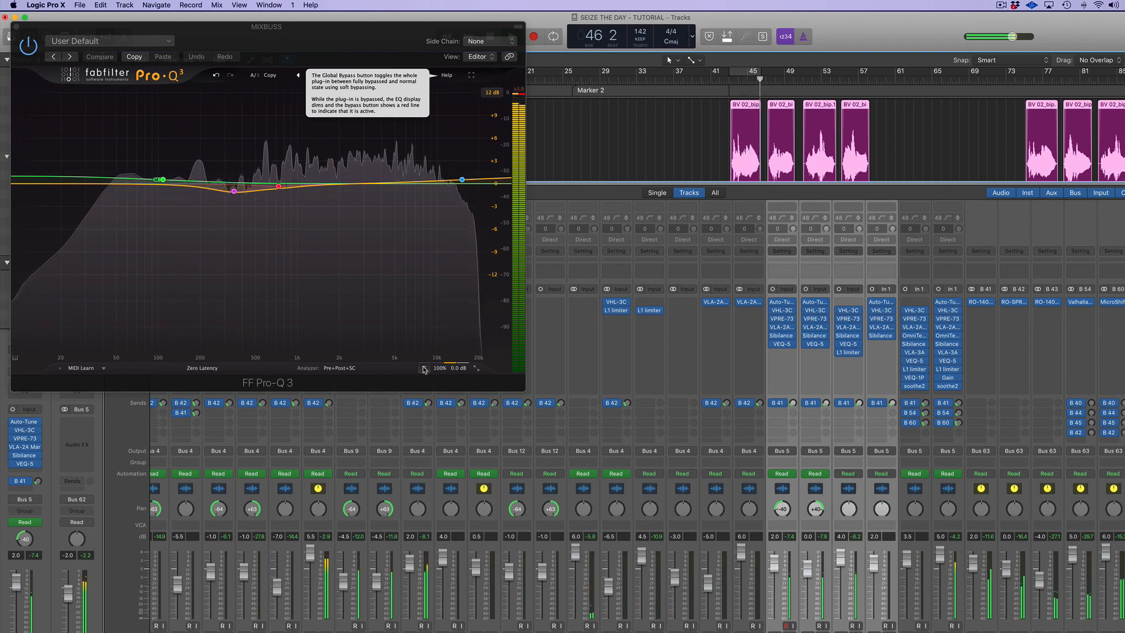
left_click(424, 369)
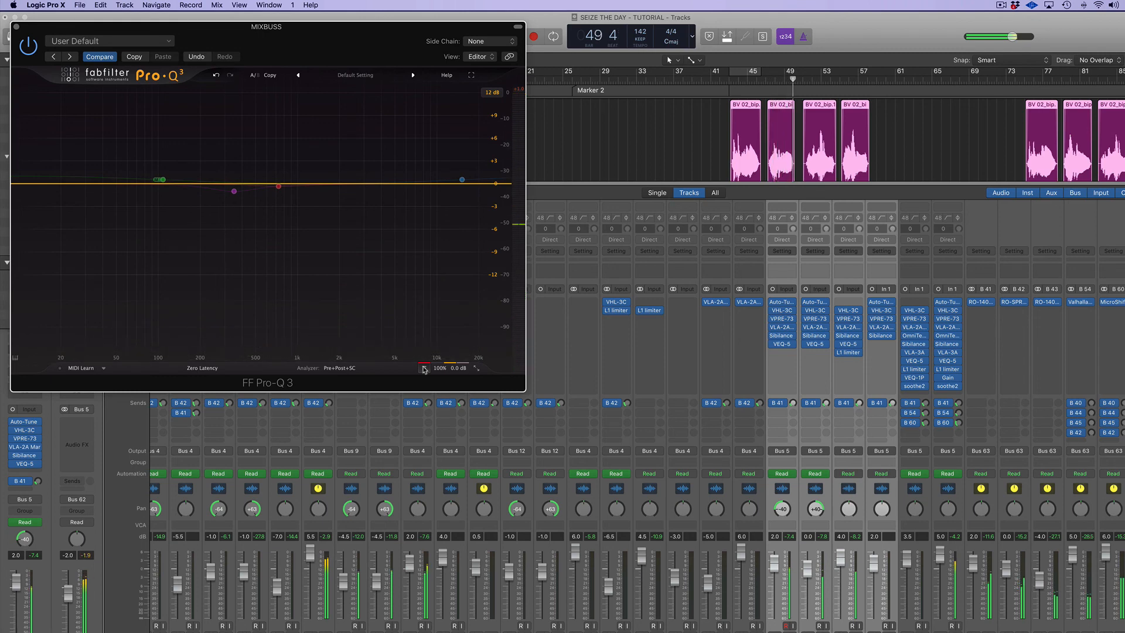
left_click(425, 369)
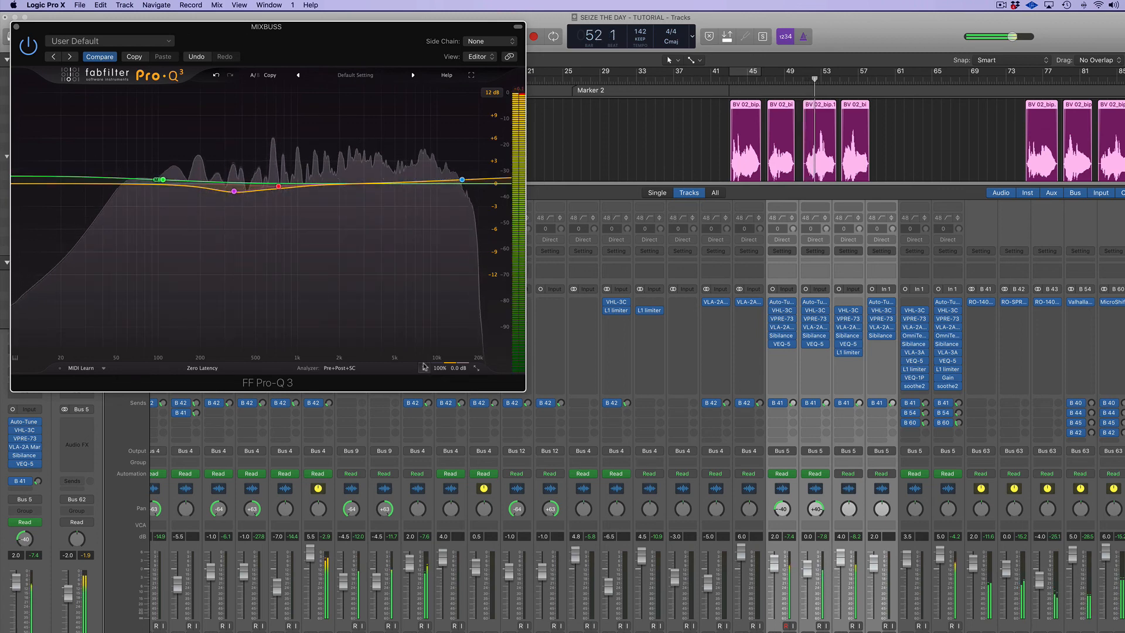
key("super+w")
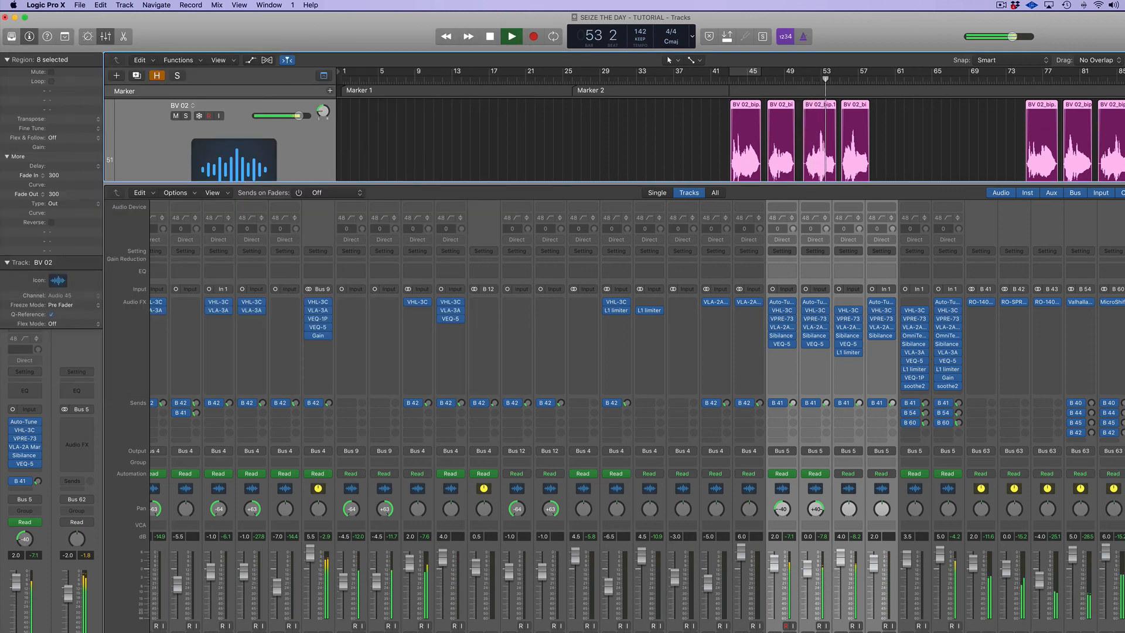
key("space")
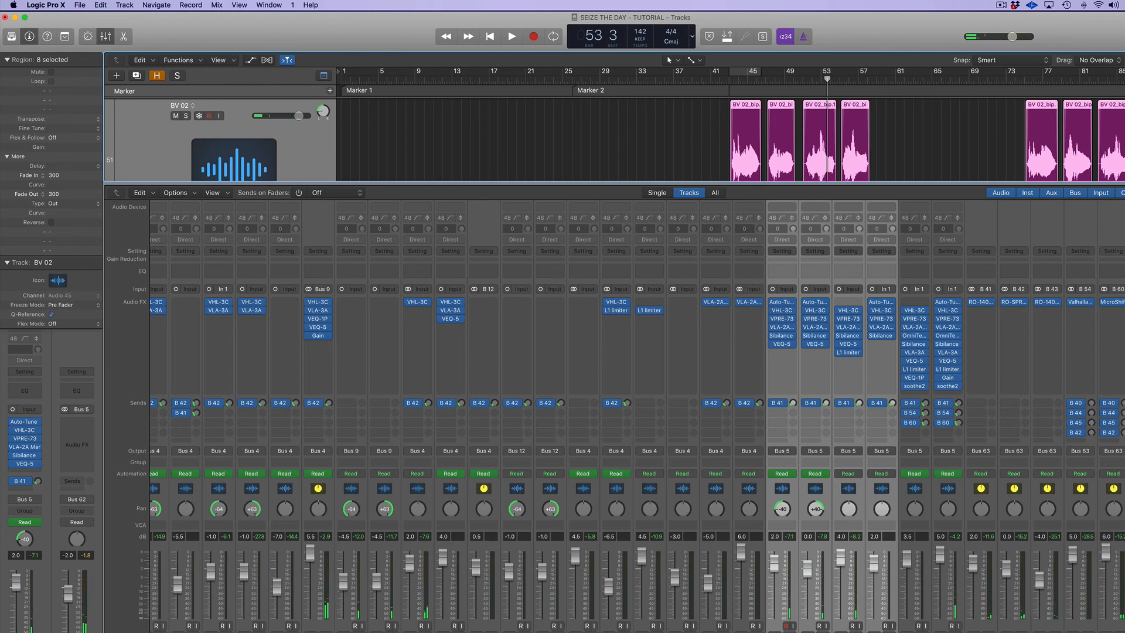
Step: Play the mix with the MIXBUSS Pro-L 2 limiter in view, stop and close it, and view the Gain plug-in's settings
key("Tab")
key("v")
key("space")
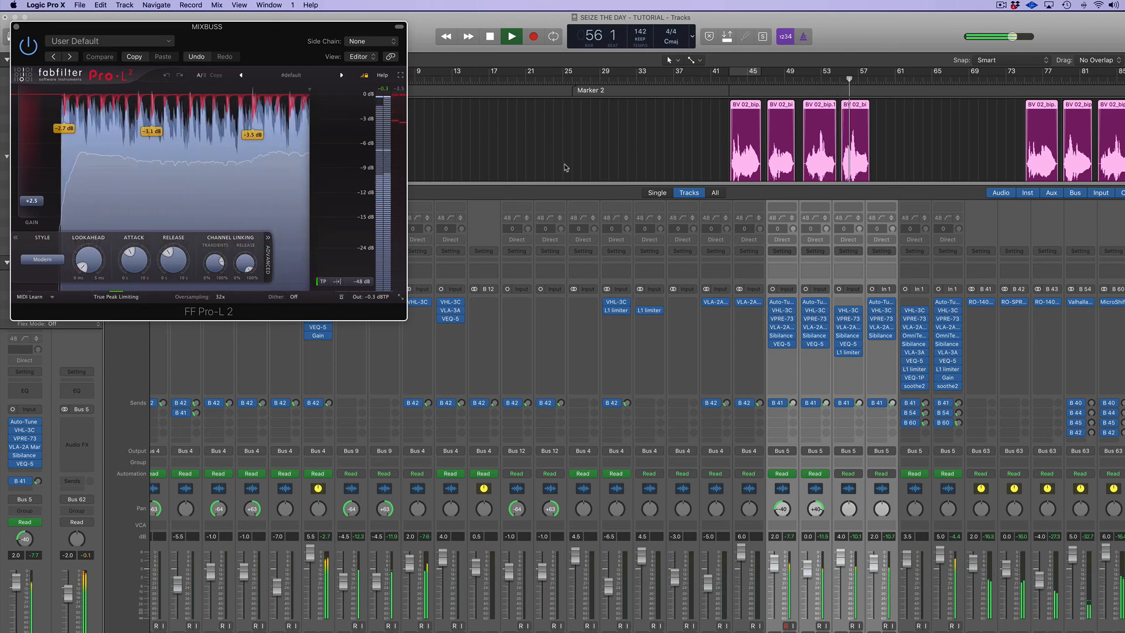
left_click(16, 24)
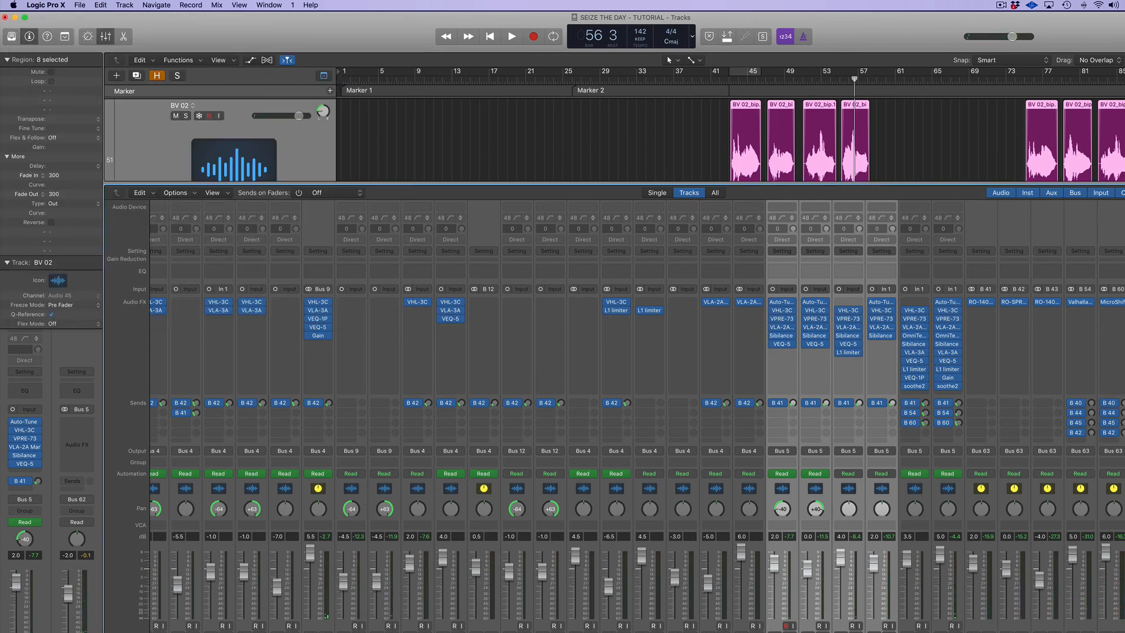
key("v")
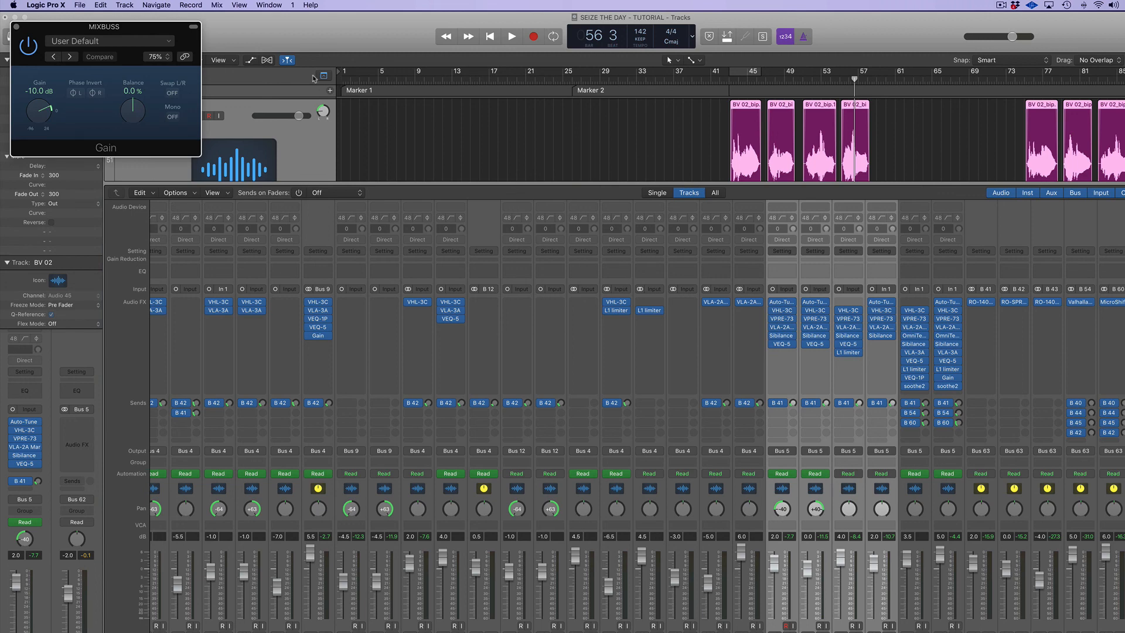
left_click(17, 28)
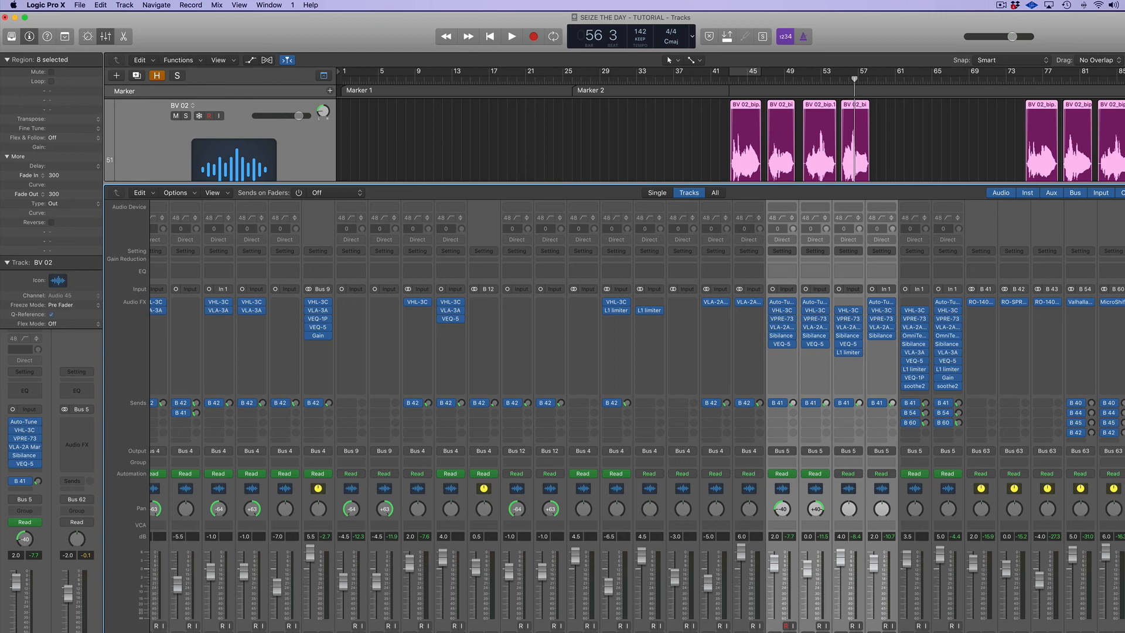
Step: Select the ALL DRUMS and DRUM BUS channels in turn, and view the KClip3 settings on ALL DRUMS
scroll(636, 421, "right", 15)
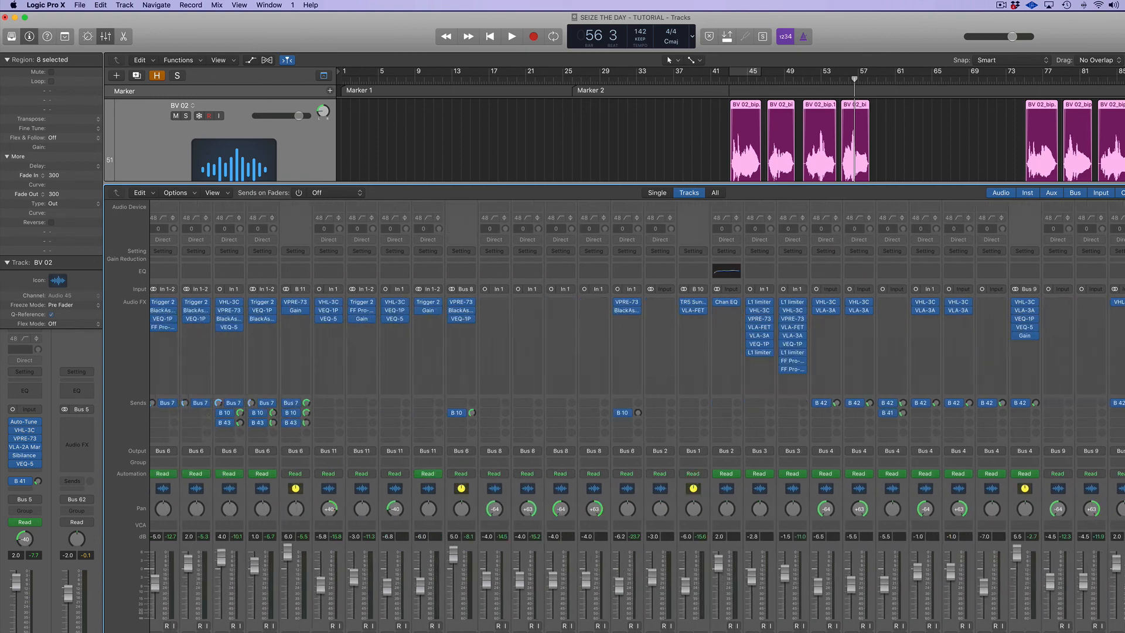
scroll(304, 532, "right", 1)
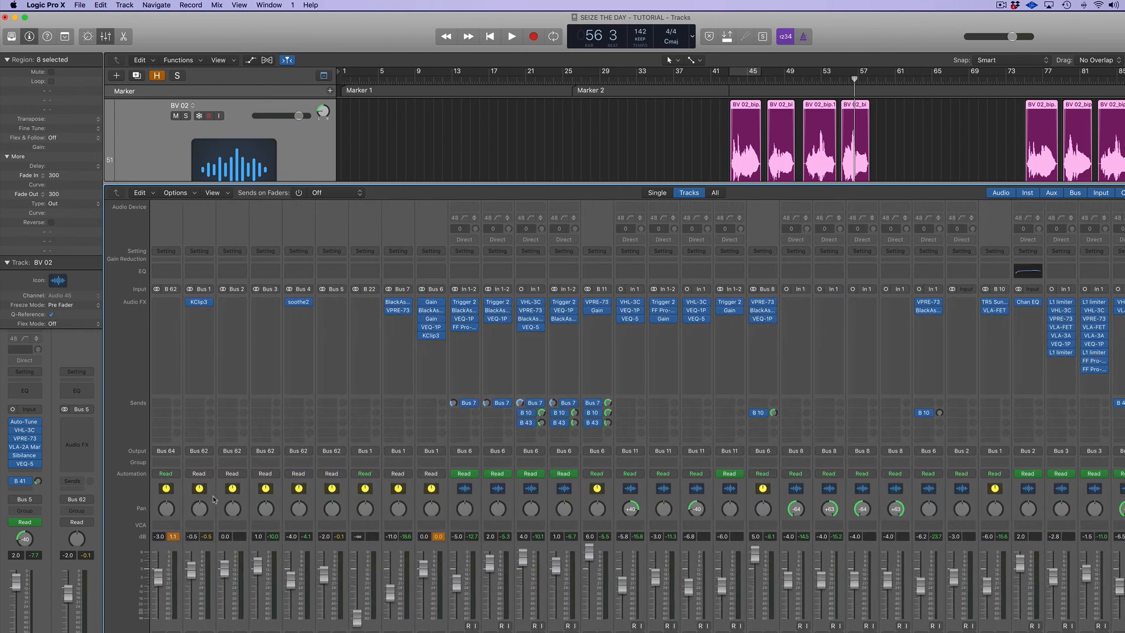
left_click(198, 489)
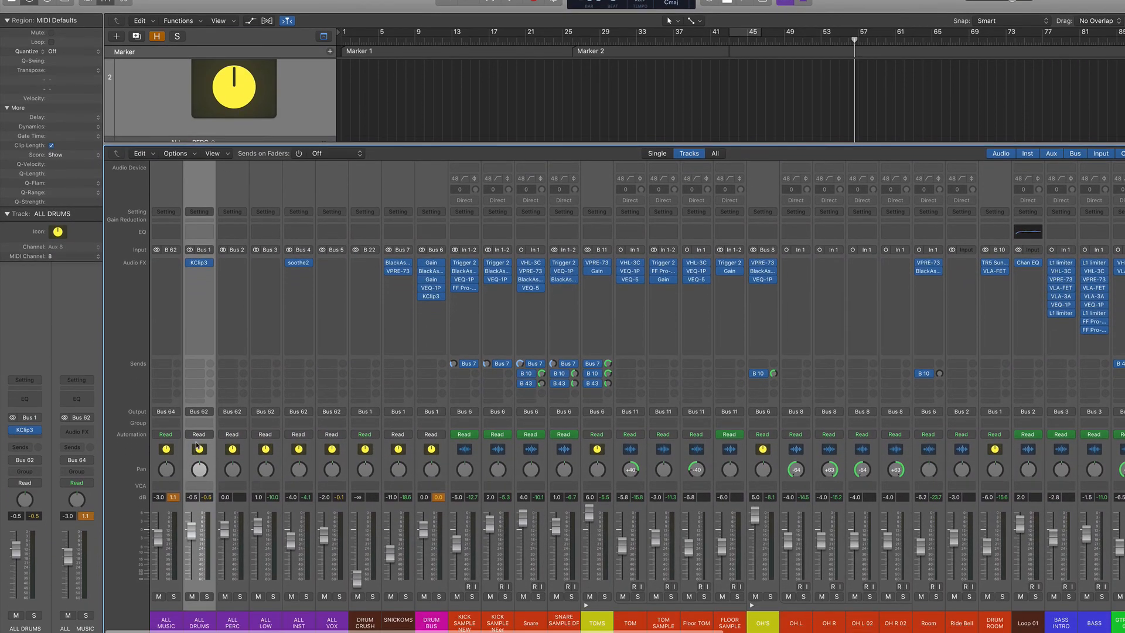
left_click(434, 454)
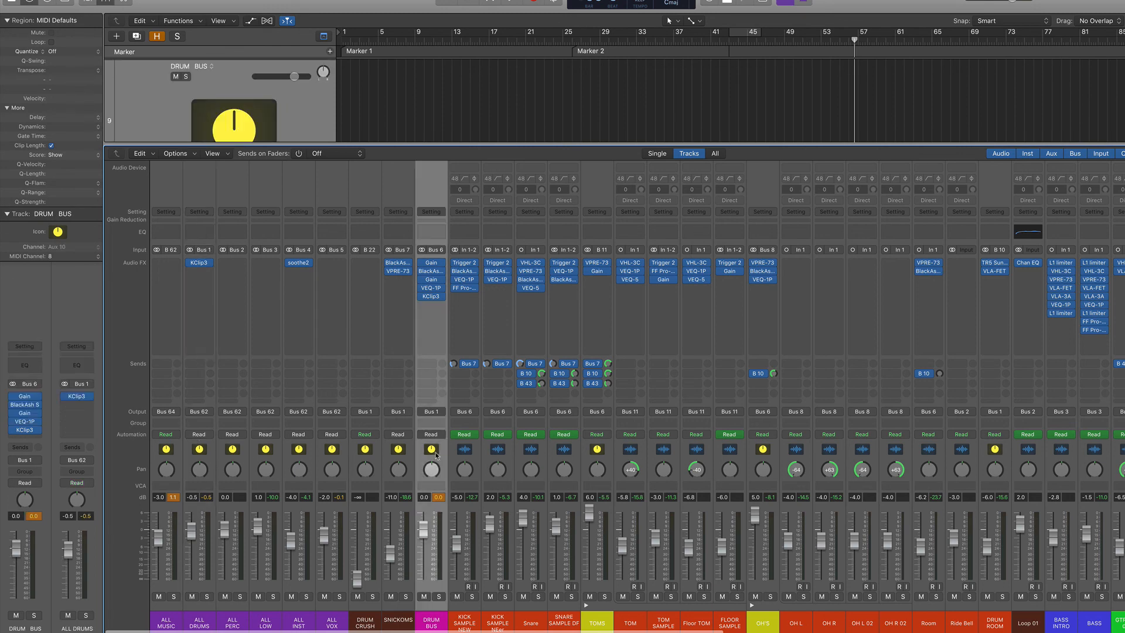
left_click(209, 263)
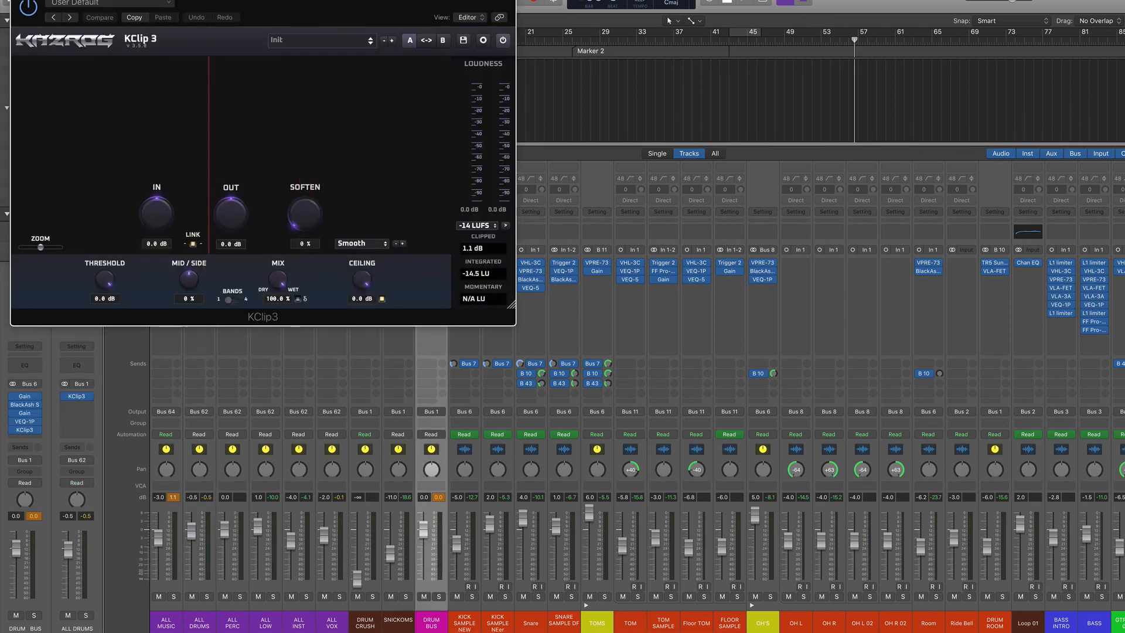
key("super+w")
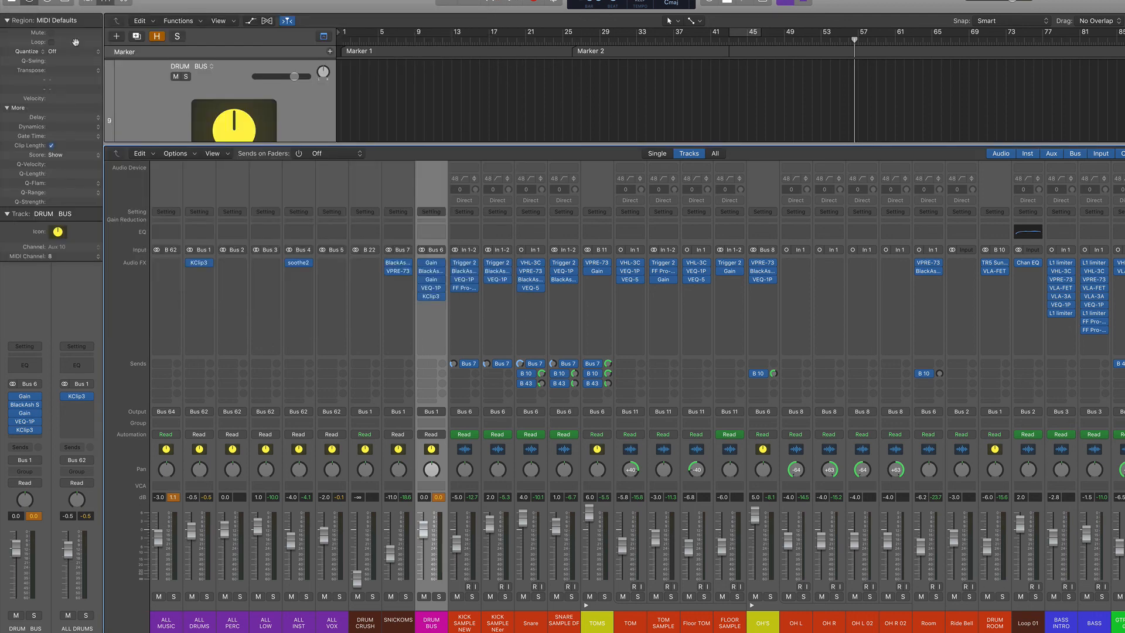
Step: Clear the peak level readings on the mixer channels
left_click(437, 498)
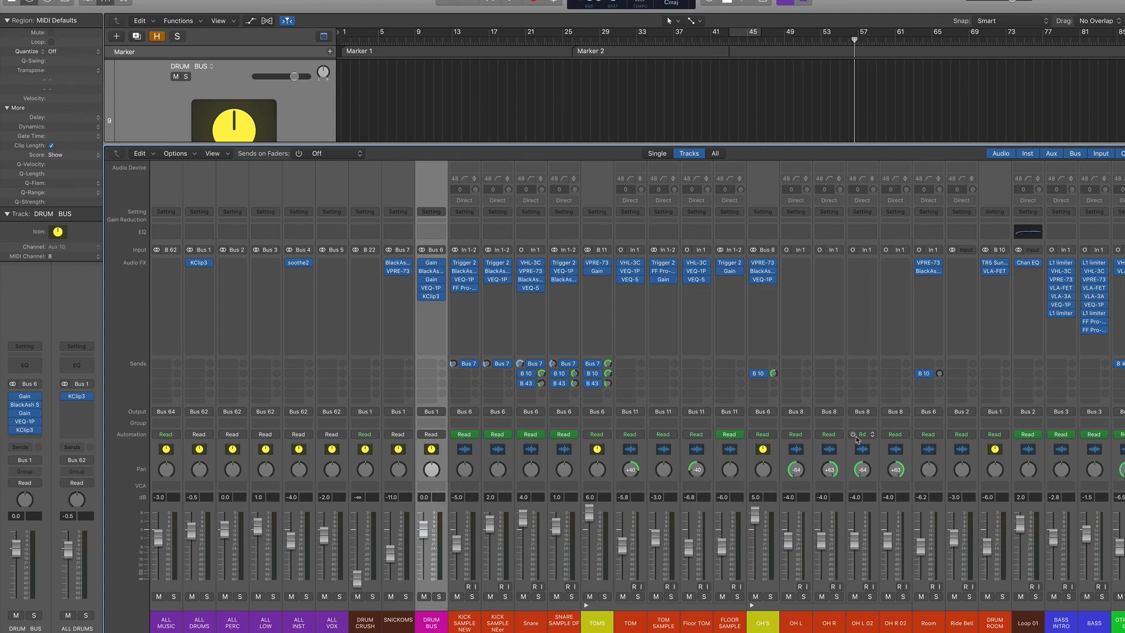
scroll(879, 442, "right", 10)
scroll(874, 442, "right", 15)
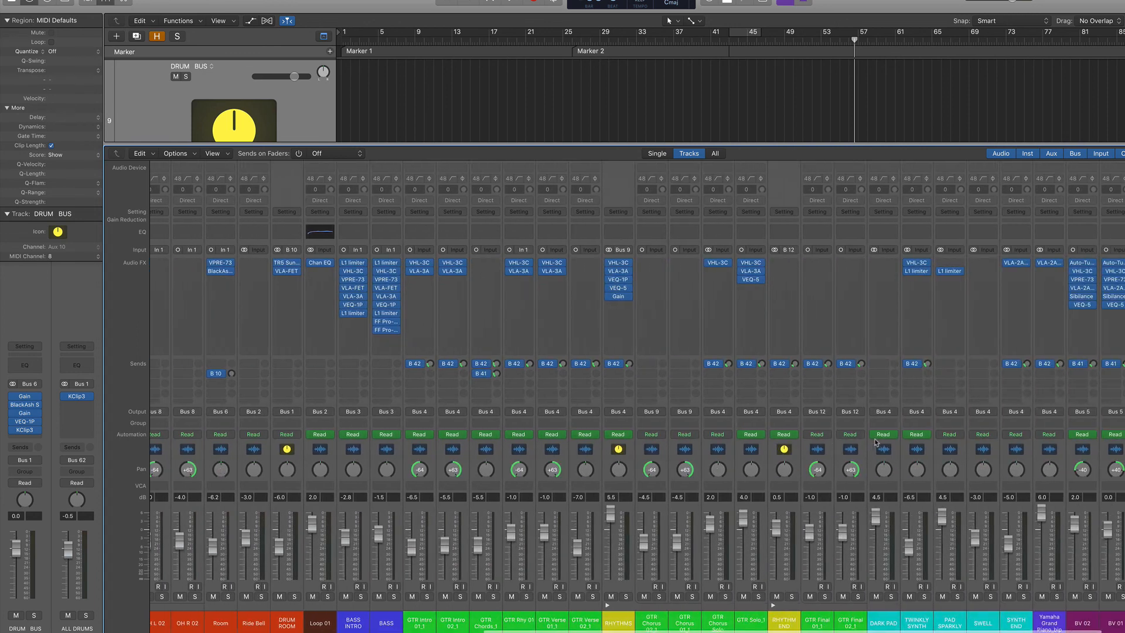